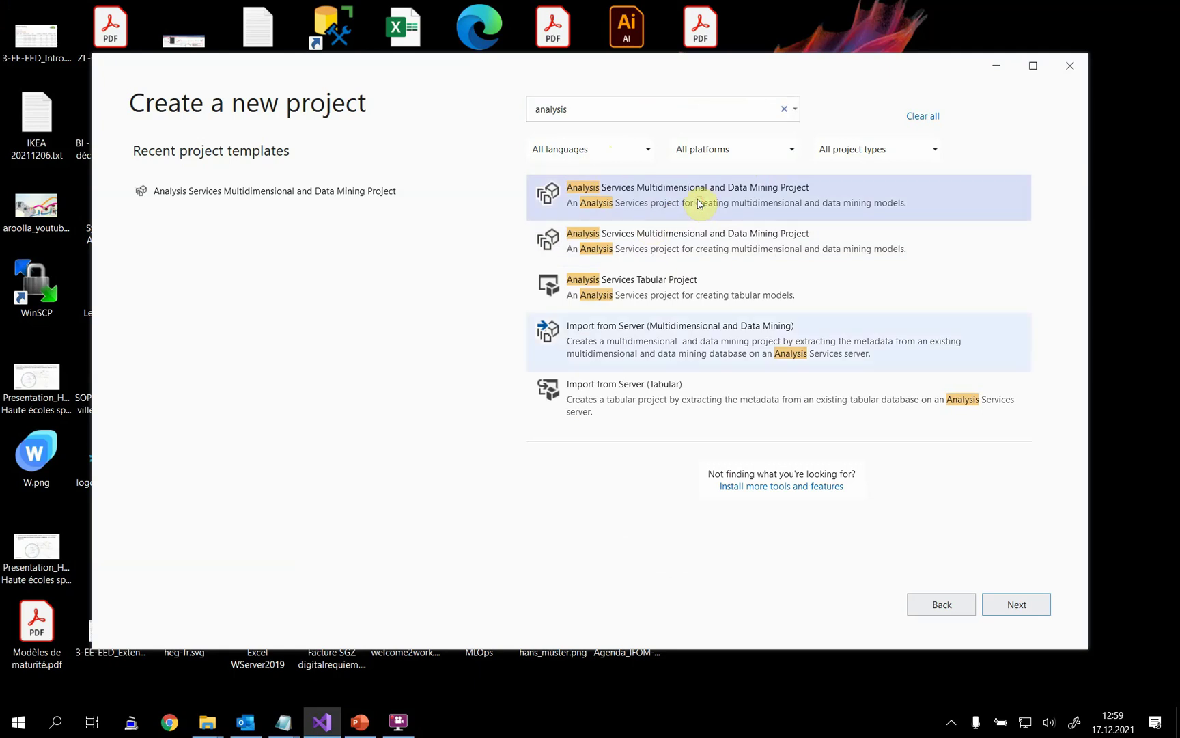
Step: Create an Analysis Services Multidimensional and Data Mining project named VeloplusCGA_DEMO
{"action": "left_click", "coordinate": [1023, 606]}
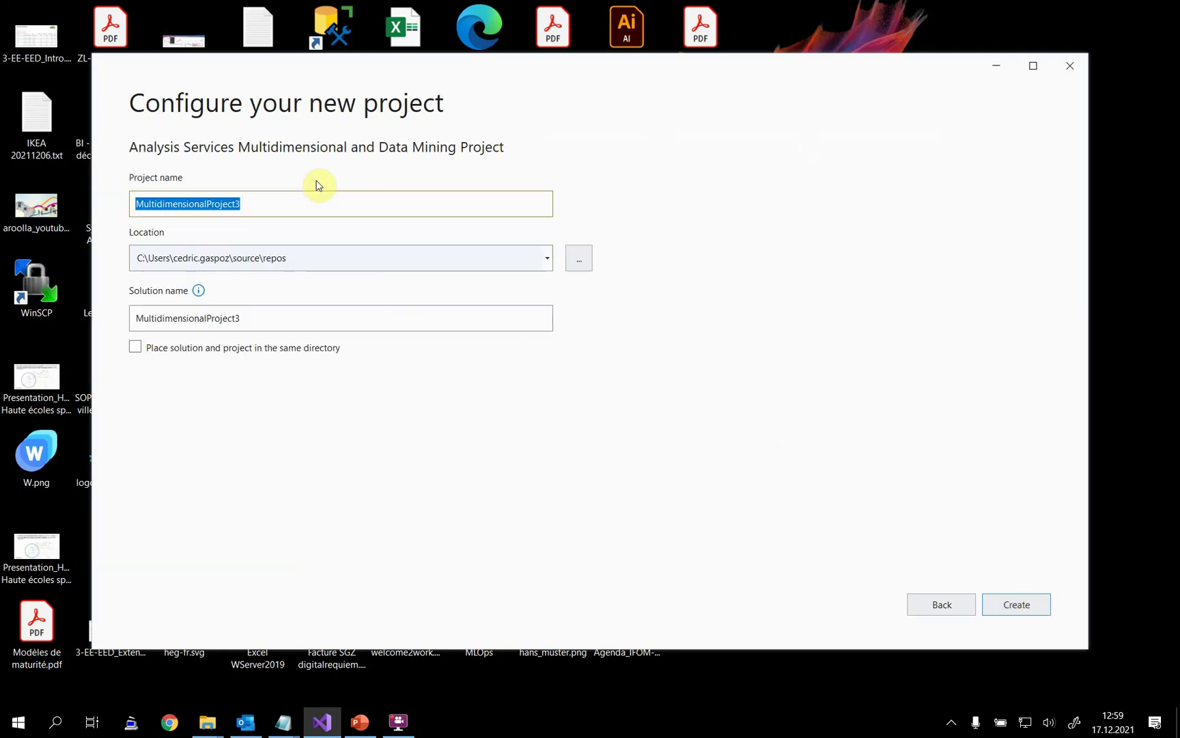
{"action": "type", "text": "Va"}
{"action": "key", "text": "BackSpace"}
{"action": "type", "text": "eloplusCGA"}
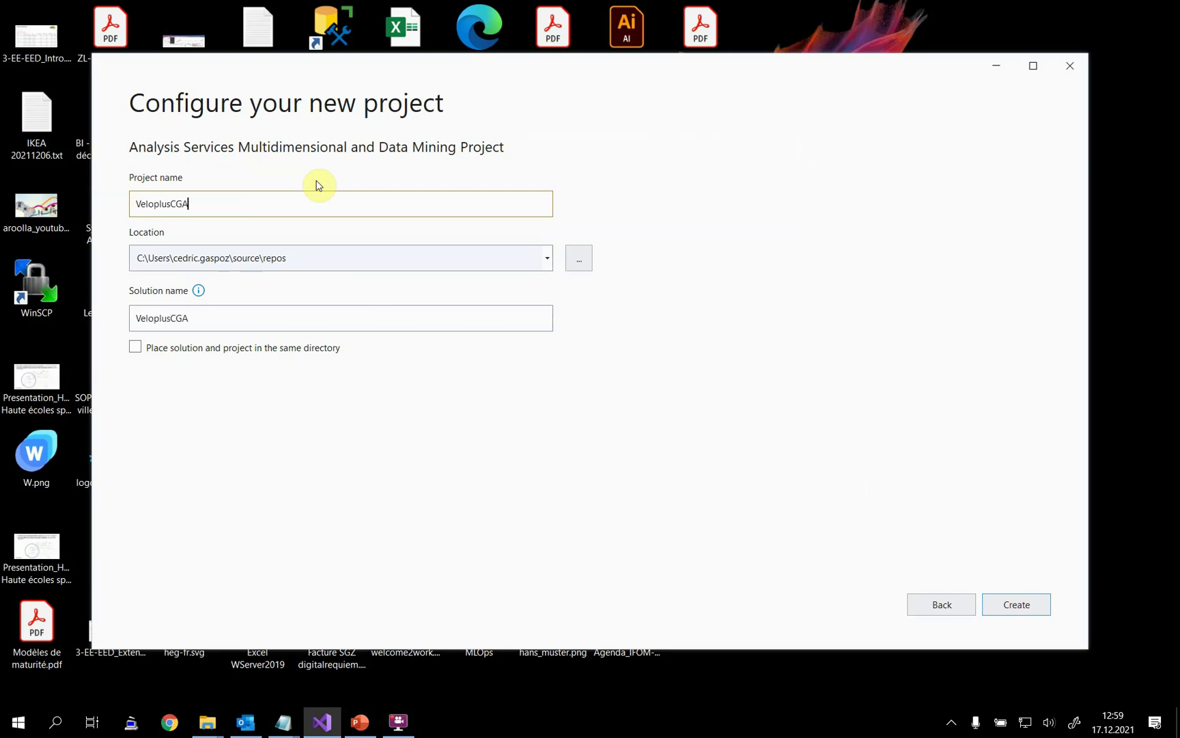
{"action": "type", "text": "_DEMOI"}
{"action": "key", "text": "BackSpace"}
{"action": "left_click", "coordinate": [1016, 605]}
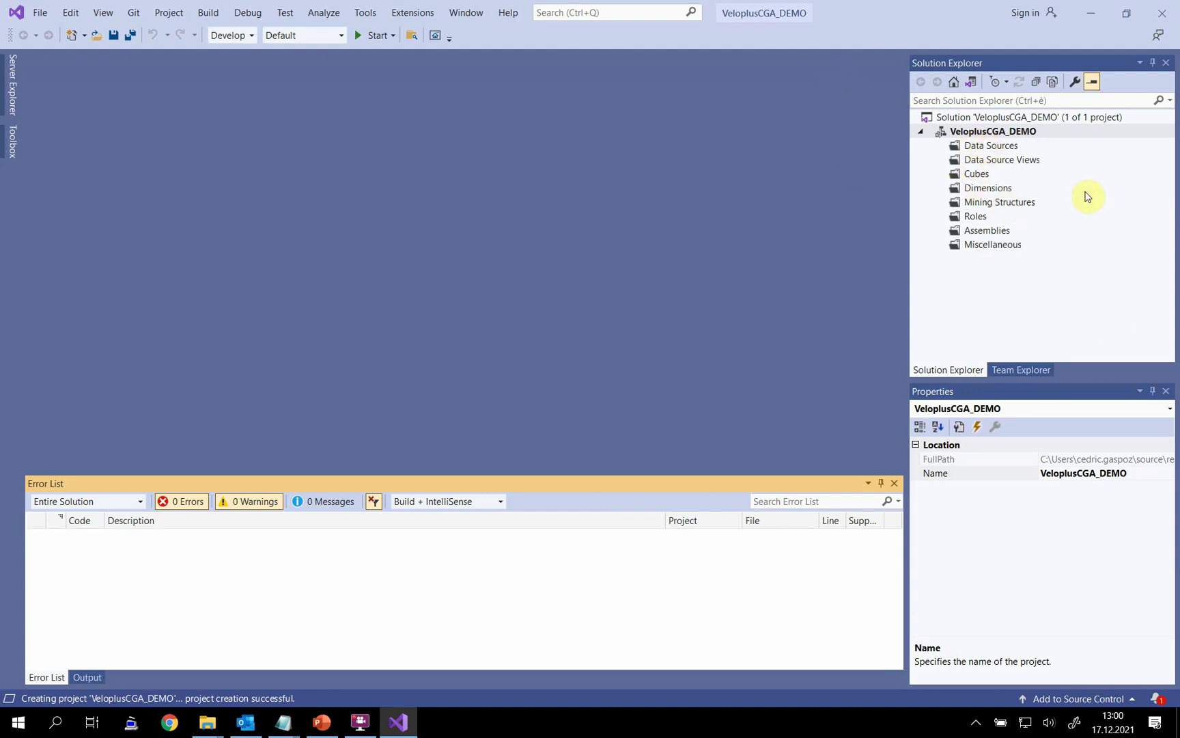
Step: Reduce the Error List height and start a new data source based on a new connection
{"action": "left_click", "coordinate": [1001, 146]}
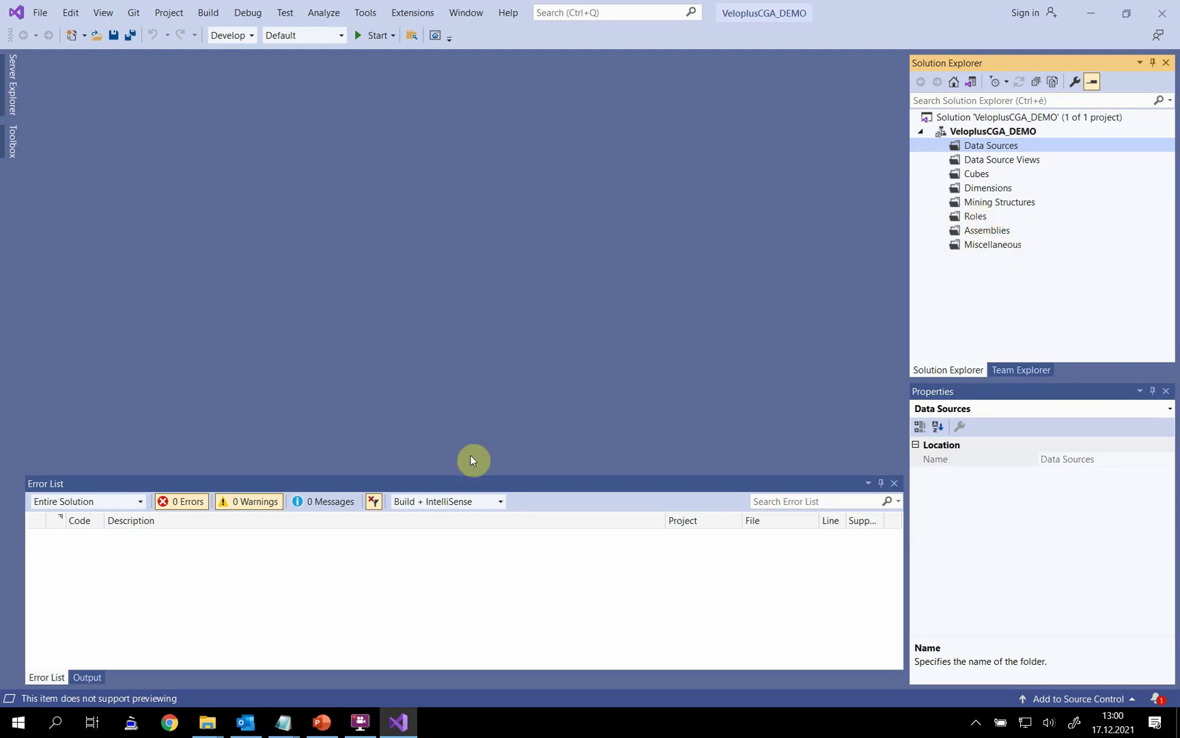
{"action": "left_click_drag", "start_coordinate": [495, 476], "coordinate": [489, 528]}
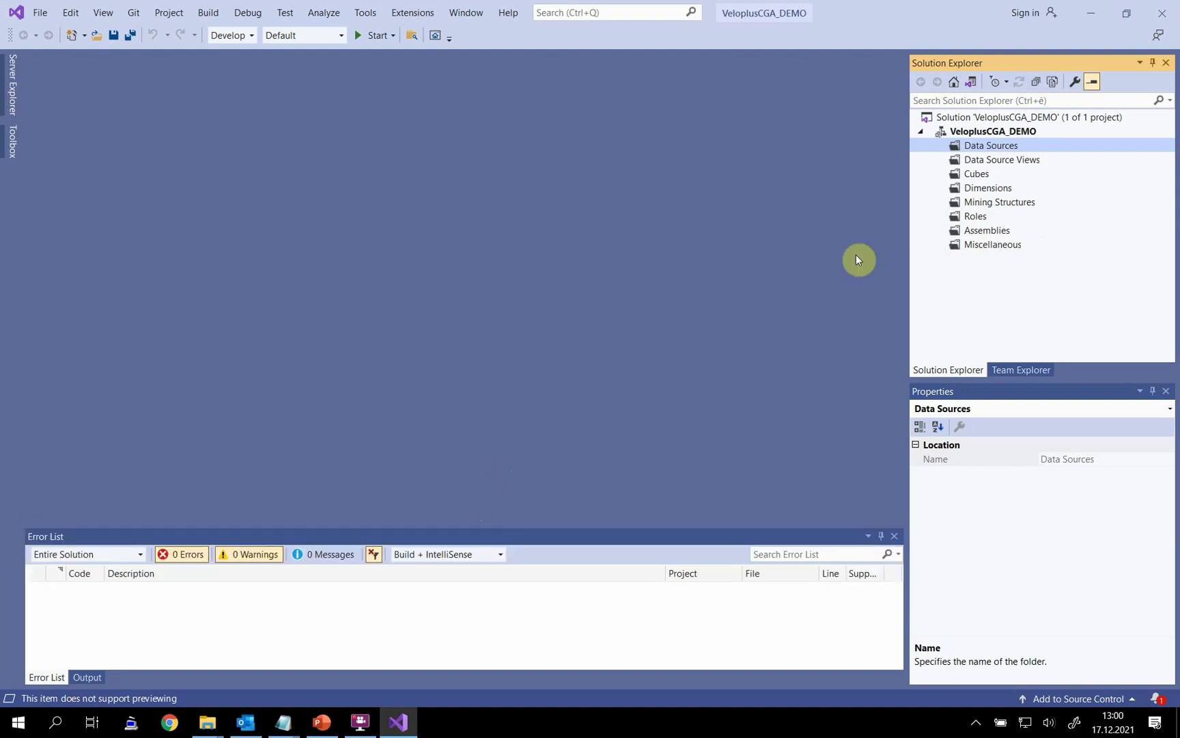
{"action": "right_click", "coordinate": [979, 148]}
{"action": "left_click", "coordinate": [896, 160]}
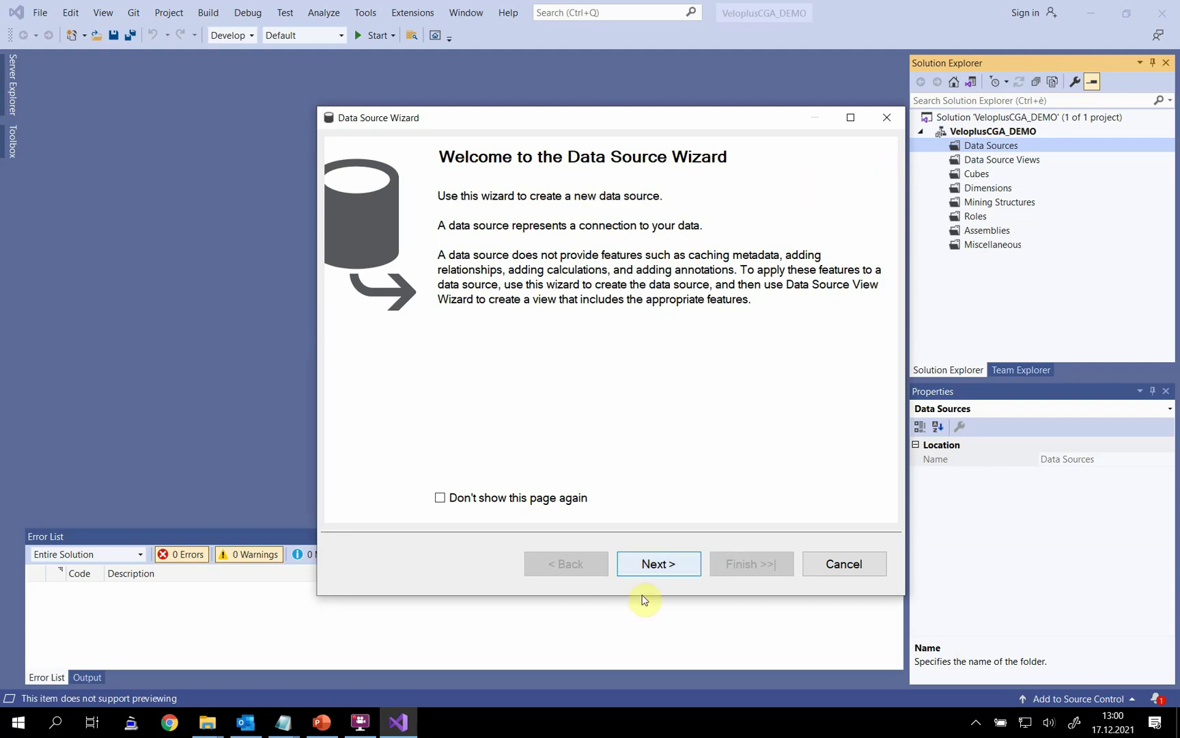
{"action": "left_click", "coordinate": [658, 564]}
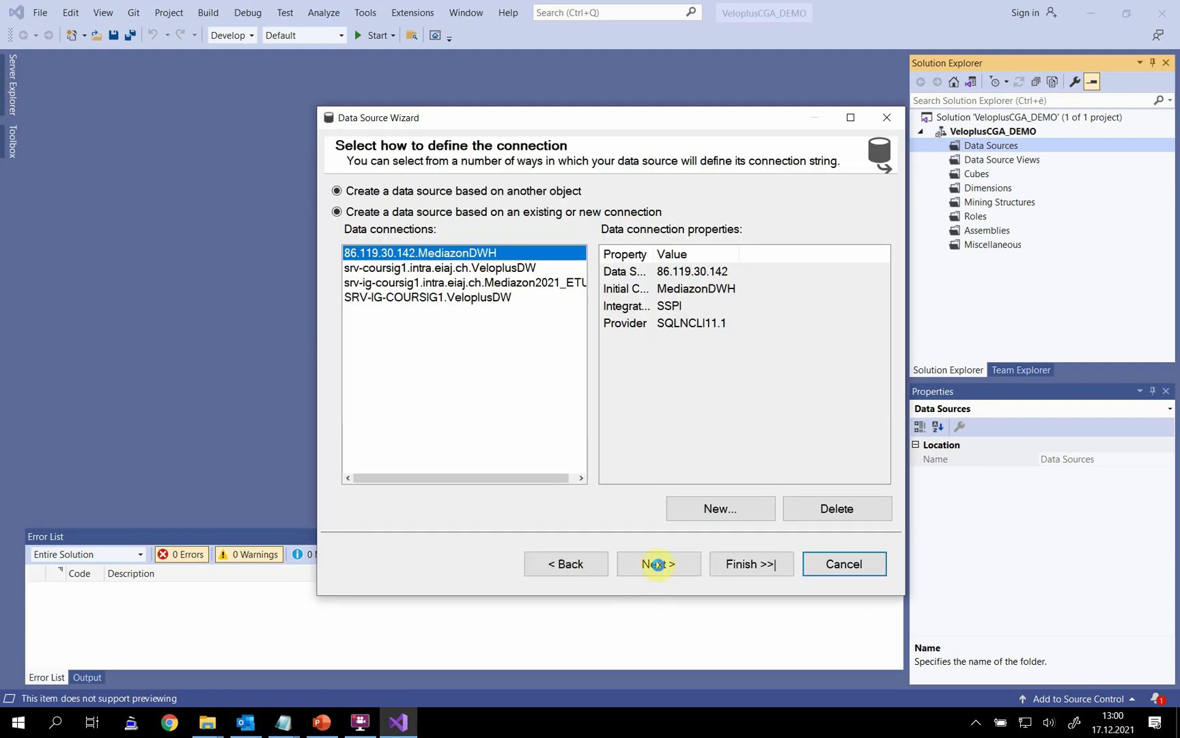
{"action": "left_click", "coordinate": [468, 213]}
{"action": "left_click", "coordinate": [738, 509]}
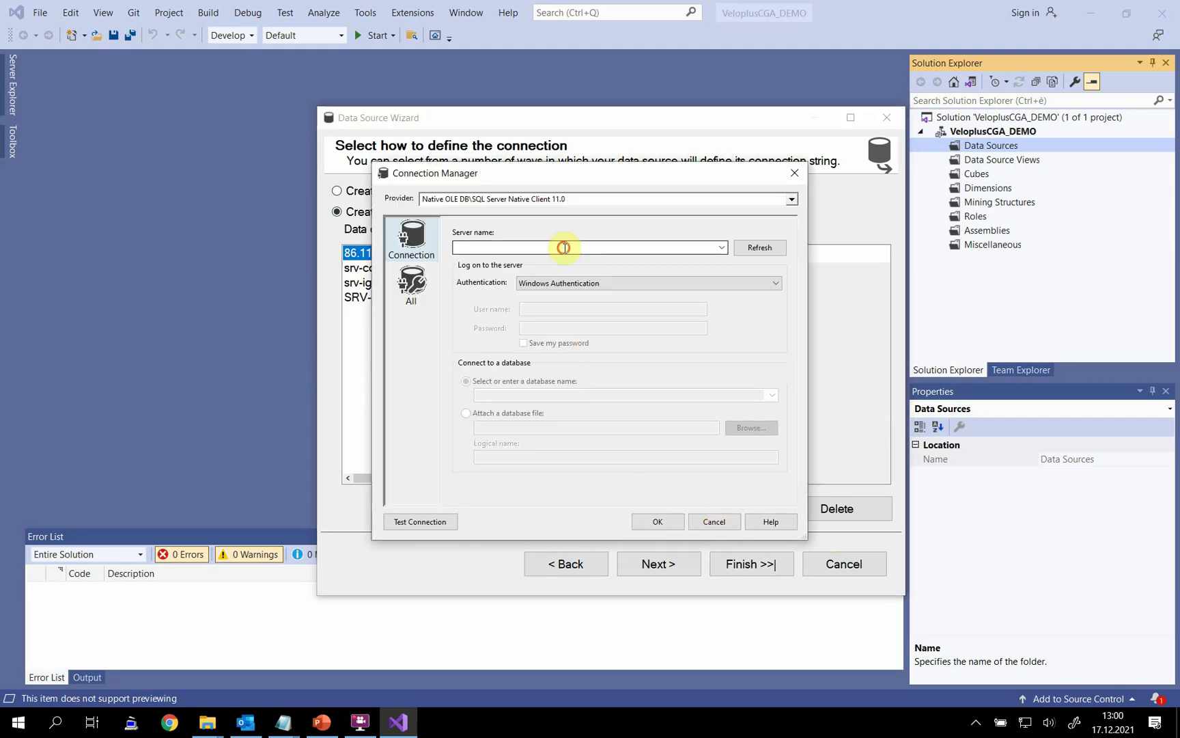
Step: Set the connection's server name to srv-ig-coursig1 and test the connection
{"action": "type", "text": "serv"}
{"action": "key", "text": "BackSpace"}
{"action": "type", "text": "rv-ig-cours"}
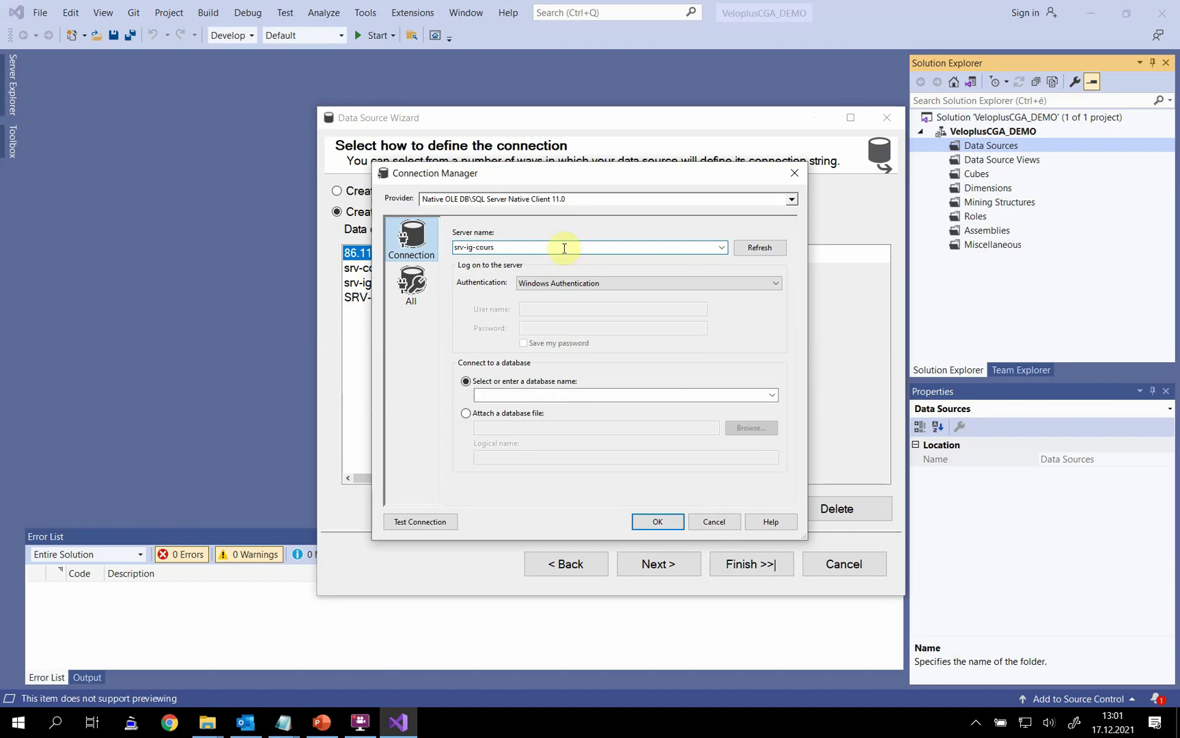
{"action": "type", "text": "ig1"}
{"action": "left_click", "coordinate": [439, 528]}
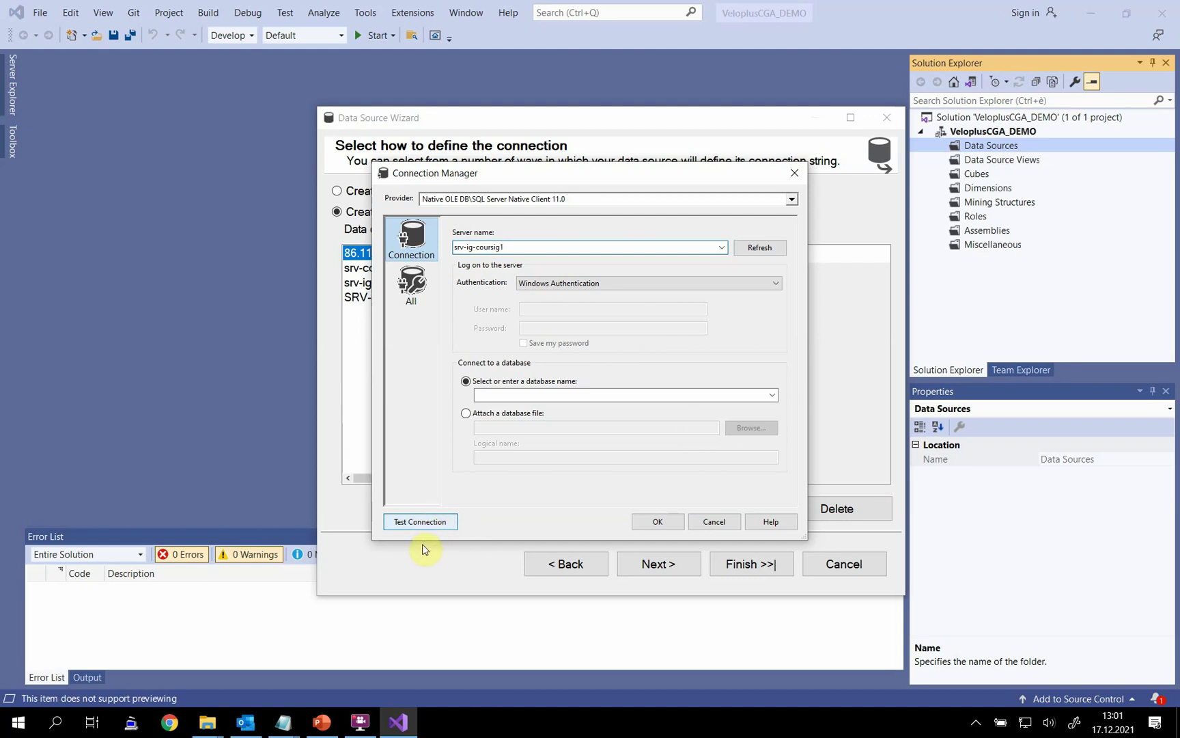
{"action": "left_click", "coordinate": [429, 525]}
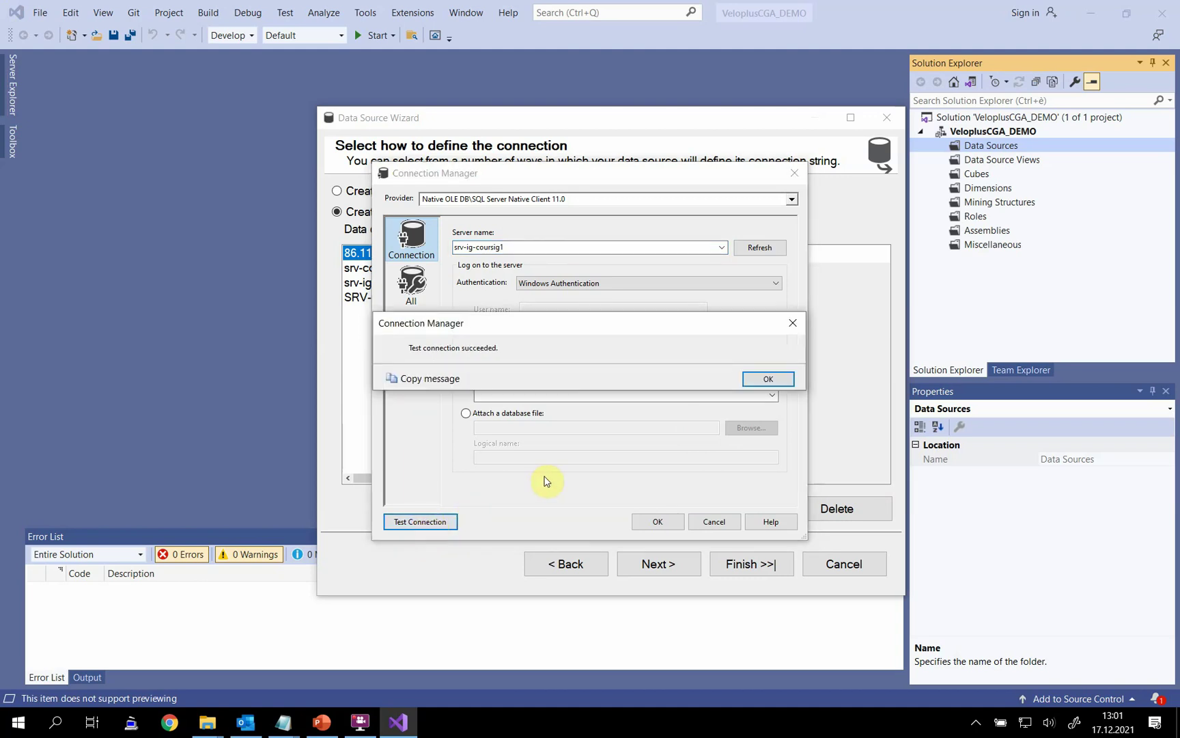
{"action": "left_click", "coordinate": [765, 380]}
Step: Choose the VeloplusDW database for the connection and continue with the SRV-IG-COURSIG1.VeloplusDW connection
{"action": "left_click", "coordinate": [774, 396]}
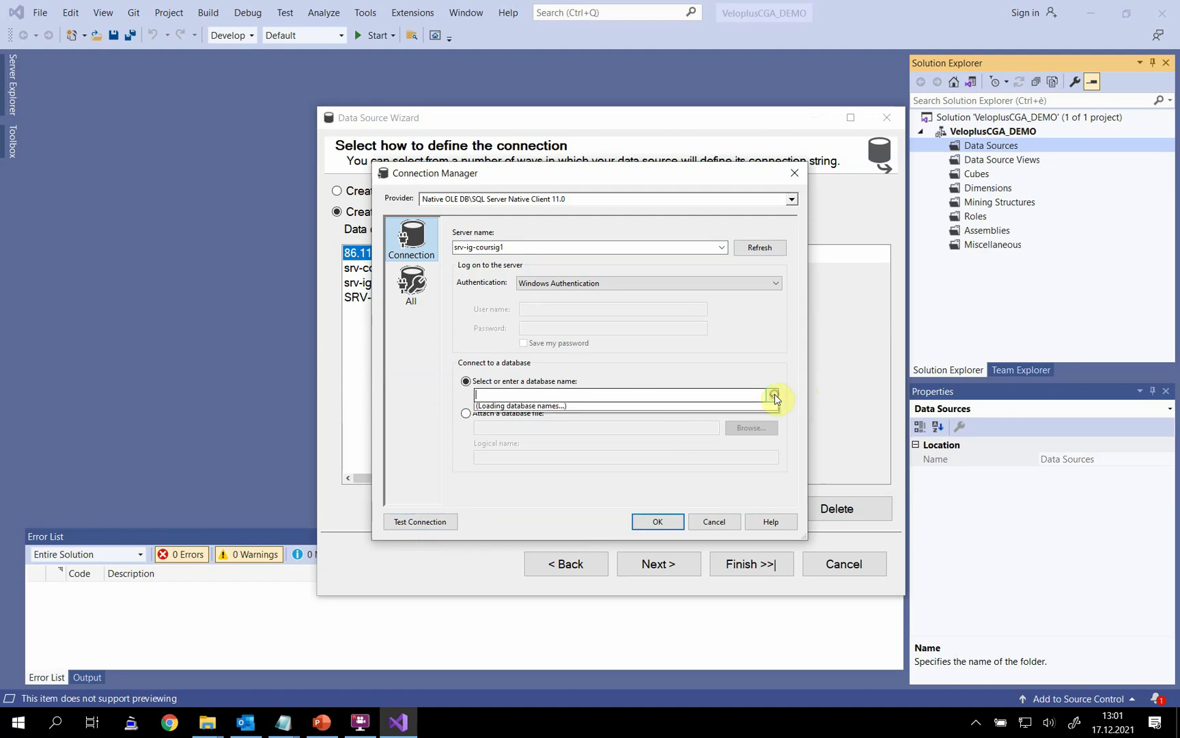
{"action": "left_click", "coordinate": [514, 596]}
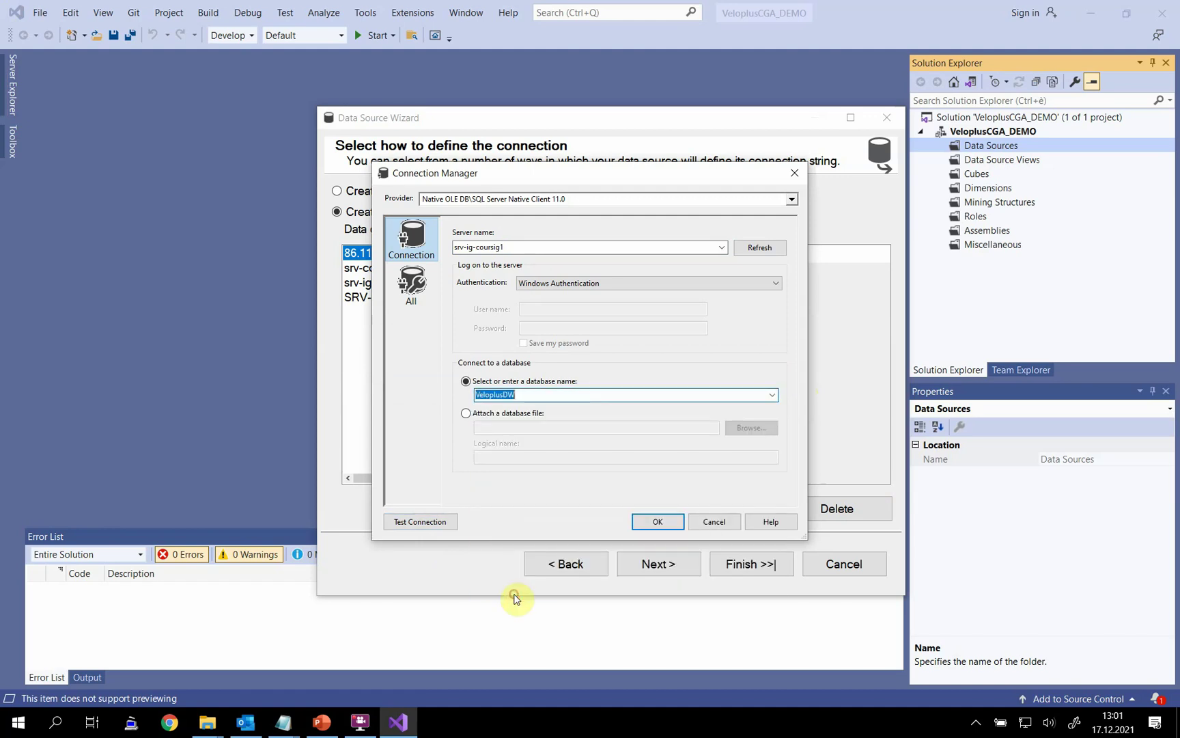
{"action": "left_click", "coordinate": [657, 521]}
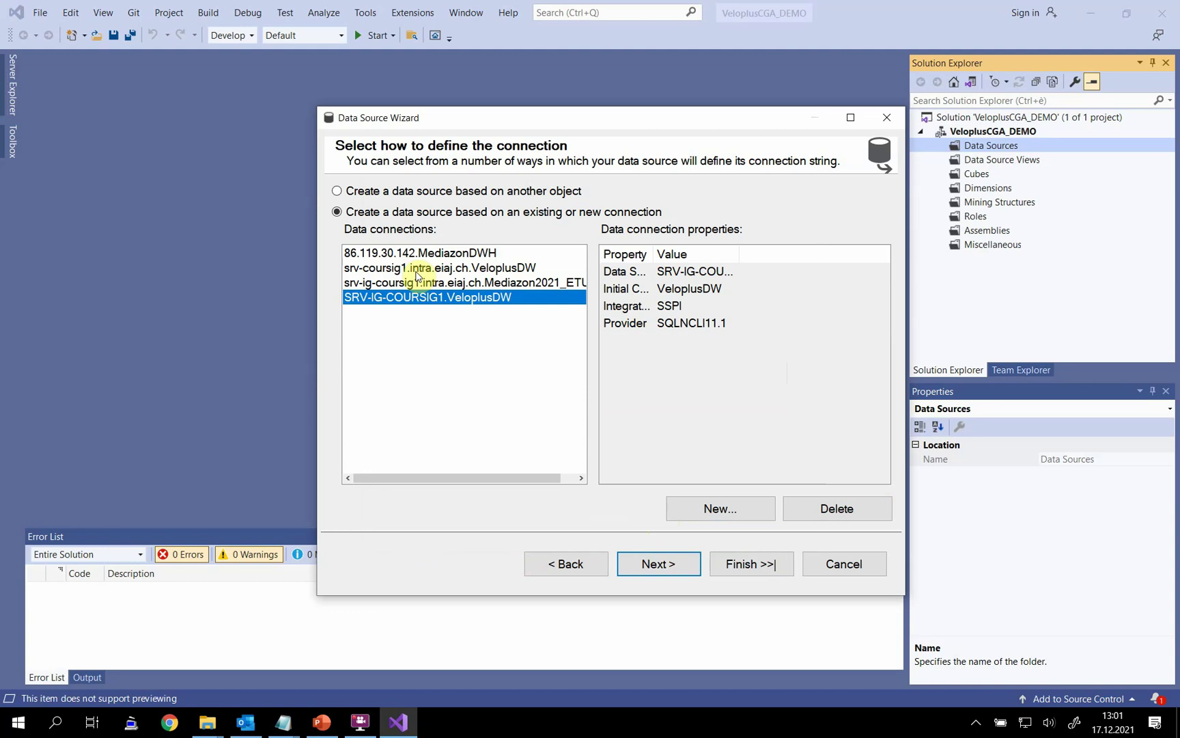
{"action": "left_click", "coordinate": [679, 568]}
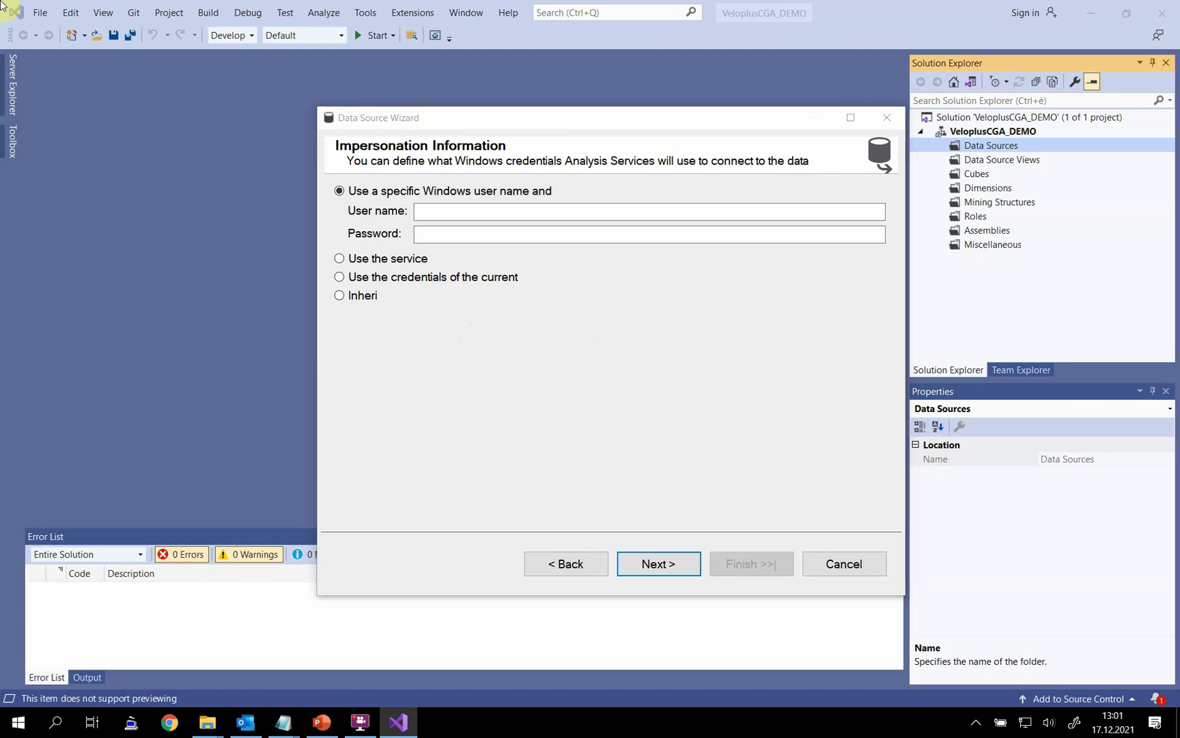
Step: Set the impersonation to the service account and finish the data source under the name Veloplus DW
{"action": "key", "text": "super+shift+q"}
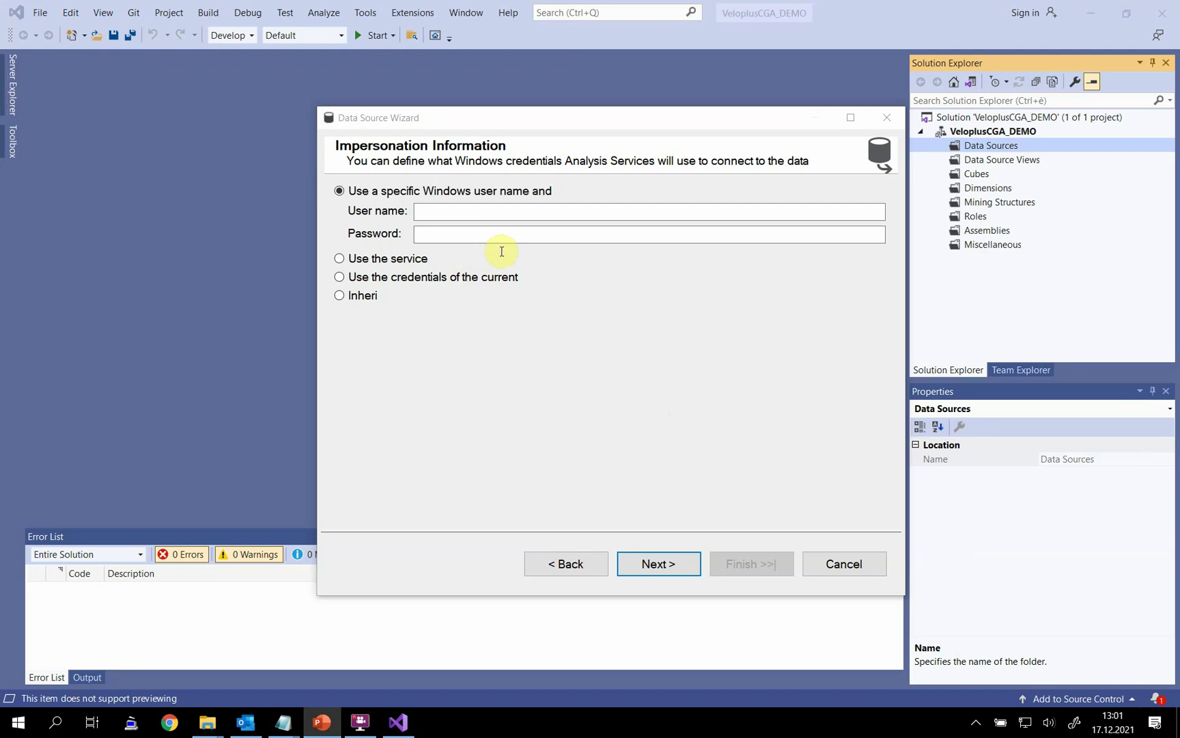
{"action": "left_click", "coordinate": [408, 262]}
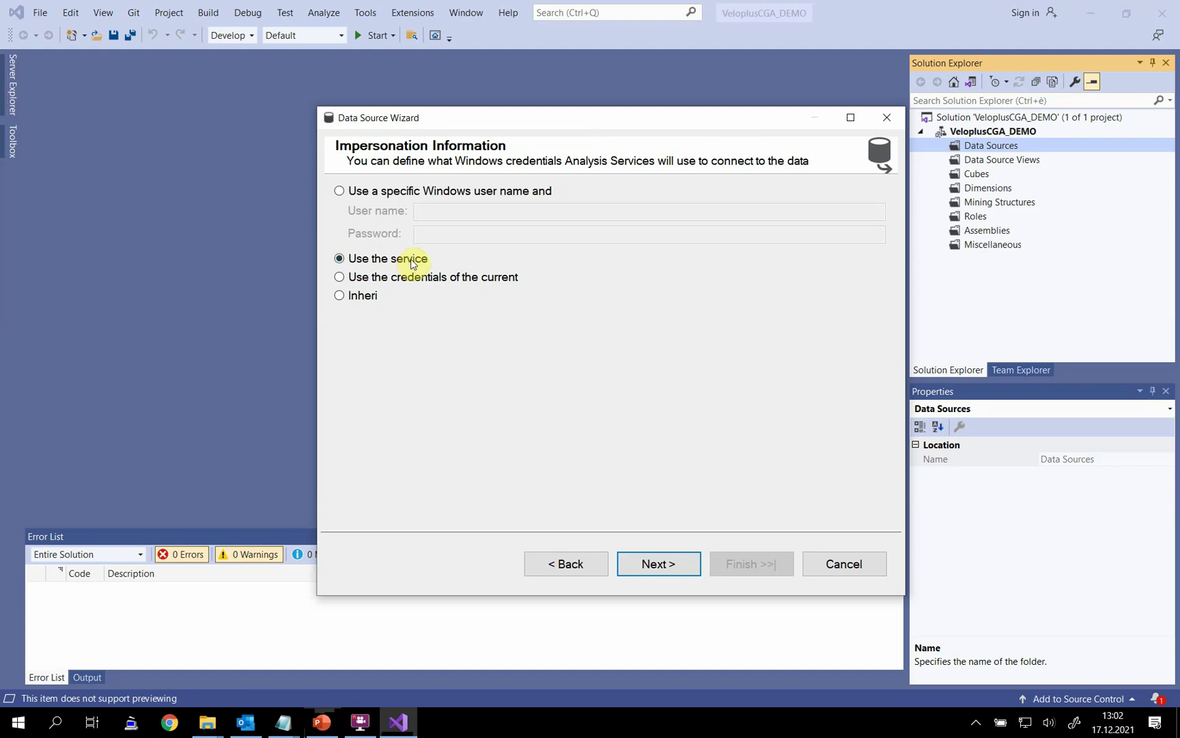
{"action": "left_click", "coordinate": [676, 563]}
{"action": "left_click", "coordinate": [749, 569]}
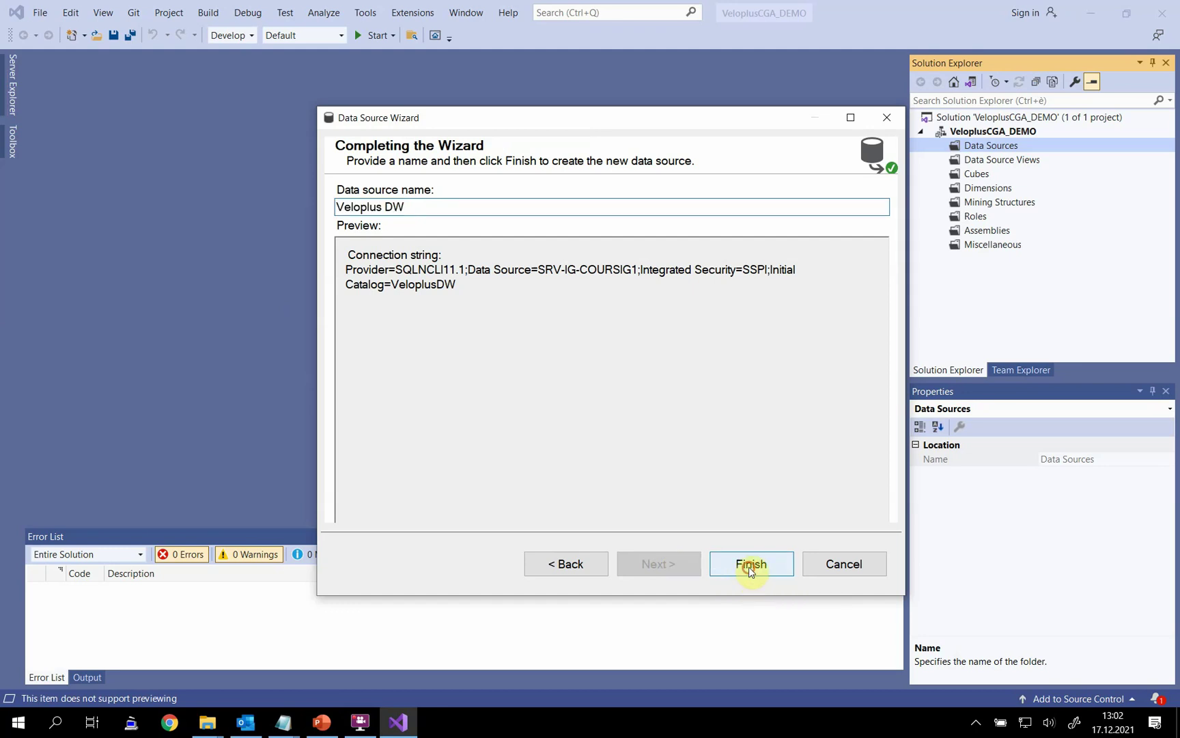
Step: Start a new data source view based on the Veloplus DW data source and proceed to table selection
{"action": "left_click", "coordinate": [1010, 160]}
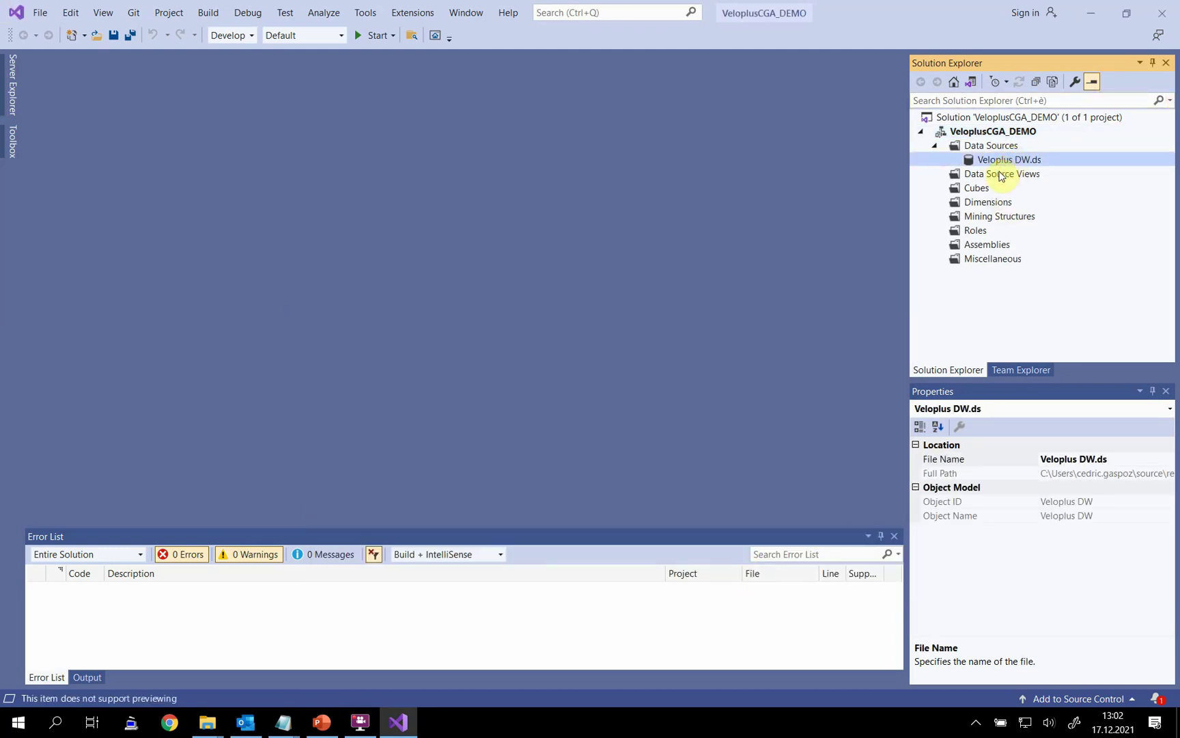
{"action": "left_click", "coordinate": [997, 174]}
{"action": "right_click", "coordinate": [997, 176]}
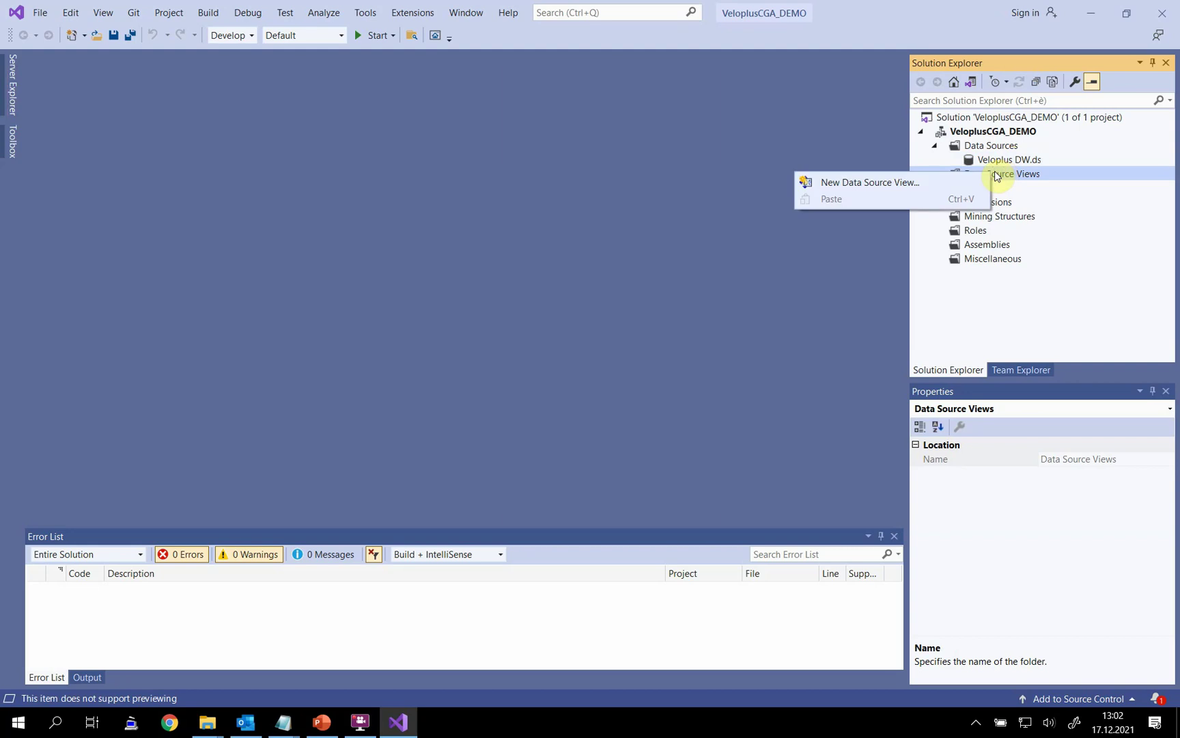
{"action": "left_click", "coordinate": [953, 182]}
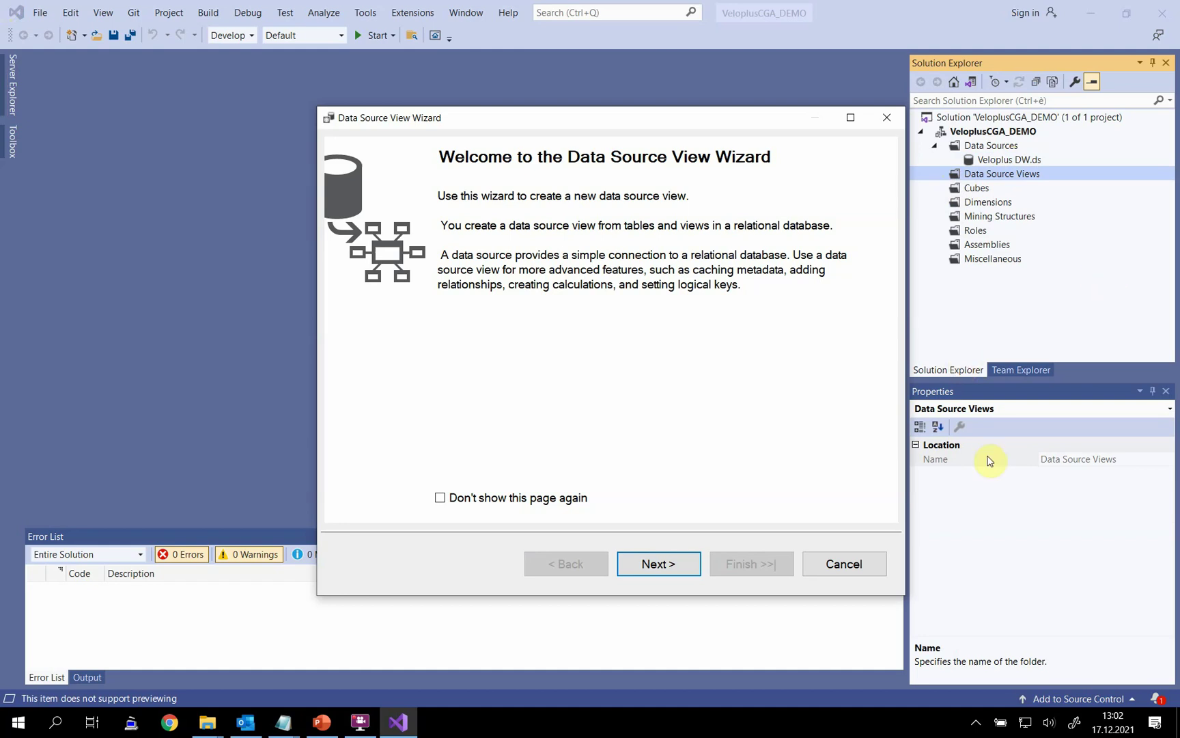
{"action": "left_click", "coordinate": [664, 562]}
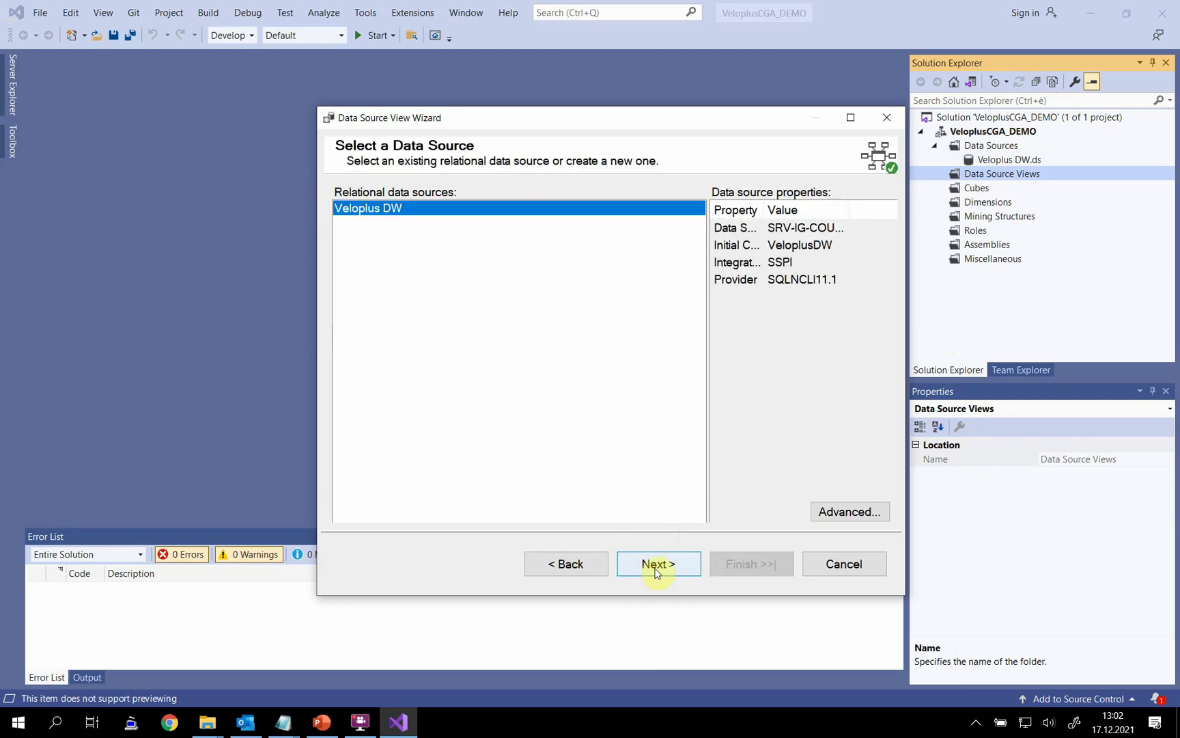
{"action": "left_click", "coordinate": [657, 562]}
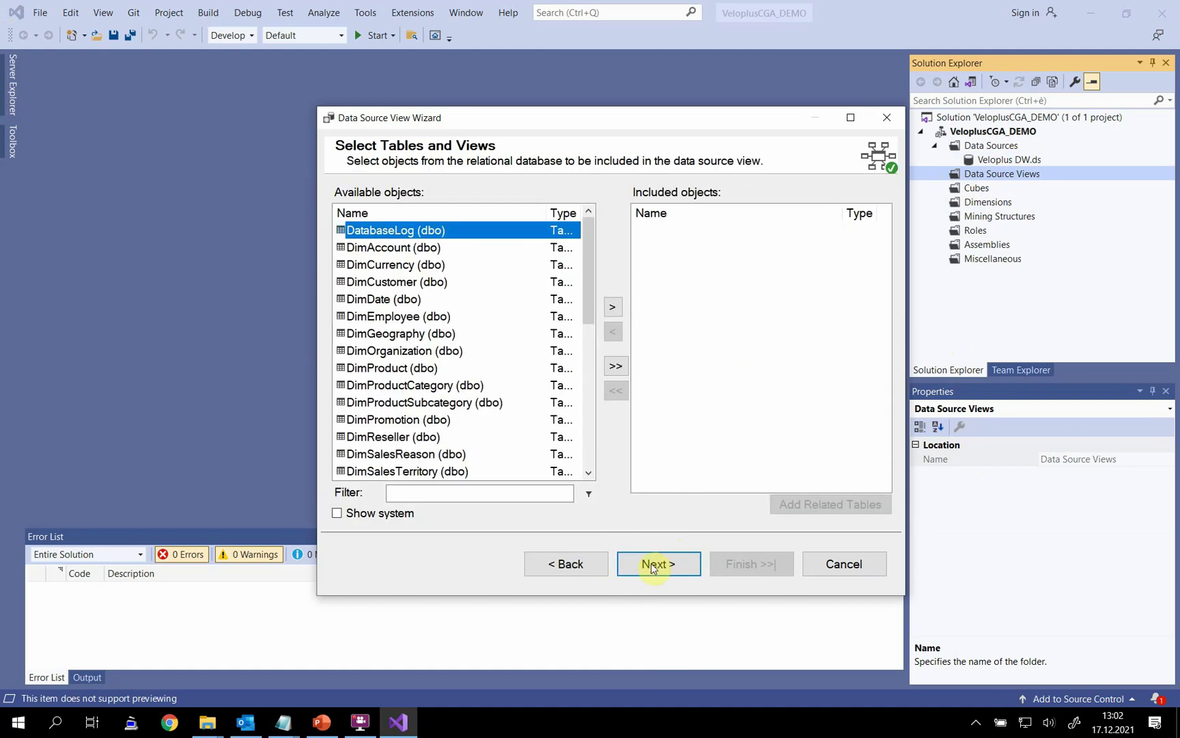
Step: Include the FactFinance table and its related tables in the data source view
{"action": "left_click_drag", "start_coordinate": [592, 267], "coordinate": [604, 438]}
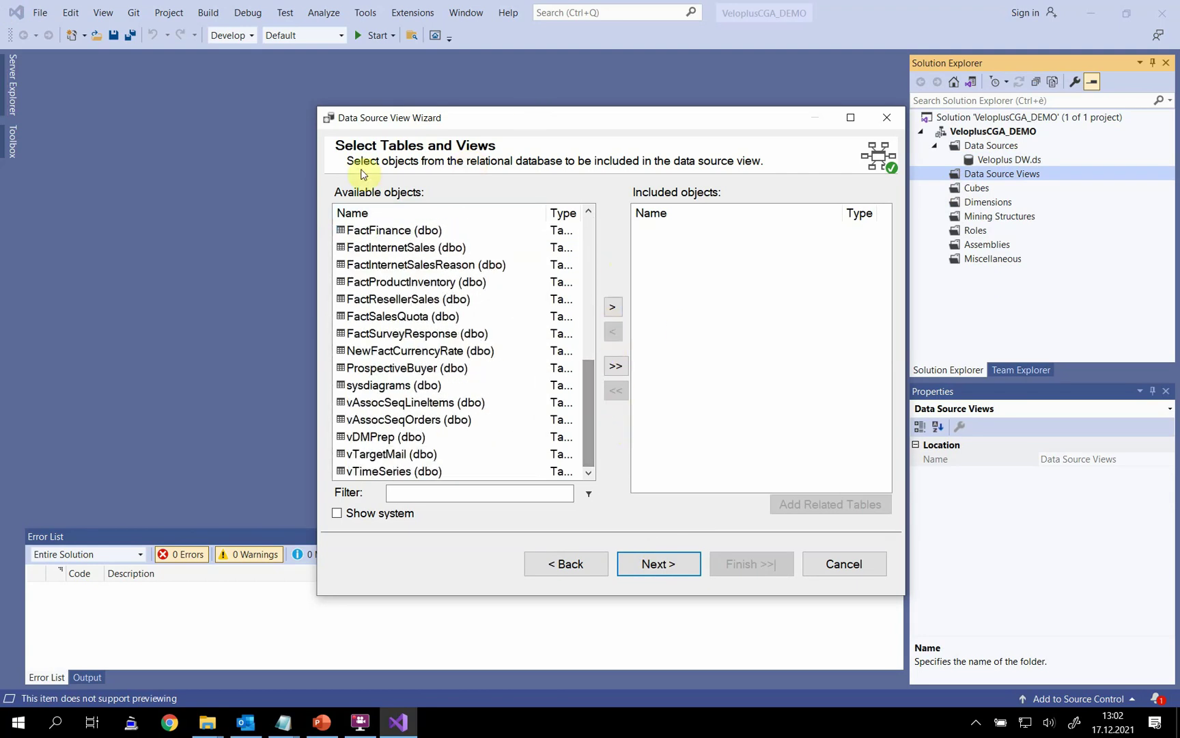
{"action": "left_click", "coordinate": [384, 231]}
{"action": "left_click", "coordinate": [613, 306]}
{"action": "left_click", "coordinate": [846, 511]}
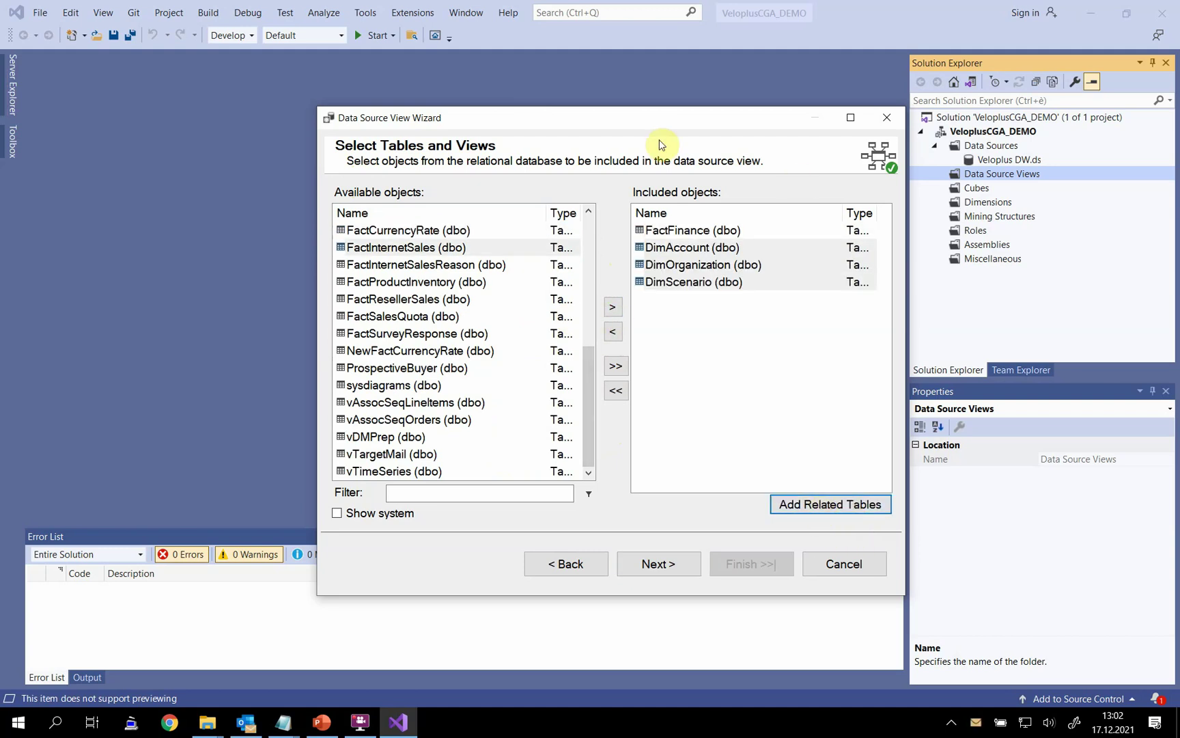
Step: Include the DimTemps table as well and finish the data source view under the name Veloplus DW
{"action": "left_click_drag", "start_coordinate": [590, 391], "coordinate": [594, 278]}
{"action": "left_click", "coordinate": [400, 403]}
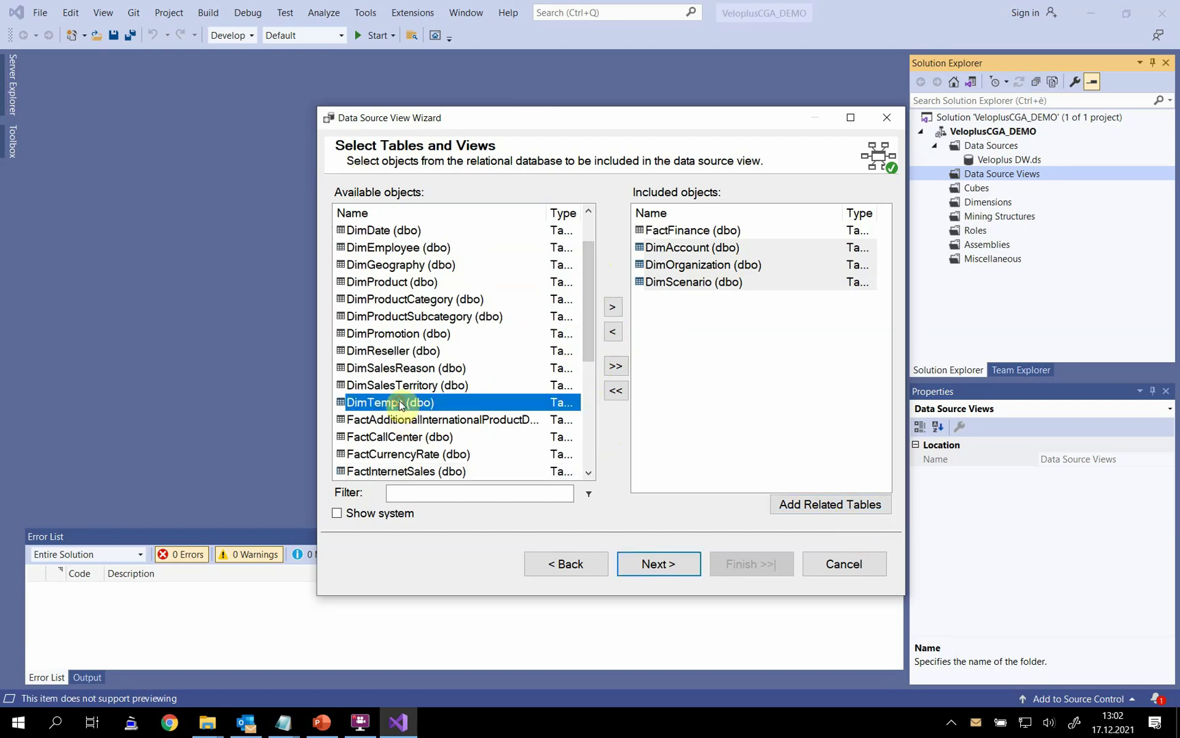
{"action": "left_click", "coordinate": [612, 307]}
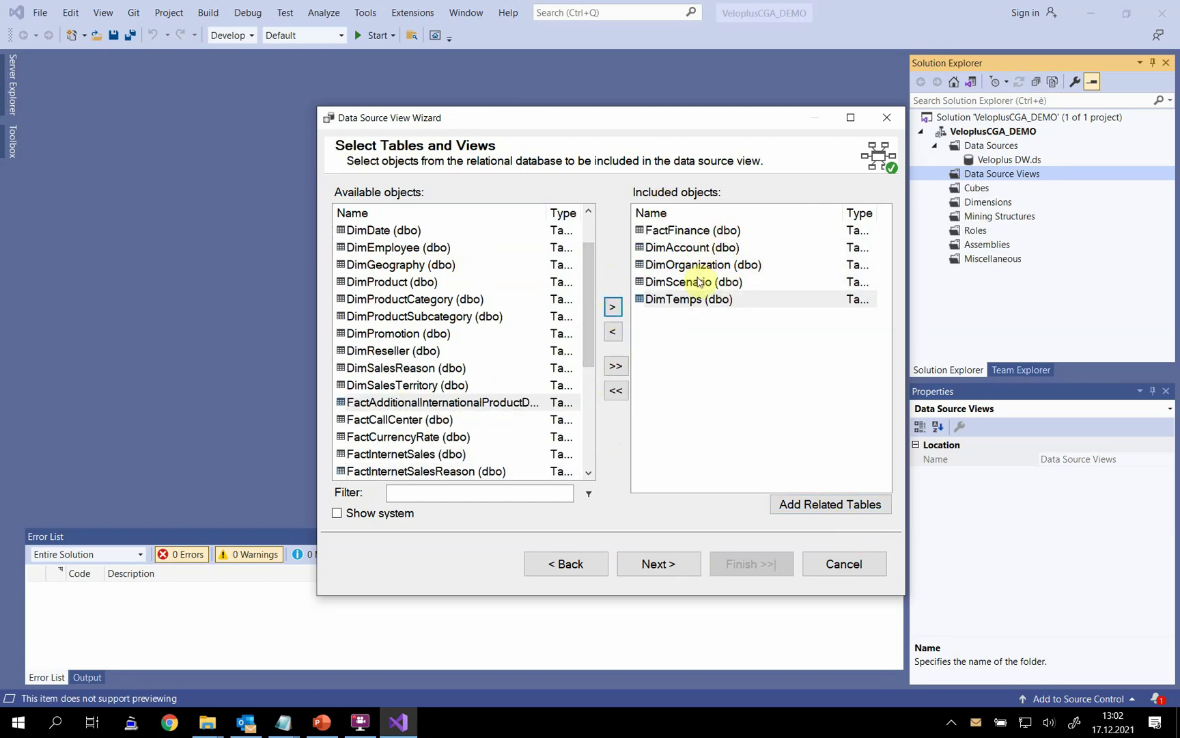
{"action": "left_click", "coordinate": [656, 560]}
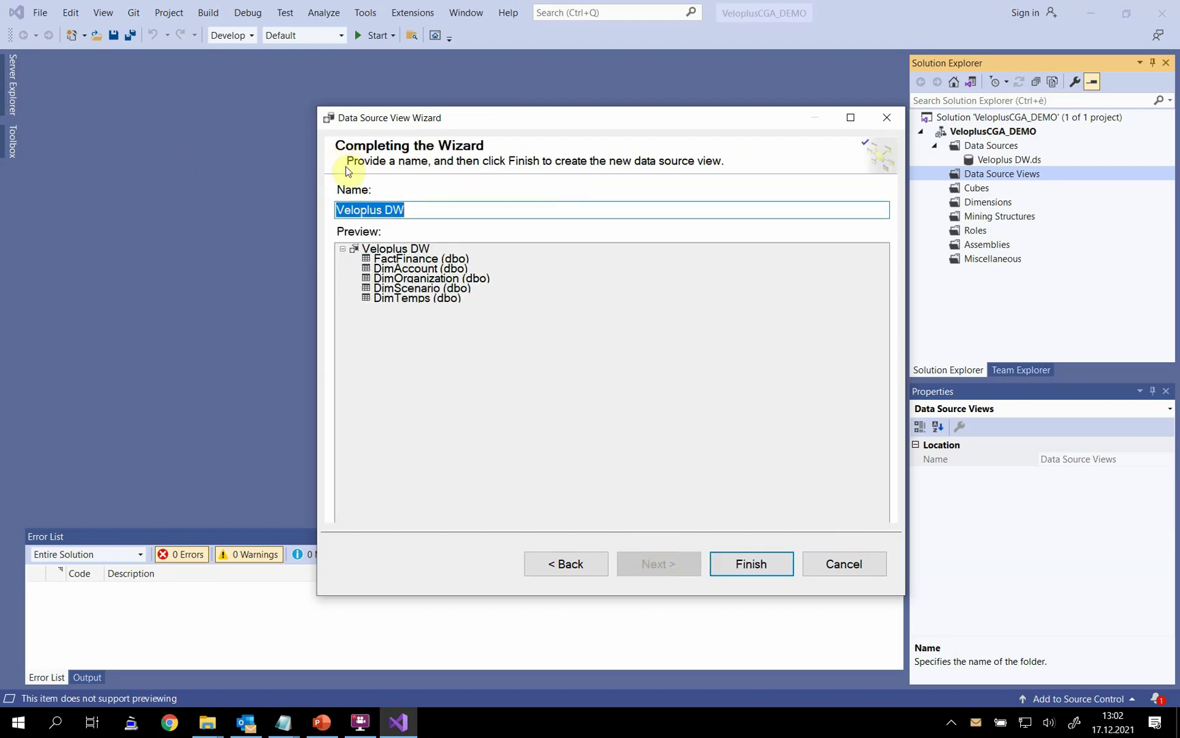
{"action": "left_click", "coordinate": [772, 575]}
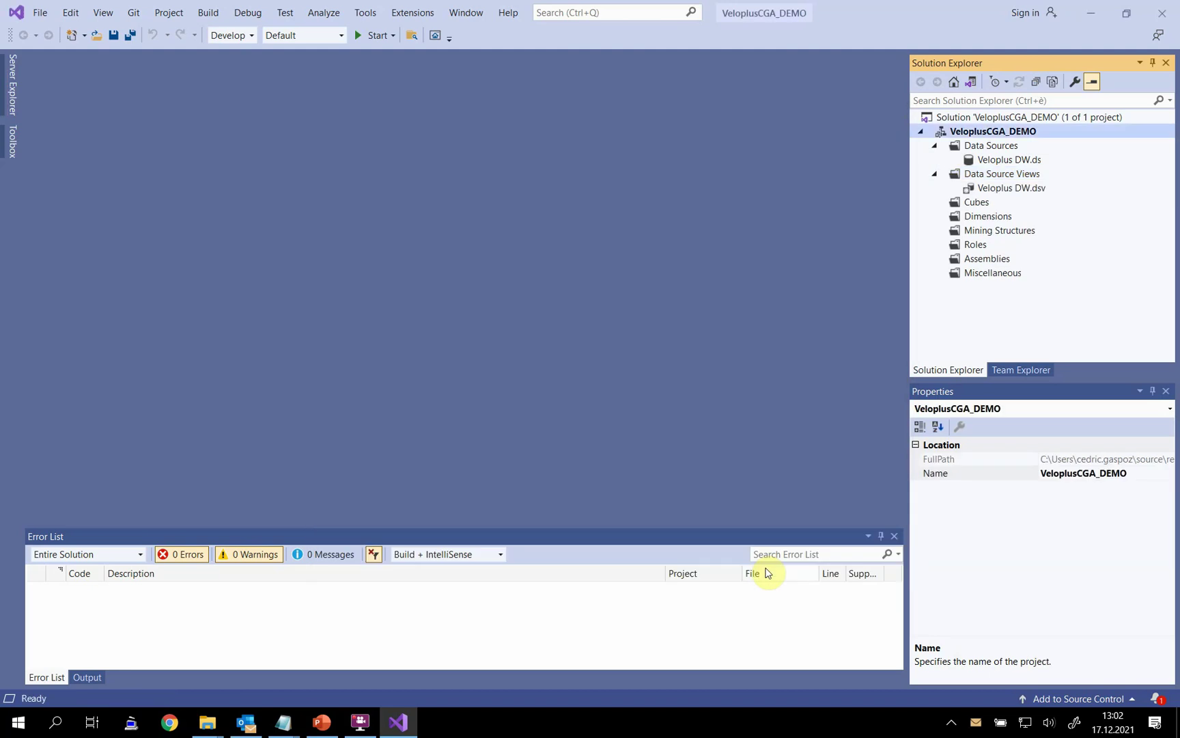
Step: Open the Veloplus DW data source view and move the DimTemps table to the left of DimAccount in the diagram
{"action": "double_click", "coordinate": [1002, 188]}
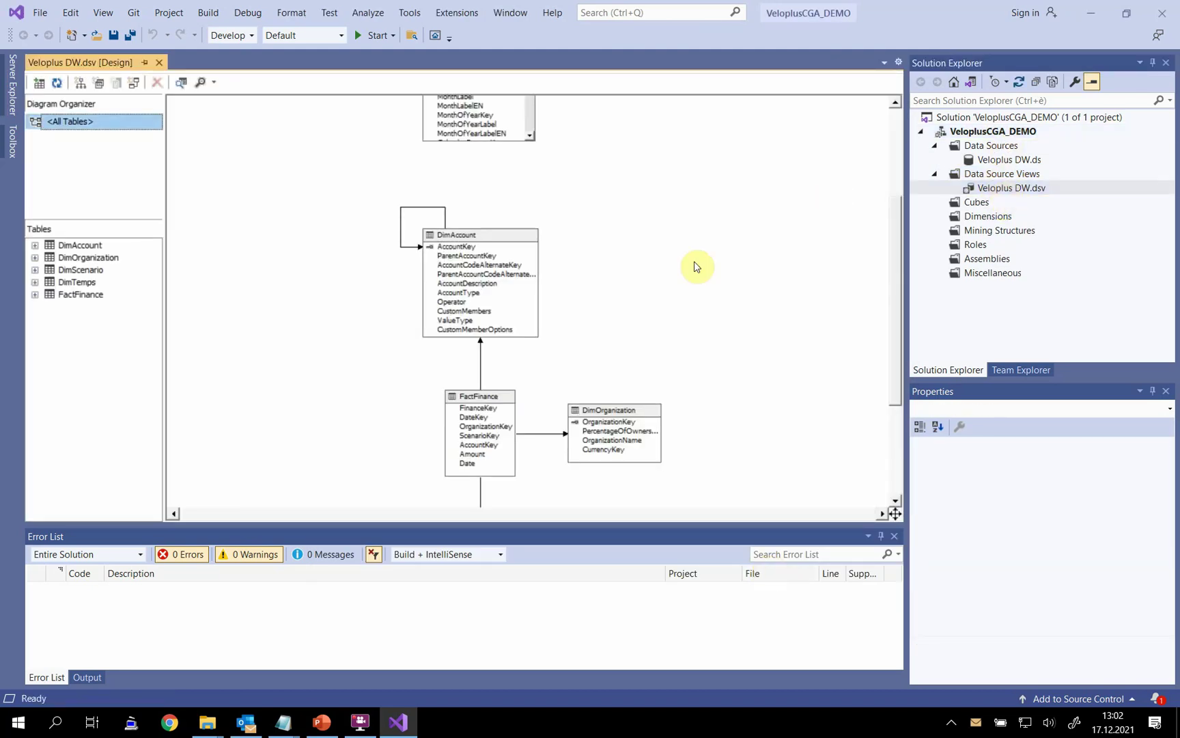
{"action": "left_click_drag", "start_coordinate": [722, 313], "coordinate": [685, 277]}
{"action": "left_click_drag", "start_coordinate": [891, 237], "coordinate": [888, 344]}
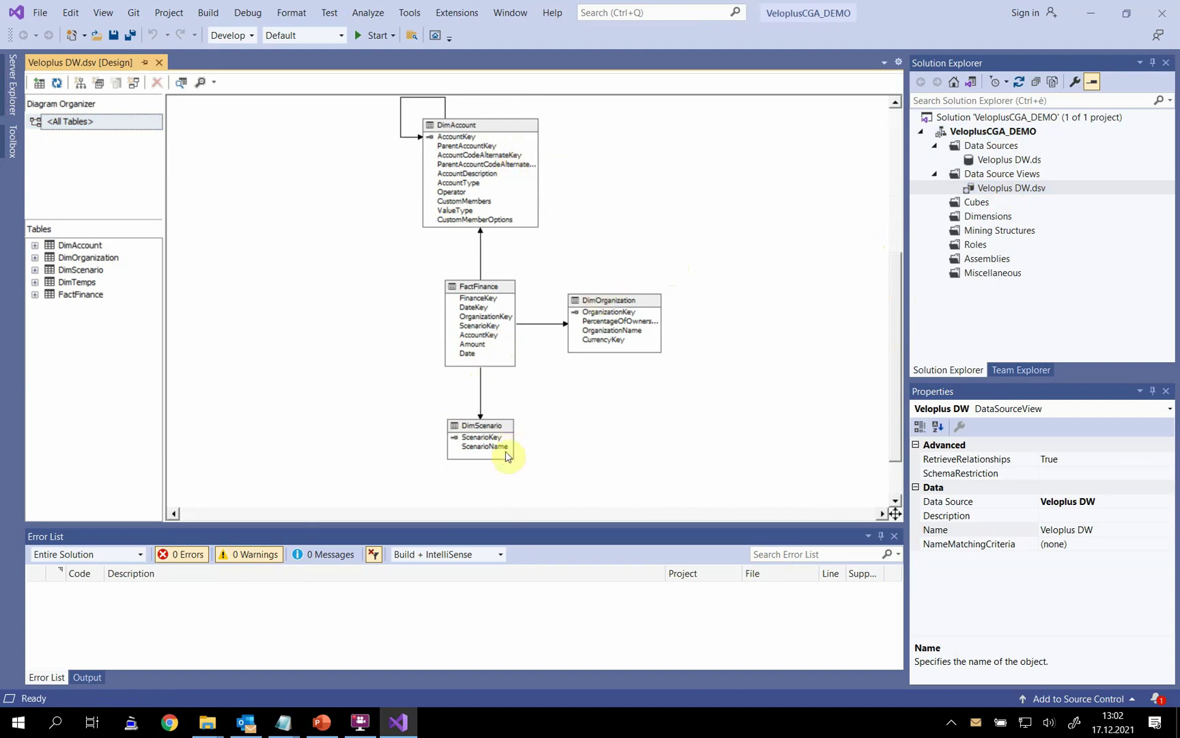
{"action": "left_click_drag", "start_coordinate": [894, 427], "coordinate": [892, 298]}
{"action": "left_click_drag", "start_coordinate": [519, 165], "coordinate": [330, 386]}
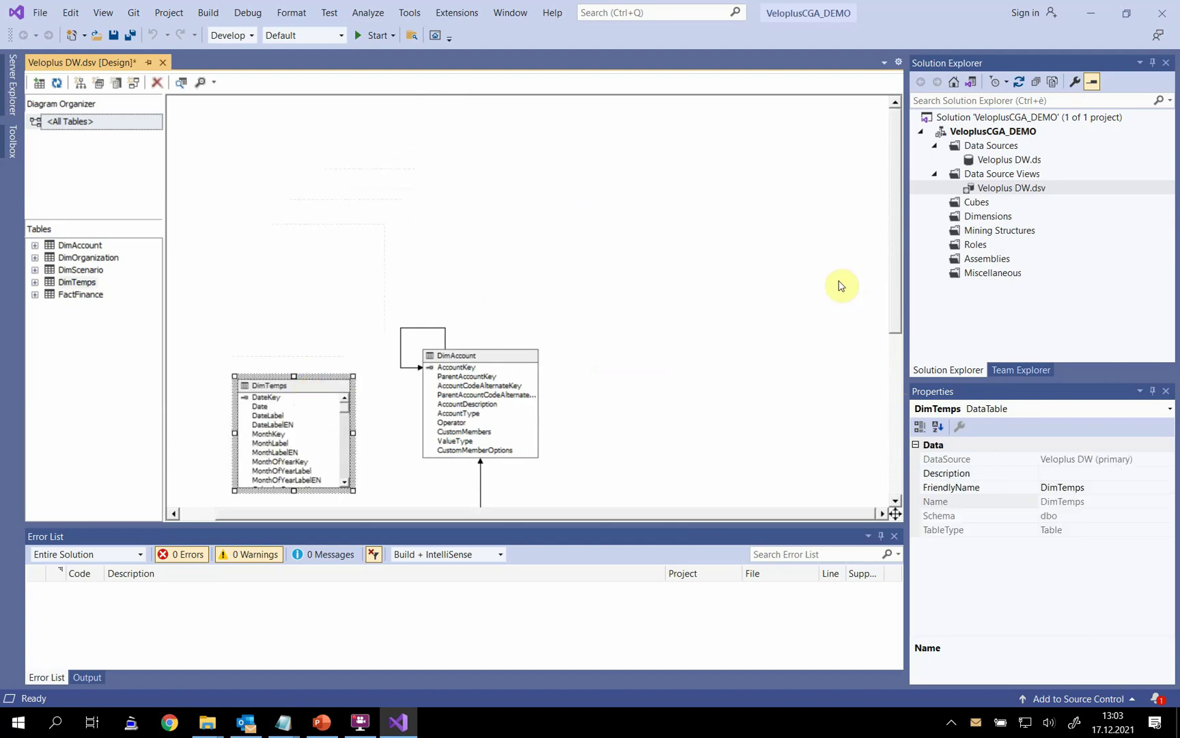
Step: Enlarge the DimTemps table downward in the diagram so all its columns are listed
{"action": "left_click_drag", "start_coordinate": [899, 269], "coordinate": [868, 382]}
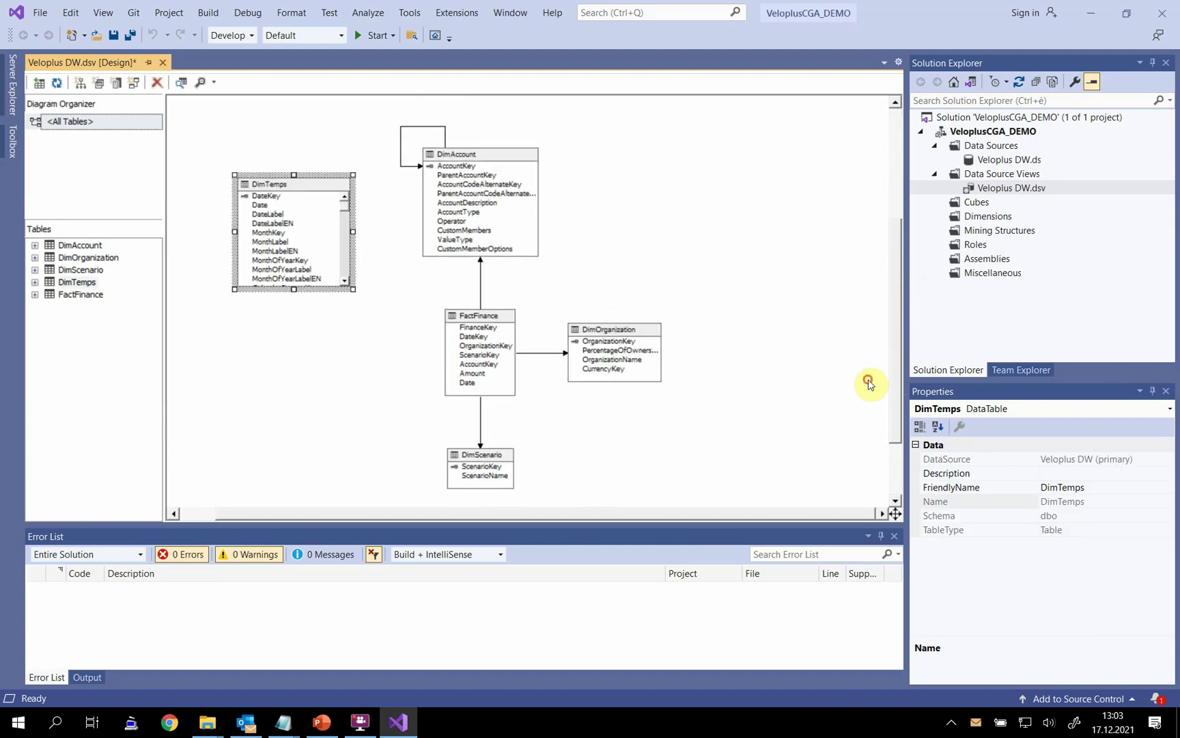
{"action": "left_click_drag", "start_coordinate": [293, 290], "coordinate": [322, 514]}
{"action": "left_click", "coordinate": [321, 129]}
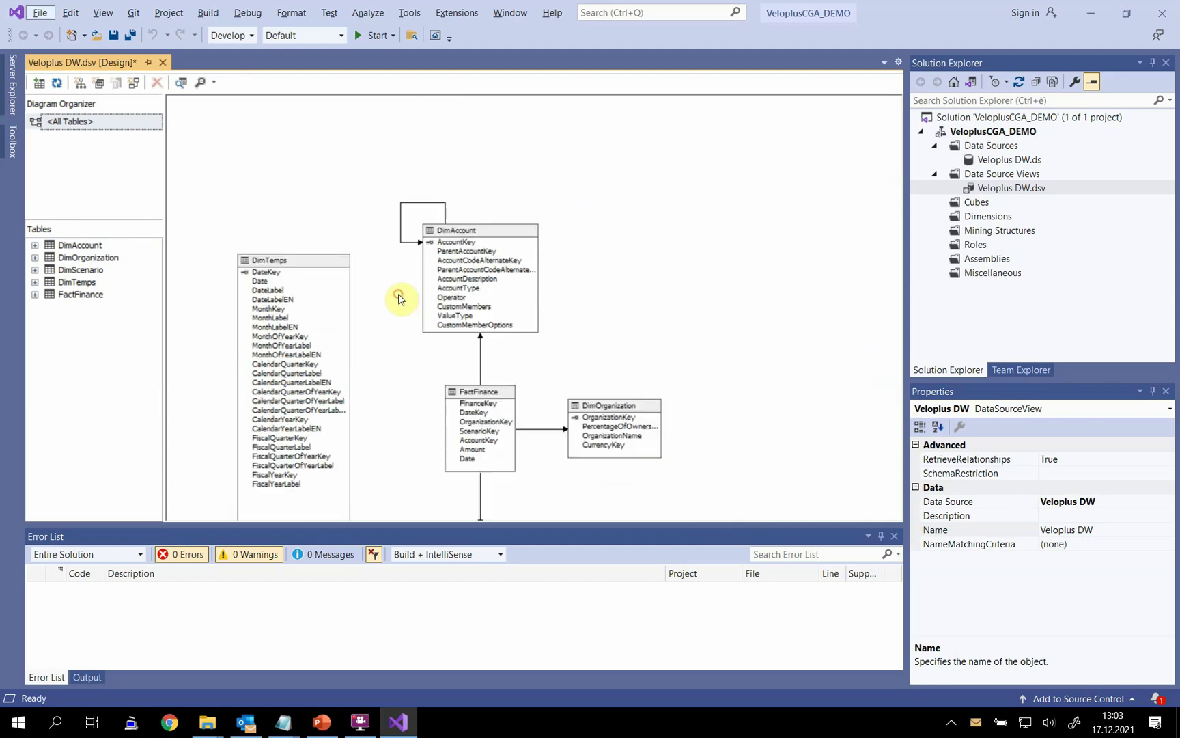
{"action": "scroll", "coordinate": [401, 302], "scroll_direction": "up", "scroll_amount": 2}
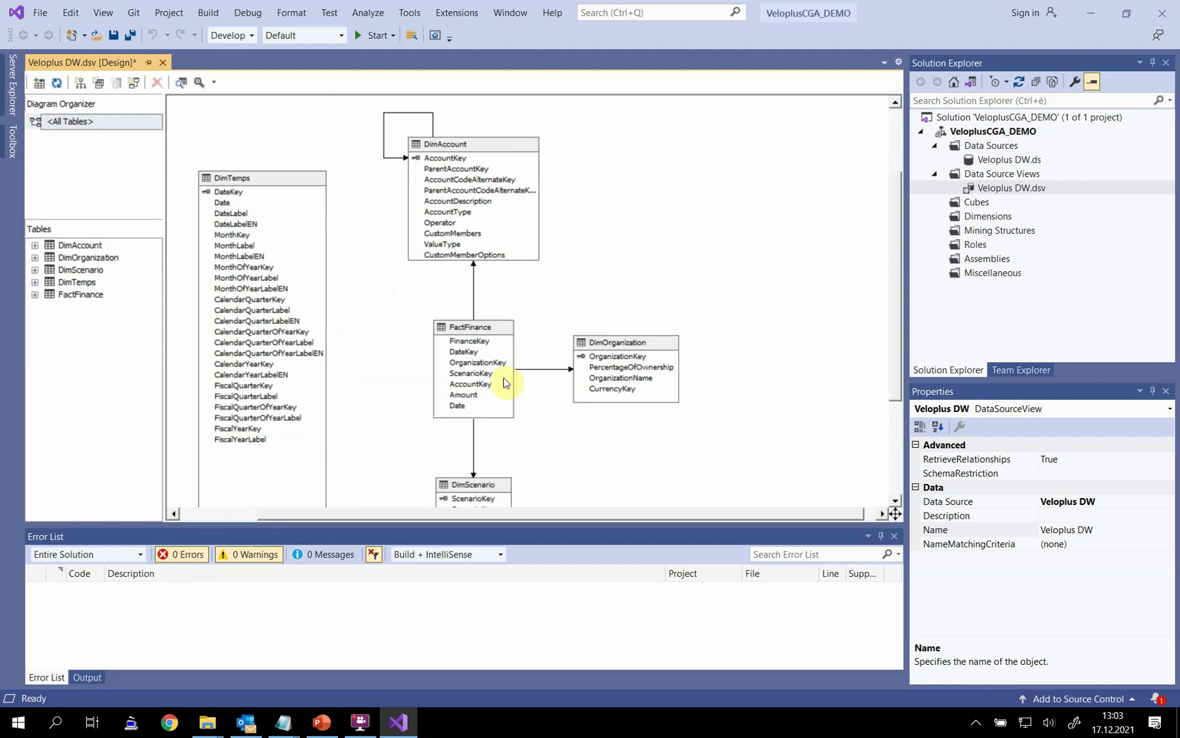
Step: Create a relationship from the DateKey column of FactFinance to the DateKey column of DimTemps in the diagram
{"action": "left_click", "coordinate": [470, 352]}
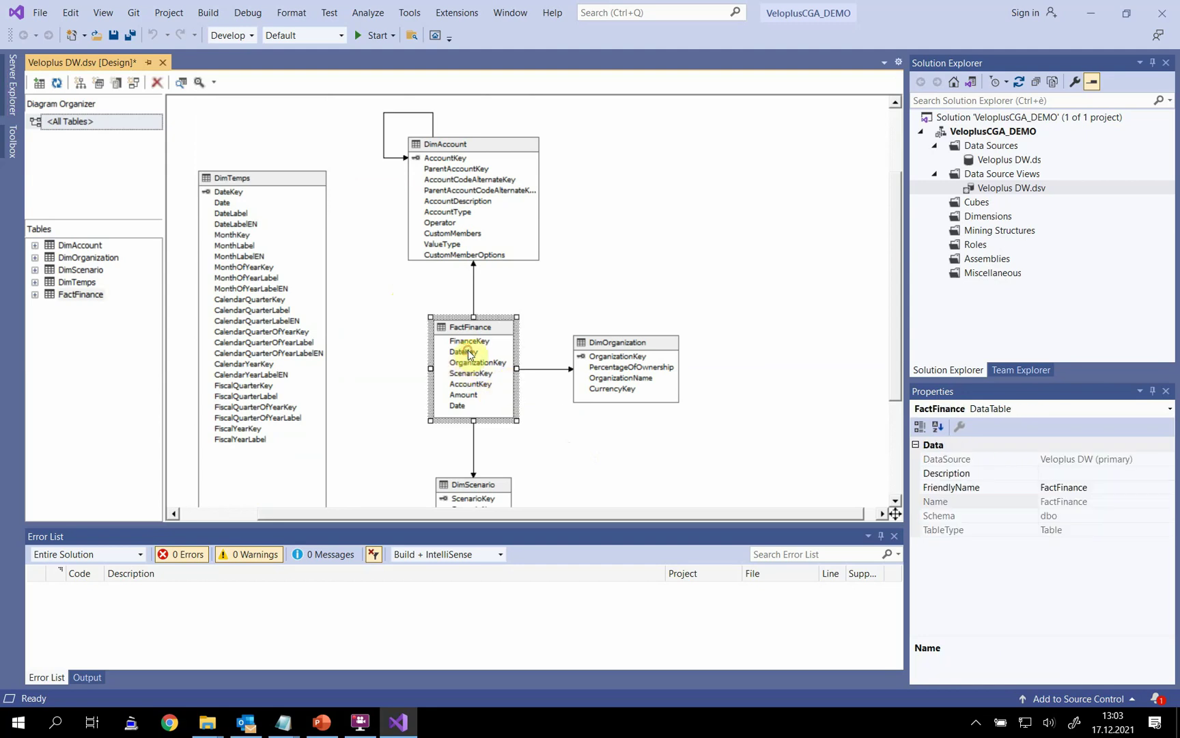
{"action": "left_click", "coordinate": [470, 352]}
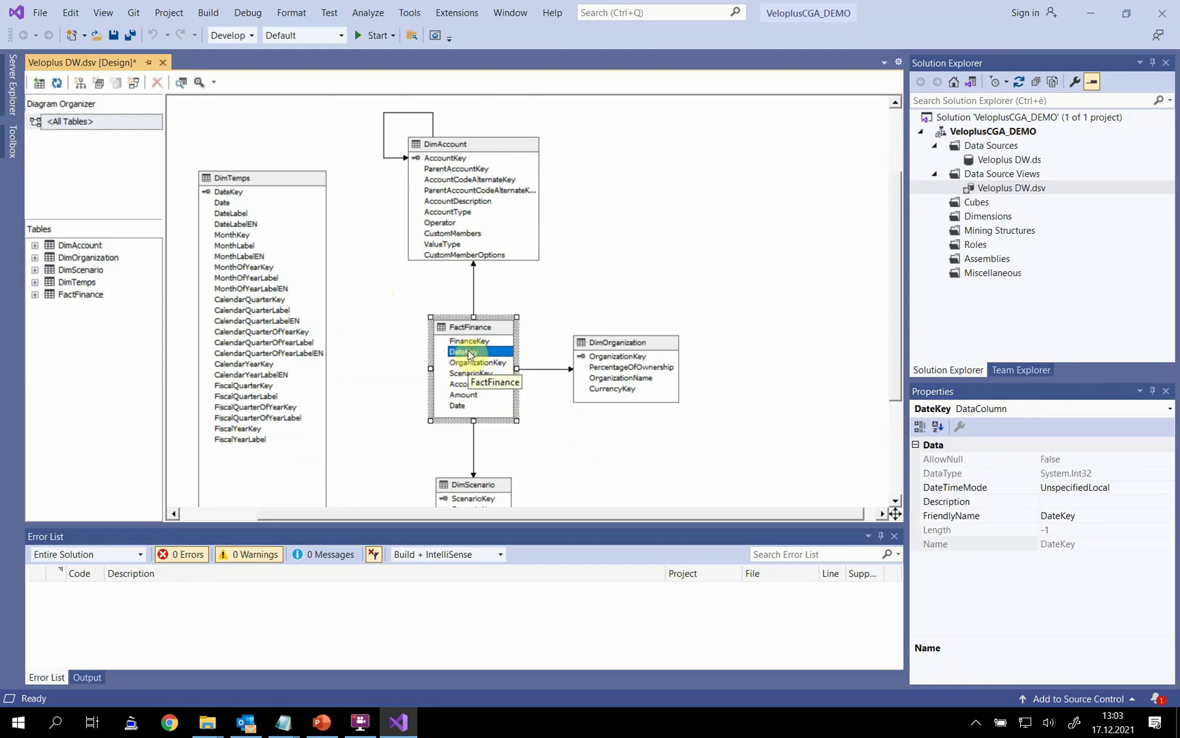
{"action": "left_click_drag", "start_coordinate": [473, 355], "coordinate": [231, 196]}
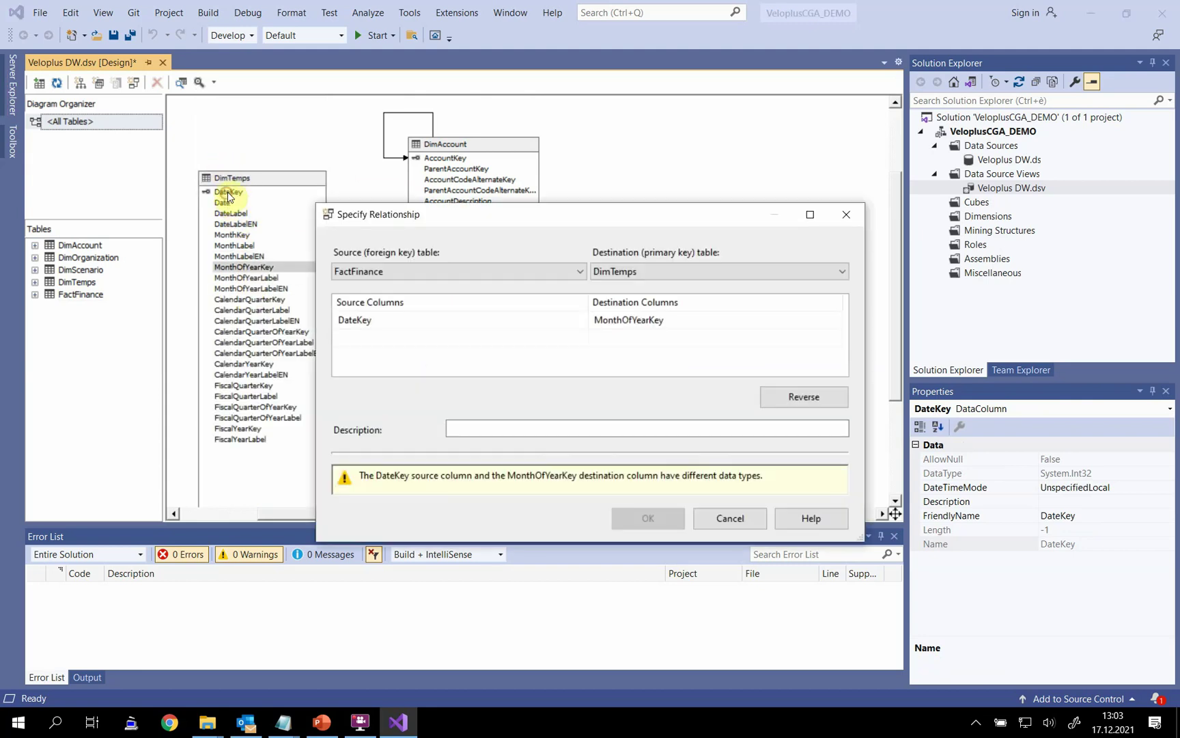
{"action": "left_click", "coordinate": [642, 318]}
{"action": "left_click", "coordinate": [642, 319]}
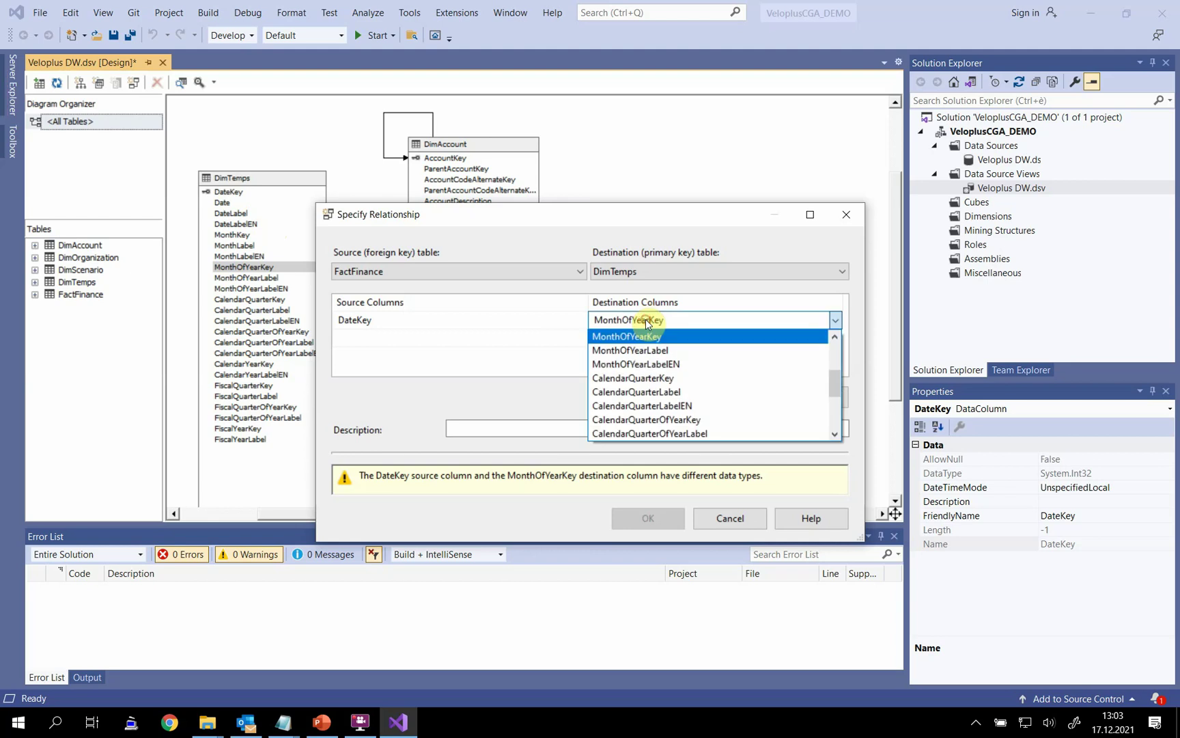
{"action": "scroll", "coordinate": [676, 377], "scroll_direction": "up", "scroll_amount": 3}
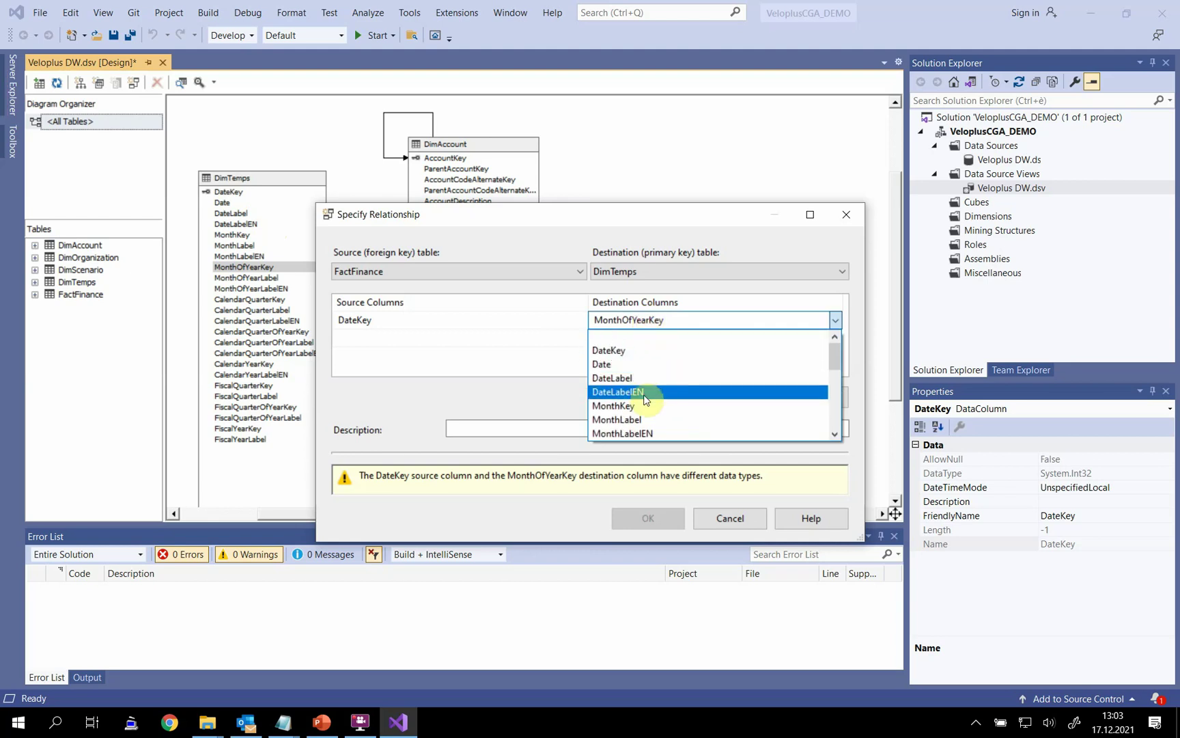
{"action": "left_click", "coordinate": [630, 350]}
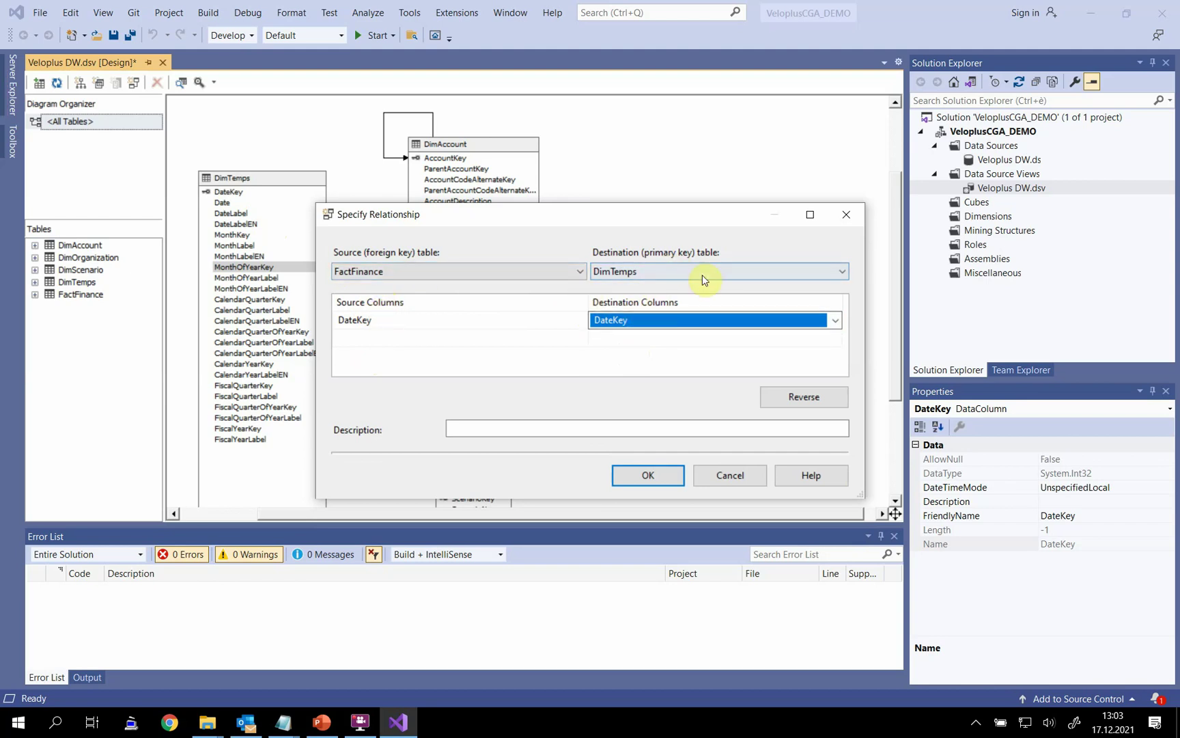
{"action": "left_click", "coordinate": [649, 475]}
Step: Check which source and destination columns the relationship between FactFinance and DimTemps uses
{"action": "left_click", "coordinate": [391, 295]}
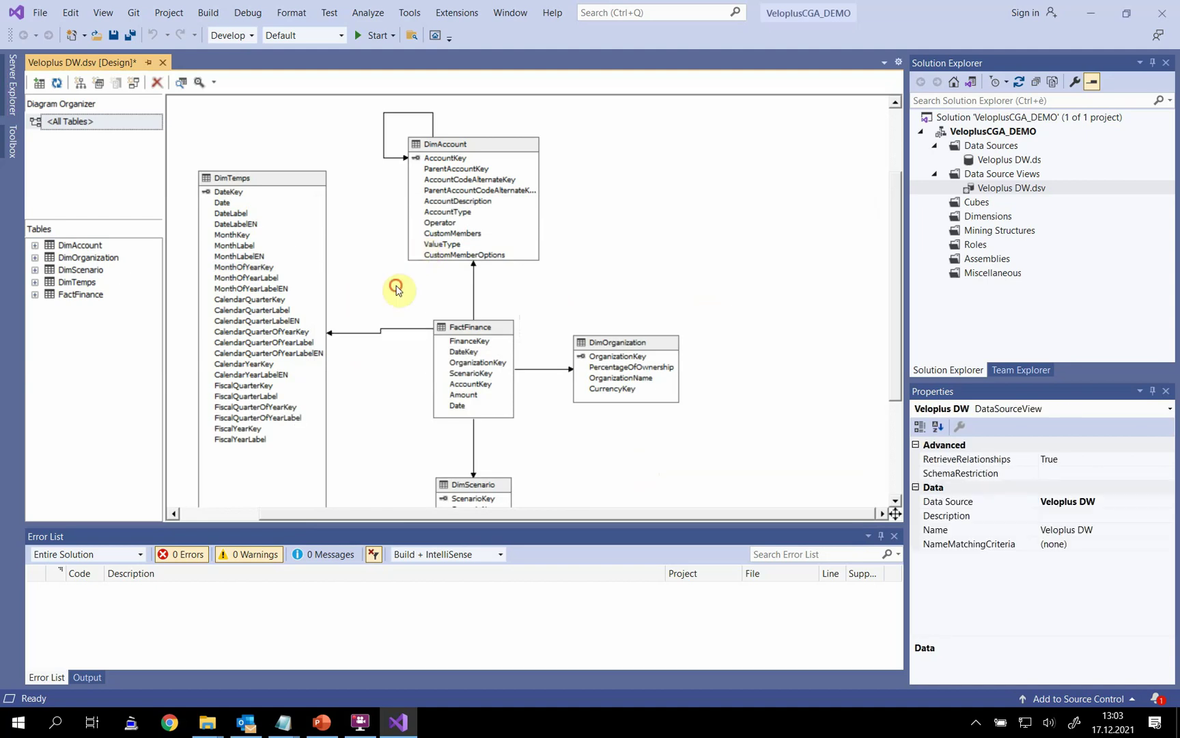
{"action": "double_click", "coordinate": [395, 331]}
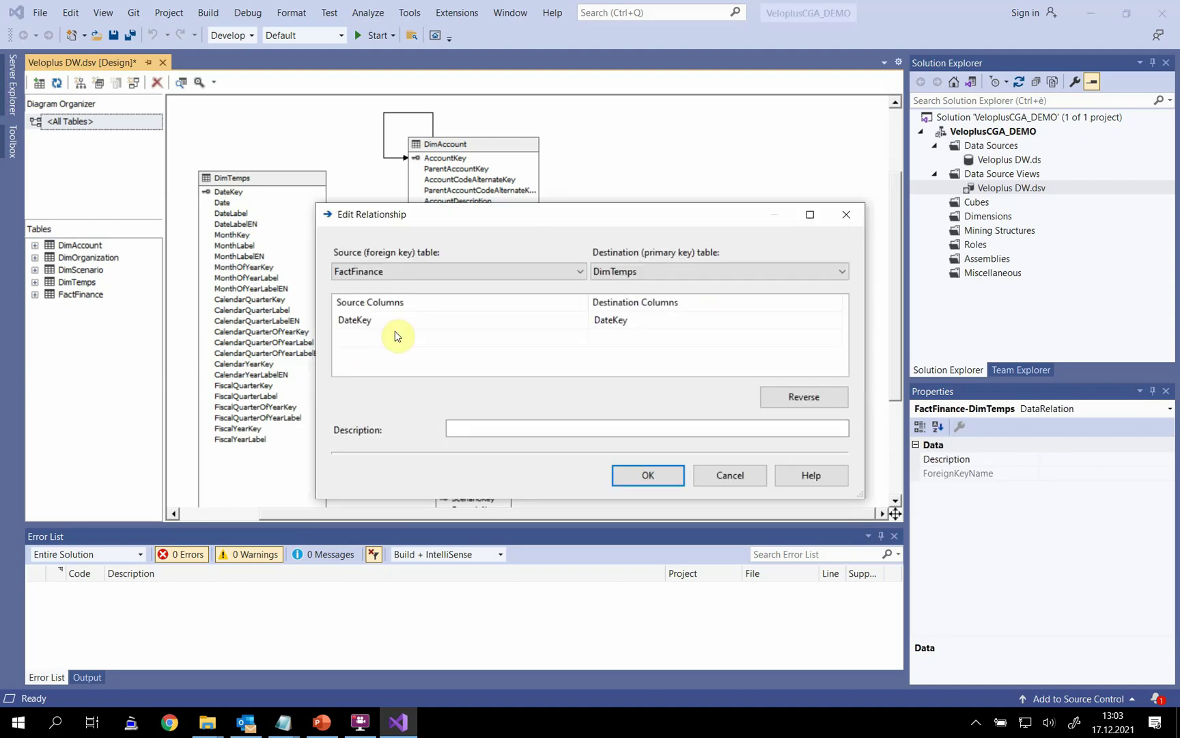
{"action": "left_click", "coordinate": [671, 475]}
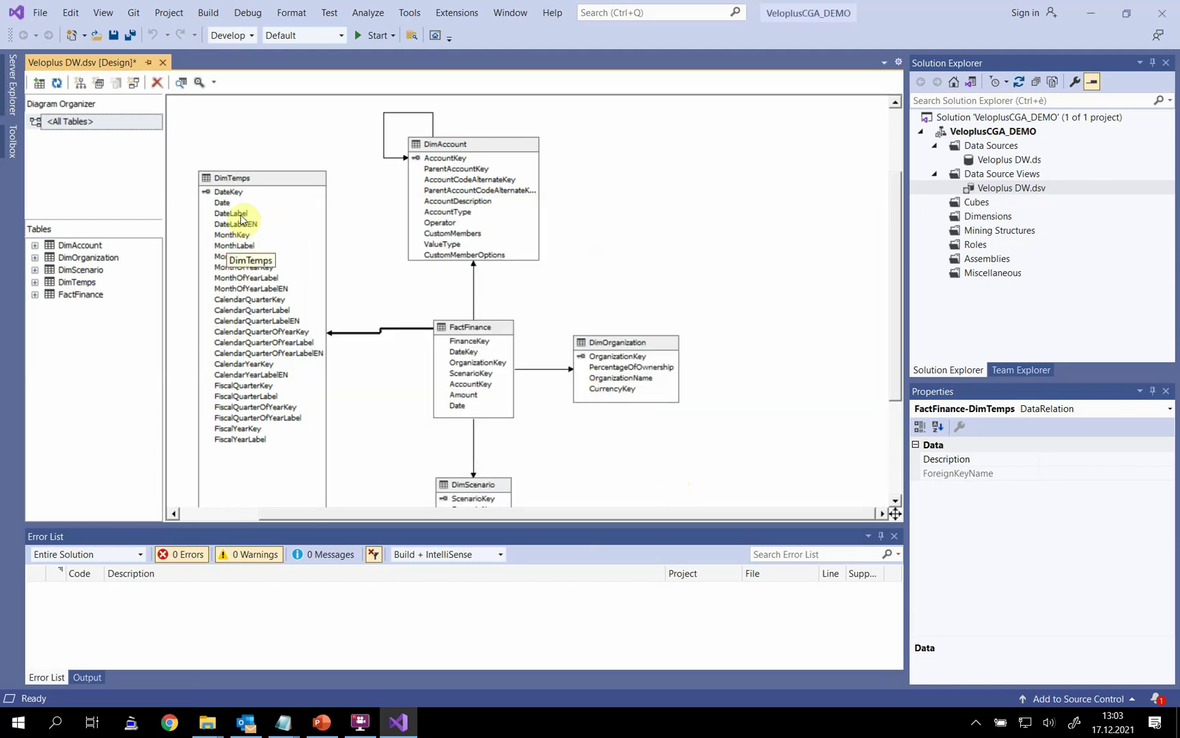
Step: Explore the DimTemps table's data across its calendar and fiscal columns, and close the data view
{"action": "left_click", "coordinate": [278, 182]}
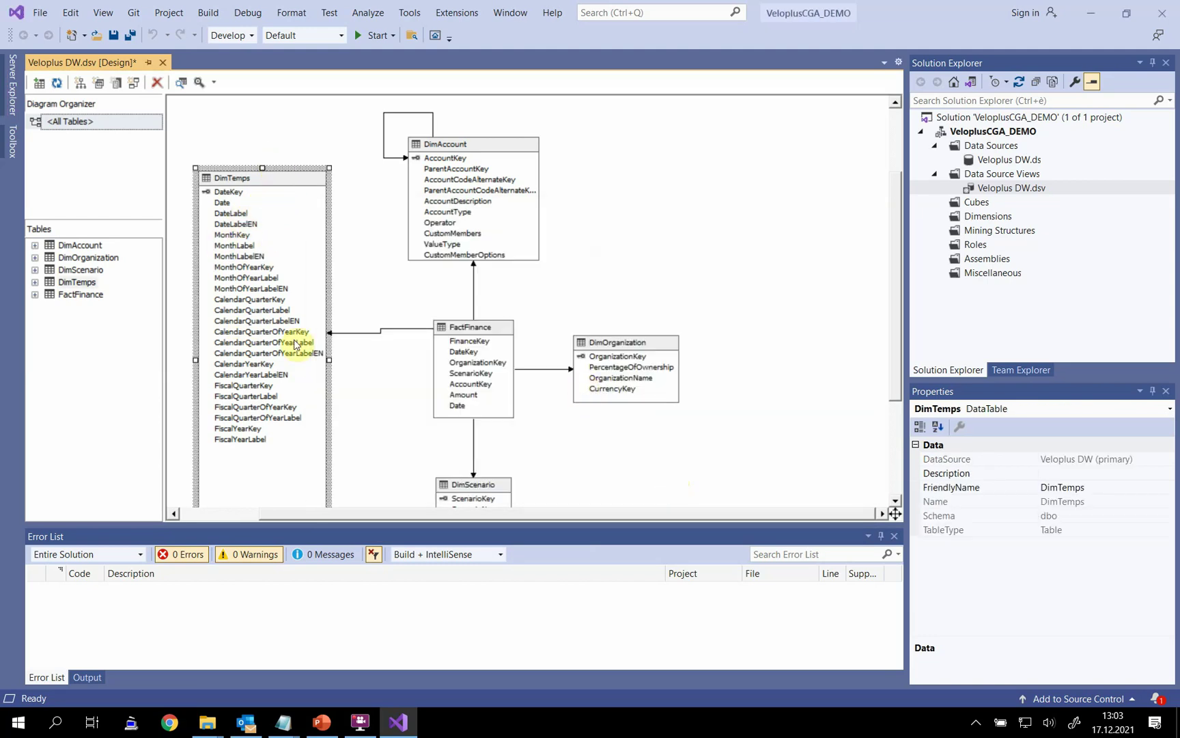
{"action": "left_click", "coordinate": [377, 381]}
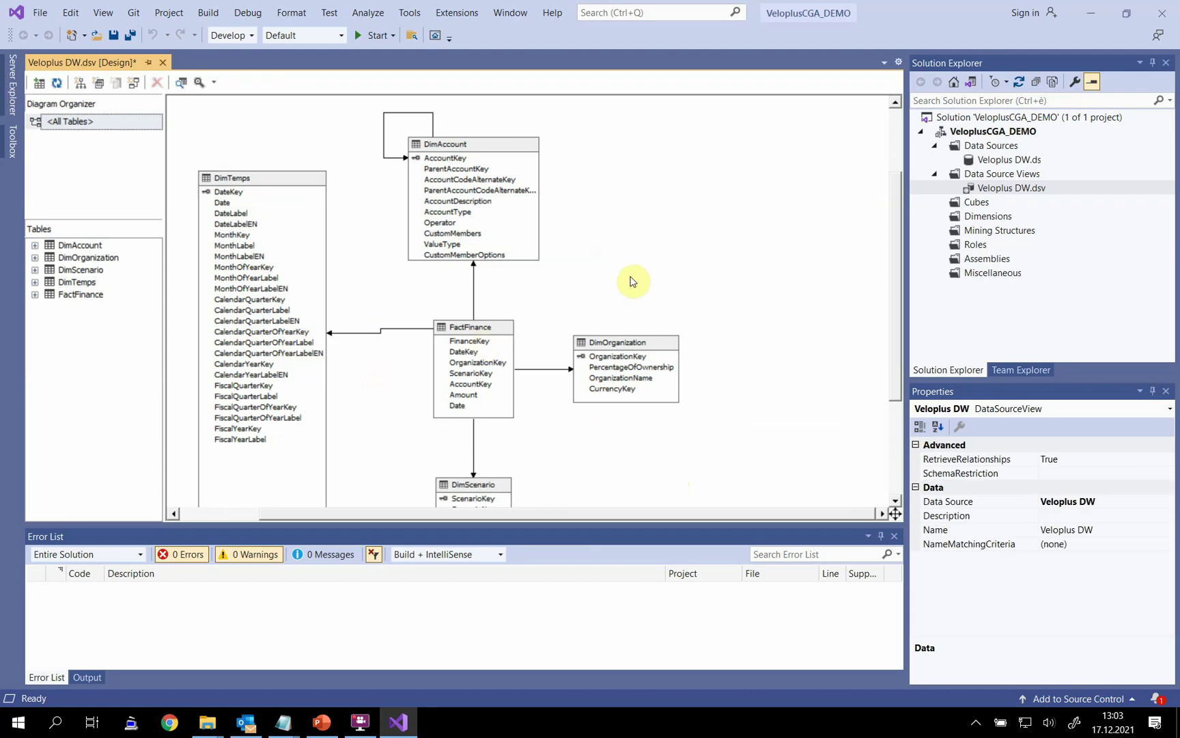
{"action": "right_click", "coordinate": [287, 183]}
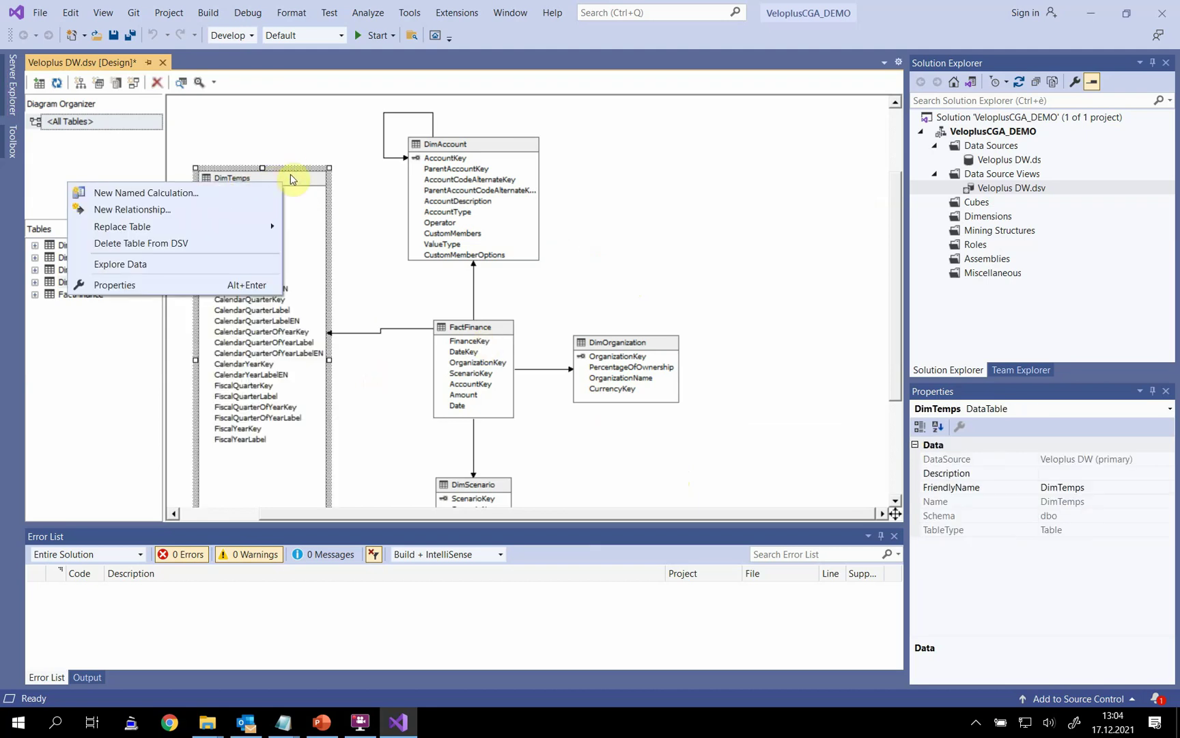
{"action": "left_click", "coordinate": [166, 263]}
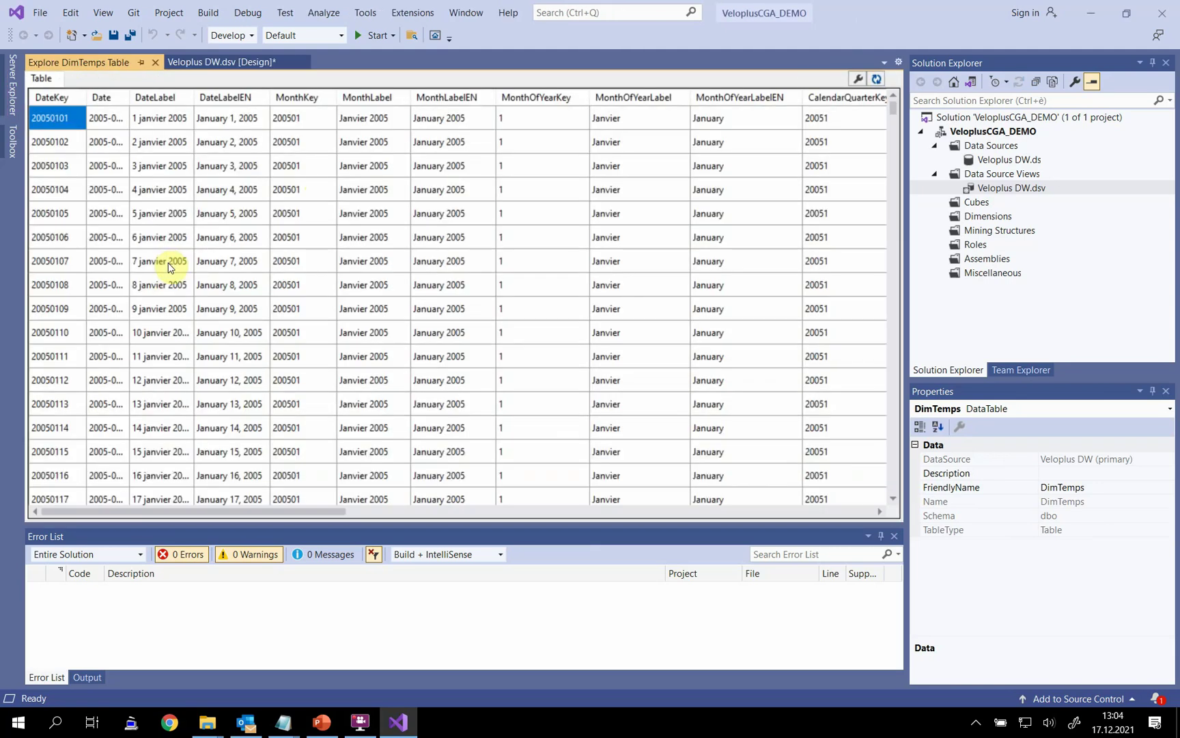
{"action": "left_click", "coordinate": [300, 511]}
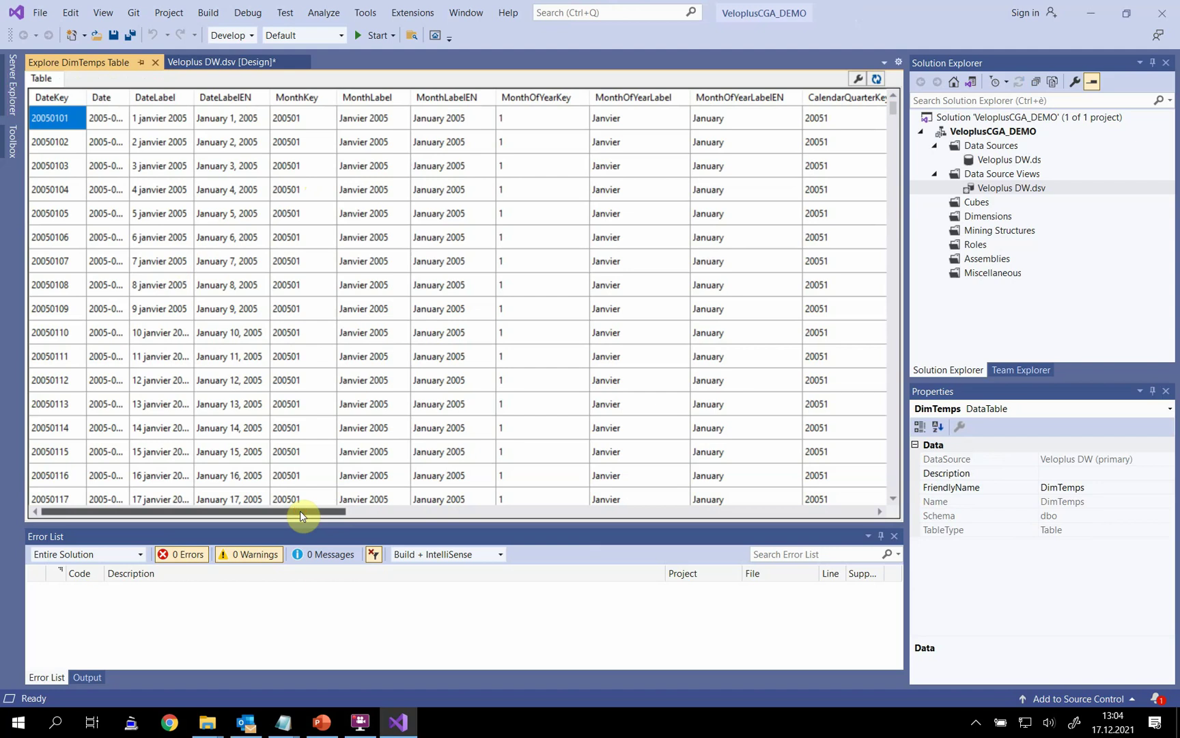
{"action": "left_click_drag", "start_coordinate": [300, 510], "coordinate": [810, 539]}
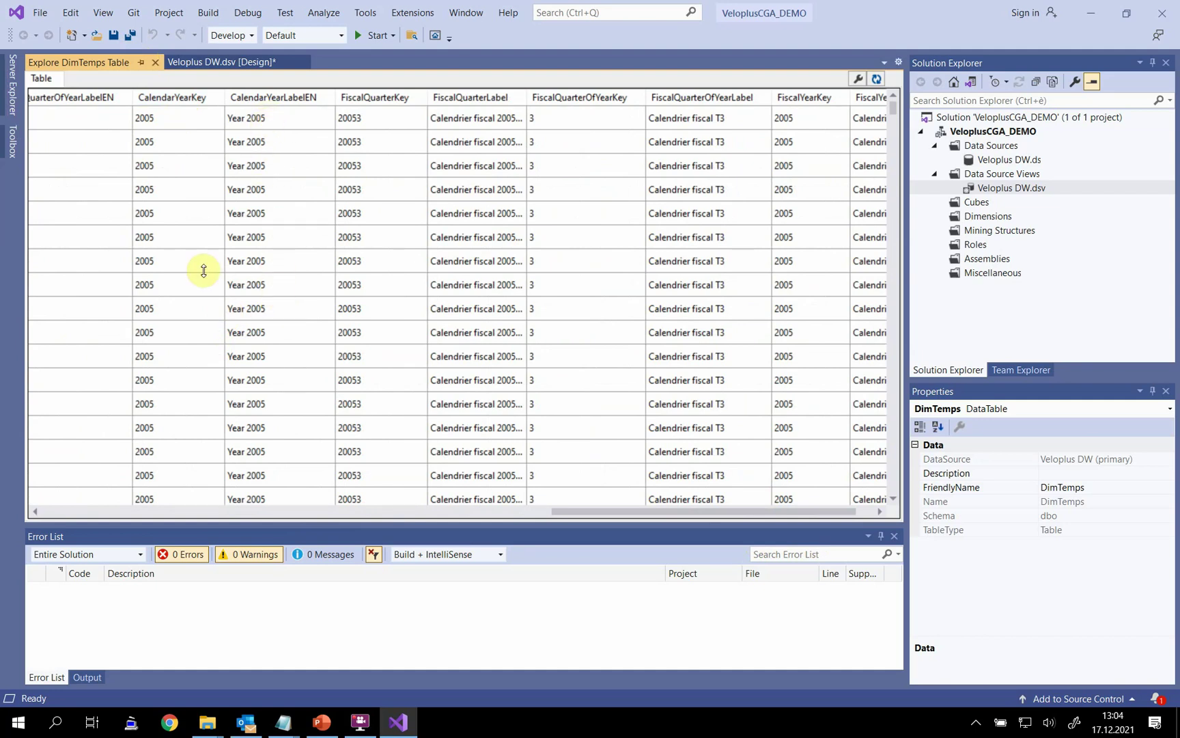
{"action": "left_click_drag", "start_coordinate": [637, 513], "coordinate": [130, 507]}
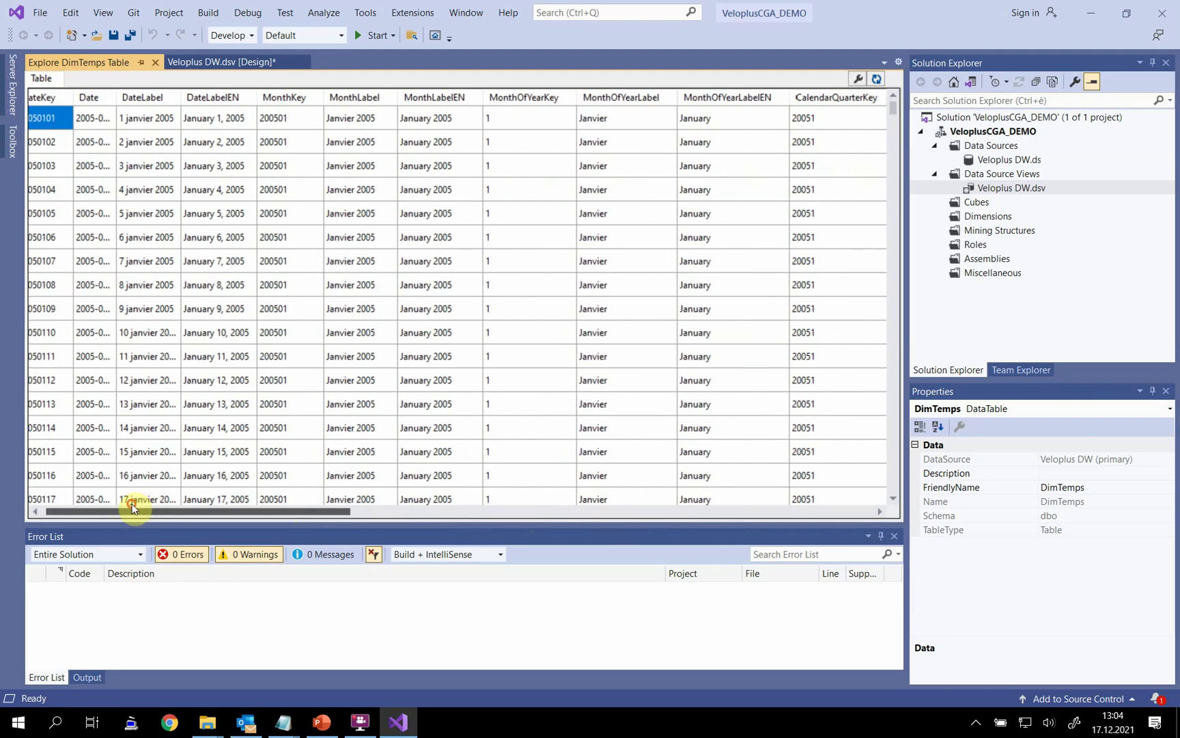
{"action": "left_click", "coordinate": [173, 65]}
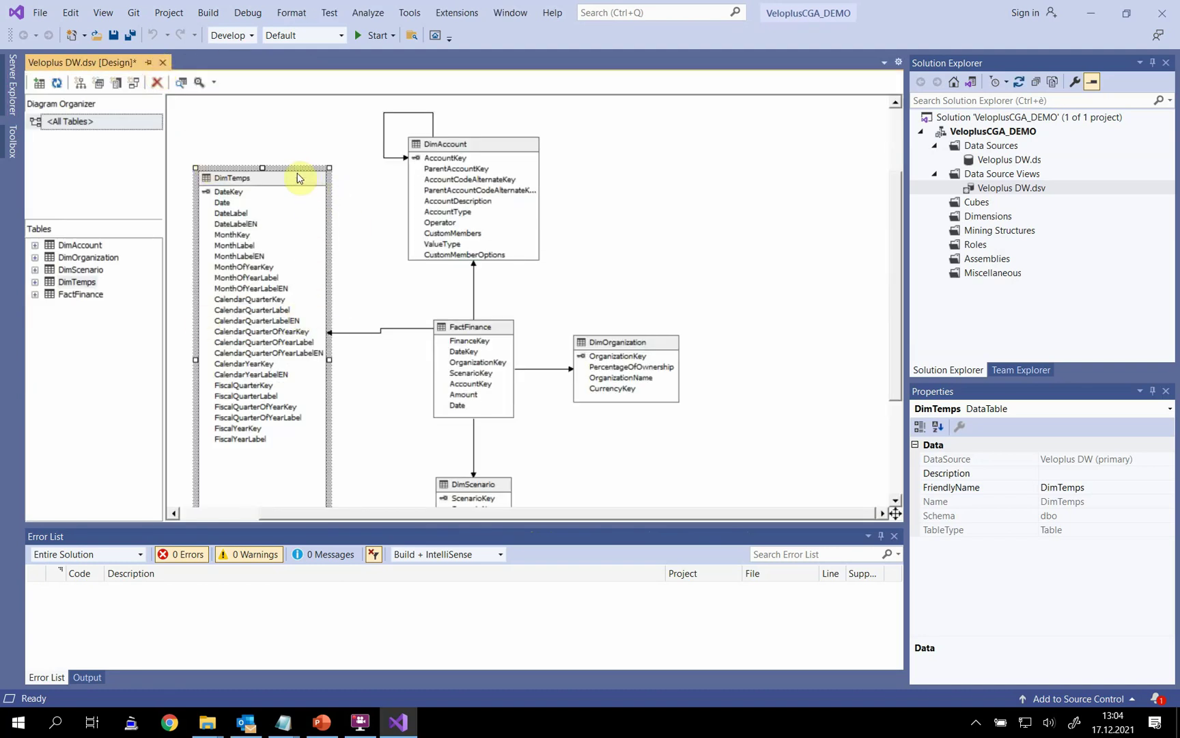
Step: Move DimTemps slightly up in the diagram and start a named calculation on it with the column name CalenderYear
{"action": "left_click_drag", "start_coordinate": [299, 157], "coordinate": [302, 140]}
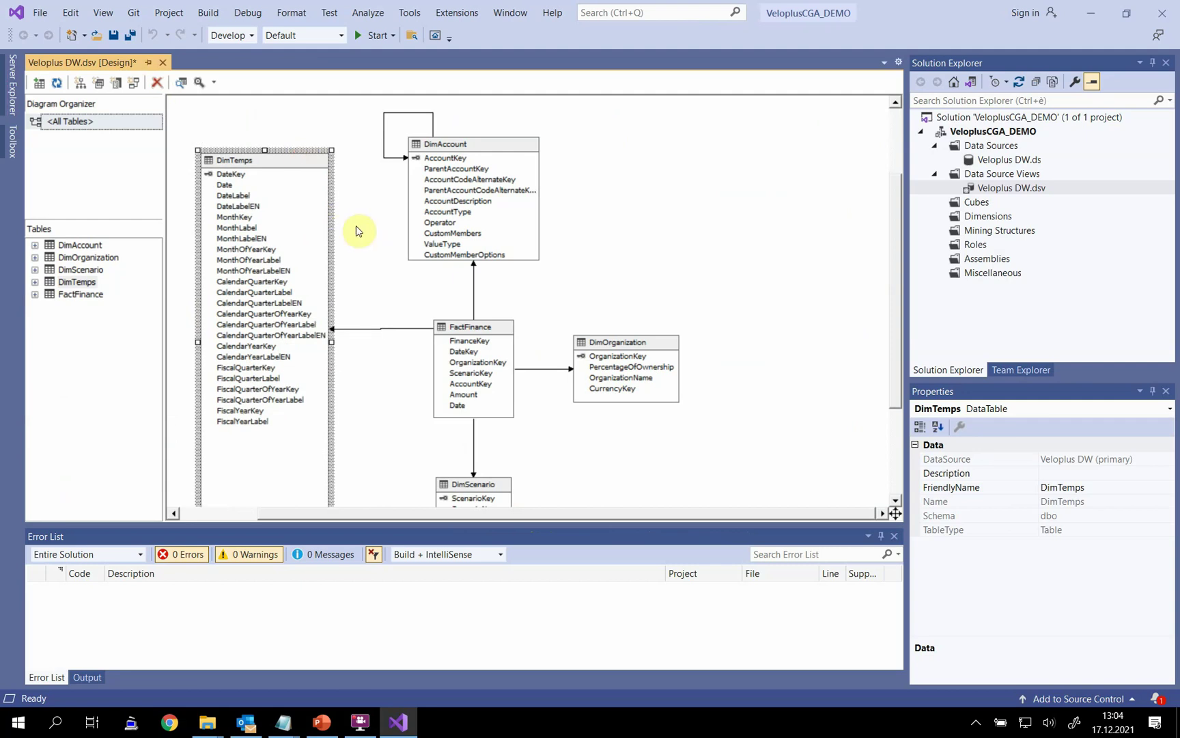
{"action": "left_click", "coordinate": [379, 242]}
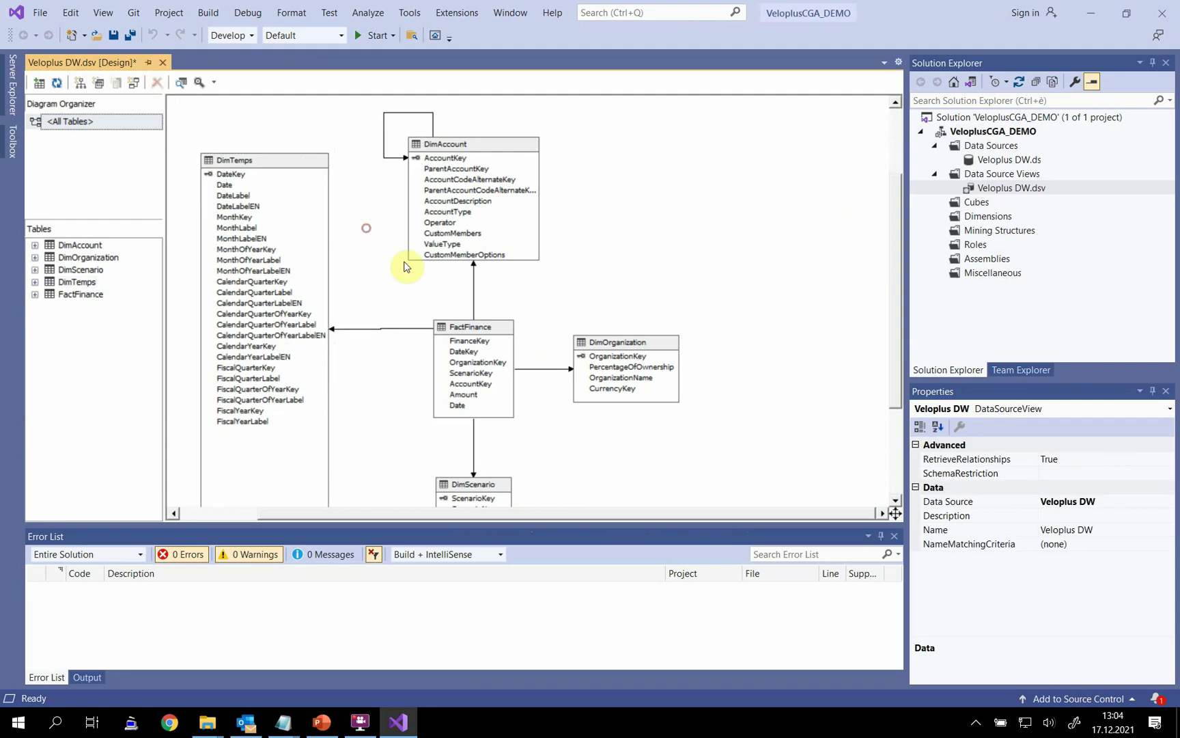
{"action": "left_click", "coordinate": [281, 164]}
{"action": "right_click", "coordinate": [282, 167]}
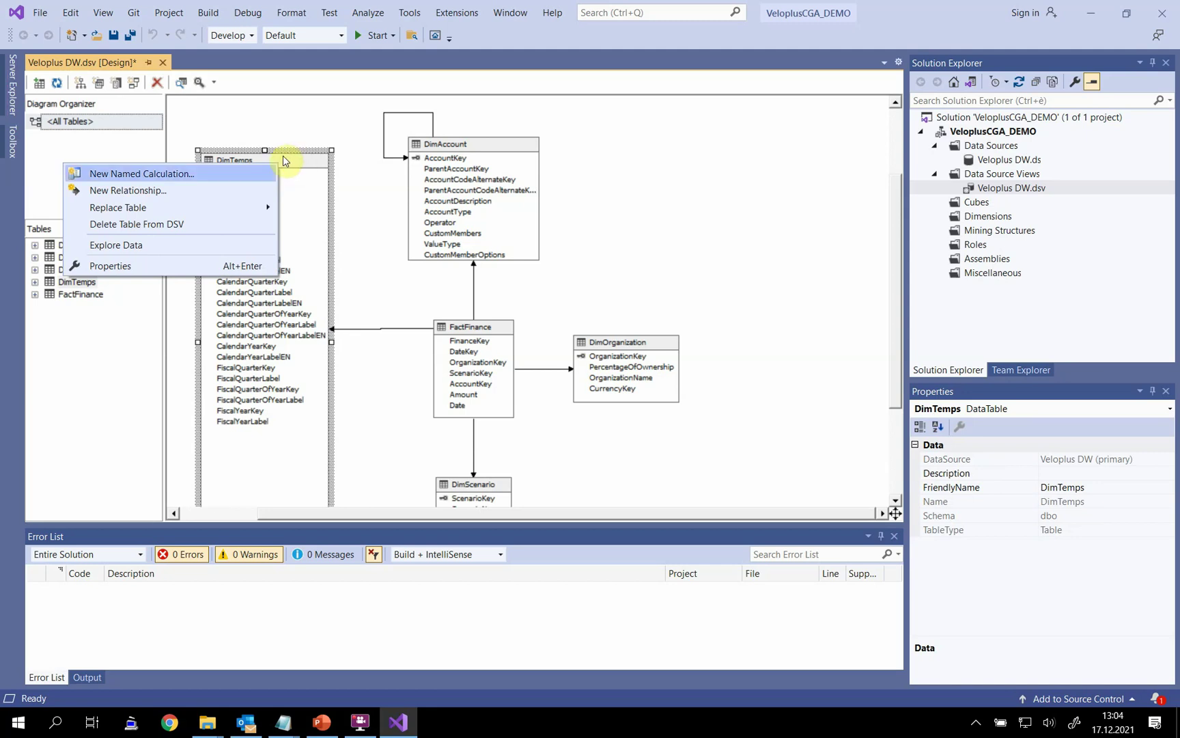
{"action": "left_click", "coordinate": [168, 175]}
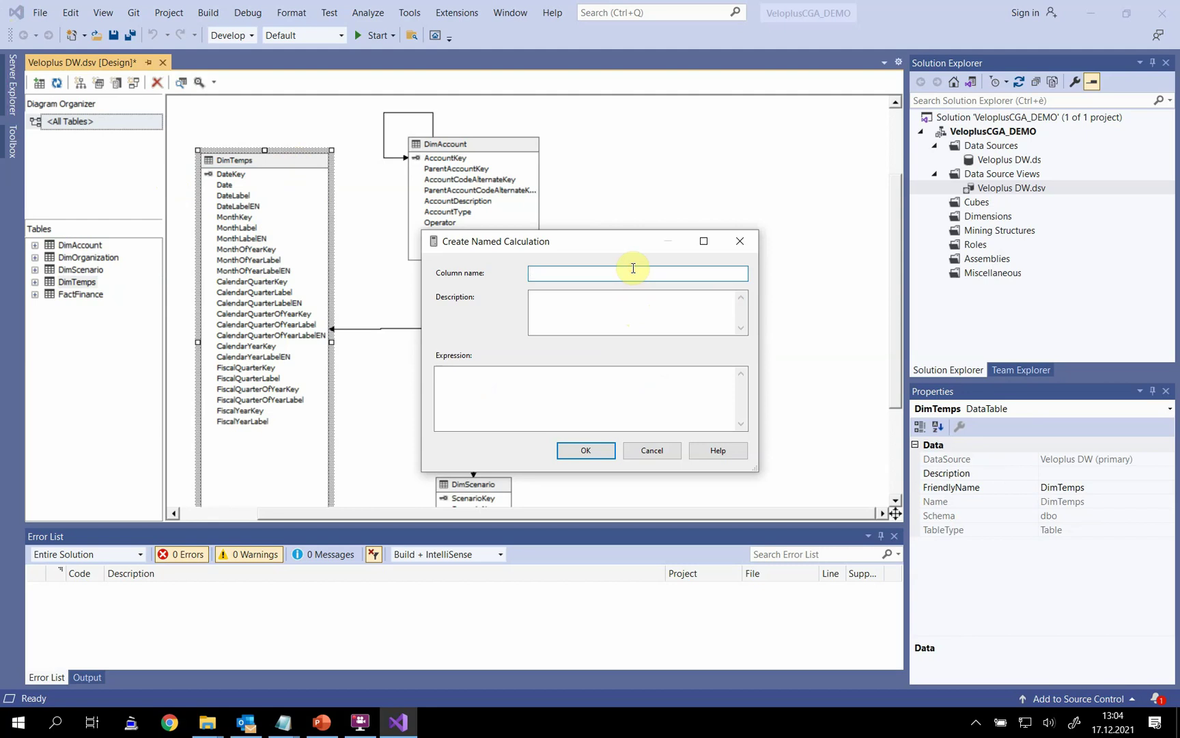
{"action": "type", "text": "CalenderYear"}
Step: Give the named calculation the expression N'Année ' + CAST([CalendarYearKey] AS NCHAR(4)) and create it
{"action": "left_click", "coordinate": [576, 390]}
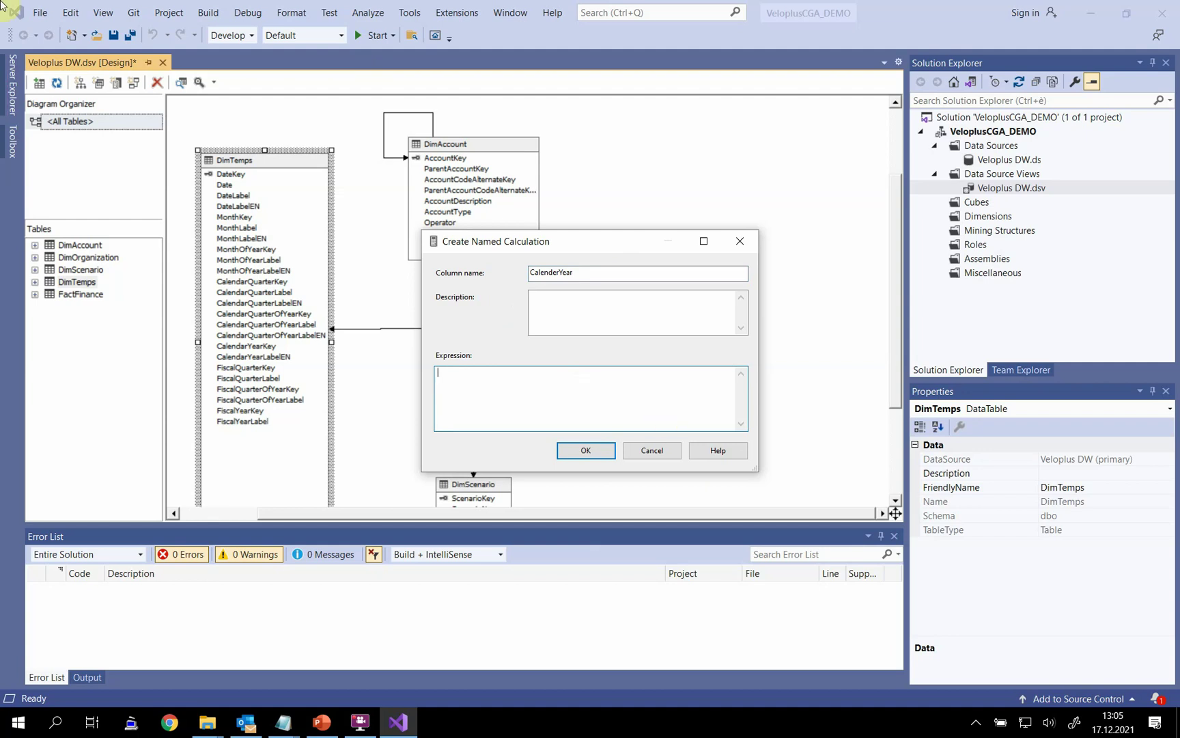
{"action": "key", "text": "alt+Tab"}
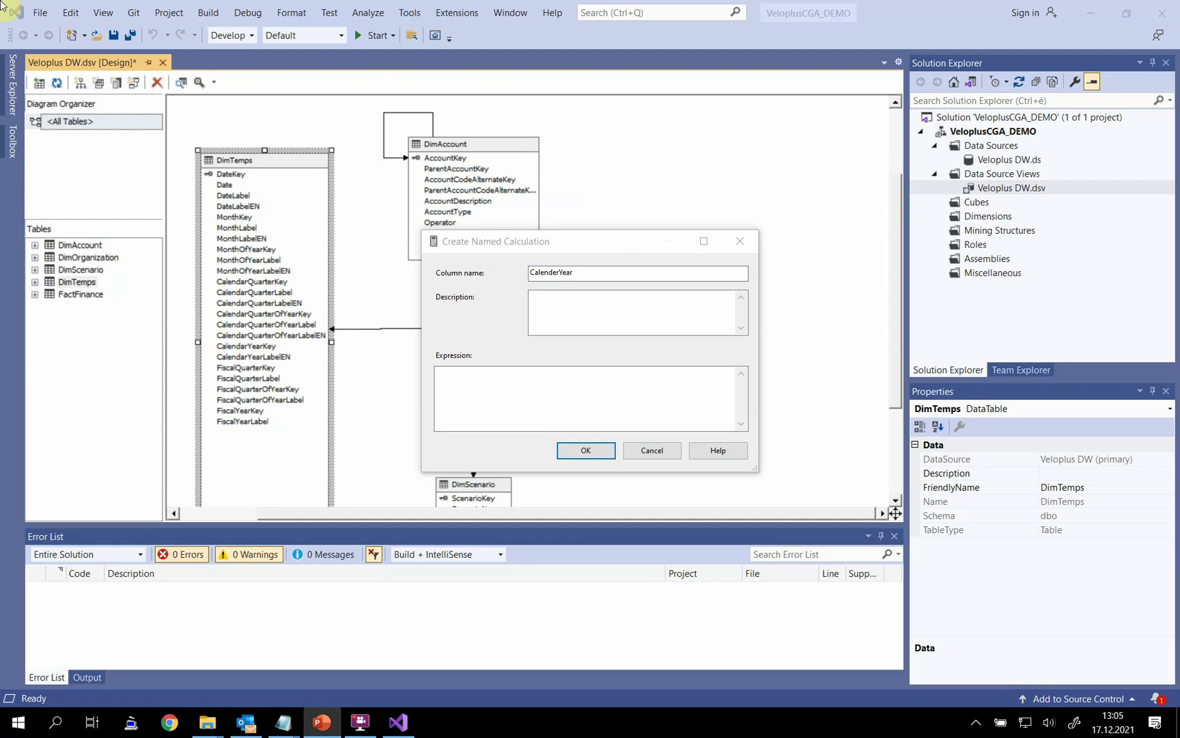
{"action": "left_click", "coordinate": [499, 392]}
{"action": "type", "text": "N'Année ' + CAST([CalendarYearKey] AS NCHAR(4))"}
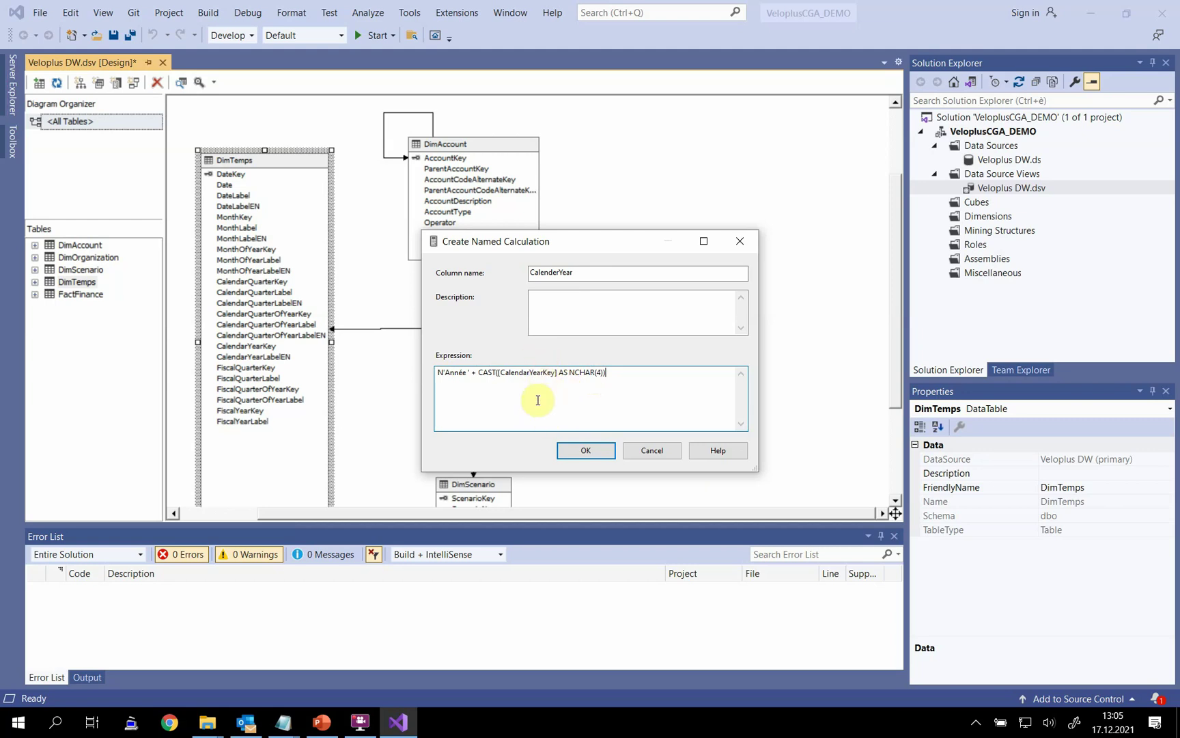
{"action": "left_click", "coordinate": [578, 453]}
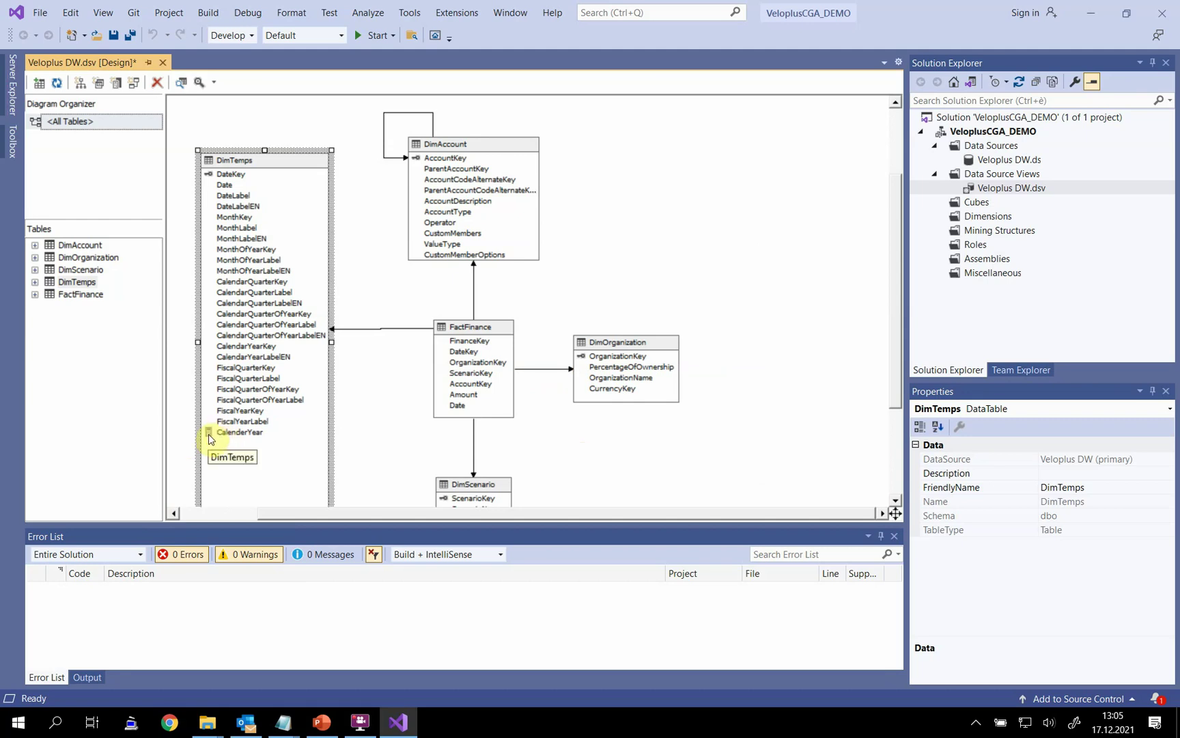
Step: Explore the DimTemps data to check the values of the CalenderYear column against CalendarYearKey, and close the data view
{"action": "right_click", "coordinate": [288, 173]}
{"action": "left_click", "coordinate": [183, 249]}
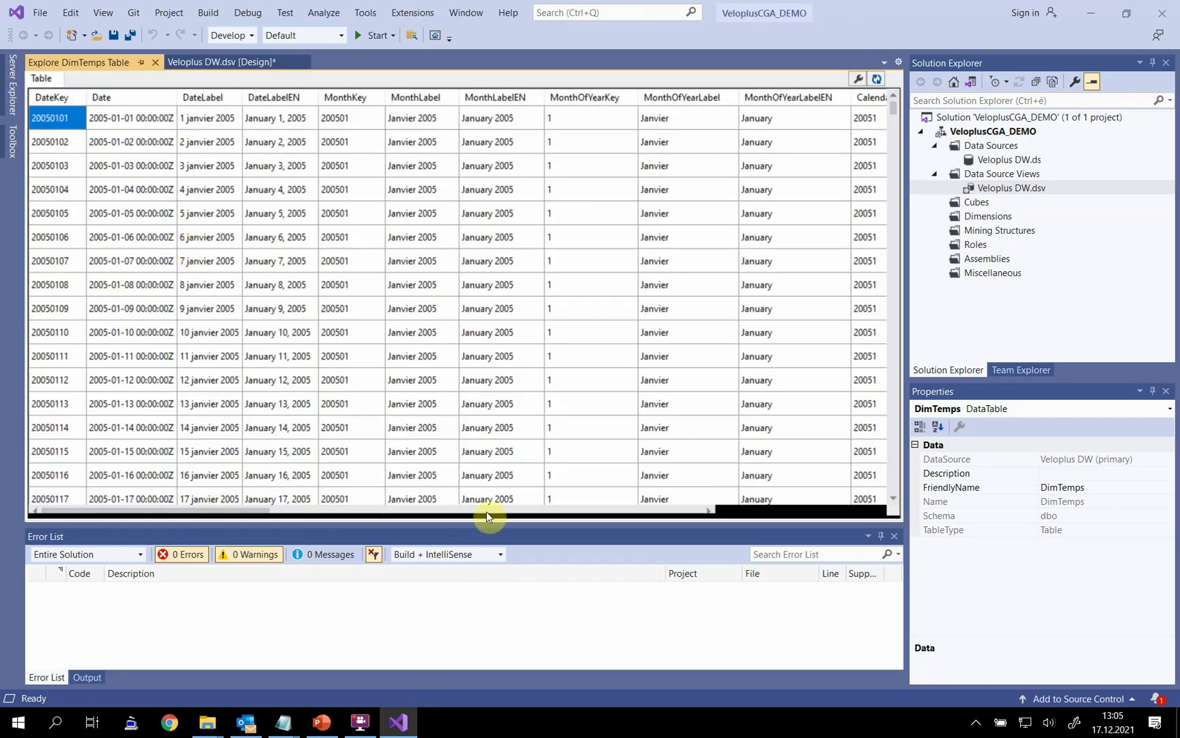
{"action": "left_click_drag", "start_coordinate": [252, 510], "coordinate": [727, 508]}
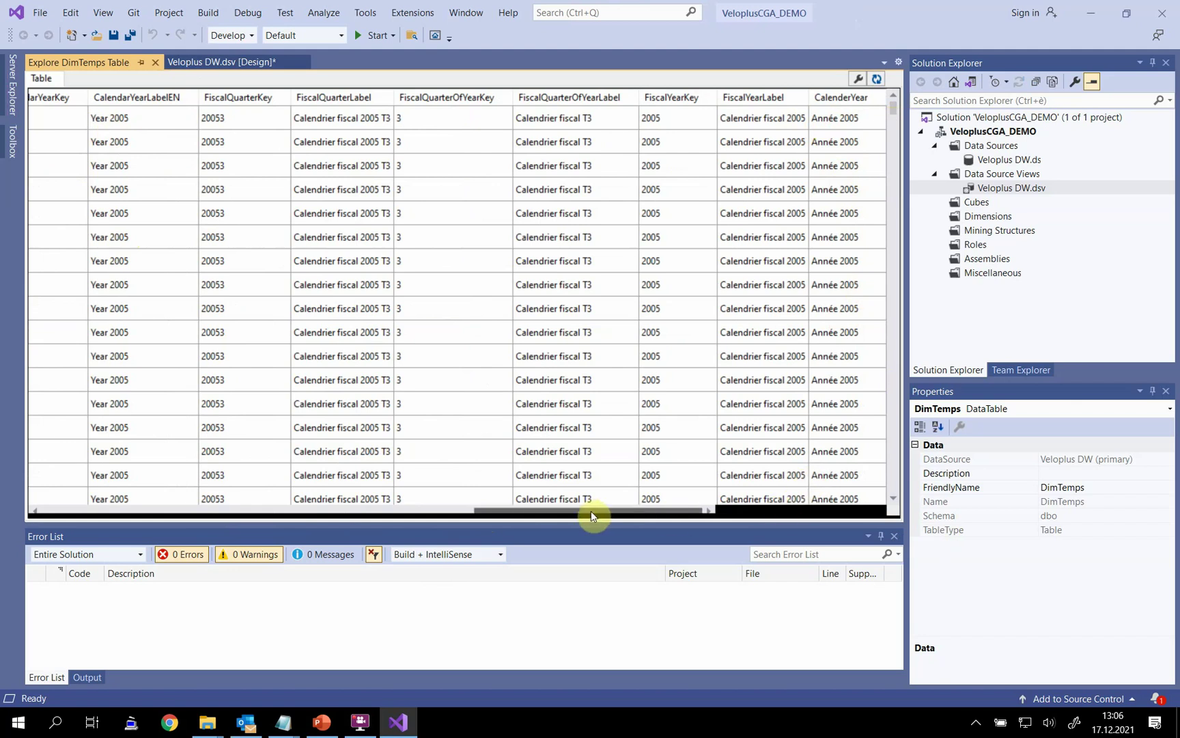
{"action": "left_click_drag", "start_coordinate": [513, 512], "coordinate": [492, 510]}
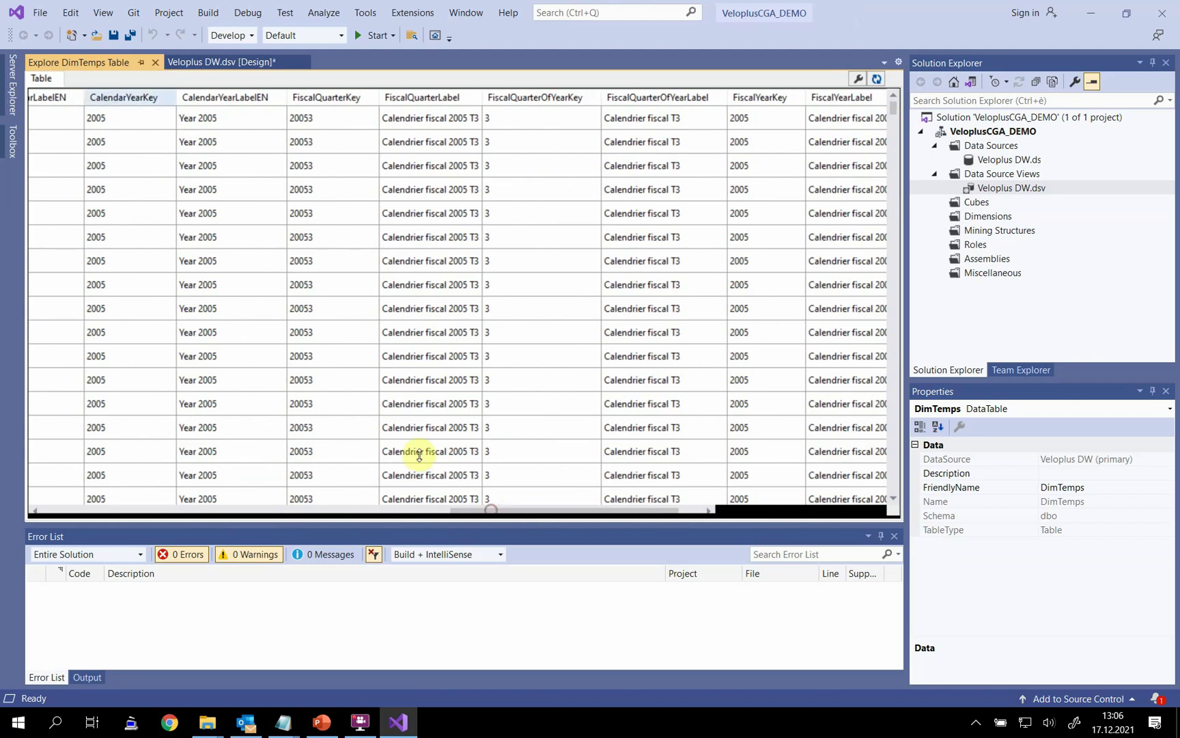
{"action": "left_click", "coordinate": [156, 62]}
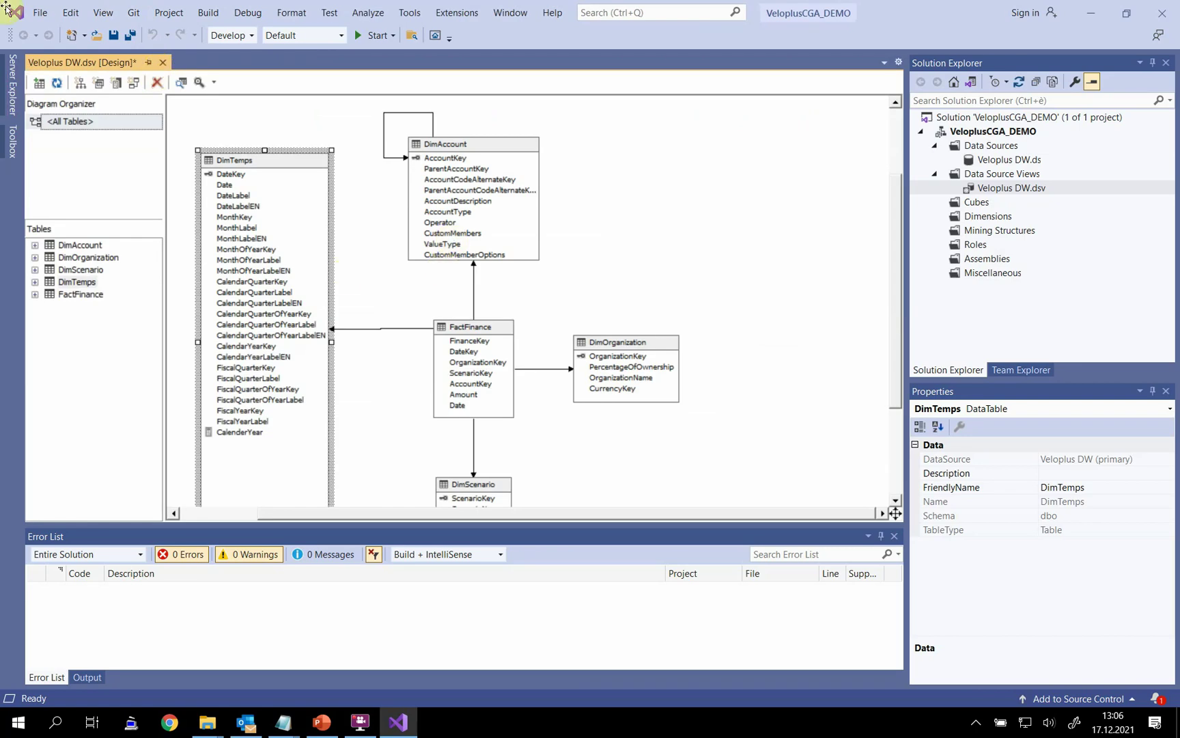
Step: Save the data source view and start the wizard for a new cube in the project
{"action": "left_click", "coordinate": [114, 35]}
{"action": "left_click", "coordinate": [983, 203]}
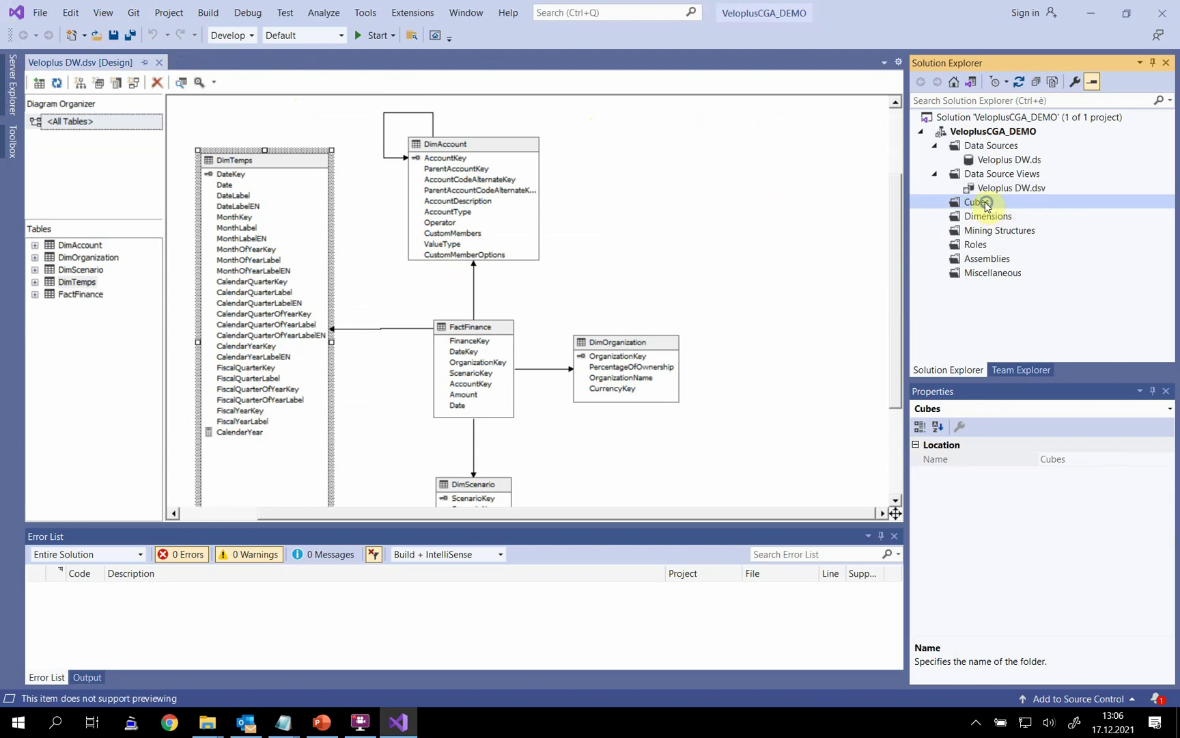
{"action": "right_click", "coordinate": [986, 205]}
{"action": "left_click", "coordinate": [916, 211]}
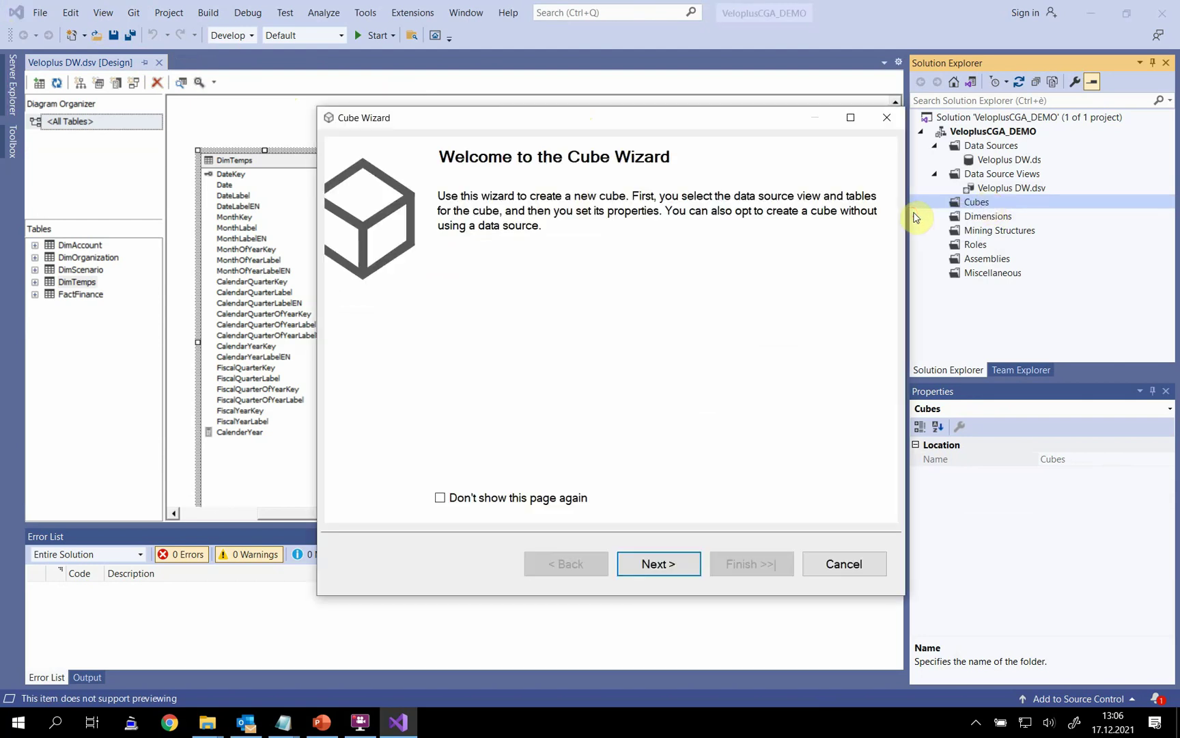
{"action": "left_click_drag", "start_coordinate": [719, 123], "coordinate": [657, 113]}
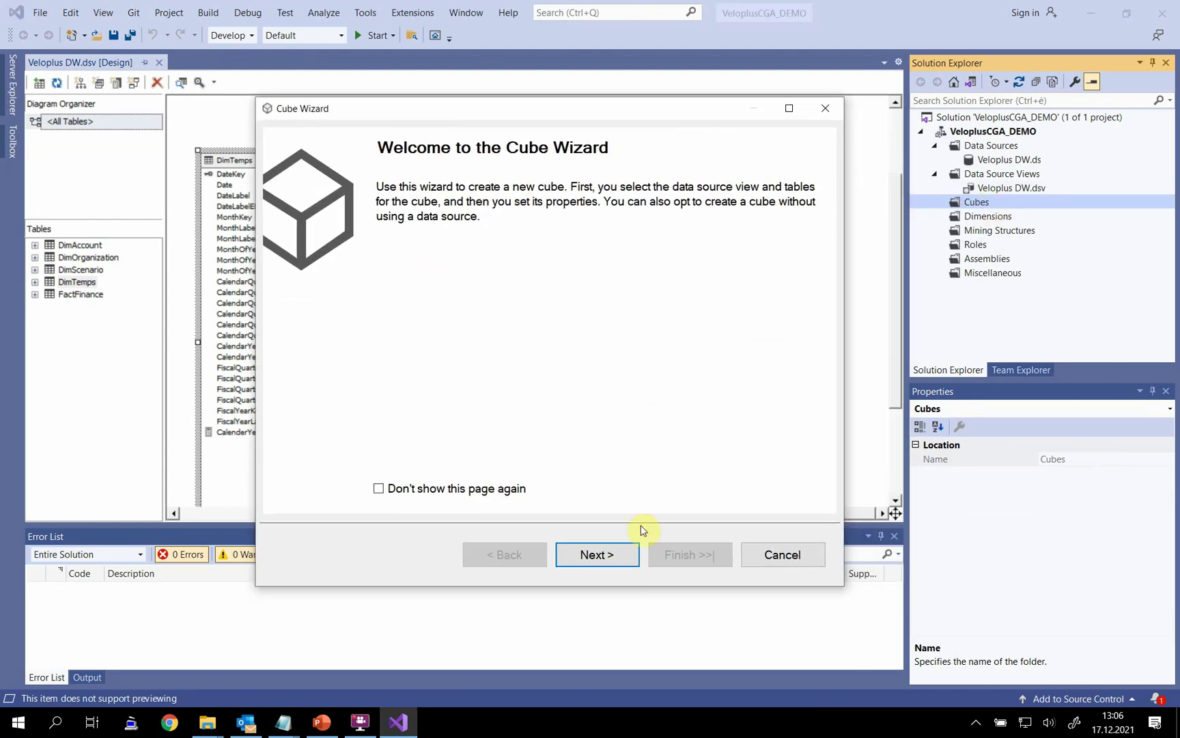
Step: Base the cube on existing tables and have FactFinance suggested as the measure group table from the Veloplus DW view
{"action": "left_click", "coordinate": [607, 550]}
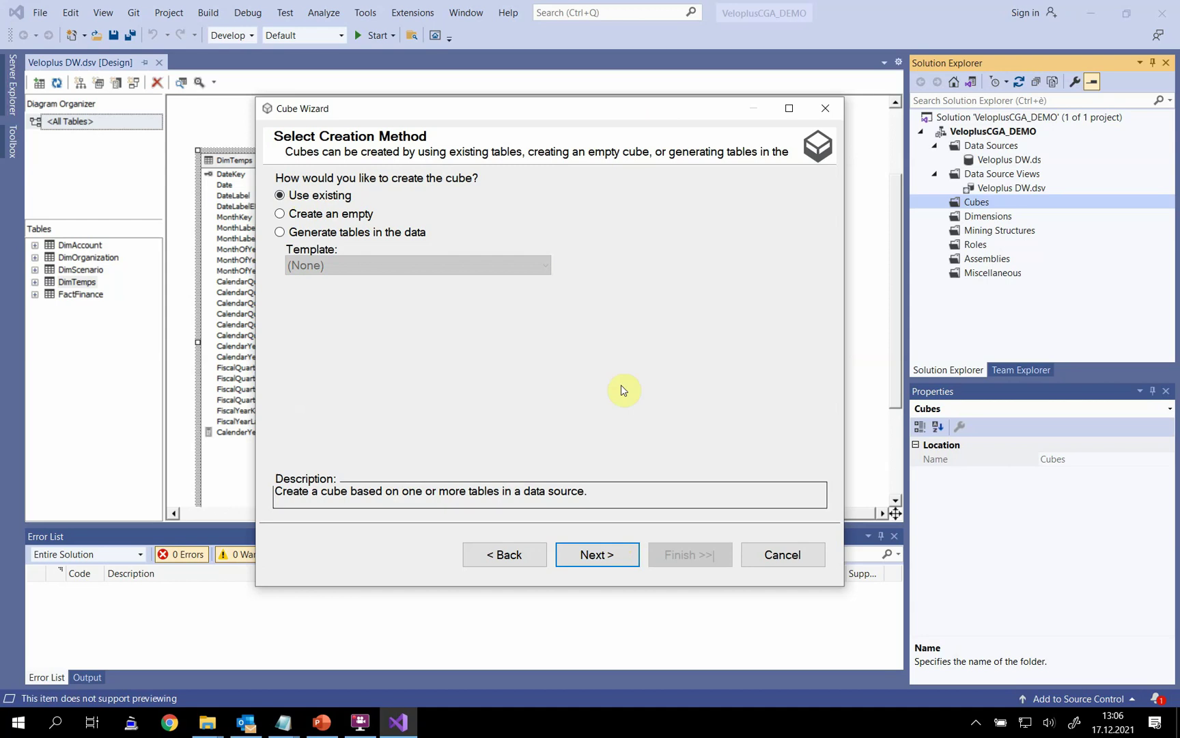
{"action": "left_click", "coordinate": [609, 551]}
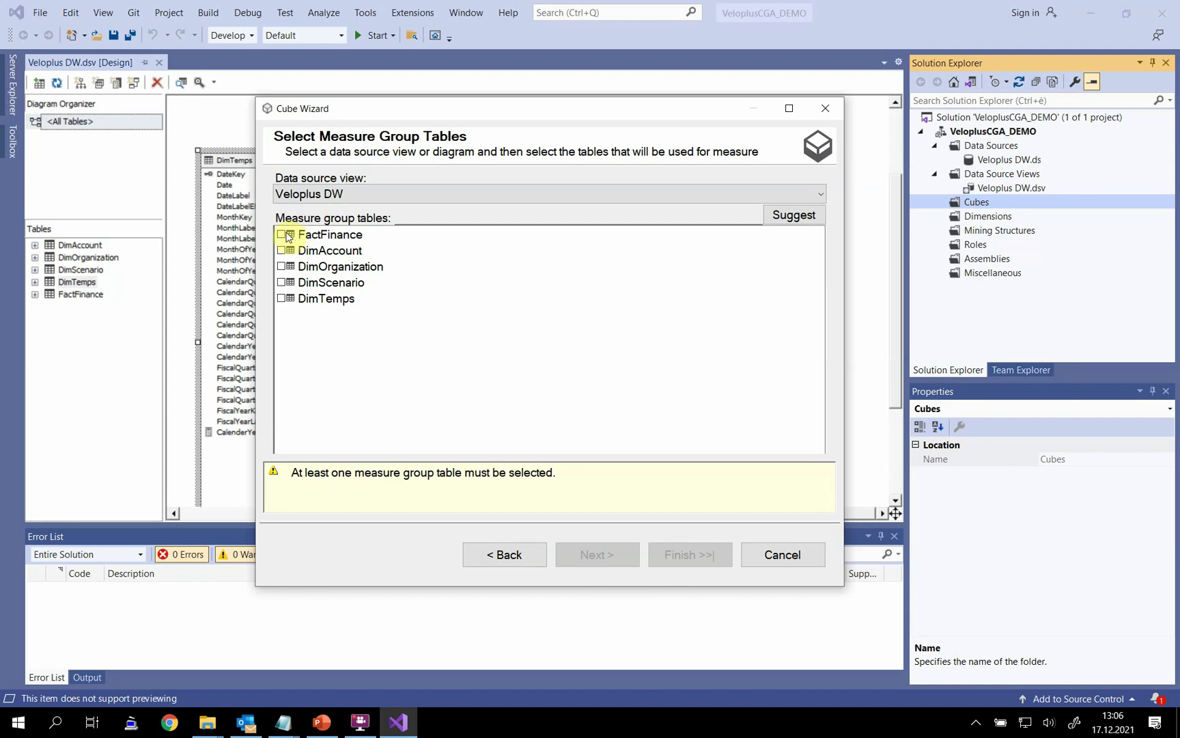
{"action": "left_click", "coordinate": [789, 213]}
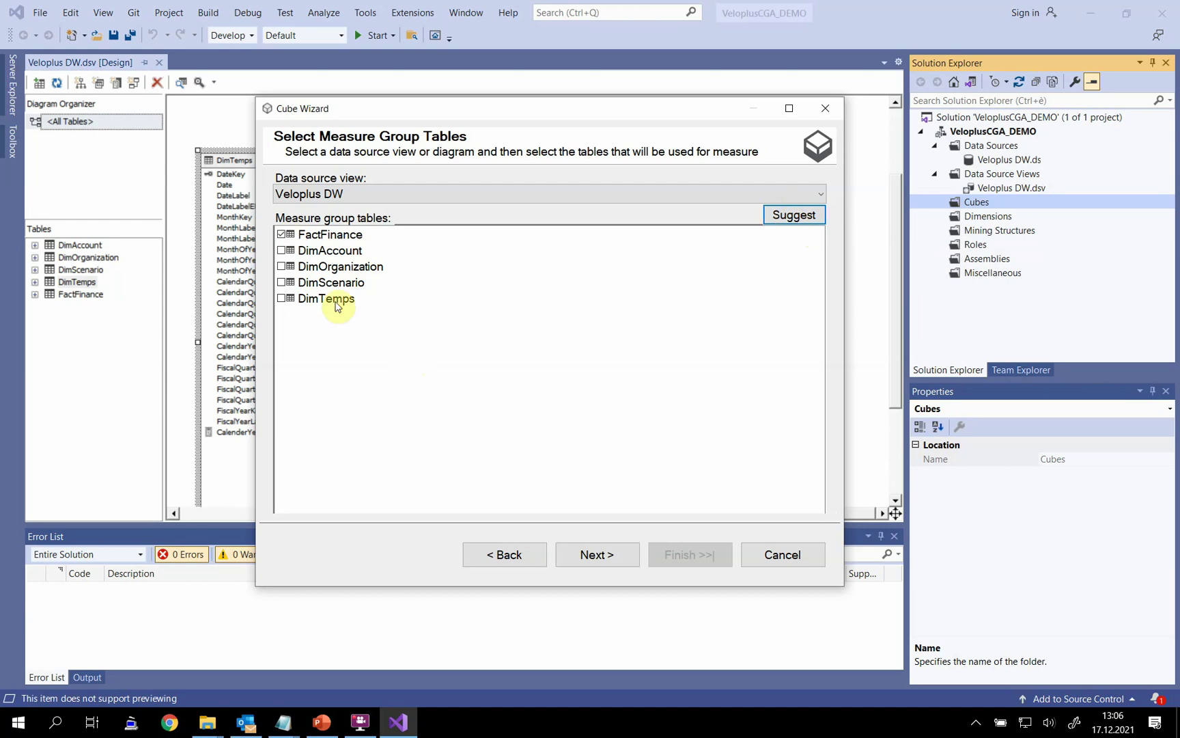
Step: Accept FactFinance as the measure group table and rename the Fact Finance measure group to Finance
{"action": "left_click", "coordinate": [598, 555]}
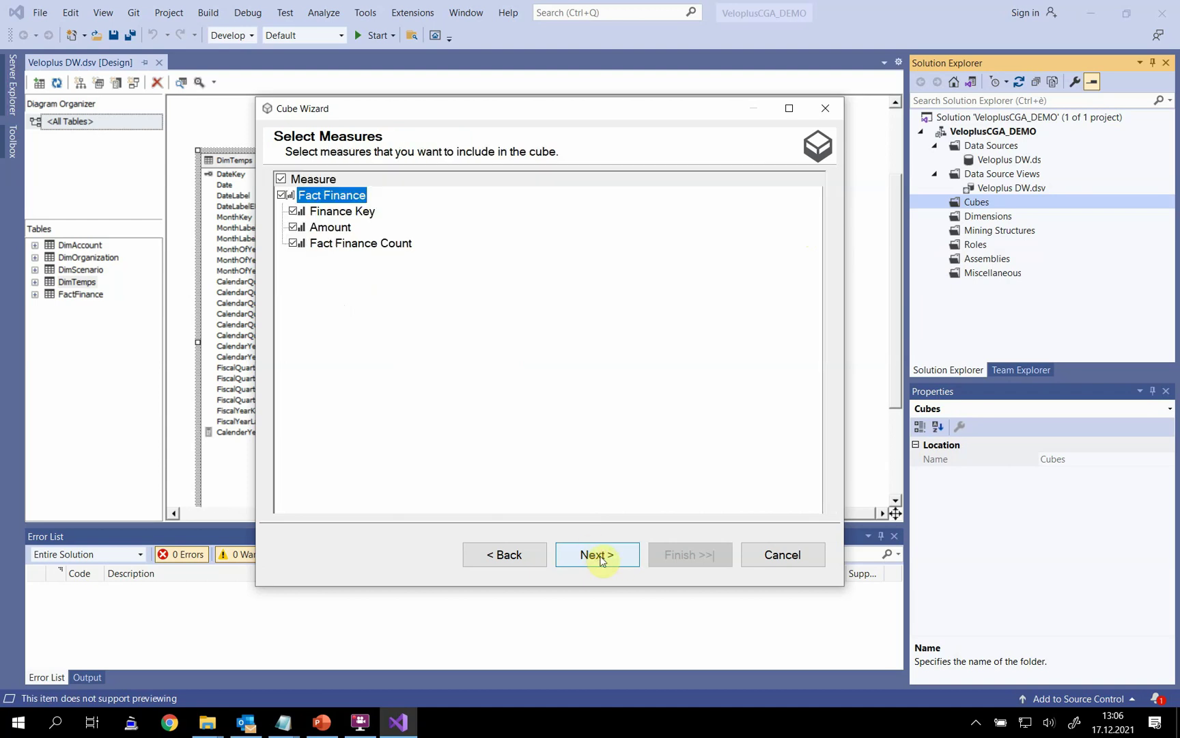
{"action": "double_click", "coordinate": [329, 197]}
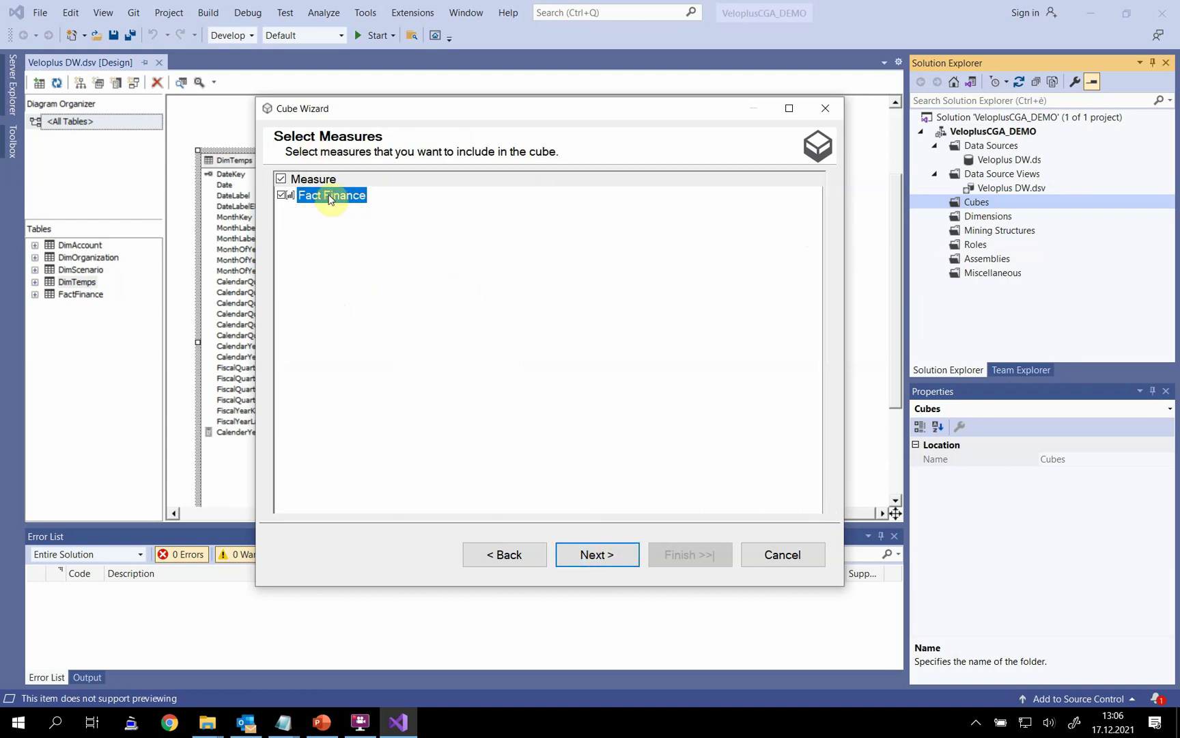
{"action": "double_click", "coordinate": [330, 197]}
{"action": "left_click", "coordinate": [326, 197]}
{"action": "double_click", "coordinate": [324, 196]}
{"action": "key", "text": "Delete"}
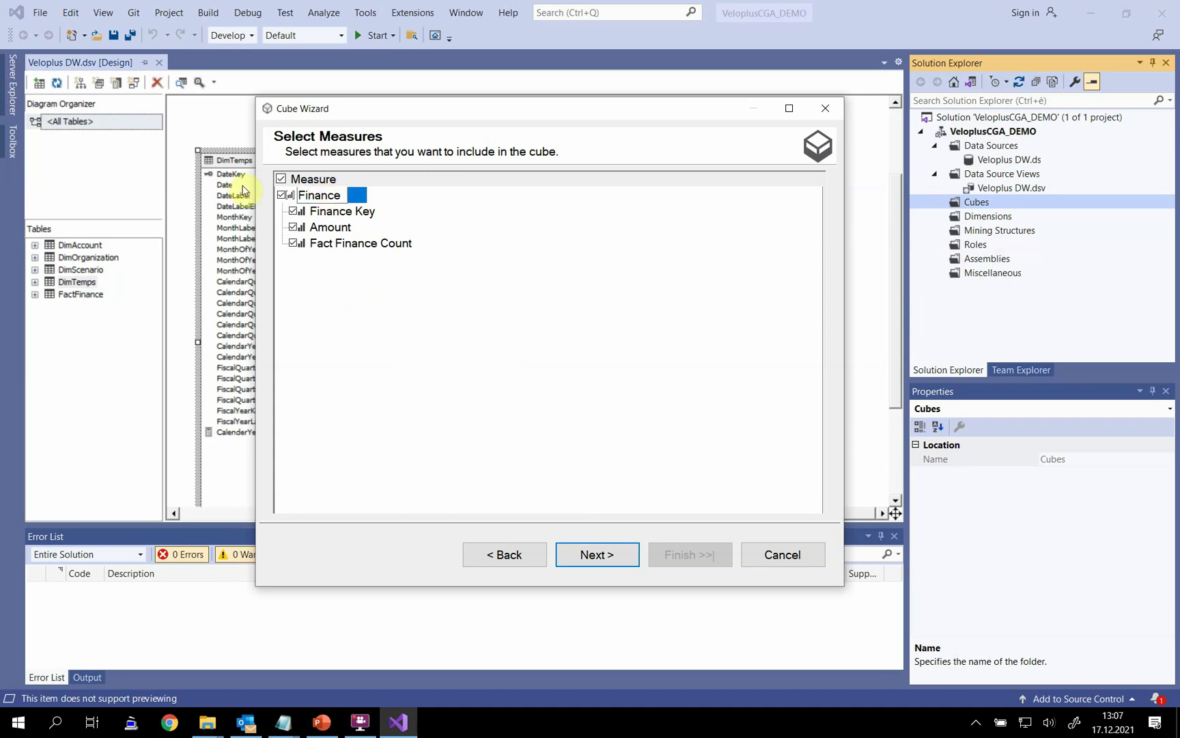
{"action": "key", "text": "Return"}
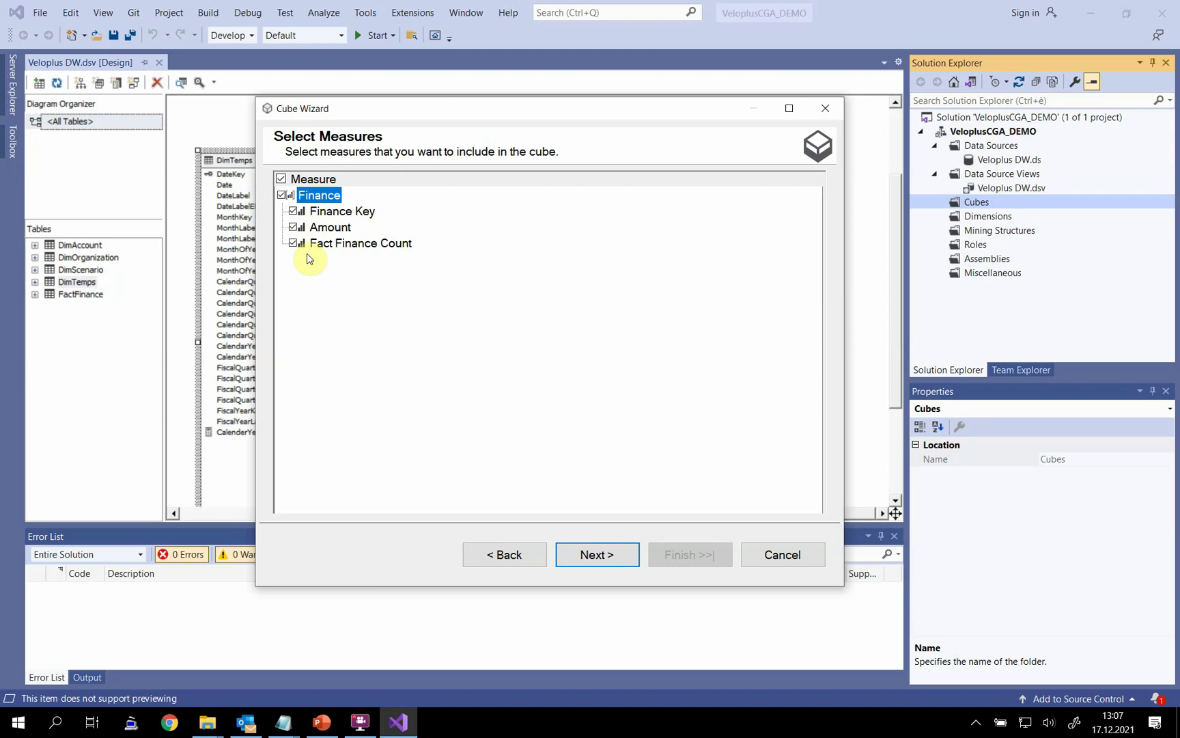
Step: Exclude the Finance Key and Fact Finance Count measures, keep only Amount, and continue to the new dimensions
{"action": "left_click", "coordinate": [293, 211]}
{"action": "left_click", "coordinate": [293, 244]}
{"action": "left_click", "coordinate": [598, 553]}
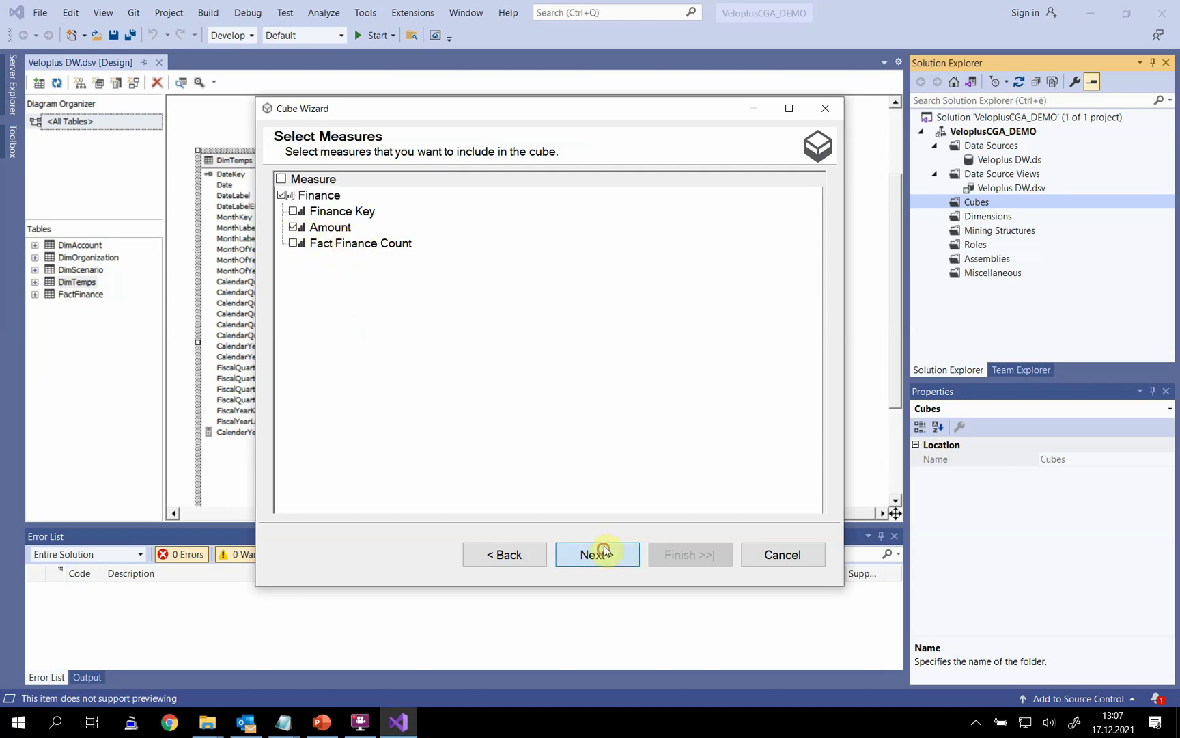
Step: Rename the Dim Scenario dimension to Scenario
{"action": "left_click", "coordinate": [325, 194]}
{"action": "left_click", "coordinate": [324, 194]}
{"action": "key", "text": "BackSpace"}
{"action": "key", "text": "BackSpace"}
{"action": "key", "text": "BackSpace"}
{"action": "key", "text": "BackSpace"}
{"action": "key", "text": "Return"}
Step: Rename the Dim Organization dimension to Organization
{"action": "left_click", "coordinate": [327, 224]}
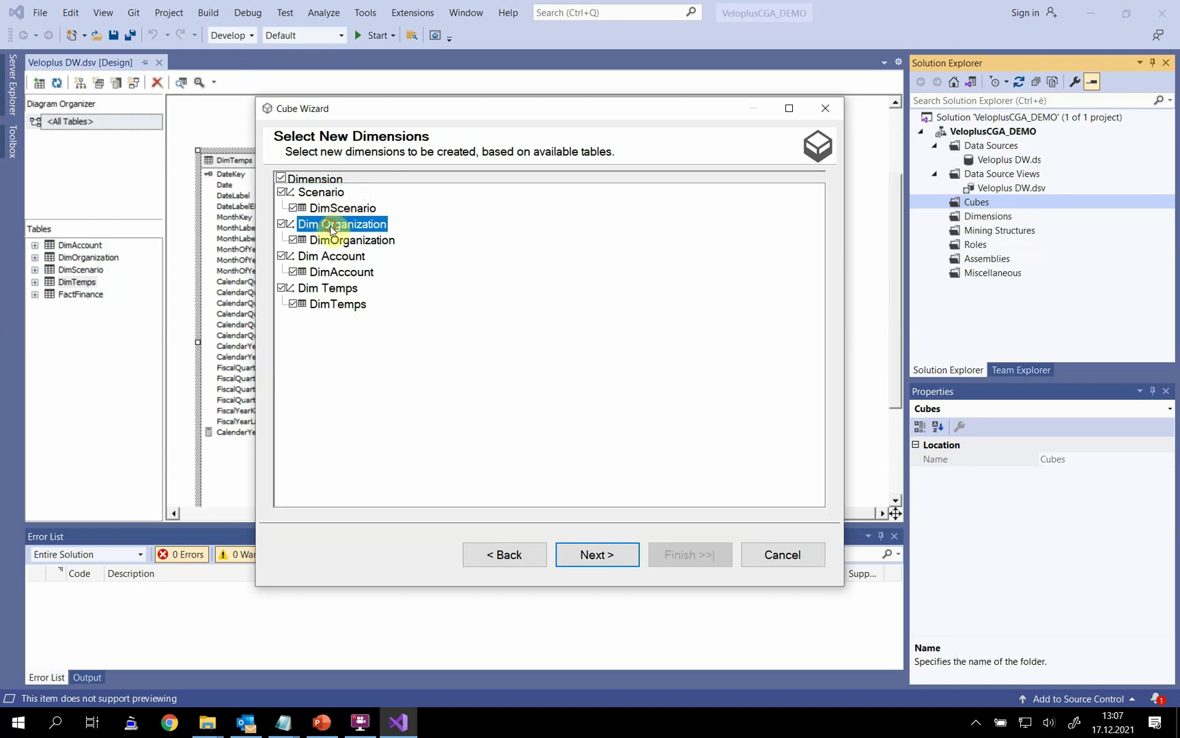
{"action": "left_click", "coordinate": [325, 225]}
{"action": "left_click", "coordinate": [322, 225]}
{"action": "key", "text": "BackSpace"}
{"action": "key", "text": "BackSpace"}
{"action": "key", "text": "BackSpace"}
{"action": "key", "text": "Return"}
{"action": "left_click", "coordinate": [348, 243]}
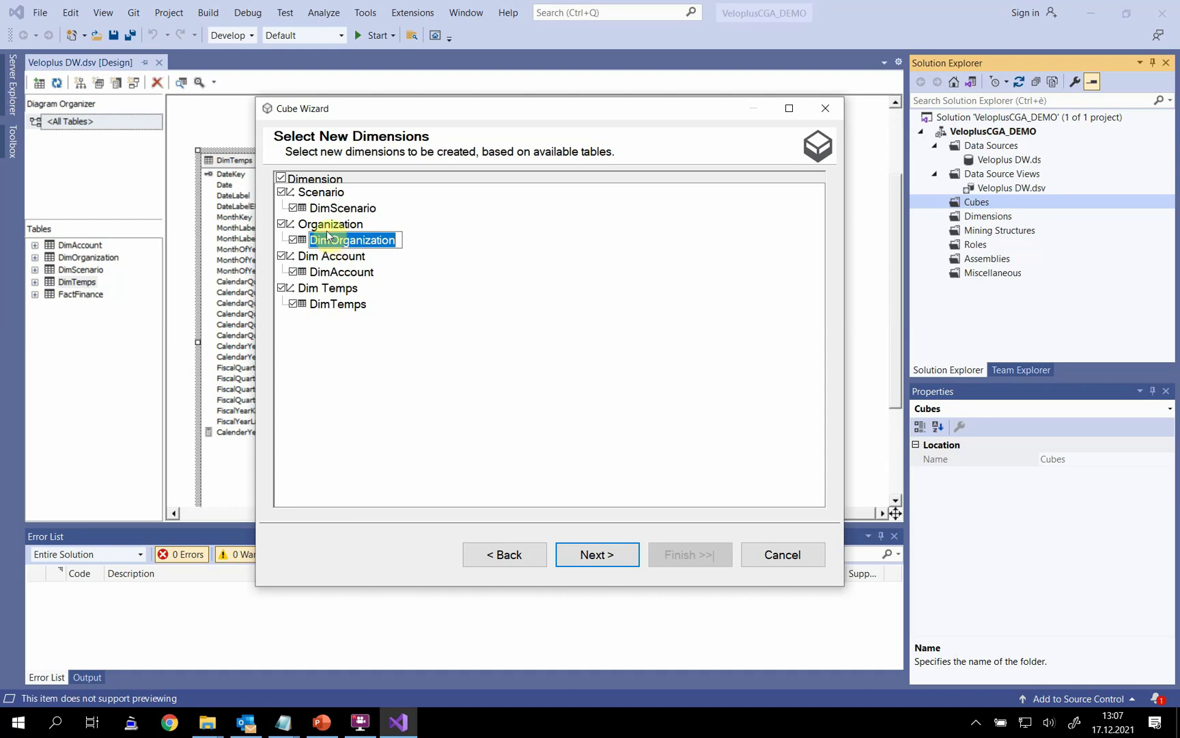
Step: Rename the Dim Account dimension to Account
{"action": "left_click", "coordinate": [334, 271]}
{"action": "left_click", "coordinate": [332, 256]}
{"action": "left_click", "coordinate": [327, 258]}
{"action": "left_click", "coordinate": [318, 258]}
{"action": "key", "text": "BackSpace"}
{"action": "key", "text": "BackSpace"}
{"action": "key", "text": "BackSpace"}
Step: Rename the Dim Temps dimension to Temps
{"action": "left_click", "coordinate": [327, 287]}
{"action": "left_click", "coordinate": [329, 288]}
{"action": "left_click", "coordinate": [329, 289]}
{"action": "key", "text": "BackSpace"}
{"action": "key", "text": "BackSpace"}
{"action": "key", "text": "BackSpace"}
{"action": "key", "text": "BackSpace"}
{"action": "left_click", "coordinate": [429, 326]}
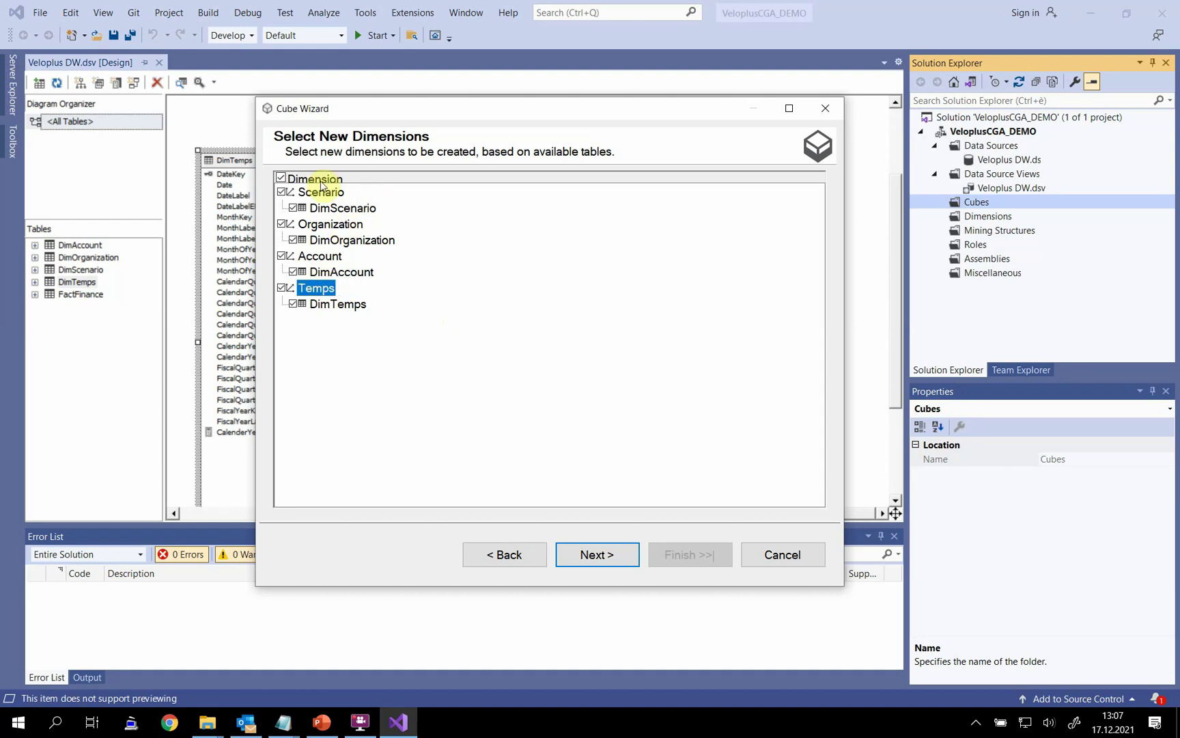
Step: Accept the four dimensions, create the cube under the name Veloplus, and expand its Finance measure group
{"action": "left_click", "coordinate": [318, 207]}
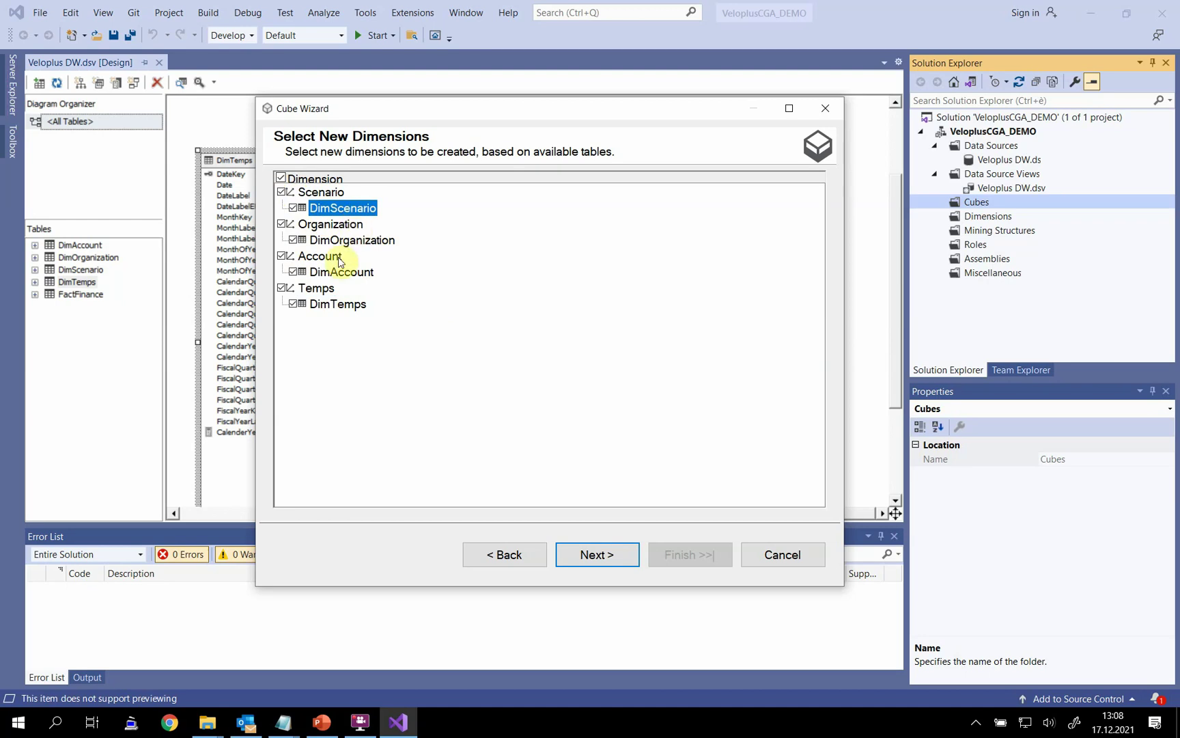
{"action": "left_click", "coordinate": [588, 557]}
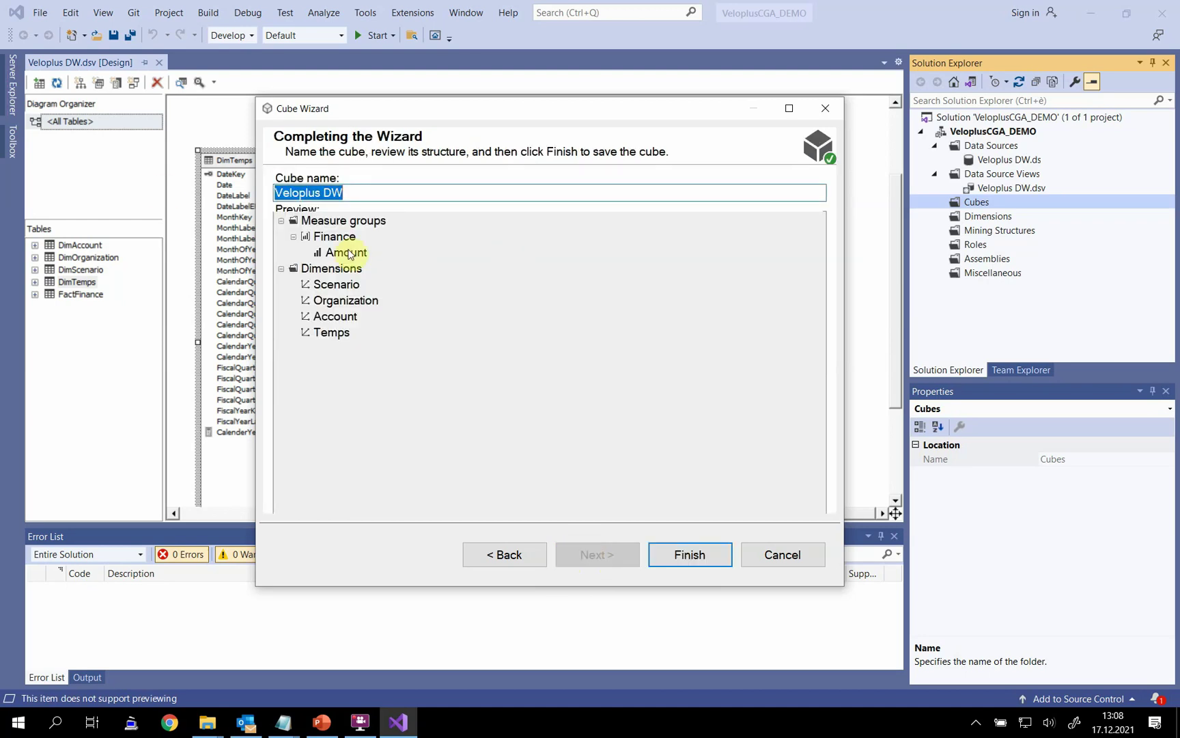
{"action": "left_click", "coordinate": [414, 191]}
{"action": "key", "text": "BackSpace"}
{"action": "key", "text": "BackSpace"}
{"action": "key", "text": "BackSpace"}
{"action": "key", "text": "BackSpace"}
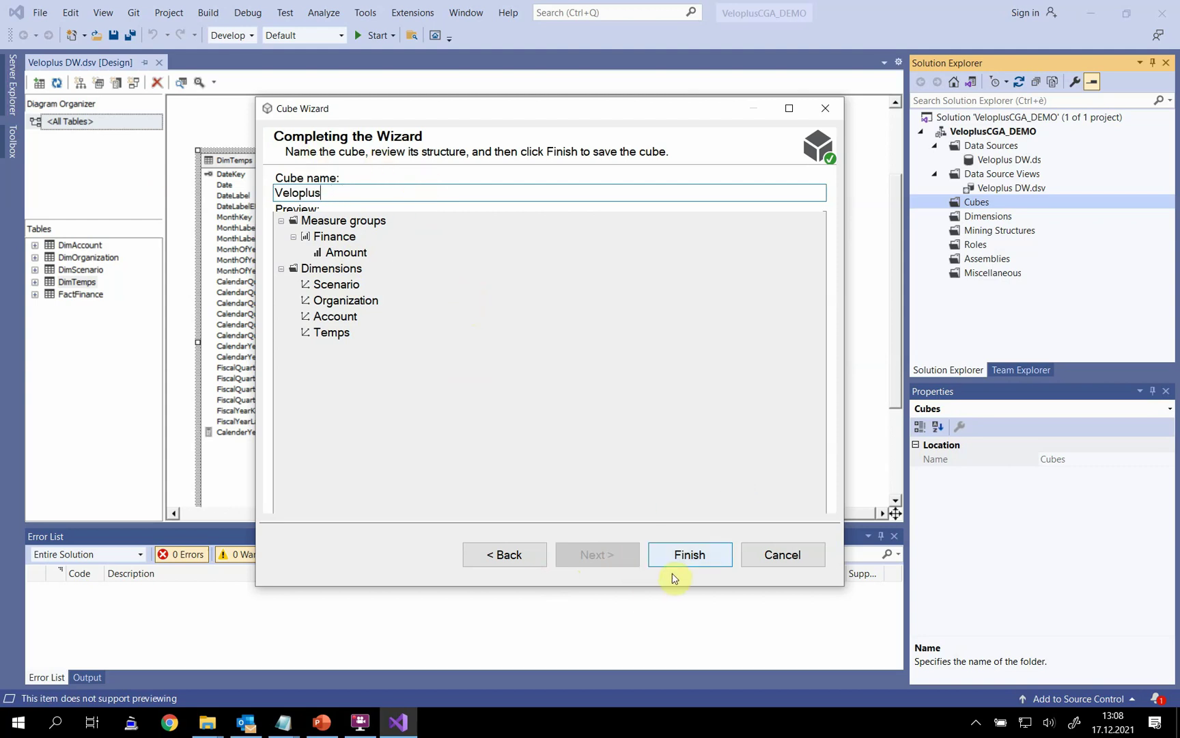
{"action": "left_click", "coordinate": [686, 559]}
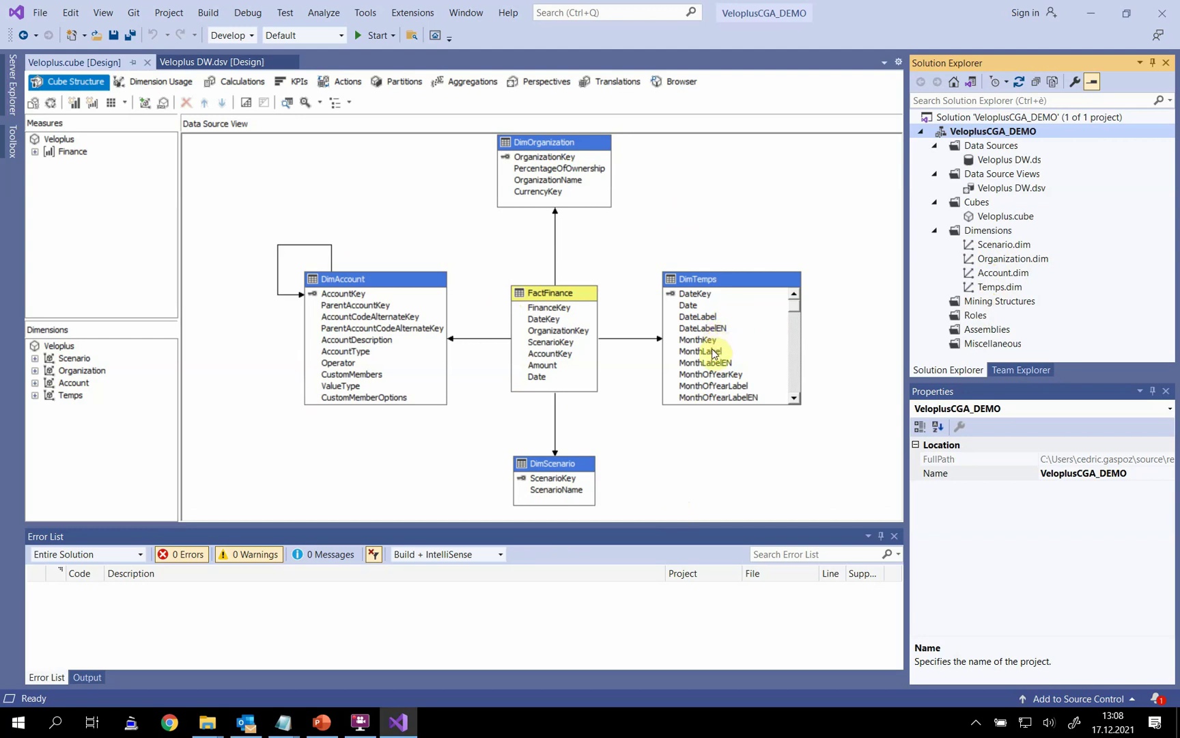
{"action": "left_click", "coordinate": [35, 151]}
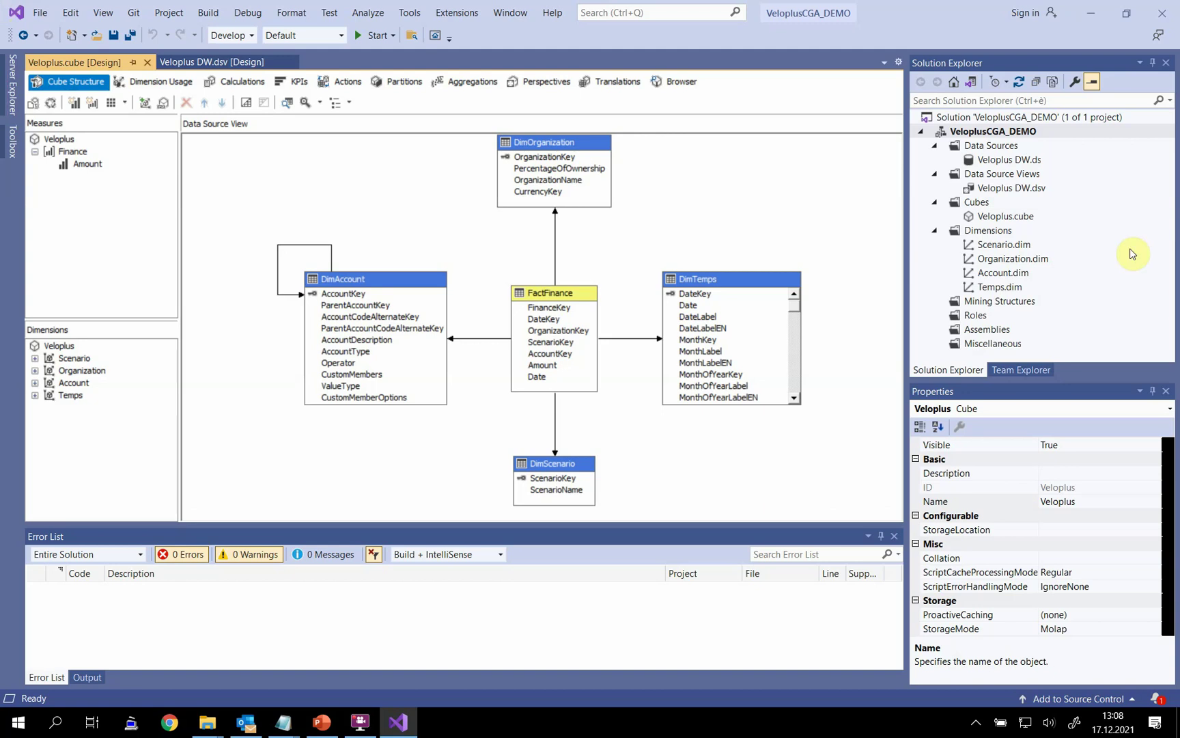
Step: Set the deployment target server of the VeloplusCGA_DEMO project to srv-ig-coursig1
{"action": "left_click", "coordinate": [964, 136]}
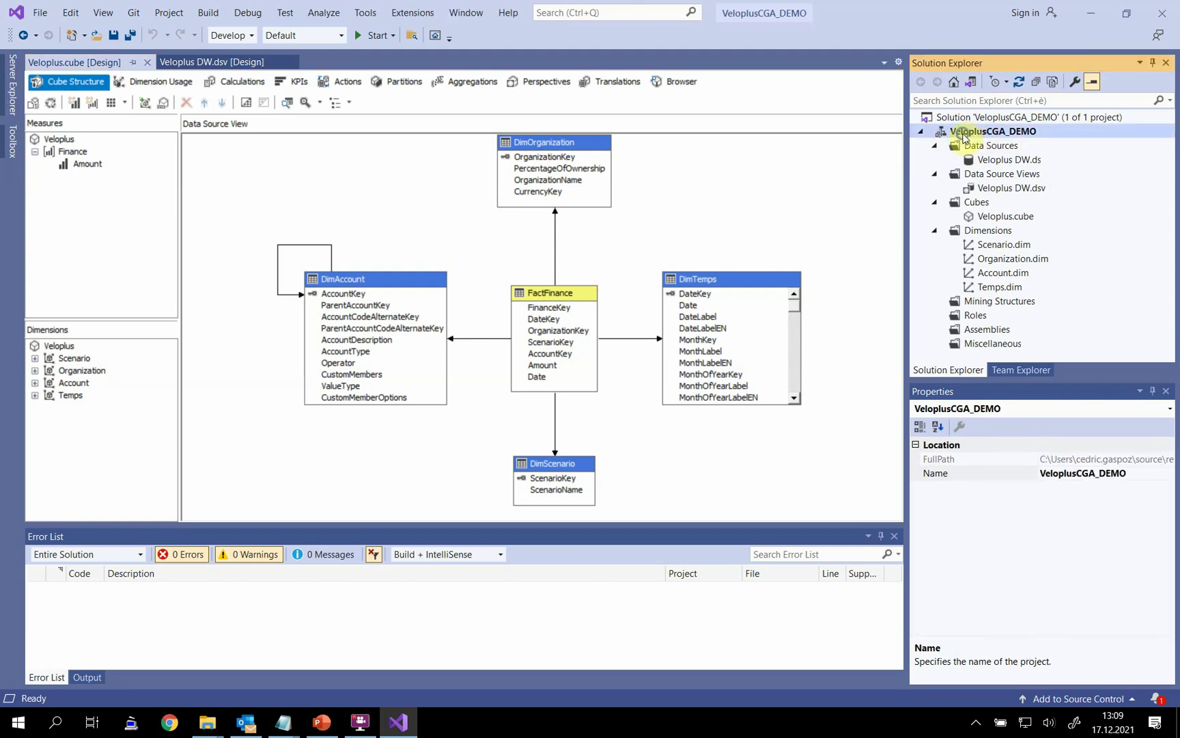
{"action": "right_click", "coordinate": [964, 136]}
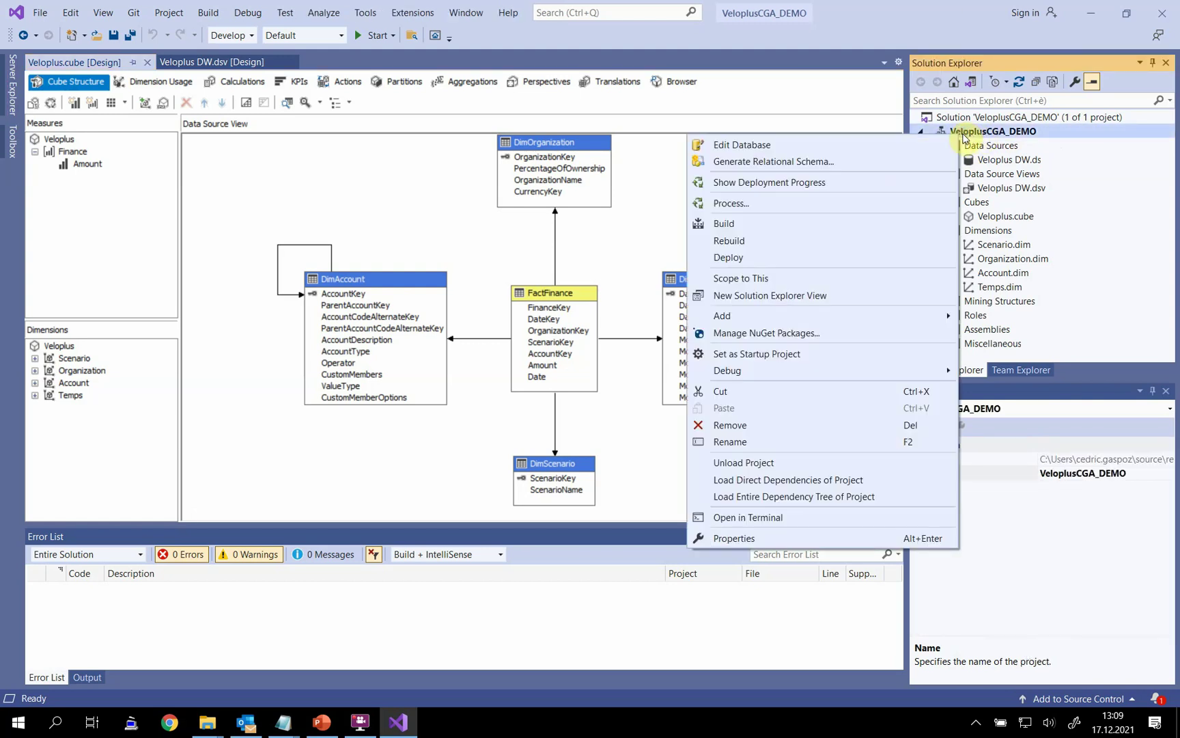
{"action": "left_click", "coordinate": [787, 538]}
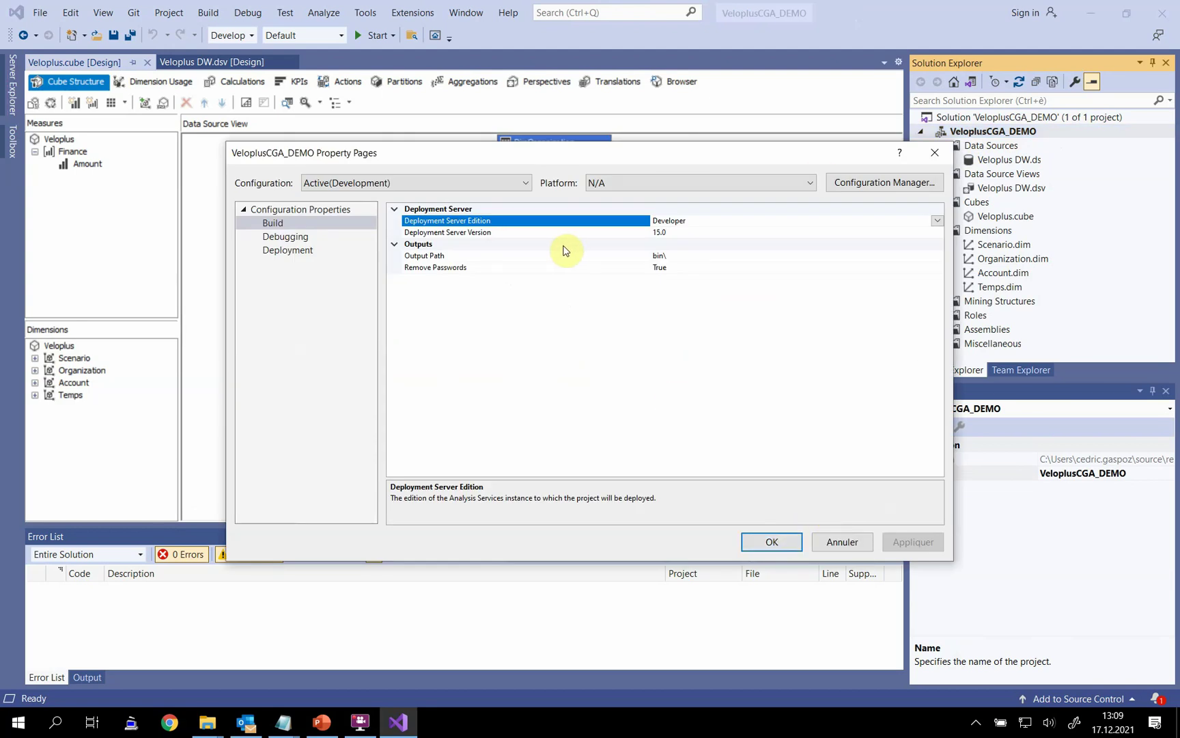
{"action": "left_click", "coordinate": [291, 252]}
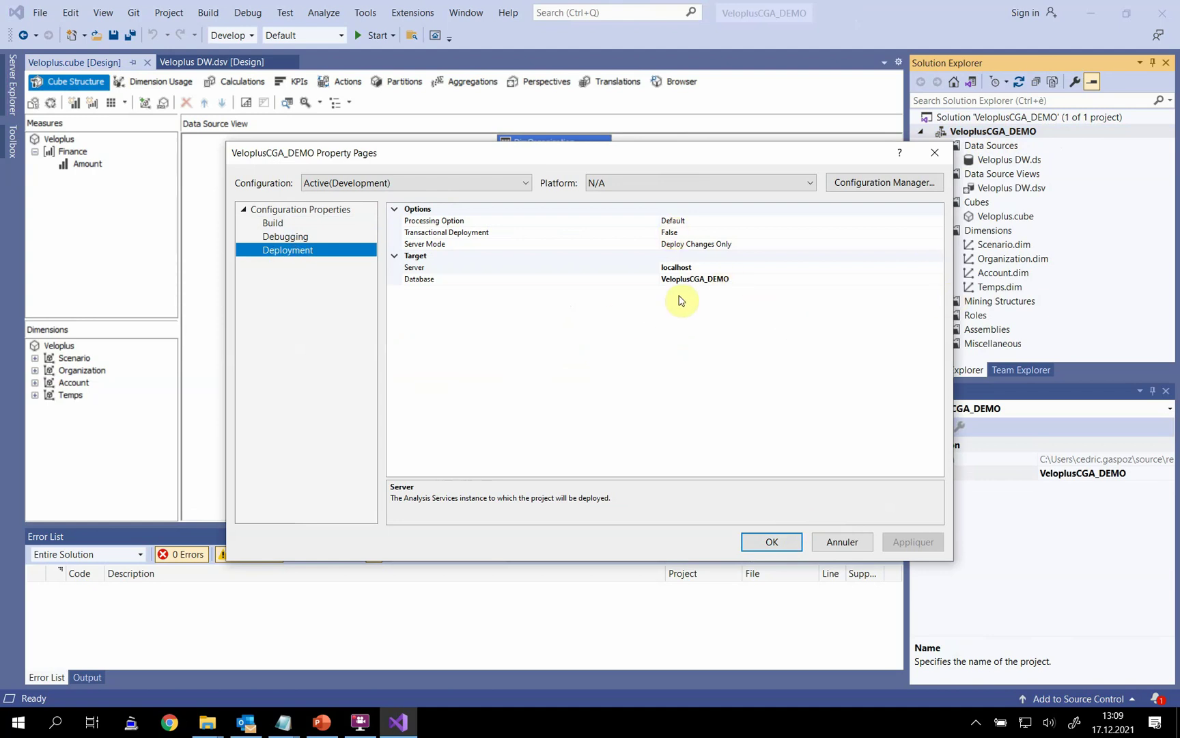
{"action": "left_click", "coordinate": [707, 266]}
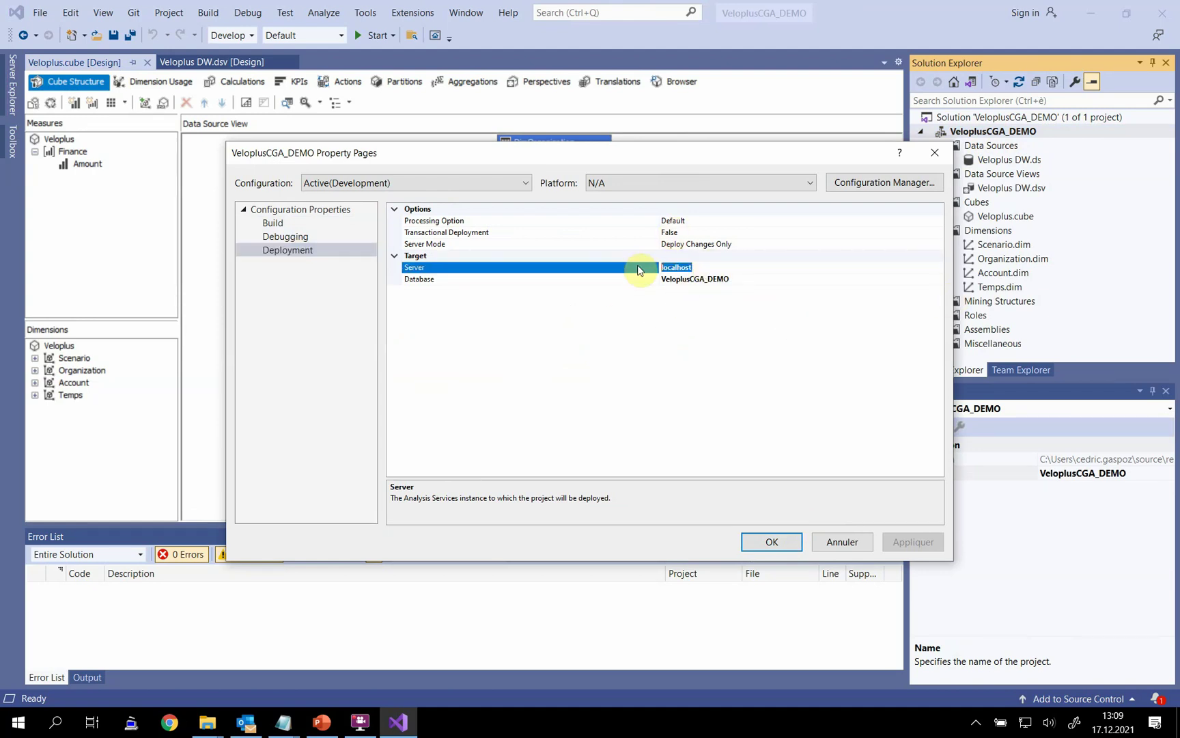
{"action": "type", "text": "srv-ig-coursig1"}
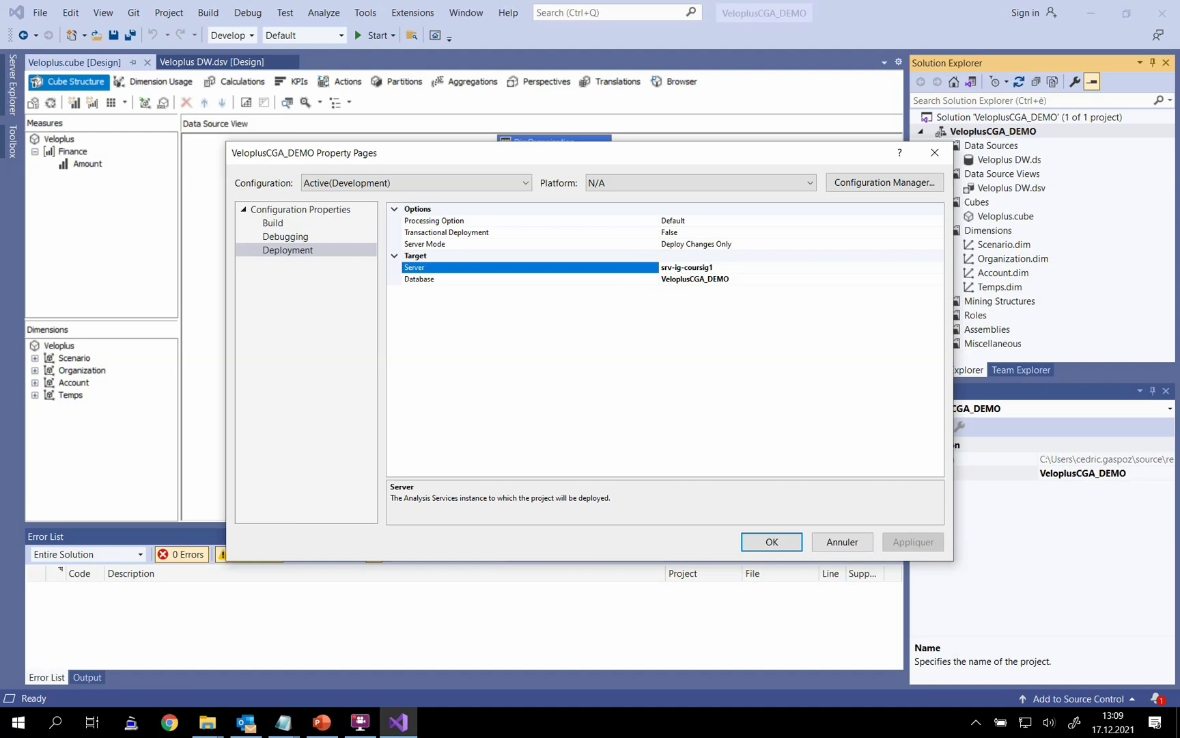
{"action": "left_click", "coordinate": [779, 544]}
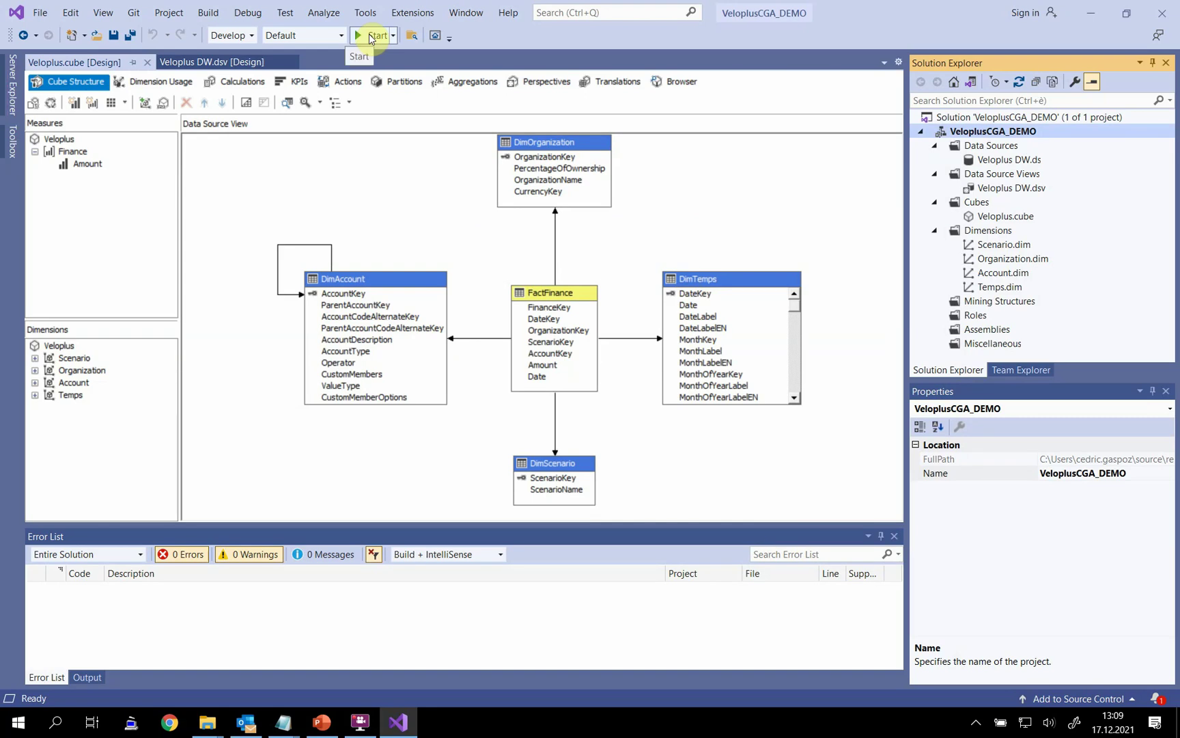
Step: Start the project to deploy and process it, and enlarge the output area to follow the deployment
{"action": "left_click", "coordinate": [370, 35]}
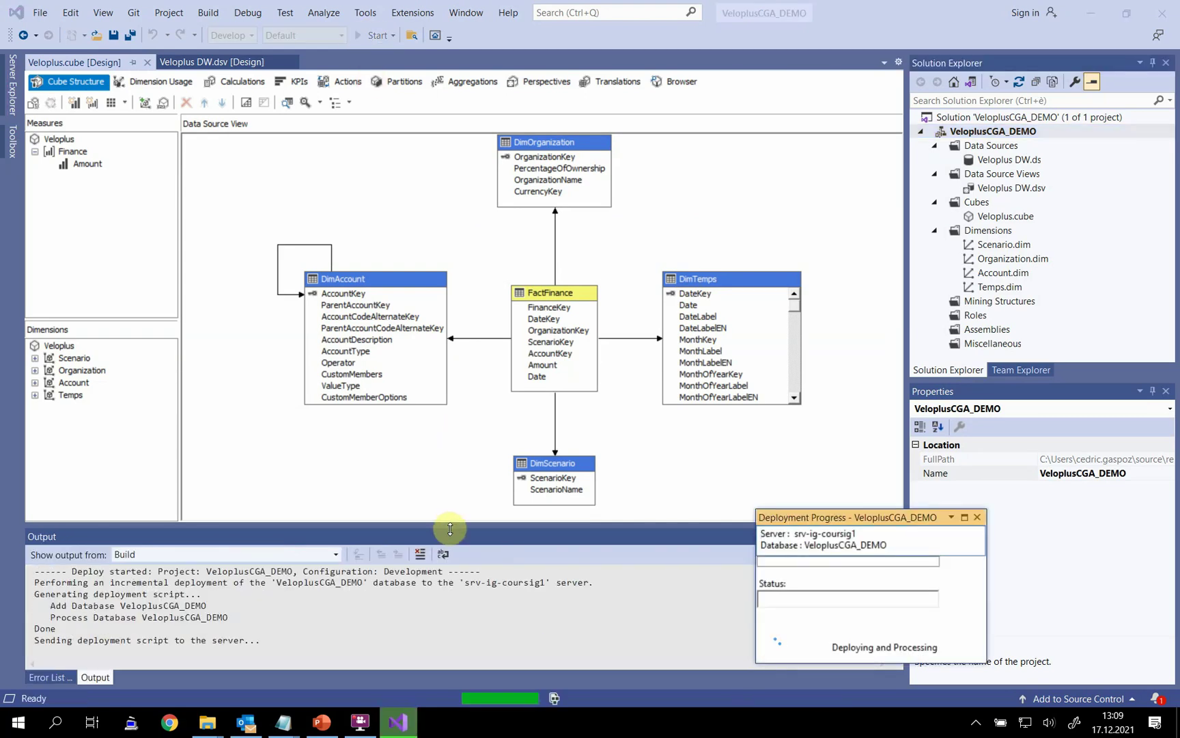
{"action": "left_click_drag", "start_coordinate": [447, 527], "coordinate": [459, 459]}
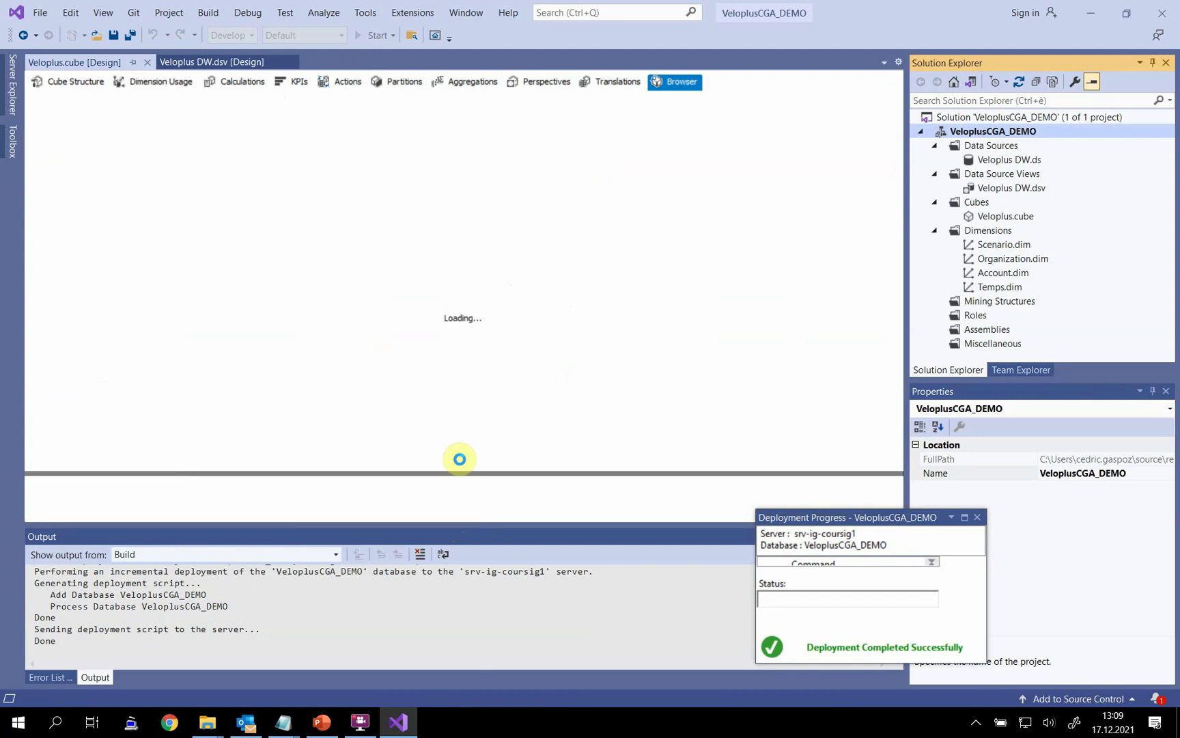
{"action": "left_click_drag", "start_coordinate": [459, 458], "coordinate": [460, 459]}
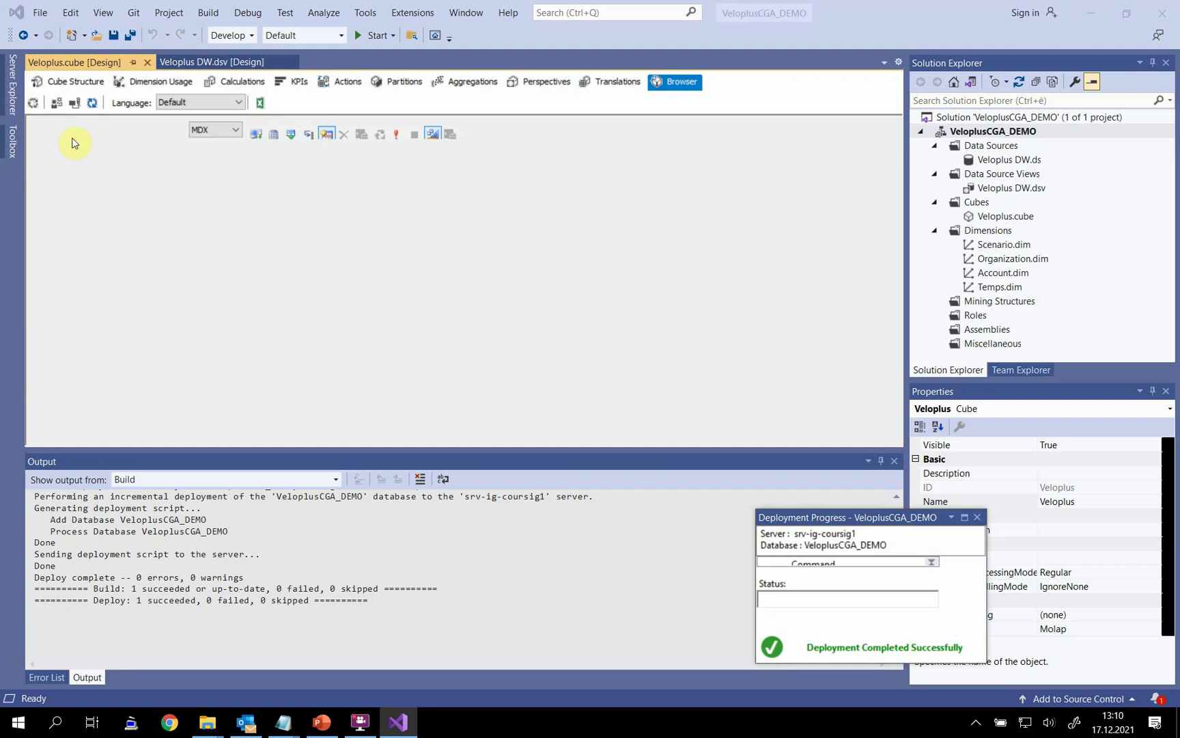
Step: Reconnect the cube browser, give the metadata tree more room, and add the Scenario dimension to the query
{"action": "left_click", "coordinate": [75, 103]}
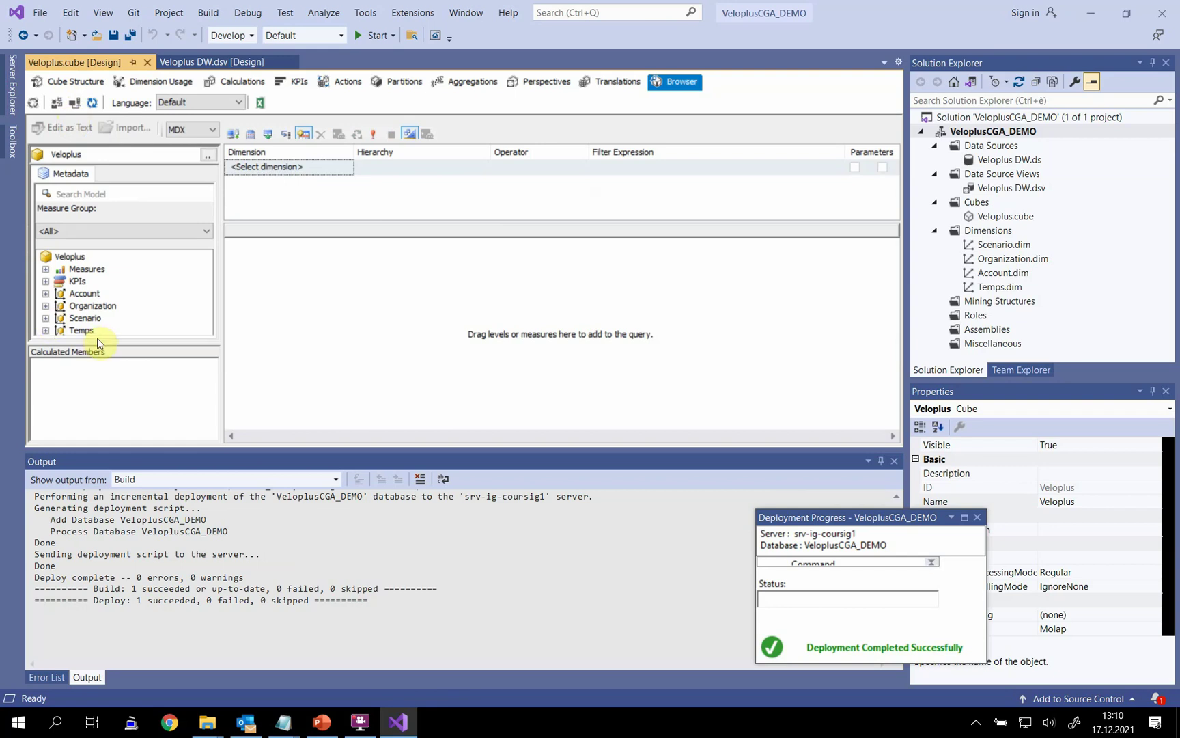
{"action": "left_click_drag", "start_coordinate": [96, 346], "coordinate": [89, 383]}
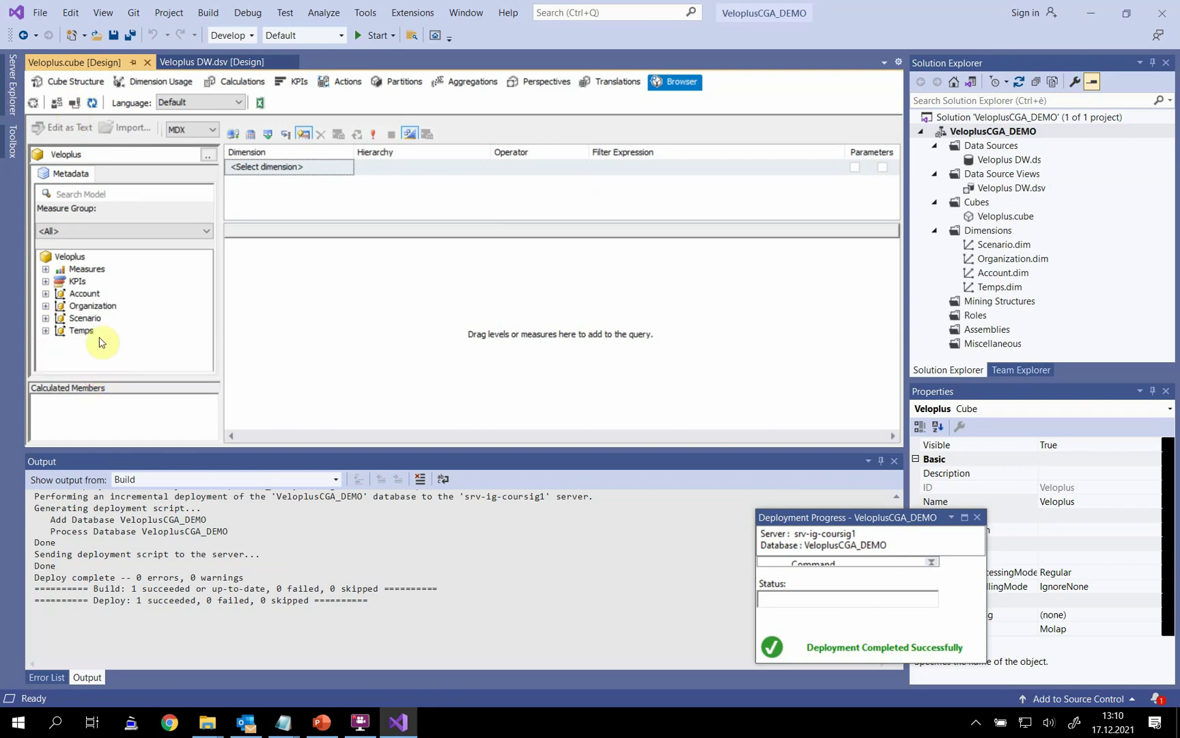
{"action": "left_click_drag", "start_coordinate": [83, 324], "coordinate": [253, 324]}
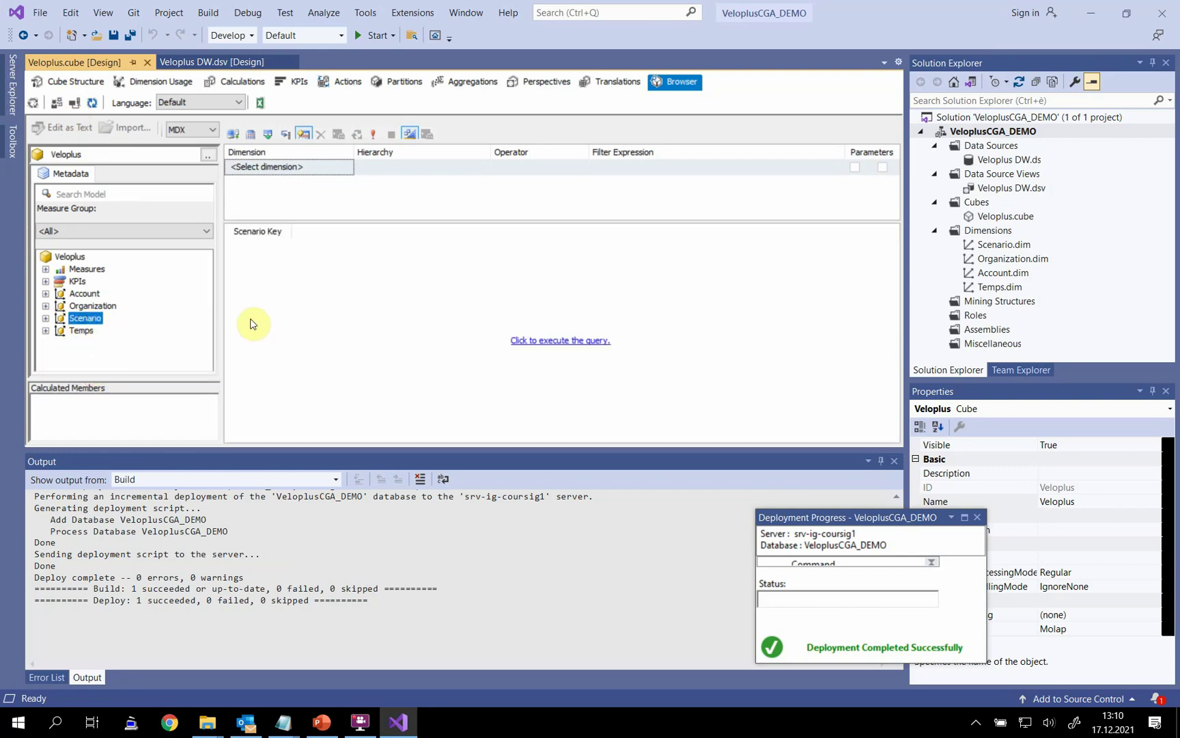
Step: Add the Amount measure from the Finance group to the query, run it, and widen the Amount column
{"action": "left_click", "coordinate": [45, 268]}
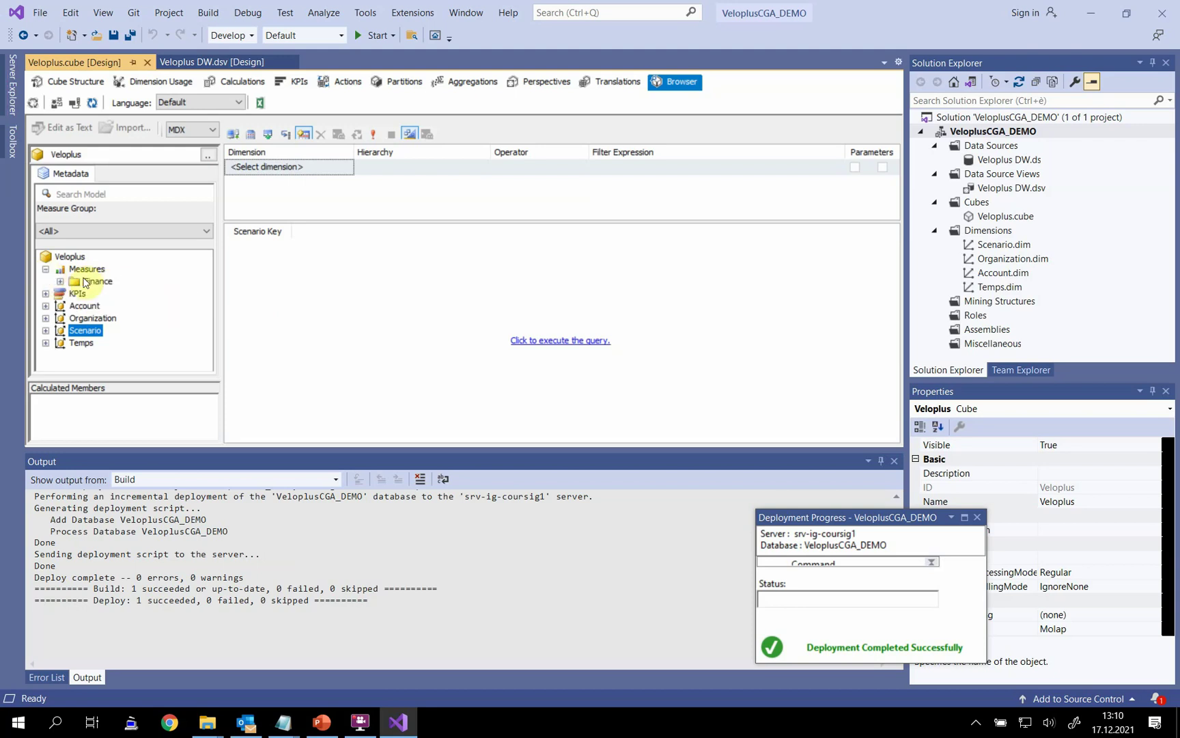
{"action": "double_click", "coordinate": [72, 282]}
{"action": "left_click_drag", "start_coordinate": [111, 293], "coordinate": [325, 347]}
{"action": "left_click", "coordinate": [543, 340]}
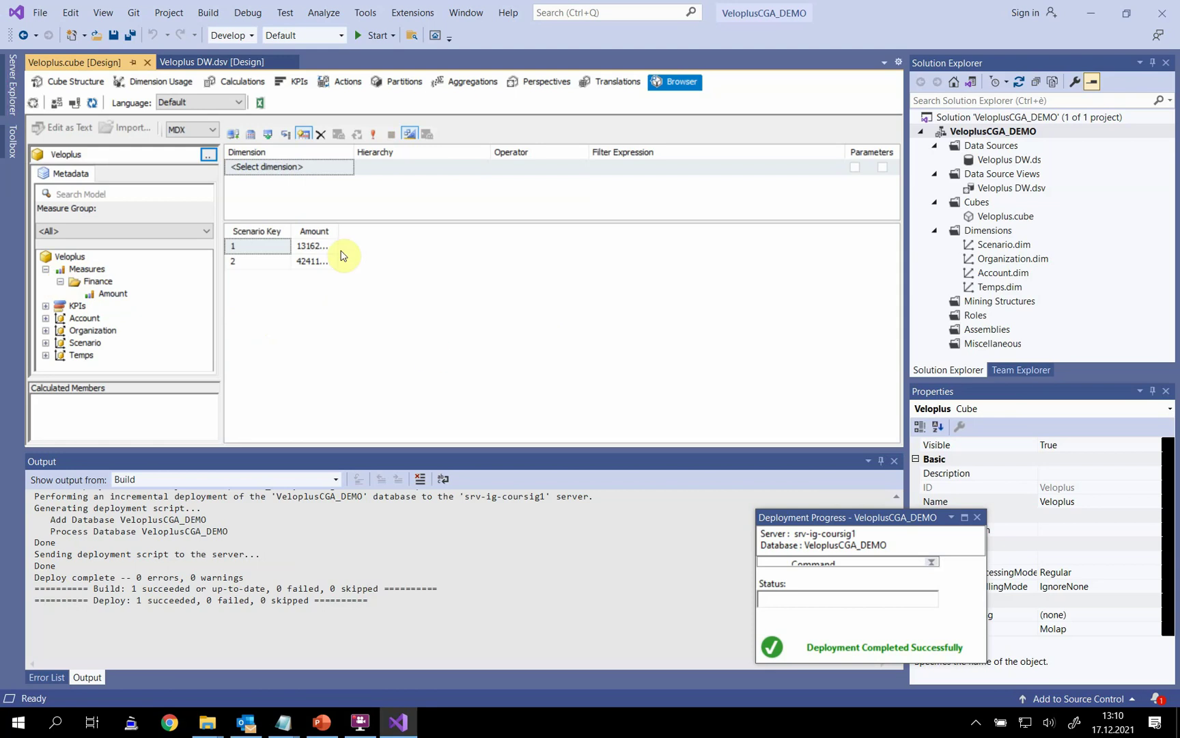
{"action": "left_click_drag", "start_coordinate": [339, 231], "coordinate": [442, 237]}
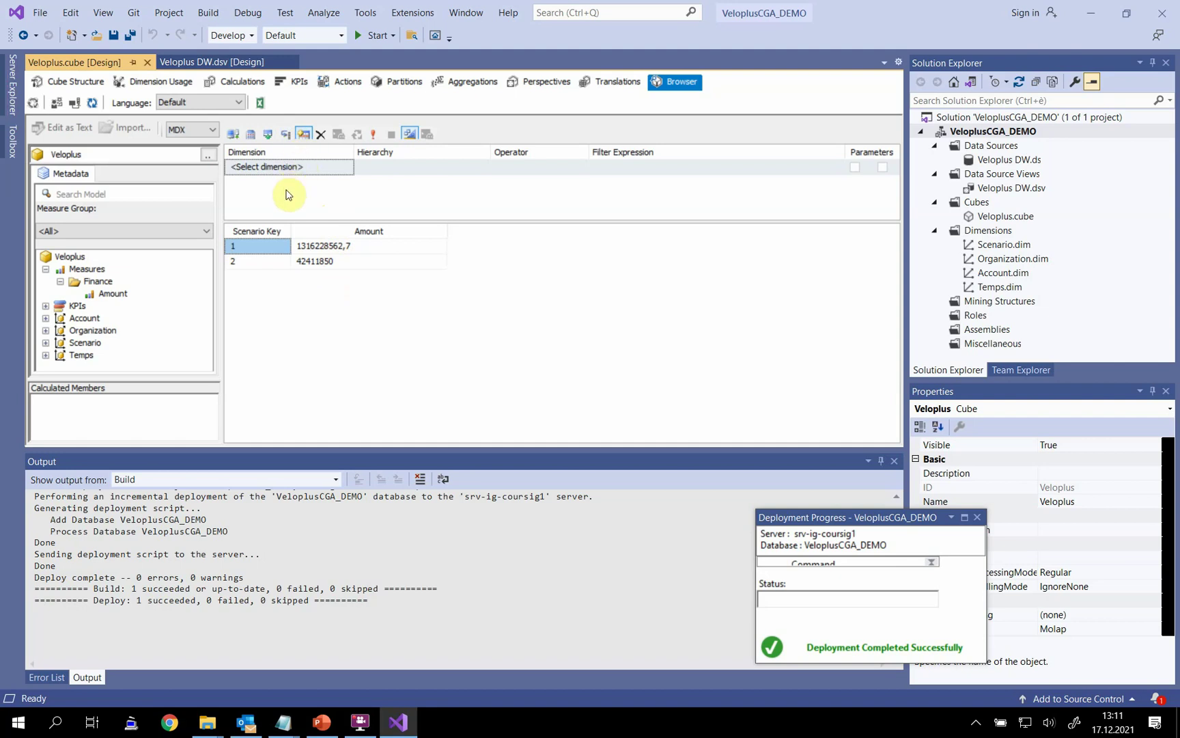
Step: Analyze the cube in Excel with data connections enabled, and build a pivot table of Amount by Scenario Key
{"action": "left_click", "coordinate": [261, 106]}
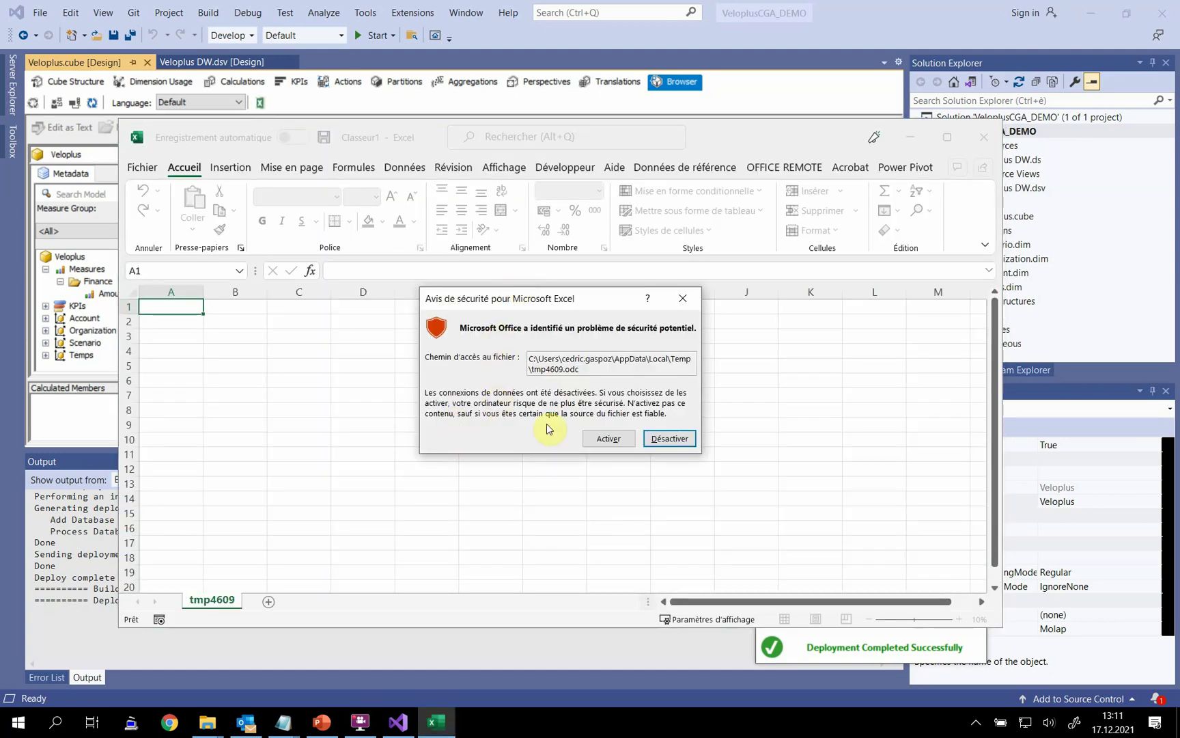
{"action": "left_click", "coordinate": [608, 439]}
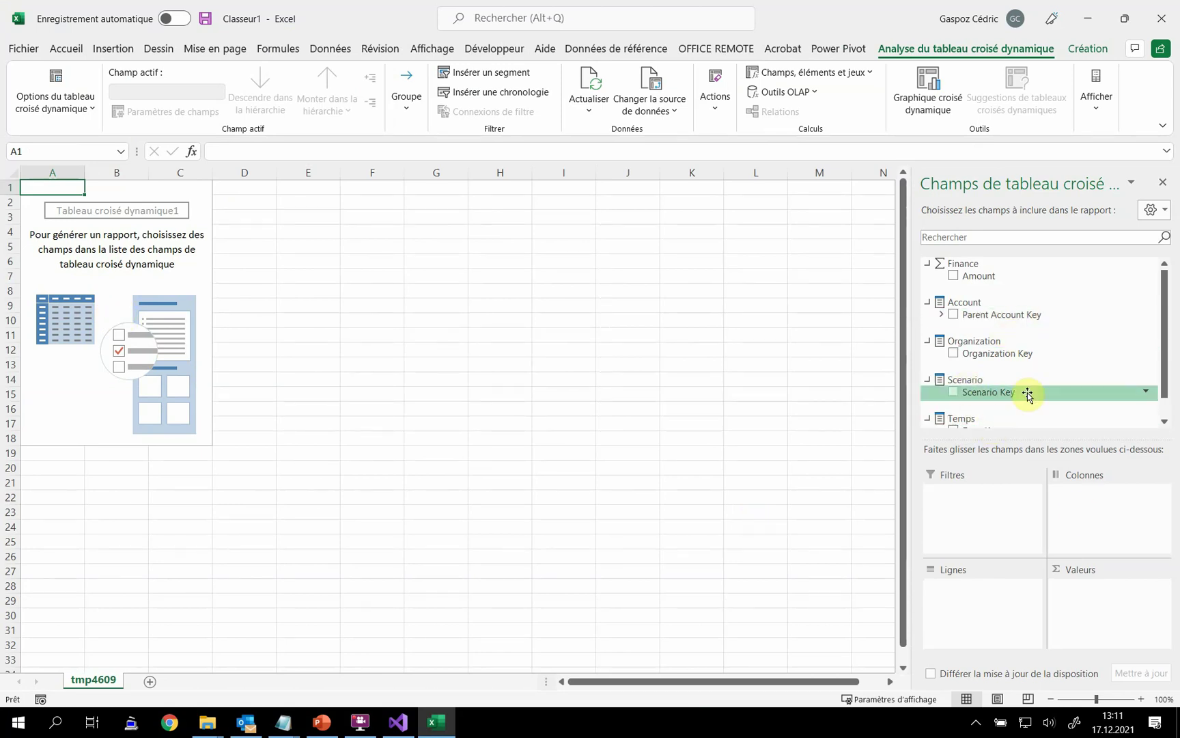
{"action": "left_click", "coordinate": [955, 392]}
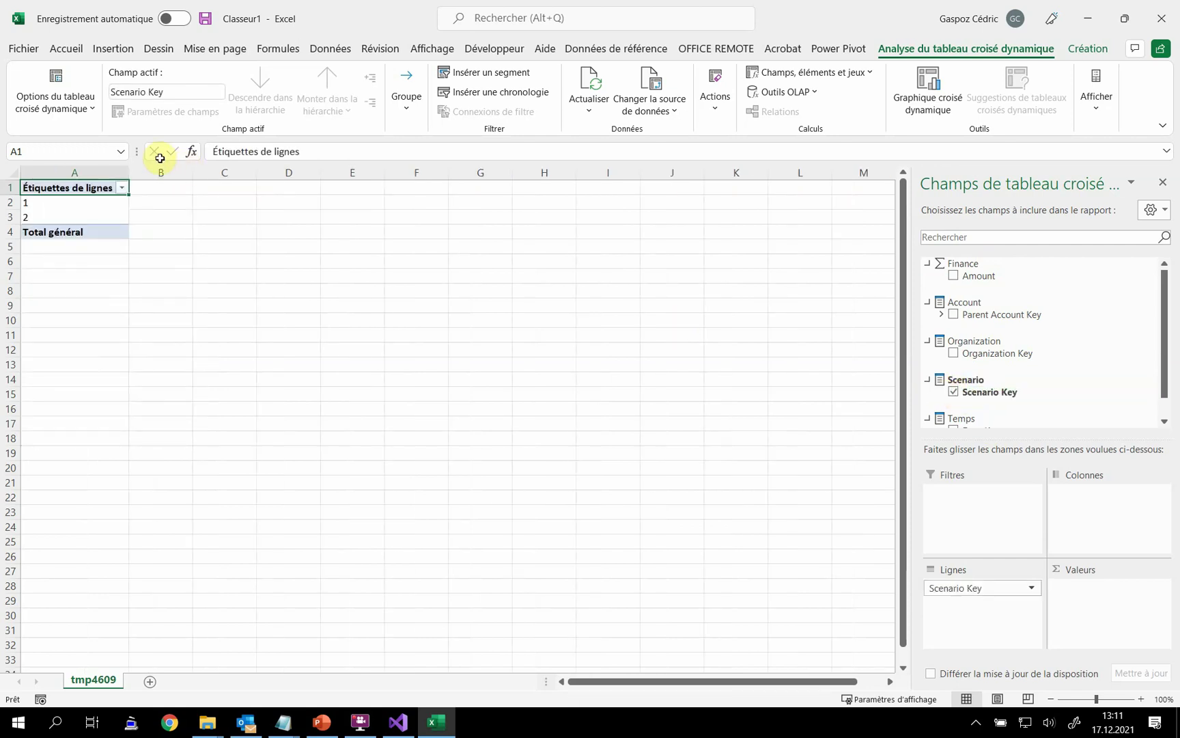
{"action": "left_click", "coordinate": [953, 277]}
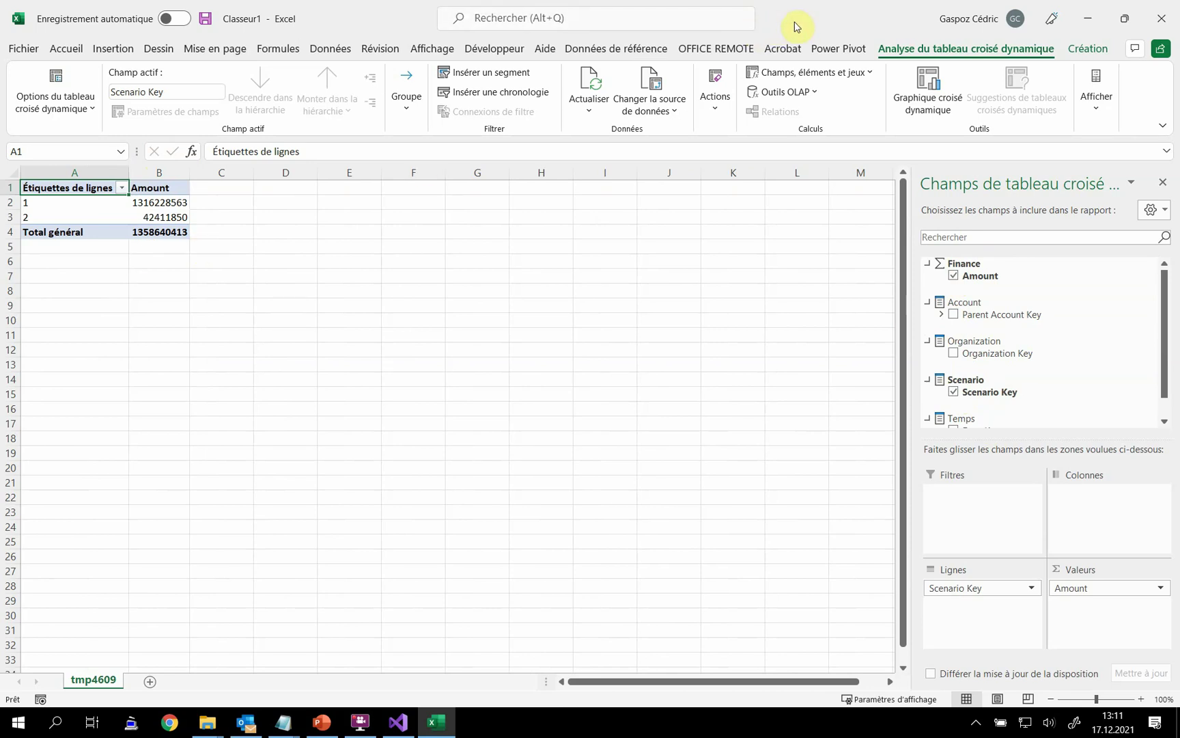
Step: Restore the Excel window to a smaller size and place it beside the cube browser to compare the amounts
{"action": "left_click", "coordinate": [1122, 19]}
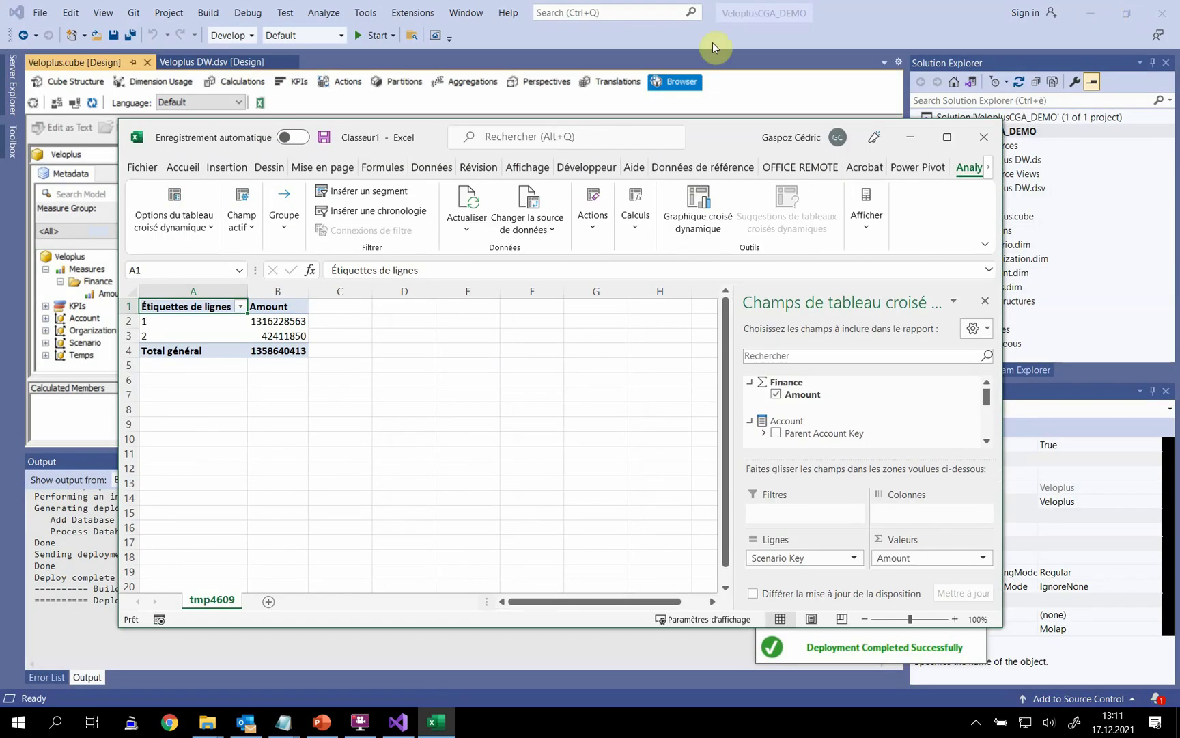
{"action": "left_click_drag", "start_coordinate": [693, 147], "coordinate": [1035, 91]}
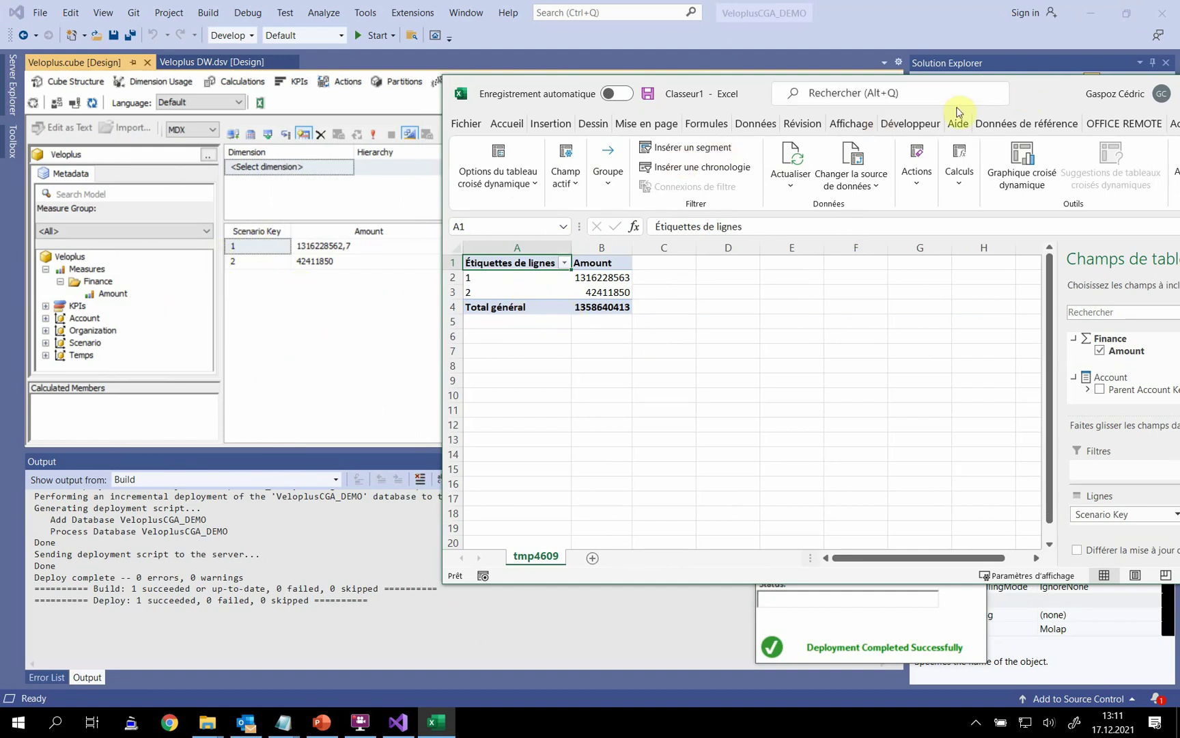
Step: Move the Excel window fully into view, look through the pivot table's available dimension fields down to Temps, and minimize the window
{"action": "left_click_drag", "start_coordinate": [1031, 93], "coordinate": [754, 88]}
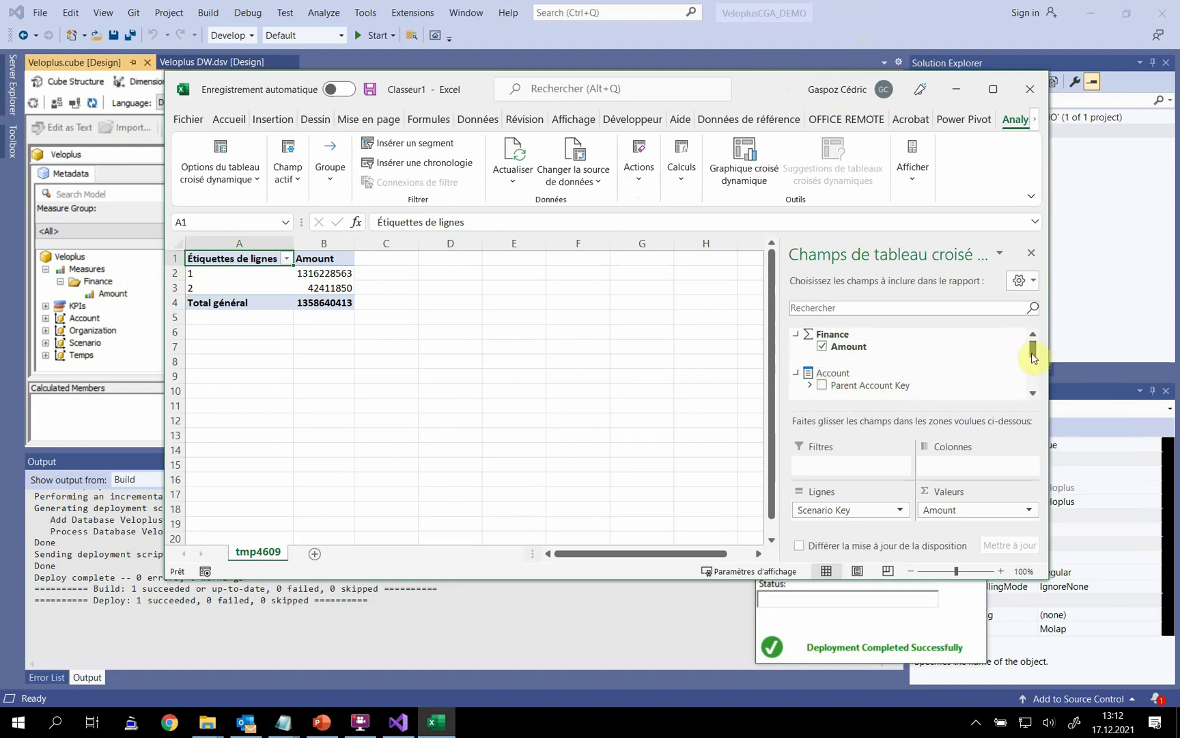
{"action": "mouse_move", "coordinate": [1033, 350]}
{"action": "left_mouse_down"}
{"action": "mouse_move", "coordinate": [1033, 377]}
{"action": "mouse_move", "coordinate": [1030, 350]}
{"action": "left_mouse_up"}
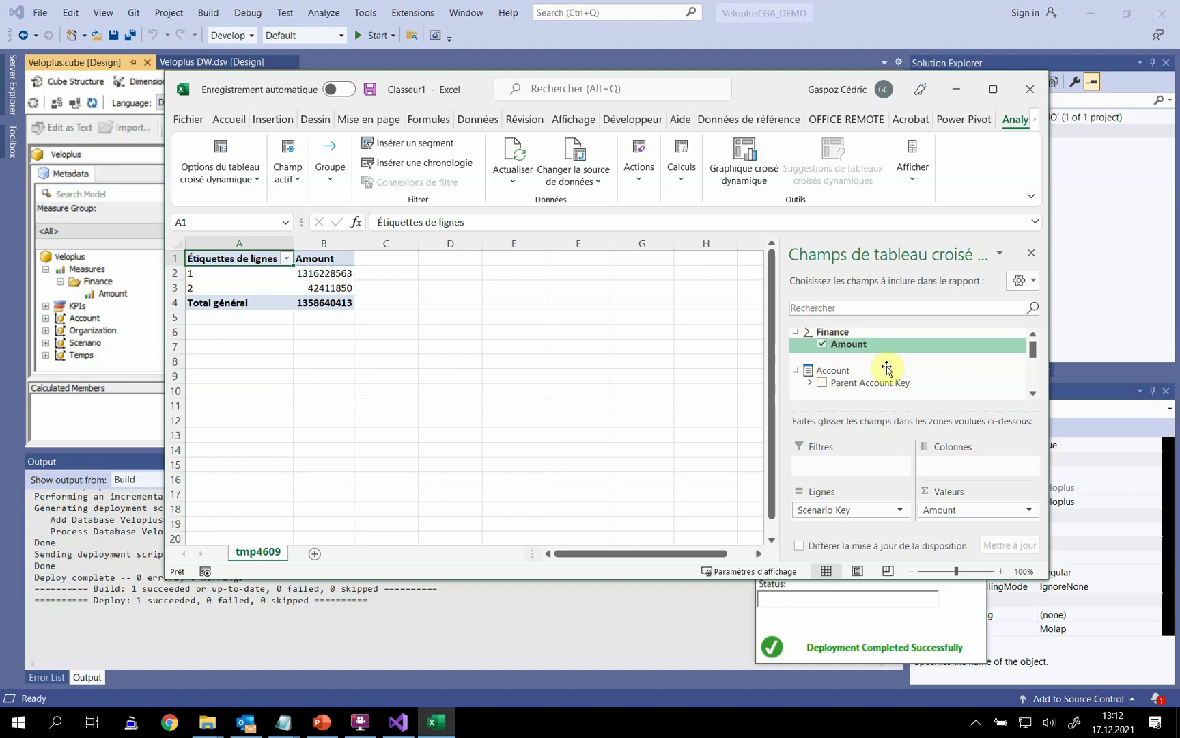
{"action": "left_click_drag", "start_coordinate": [1034, 353], "coordinate": [1033, 377]}
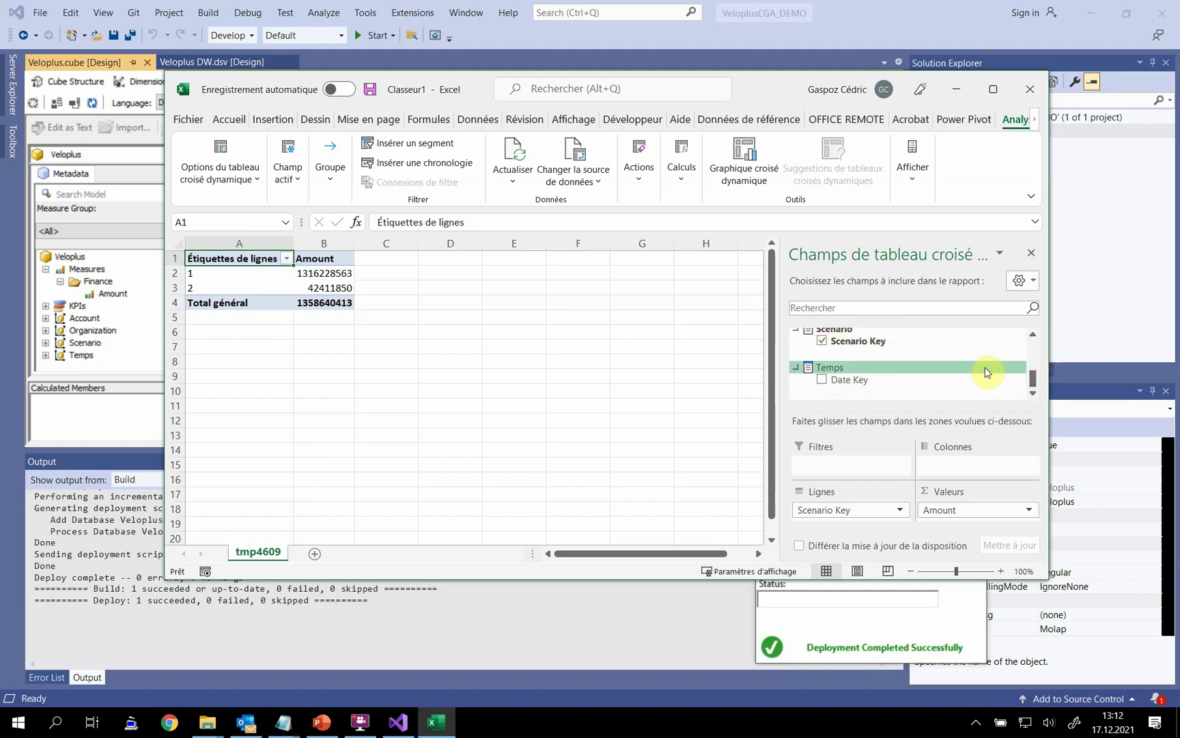
{"action": "left_click", "coordinate": [953, 93]}
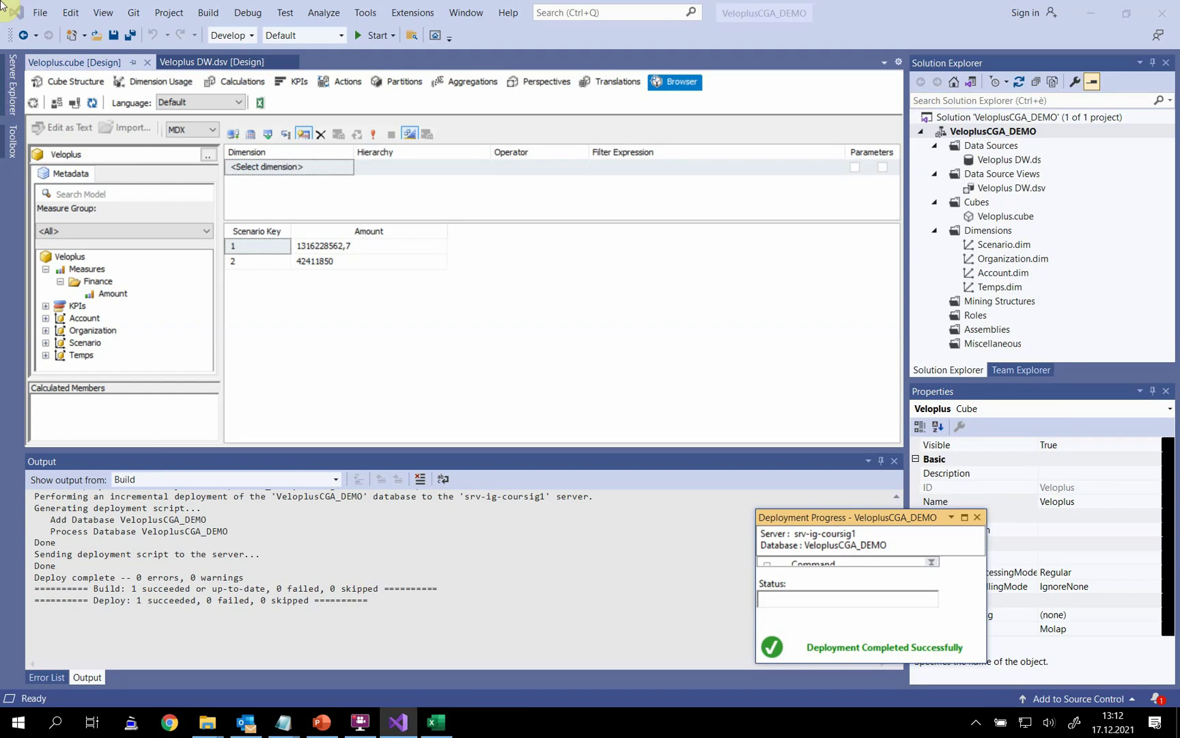
Step: Open the Scenario dimension for editing from the Veloplus cube's structure, and browse its members by Scenario Key
{"action": "key", "text": "alt+Tab"}
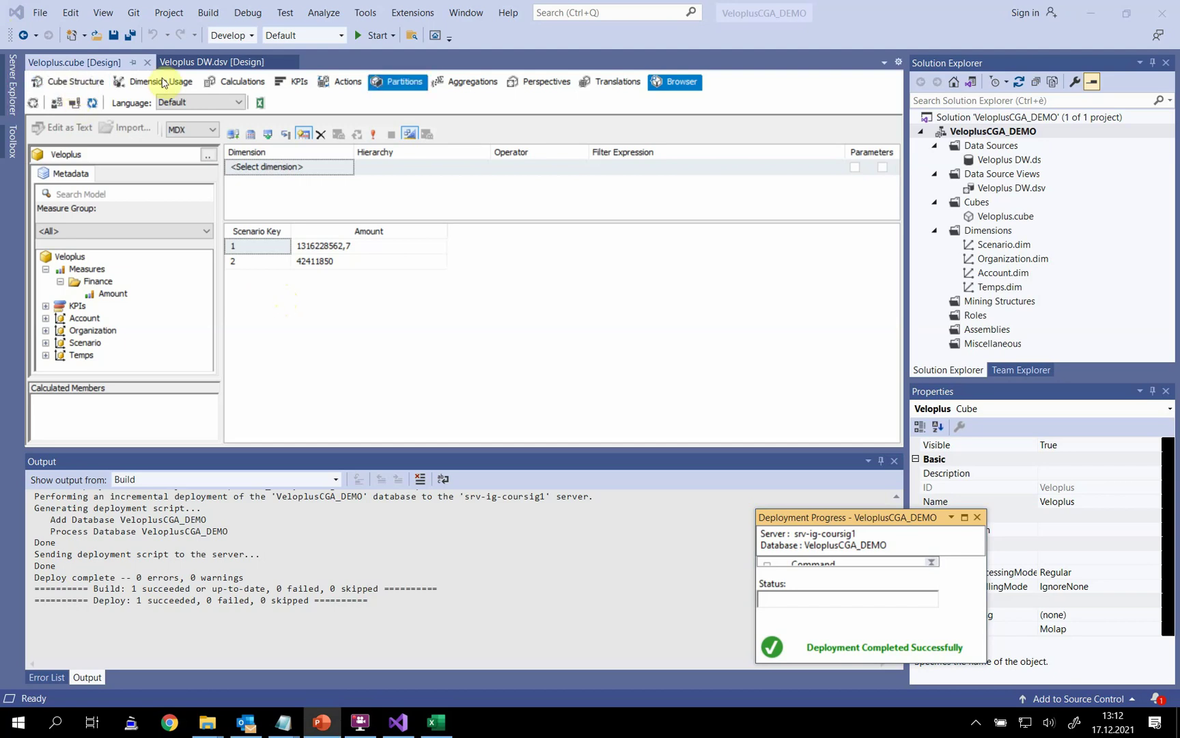
{"action": "left_click", "coordinate": [43, 83]}
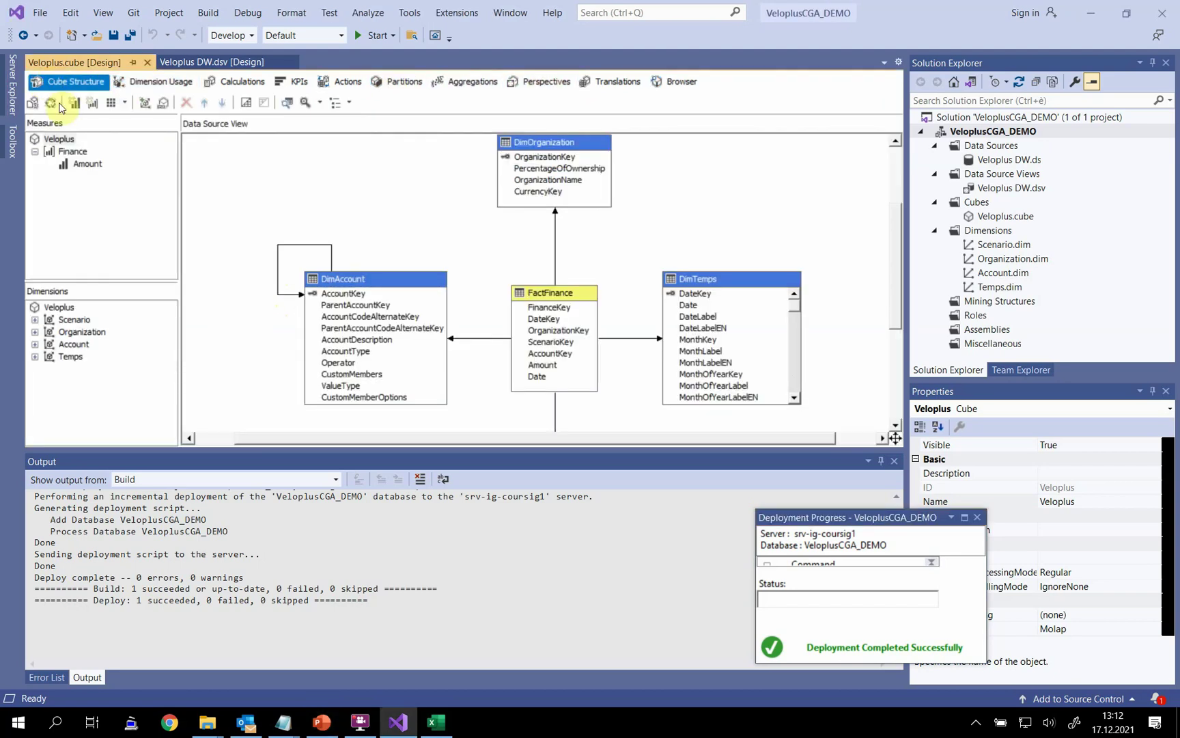
{"action": "left_click", "coordinate": [35, 320]}
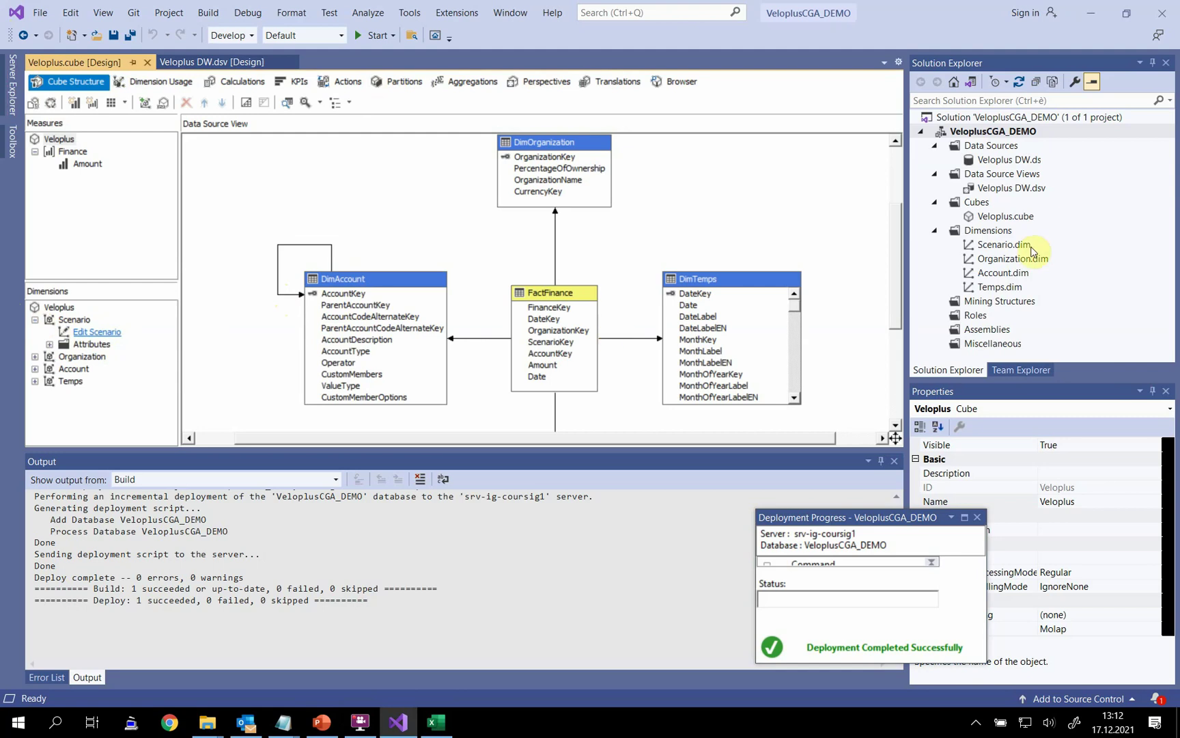
{"action": "left_click", "coordinate": [78, 332]}
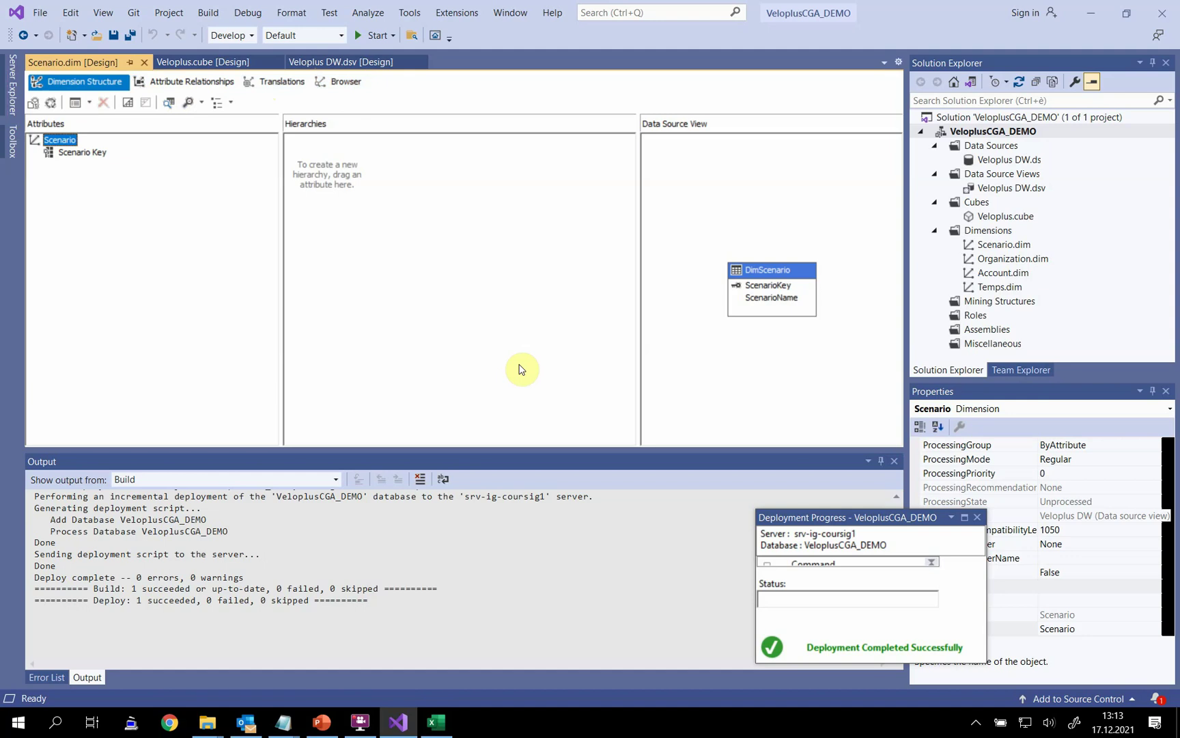
{"action": "left_click", "coordinate": [346, 82]}
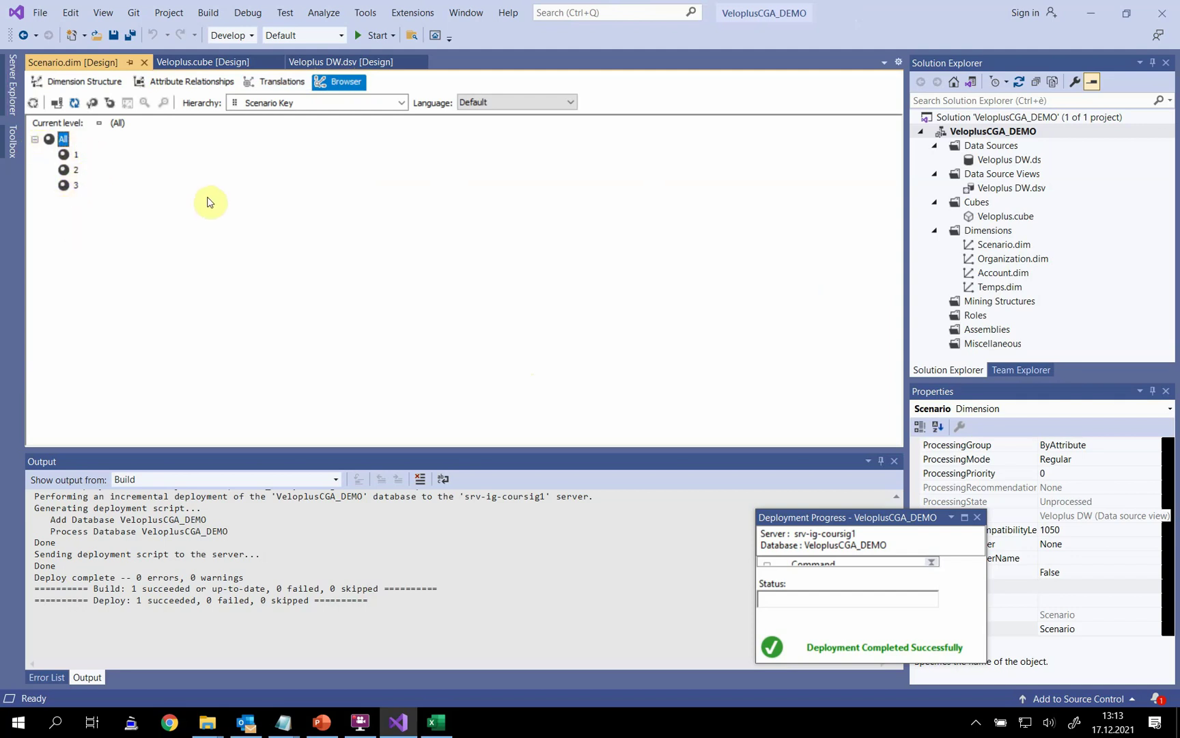
Step: Rename the Scenario Key attribute as Scénario in the Scenario dimension's structure
{"action": "left_click", "coordinate": [80, 83]}
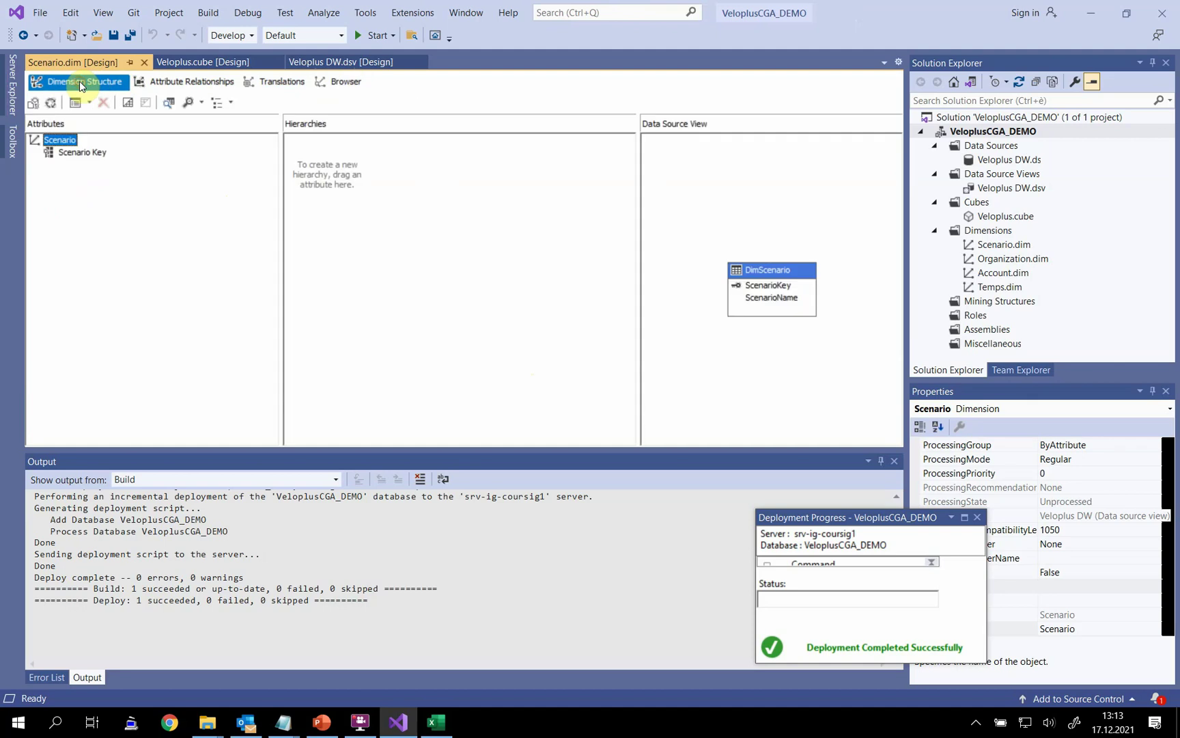
{"action": "left_click", "coordinate": [95, 152]}
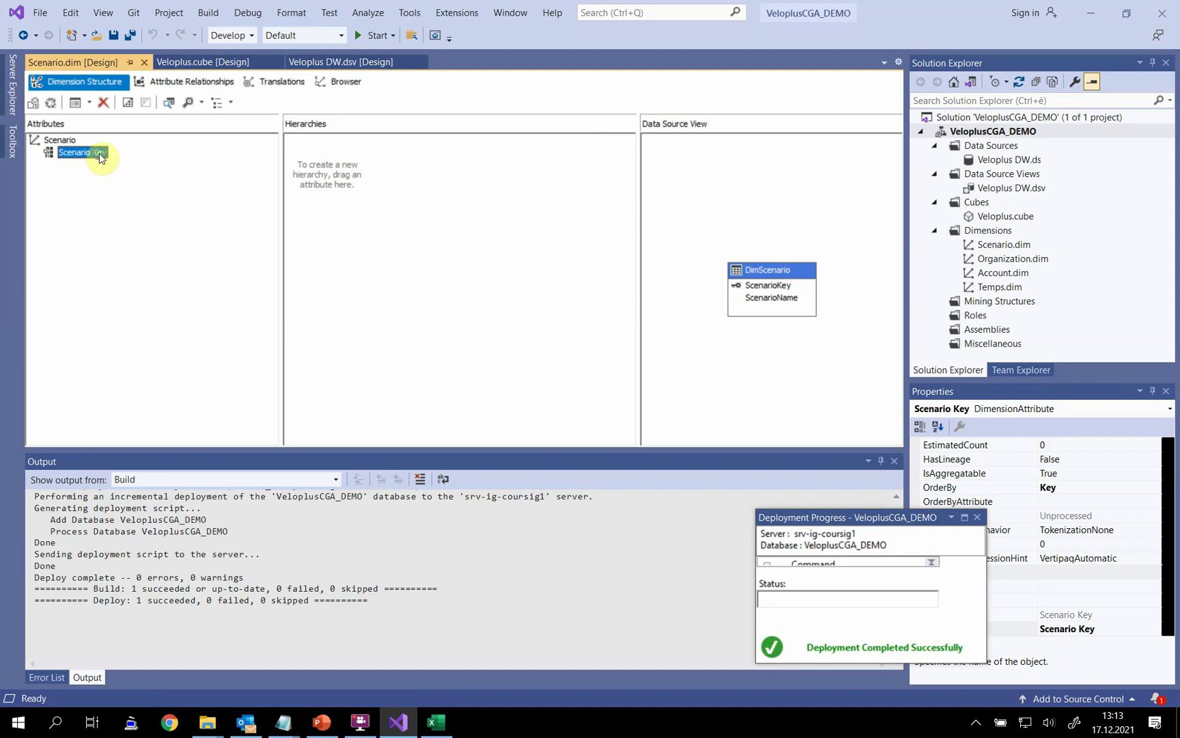
{"action": "right_click", "coordinate": [101, 157]}
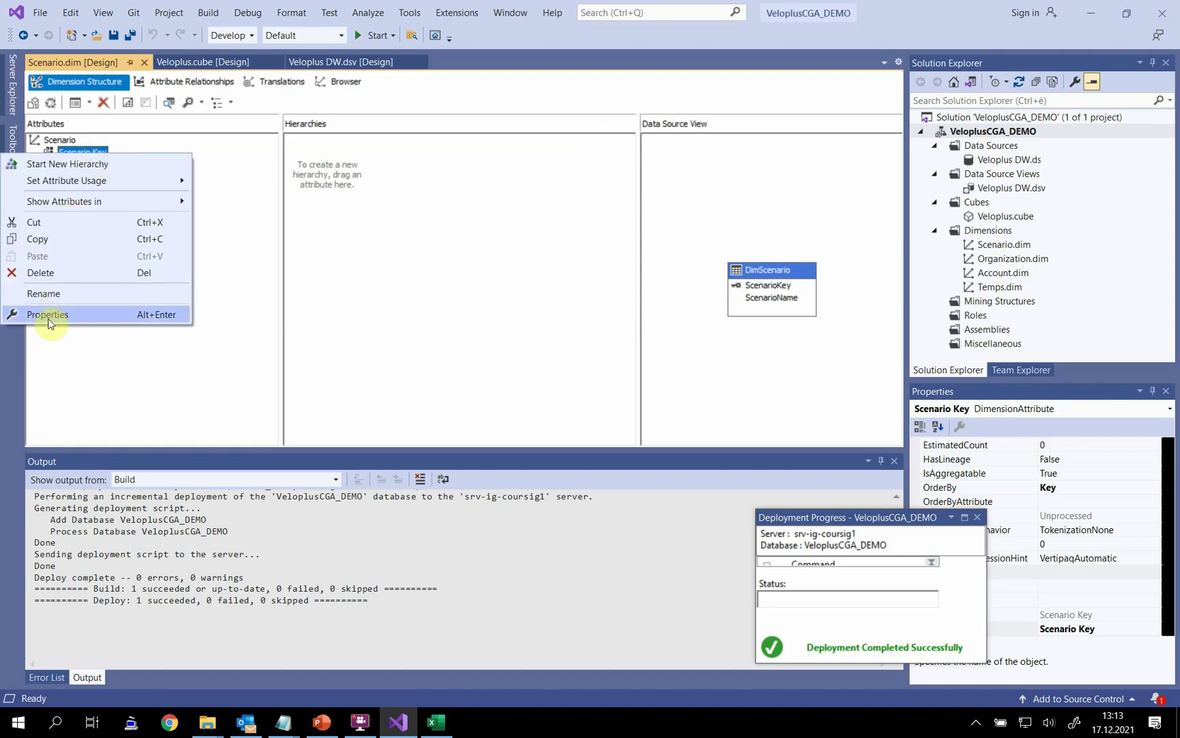
{"action": "left_click", "coordinate": [55, 293]}
{"action": "type", "text": "S"}
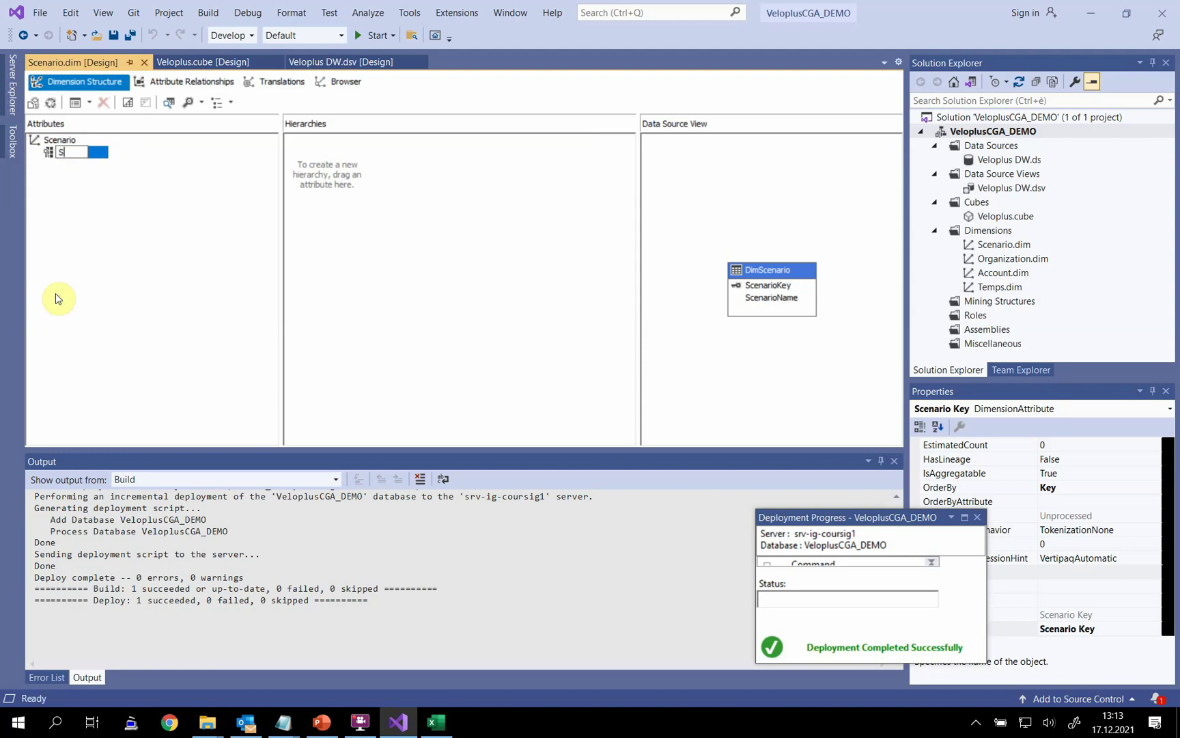
{"action": "type", "text": "cénario"}
{"action": "key", "text": "Return"}
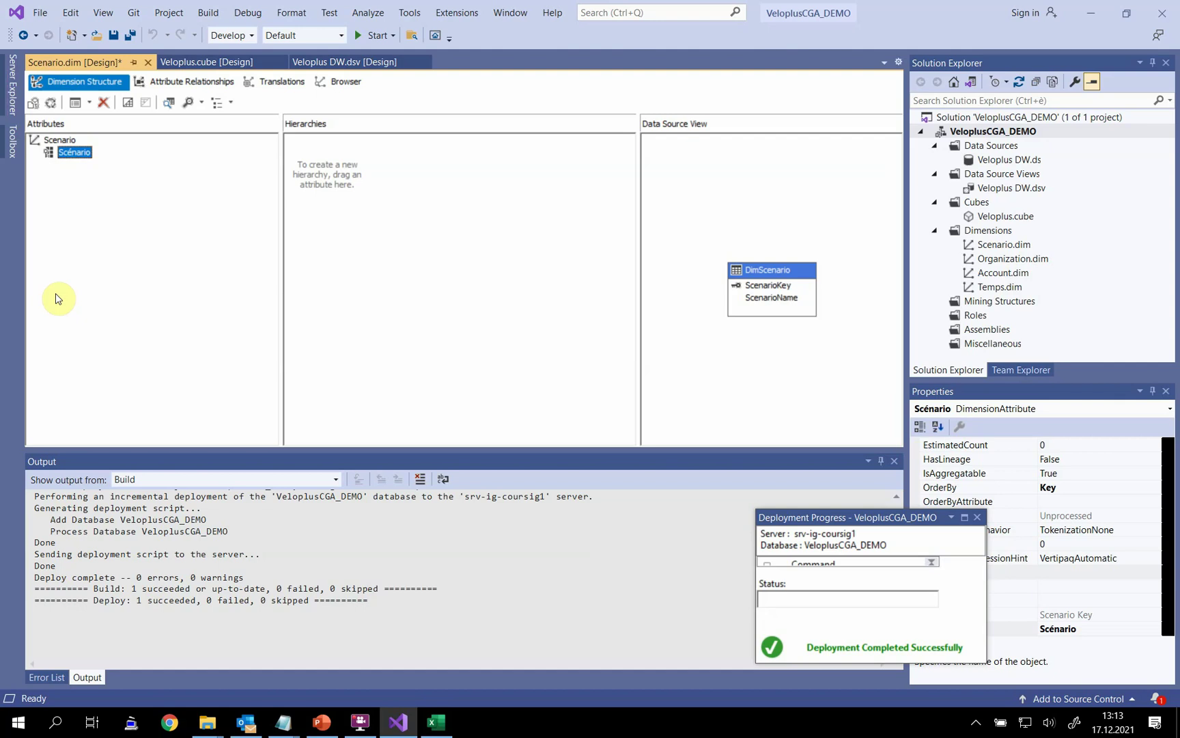
{"action": "left_click", "coordinate": [55, 293]}
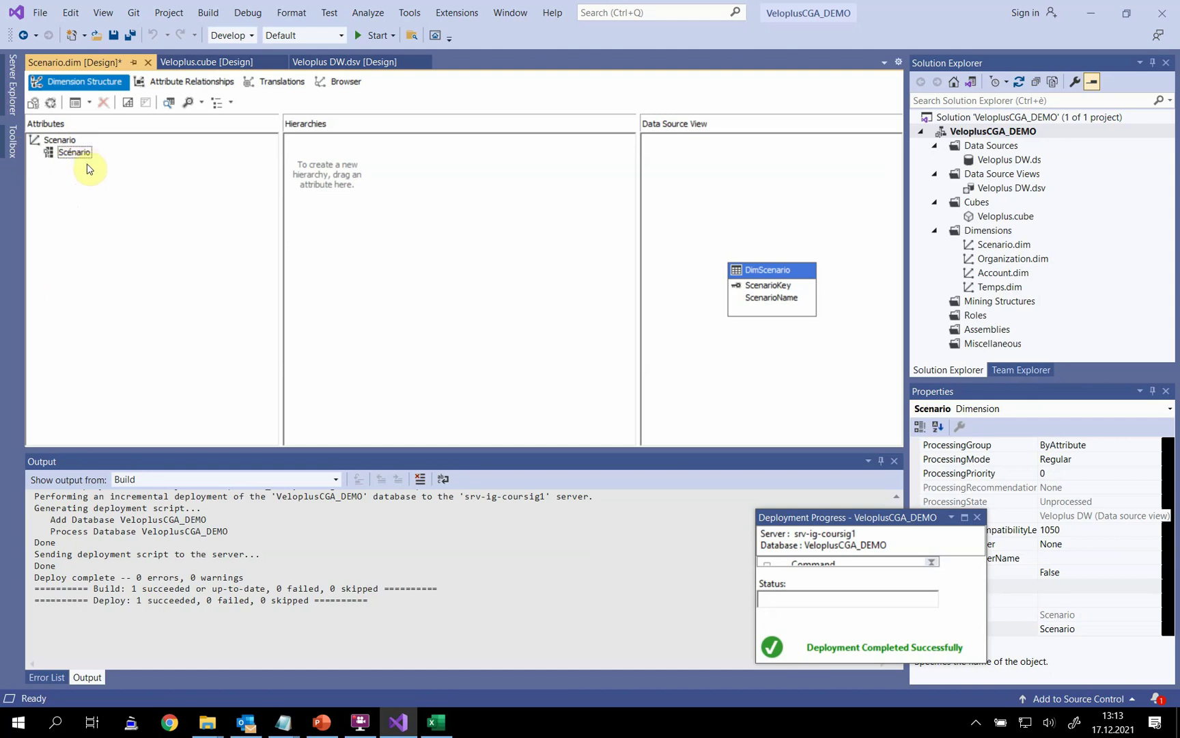
Step: Move the deployment progress window clear of the properties, and set the Scénario attribute's NameColumn to ScenarioName from DimScenario
{"action": "left_click_drag", "start_coordinate": [897, 517], "coordinate": [784, 507]}
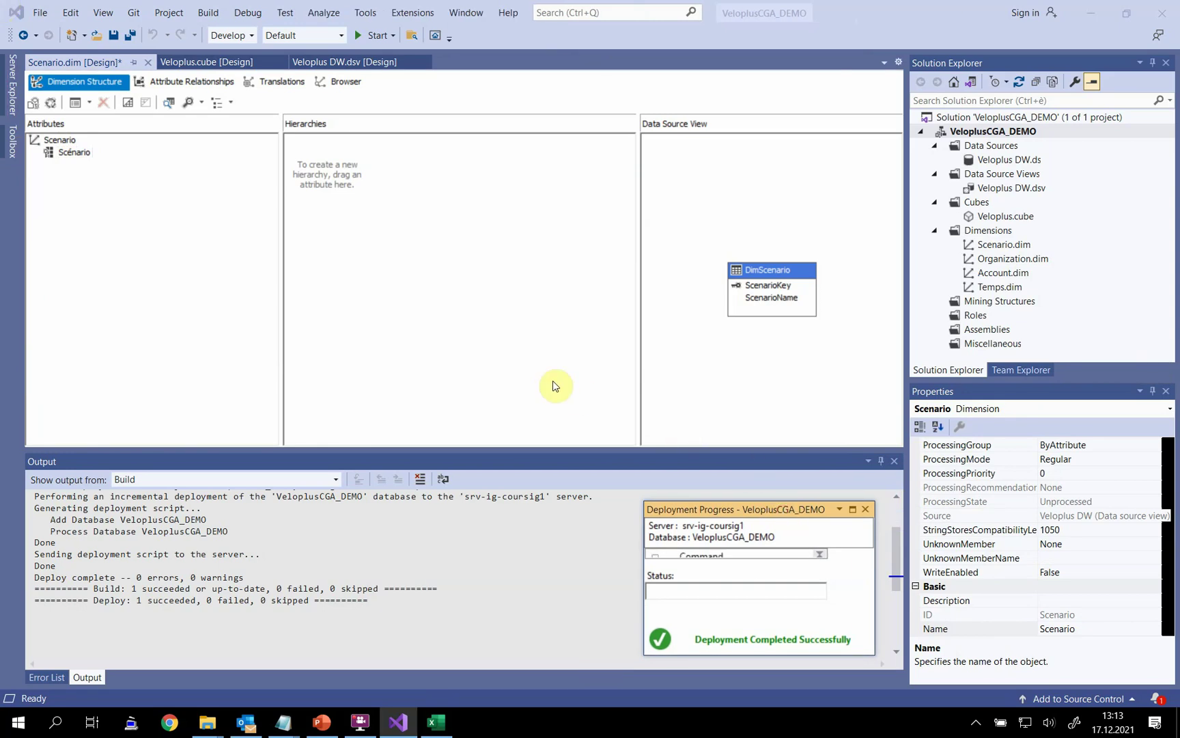
{"action": "left_click", "coordinate": [73, 152]}
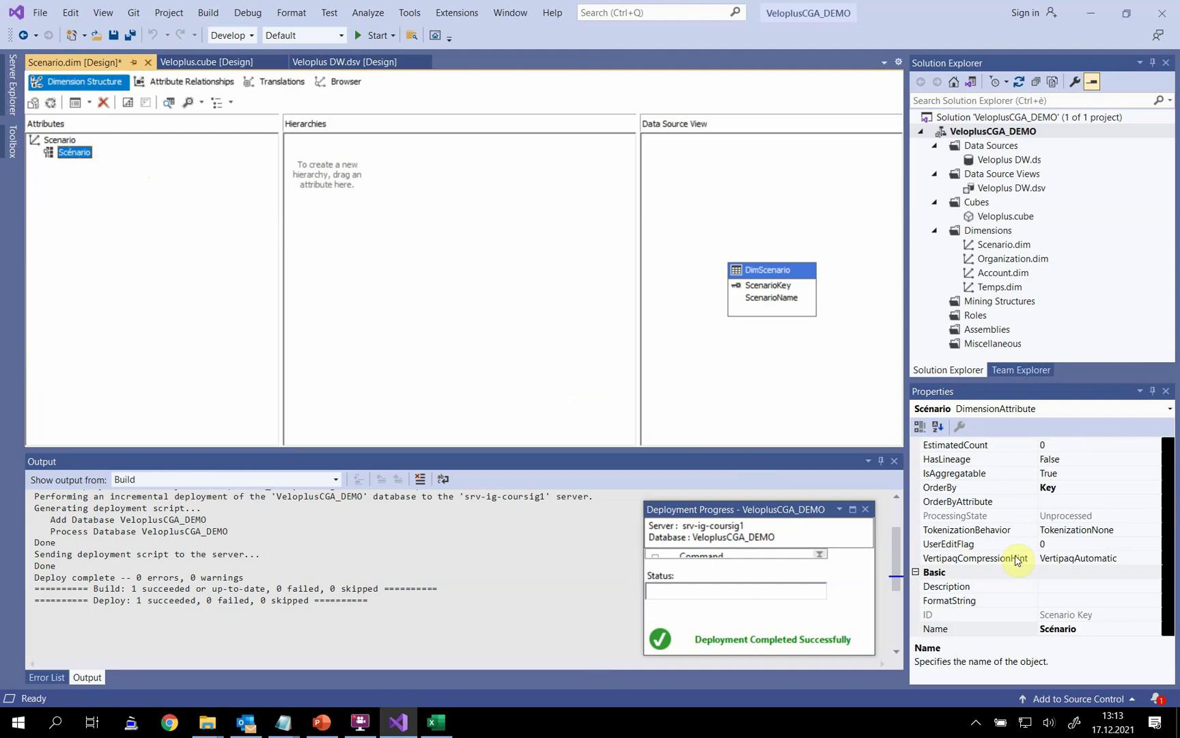
{"action": "scroll", "coordinate": [1017, 558], "scroll_direction": "down", "scroll_amount": 5}
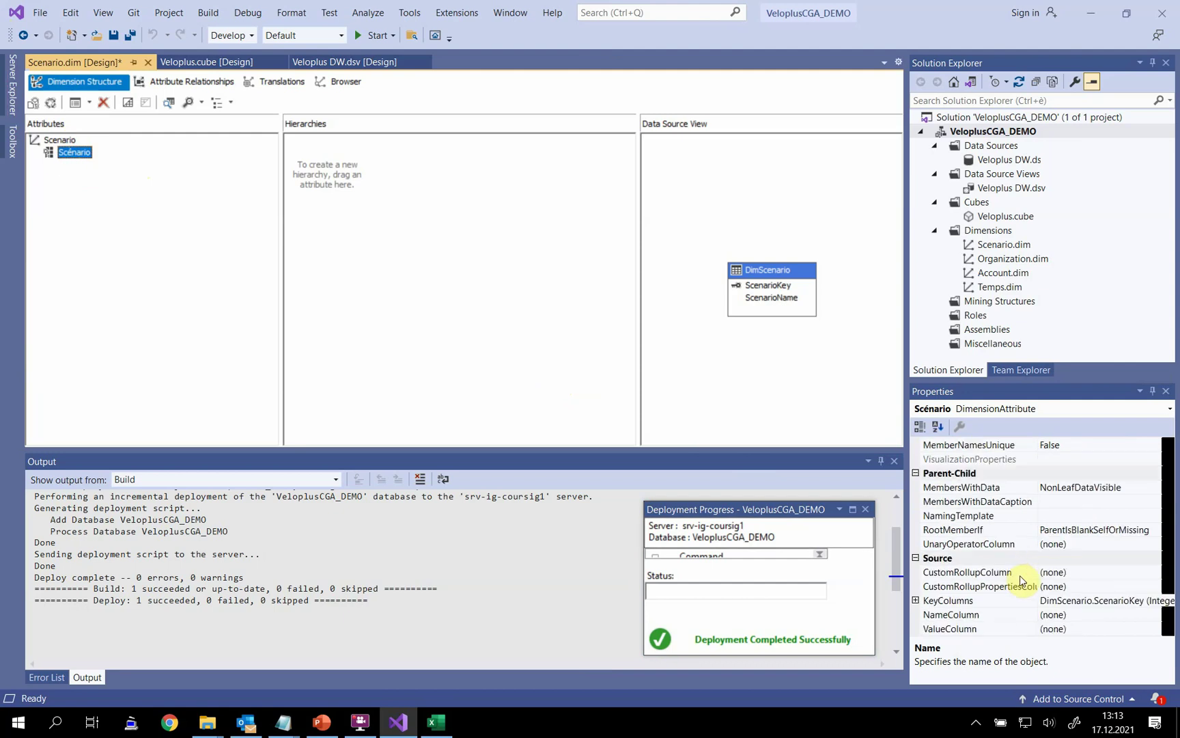
{"action": "left_click", "coordinate": [963, 616]}
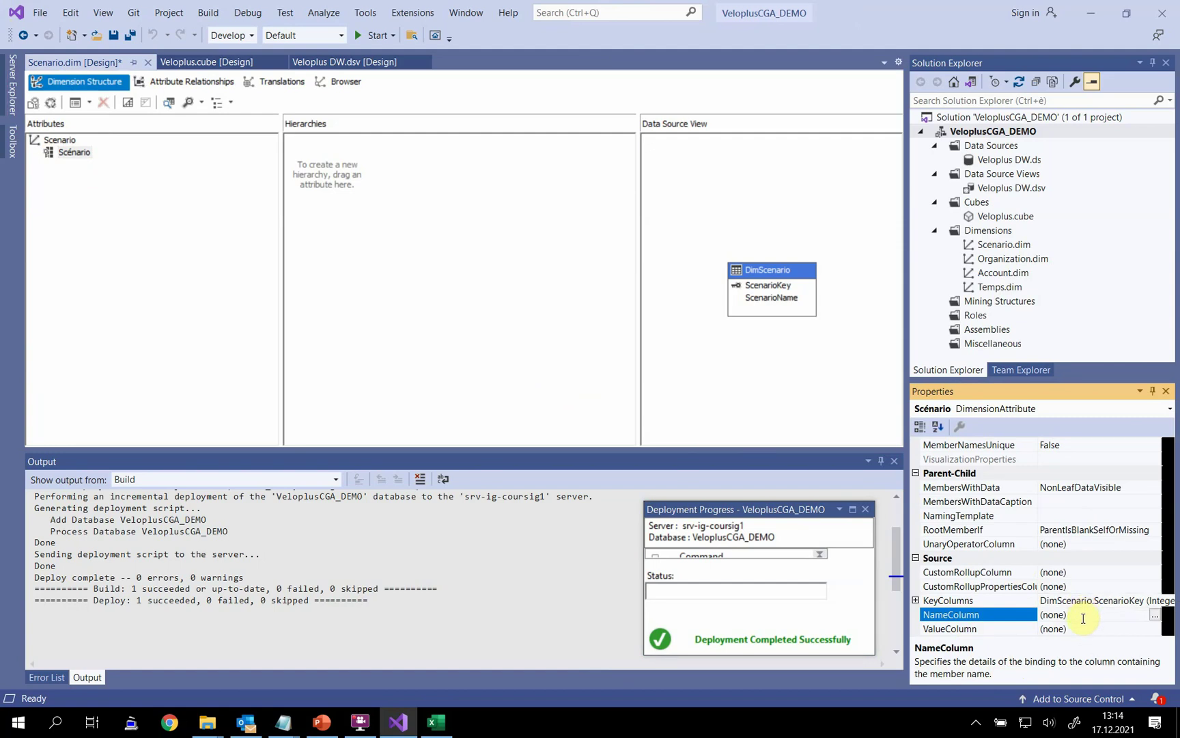
{"action": "left_click", "coordinate": [769, 306]}
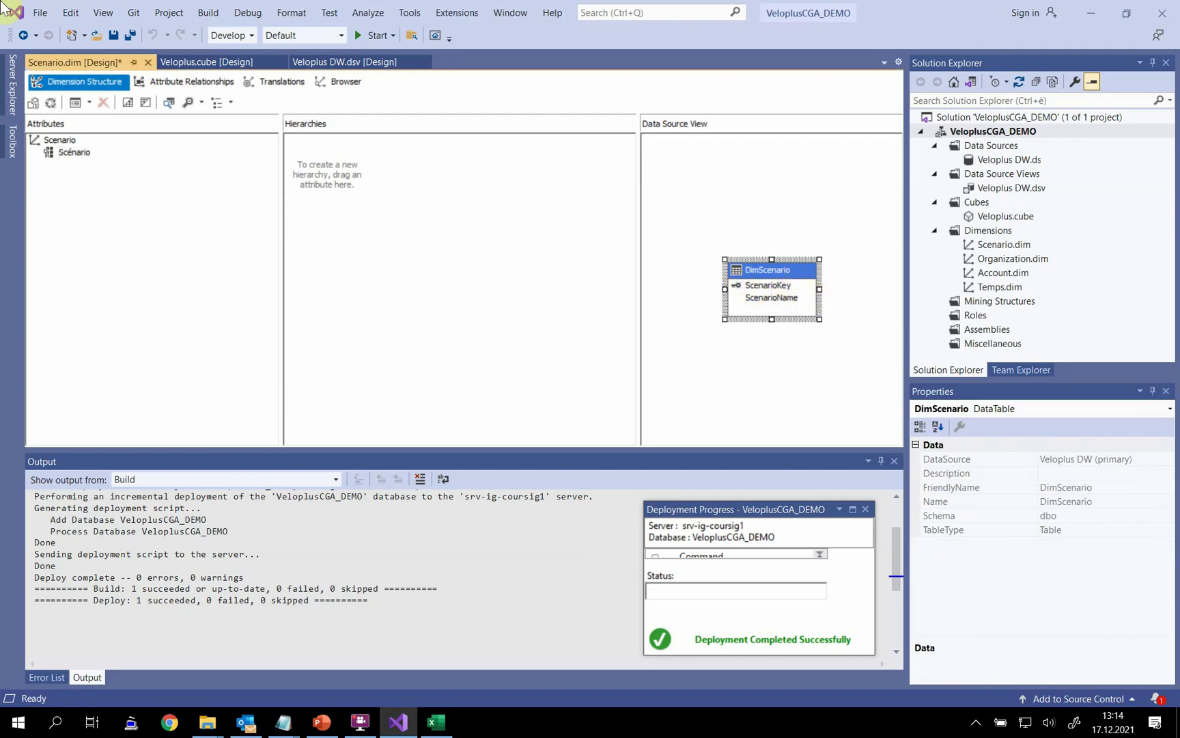
{"action": "left_click", "coordinate": [72, 152]}
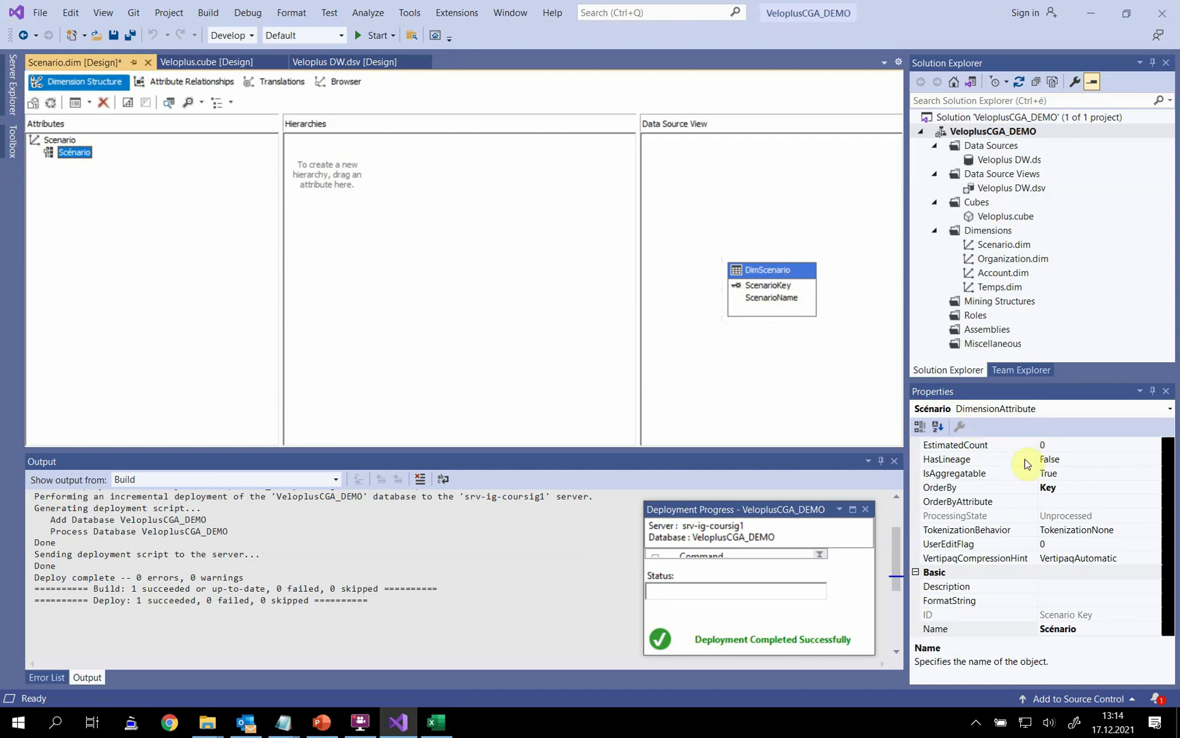
{"action": "scroll", "coordinate": [1045, 492], "scroll_direction": "down", "scroll_amount": 5}
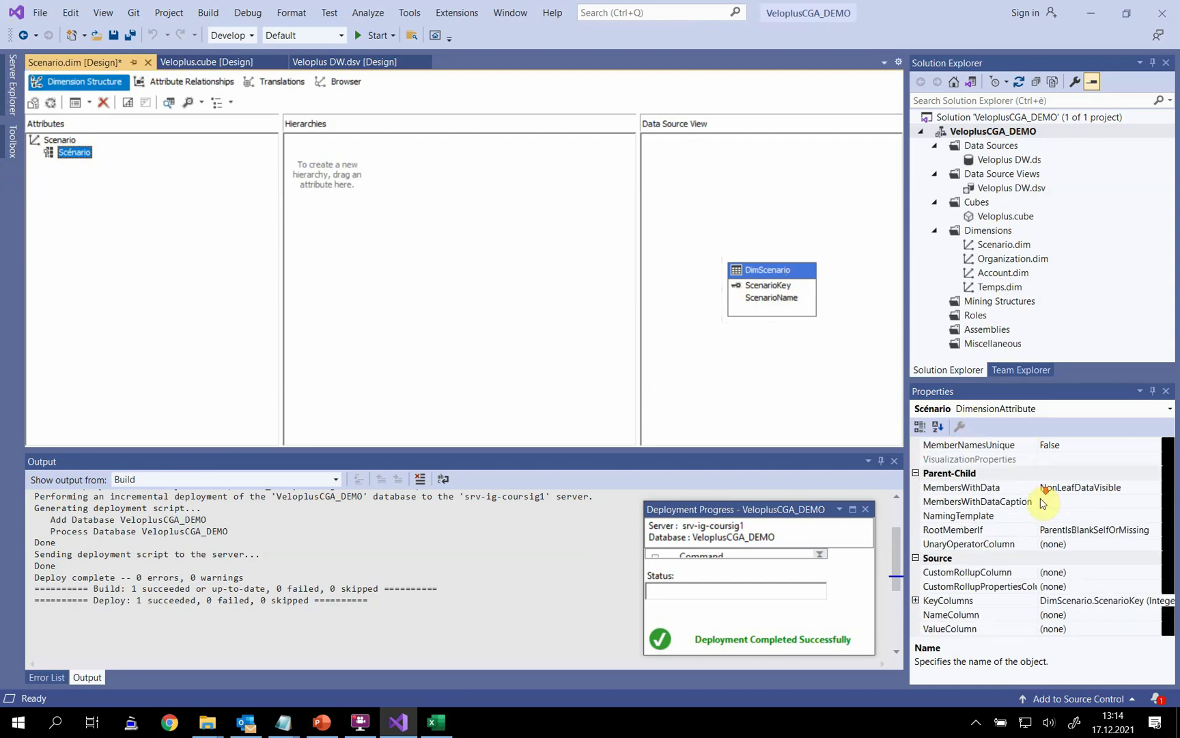
{"action": "left_click", "coordinate": [1116, 614]}
{"action": "left_click", "coordinate": [1161, 615]}
{"action": "left_click", "coordinate": [601, 285]}
{"action": "left_click", "coordinate": [589, 490]}
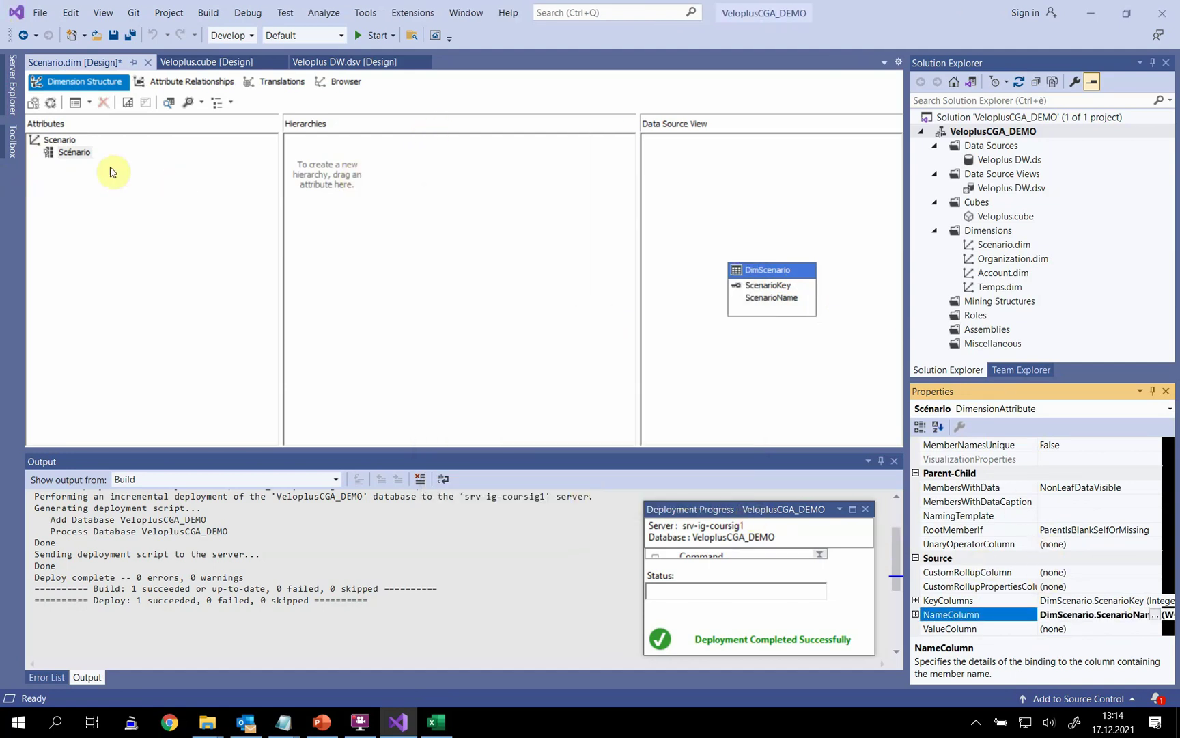
Step: Process the Scenario dimension with Process Update, building and deploying the project first, and close the processing dialogs
{"action": "left_click", "coordinate": [50, 105]}
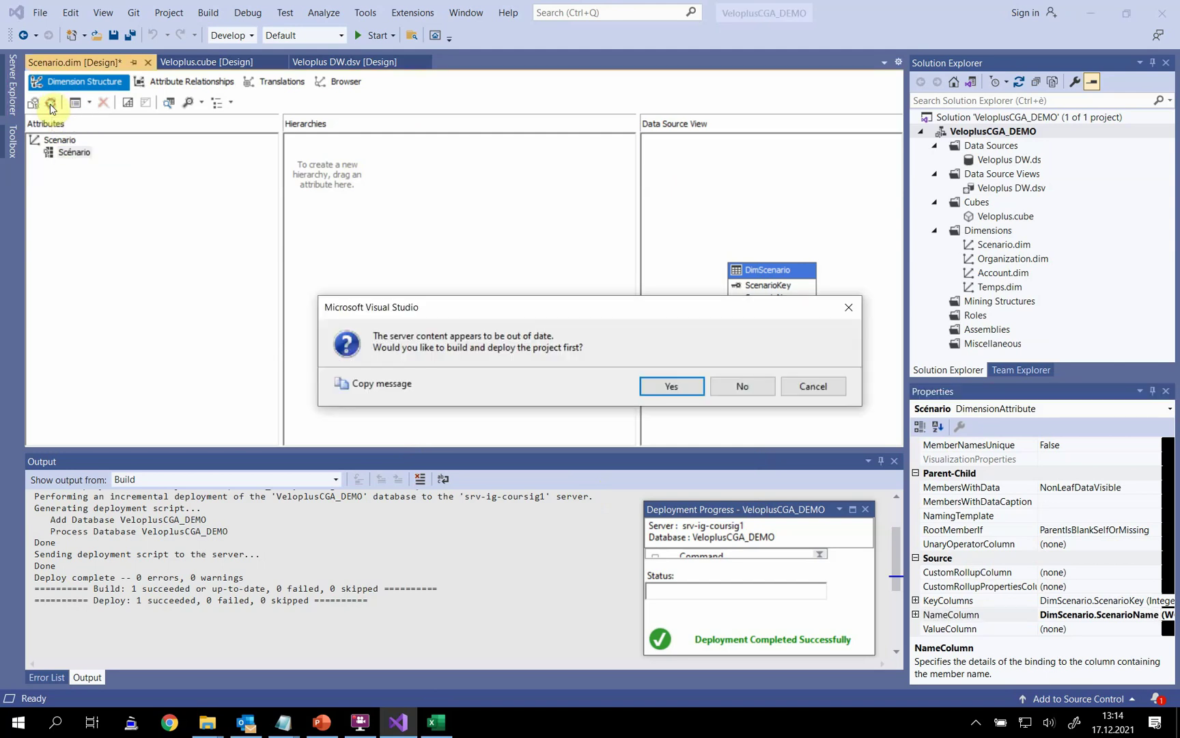
{"action": "left_click", "coordinate": [662, 390]}
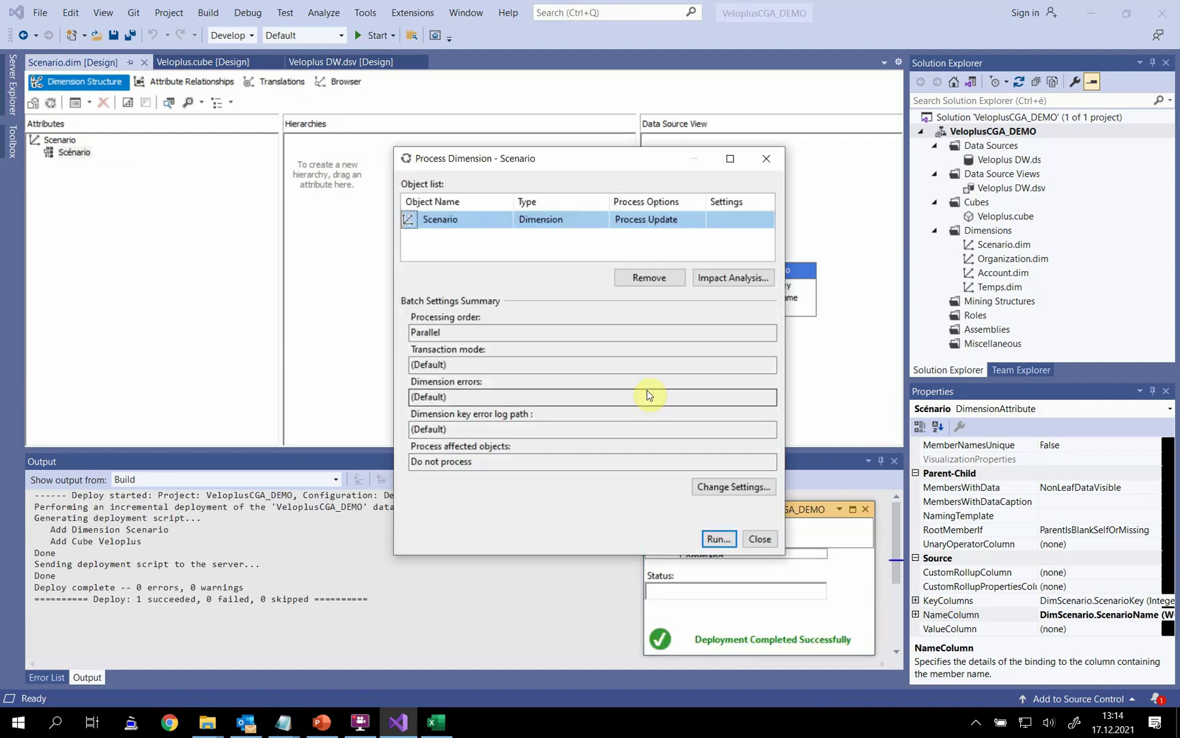
{"action": "left_click", "coordinate": [719, 538]}
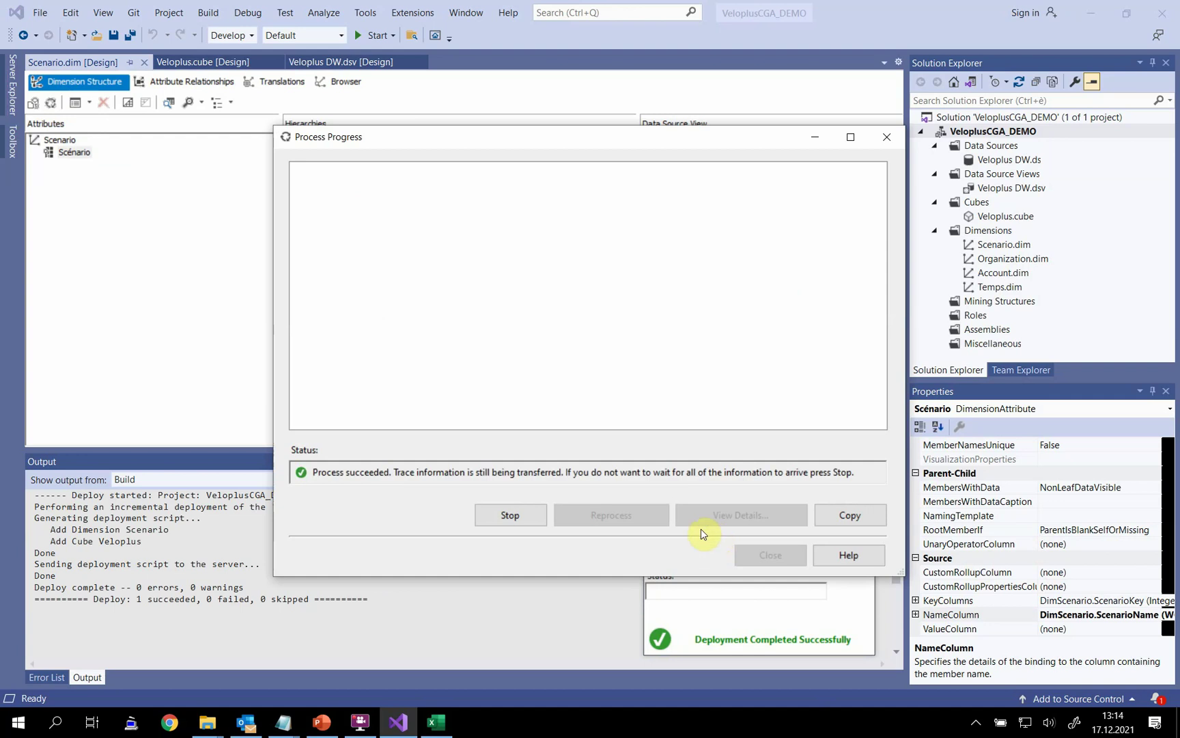
{"action": "left_click", "coordinate": [770, 553]}
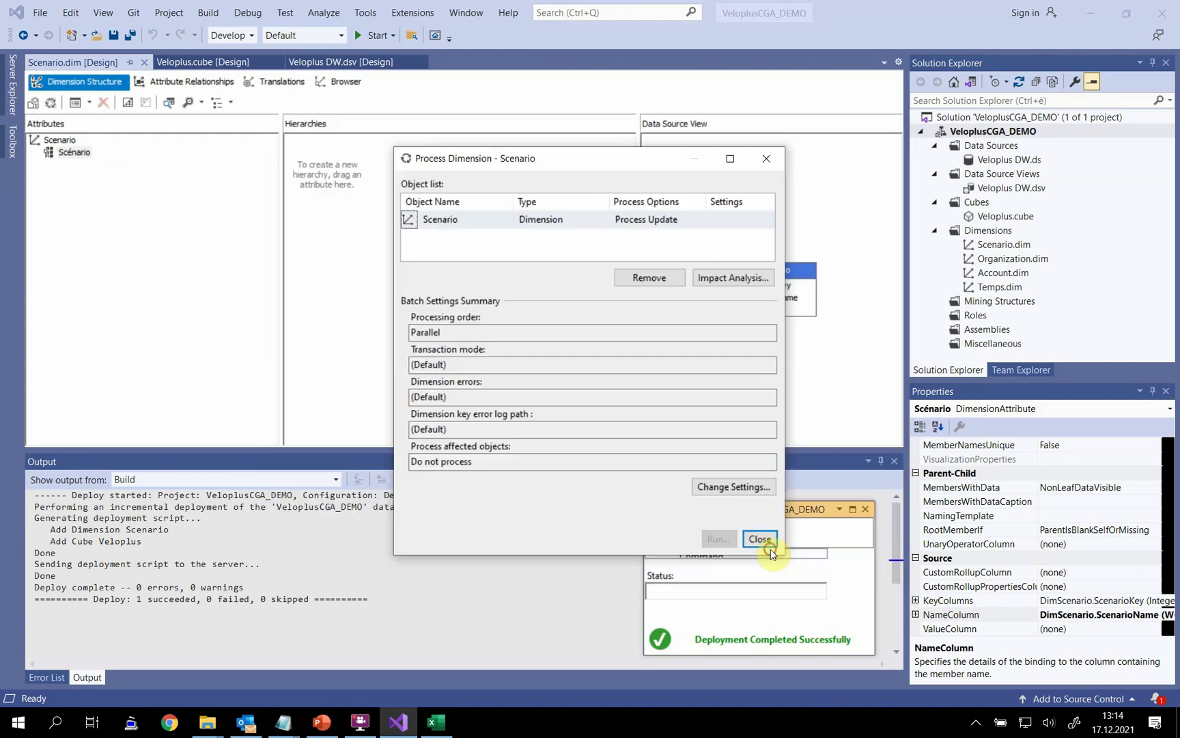
{"action": "left_click", "coordinate": [760, 539]}
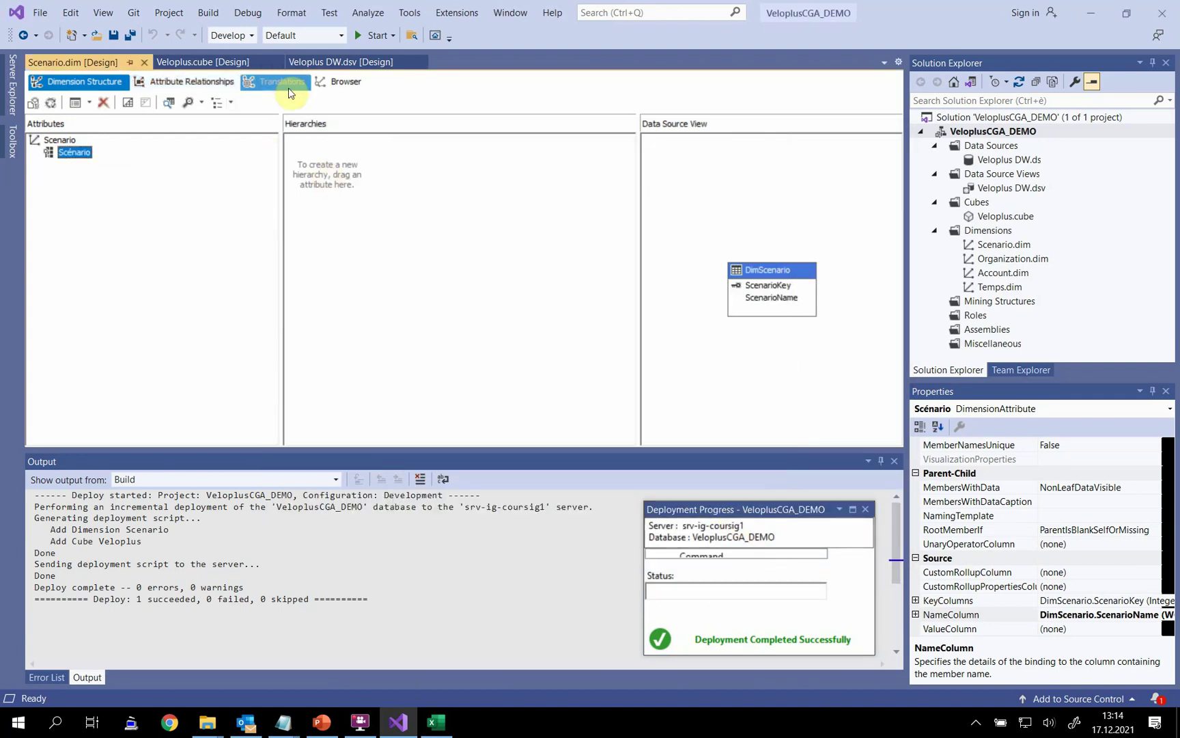
Step: Reconnect the Scenario dimension's browser and expand the All member of the Scénario hierarchy to check the member names
{"action": "left_click", "coordinate": [336, 84]}
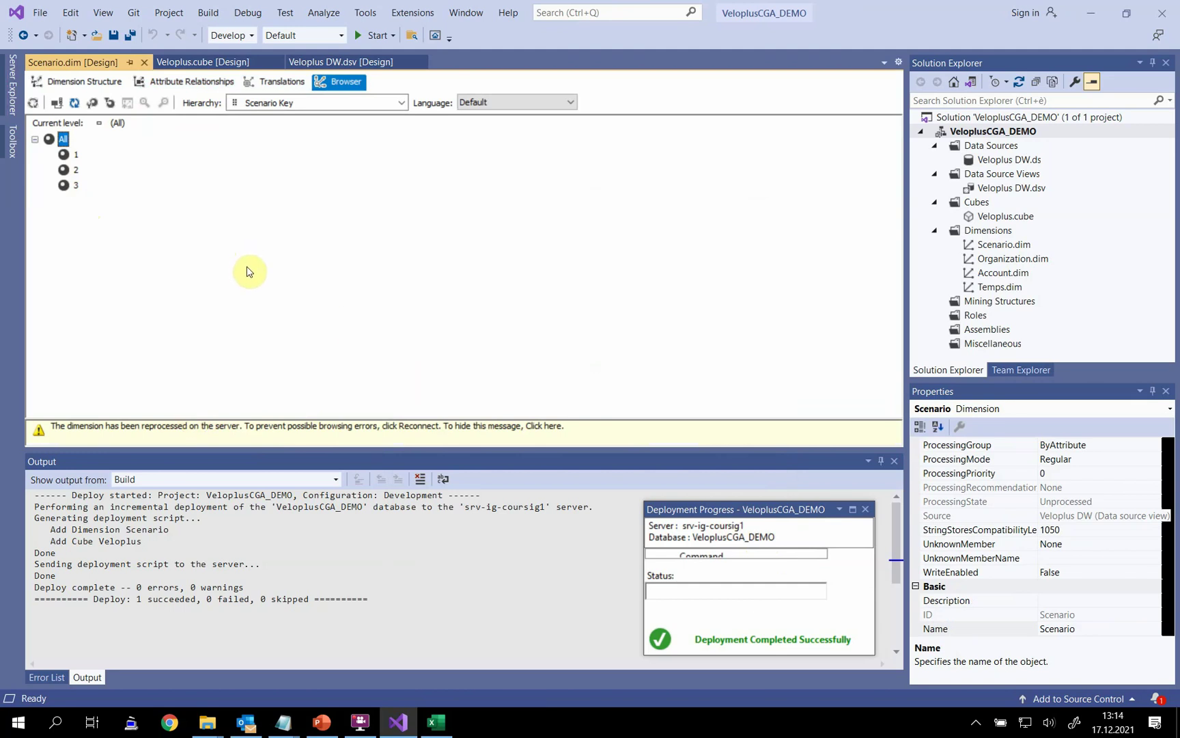
{"action": "left_click", "coordinate": [58, 104]}
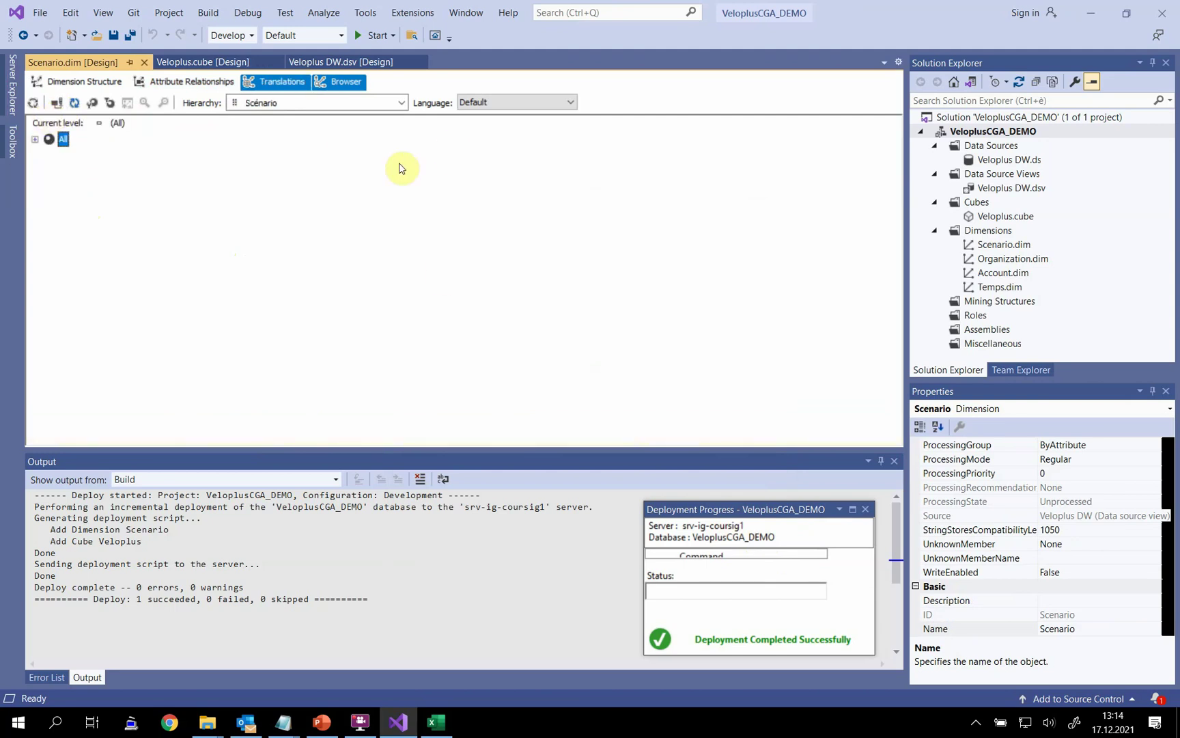
{"action": "left_click", "coordinate": [401, 103]}
{"action": "left_click", "coordinate": [403, 105]}
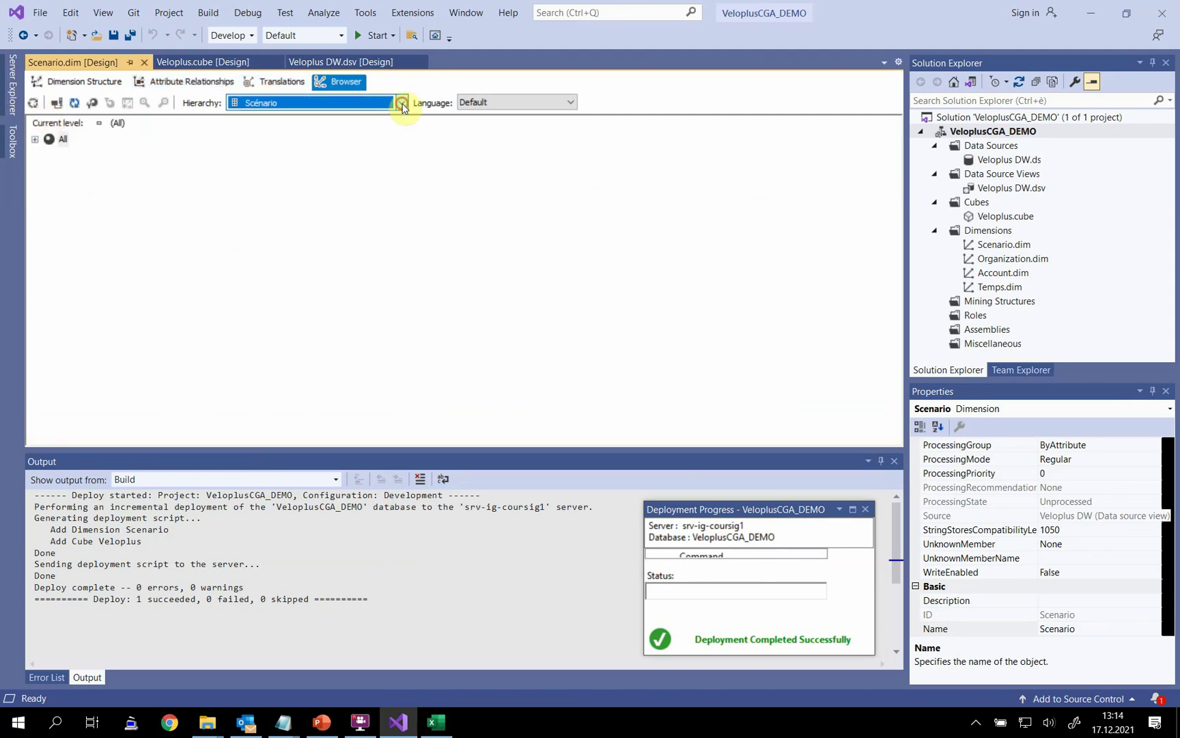
{"action": "left_click", "coordinate": [35, 138]}
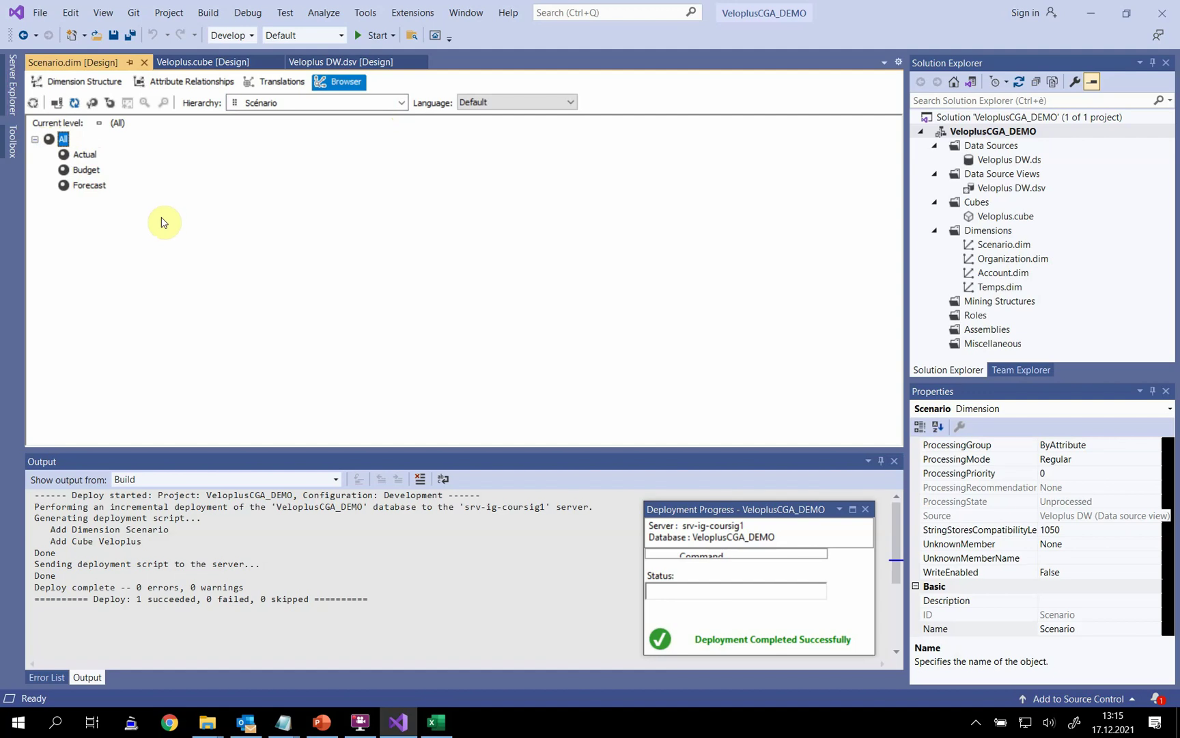
Step: Switch to Excel, refresh the PivotTable, and add the Scénario attribute of the Scenario dimension to its rows
{"action": "left_click", "coordinate": [77, 81]}
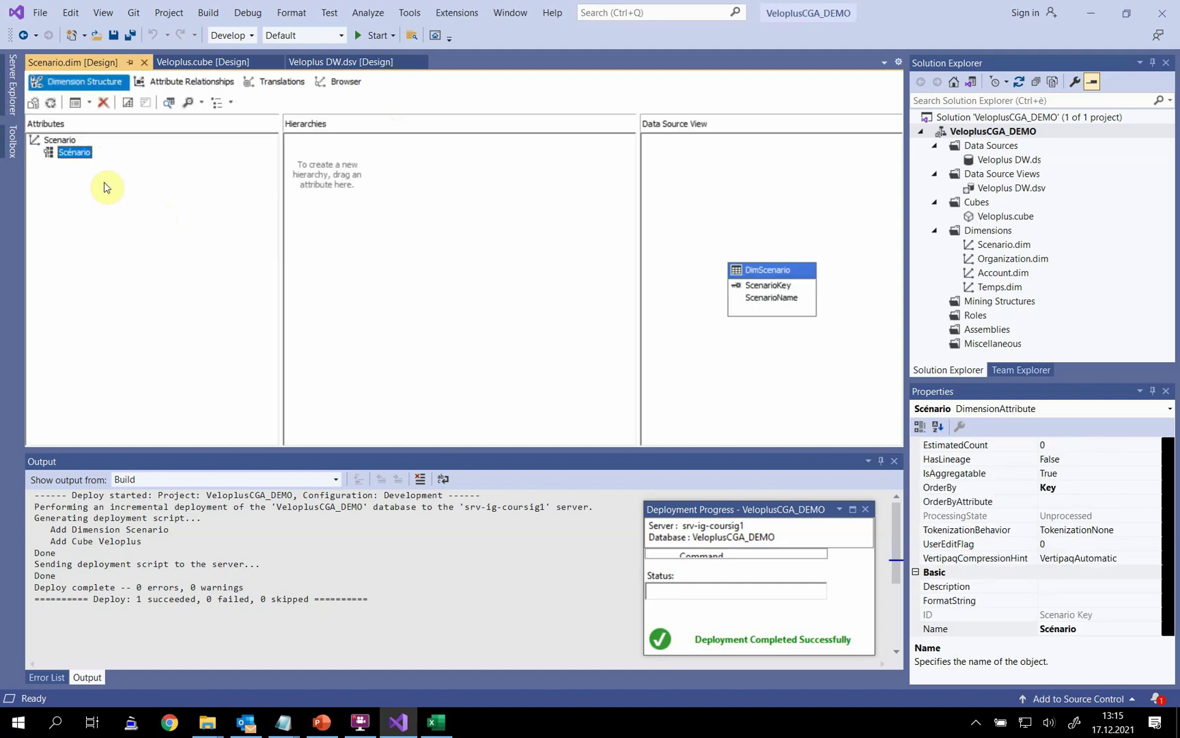
{"action": "key", "text": "alt+Tab"}
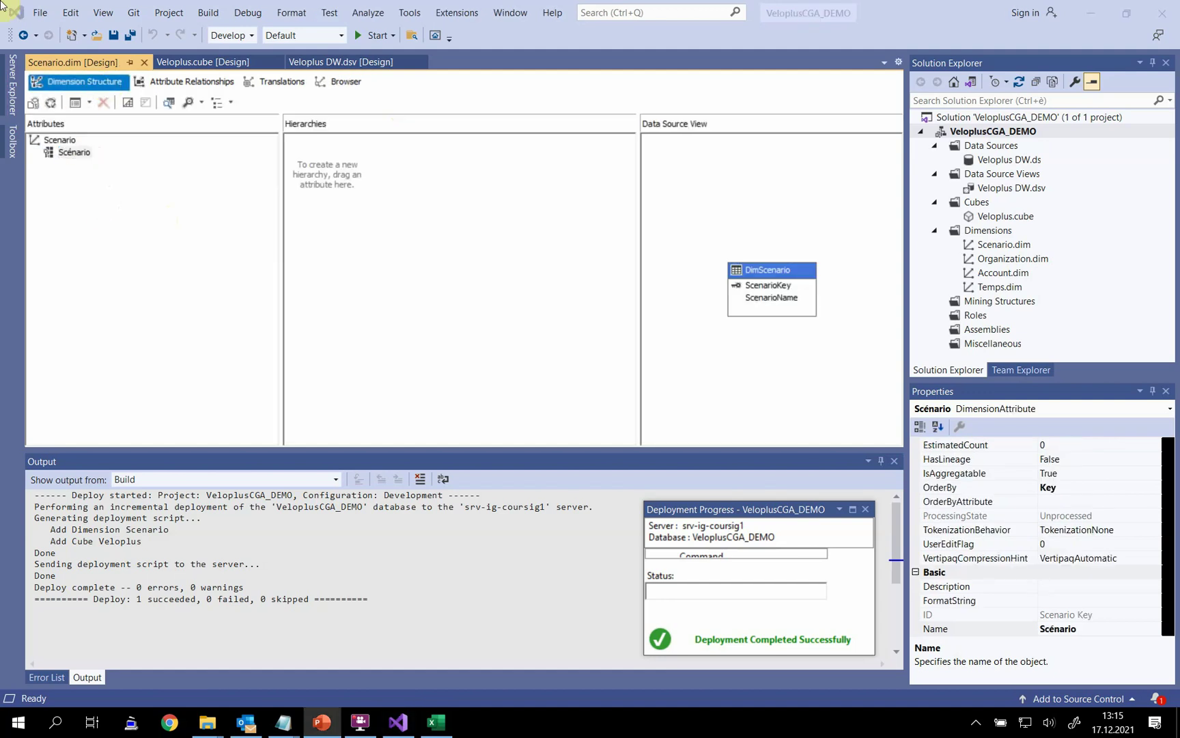
{"action": "left_click", "coordinate": [437, 721]}
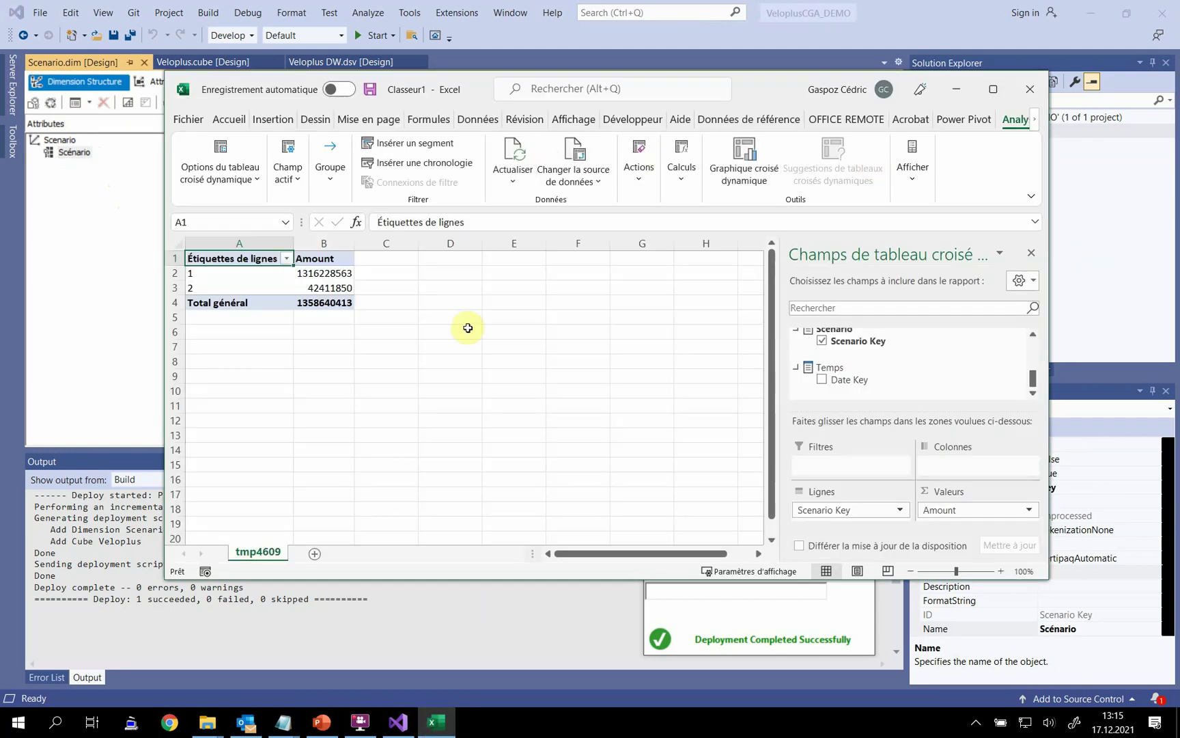
{"action": "left_click", "coordinate": [511, 152]}
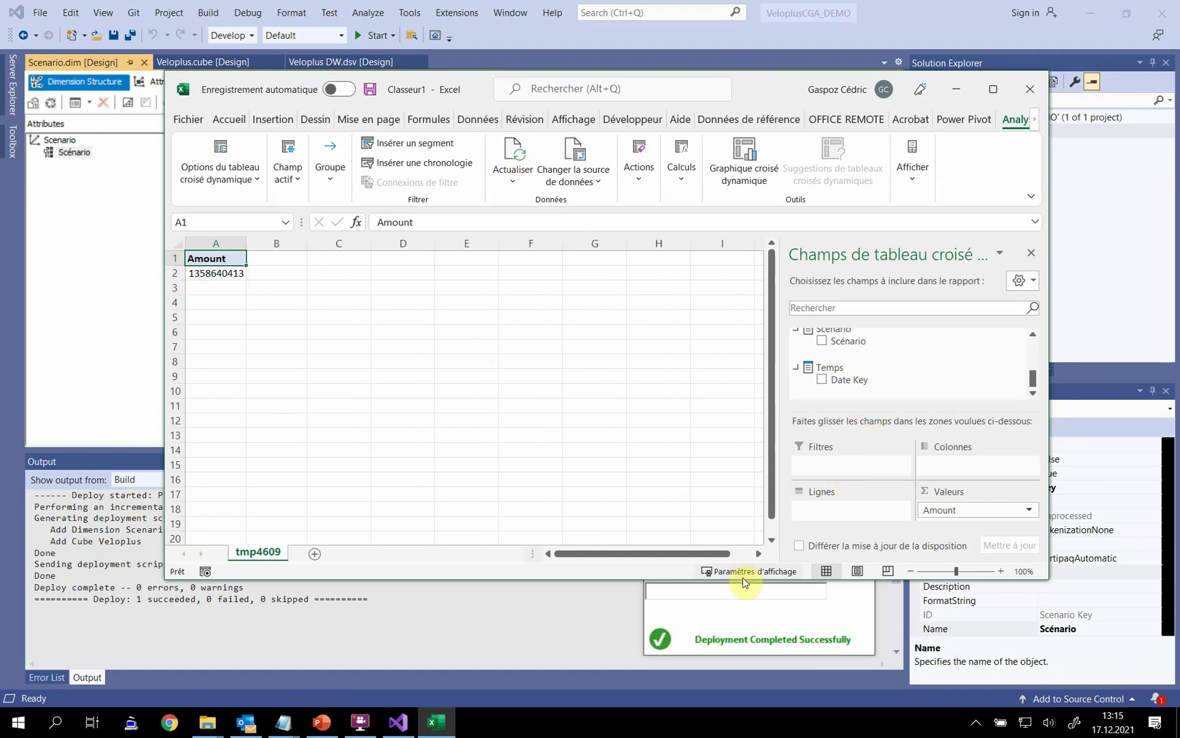
{"action": "left_click_drag", "start_coordinate": [744, 579], "coordinate": [748, 647]}
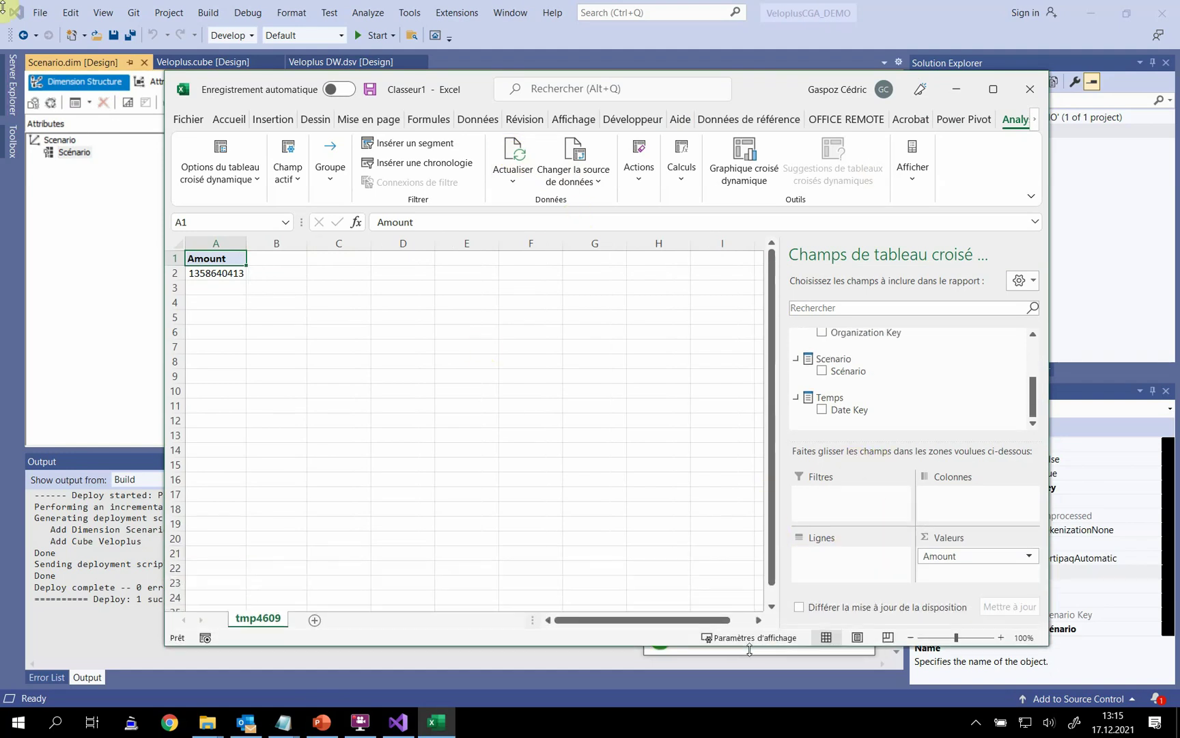
{"action": "left_click", "coordinate": [821, 373]}
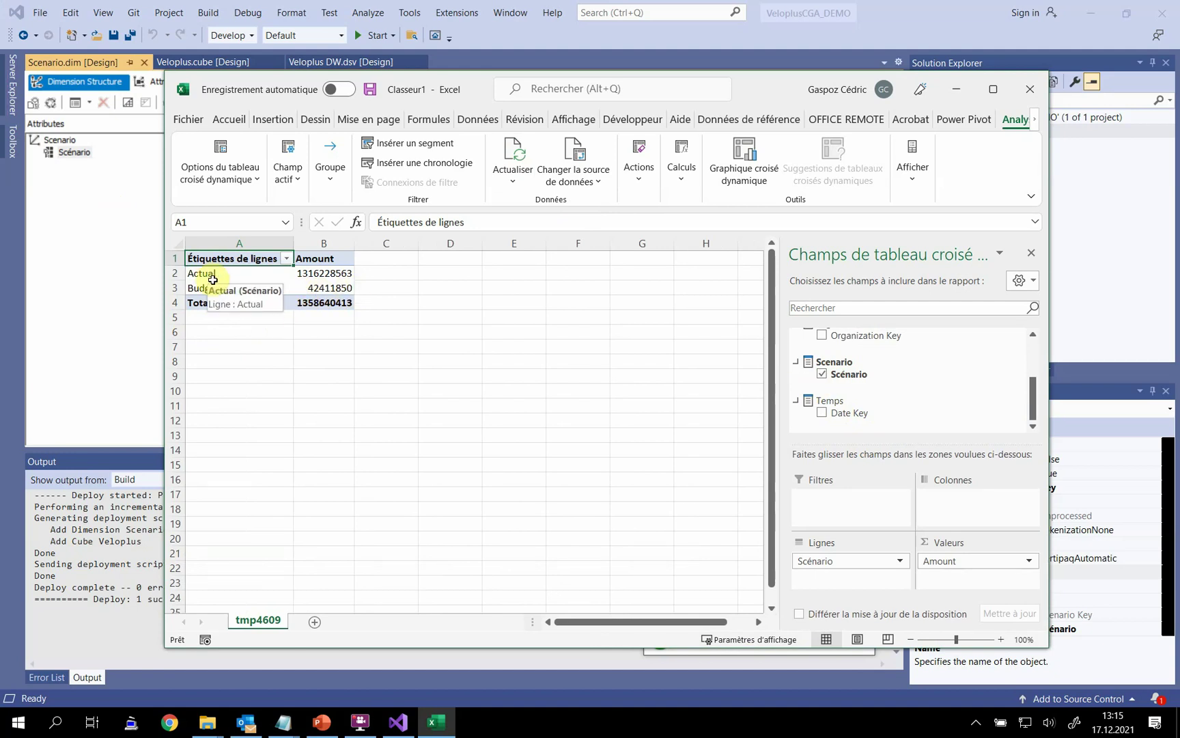
Step: Return to Visual Studio and review the Scénario hierarchy's members in the Scenario dimension's browser
{"action": "left_click", "coordinate": [801, 16]}
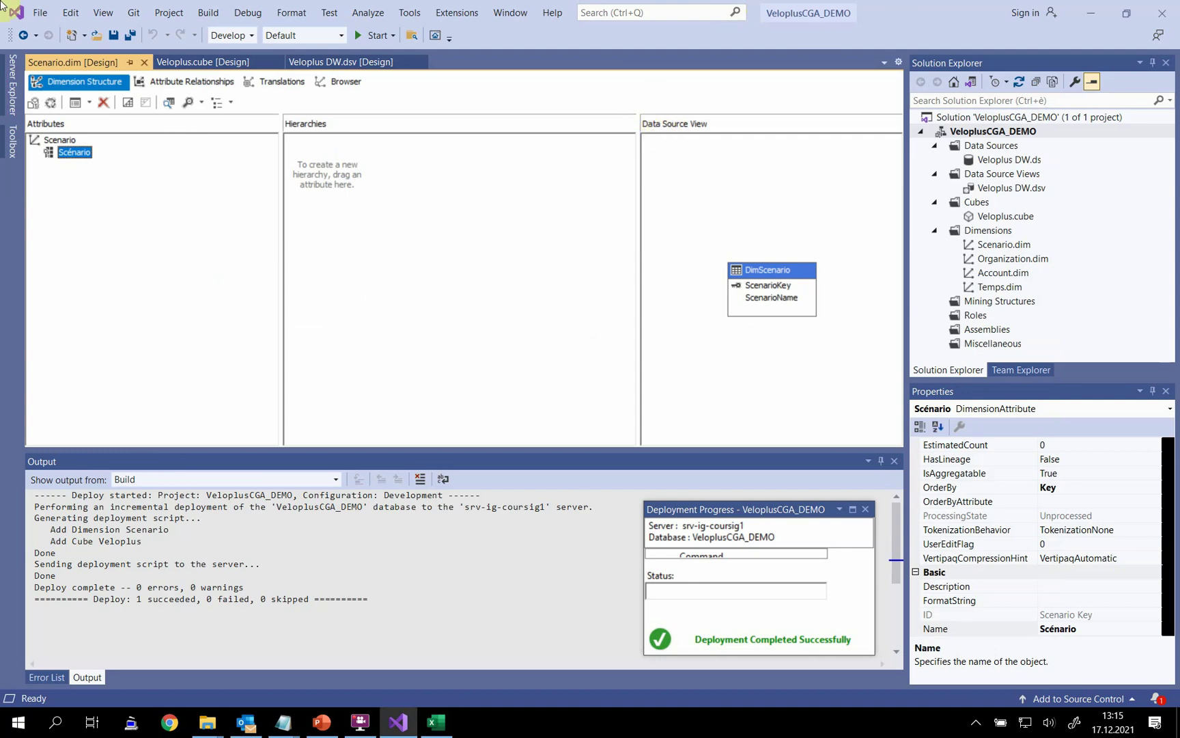
{"action": "key", "text": "alt+Tab"}
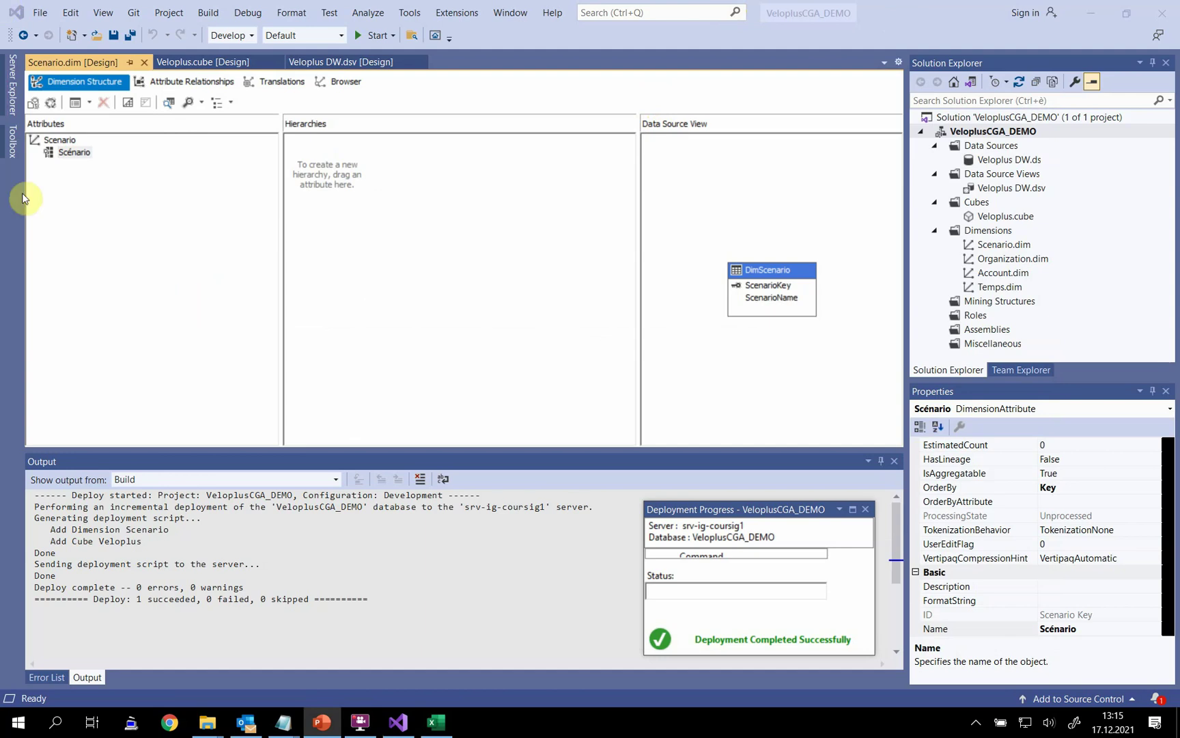
{"action": "left_click", "coordinate": [359, 87]}
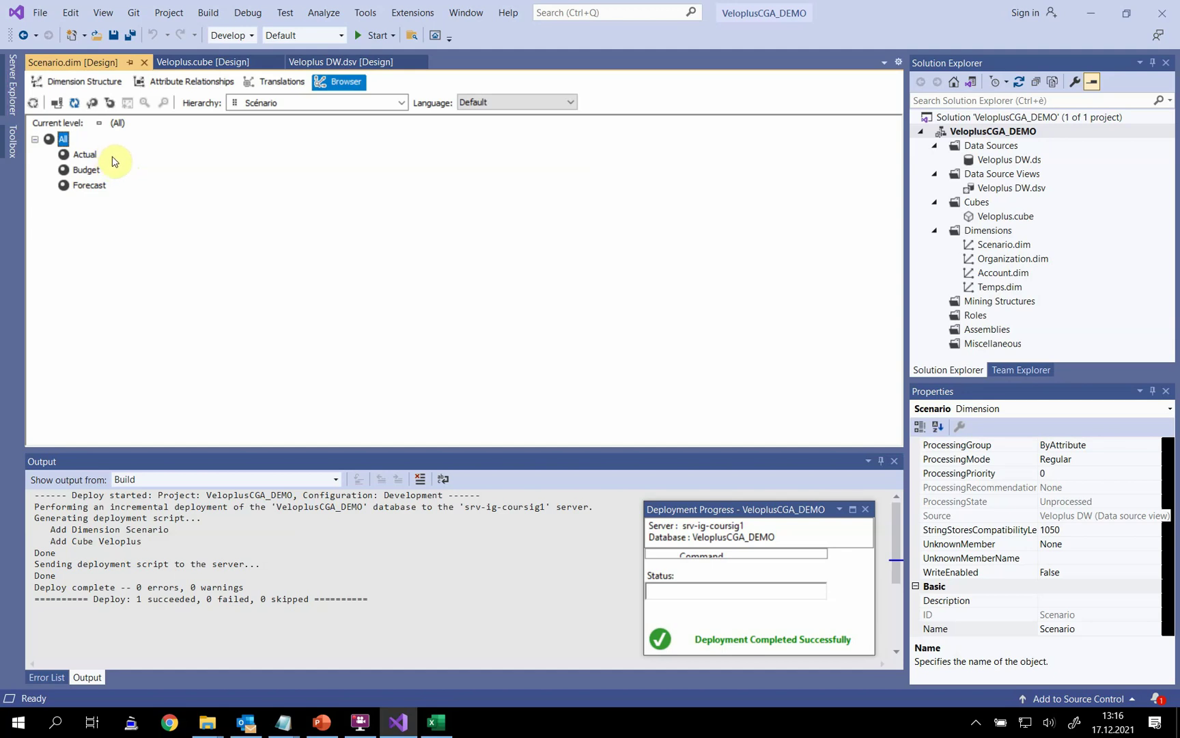
Step: Set the Scénario attribute's IsAggregatable property to False in the Scenario dimension's structure
{"action": "left_click", "coordinate": [79, 86]}
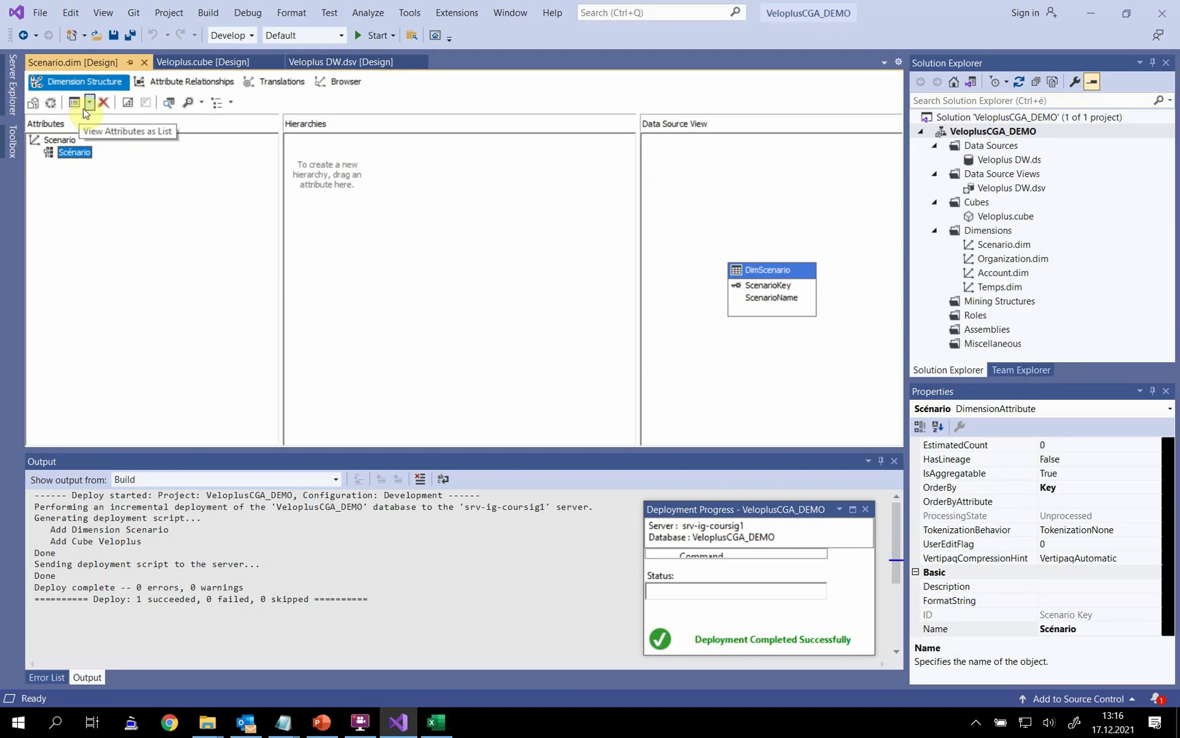
{"action": "left_click", "coordinate": [69, 156]}
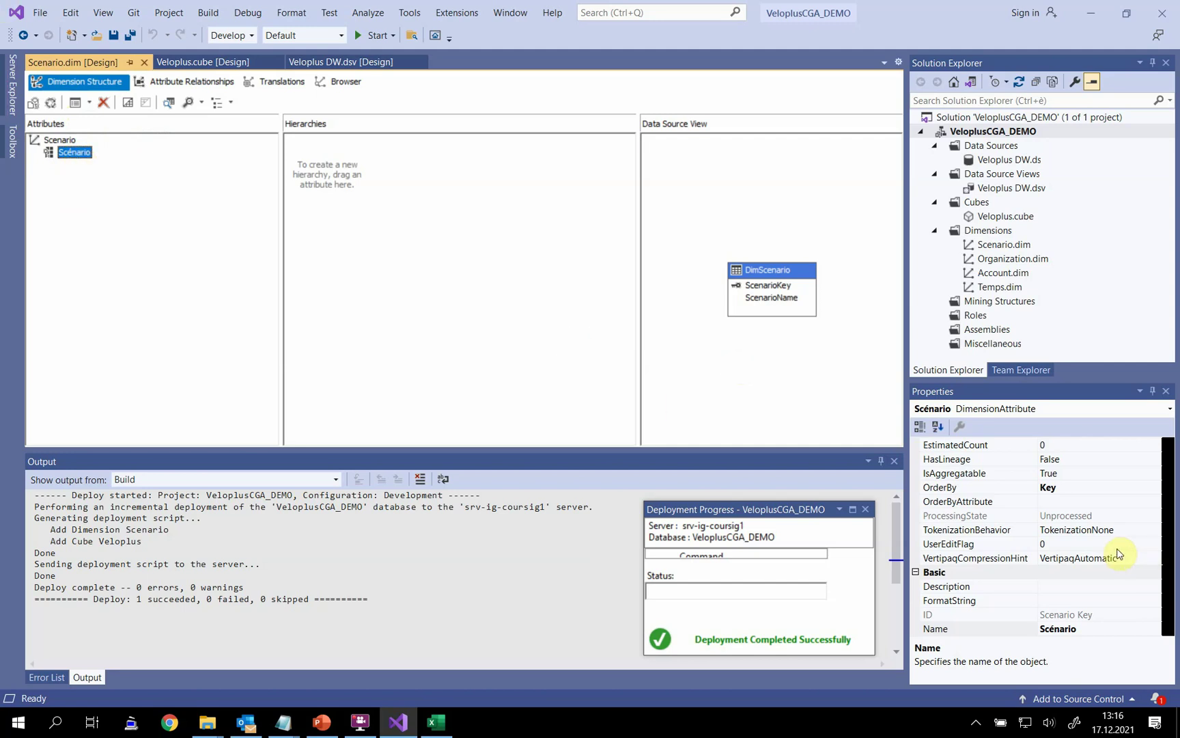
{"action": "scroll", "coordinate": [1099, 561], "scroll_direction": "up", "scroll_amount": 4}
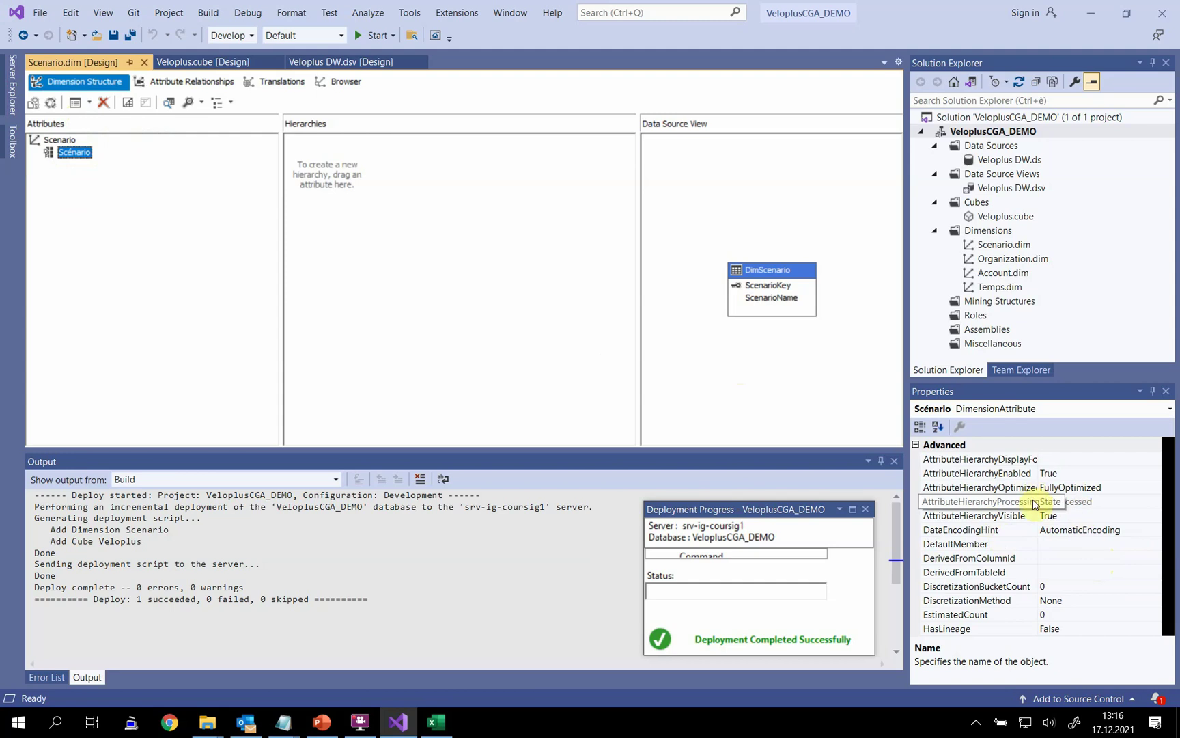
{"action": "scroll", "coordinate": [1082, 517], "scroll_direction": "down", "scroll_amount": 2}
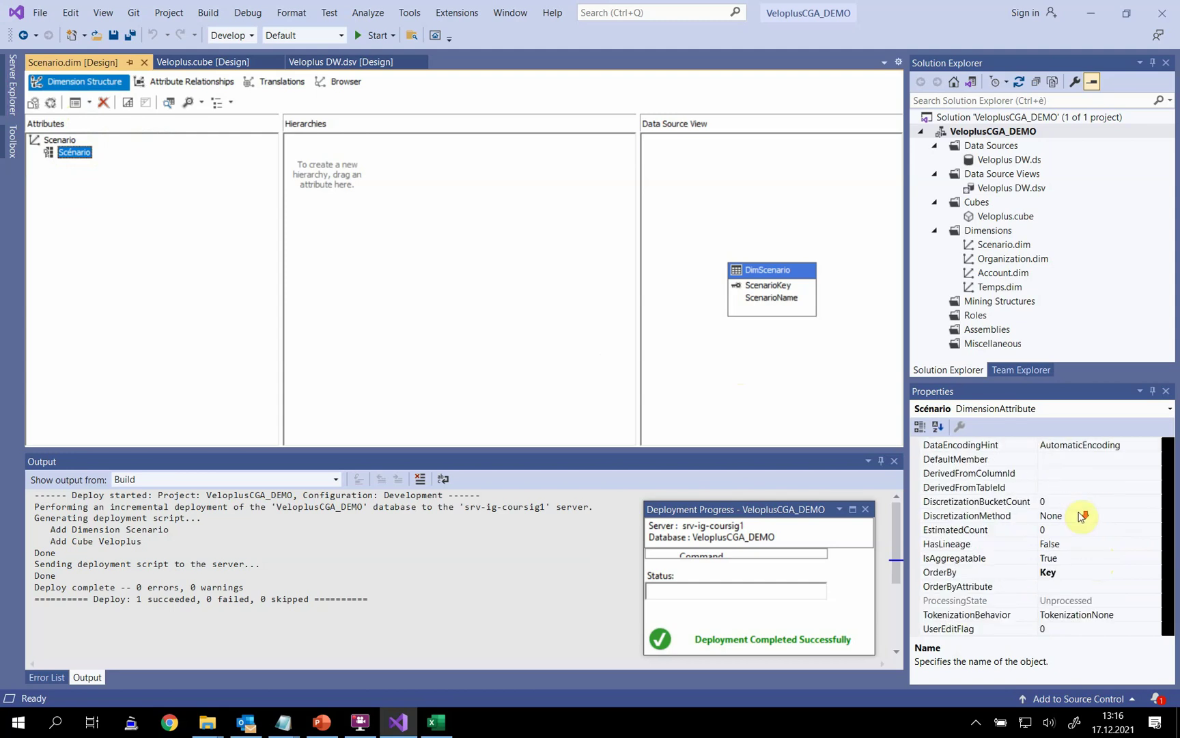
{"action": "left_click", "coordinate": [997, 559]}
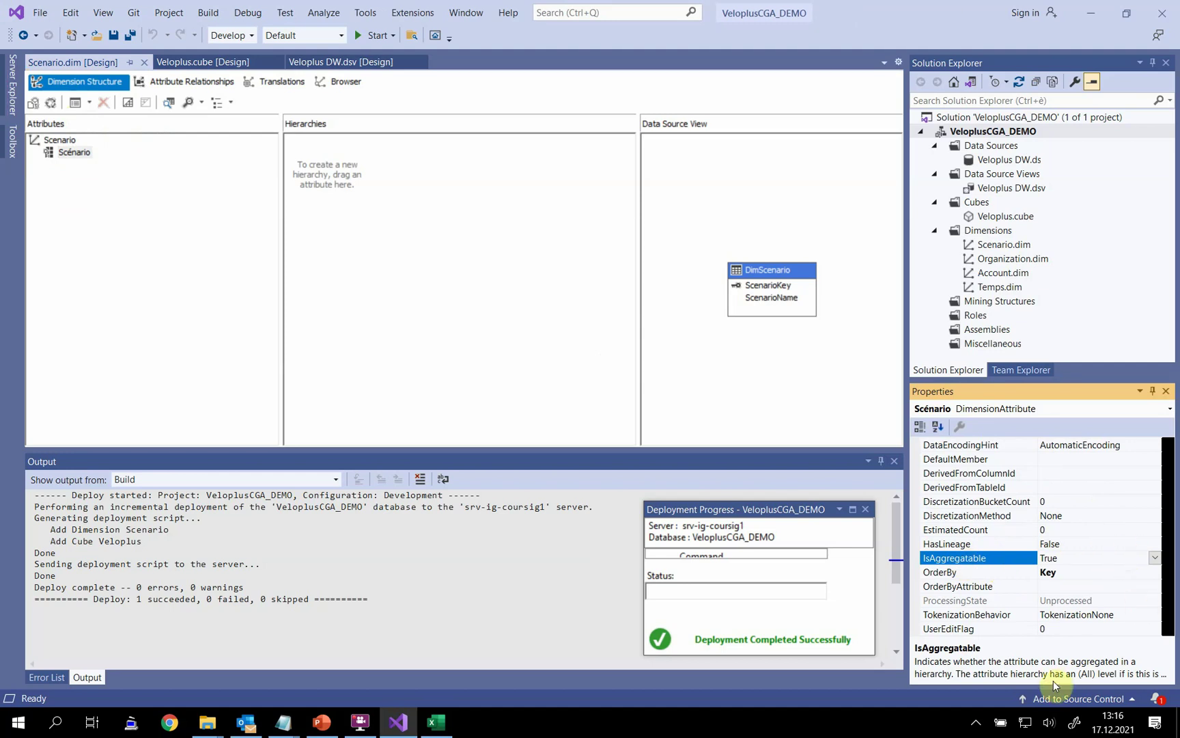
{"action": "left_click", "coordinate": [1154, 558]}
{"action": "left_click", "coordinate": [1052, 586]}
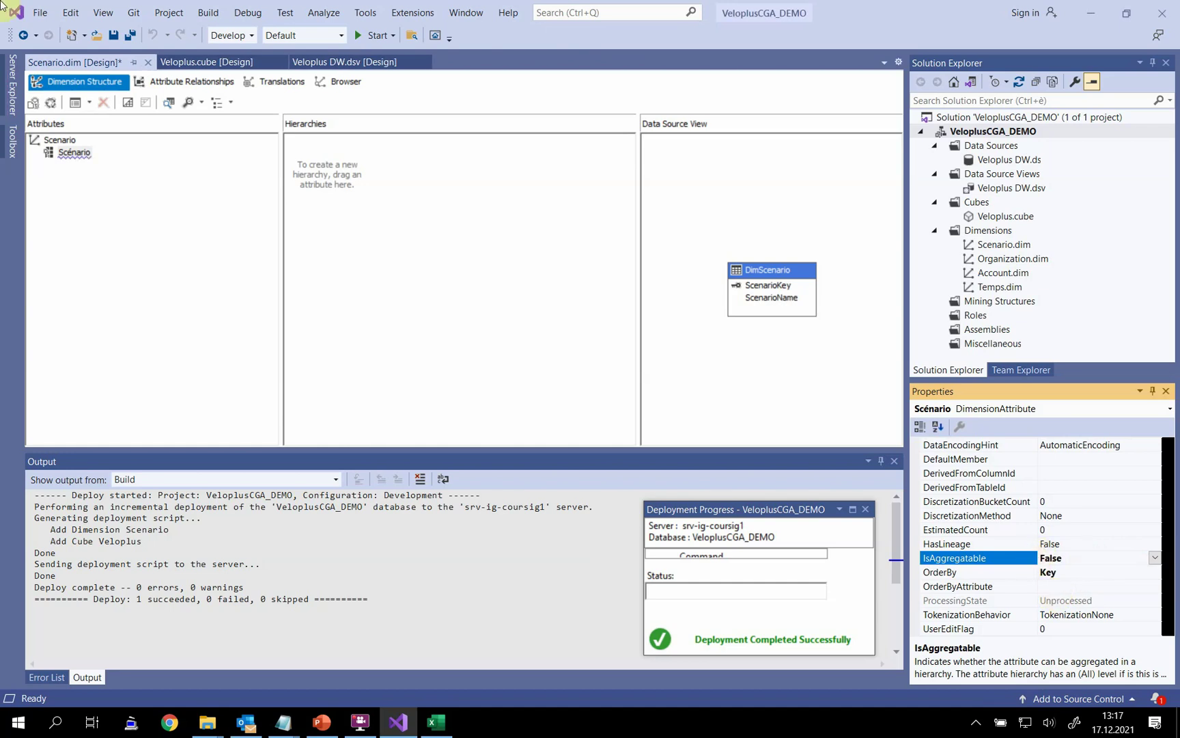
{"action": "key", "text": "alt+Tab"}
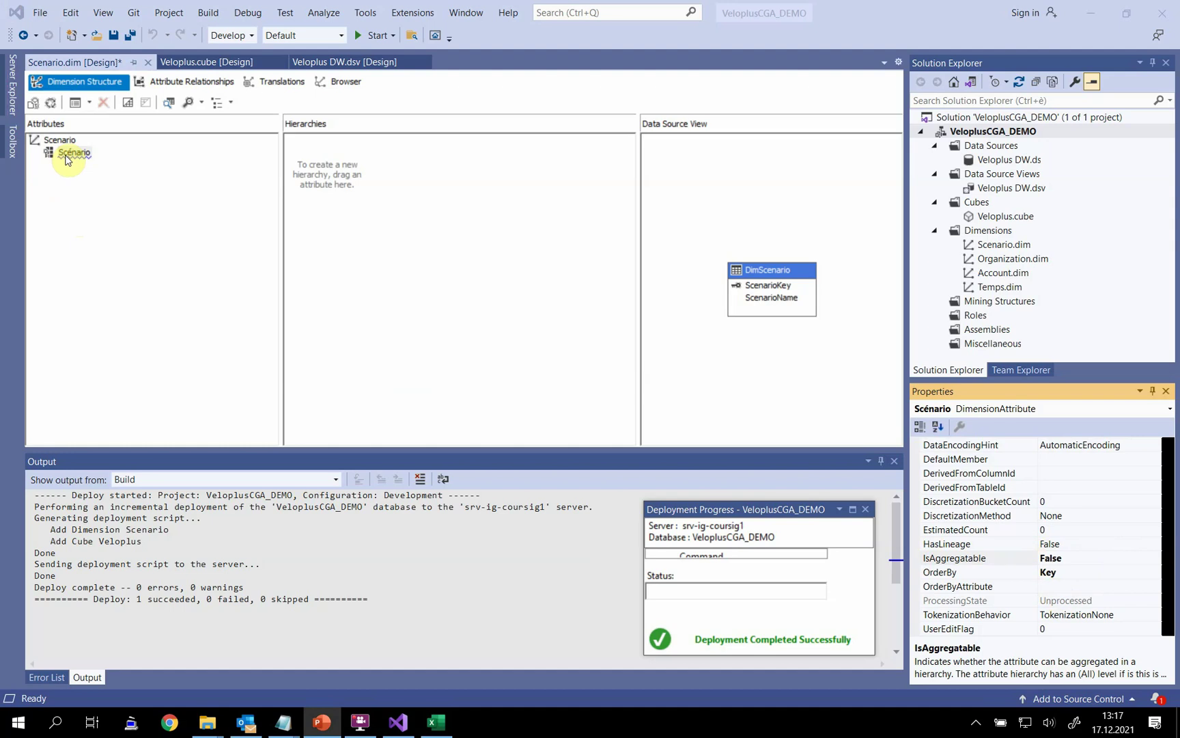
Step: Choose the Actual member under All as the Scénario attribute's DefaultMember
{"action": "left_click", "coordinate": [136, 201]}
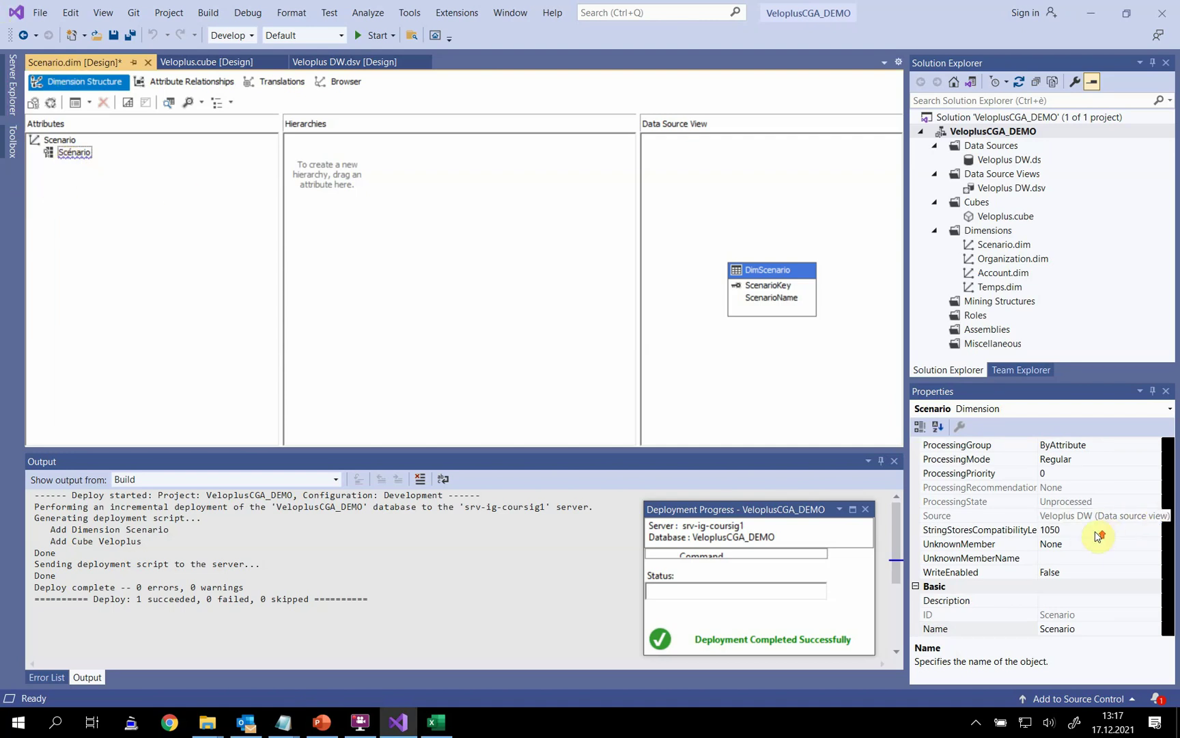
{"action": "scroll", "coordinate": [1098, 535], "scroll_direction": "up", "scroll_amount": 3}
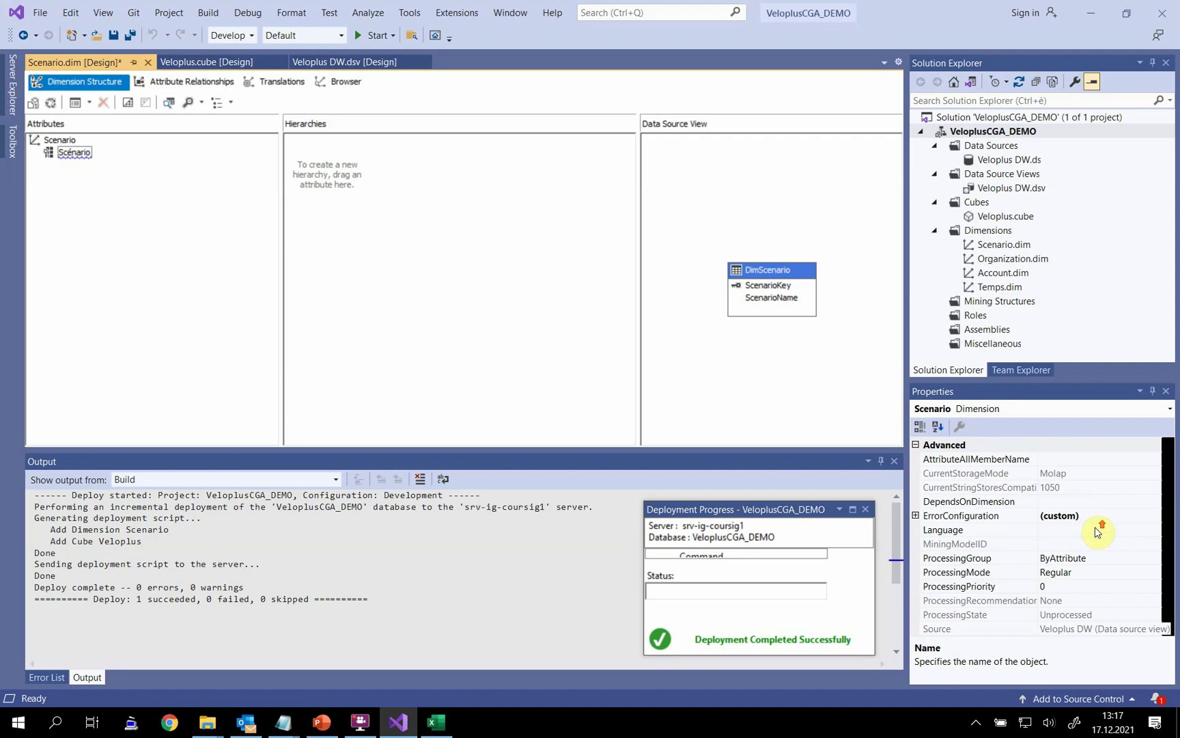
{"action": "scroll", "coordinate": [1097, 530], "scroll_direction": "down", "scroll_amount": 5}
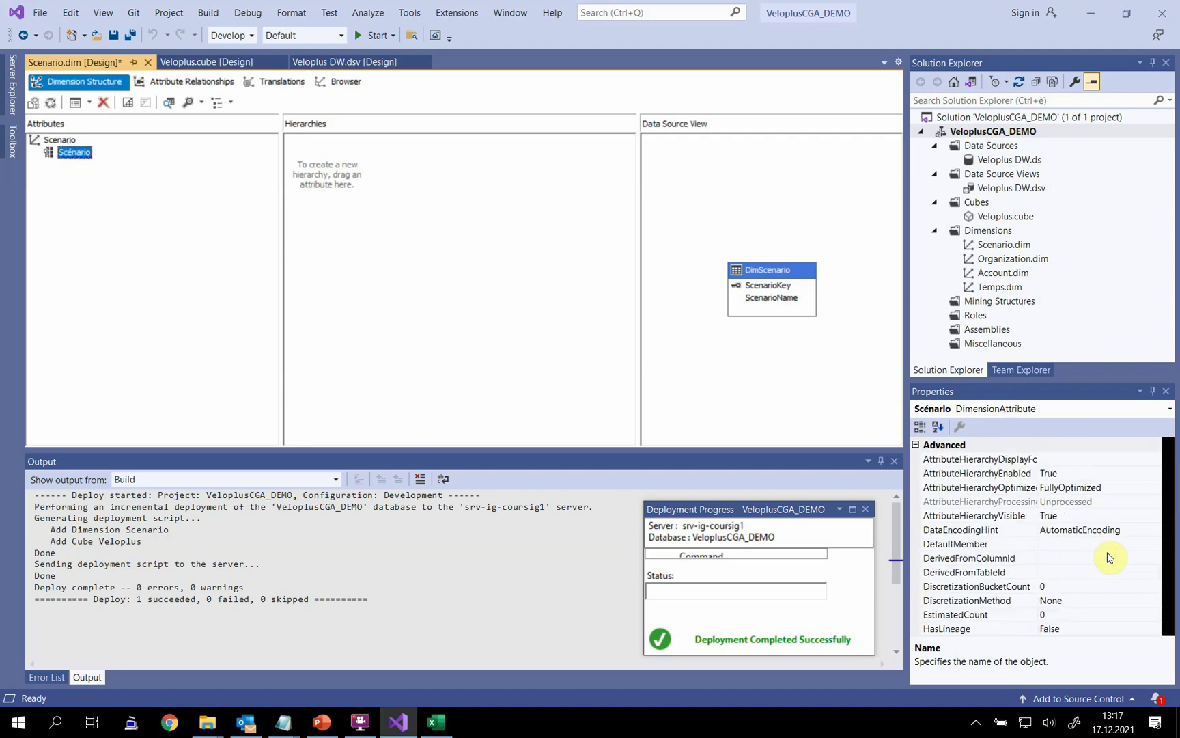
{"action": "left_click", "coordinate": [1046, 544]}
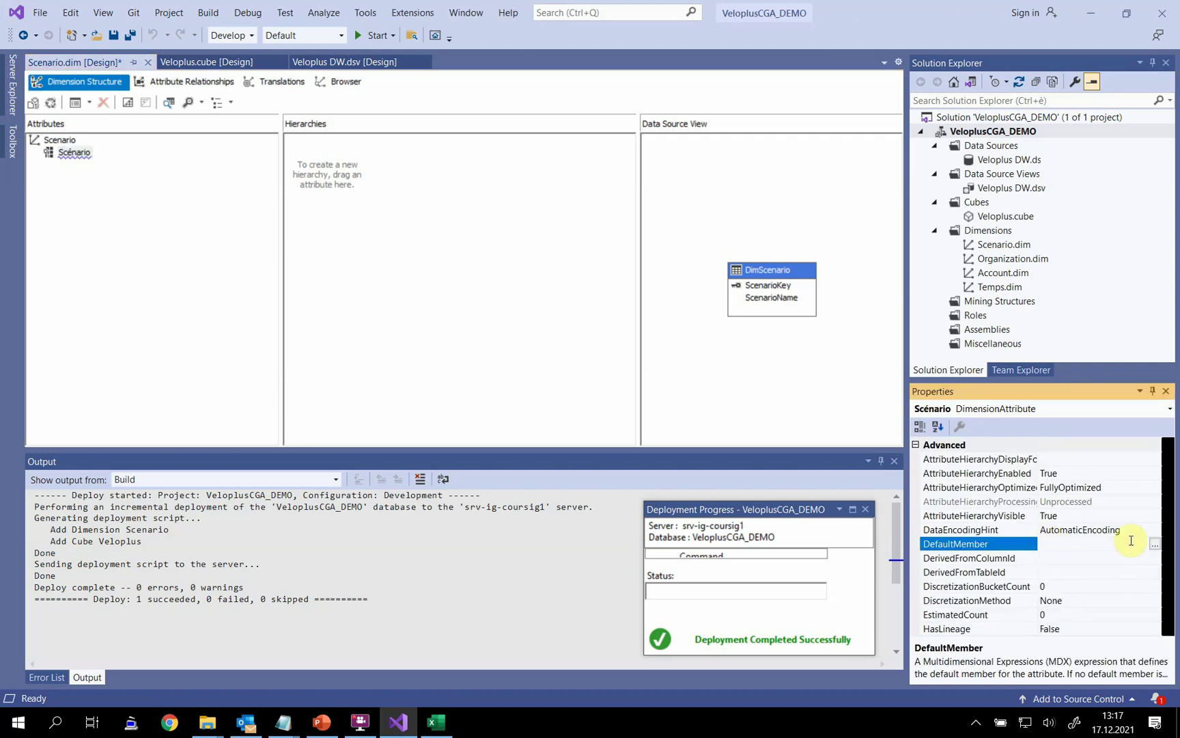
{"action": "left_click", "coordinate": [1153, 544]}
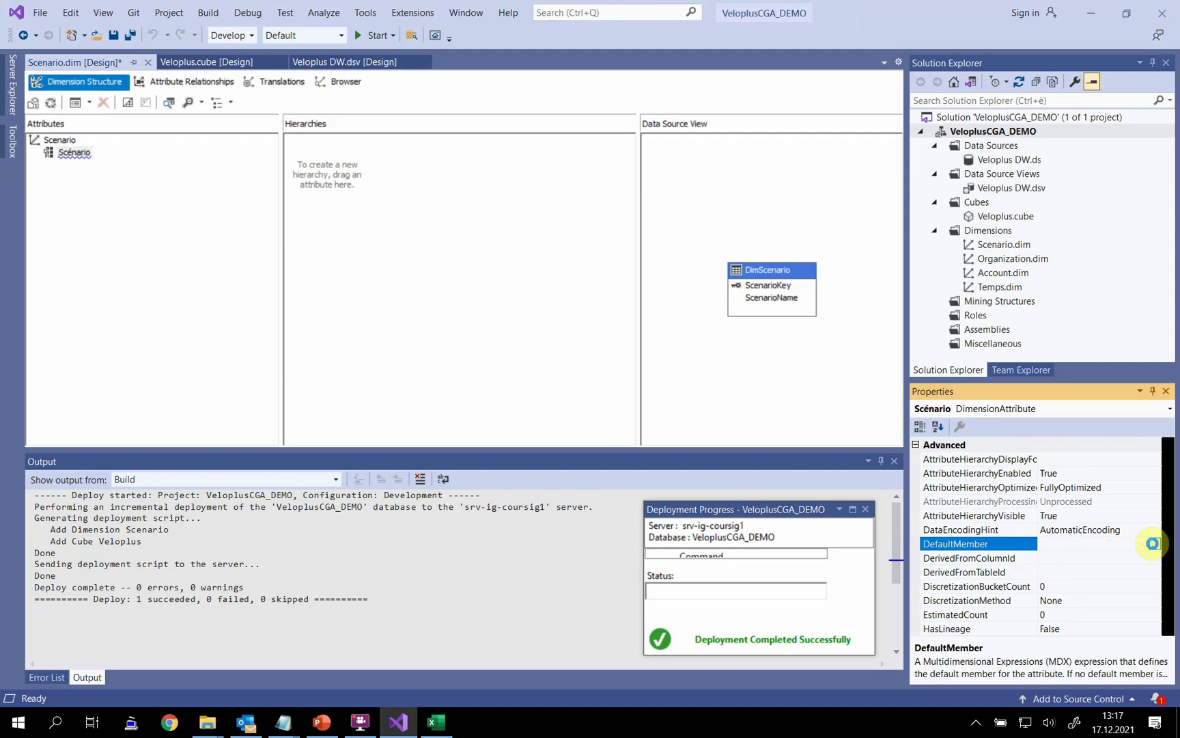
{"action": "left_click", "coordinate": [437, 244]}
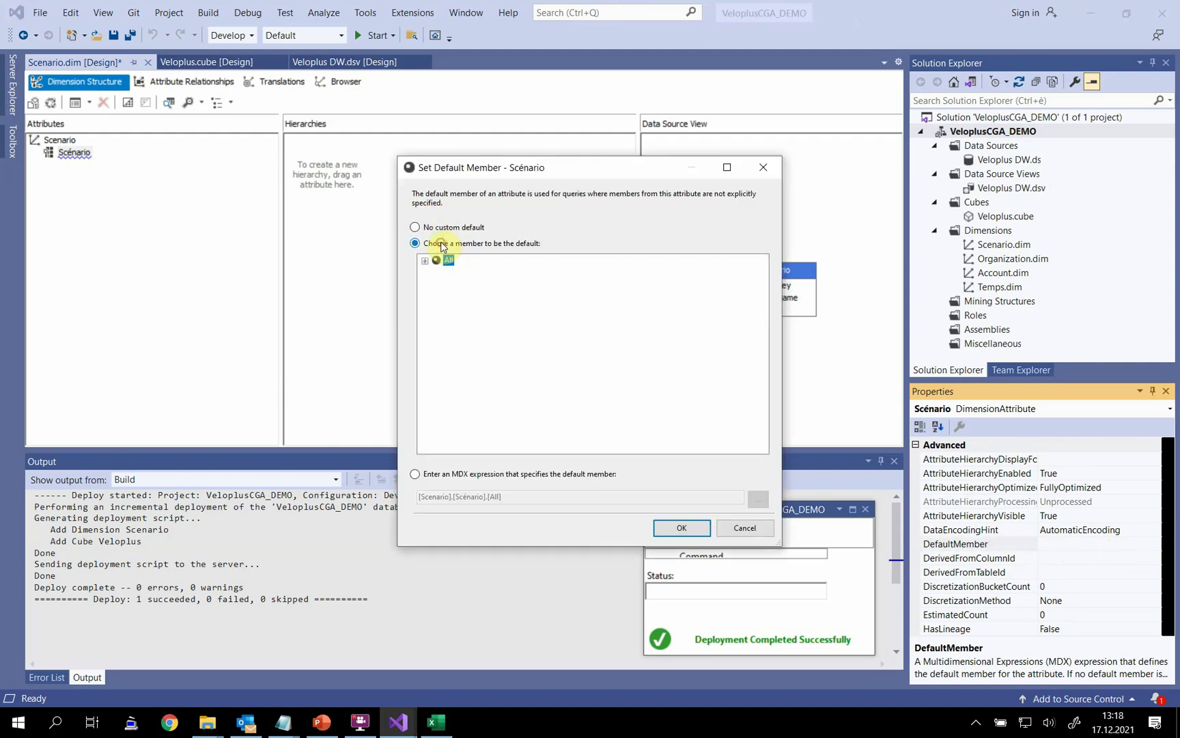
{"action": "left_click", "coordinate": [426, 261]}
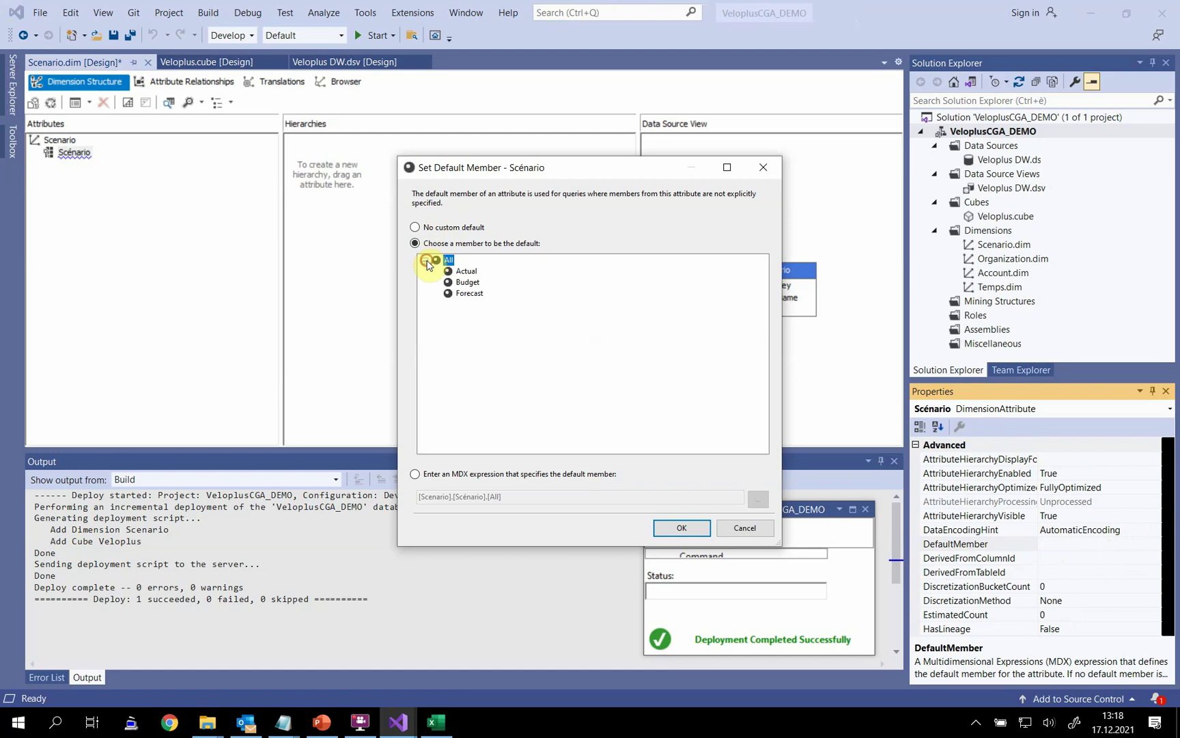
{"action": "left_click", "coordinate": [464, 272]}
{"action": "left_click", "coordinate": [673, 529]}
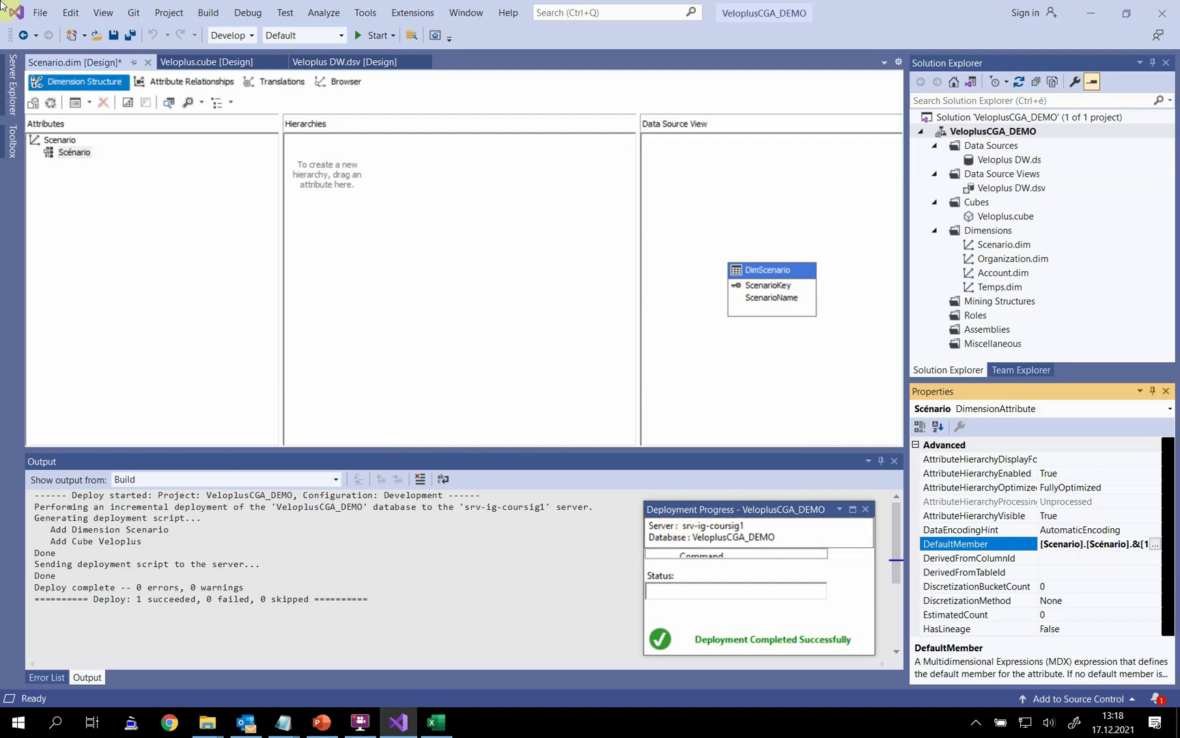
{"action": "key", "text": "alt+Tab"}
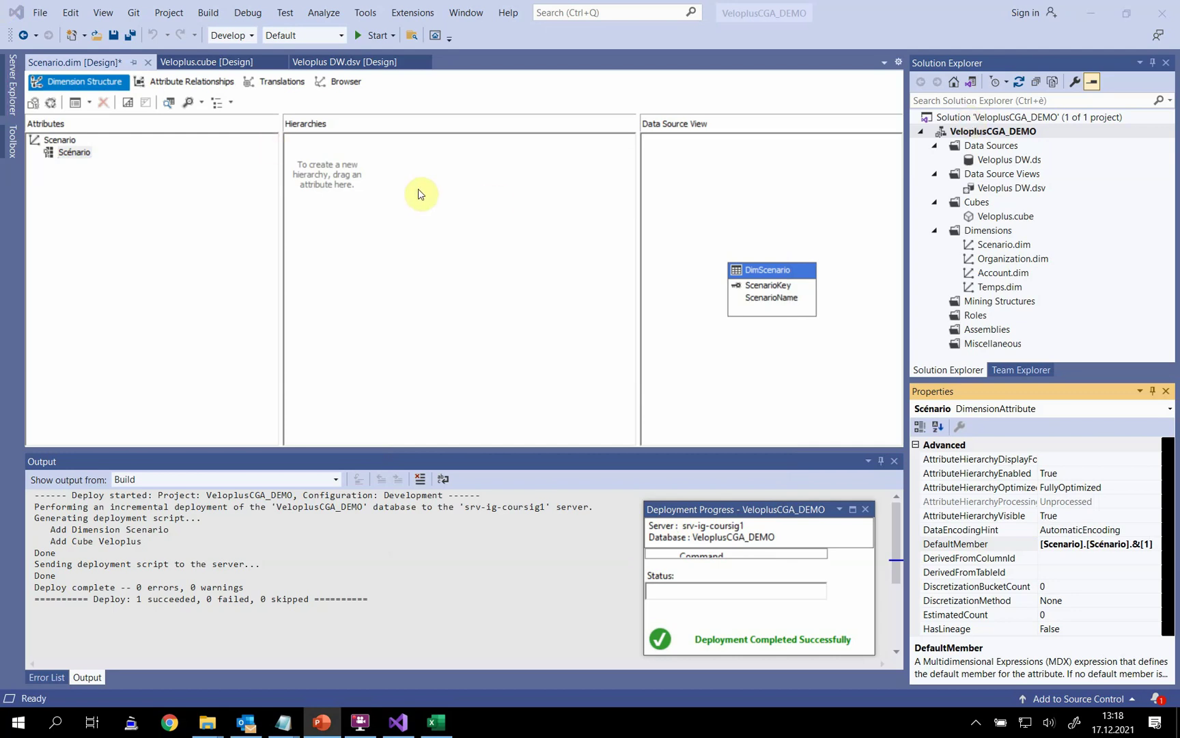
Step: Process the Scenario dimension with Process Update, deploying the project first and overwriting the server database, and close the processing dialogs
{"action": "left_click", "coordinate": [51, 103]}
{"action": "left_click", "coordinate": [672, 387]}
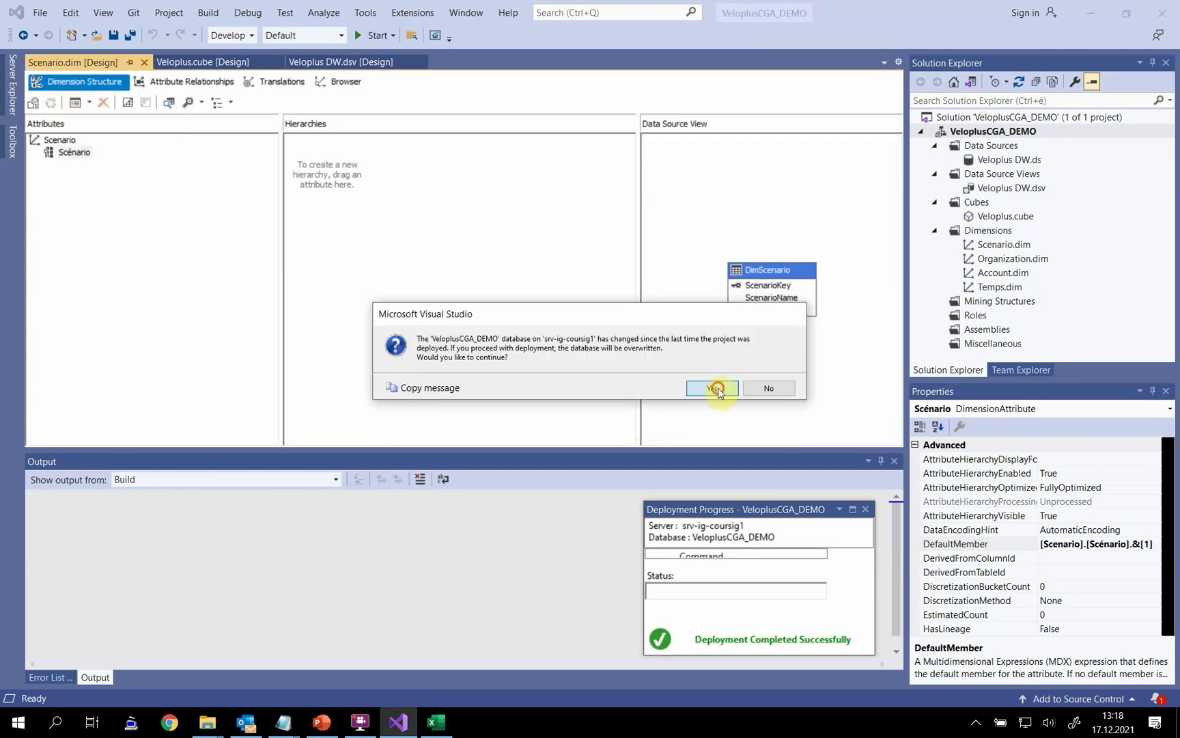
{"action": "left_click", "coordinate": [709, 388]}
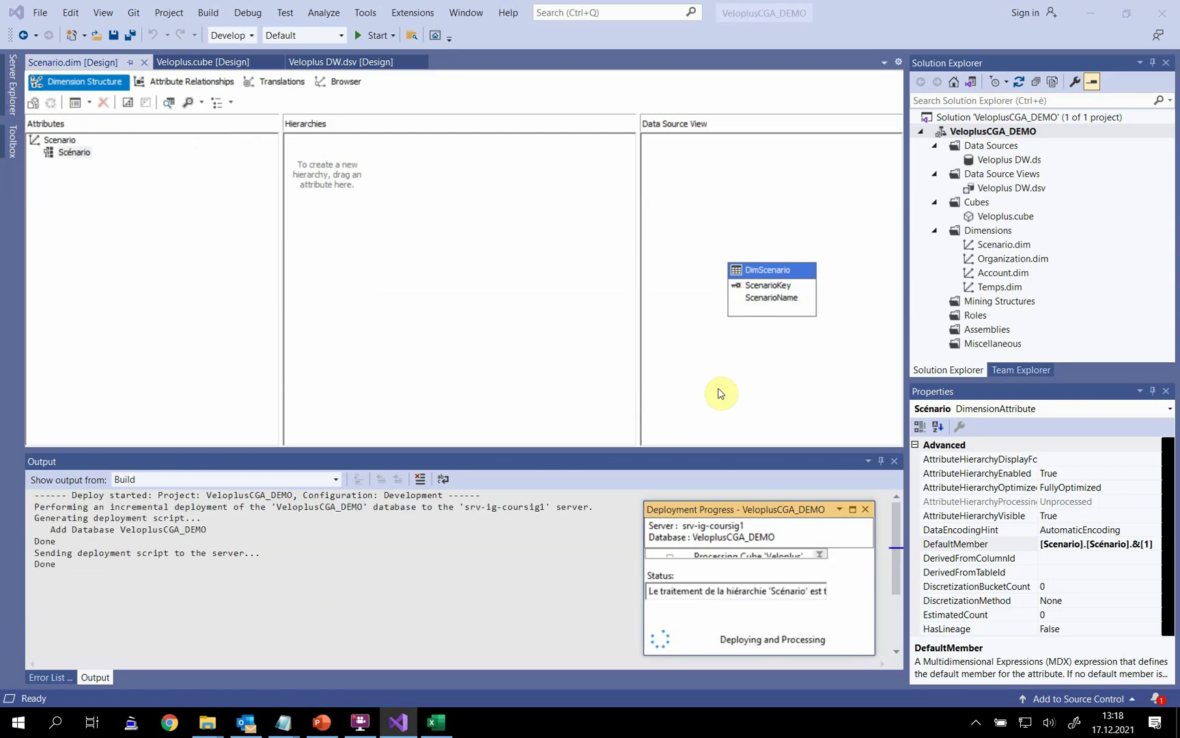
{"action": "left_click", "coordinate": [719, 537]}
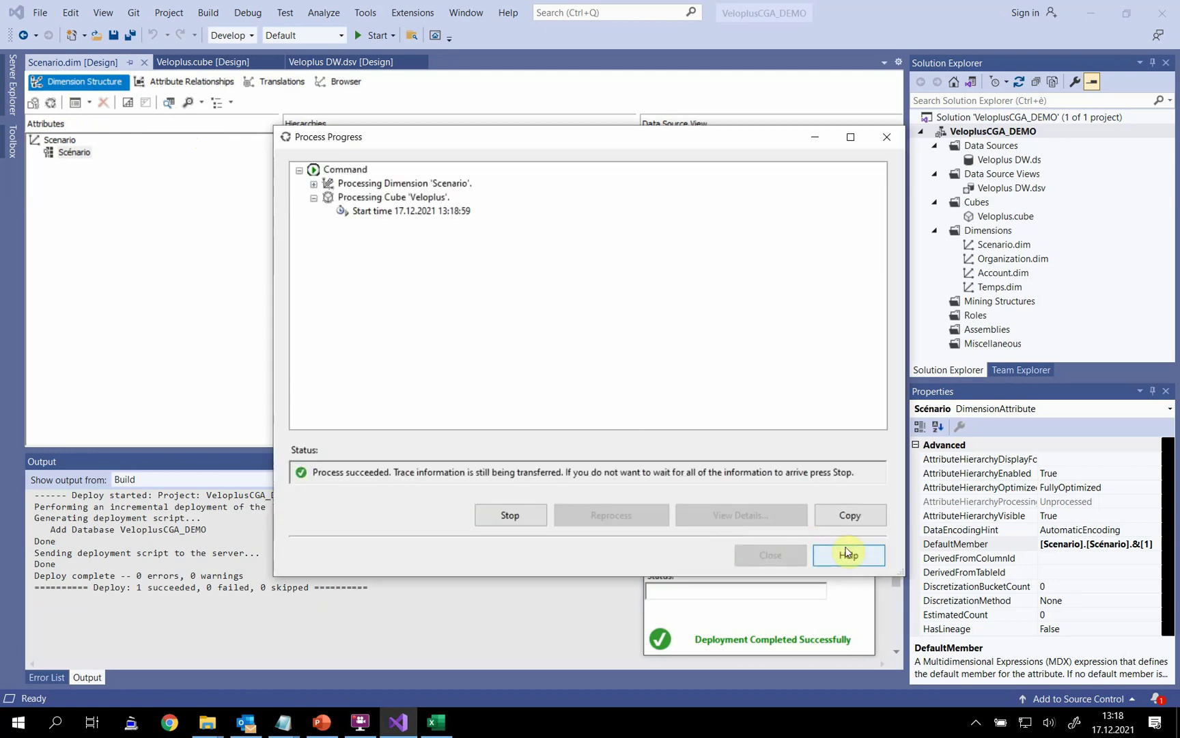
{"action": "left_click", "coordinate": [785, 559]}
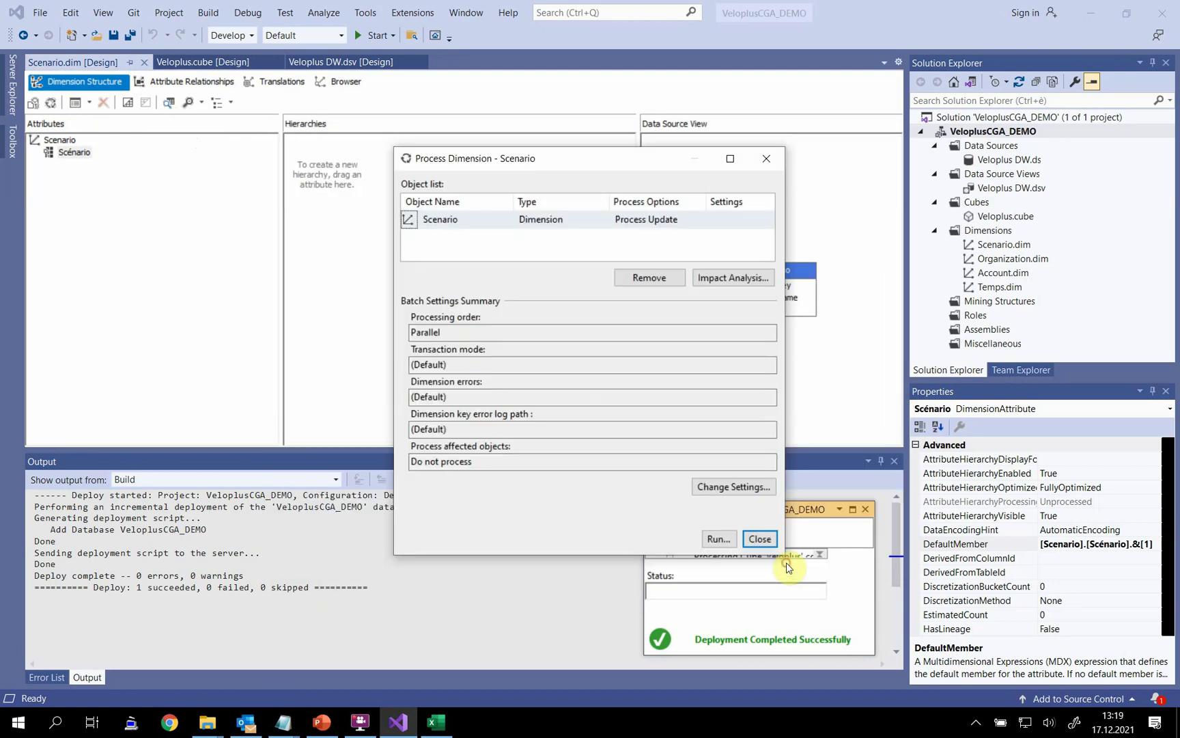
{"action": "left_click", "coordinate": [760, 539]}
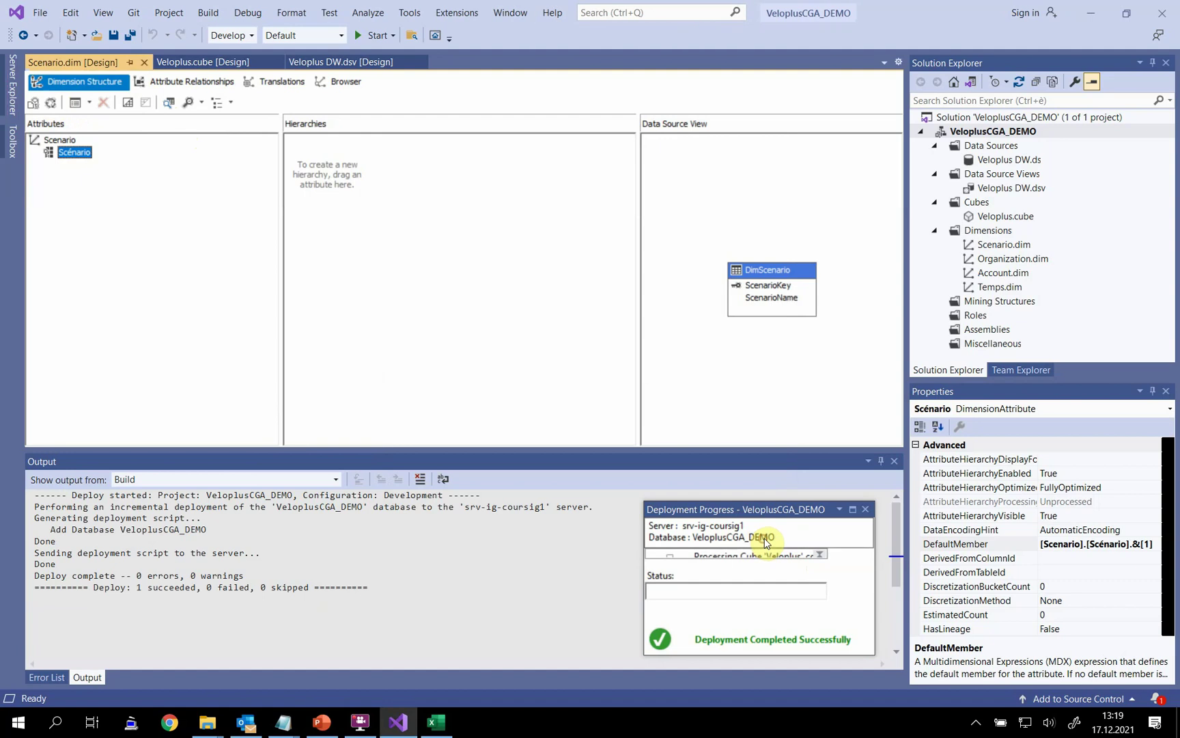
Step: Switch to Excel, refresh the PivotTable, and remove Scénario from its rows to check the default Amount
{"action": "left_click", "coordinate": [431, 730]}
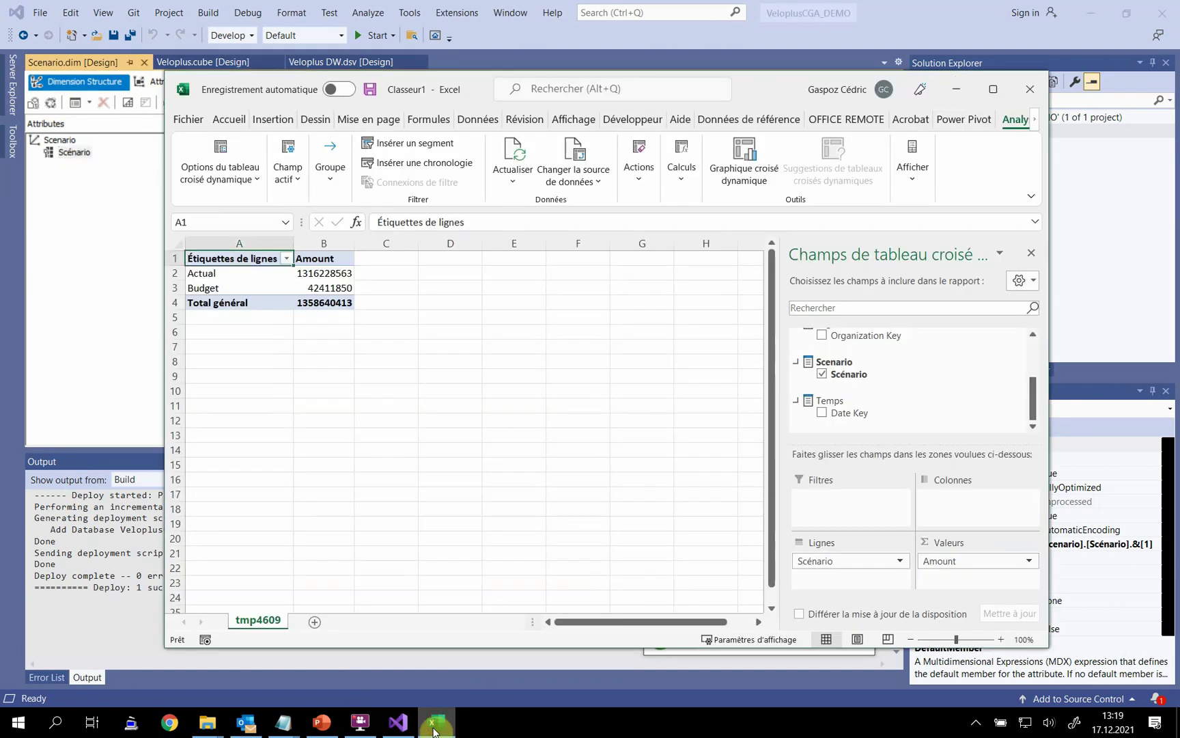
{"action": "left_click", "coordinate": [515, 147]}
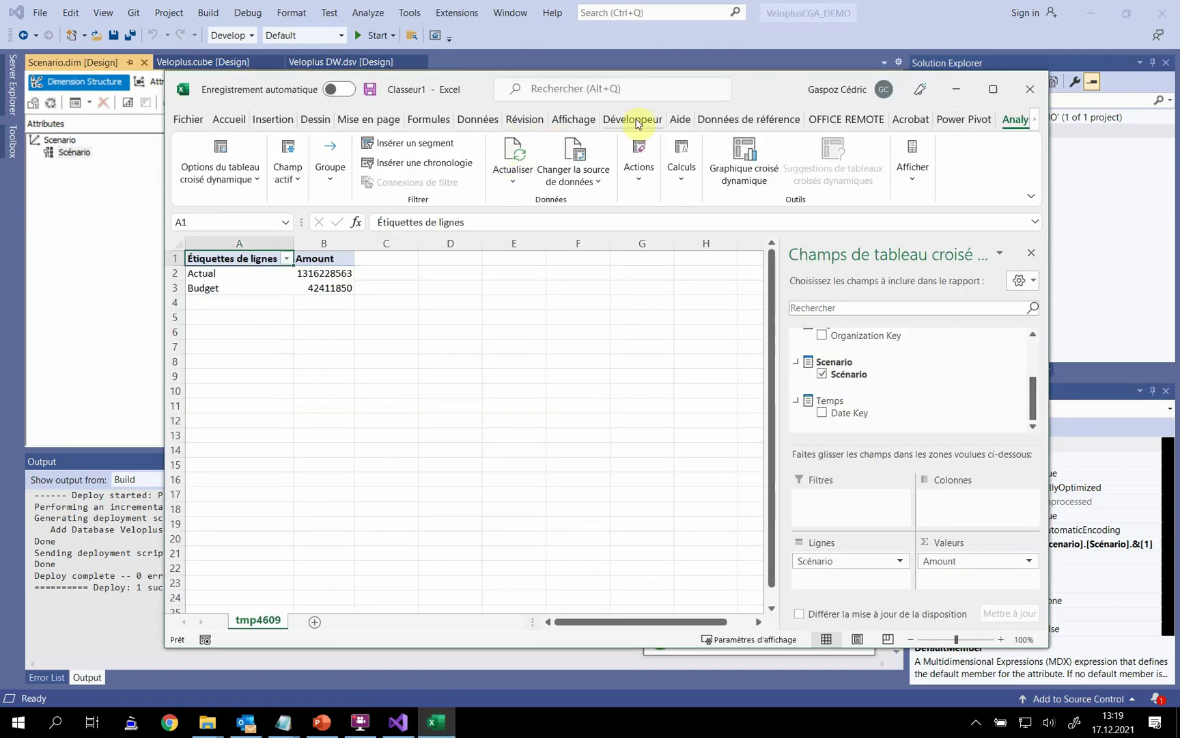
{"action": "left_click_drag", "start_coordinate": [760, 93], "coordinate": [680, 63]}
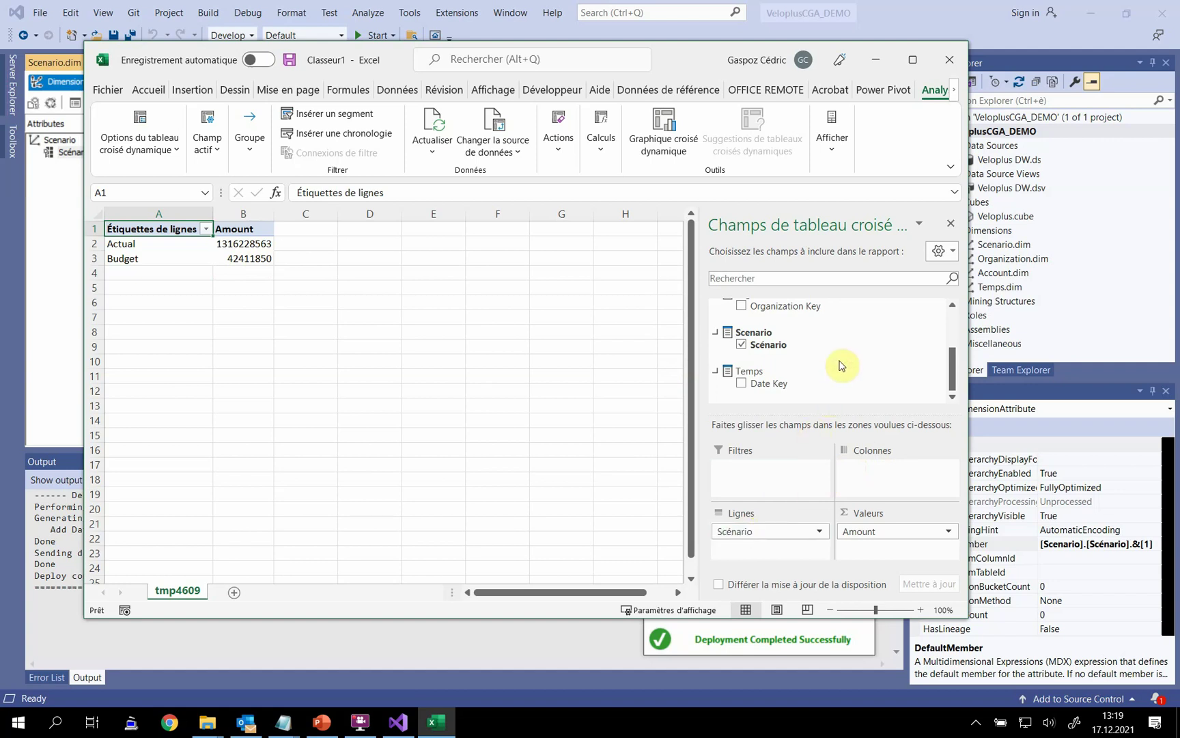
{"action": "left_click_drag", "start_coordinate": [757, 531], "coordinate": [841, 366]}
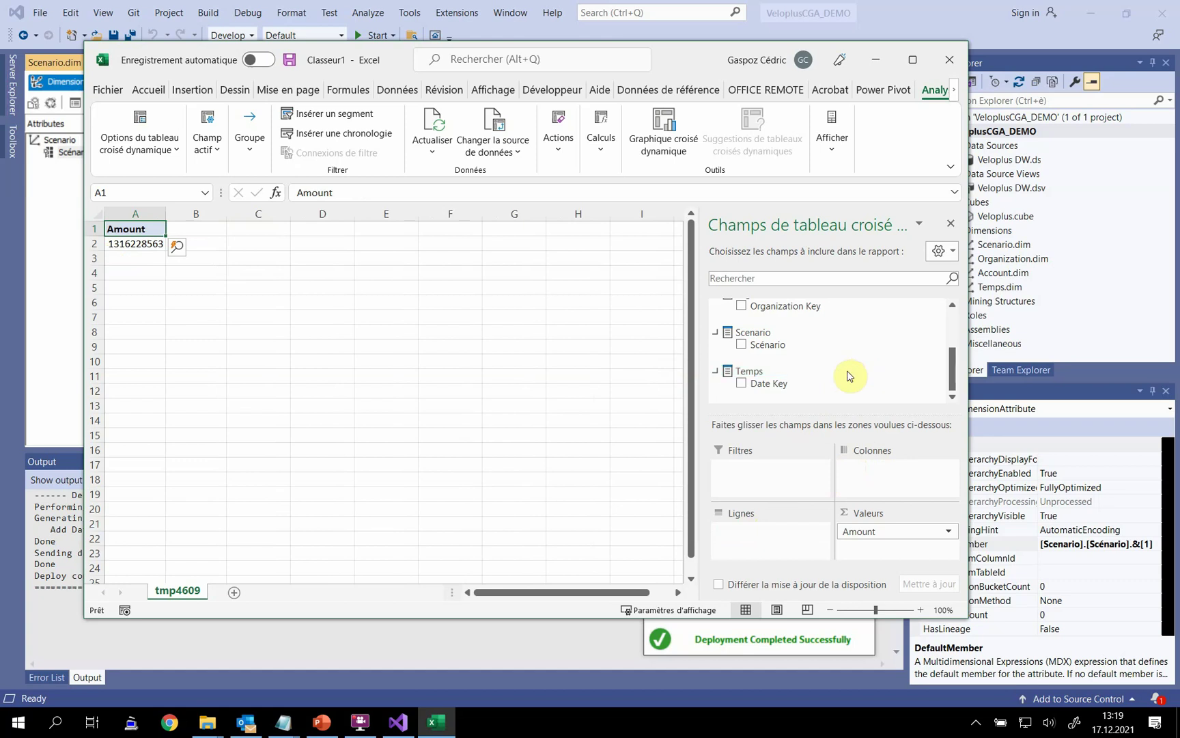
{"action": "left_click", "coordinate": [136, 254]}
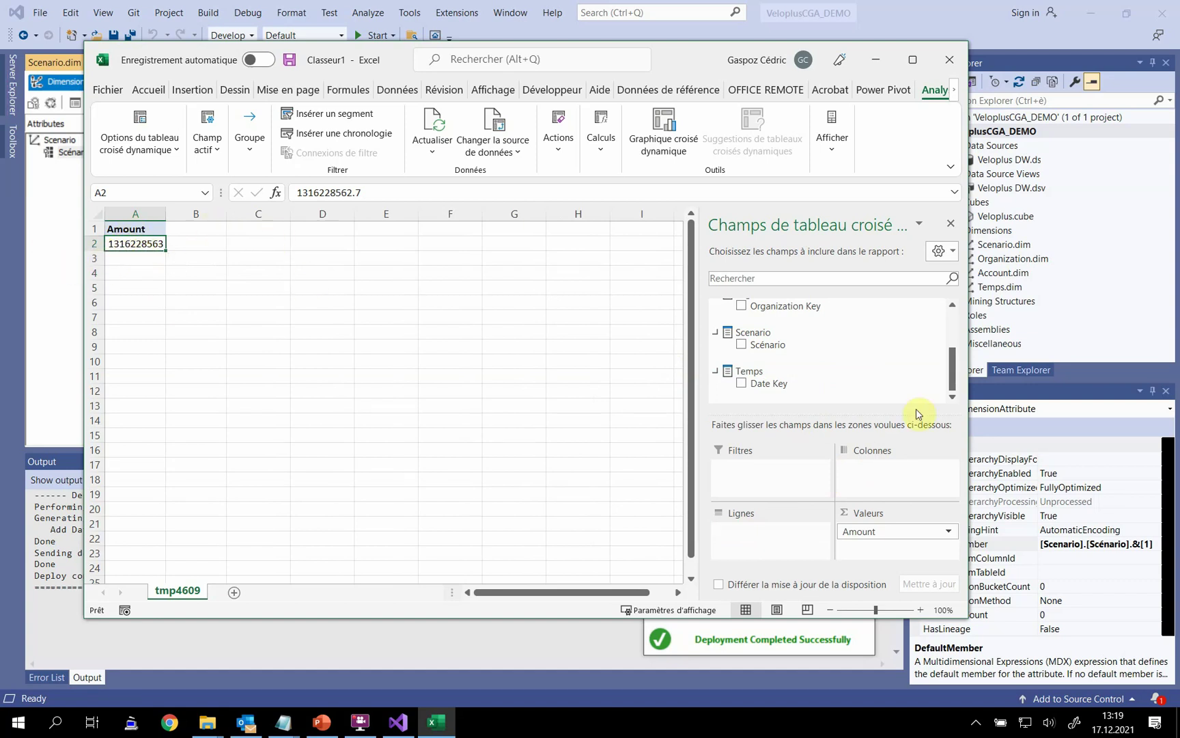
Step: Add Scénario to the PivotTable rows to compare the Amount per scenario, and remove it again
{"action": "left_click_drag", "start_coordinate": [951, 369], "coordinate": [950, 311]}
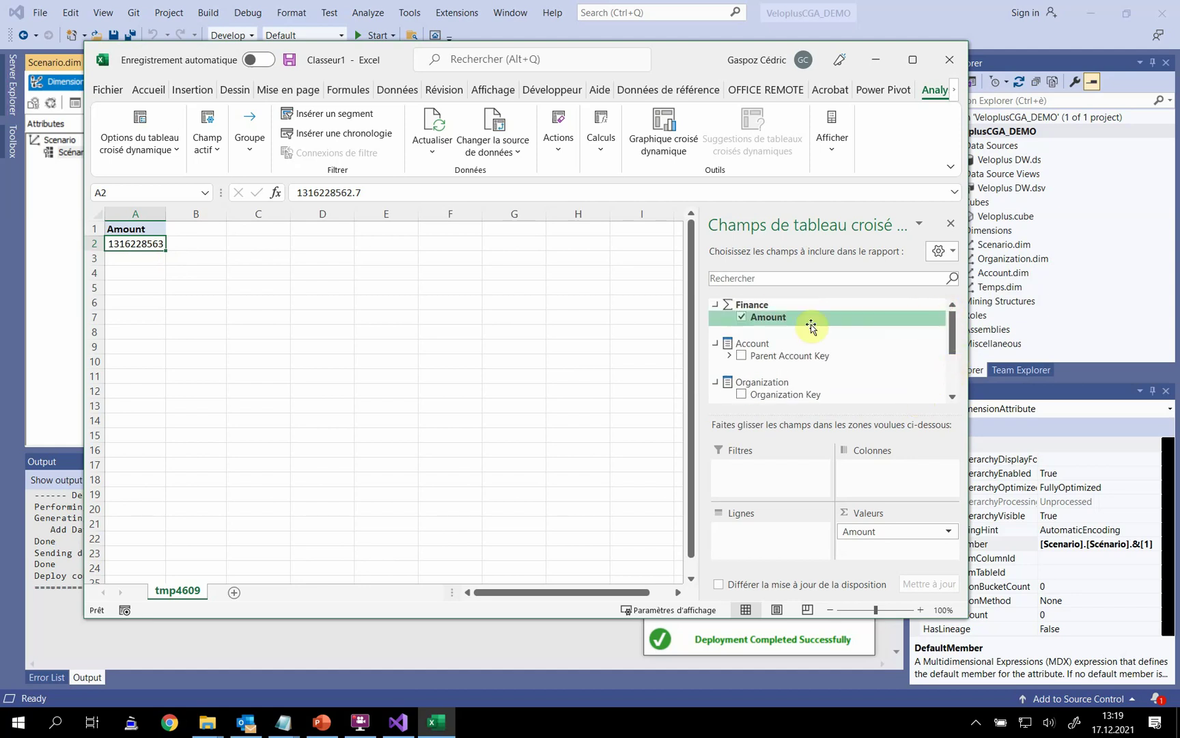
{"action": "left_click_drag", "start_coordinate": [952, 334], "coordinate": [952, 358]}
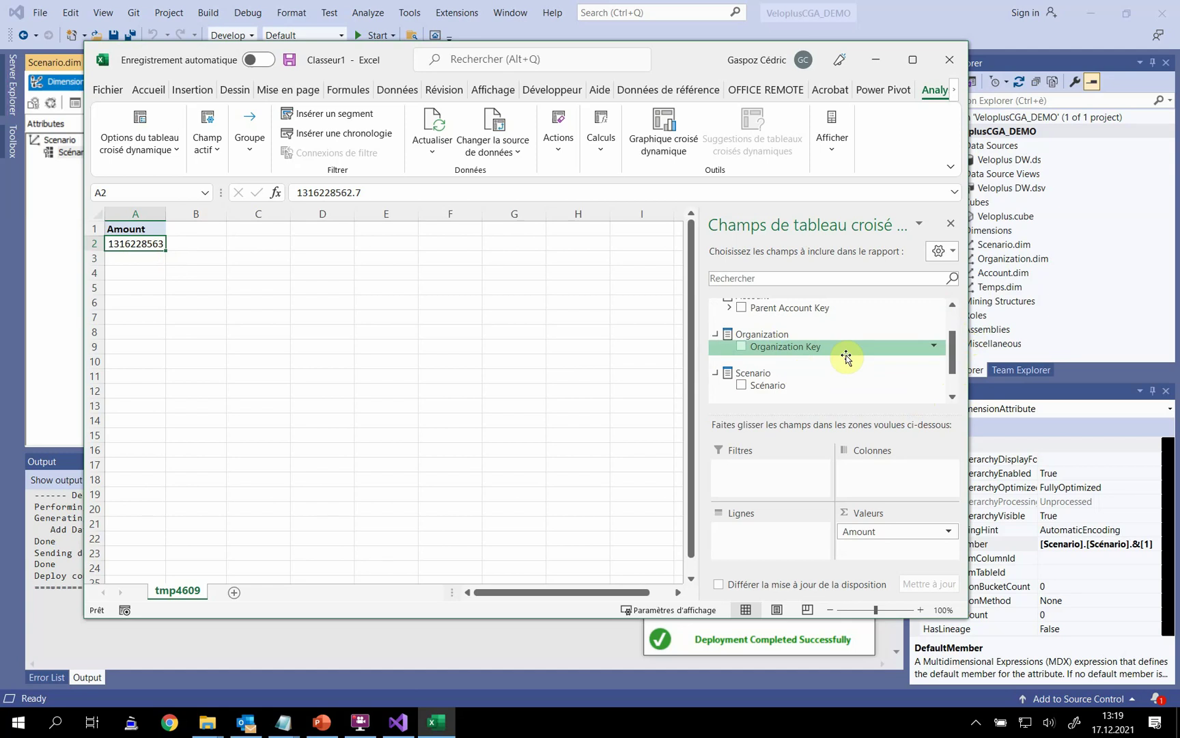
{"action": "left_click", "coordinate": [742, 386]}
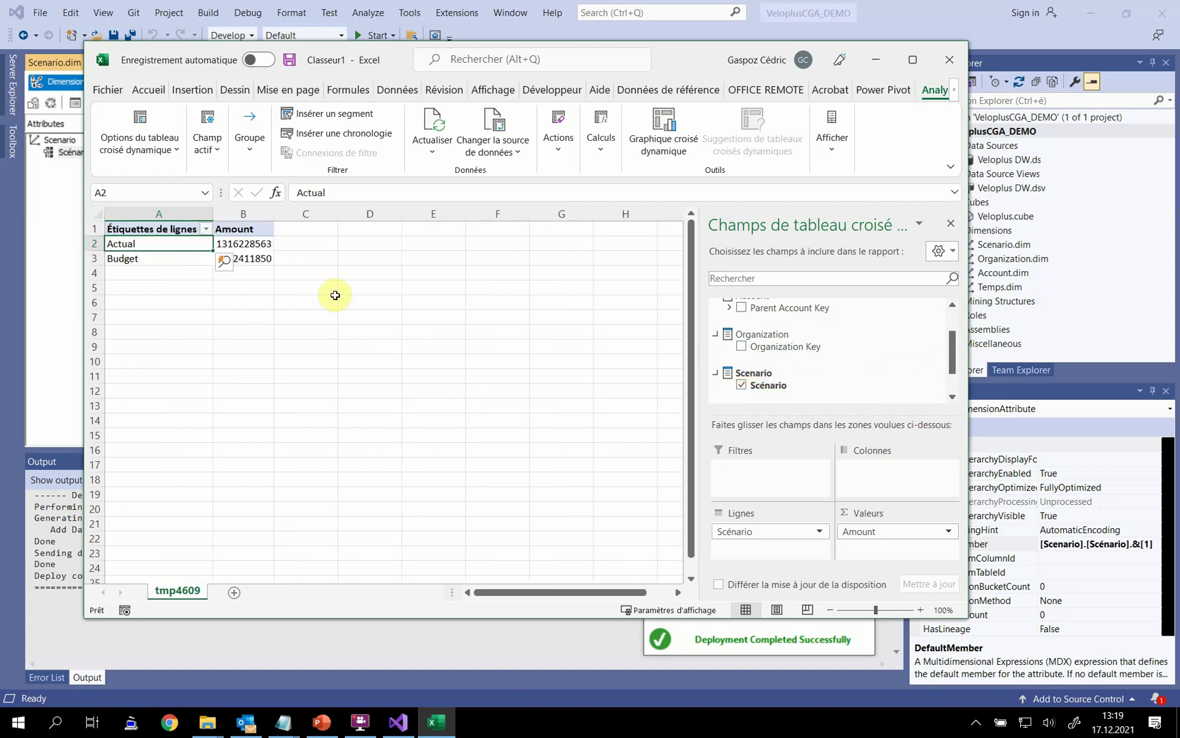
{"action": "mouse_move", "coordinate": [267, 251]}
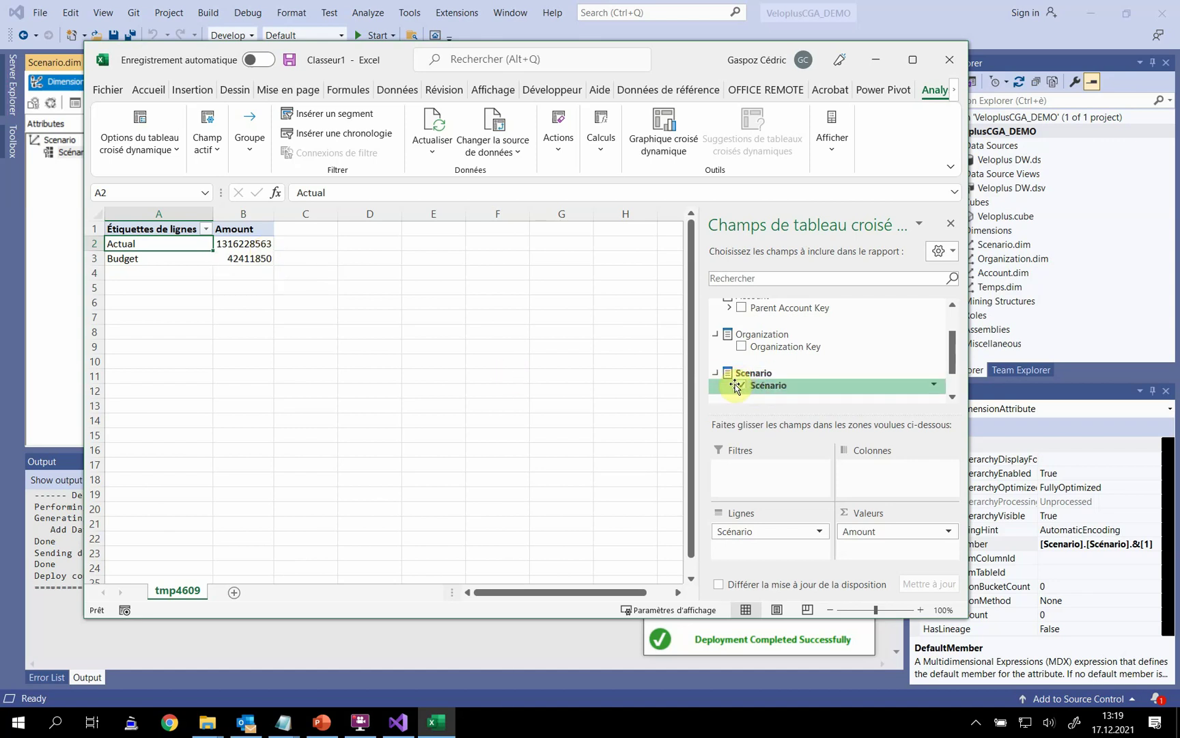
{"action": "left_click_drag", "start_coordinate": [744, 530], "coordinate": [811, 334]}
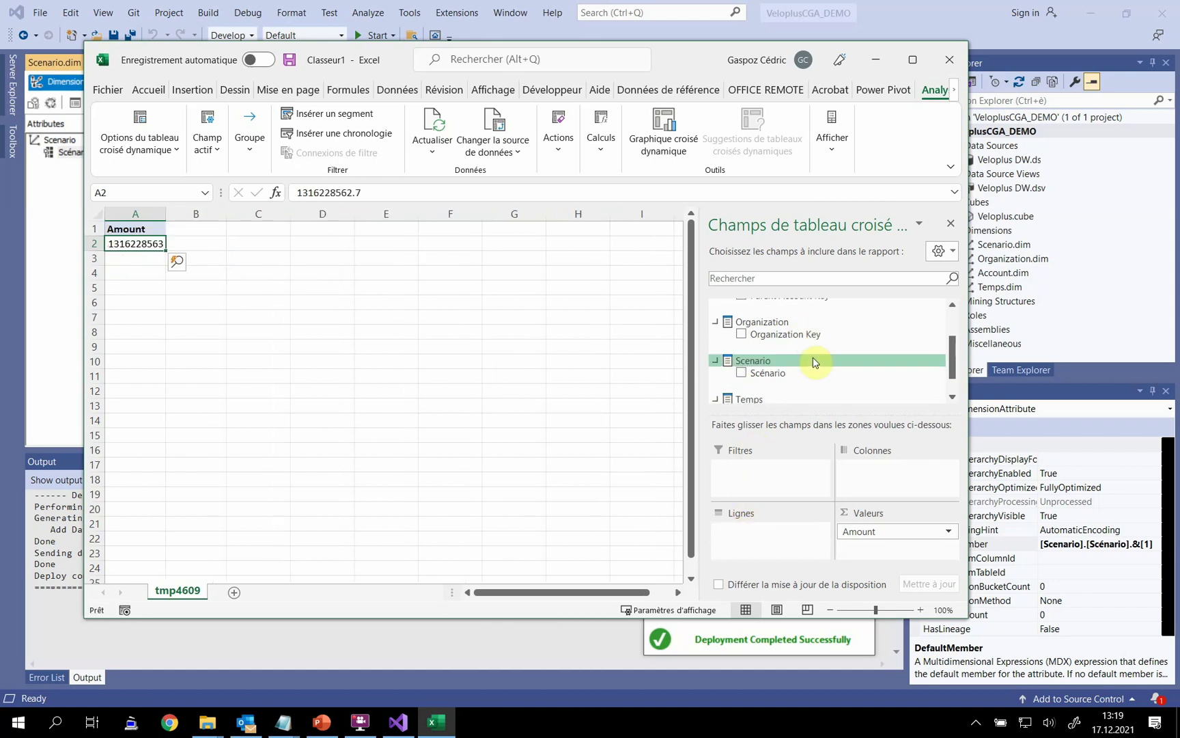
Step: Add Organization Key to the PivotTable rows and check the Amounts by organization against the grand total
{"action": "mouse_move", "coordinate": [117, 244]}
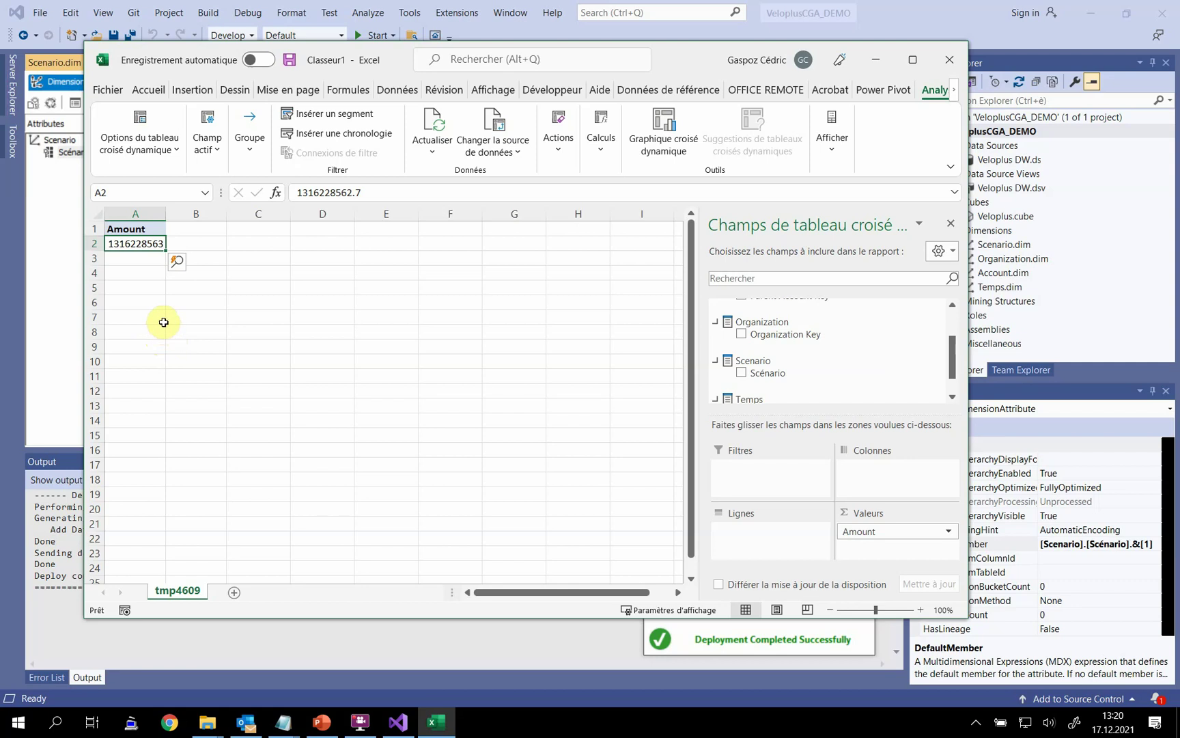
{"action": "left_click", "coordinate": [743, 336]}
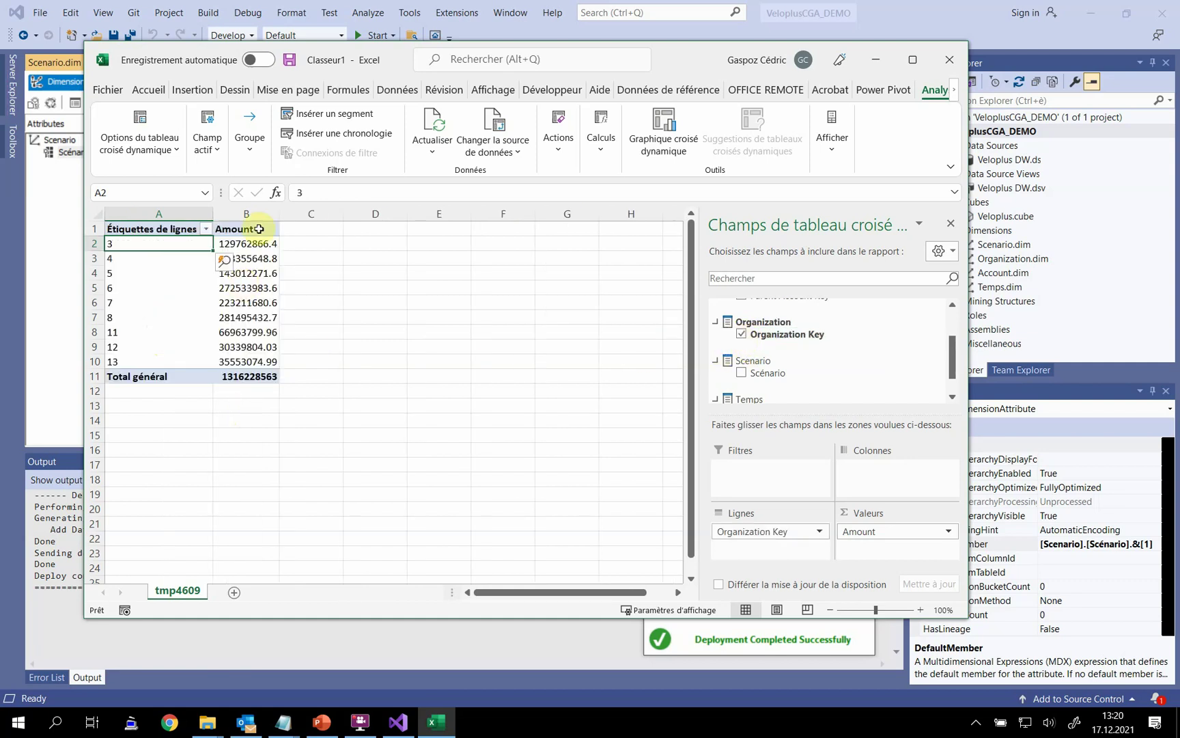
{"action": "mouse_move", "coordinate": [259, 377]}
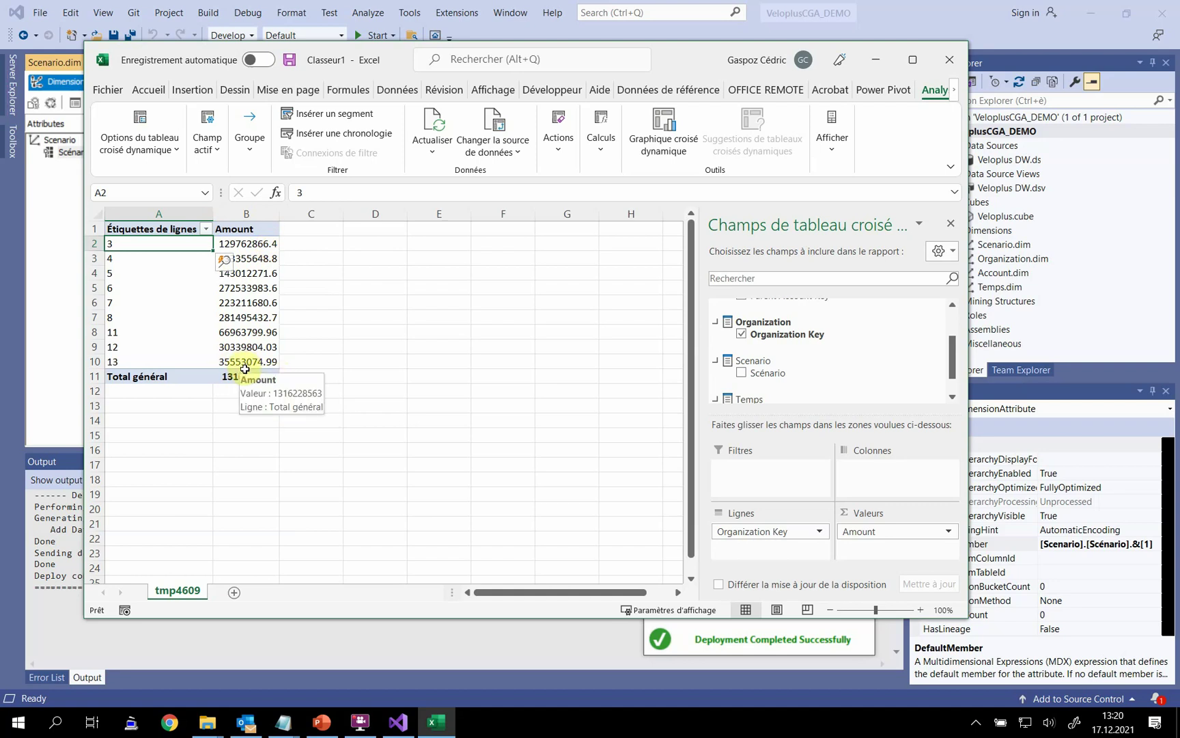
Step: Switch to Visual Studio and start the Business Intelligence Wizard on Scenario.dim with the Define dimension intelligence enhancement
{"action": "left_click", "coordinate": [899, 20]}
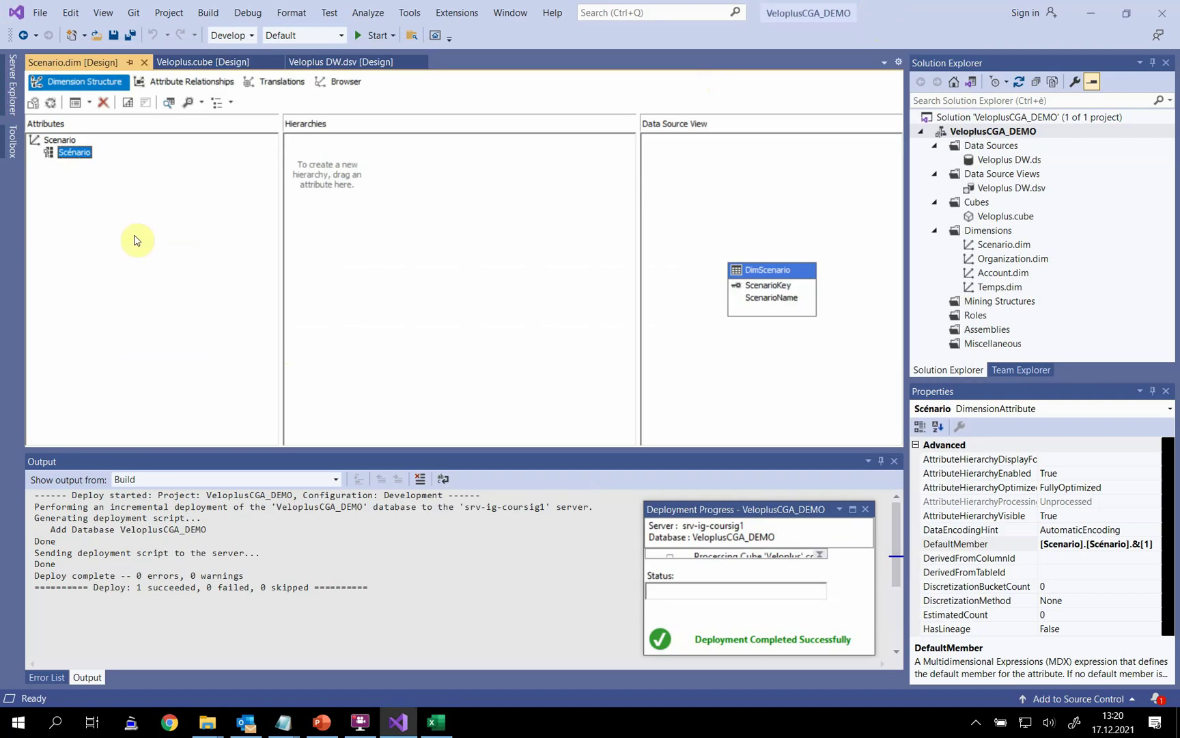
{"action": "left_click", "coordinate": [217, 311]}
{"action": "left_click", "coordinate": [59, 149]}
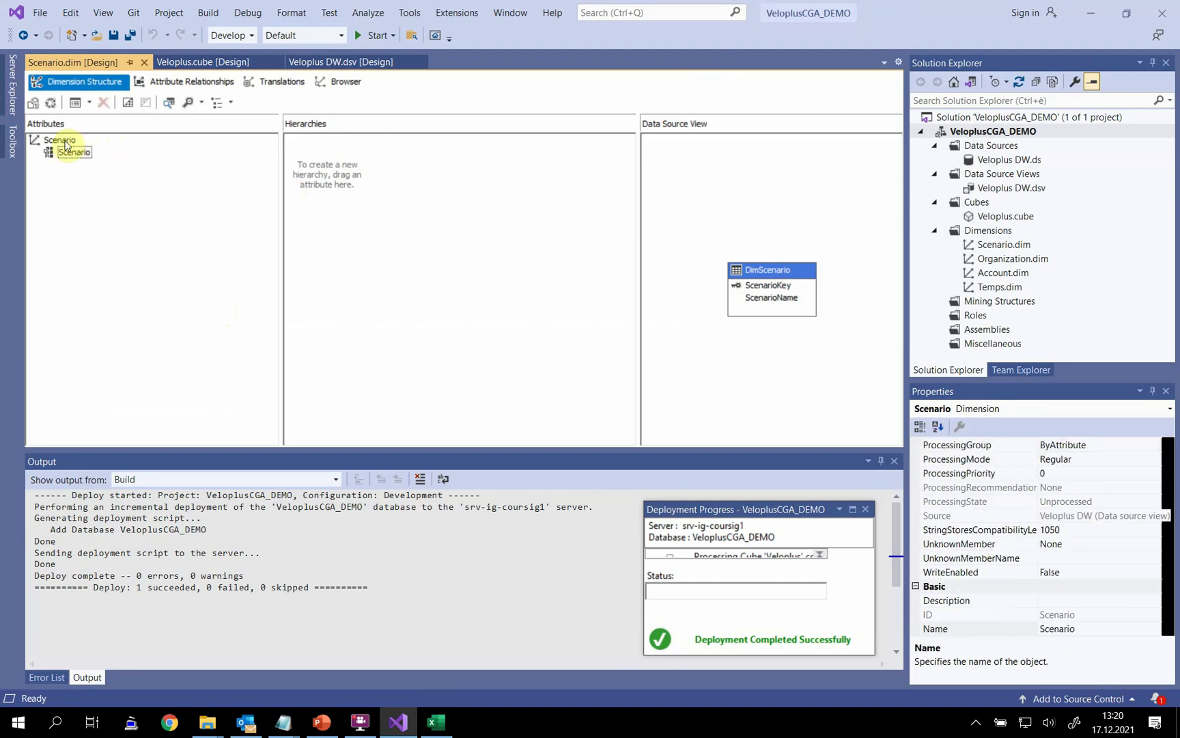
{"action": "left_click", "coordinate": [59, 142]}
{"action": "left_click", "coordinate": [1002, 247]}
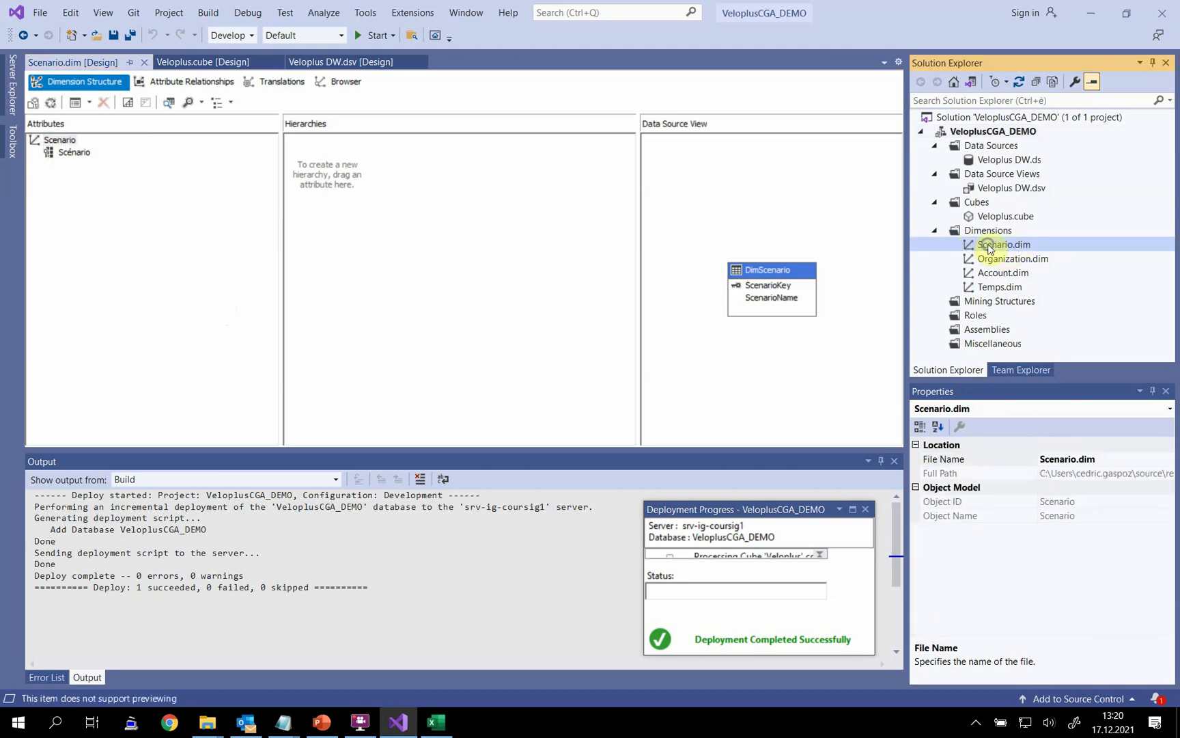
{"action": "right_click", "coordinate": [990, 248]}
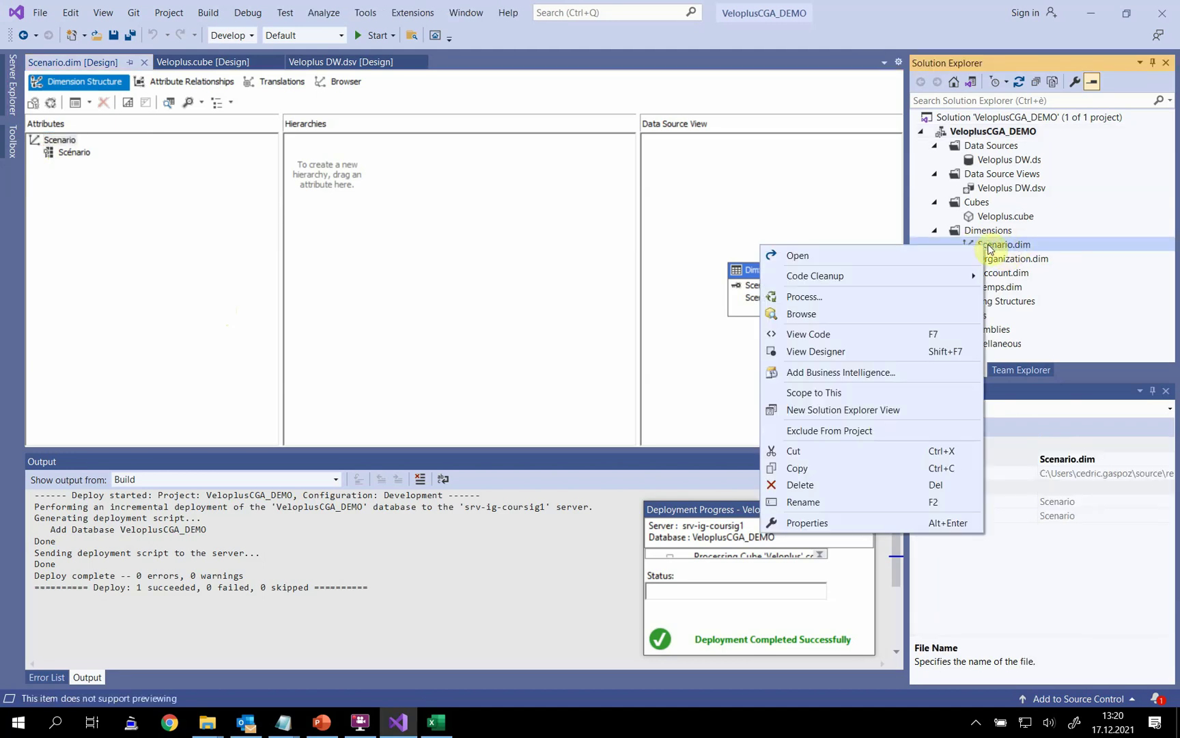
{"action": "left_click", "coordinate": [841, 372]}
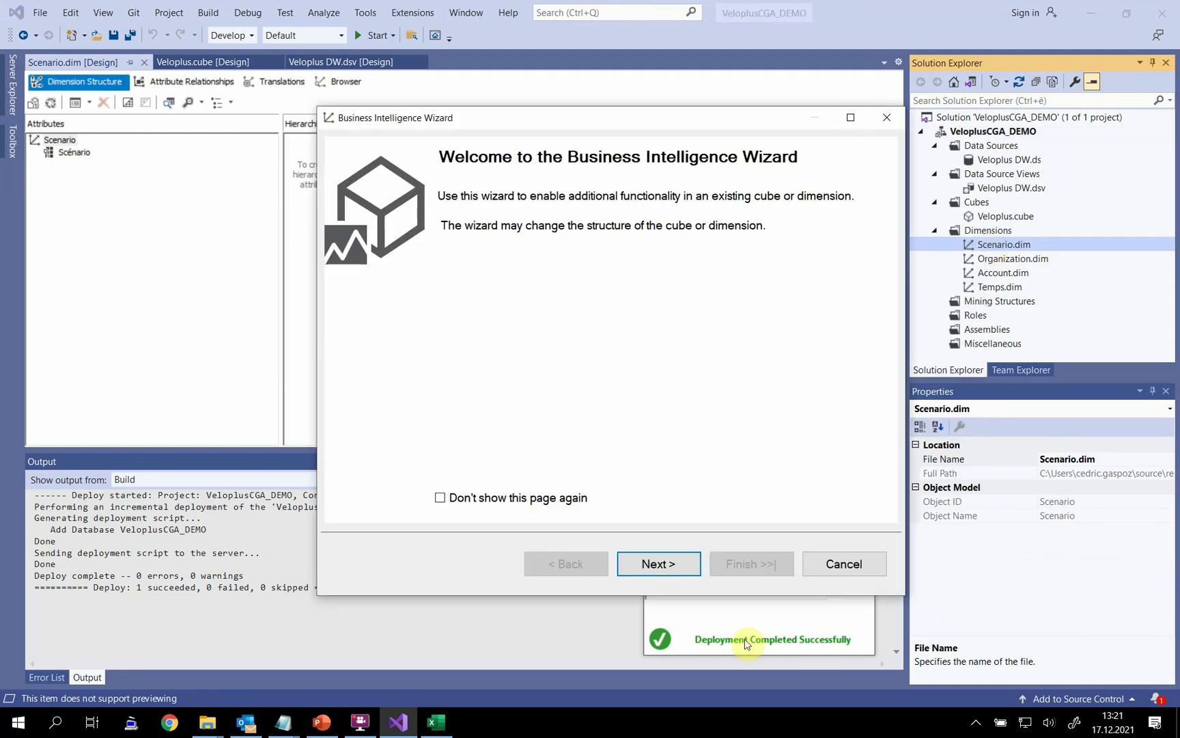
{"action": "left_click", "coordinate": [675, 562]}
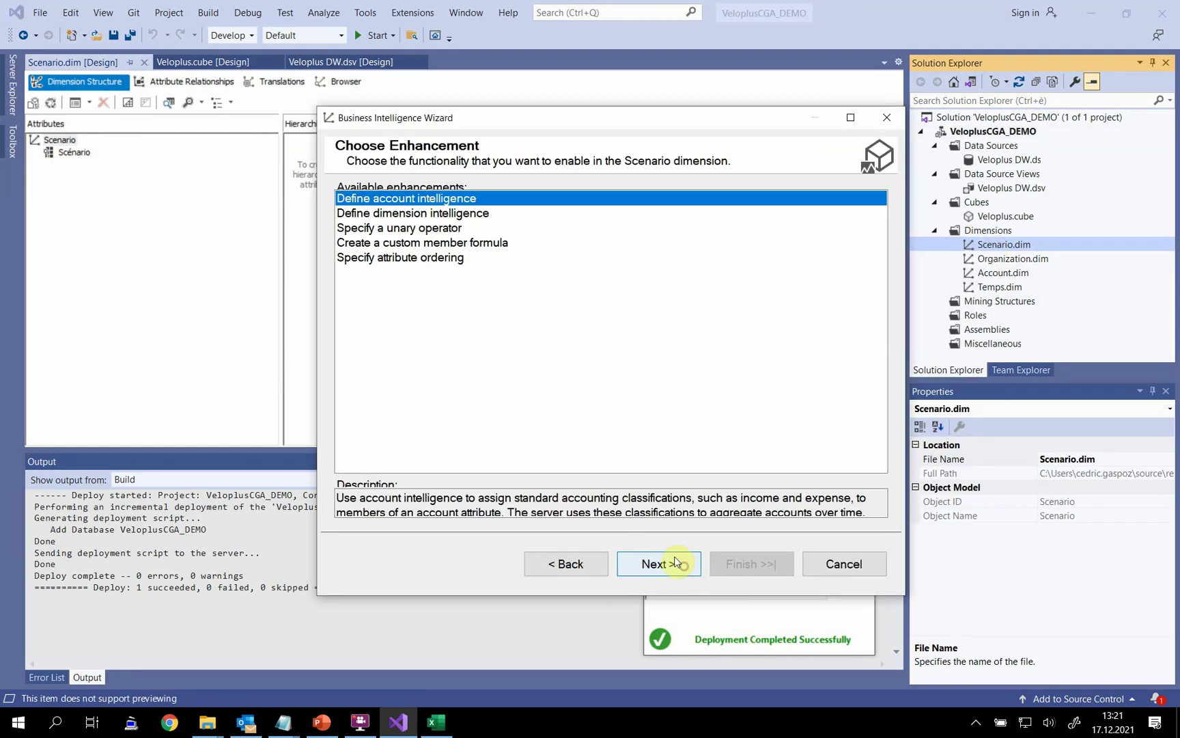
{"action": "left_click", "coordinate": [502, 211]}
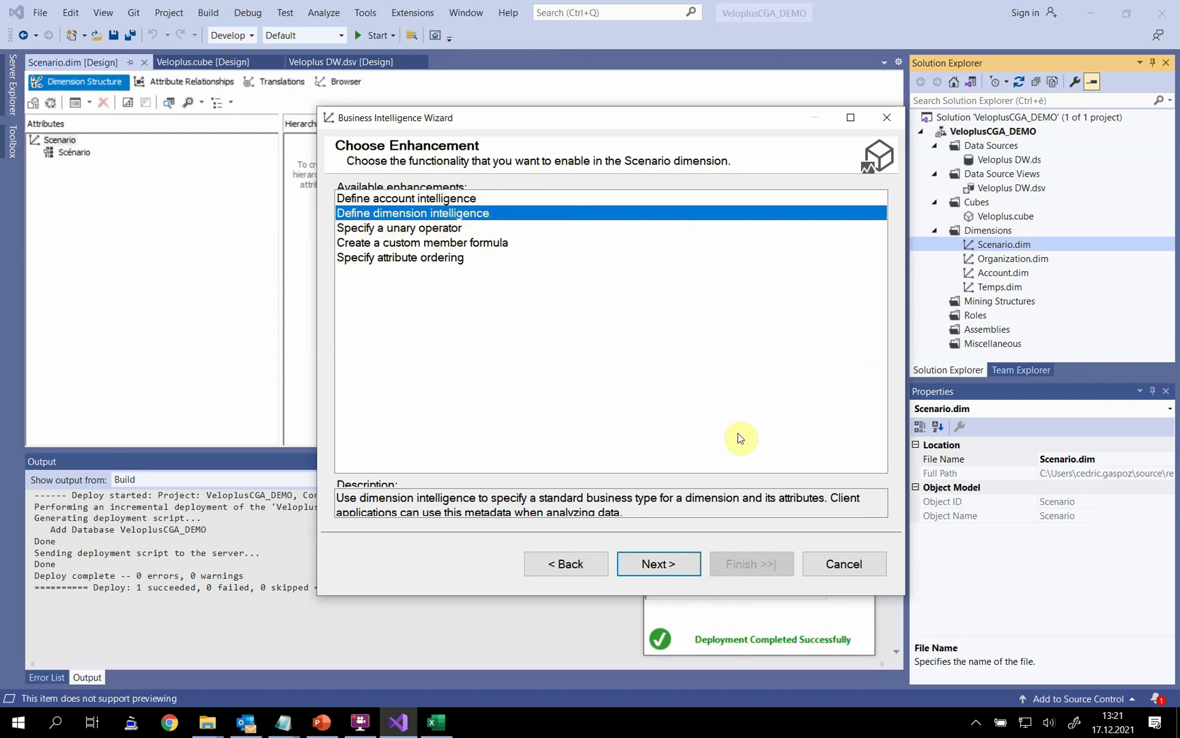
{"action": "left_click", "coordinate": [652, 564]}
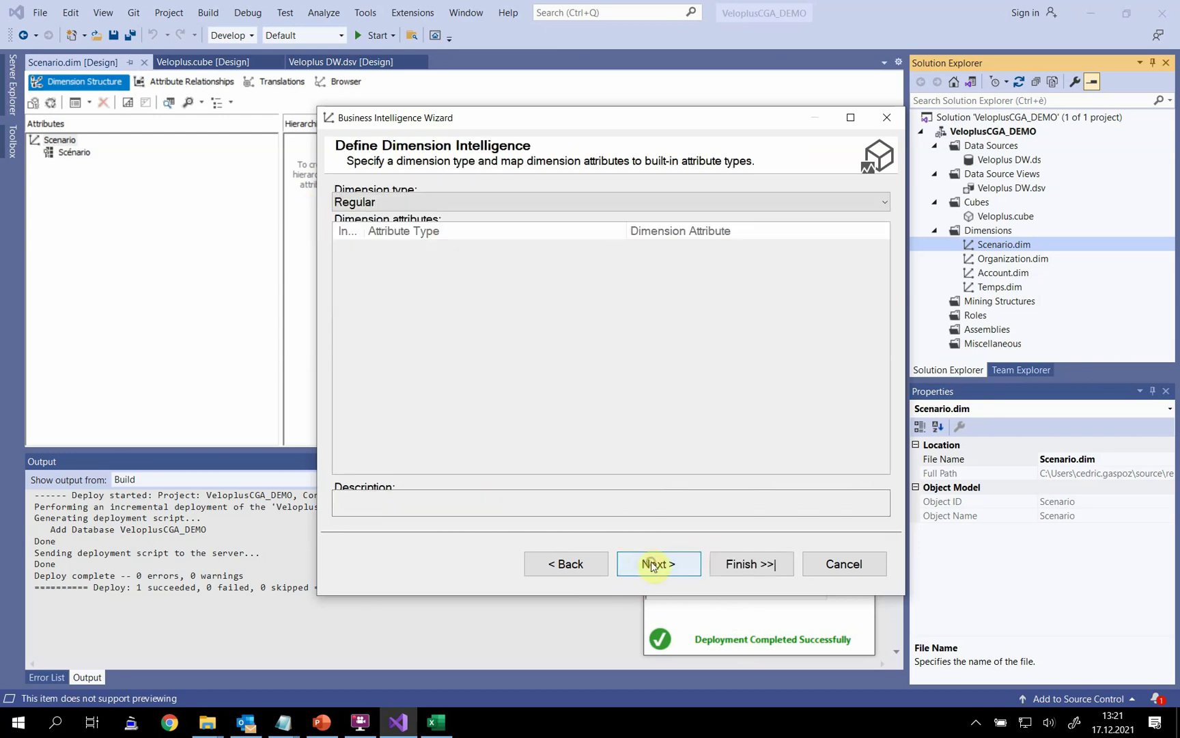
Step: Set the dimension type to Scenario, map the Scenario attribute type to the Scénario attribute, and finish the wizard
{"action": "left_click", "coordinate": [623, 200]}
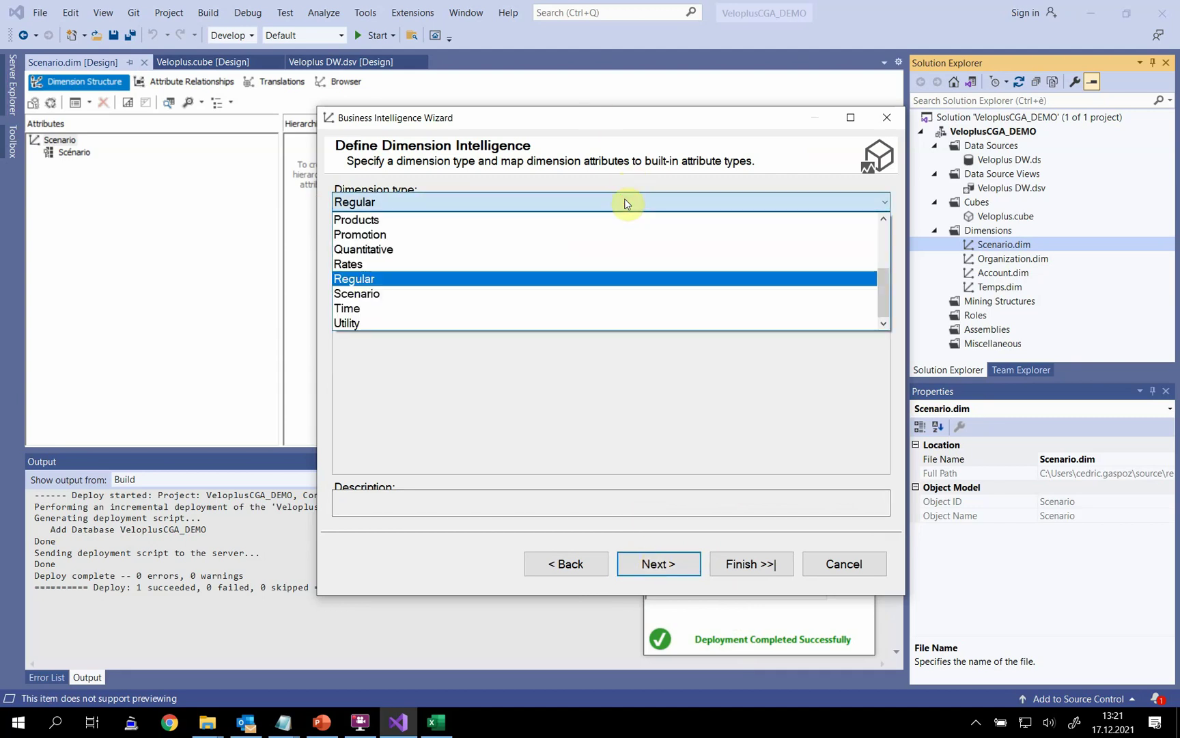
{"action": "left_click", "coordinate": [430, 293]}
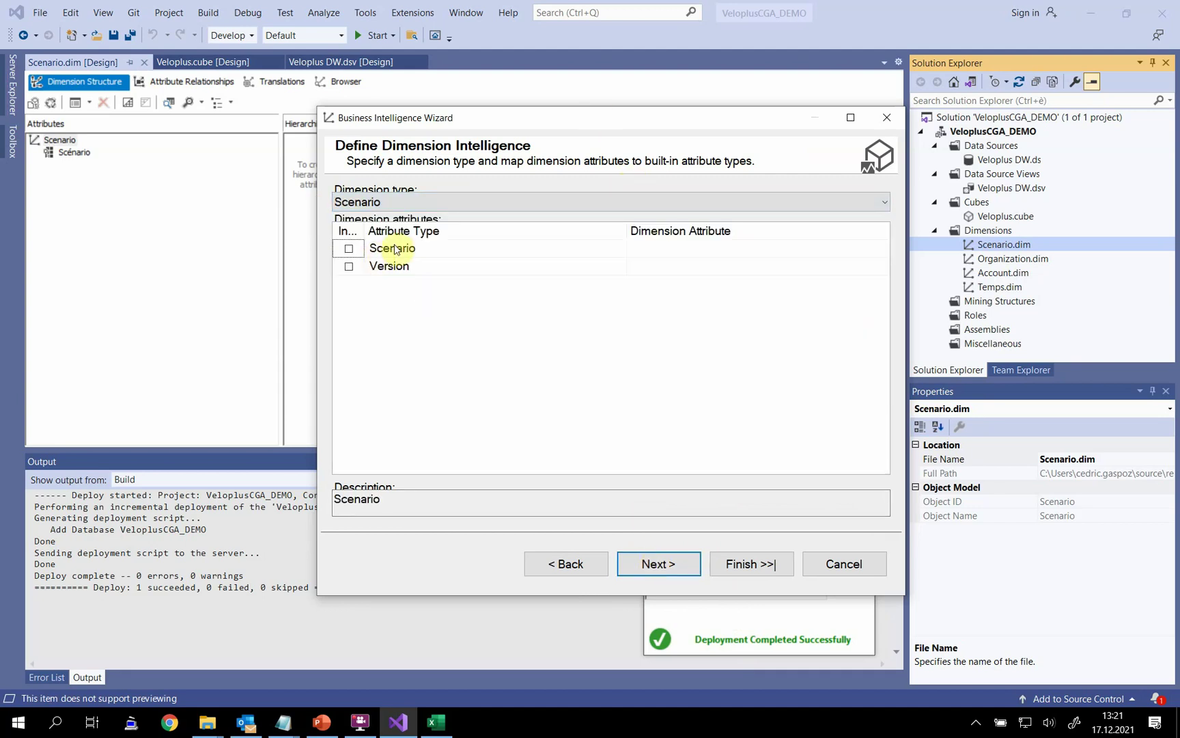
{"action": "left_click", "coordinate": [348, 248]}
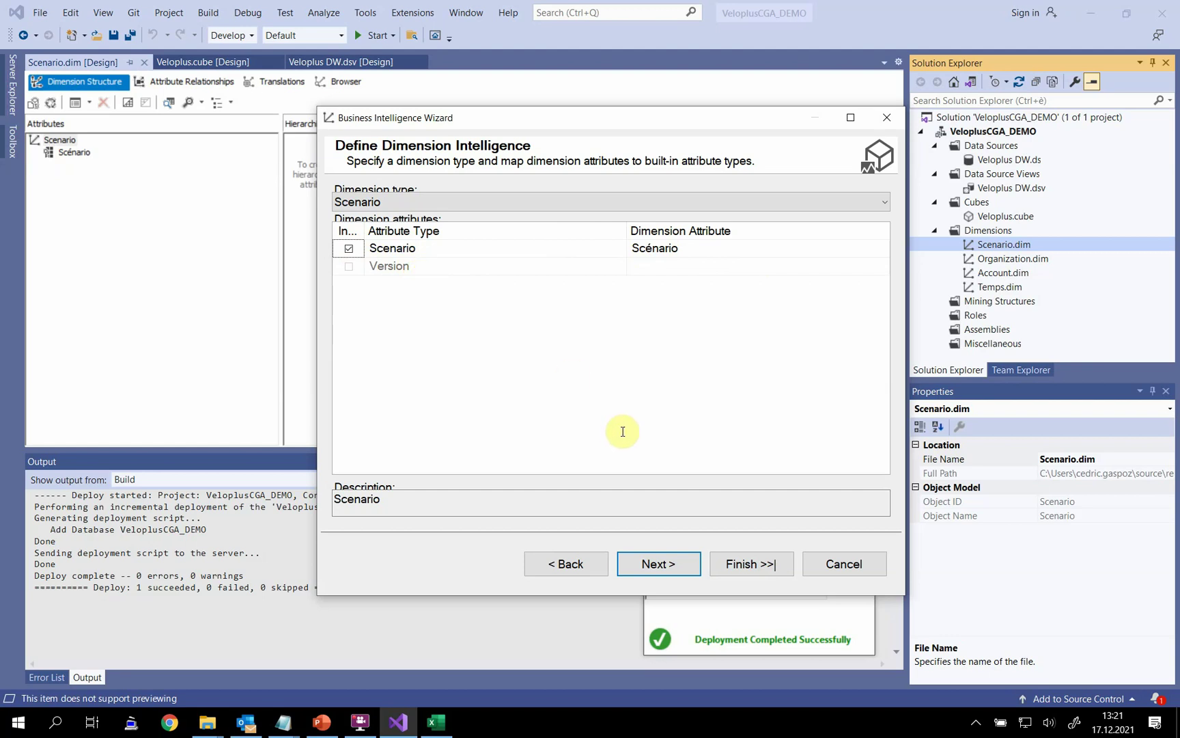
{"action": "left_click", "coordinate": [659, 564]}
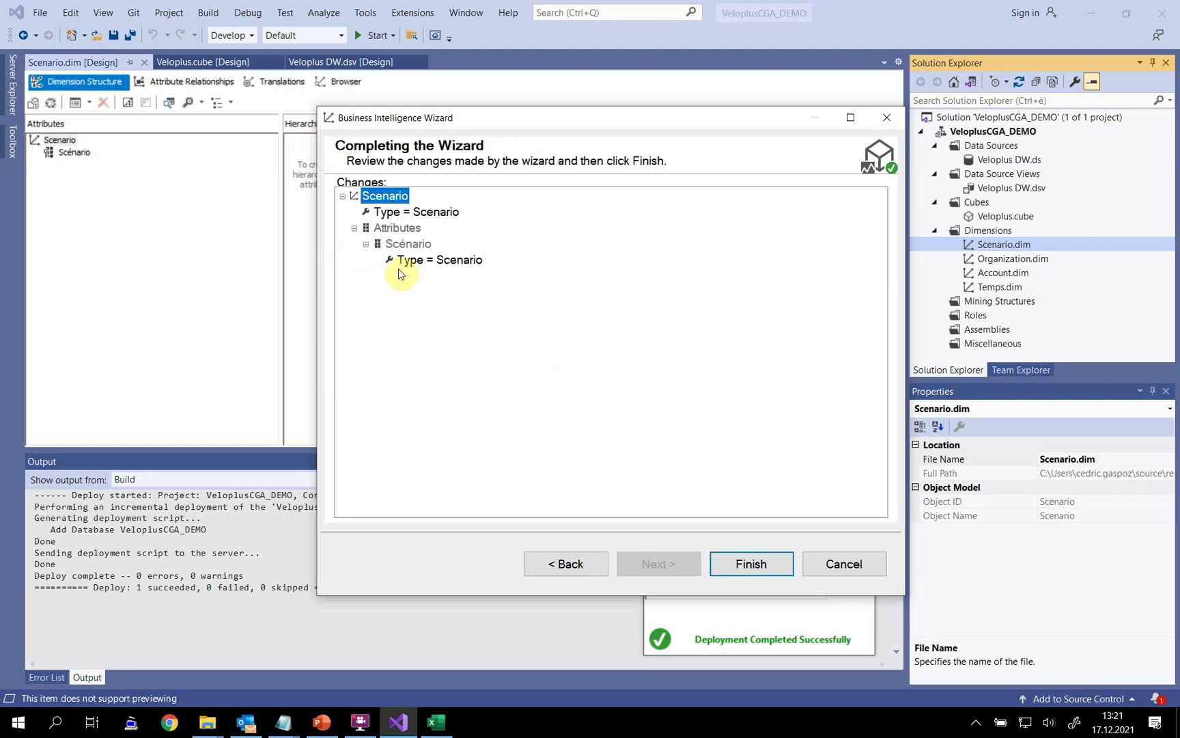
{"action": "left_click", "coordinate": [729, 564]}
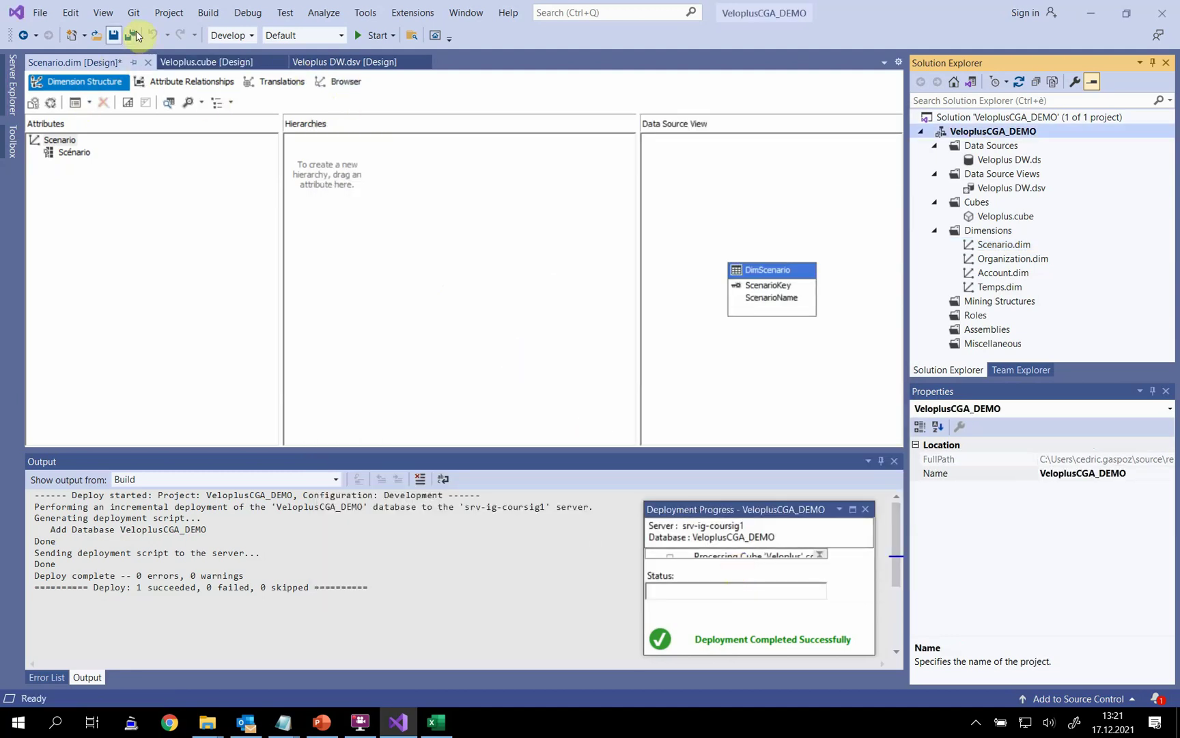
Step: Deploy the project over the server database, run Process Update on the Scenario dimension, and close the processing dialogs
{"action": "left_click", "coordinate": [52, 104]}
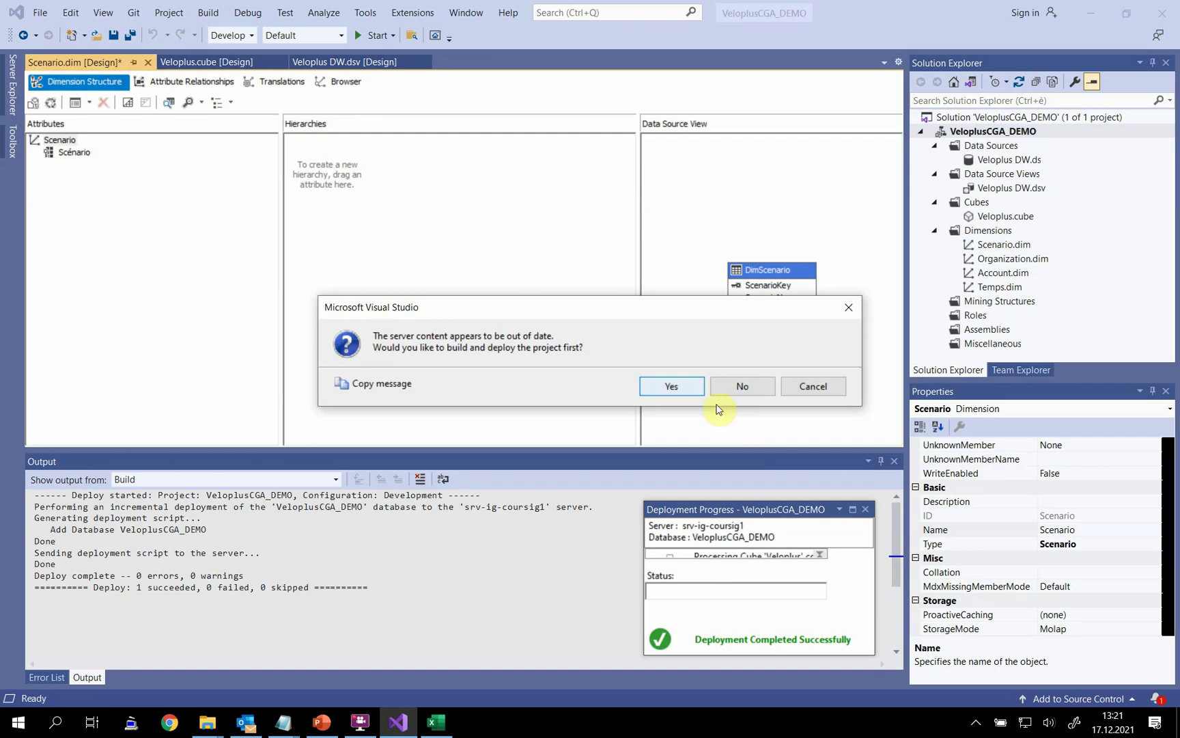
{"action": "left_click", "coordinate": [673, 385]}
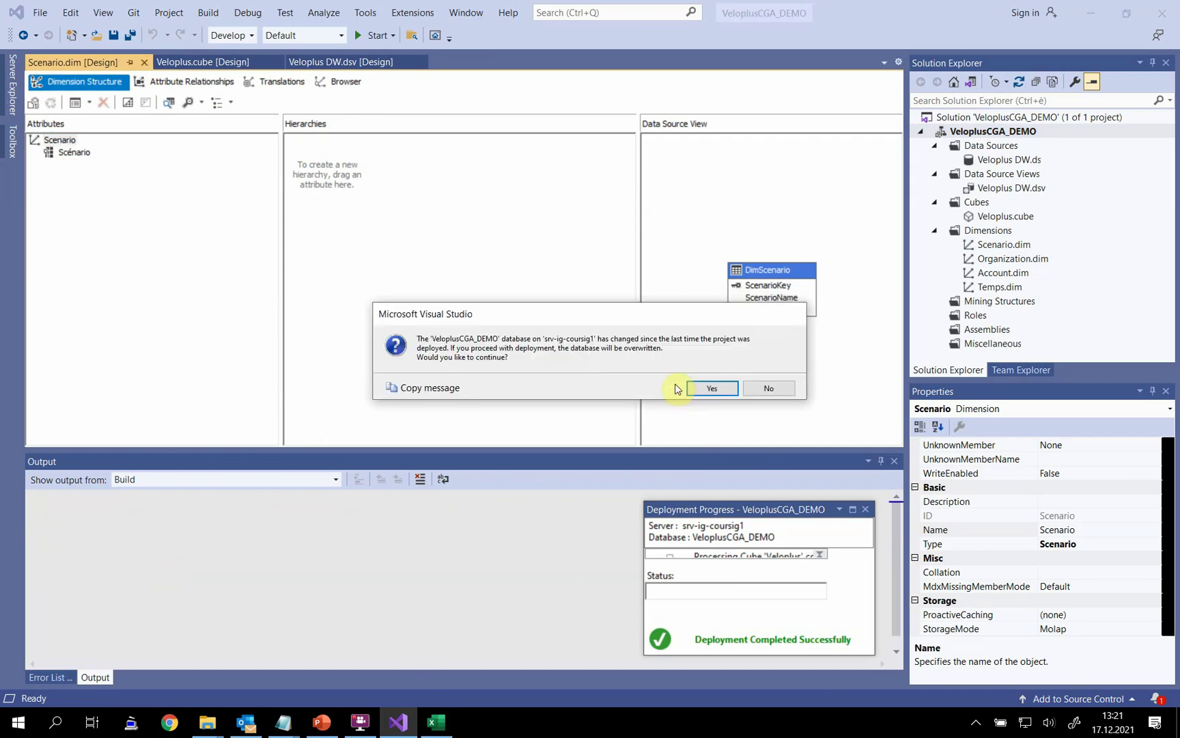
{"action": "left_click", "coordinate": [710, 387]}
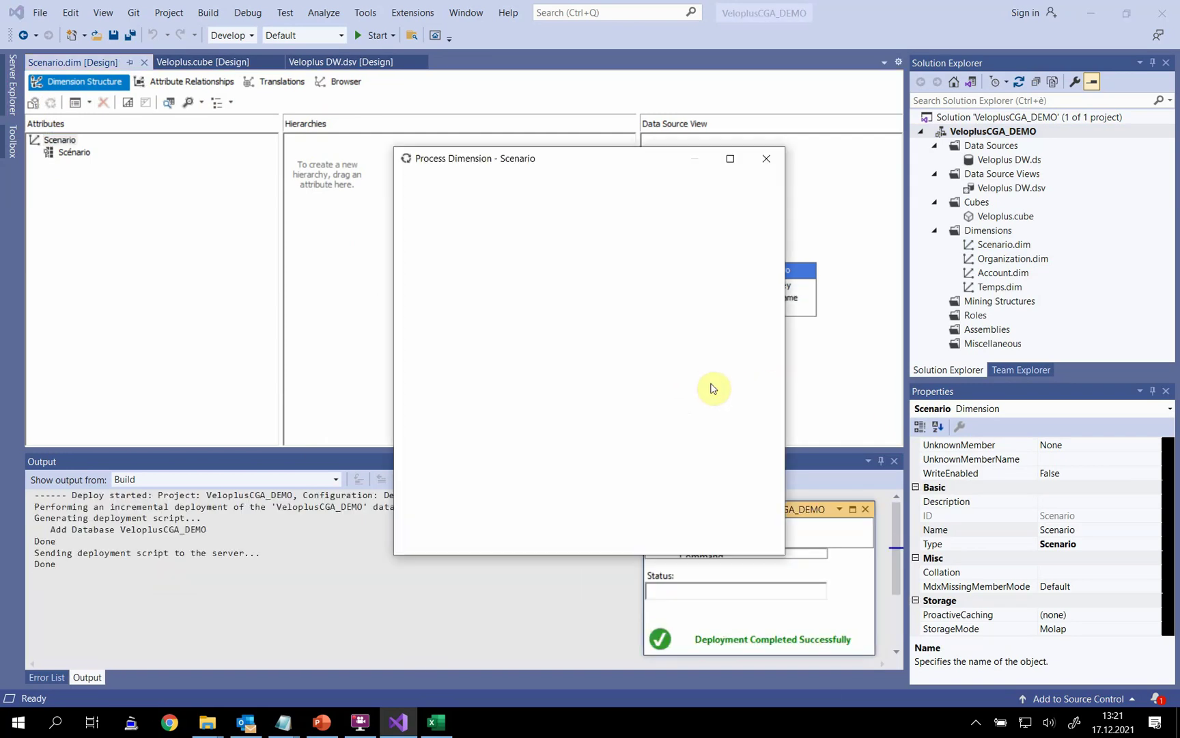
{"action": "left_click", "coordinate": [718, 538]}
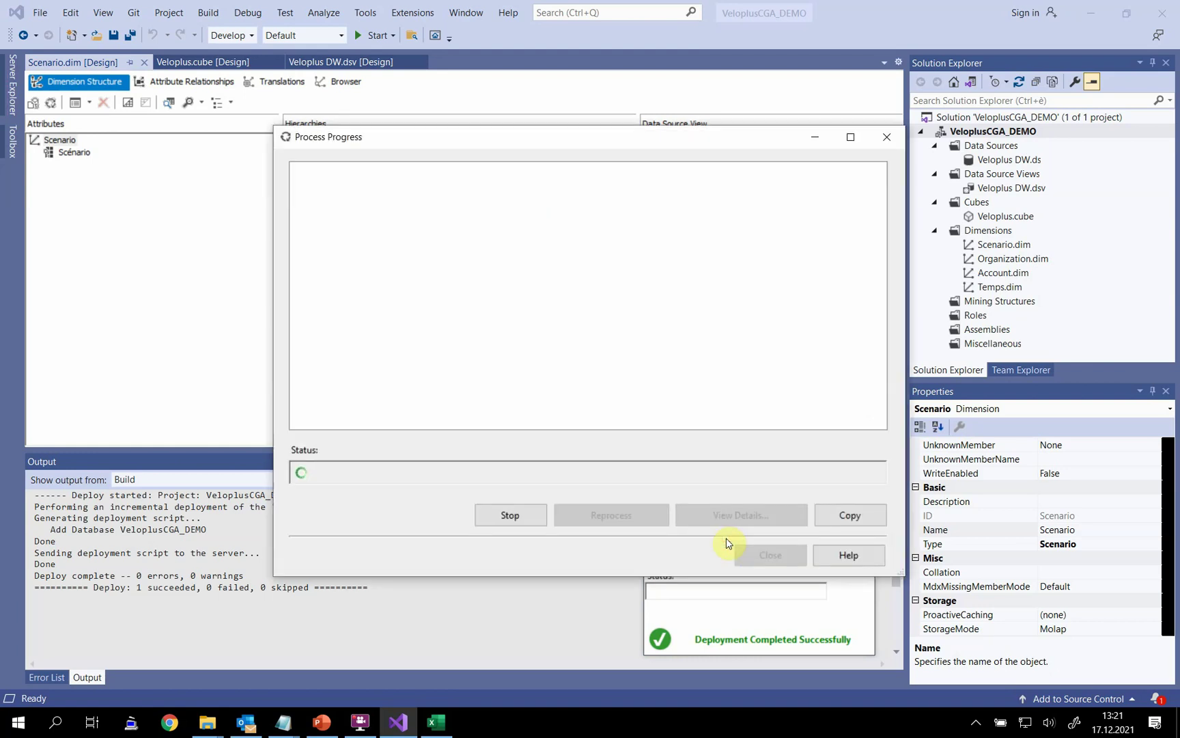
{"action": "left_click", "coordinate": [785, 553]}
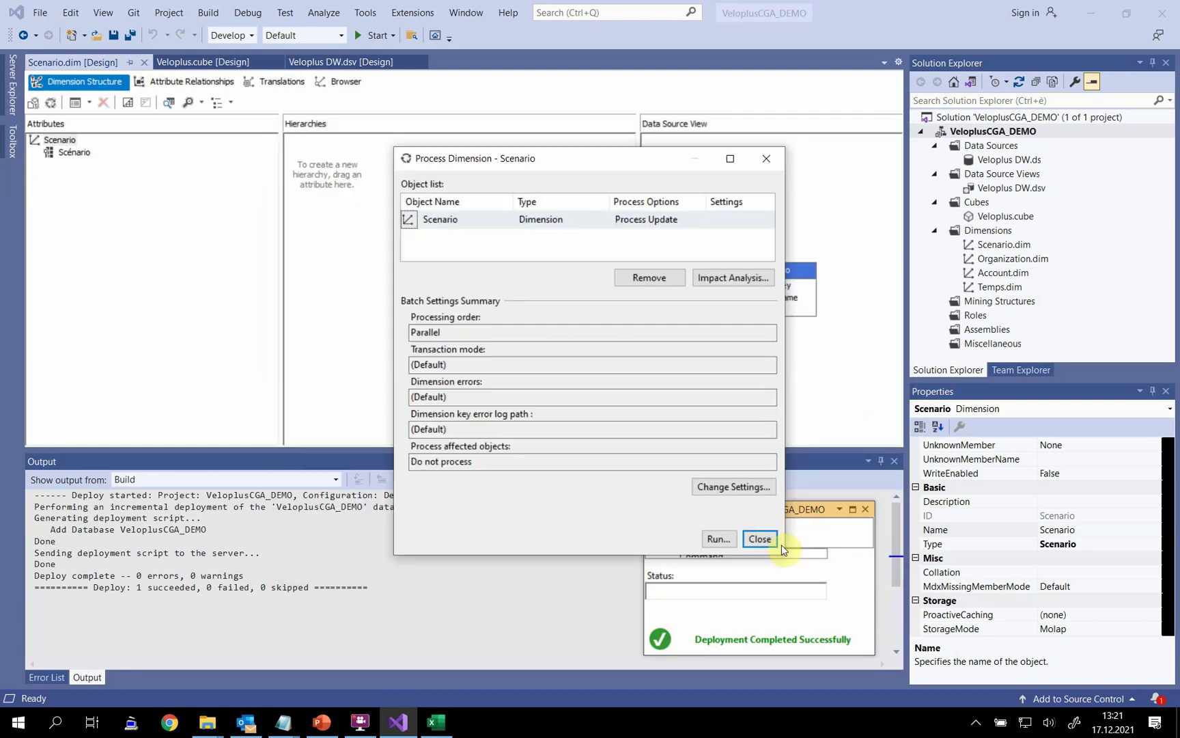
{"action": "left_click", "coordinate": [767, 541]}
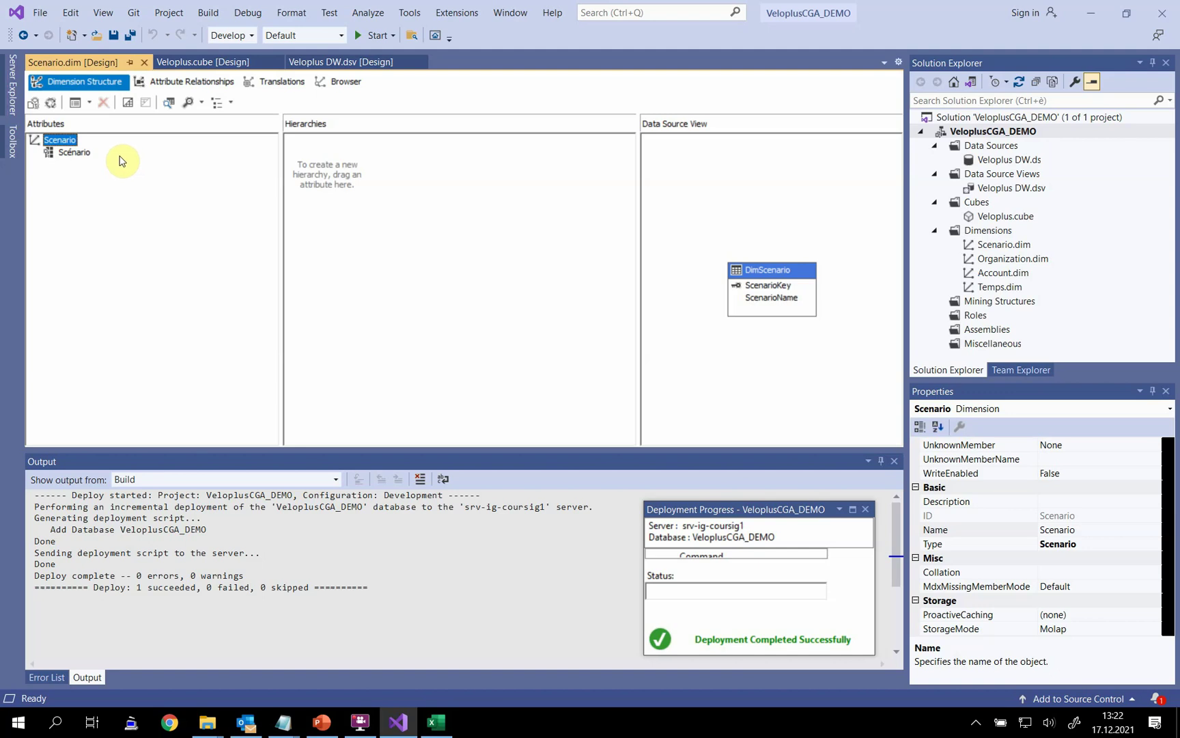
Step: Close the Scenario dimension, enlarge the cube design area, and open the Temps dimension for editing from the cube structure
{"action": "left_click", "coordinate": [144, 63]}
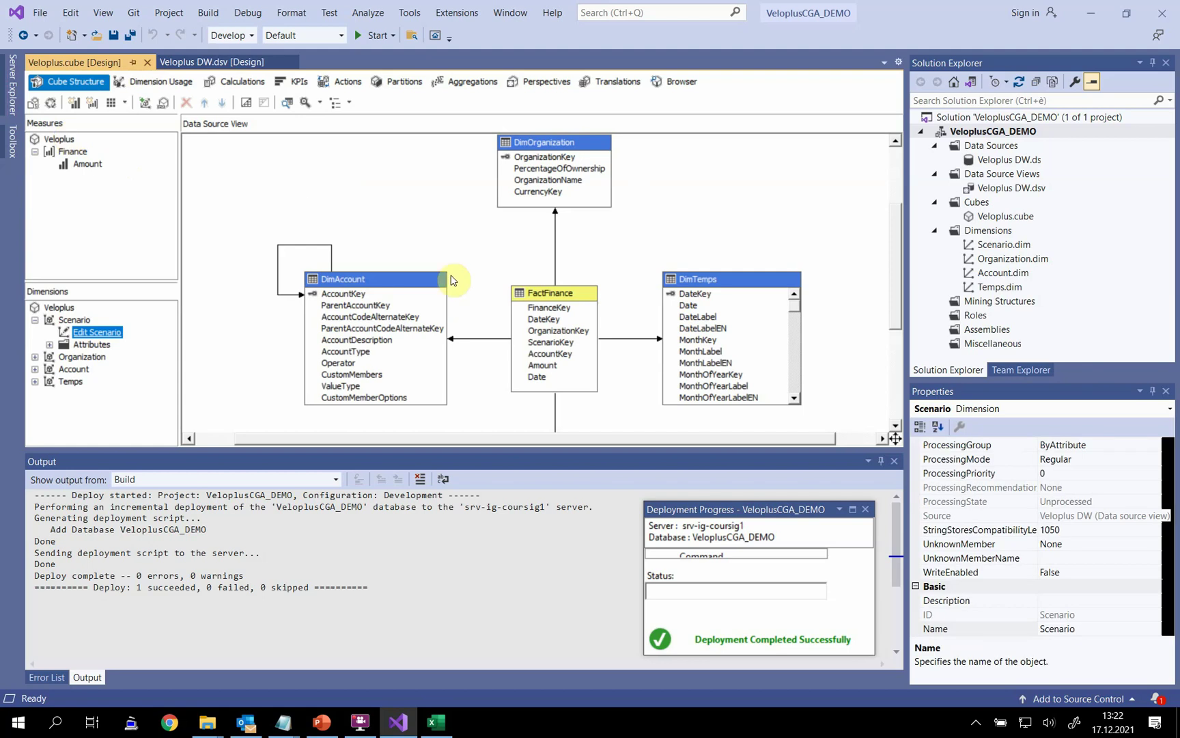
{"action": "left_click_drag", "start_coordinate": [232, 448], "coordinate": [231, 516]}
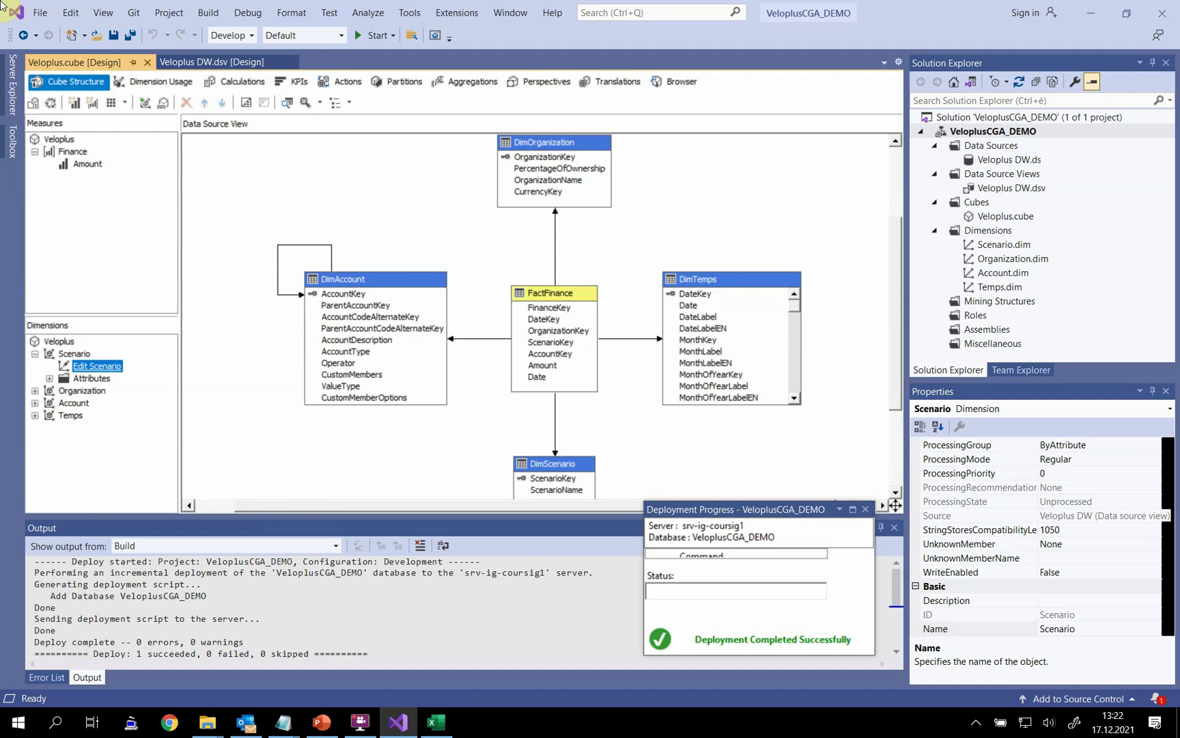
{"action": "key", "text": "alt+Tab"}
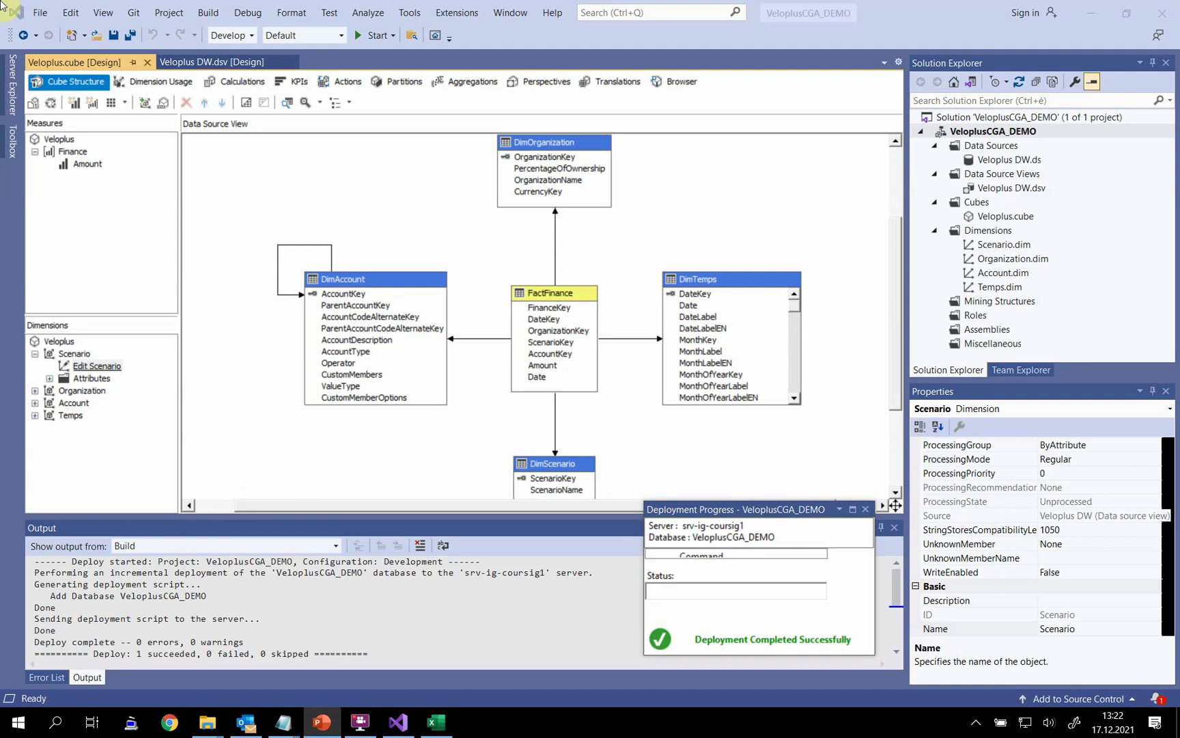
{"action": "left_click", "coordinate": [35, 415]}
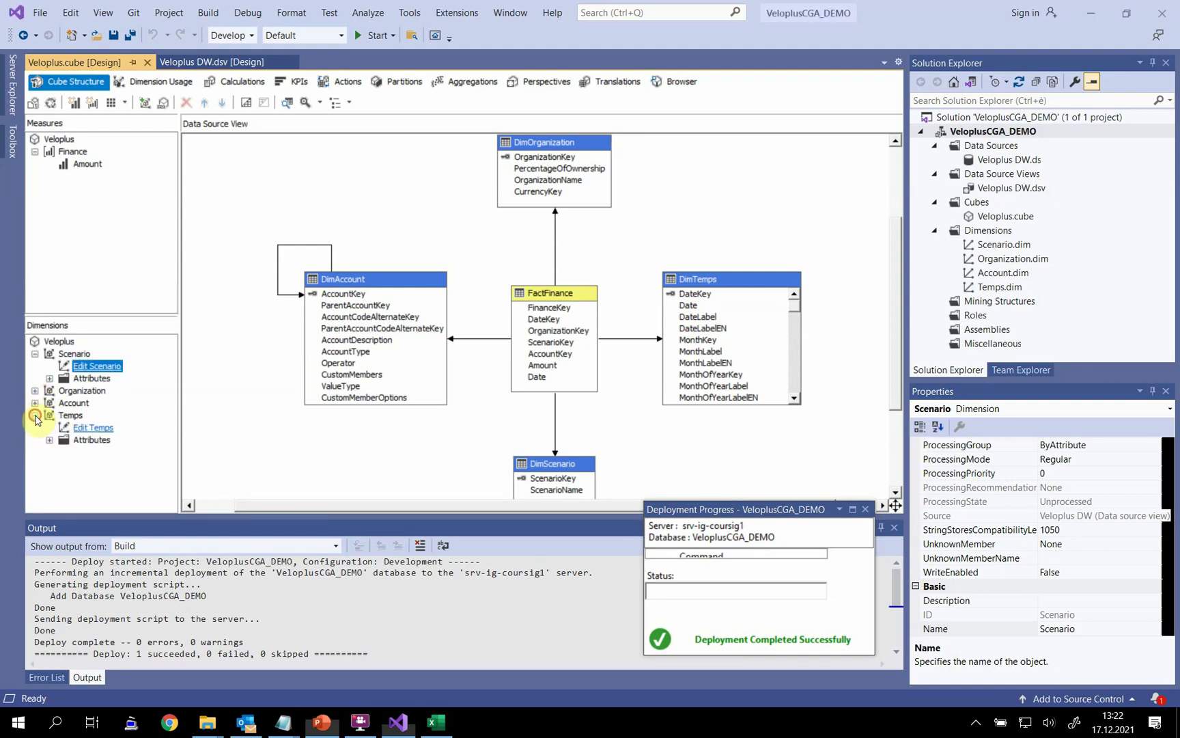
{"action": "left_click", "coordinate": [92, 427]}
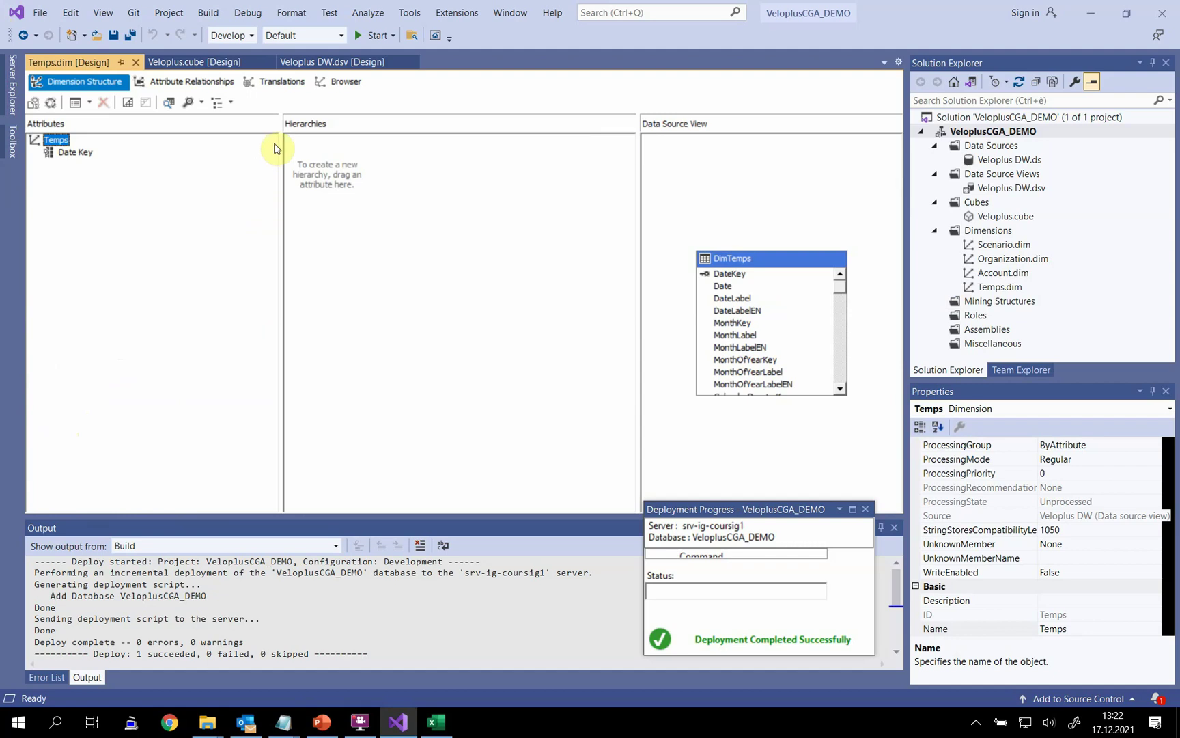
Step: Browse the Date Key members under All in the Temps dimension, and return to its dimension structure
{"action": "left_click", "coordinate": [347, 85]}
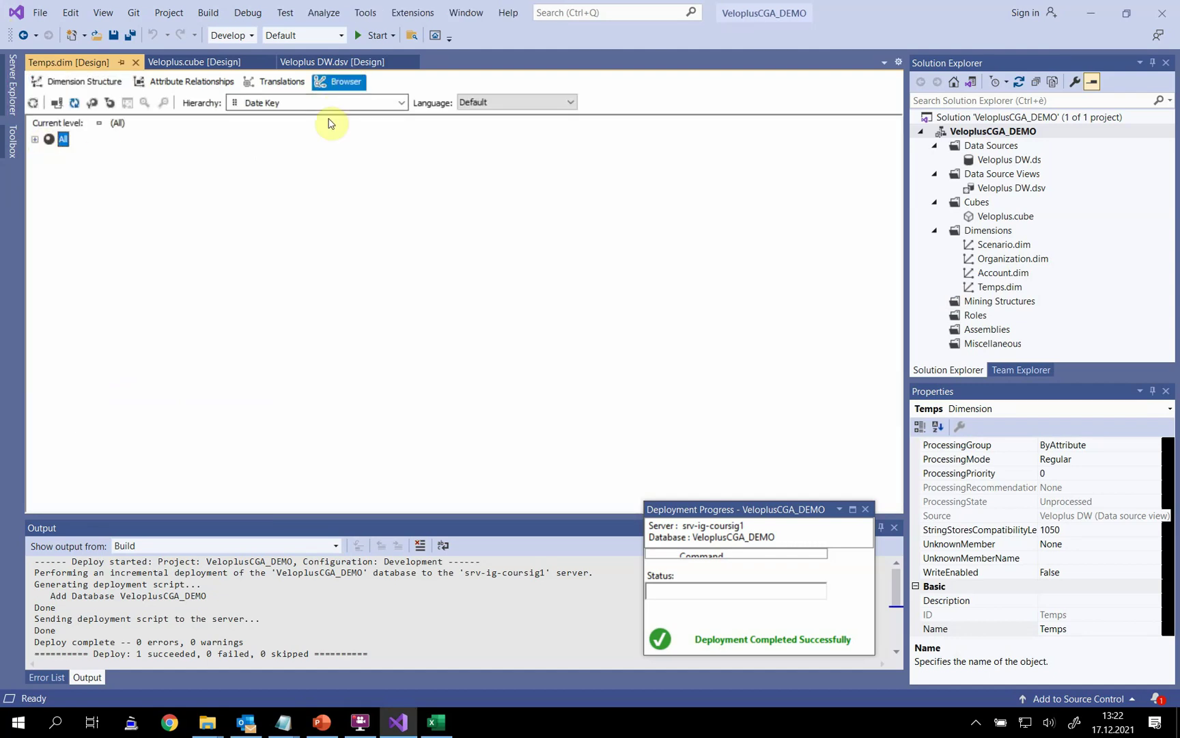
{"action": "left_click", "coordinate": [34, 139]}
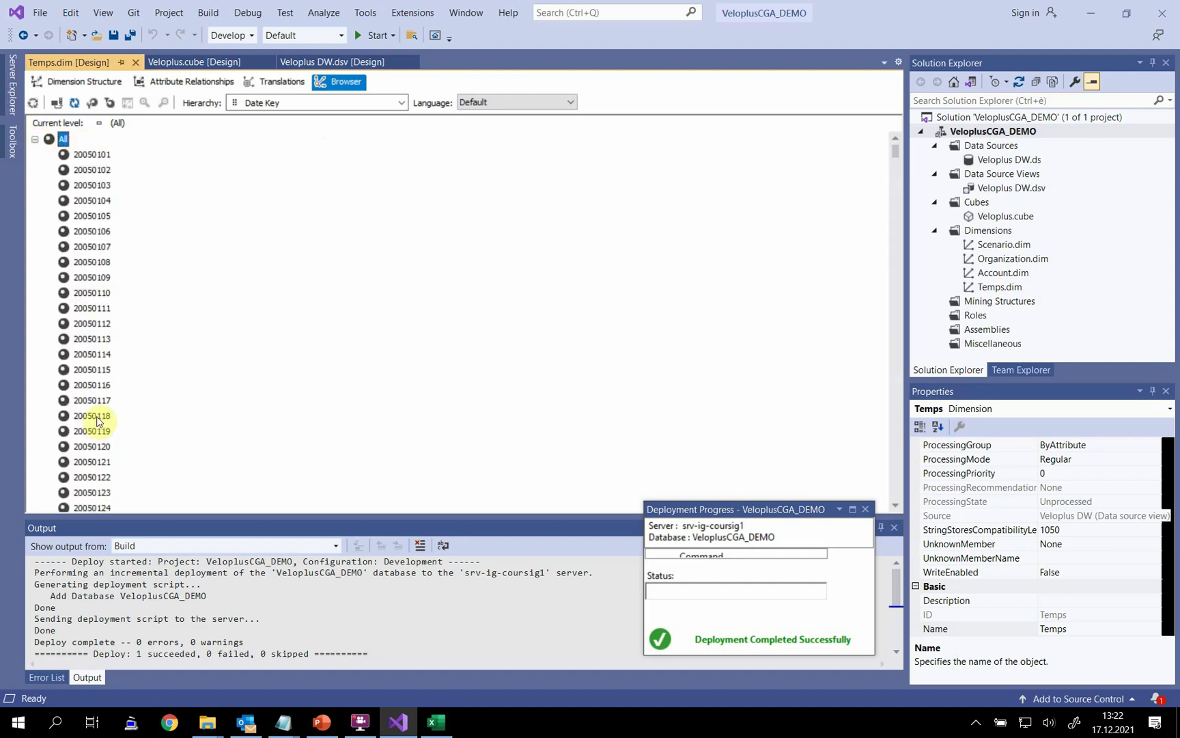
{"action": "left_click", "coordinate": [81, 81]}
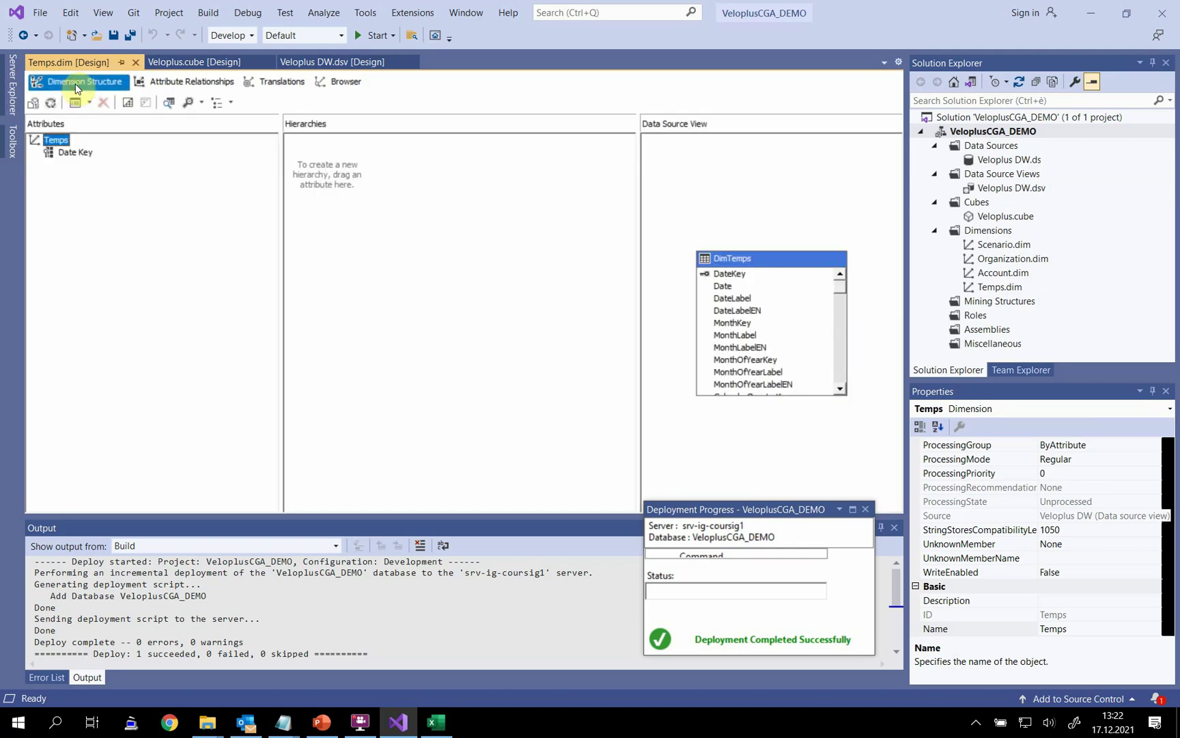
Step: Move the DimTemps table up in the Temps dimension's data source view and stretch it to list more columns
{"action": "left_click_drag", "start_coordinate": [782, 261], "coordinate": [766, 196]}
{"action": "left_click_drag", "start_coordinate": [762, 318], "coordinate": [772, 488]}
{"action": "scroll", "coordinate": [790, 390], "scroll_direction": "down", "scroll_amount": 3}
{"action": "scroll", "coordinate": [790, 393], "scroll_direction": "up", "scroll_amount": 5}
{"action": "scroll", "coordinate": [792, 396], "scroll_direction": "down", "scroll_amount": 2}
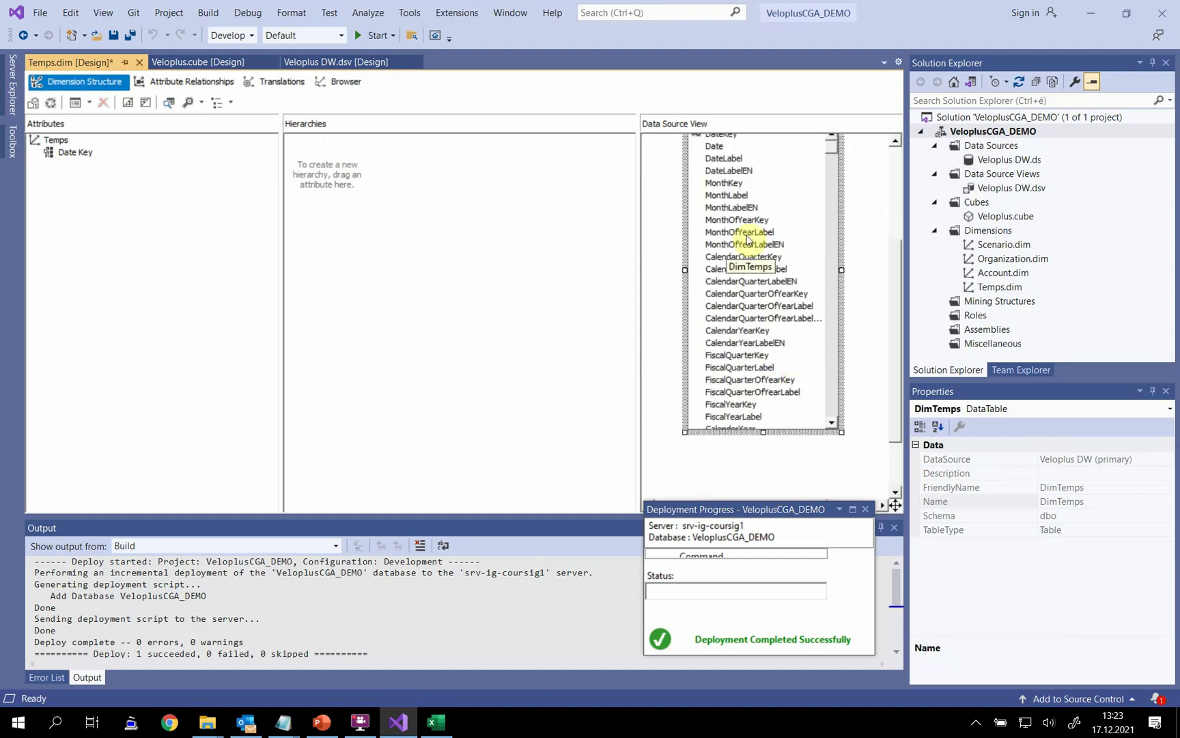
{"action": "scroll", "coordinate": [895, 301], "scroll_direction": "up", "scroll_amount": 1}
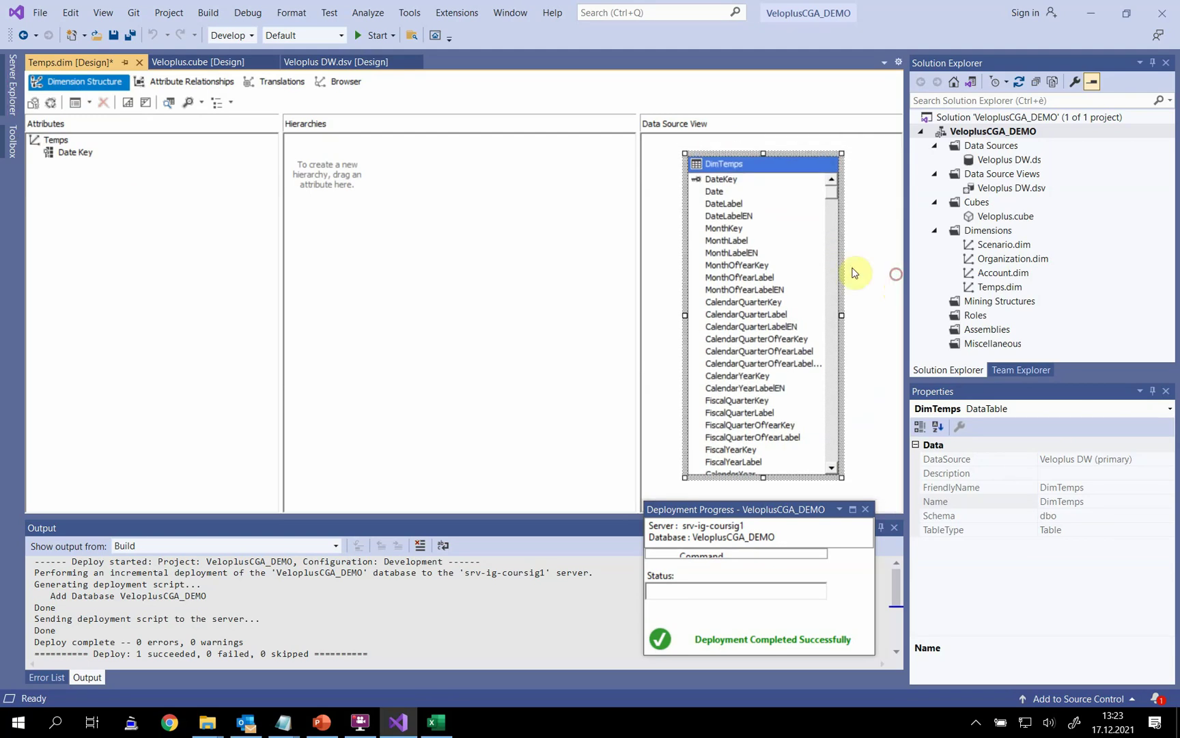
Step: Explore the DimTemps table's data to examine its date and month key and label columns, and close the data view
{"action": "right_click", "coordinate": [774, 169]}
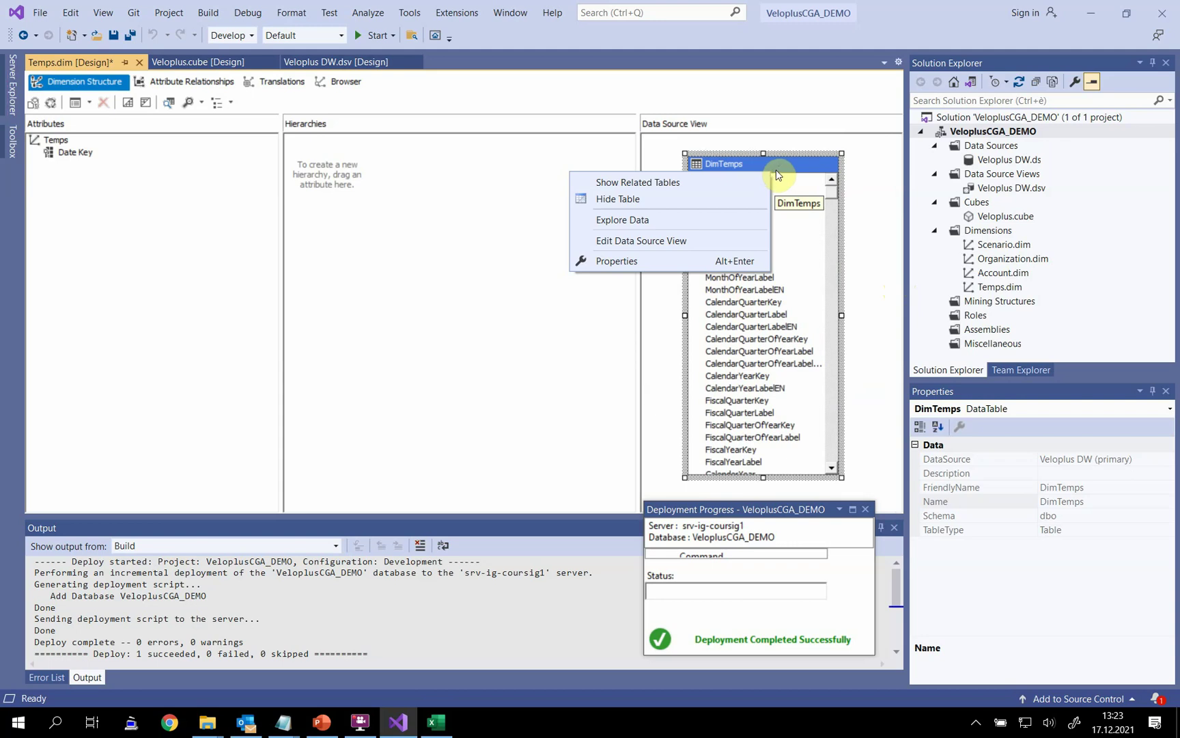
{"action": "left_click", "coordinate": [610, 219]}
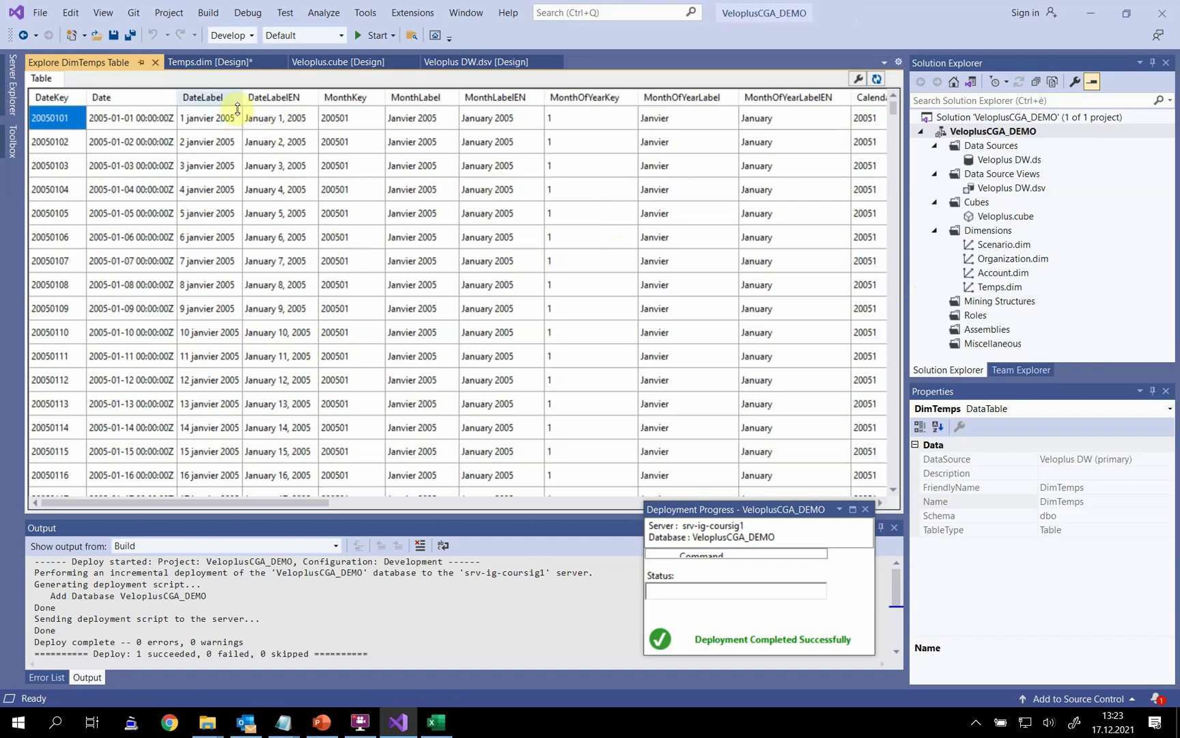
{"action": "left_click", "coordinate": [155, 62]}
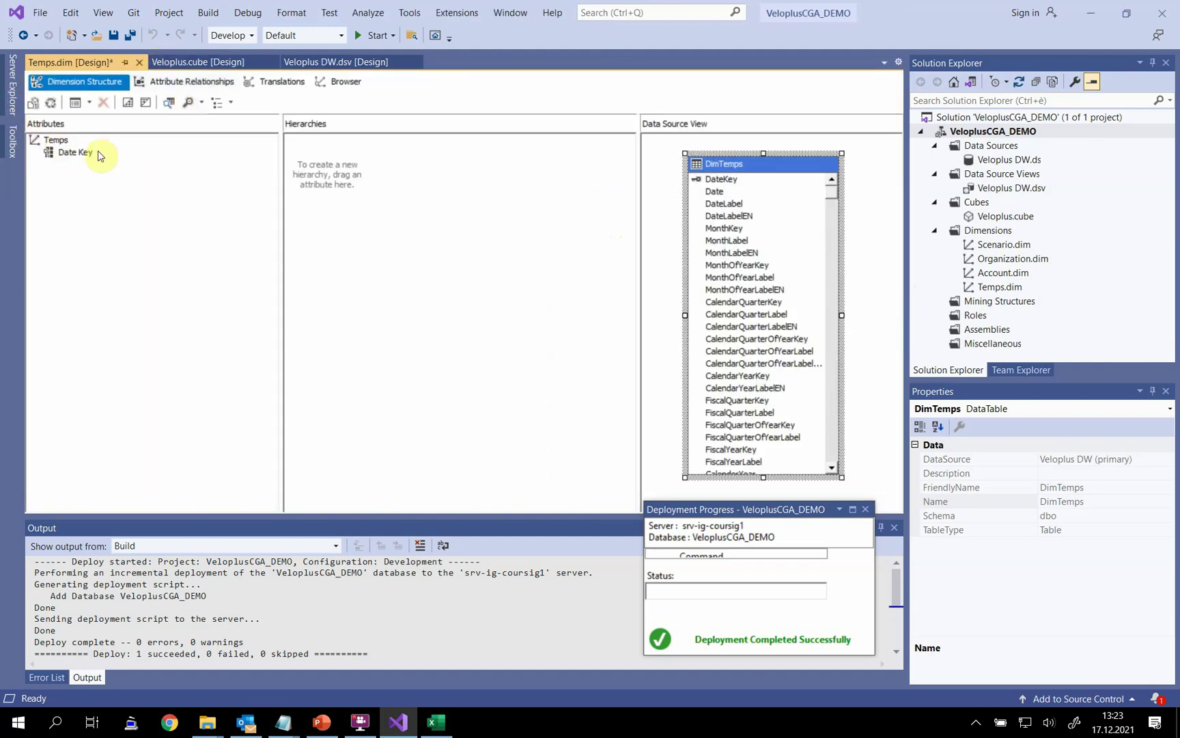
Step: Rename the Date Key attribute of the Temps dimension to Date
{"action": "left_click", "coordinate": [75, 153]}
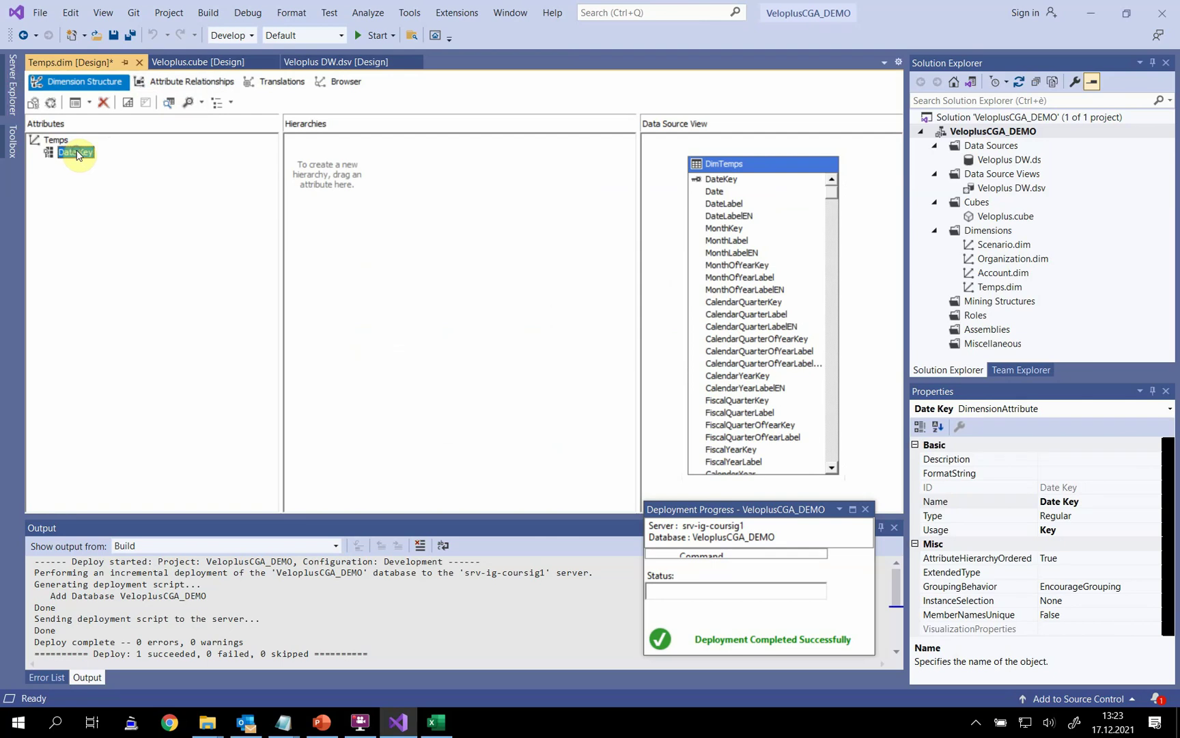
{"action": "right_click", "coordinate": [77, 154]}
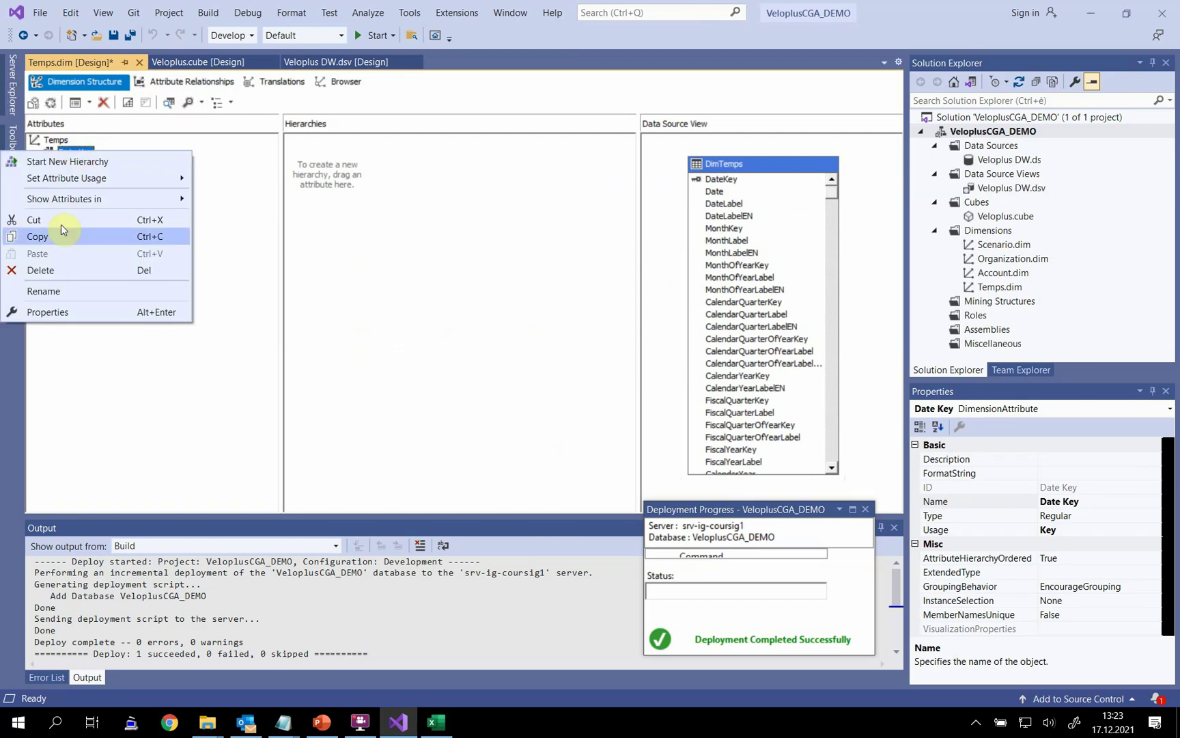
{"action": "left_click", "coordinate": [48, 291]}
{"action": "left_click", "coordinate": [101, 153]}
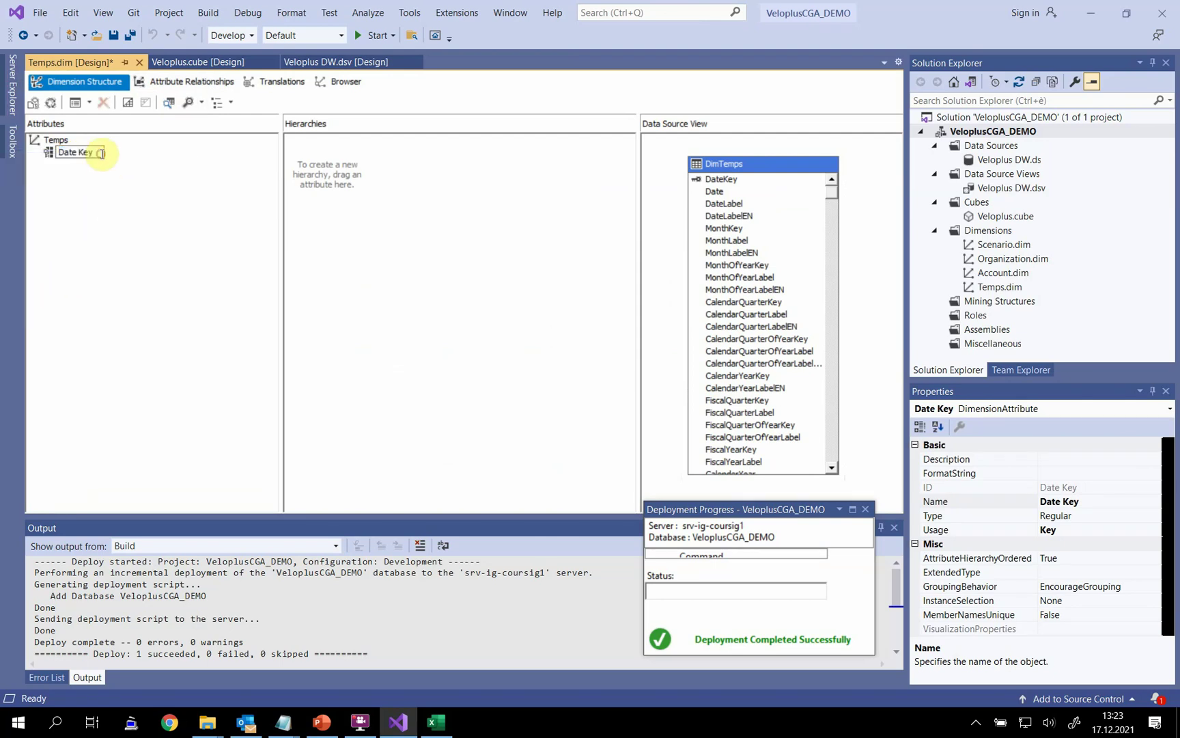
{"action": "key", "text": "BackSpace"}
{"action": "key", "text": "BackSpace"}
{"action": "key", "text": "BackSpace"}
{"action": "key", "text": "BackSpace"}
{"action": "key", "text": "Return"}
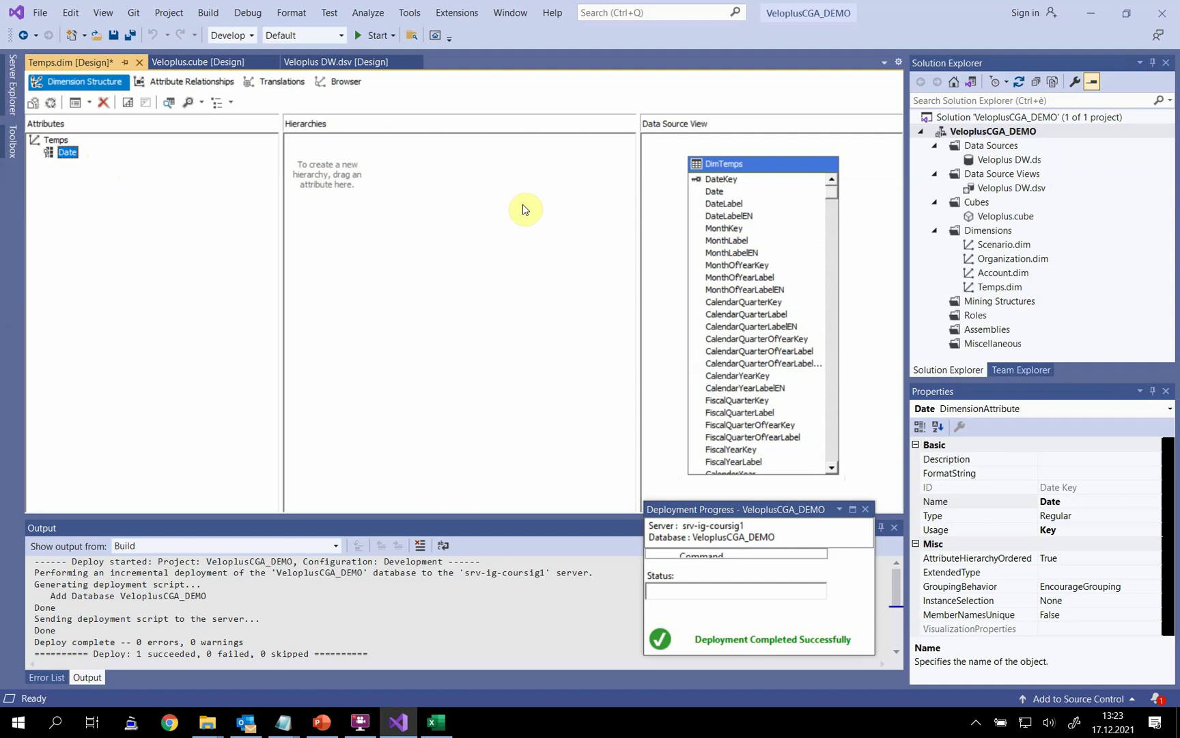
Step: Add the MonthKey, CalendarQuarterKey and CalendarYearKey columns of DimTemps as attributes of the Temps dimension
{"action": "left_click_drag", "start_coordinate": [726, 228], "coordinate": [140, 246]}
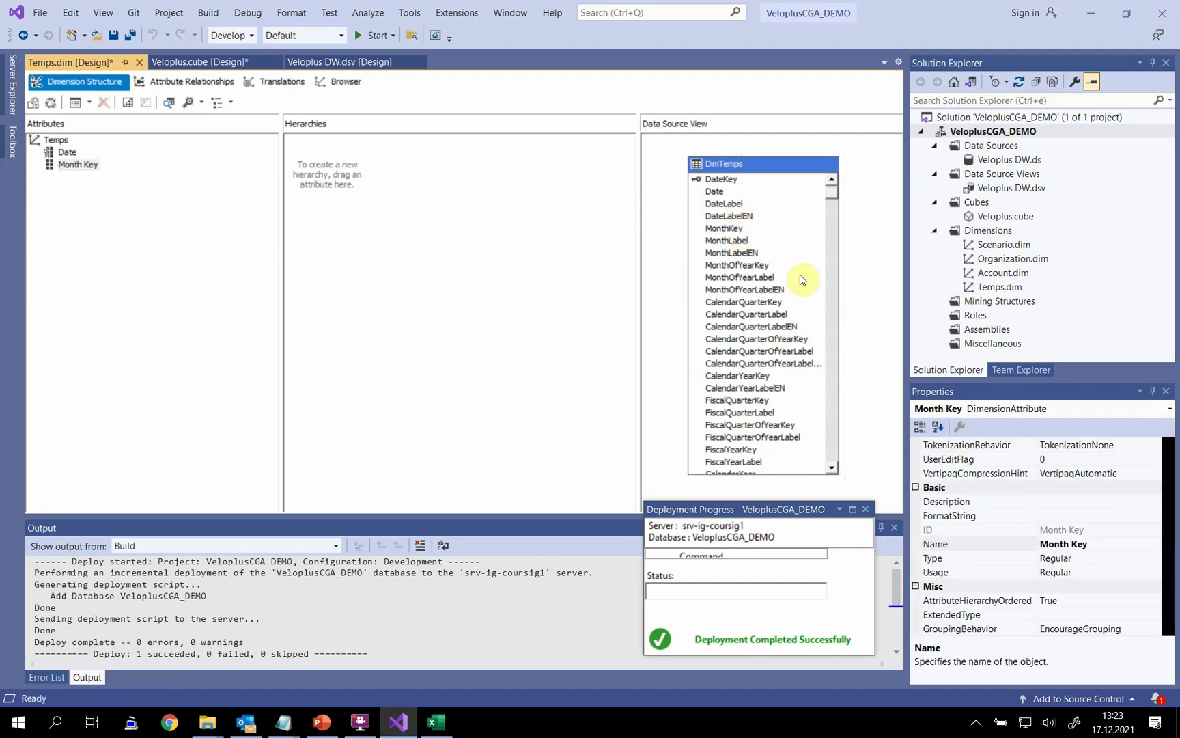
{"action": "scroll", "coordinate": [797, 267], "scroll_direction": "down", "scroll_amount": 2}
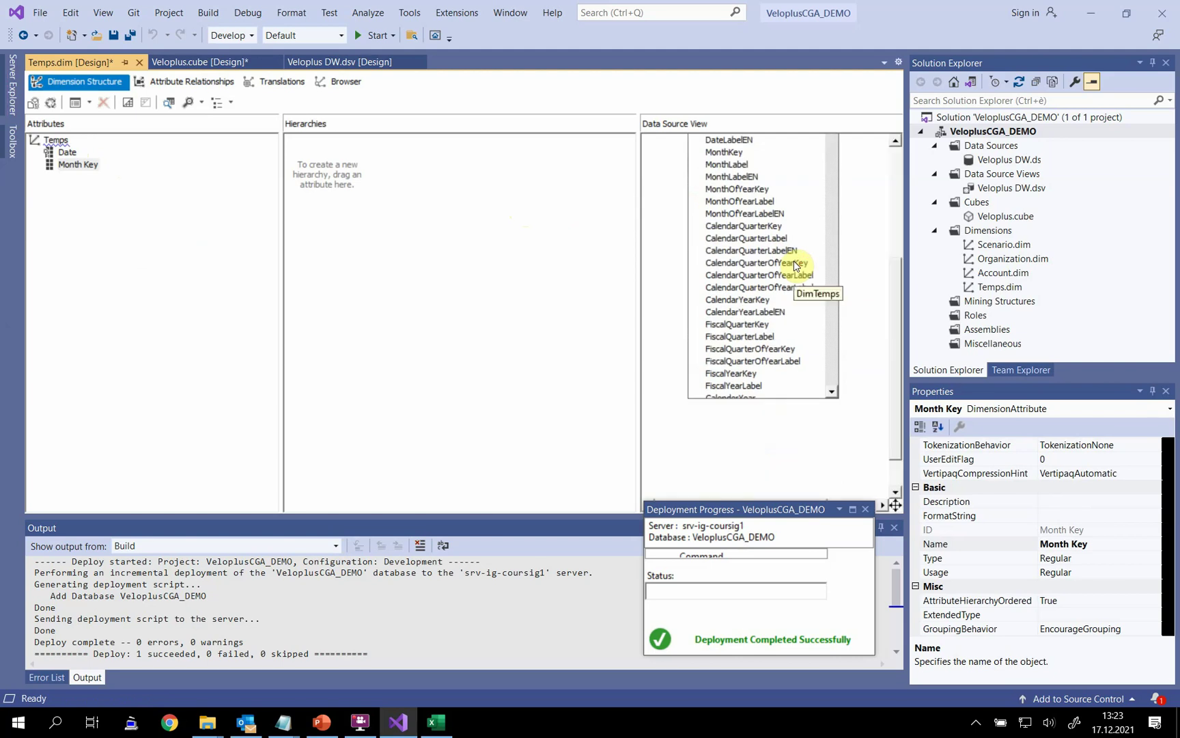
{"action": "left_click_drag", "start_coordinate": [753, 229], "coordinate": [224, 277]}
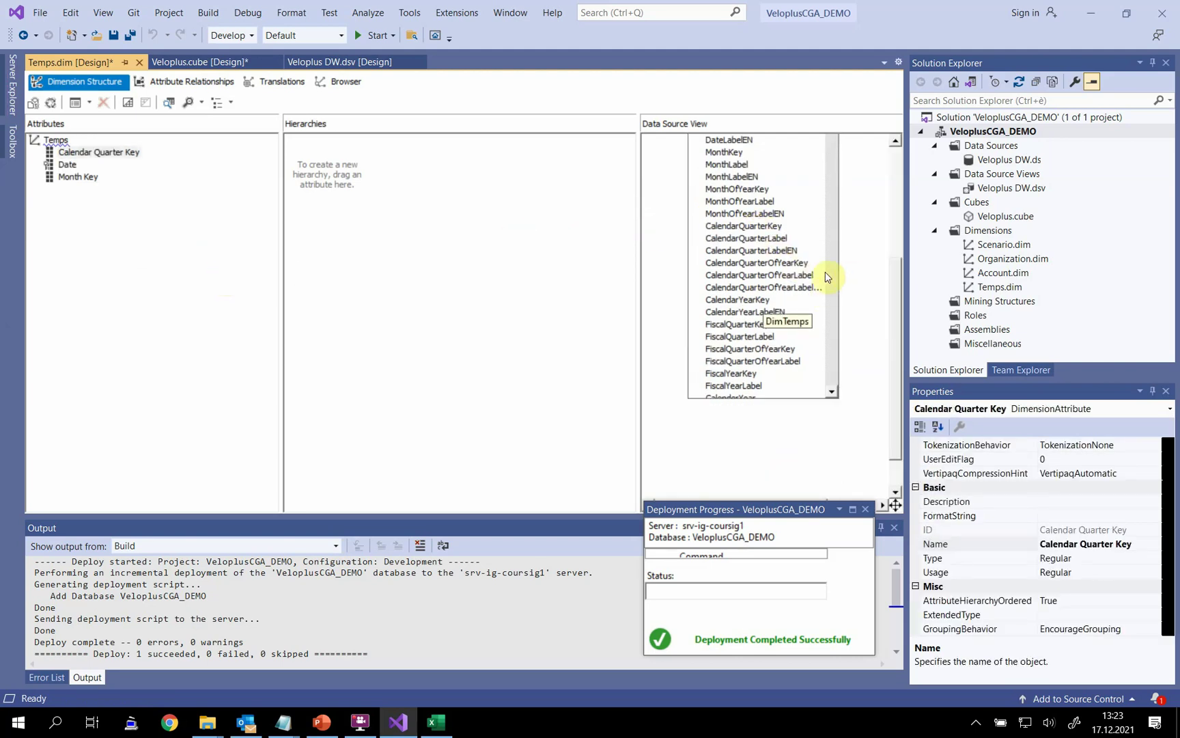
{"action": "scroll", "coordinate": [795, 275], "scroll_direction": "down", "scroll_amount": 1}
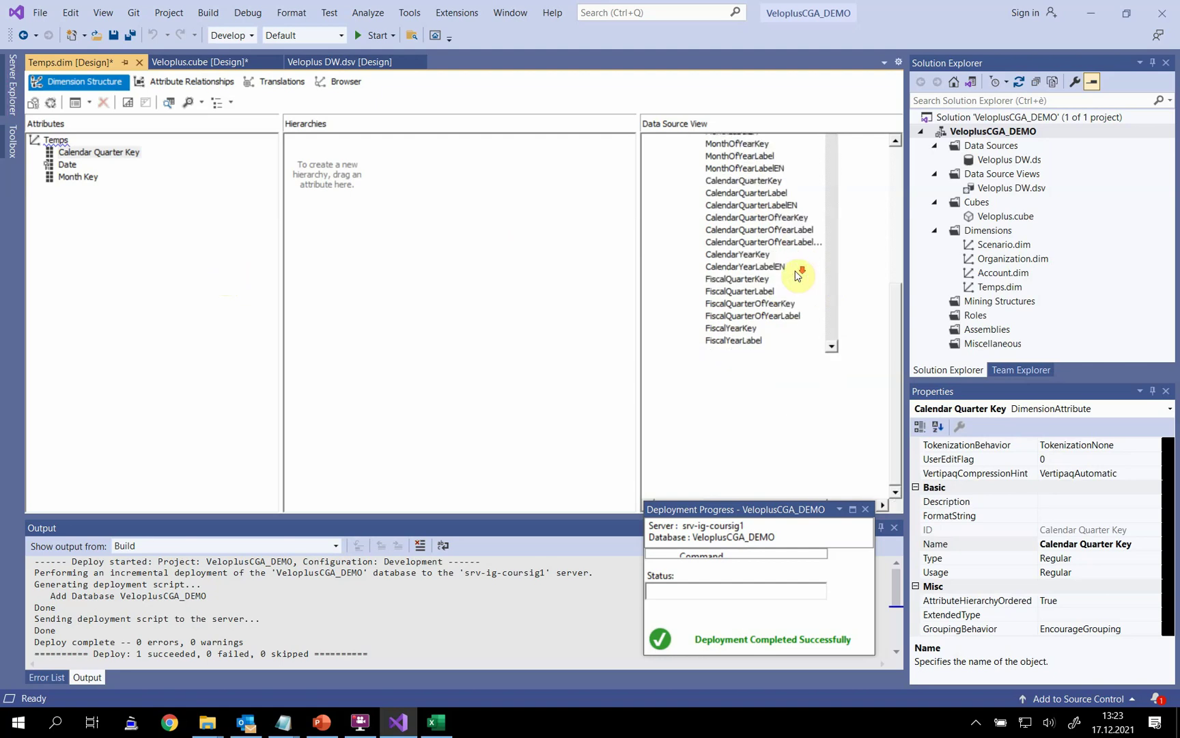
{"action": "left_click", "coordinate": [752, 259]}
{"action": "left_click_drag", "start_coordinate": [752, 258], "coordinate": [239, 288]}
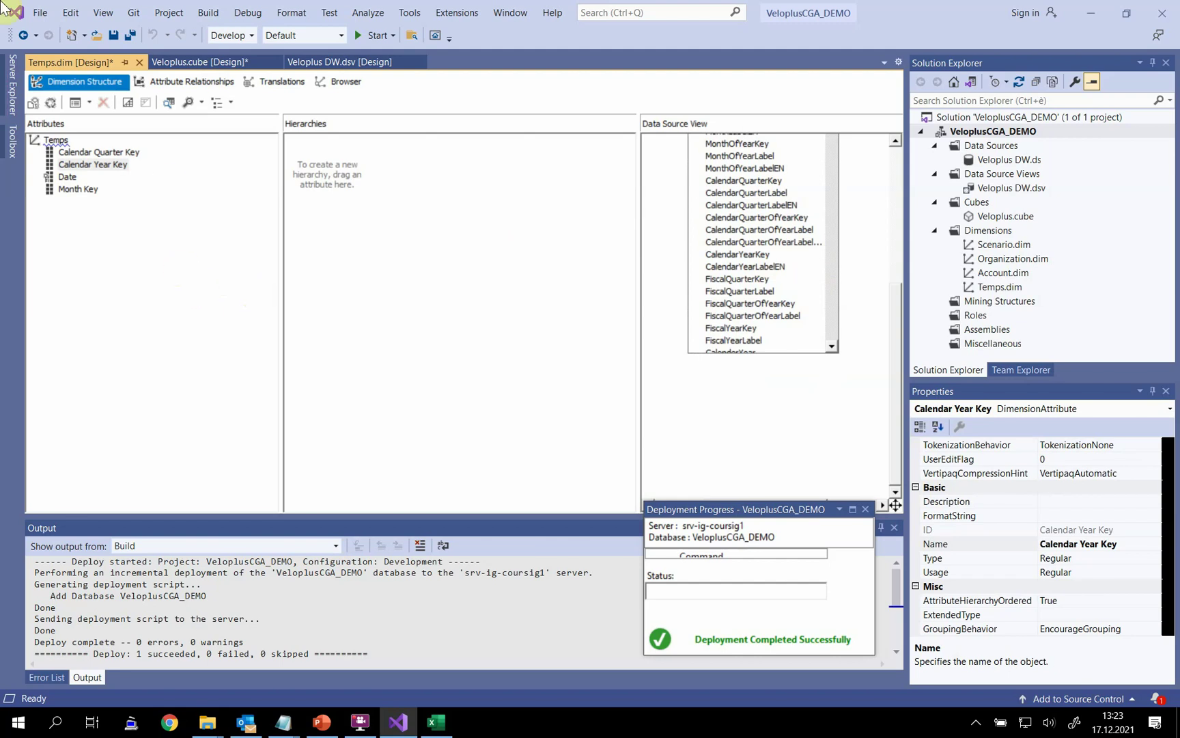
Step: Rename the Calendar Quarter Key attribute to Quarter
{"action": "left_click", "coordinate": [96, 159]}
{"action": "left_click", "coordinate": [96, 151]}
{"action": "right_click", "coordinate": [96, 151]}
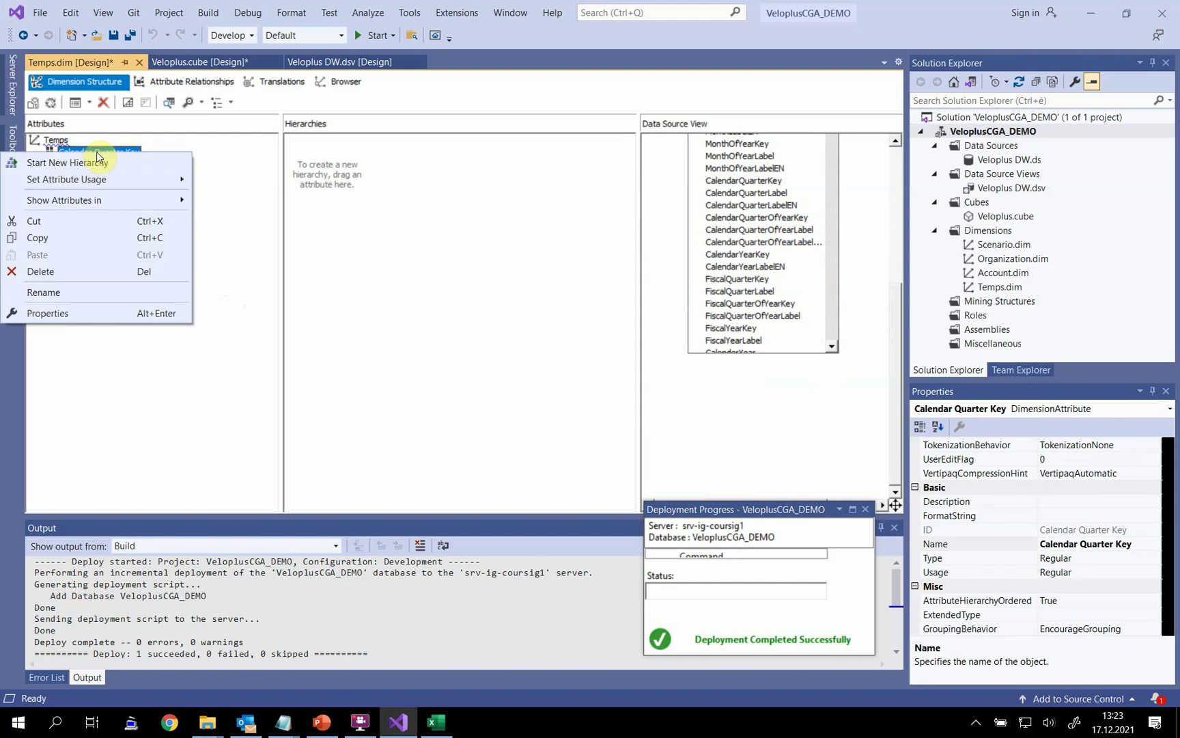
{"action": "left_click", "coordinate": [100, 151]}
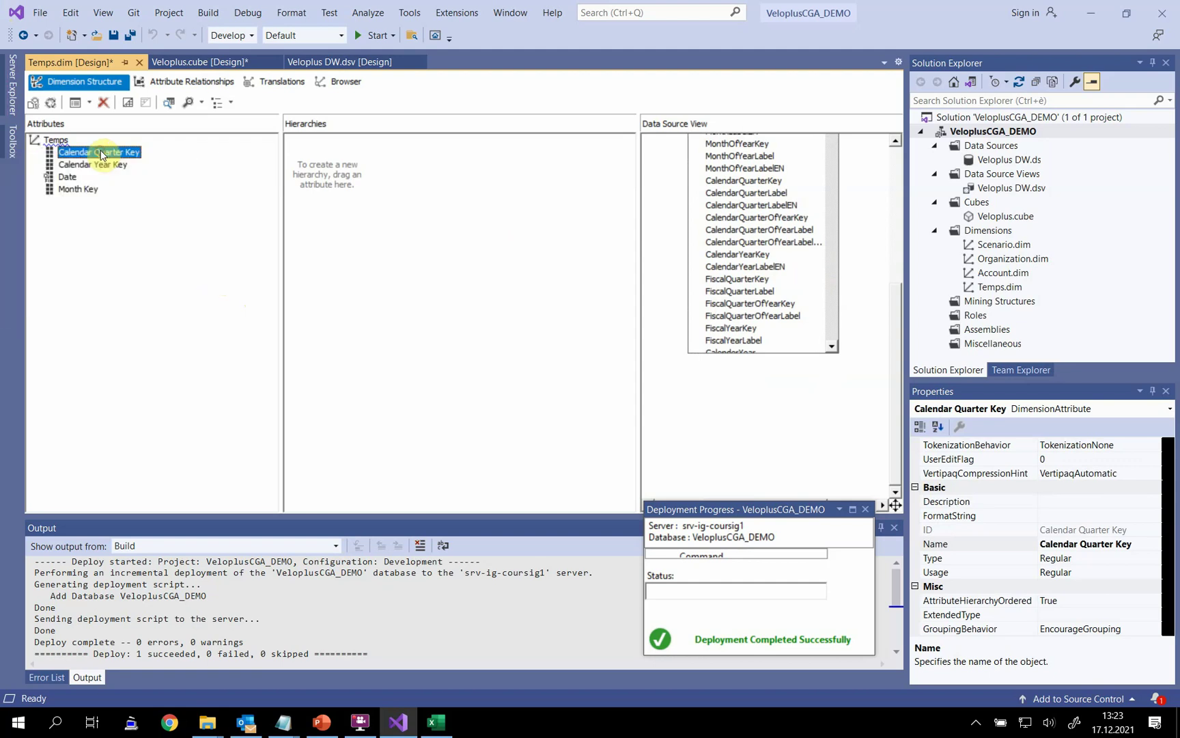
{"action": "right_click", "coordinate": [101, 153]}
{"action": "key", "text": "Escape"}
{"action": "left_click", "coordinate": [135, 155]}
{"action": "type", "text": "Quarter"}
{"action": "key", "text": "Return"}
Step: Rename the Calendar Year Key attribute to Year
{"action": "left_click", "coordinate": [134, 160]}
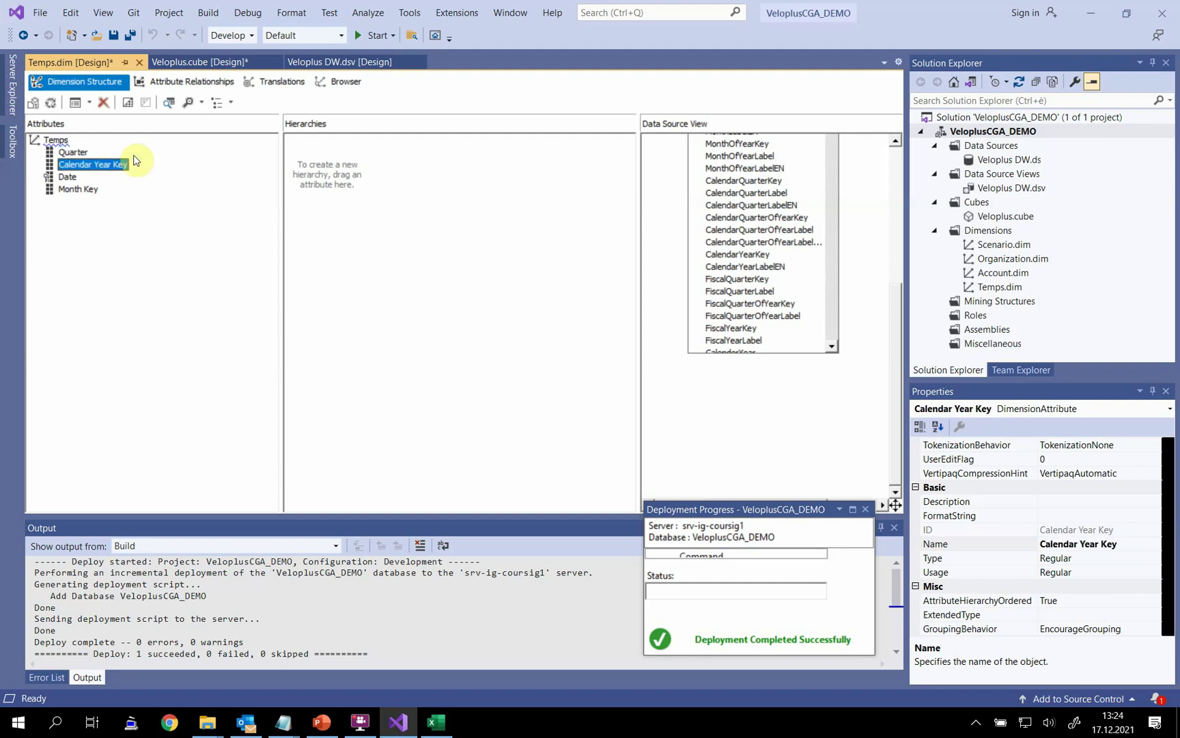
{"action": "right_click", "coordinate": [121, 164]}
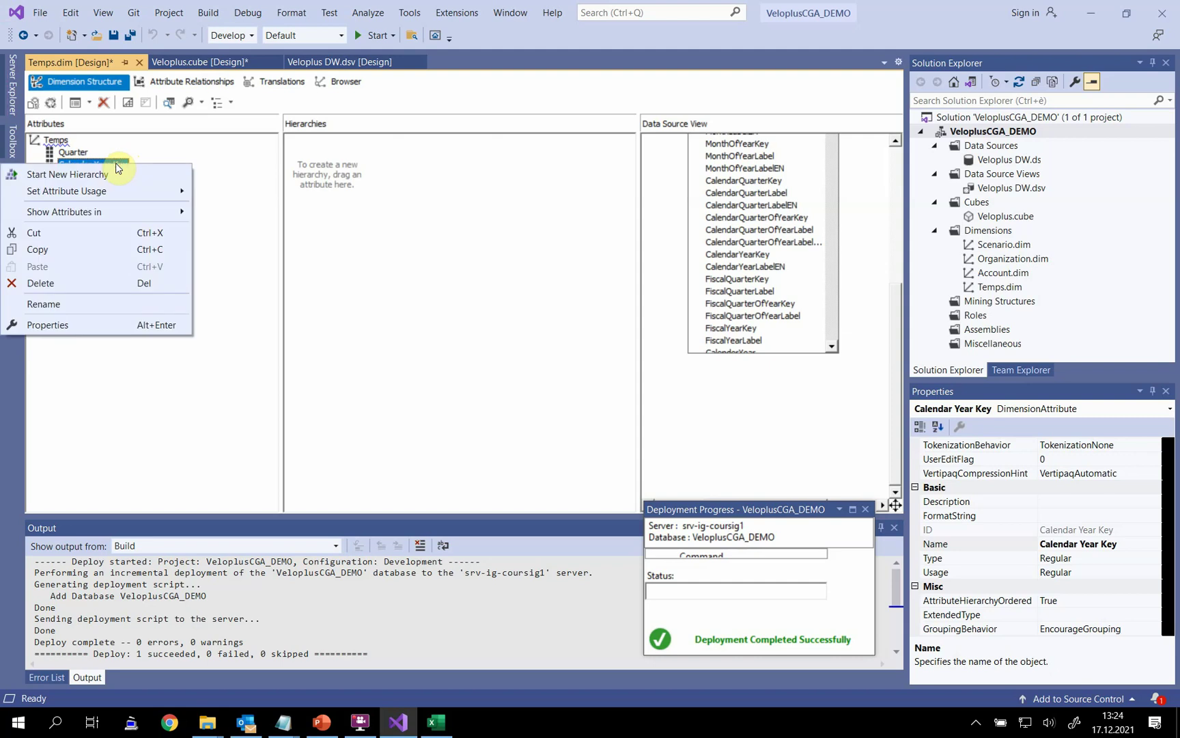
{"action": "left_click", "coordinate": [77, 309]}
{"action": "type", "text": "Year"}
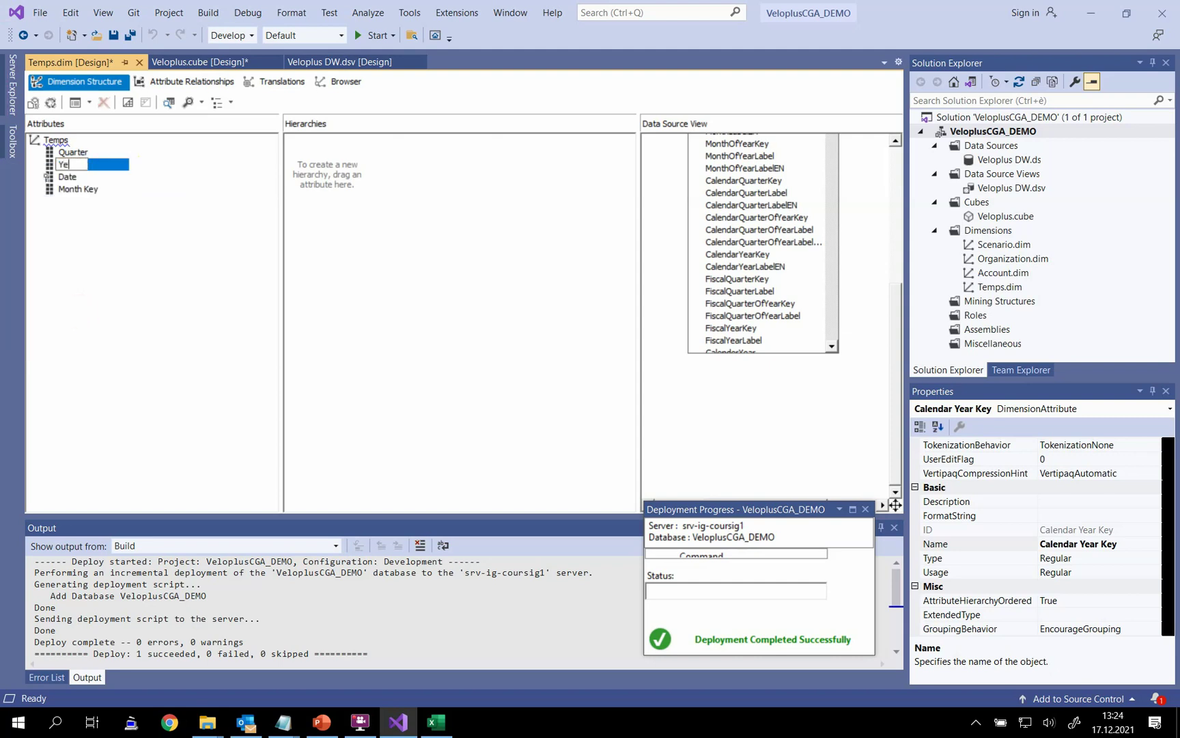
{"action": "key", "text": "Return"}
Step: Rename the Month Key attribute to Month
{"action": "key", "text": "Down"}
{"action": "key", "text": "Down"}
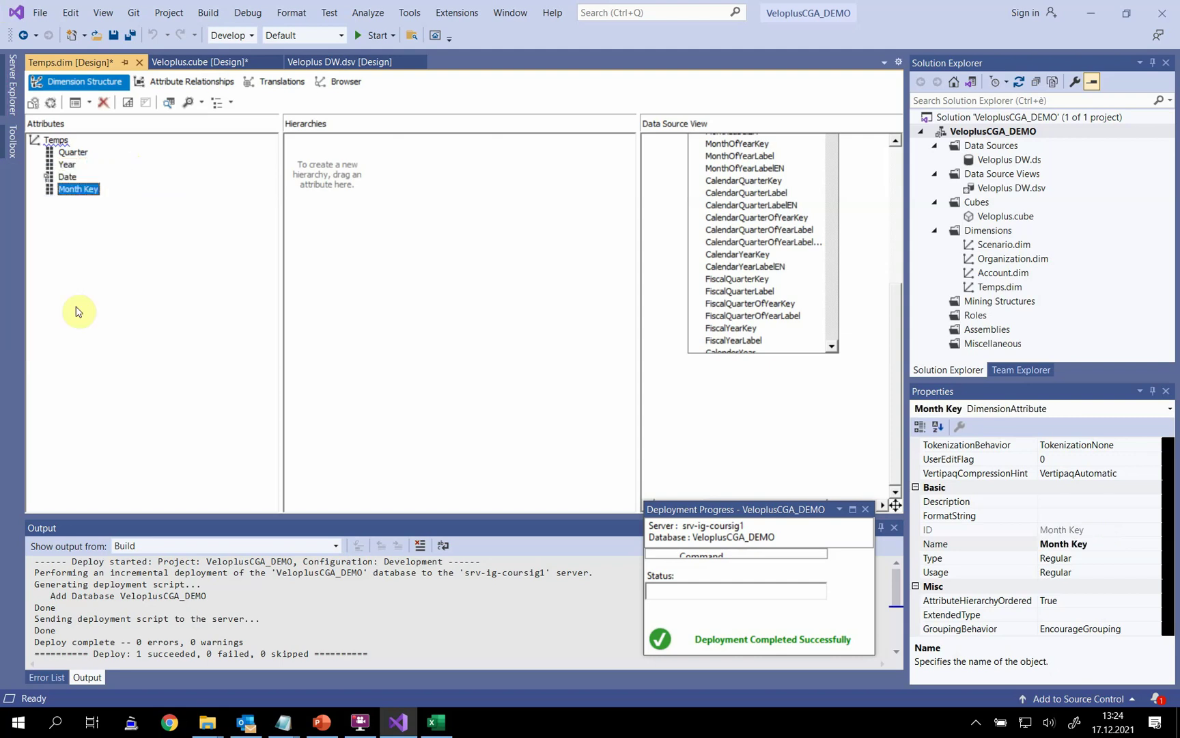
{"action": "right_click", "coordinate": [78, 190]}
{"action": "left_click", "coordinate": [55, 335]}
{"action": "type", "text": "Month"}
{"action": "key", "text": "Return"}
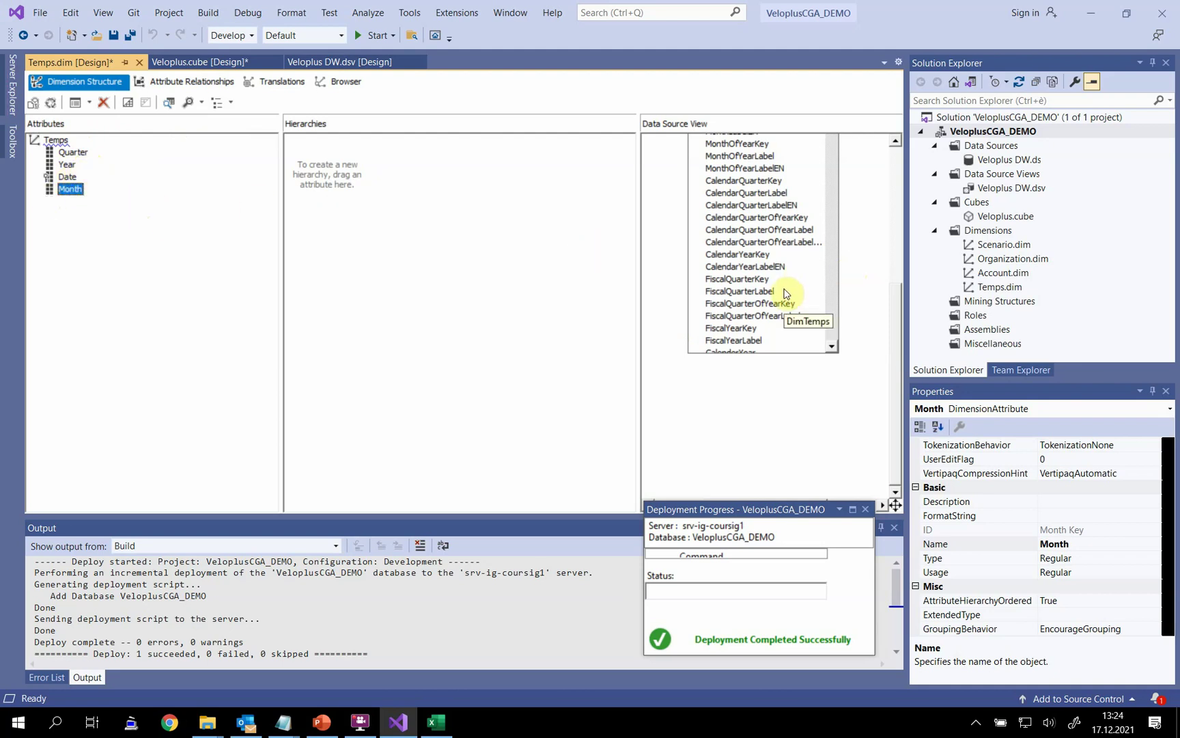
Step: Bind the Month attribute's NameColumn property to the MonthLabel column of DimTemps
{"action": "scroll", "coordinate": [785, 290], "scroll_direction": "up", "scroll_amount": 2}
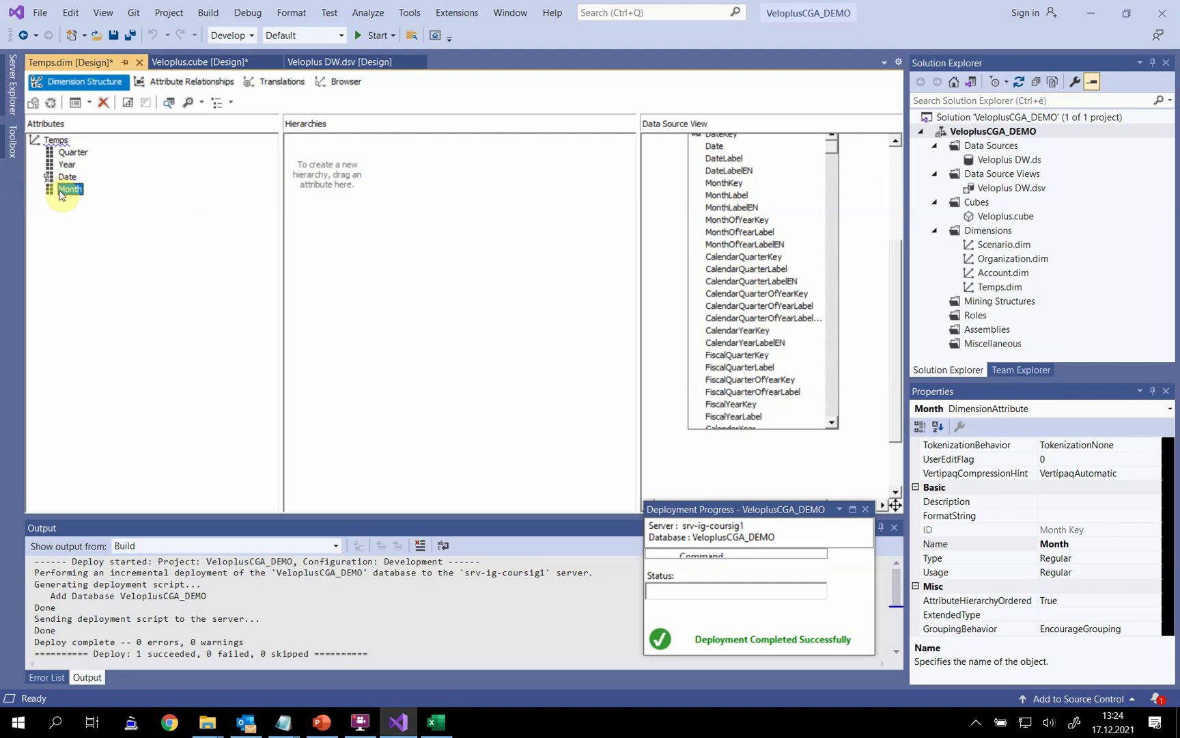
{"action": "scroll", "coordinate": [1005, 478], "scroll_direction": "down", "scroll_amount": 5}
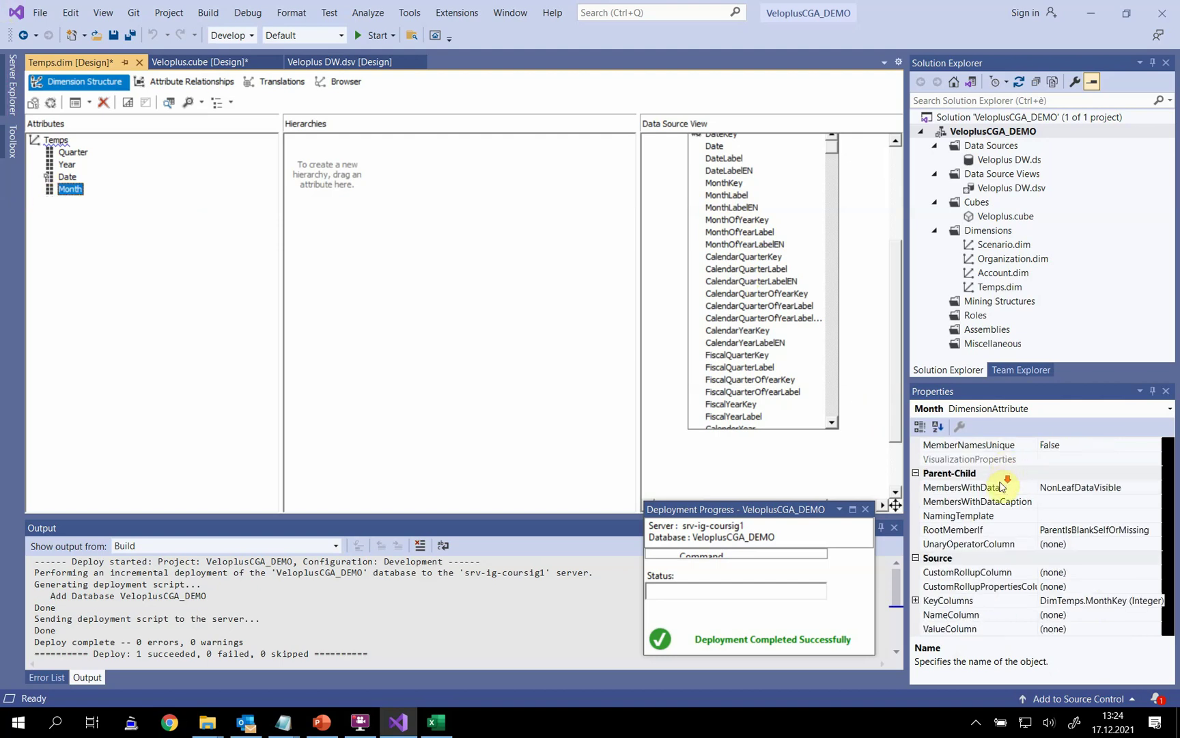
{"action": "left_click", "coordinate": [1157, 618]}
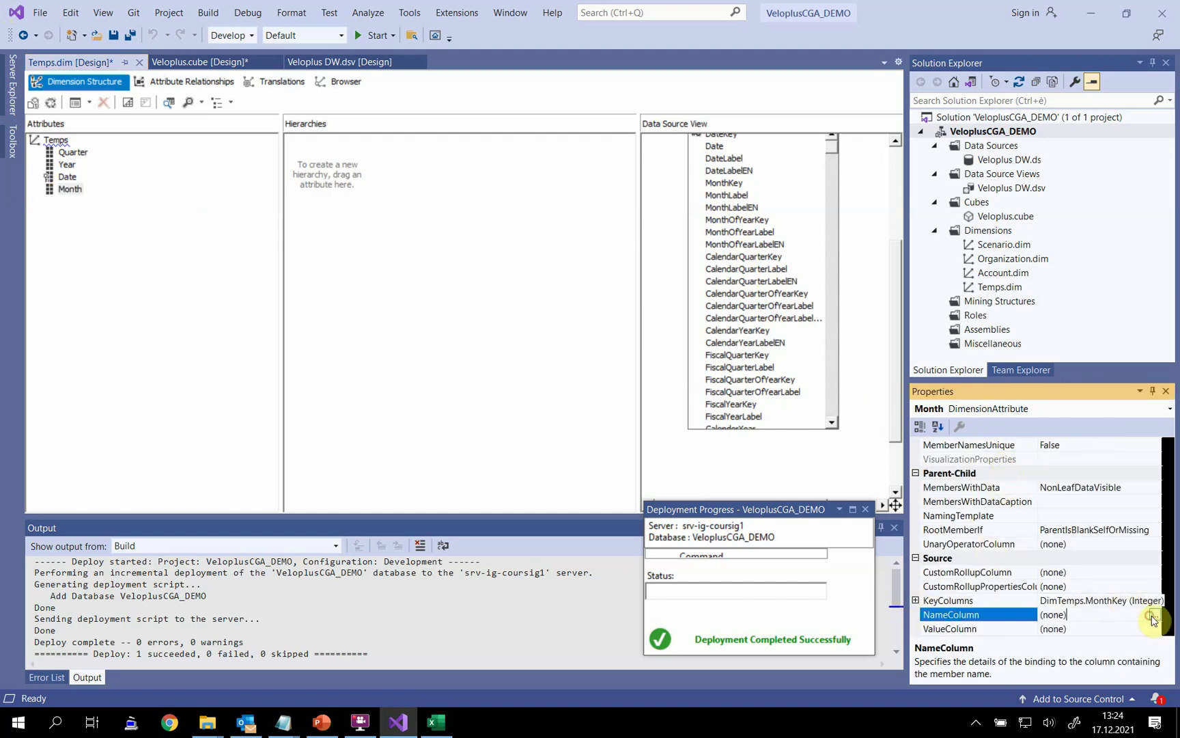
{"action": "left_click", "coordinate": [1157, 618]}
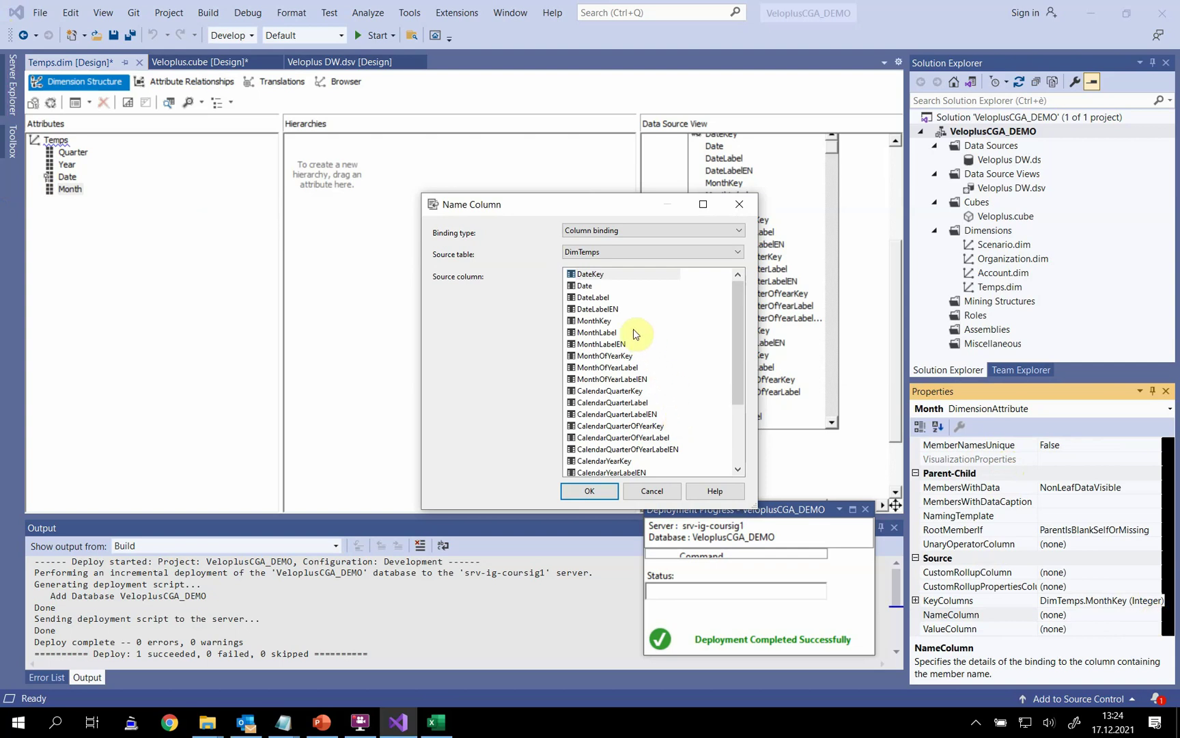
{"action": "left_click", "coordinate": [605, 334]}
{"action": "left_click", "coordinate": [593, 492]}
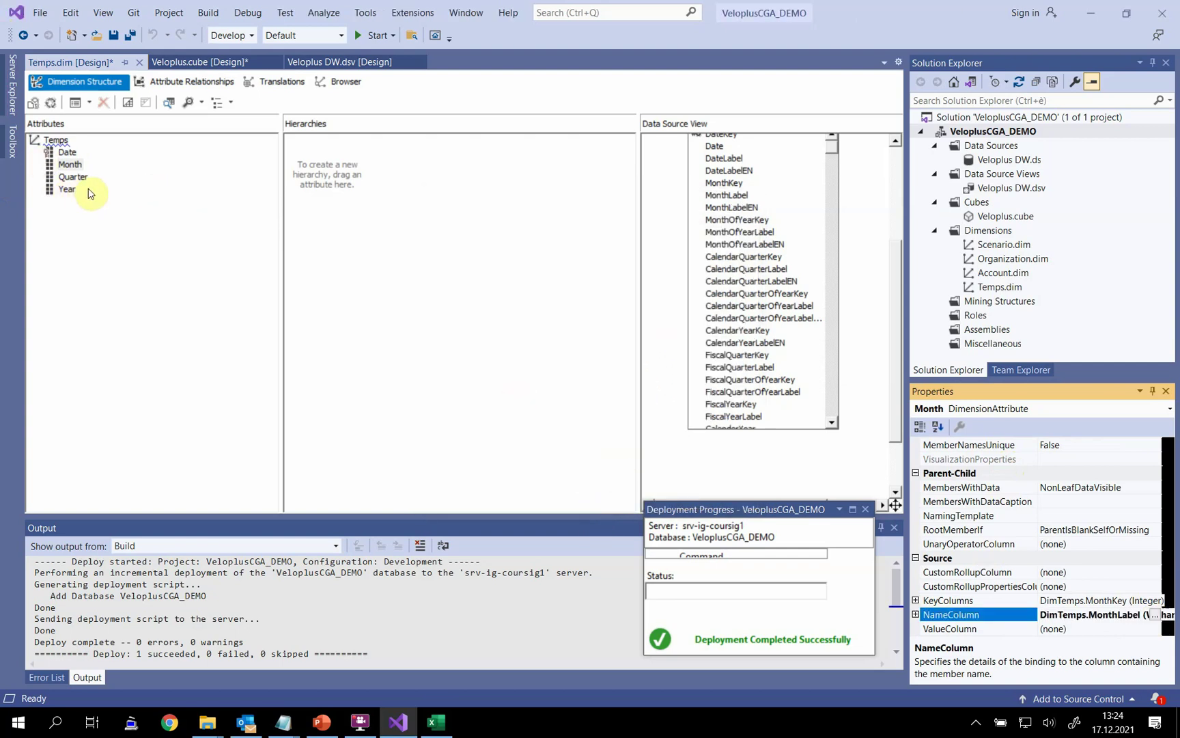
Step: Bind the Date attribute's NameColumn property to the DateLabel column of DimTemps
{"action": "left_click", "coordinate": [67, 153]}
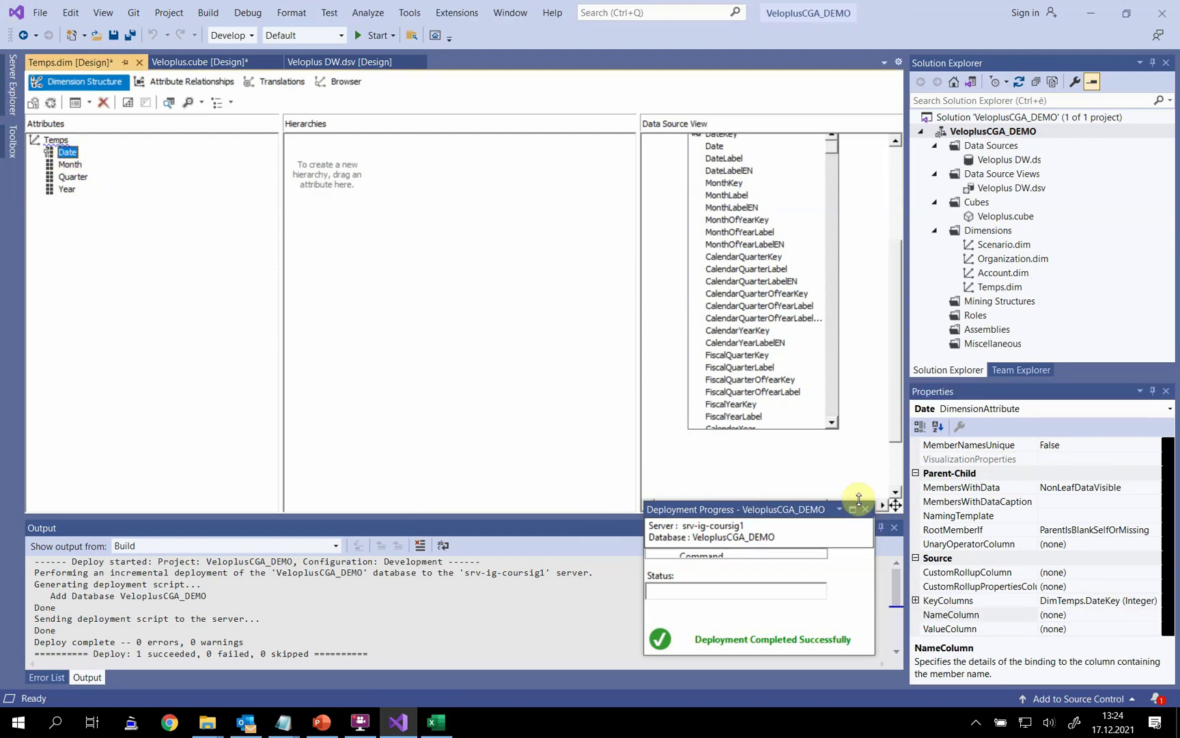
{"action": "left_click", "coordinate": [1096, 615]}
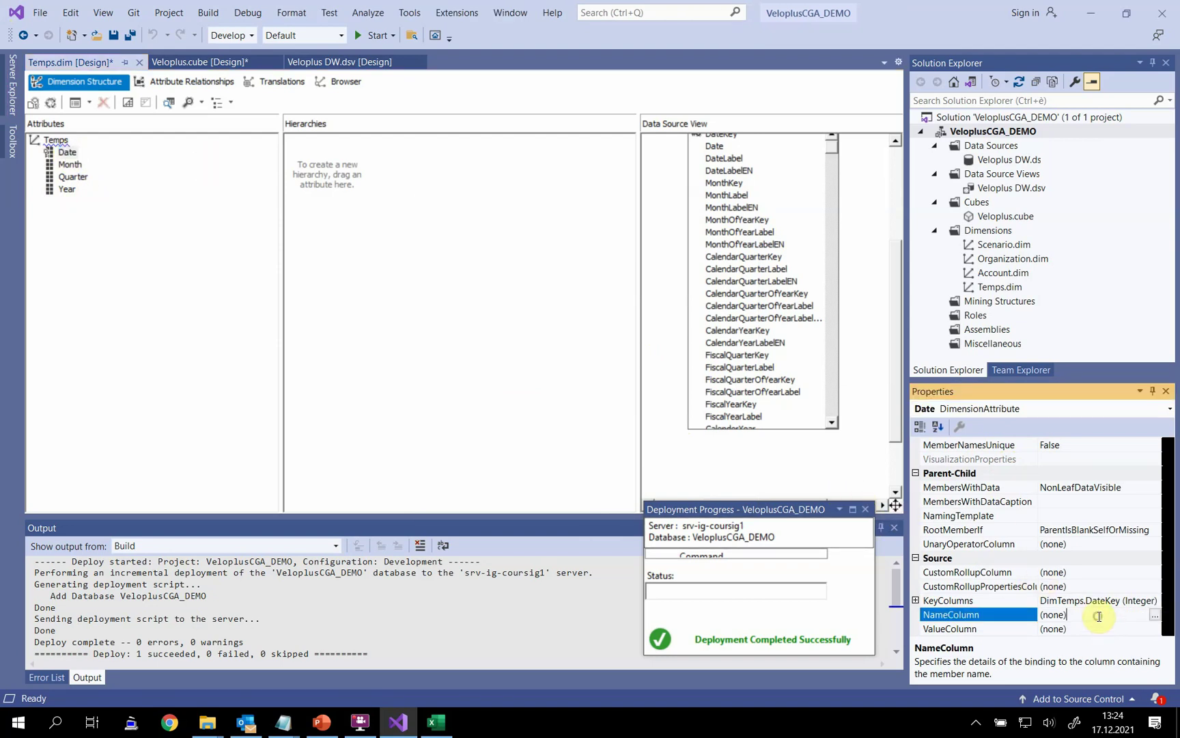
{"action": "left_click", "coordinate": [1154, 614]}
{"action": "left_click", "coordinate": [594, 298]}
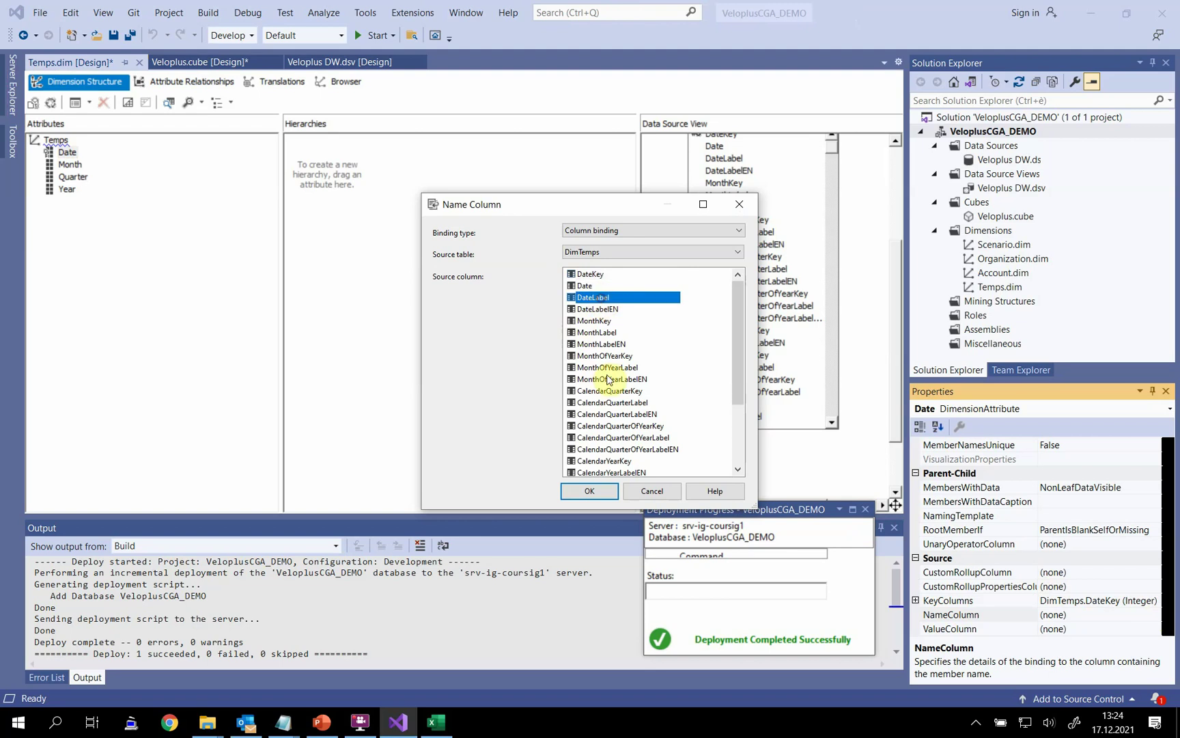
{"action": "left_click", "coordinate": [598, 493]}
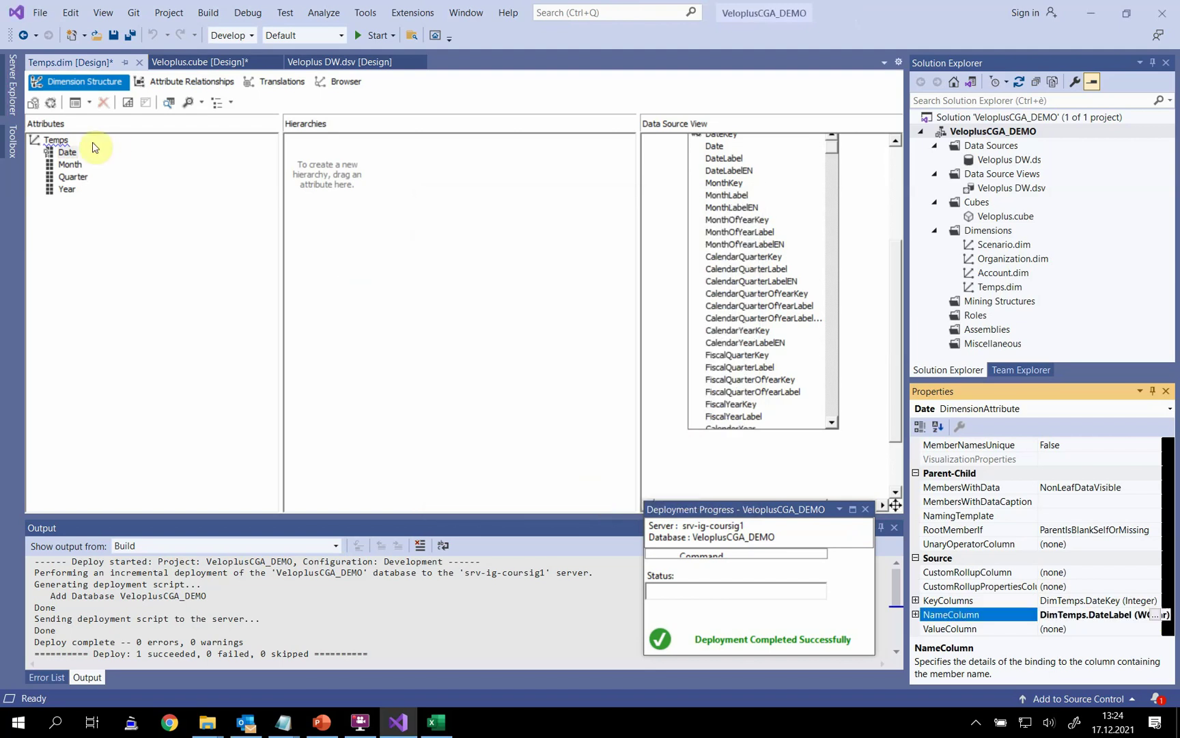
Step: Bind the Quarter attribute's NameColumn property to the CalendarQuarterLabel column of DimTemps
{"action": "left_click", "coordinate": [73, 176]}
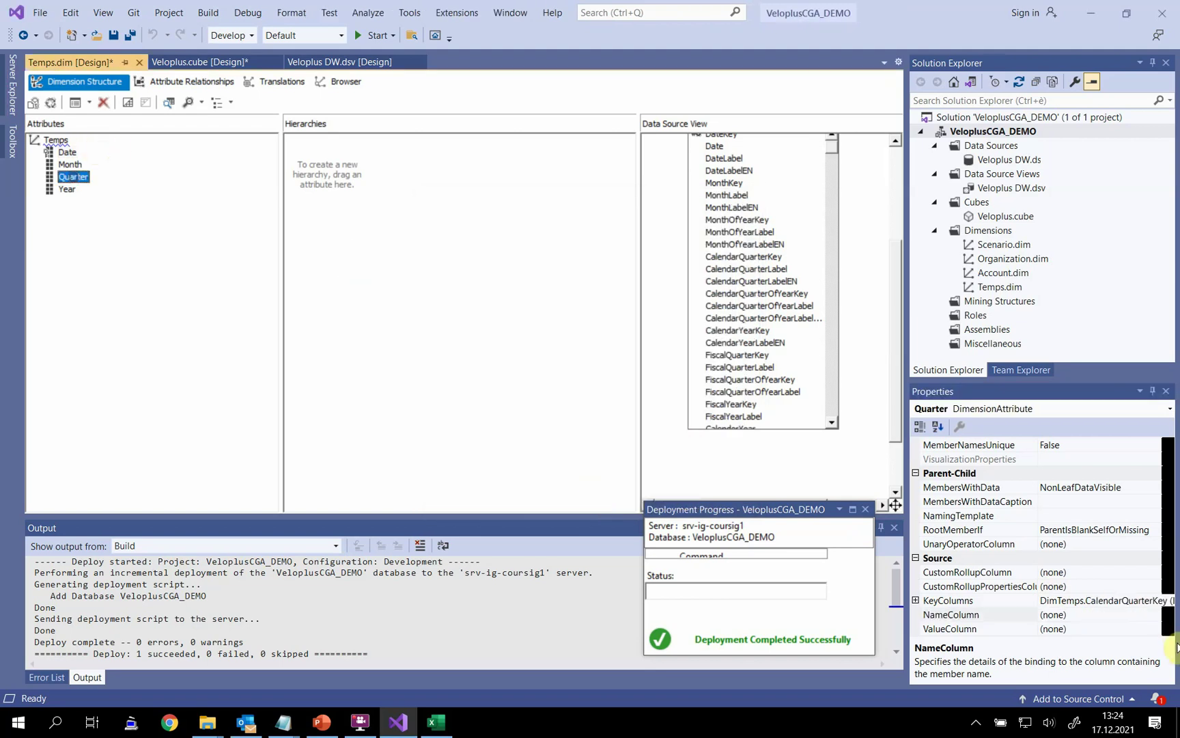
{"action": "left_click", "coordinate": [1096, 614]}
{"action": "left_click", "coordinate": [1155, 615]}
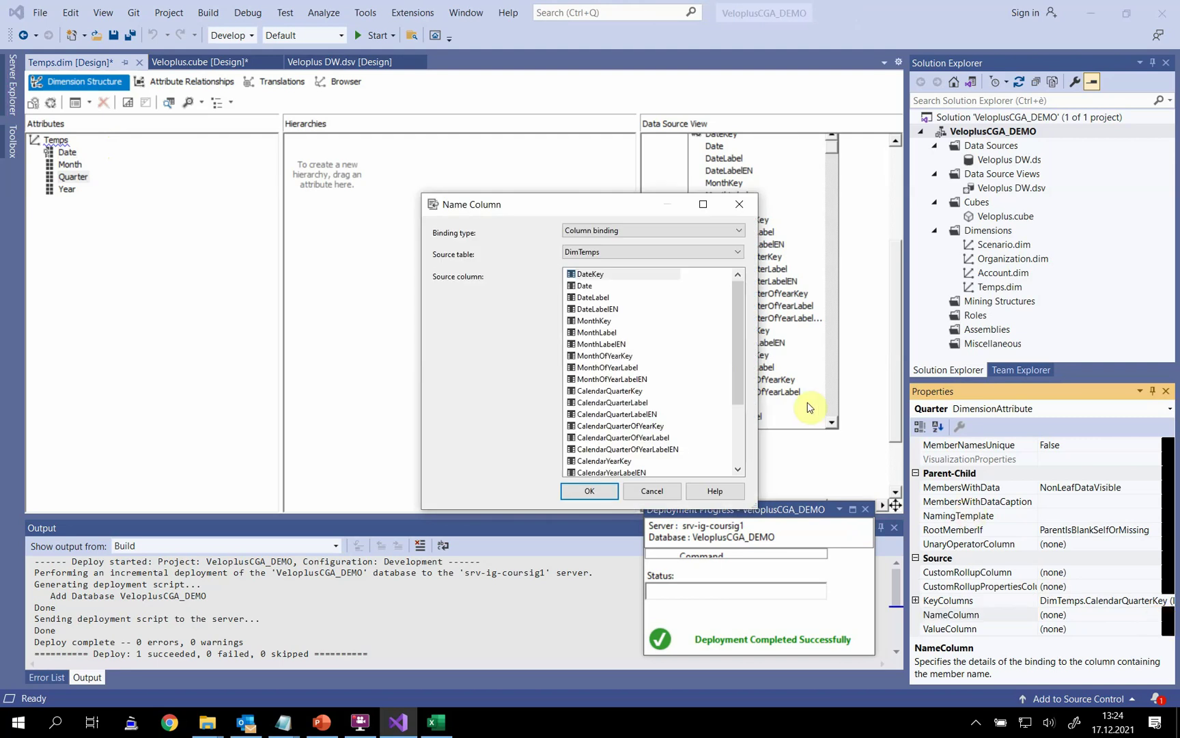
{"action": "scroll", "coordinate": [640, 387], "scroll_direction": "down", "scroll_amount": 3}
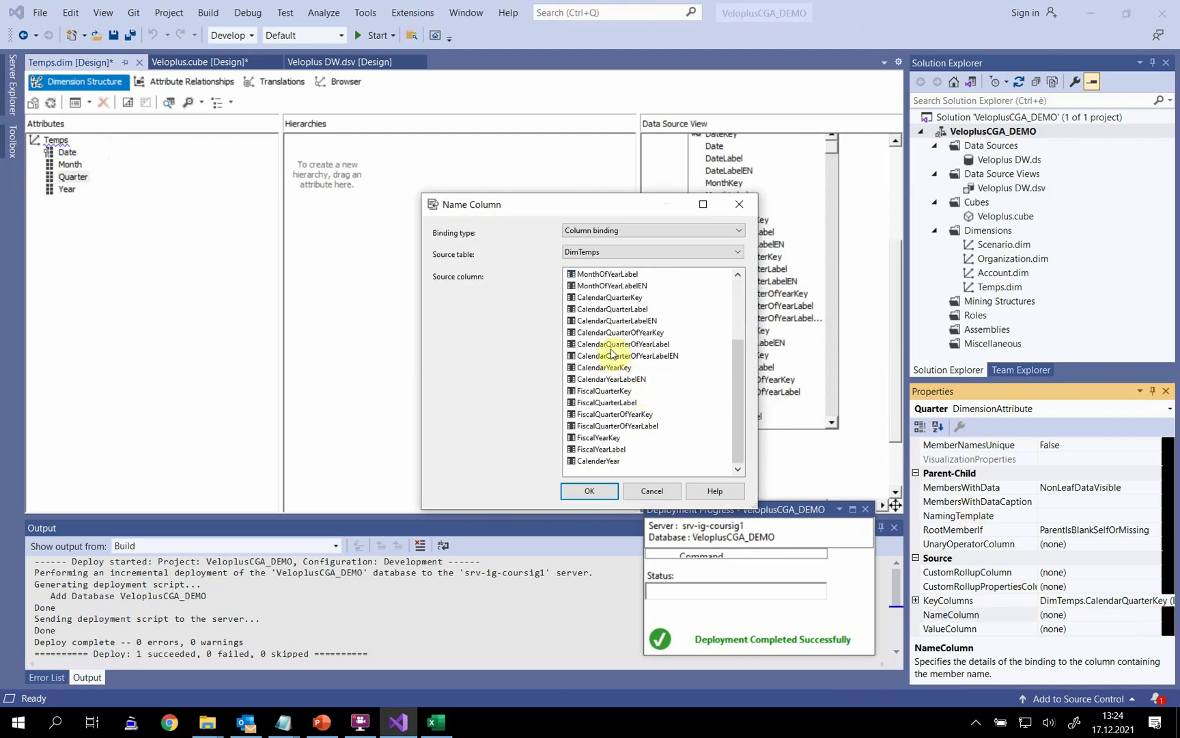
{"action": "left_click", "coordinate": [612, 309]}
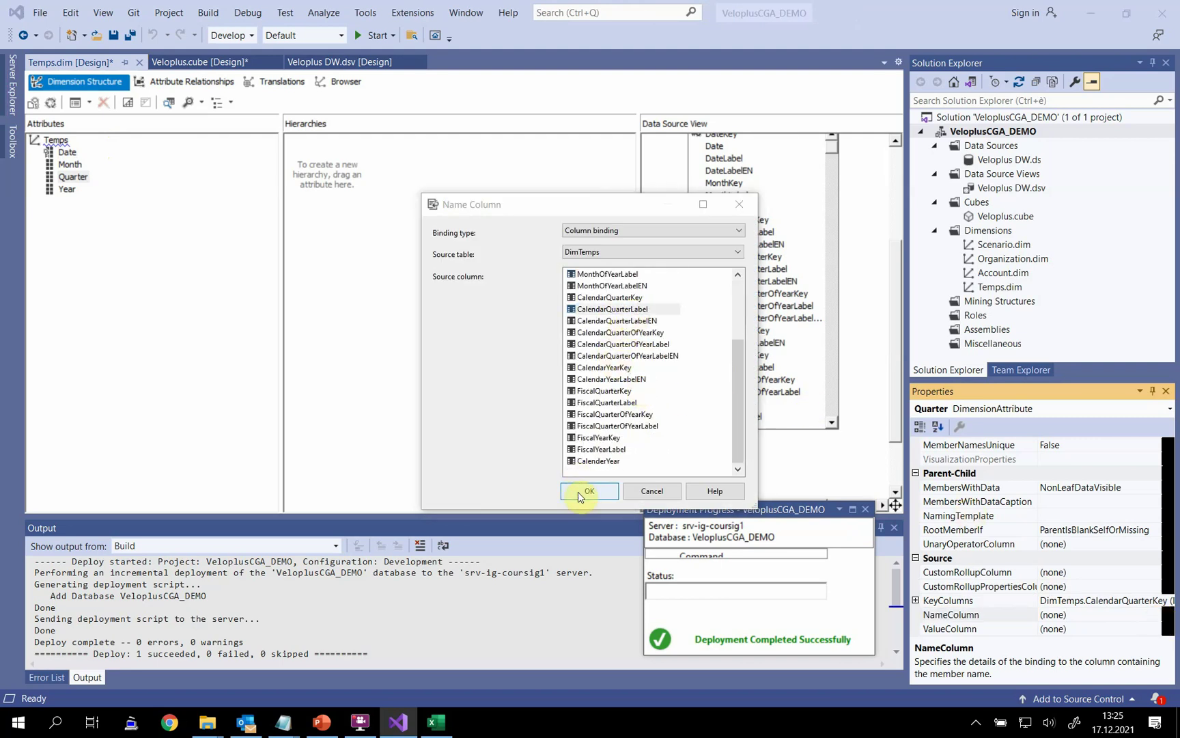
{"action": "left_click", "coordinate": [575, 493]}
Step: Bind the Year attribute's NameColumn property to the CalenderYear column of DimTemps
{"action": "left_click", "coordinate": [67, 189]}
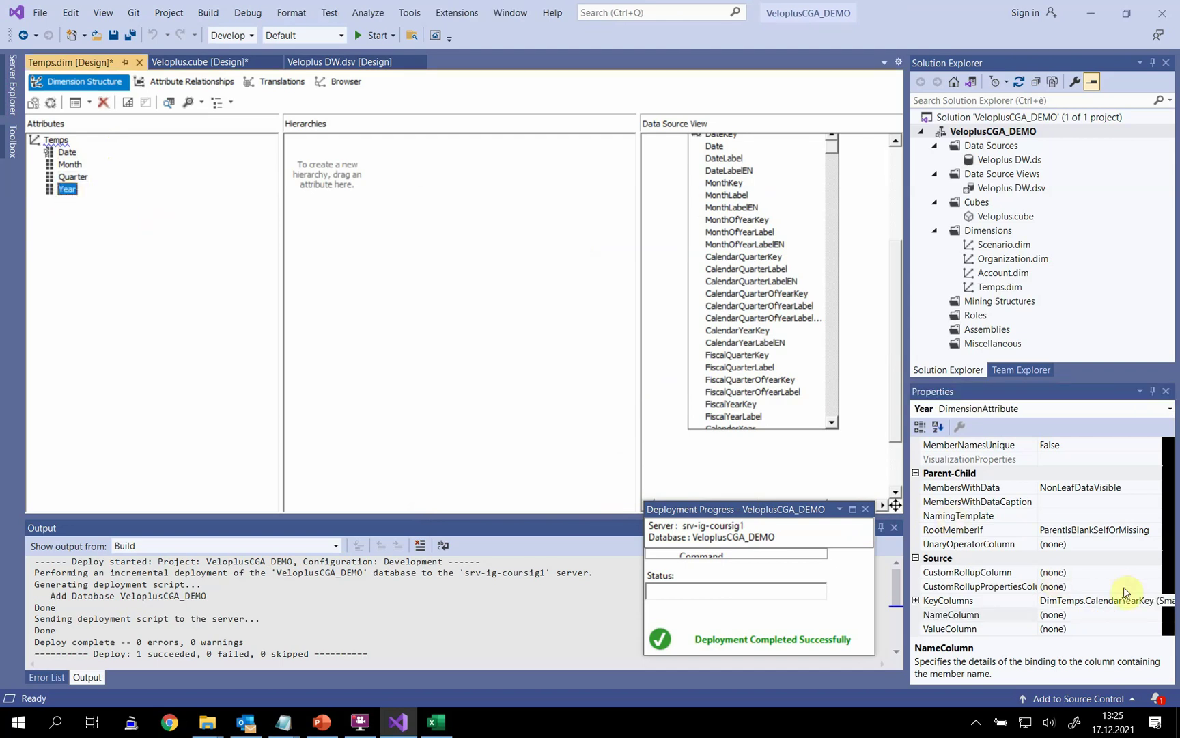
{"action": "left_click", "coordinate": [1149, 615]}
{"action": "left_click", "coordinate": [1167, 614]}
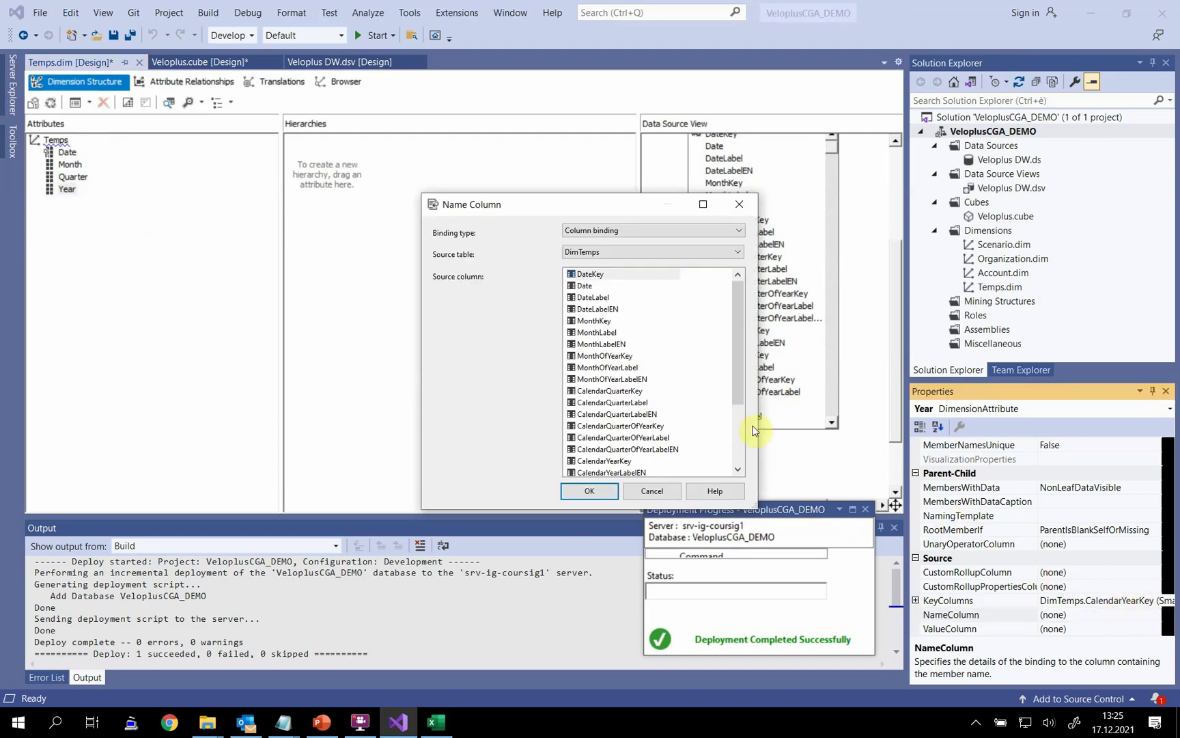
{"action": "scroll", "coordinate": [634, 449], "scroll_direction": "down", "scroll_amount": 1}
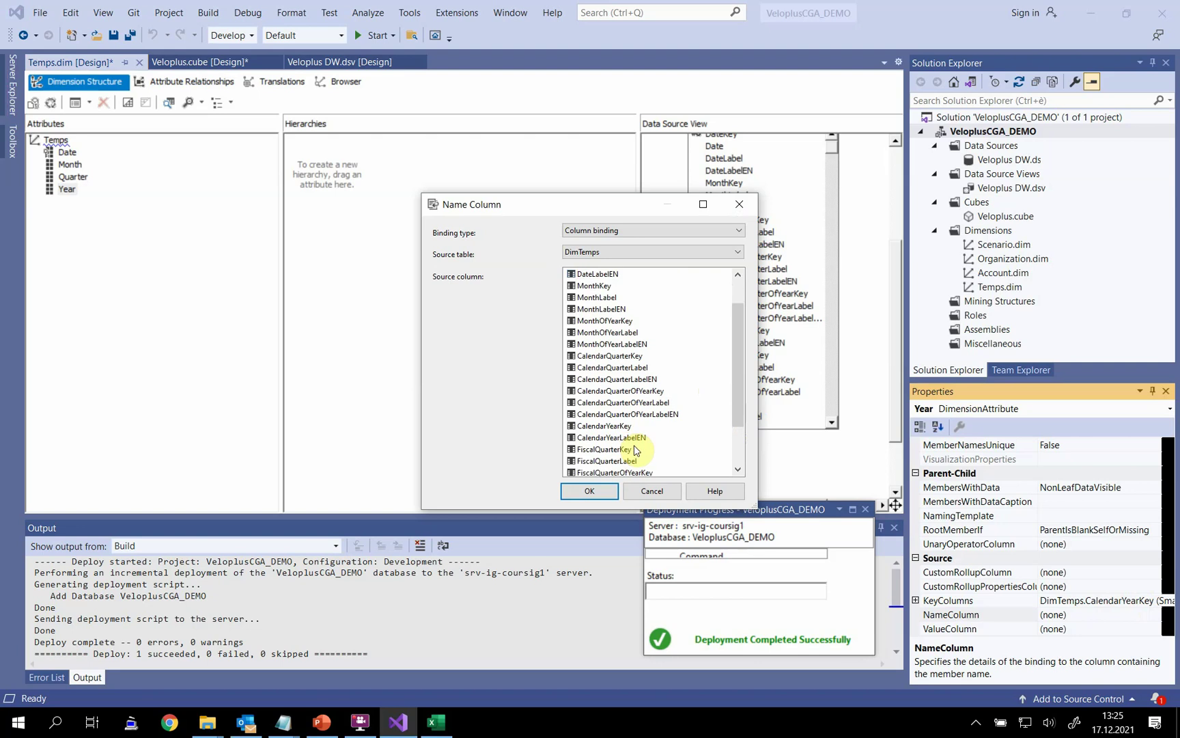
{"action": "scroll", "coordinate": [638, 445], "scroll_direction": "down", "scroll_amount": 2}
{"action": "left_click", "coordinate": [616, 462]}
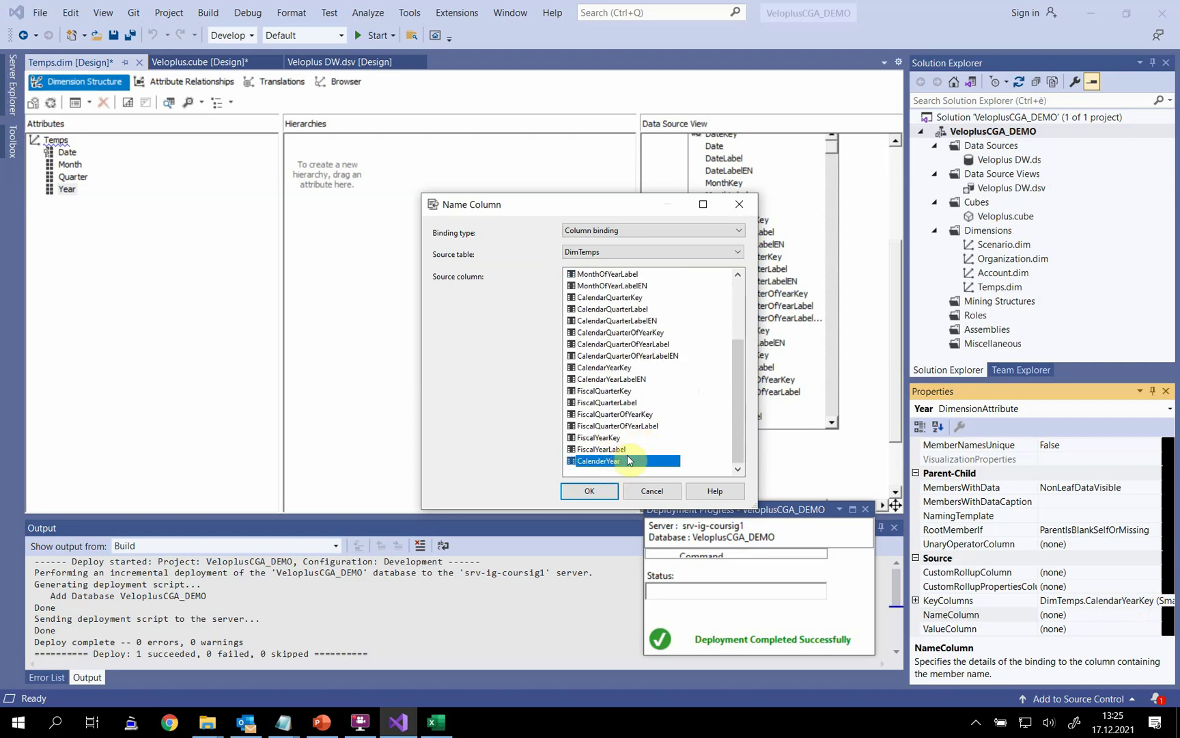
{"action": "scroll", "coordinate": [629, 461], "scroll_direction": "up", "scroll_amount": 1}
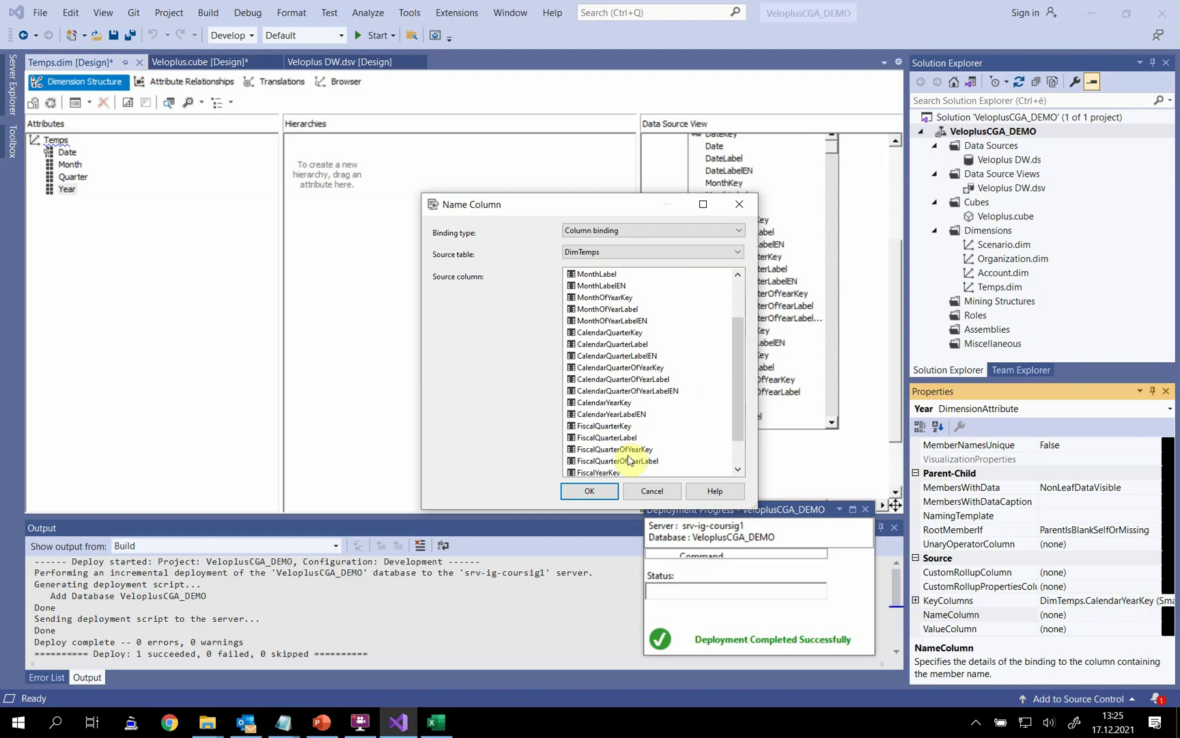
{"action": "scroll", "coordinate": [629, 461], "scroll_direction": "down", "scroll_amount": 1}
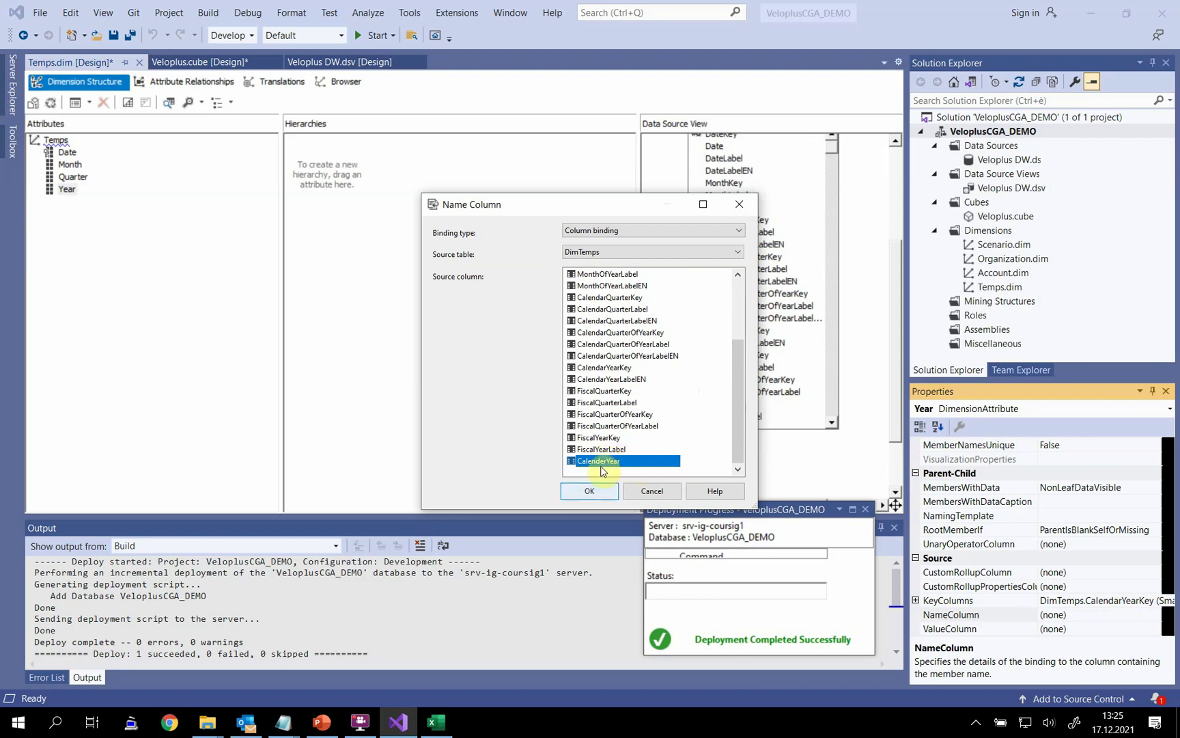
{"action": "left_click", "coordinate": [591, 493]}
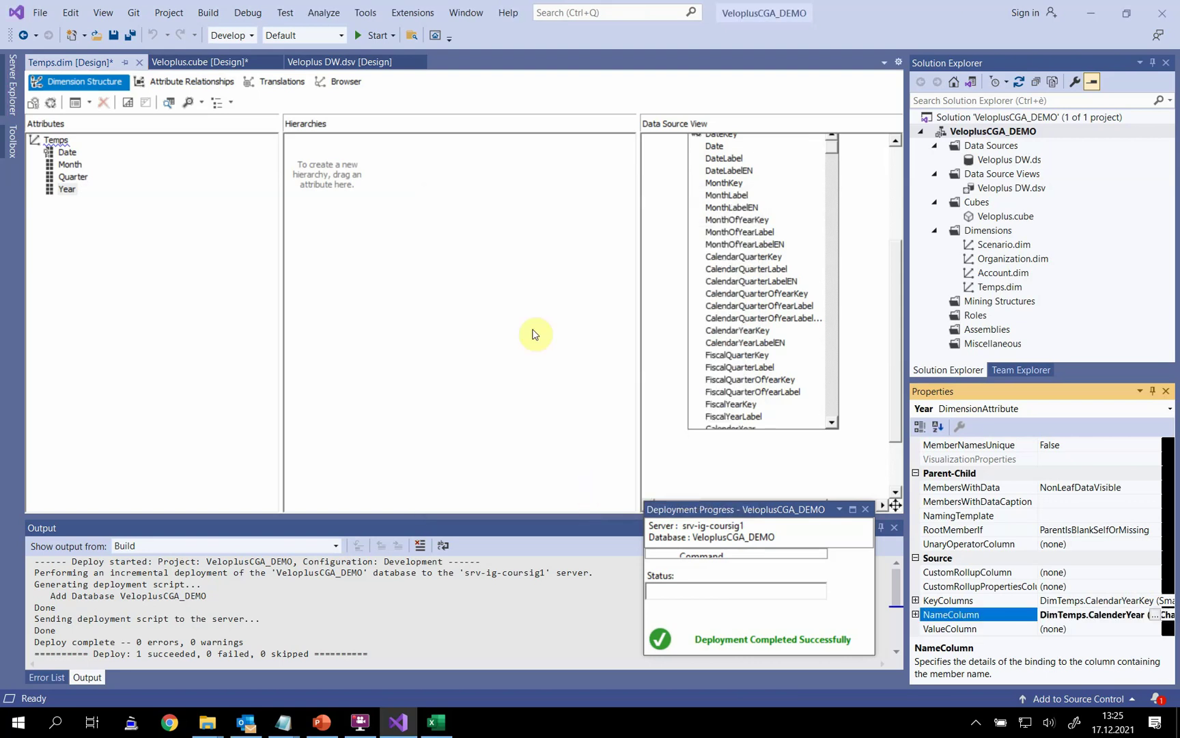
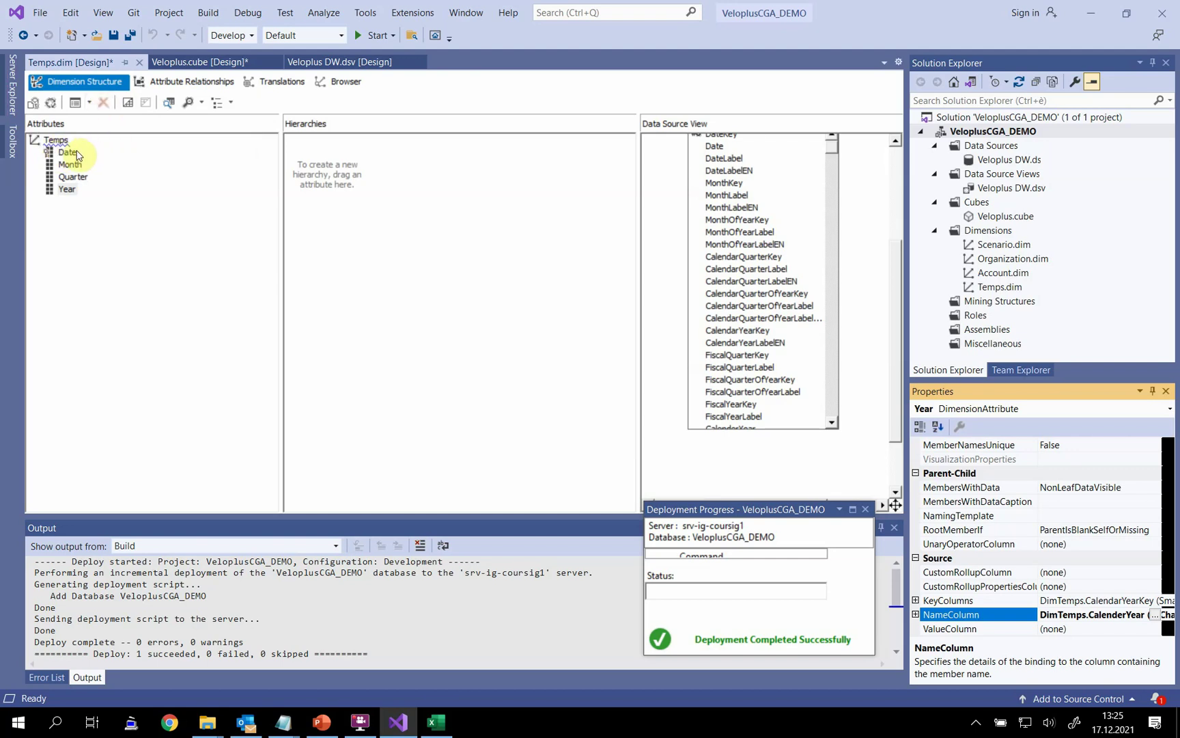
Step: Create a hierarchy in the Temps dimension with the levels Year, Quarter, Month and Date, in that order
{"action": "left_click", "coordinate": [65, 192]}
{"action": "left_click", "coordinate": [66, 190]}
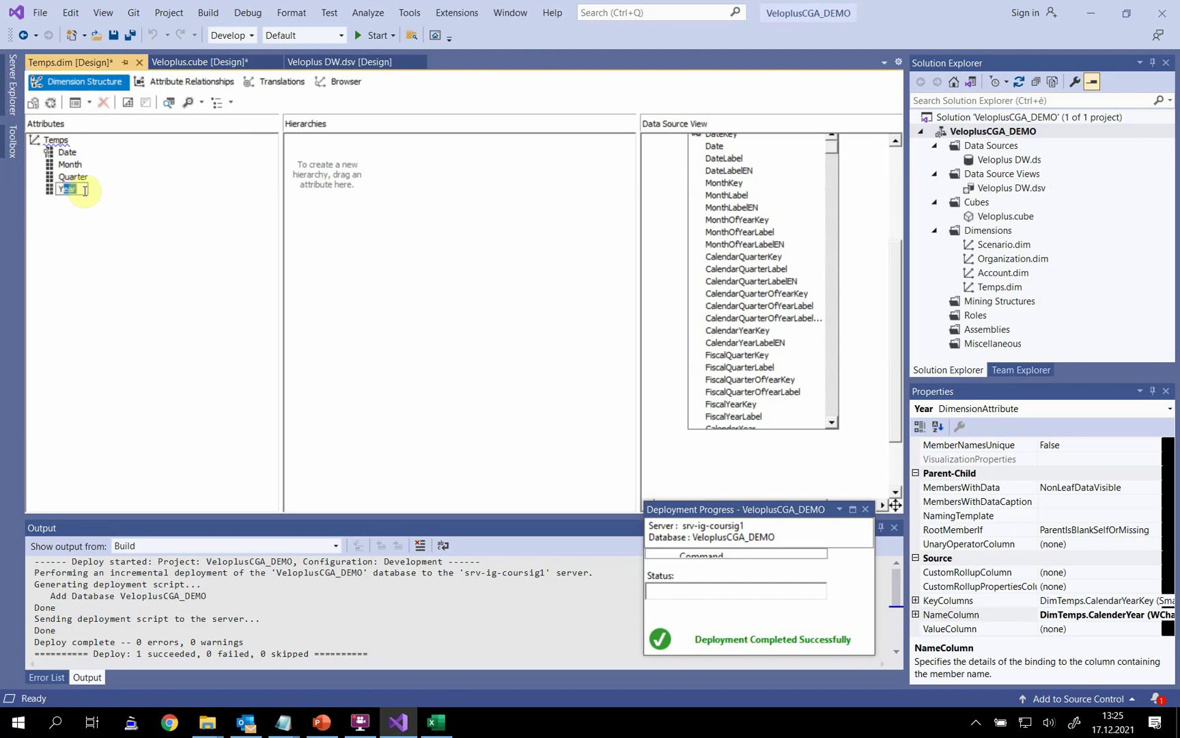
{"action": "left_click", "coordinate": [145, 197]}
{"action": "left_click_drag", "start_coordinate": [71, 190], "coordinate": [363, 175]}
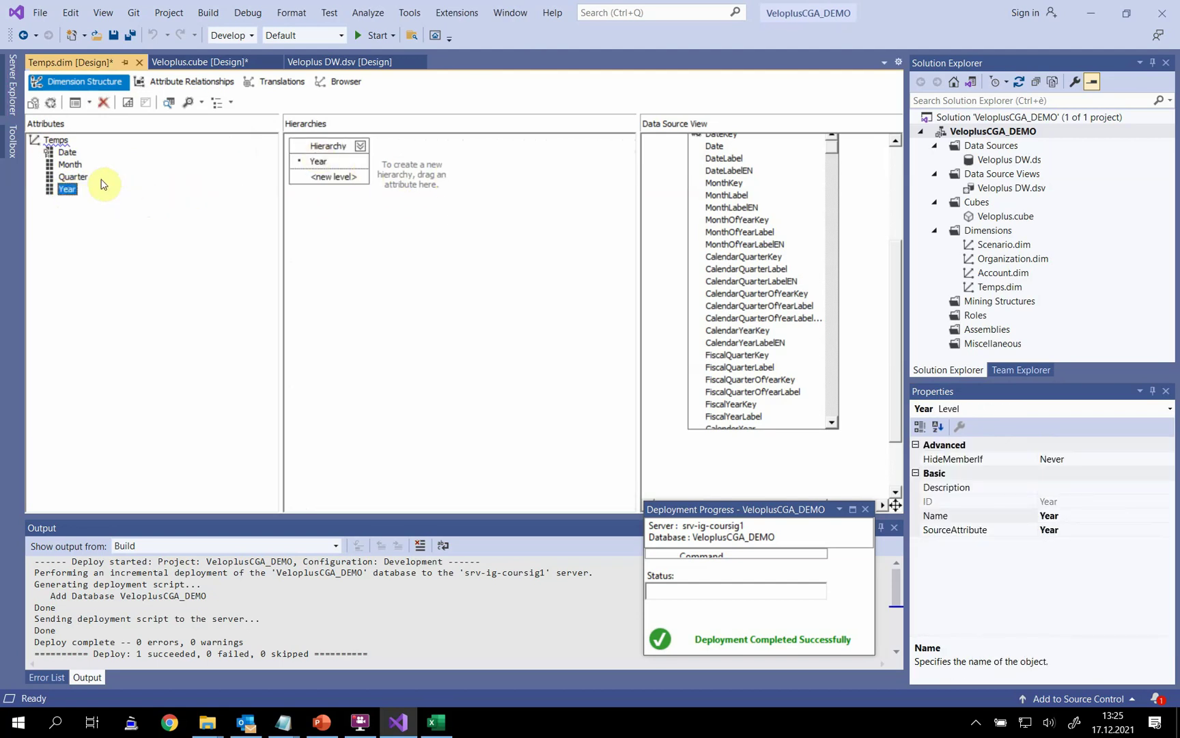
{"action": "left_click_drag", "start_coordinate": [71, 181], "coordinate": [324, 179]}
{"action": "left_click_drag", "start_coordinate": [71, 165], "coordinate": [309, 191]}
{"action": "left_click_drag", "start_coordinate": [69, 154], "coordinate": [320, 206]}
{"action": "left_click", "coordinate": [226, 231]}
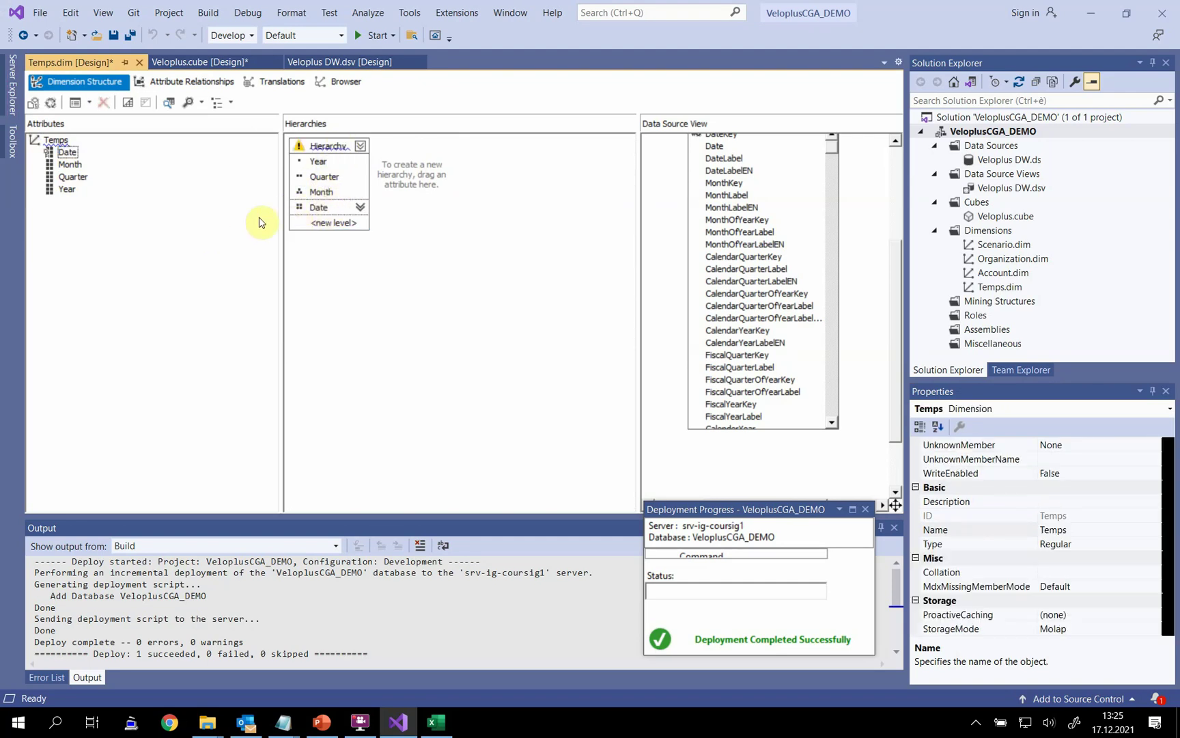
Step: Rename the new hierarchy of the Temps dimension as Calender
{"action": "mouse_move", "coordinate": [324, 152]}
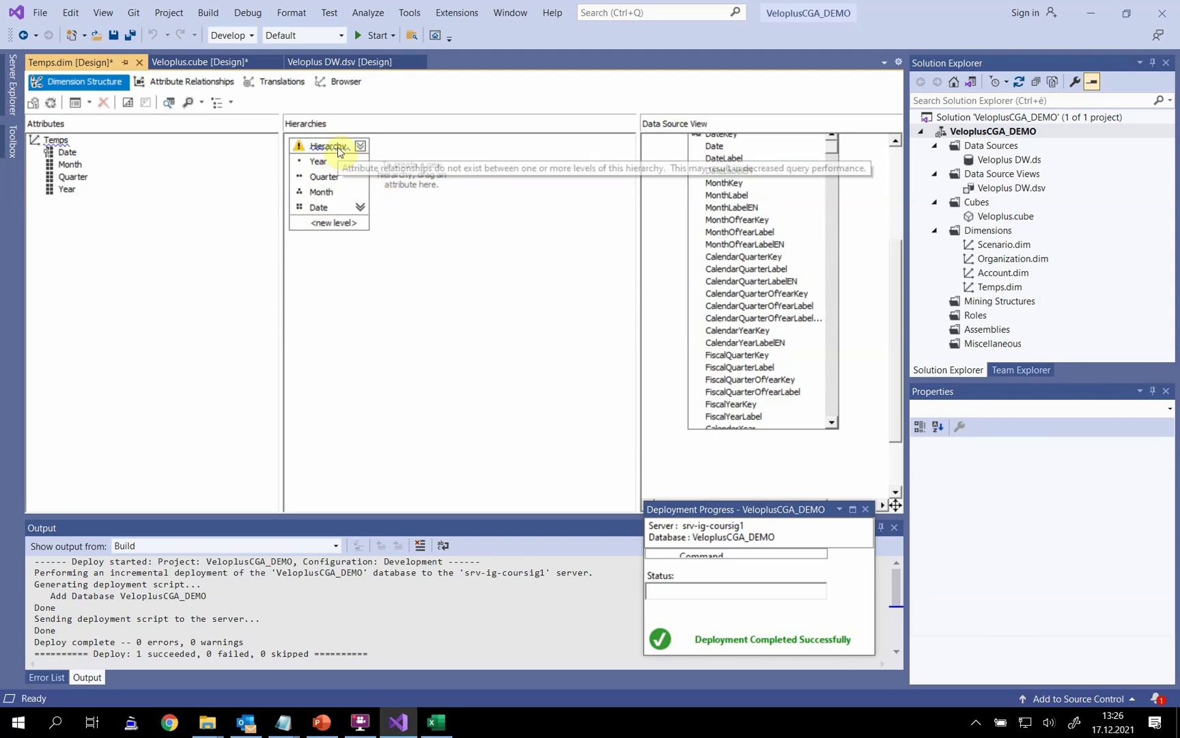
{"action": "left_click", "coordinate": [337, 150]}
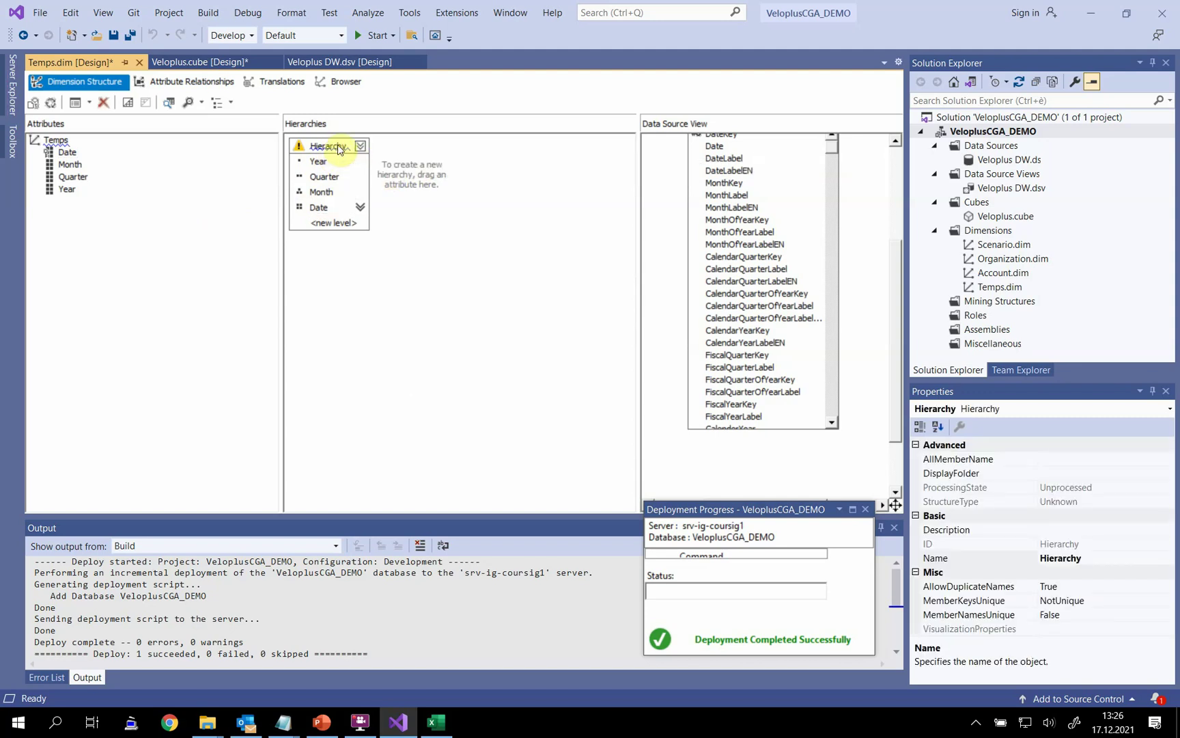
{"action": "right_click", "coordinate": [337, 150]}
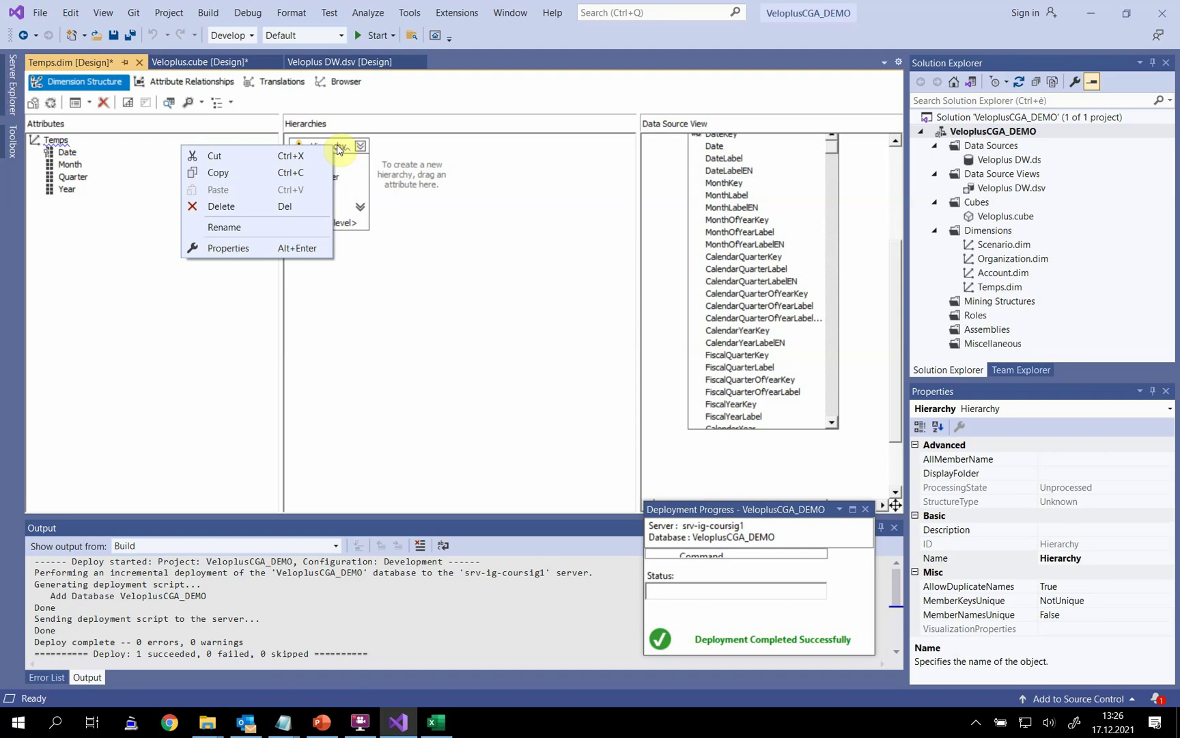
{"action": "left_click", "coordinate": [259, 227]}
{"action": "type", "text": "Calender"}
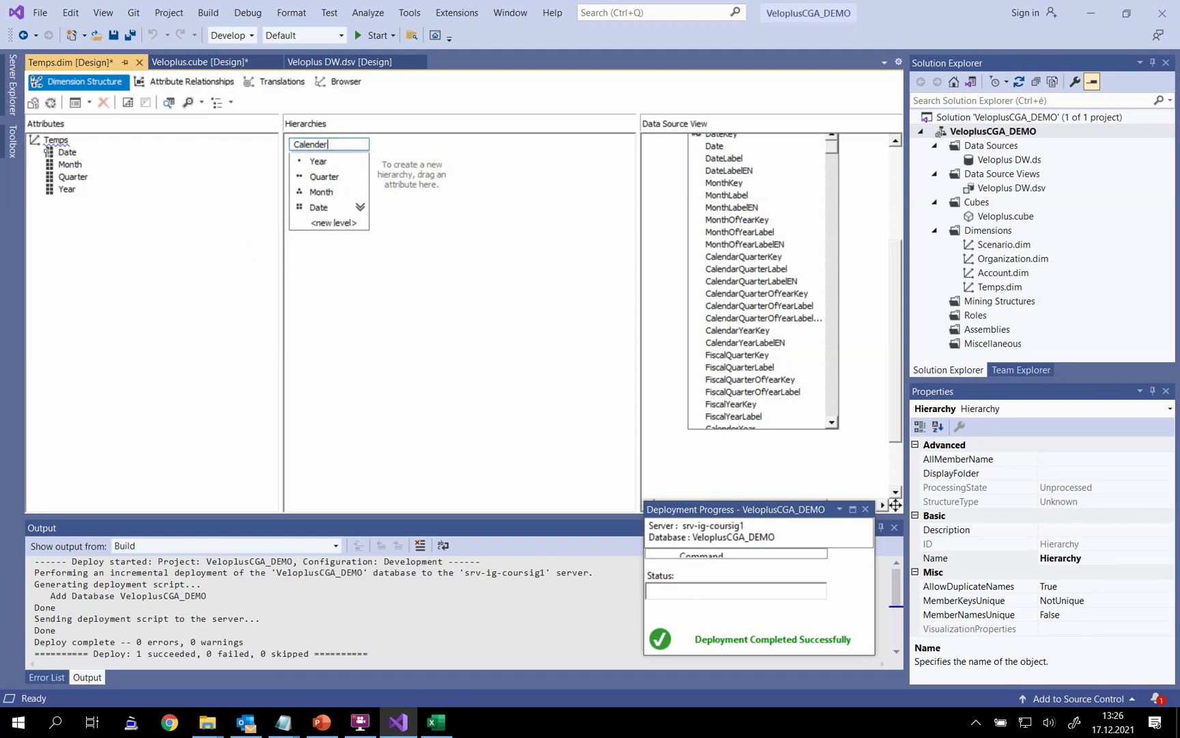
{"action": "key", "text": "Return"}
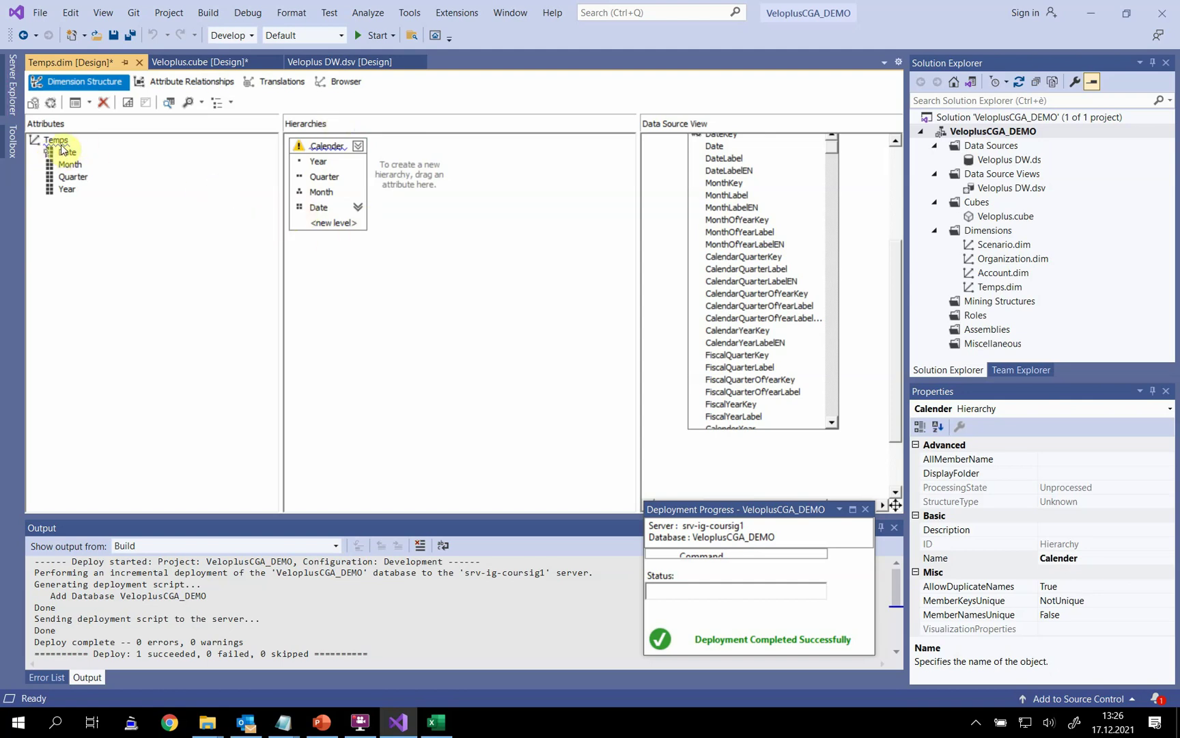
Step: Start a new attribute relationship with Month as the source attribute and set its relationship type to Rigid
{"action": "mouse_move", "coordinate": [61, 149]}
{"action": "left_click", "coordinate": [179, 82]}
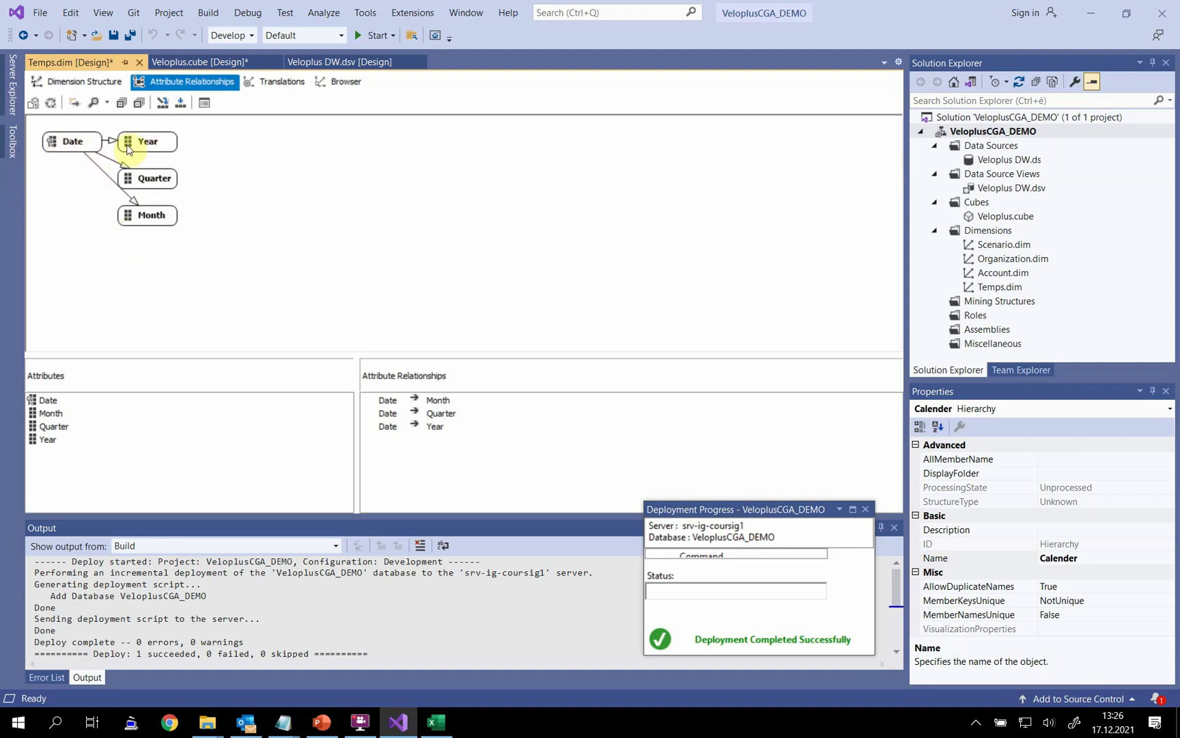
{"action": "left_click", "coordinate": [147, 219]}
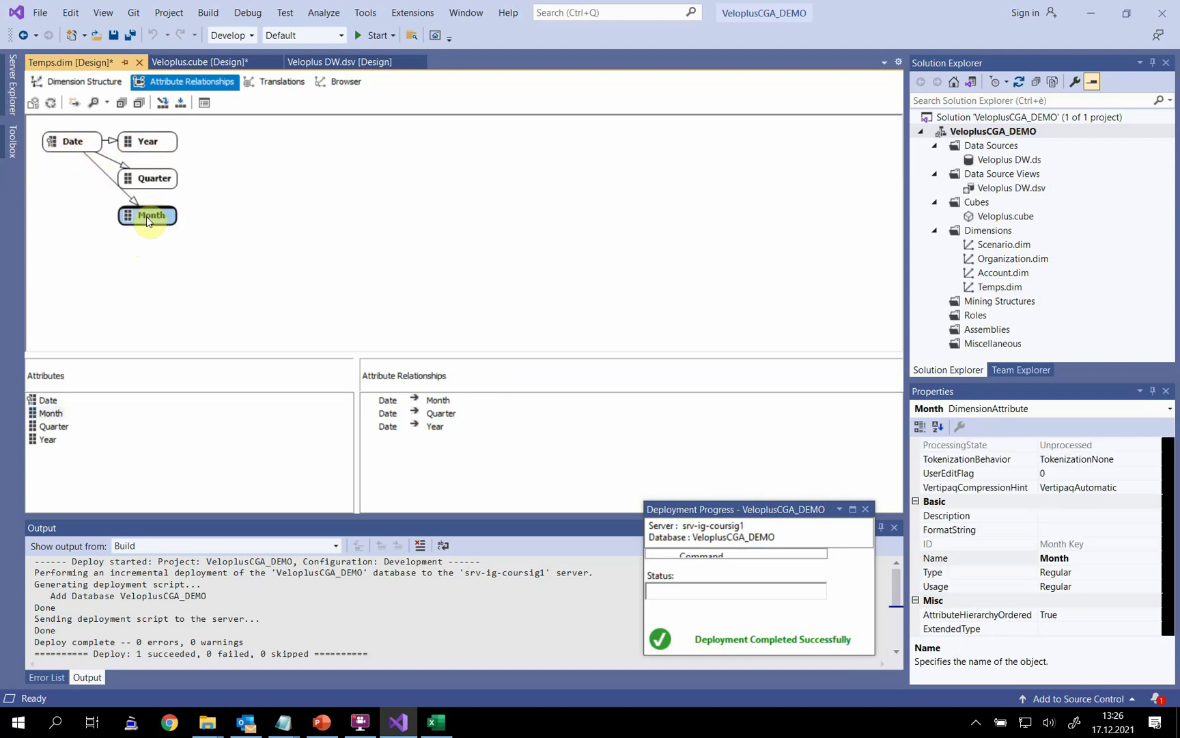
{"action": "right_click", "coordinate": [148, 220]}
{"action": "left_click", "coordinate": [136, 230]}
{"action": "left_click", "coordinate": [649, 299]}
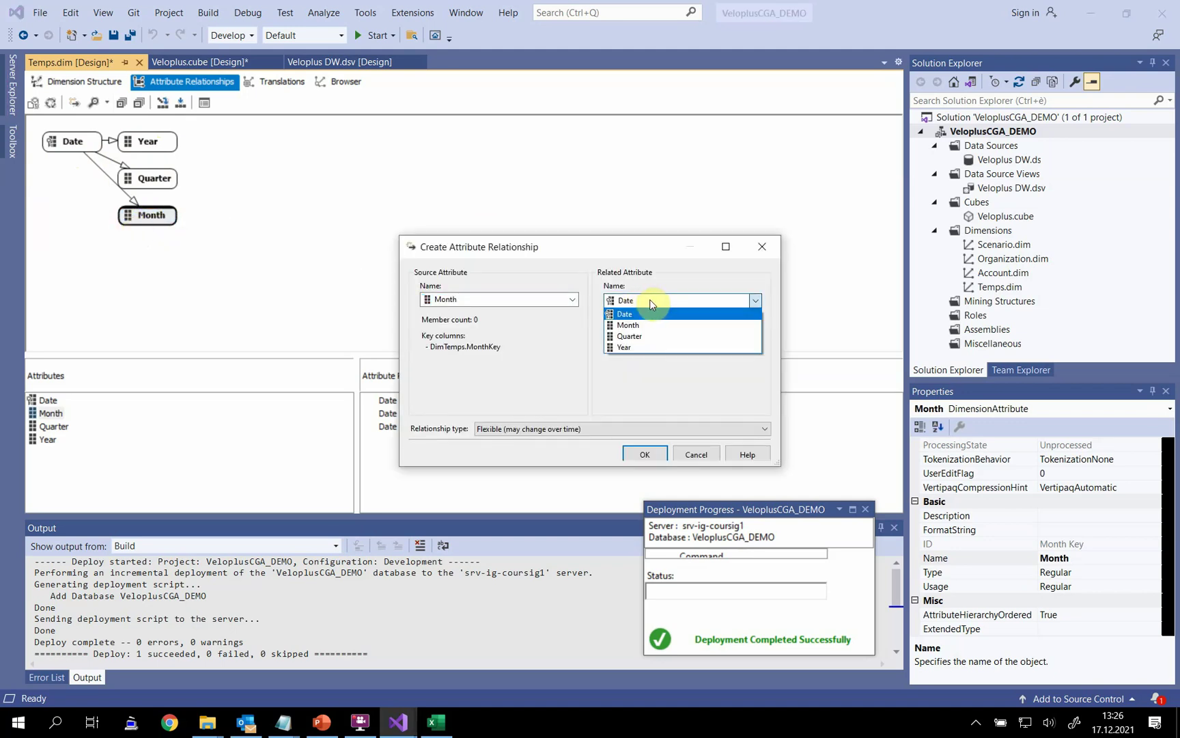
{"action": "left_click", "coordinate": [648, 298]}
{"action": "left_click", "coordinate": [649, 298]}
{"action": "left_click", "coordinate": [648, 326]}
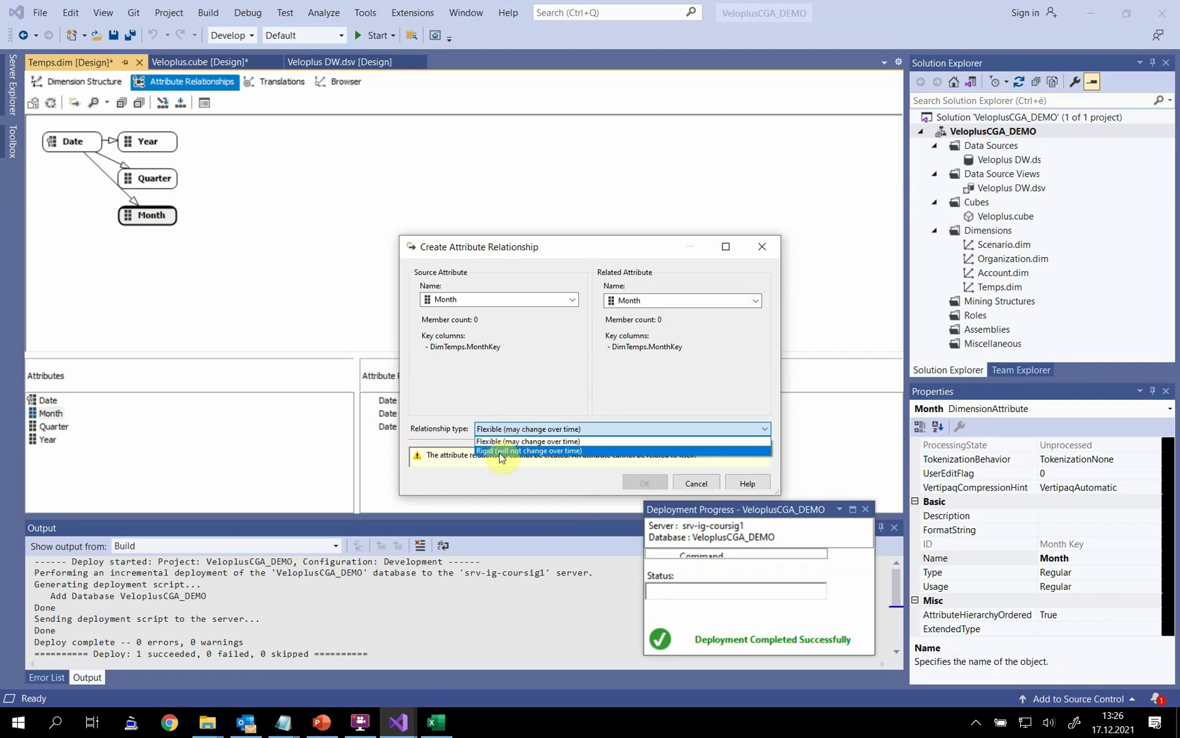
{"action": "left_click", "coordinate": [502, 451]}
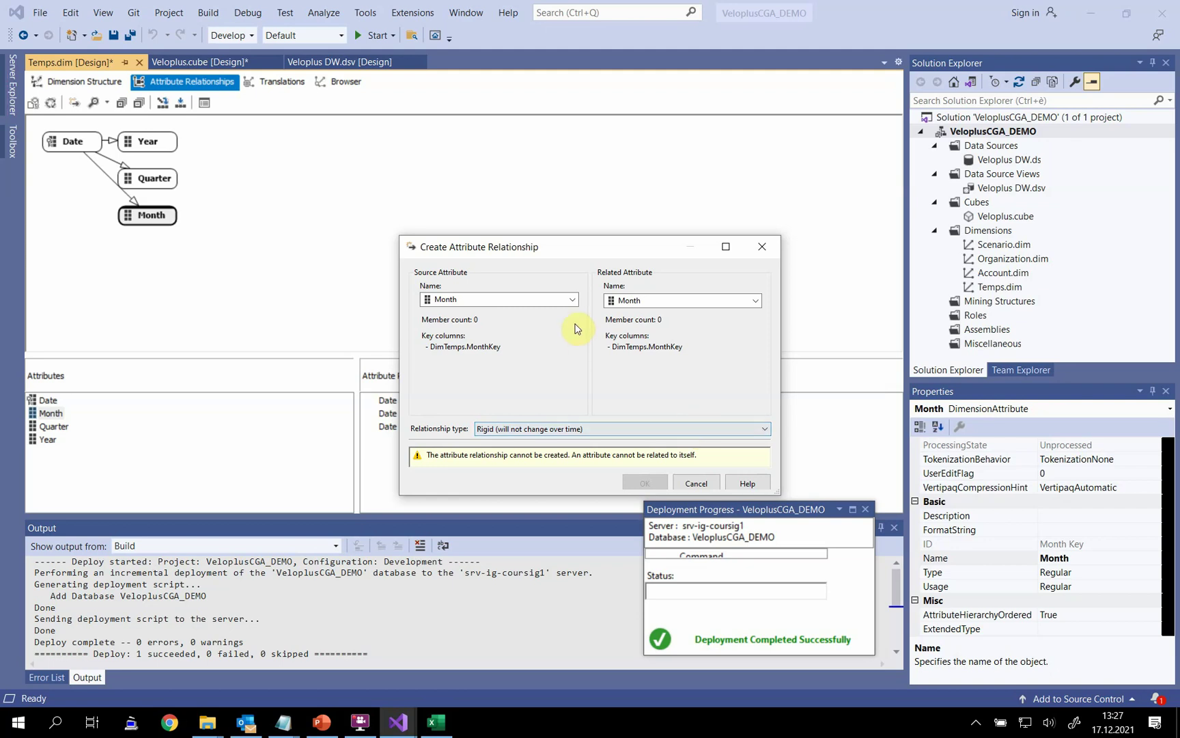
{"action": "left_click", "coordinate": [566, 305]}
{"action": "left_click", "coordinate": [564, 305]}
{"action": "left_click", "coordinate": [562, 305]}
{"action": "left_click", "coordinate": [554, 314]}
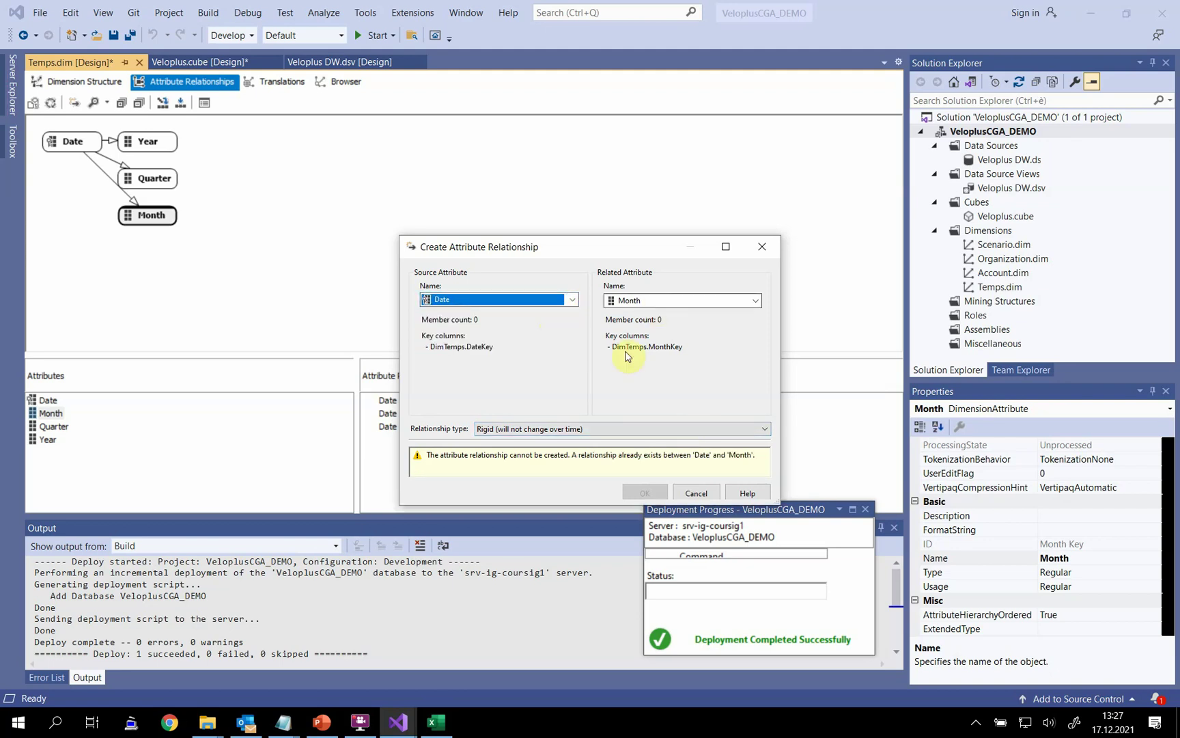
{"action": "left_click", "coordinate": [566, 429]}
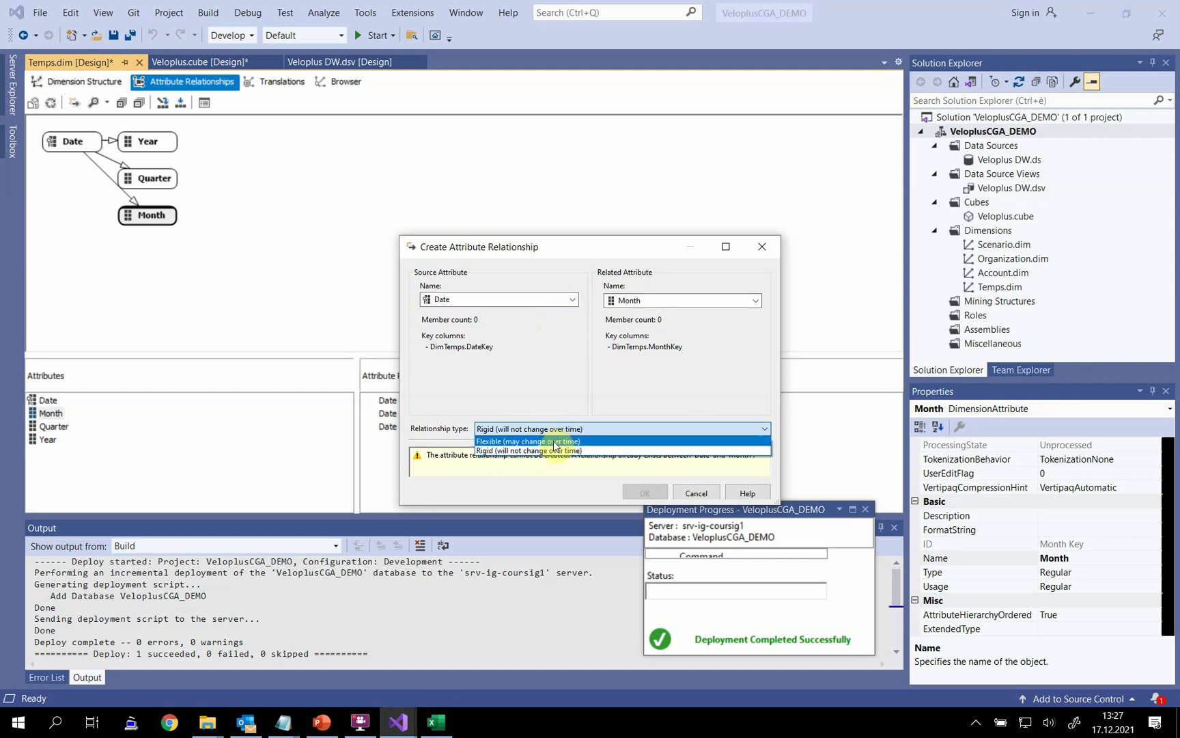
{"action": "left_click", "coordinate": [555, 451]}
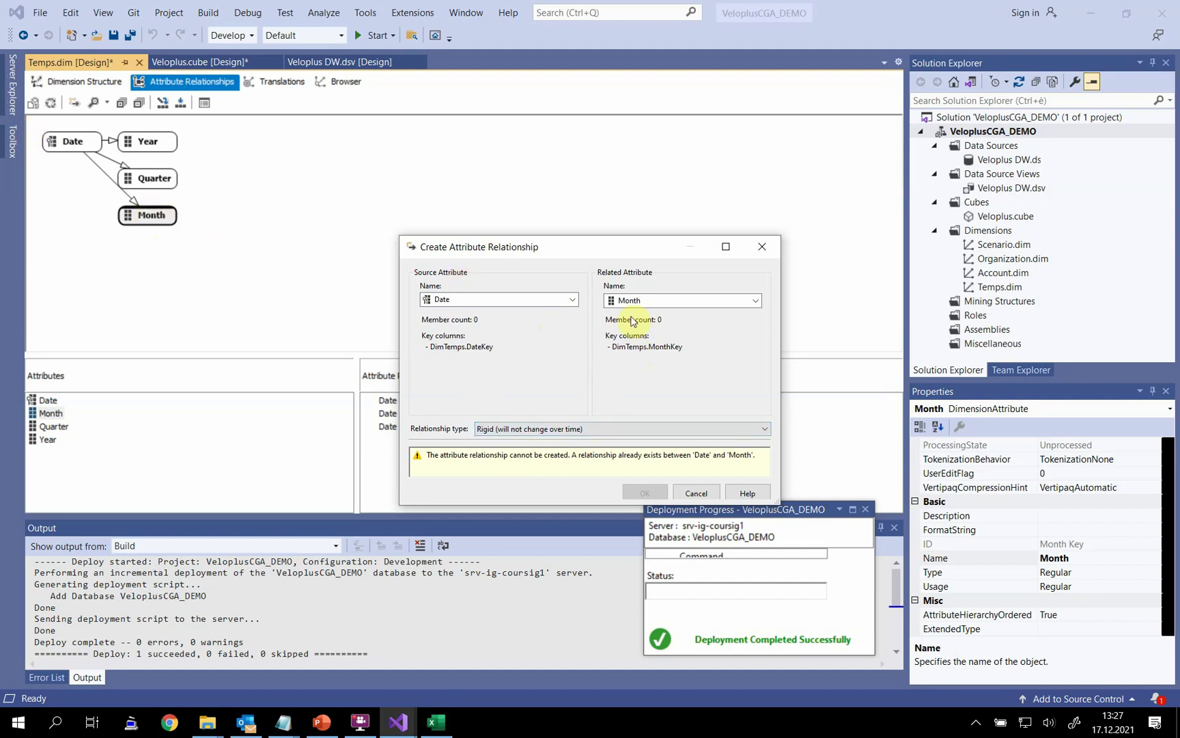
{"action": "left_click", "coordinate": [493, 300]}
{"action": "left_click", "coordinate": [519, 324]}
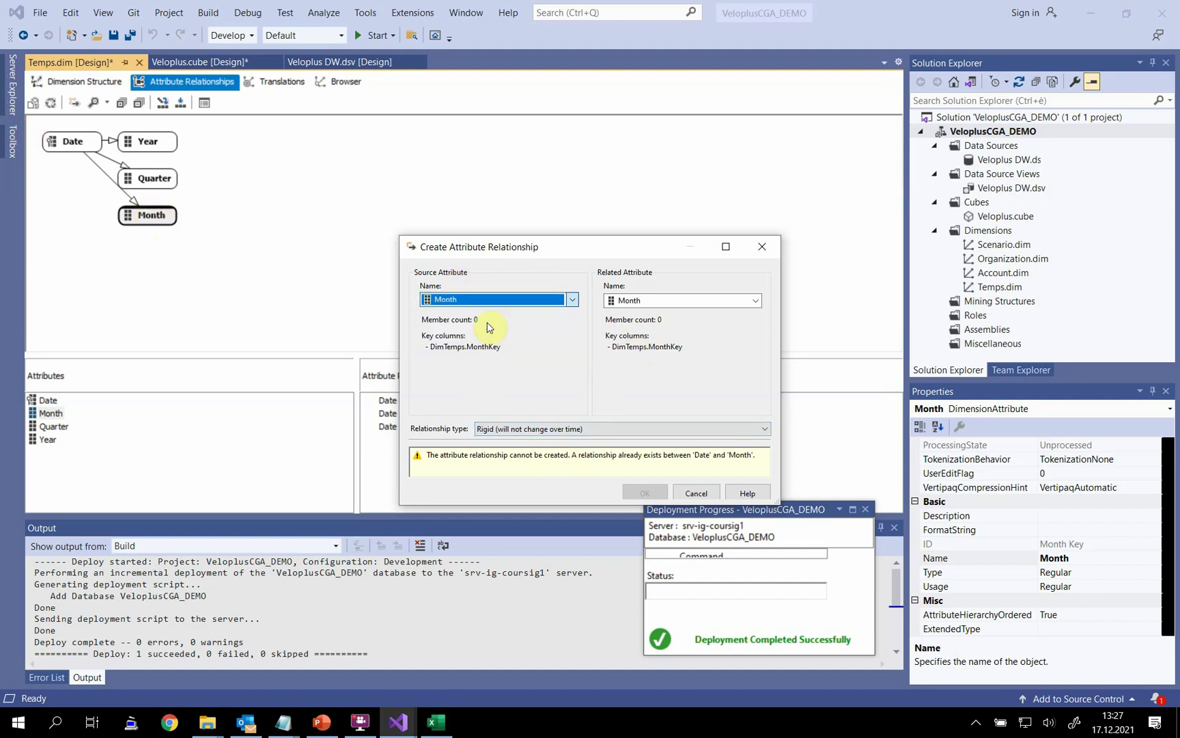
Step: Choose Quarter as the related attribute and create the rigid relationship from Month to Quarter
{"action": "left_click", "coordinate": [654, 302]}
{"action": "left_click", "coordinate": [642, 335]}
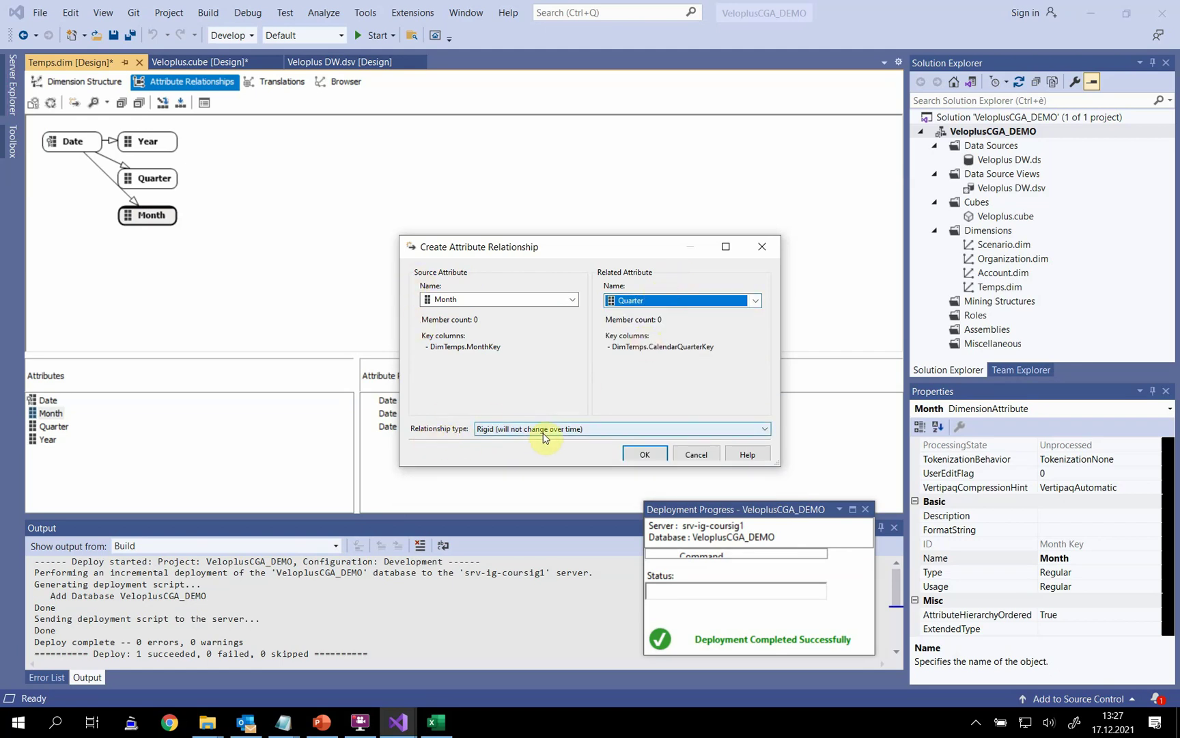
{"action": "left_click", "coordinate": [644, 454]}
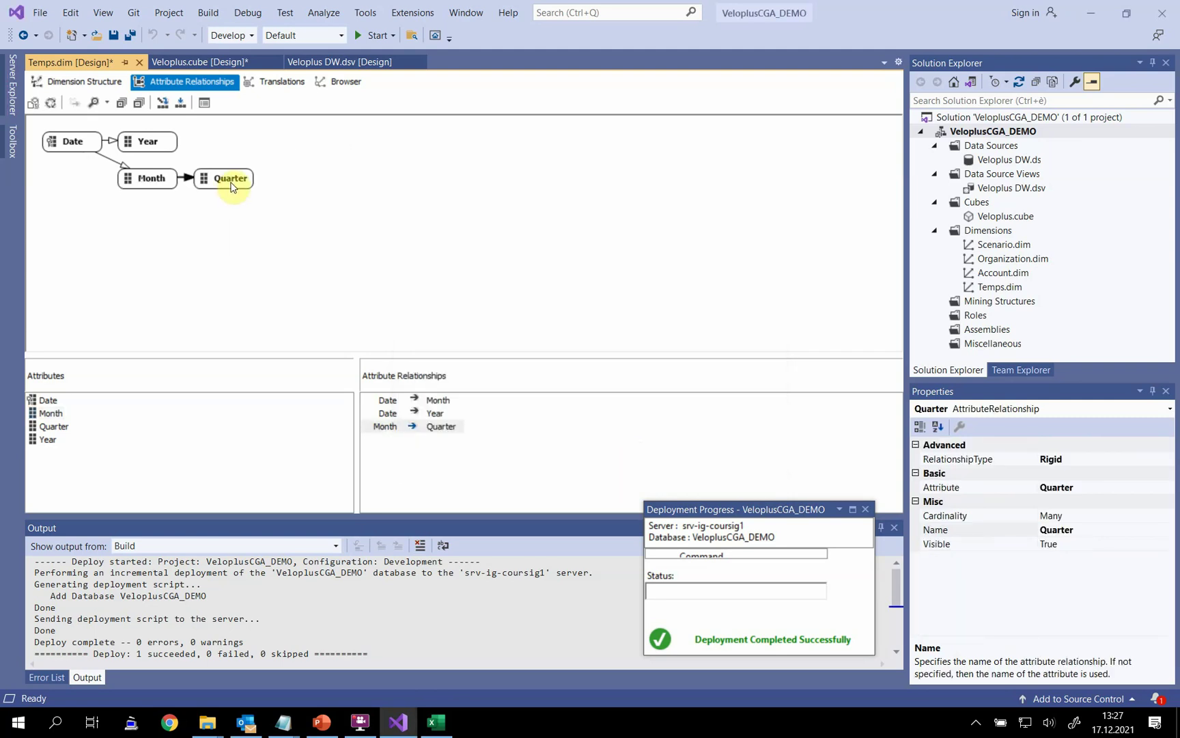
Step: Create a Rigid attribute relationship from Quarter to Year
{"action": "mouse_move", "coordinate": [233, 185]}
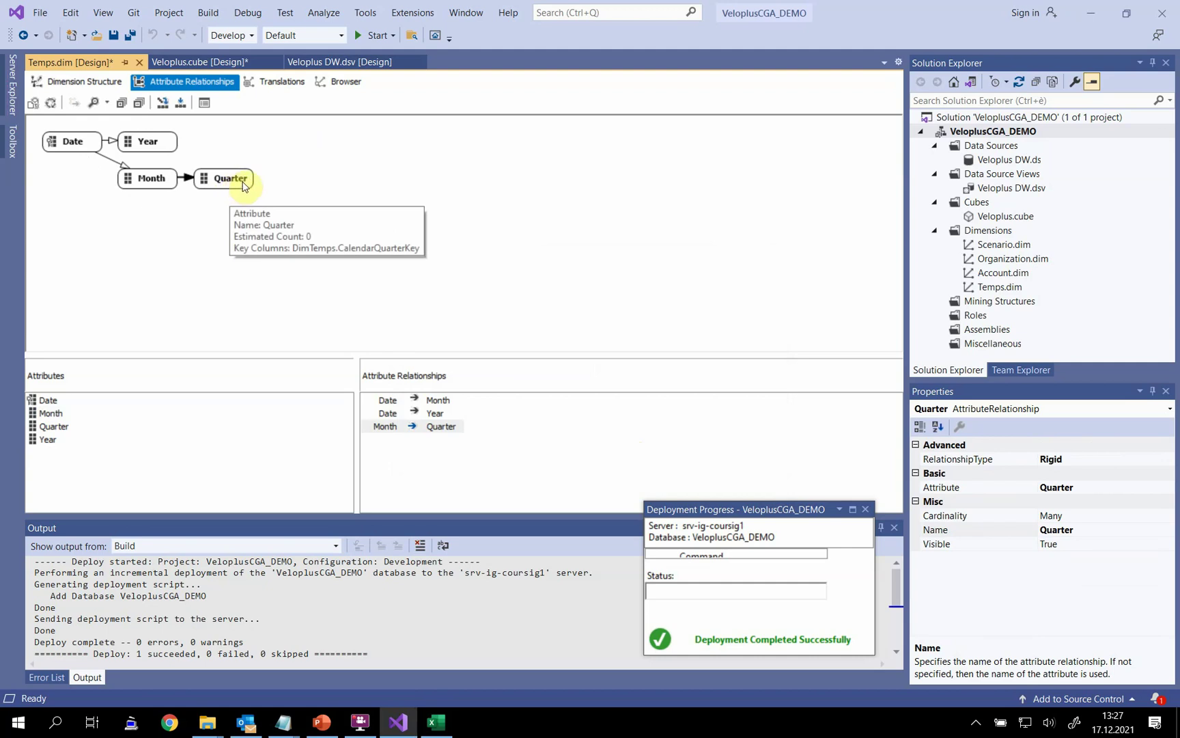
{"action": "right_click", "coordinate": [212, 179]}
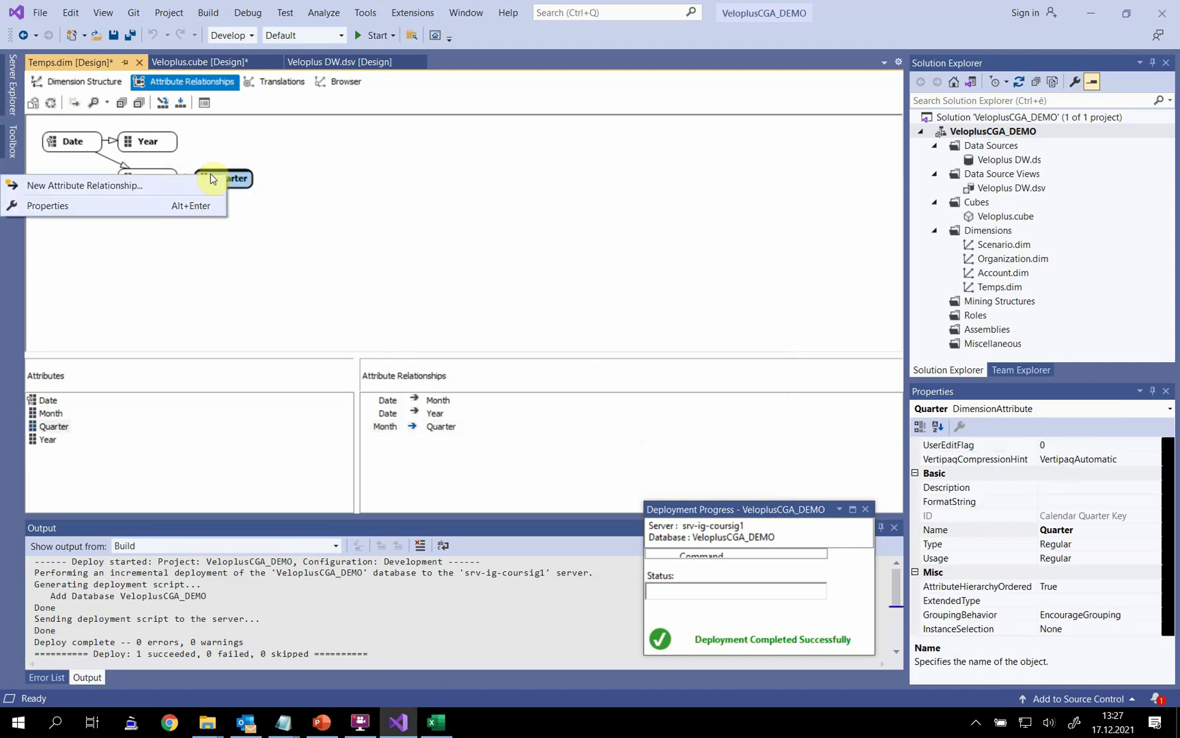
{"action": "left_click", "coordinate": [204, 185]}
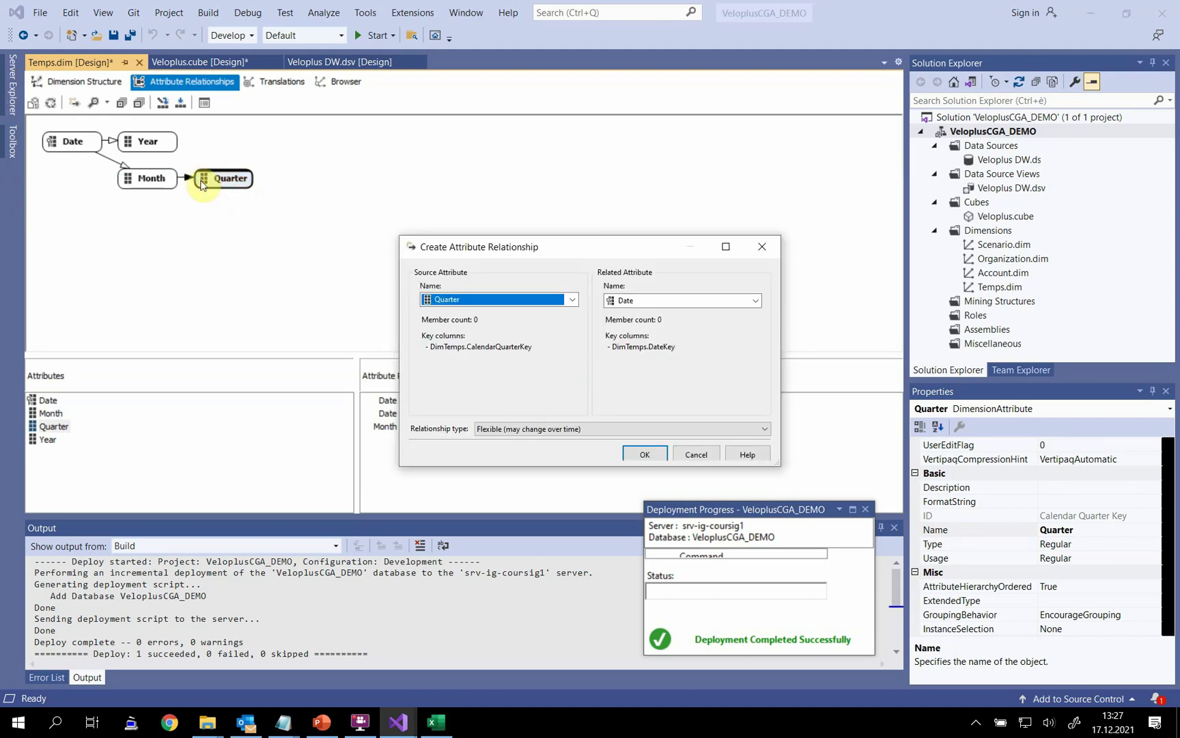
{"action": "left_click", "coordinate": [635, 303]}
{"action": "left_click", "coordinate": [636, 305]}
{"action": "left_click", "coordinate": [638, 345]}
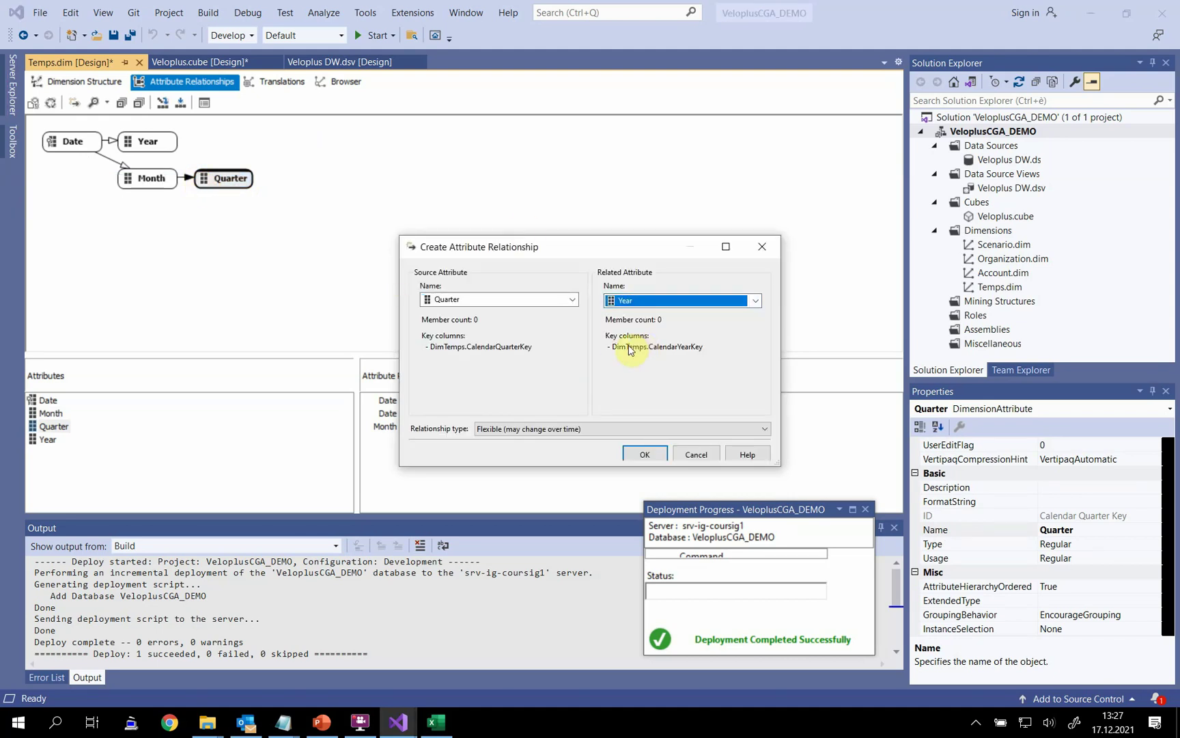
{"action": "left_click", "coordinate": [541, 430]}
{"action": "left_click", "coordinate": [523, 445]}
{"action": "left_click", "coordinate": [644, 454]}
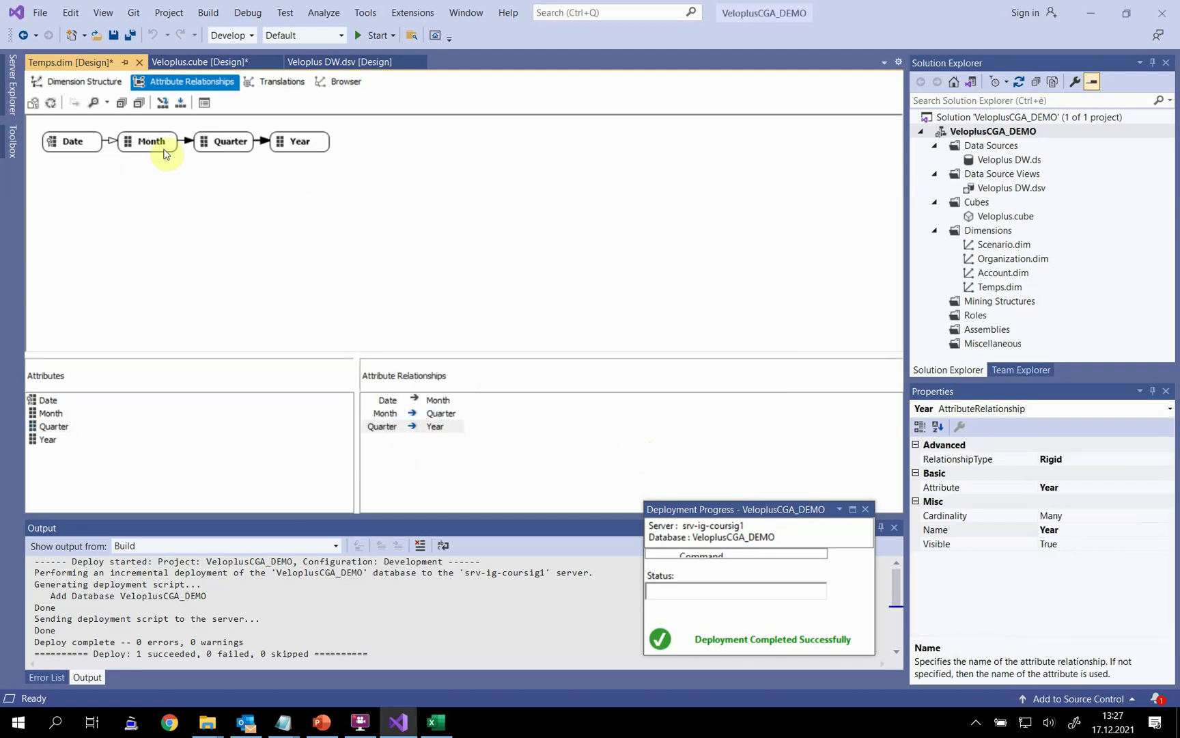
Step: Change the relationship type between Date and Month to Rigid
{"action": "left_click", "coordinate": [110, 144]}
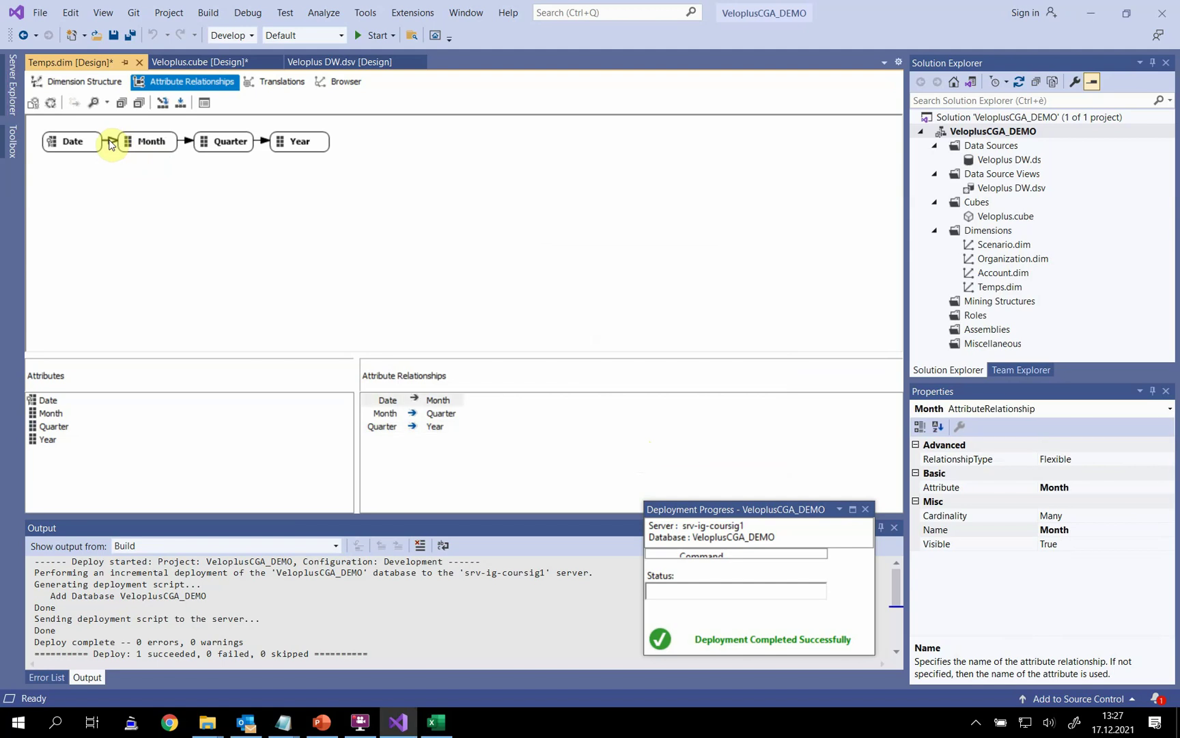
{"action": "double_click", "coordinate": [110, 144]}
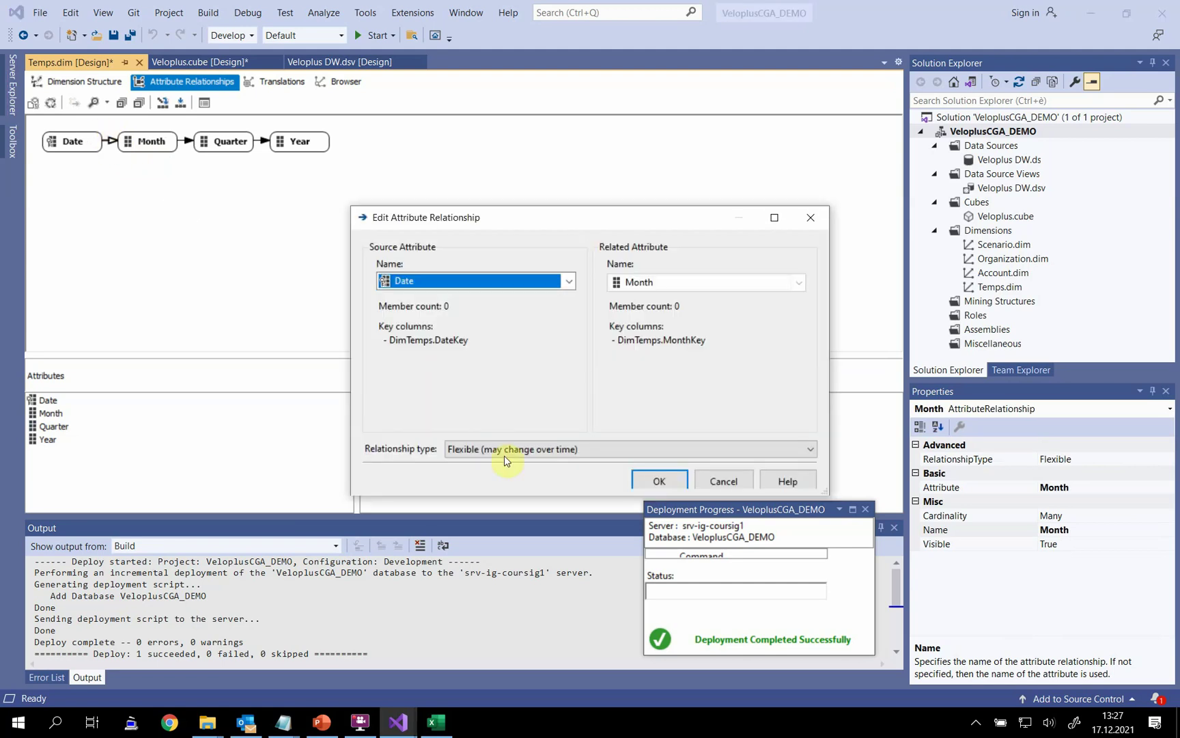
{"action": "left_click", "coordinate": [600, 448]}
{"action": "left_click", "coordinate": [571, 472]}
{"action": "left_click", "coordinate": [658, 480]}
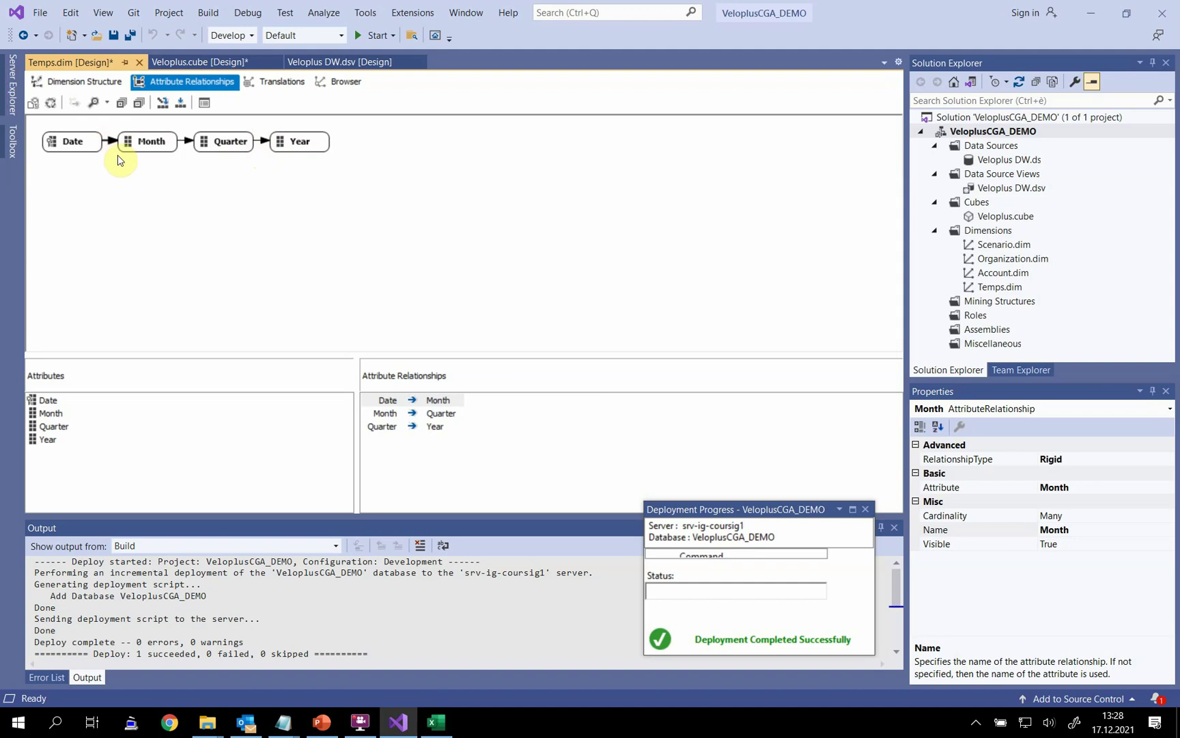
Step: Build and deploy the project, and run a full process of the Temps dimension from its dimension structure
{"action": "left_click", "coordinate": [108, 85]}
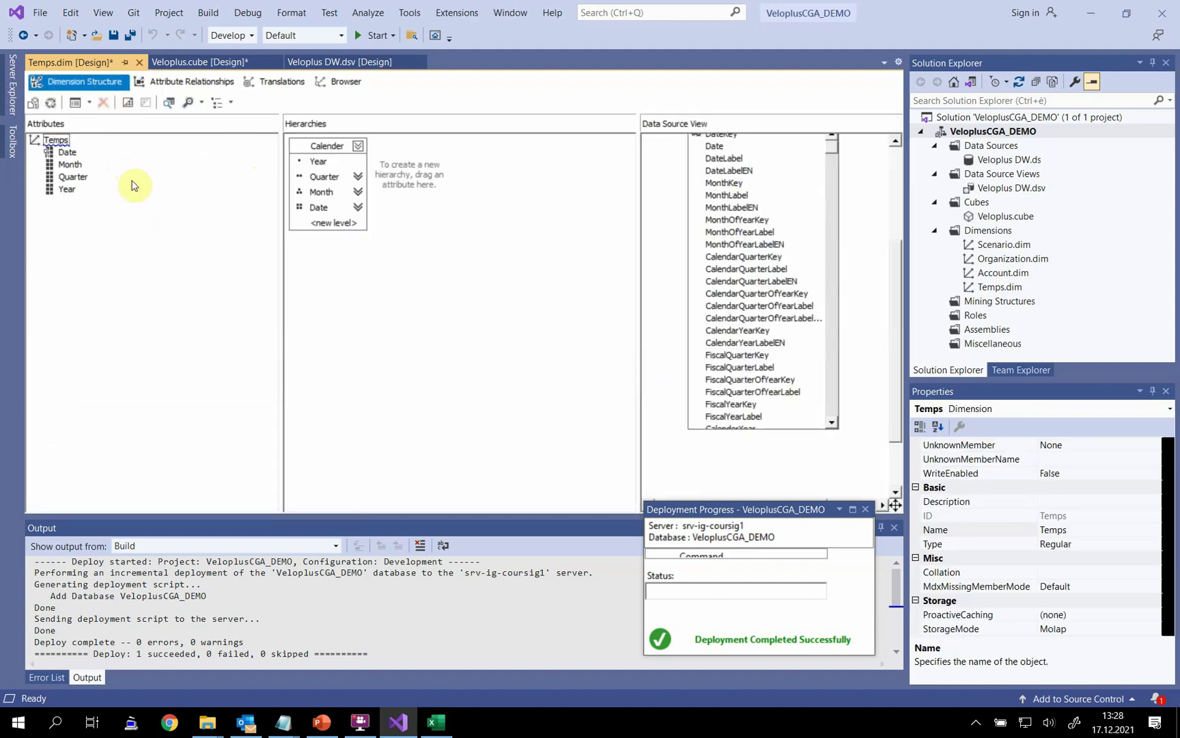
{"action": "mouse_move", "coordinate": [62, 142]}
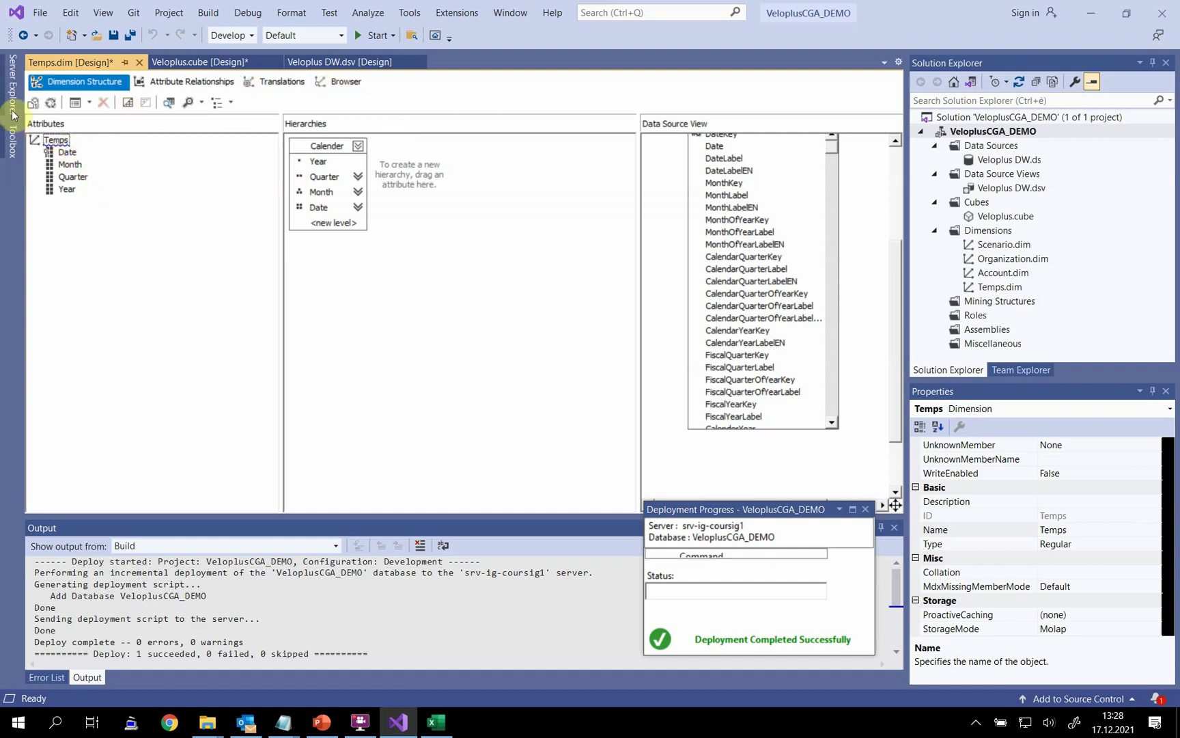
{"action": "left_click", "coordinate": [48, 104]}
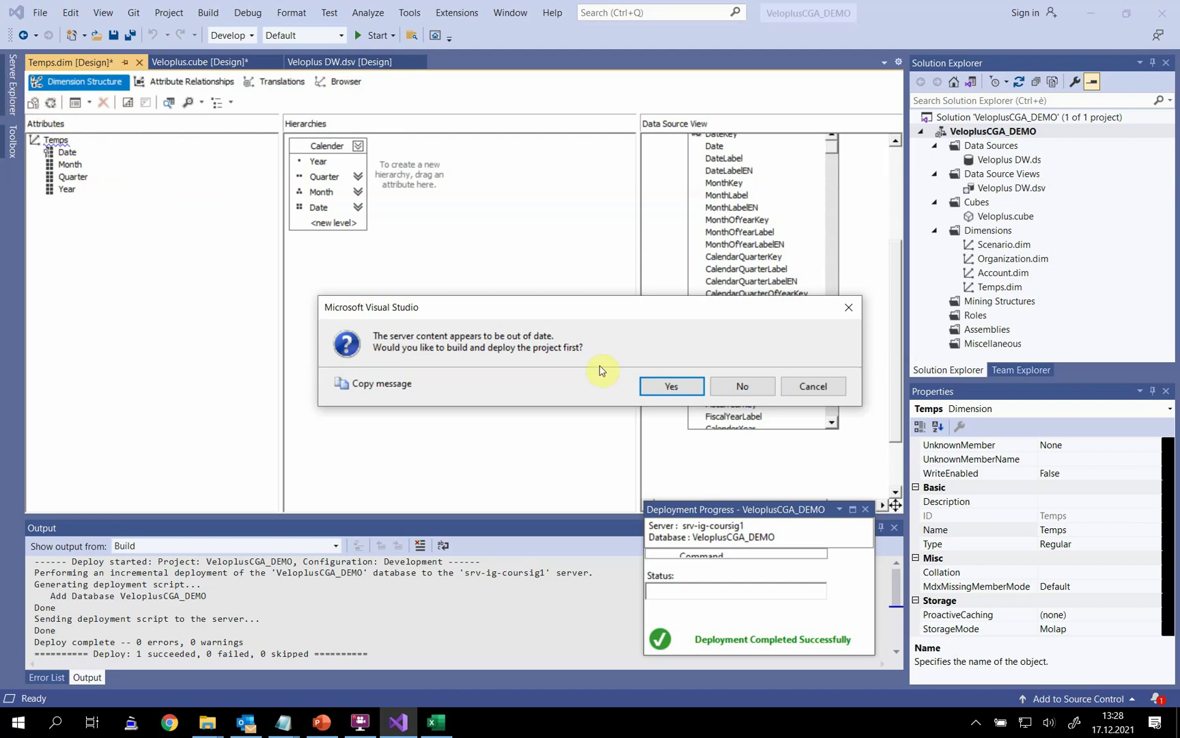
{"action": "left_click", "coordinate": [672, 386]}
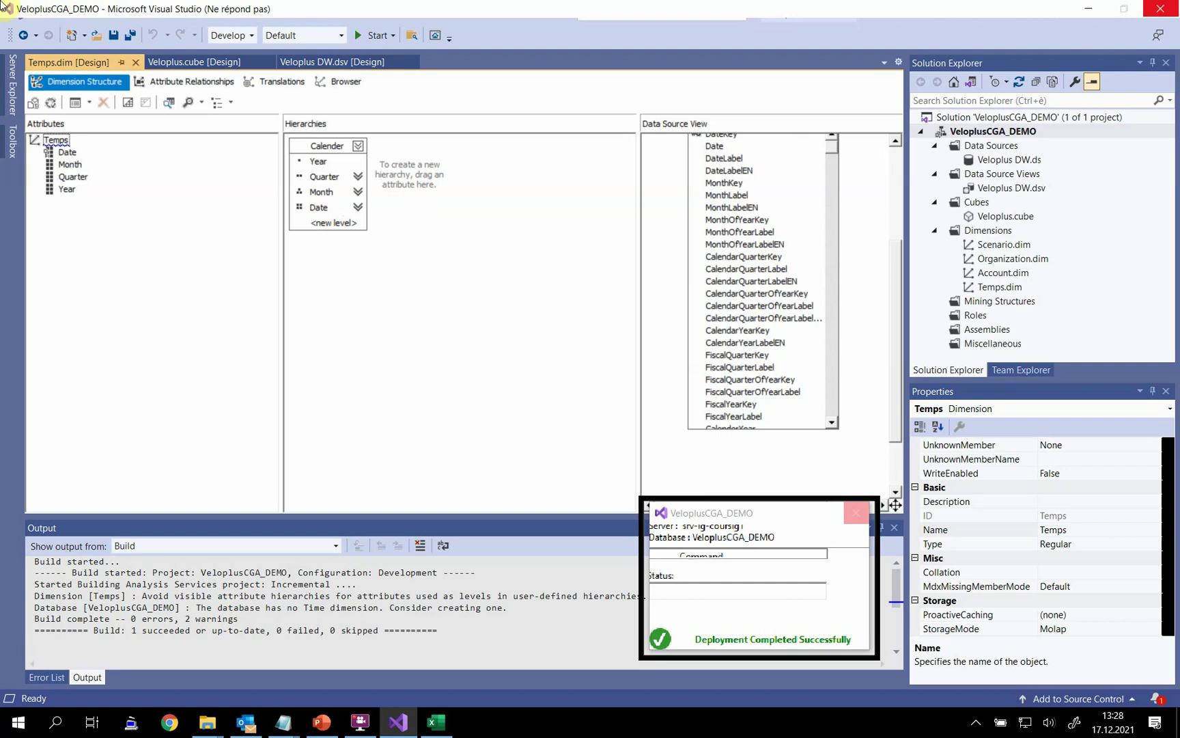
{"action": "key", "text": "alt+Tab"}
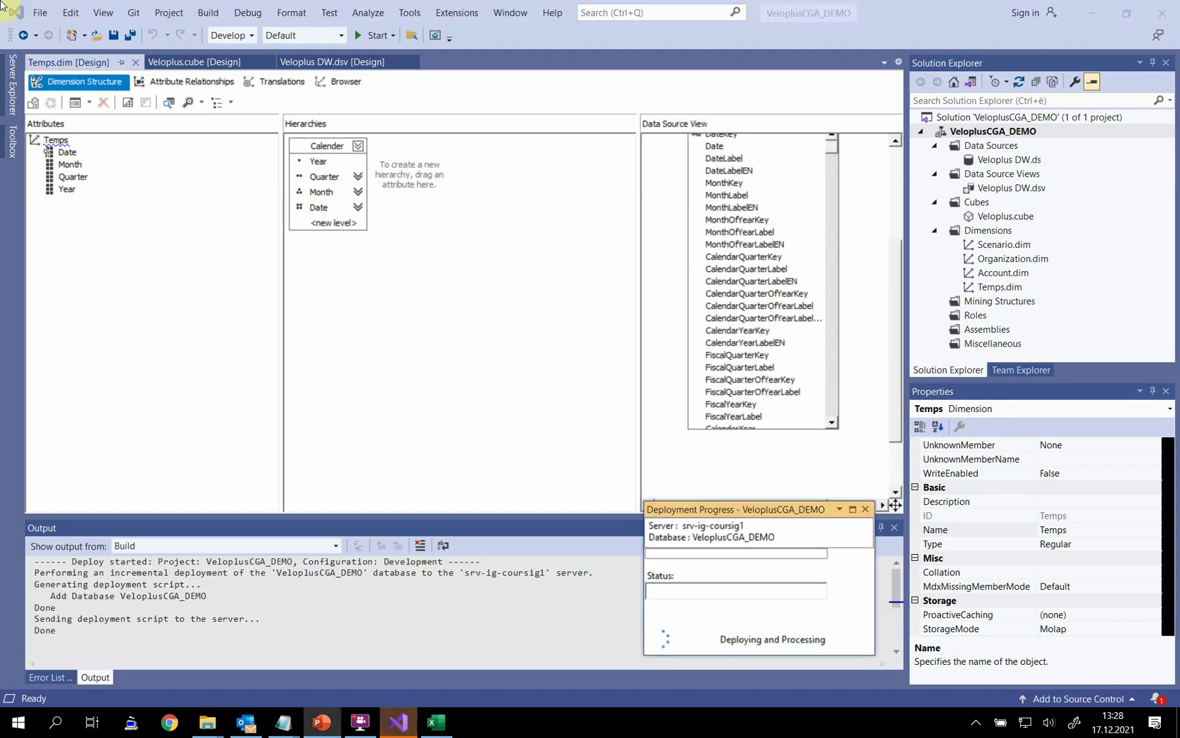
{"action": "left_click", "coordinate": [717, 538]}
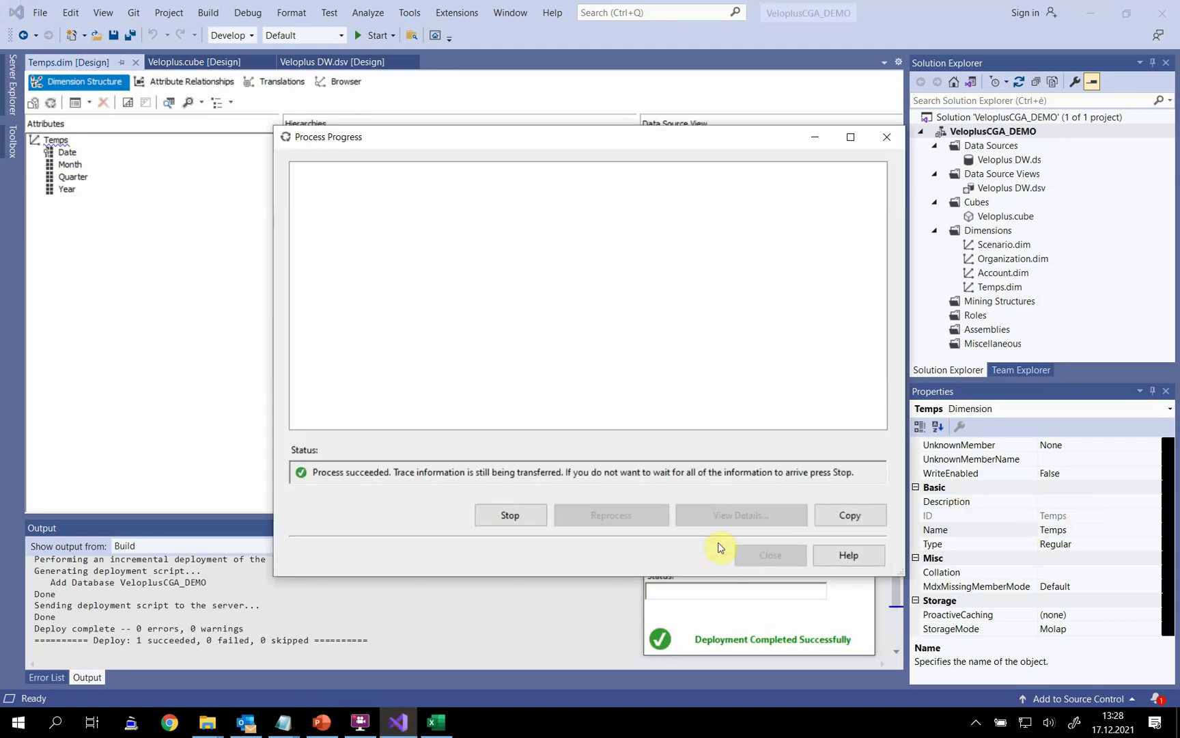
{"action": "left_click", "coordinate": [764, 558]}
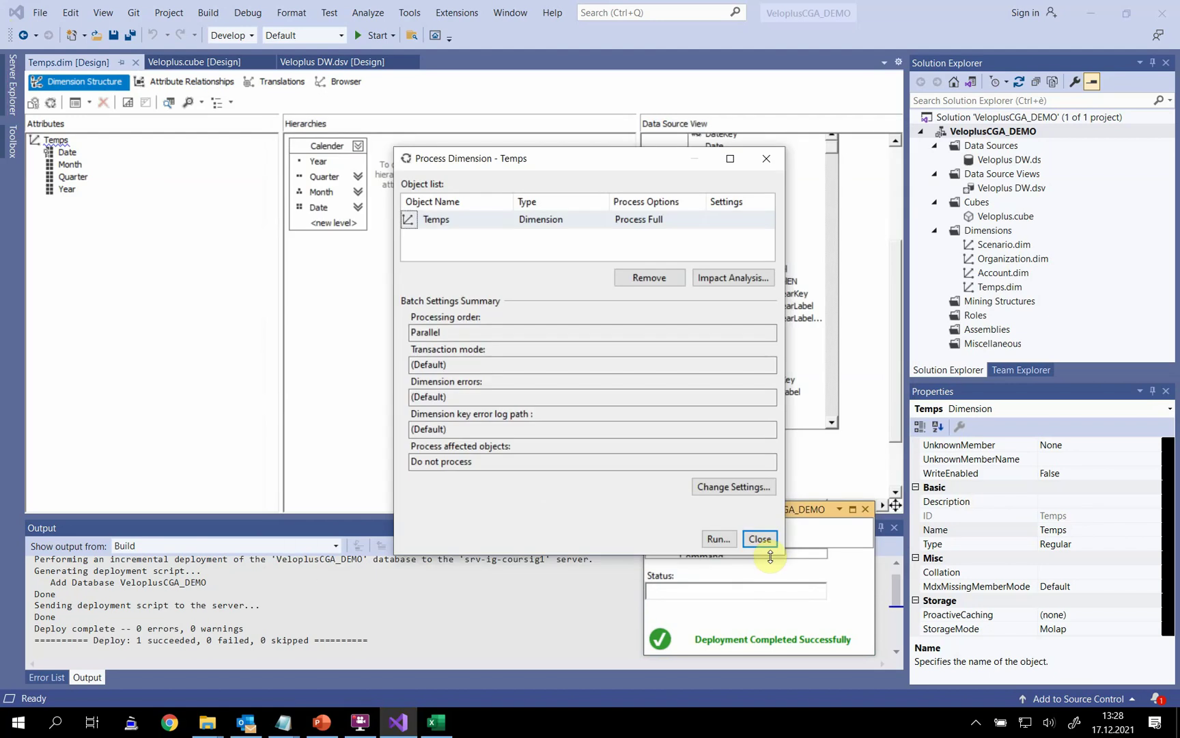
{"action": "left_click", "coordinate": [758, 539]}
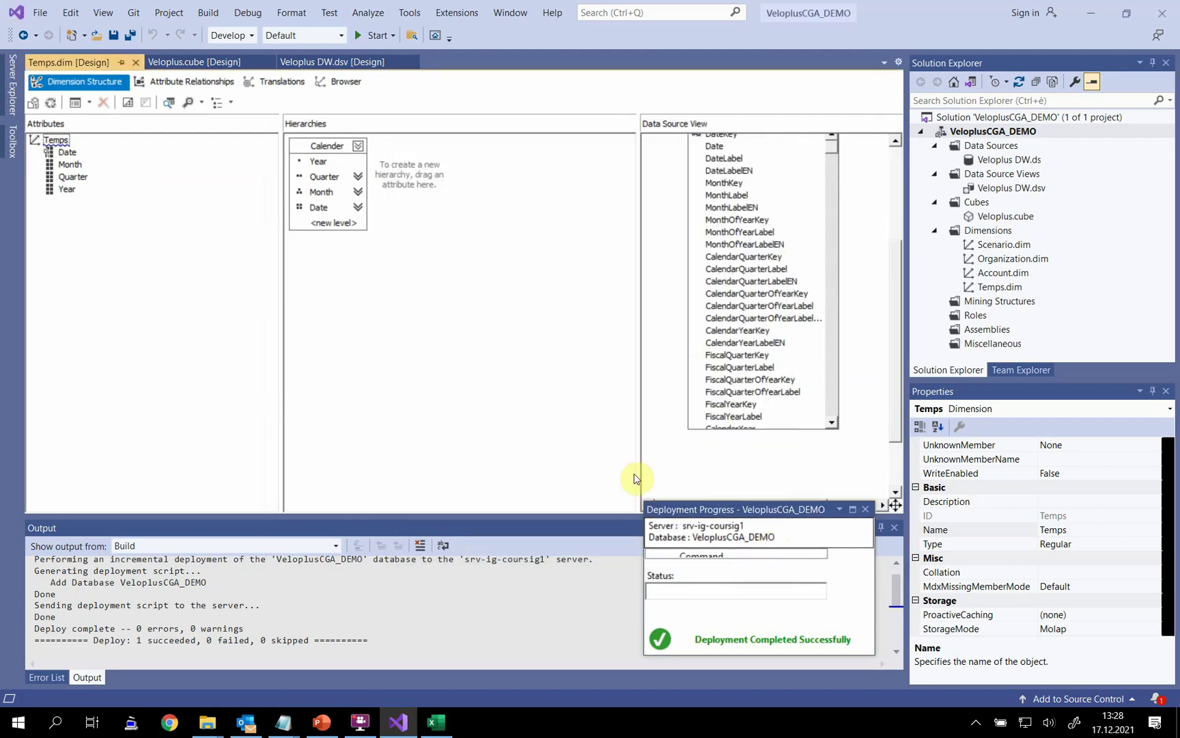
Step: Reconnect the dimension browser and examine the Calender hierarchy from Année 2005 through its first quarter to the days of Février 2005
{"action": "left_click", "coordinate": [338, 81]}
{"action": "left_click", "coordinate": [56, 106]}
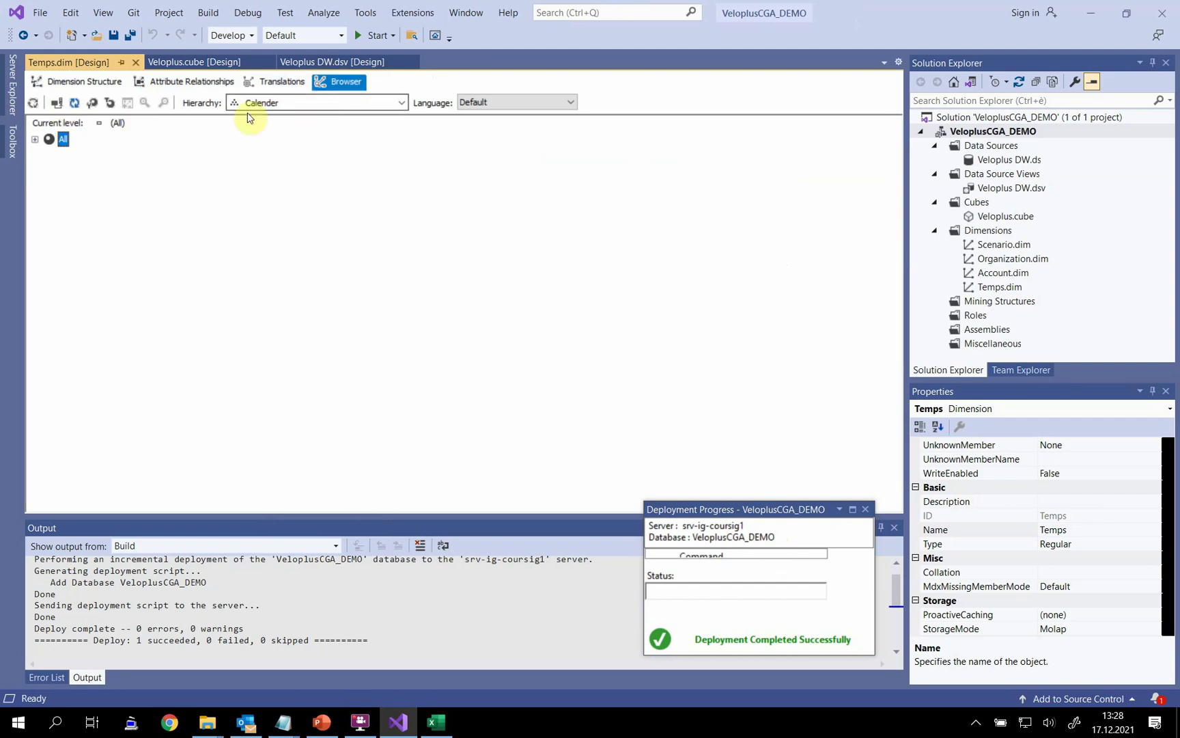
{"action": "left_click", "coordinate": [303, 104]}
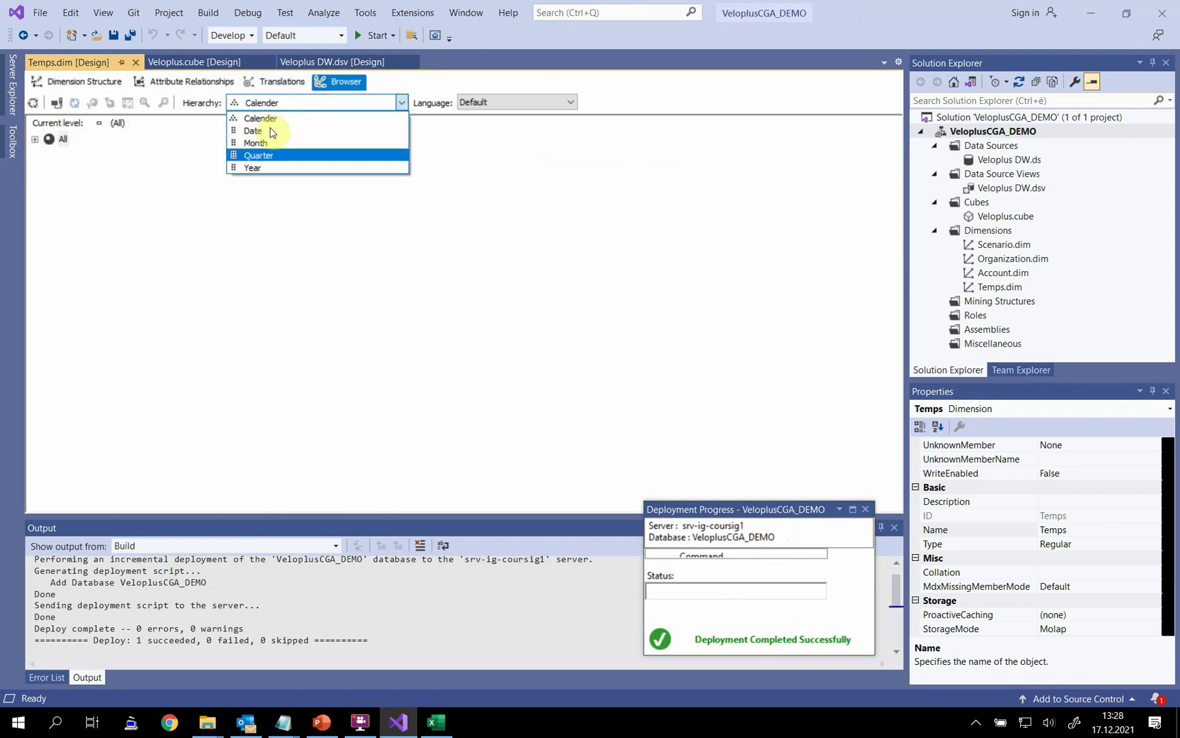
{"action": "left_click", "coordinate": [291, 117]}
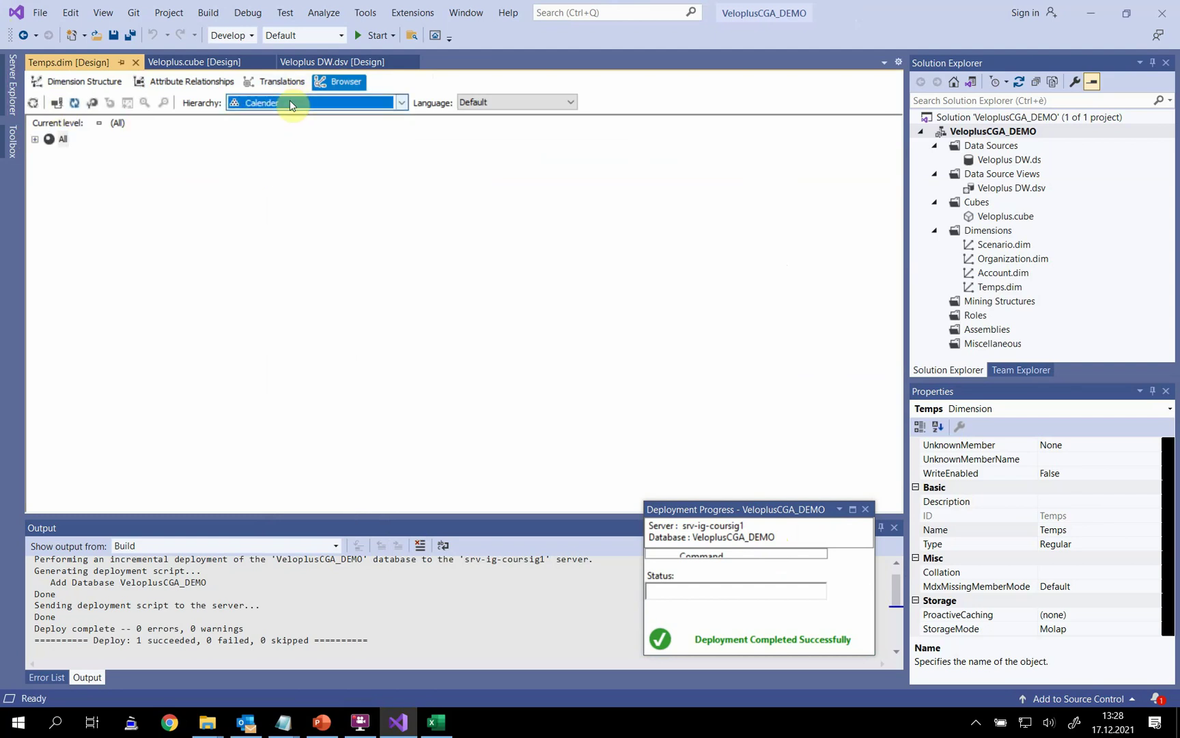
{"action": "left_click", "coordinate": [35, 139]}
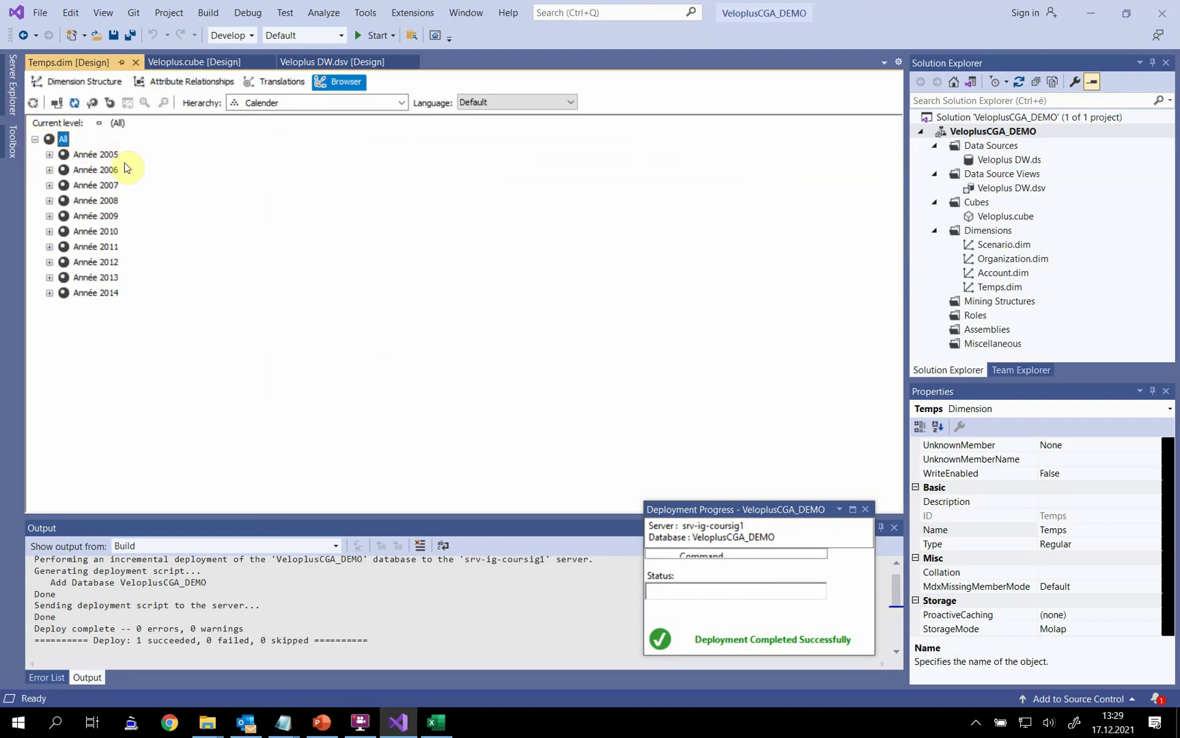
{"action": "left_click", "coordinate": [49, 155]}
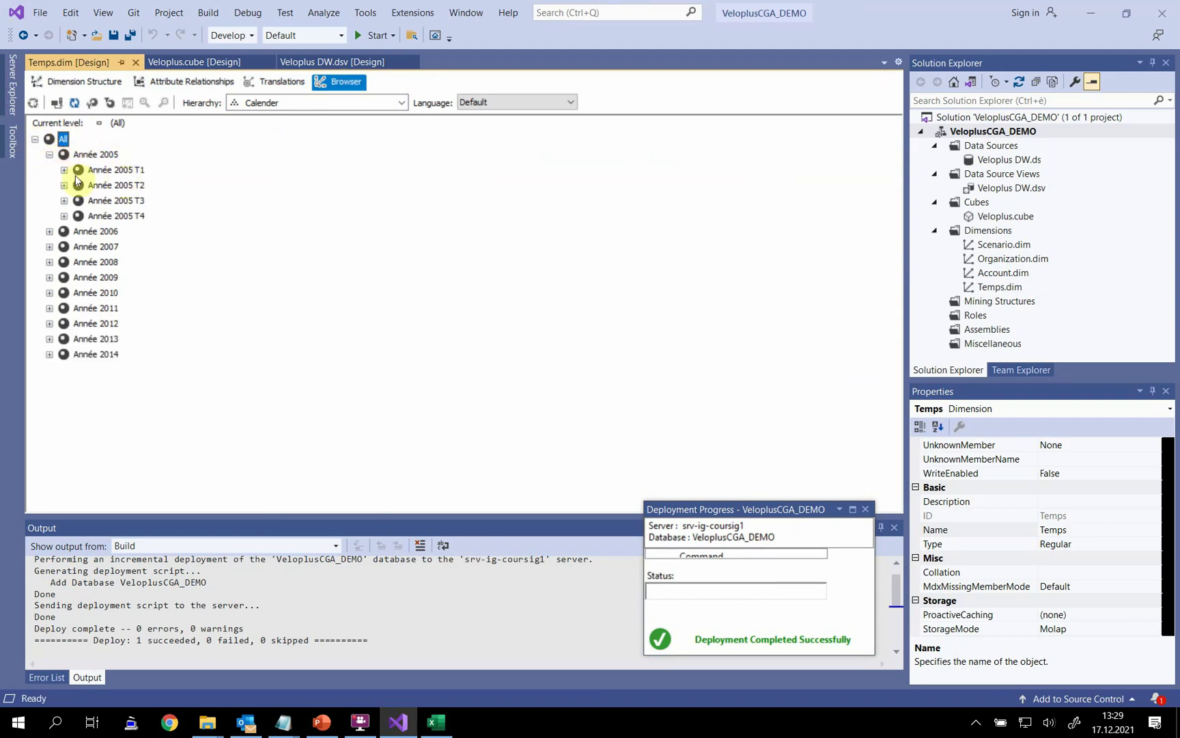
{"action": "left_click", "coordinate": [64, 169]}
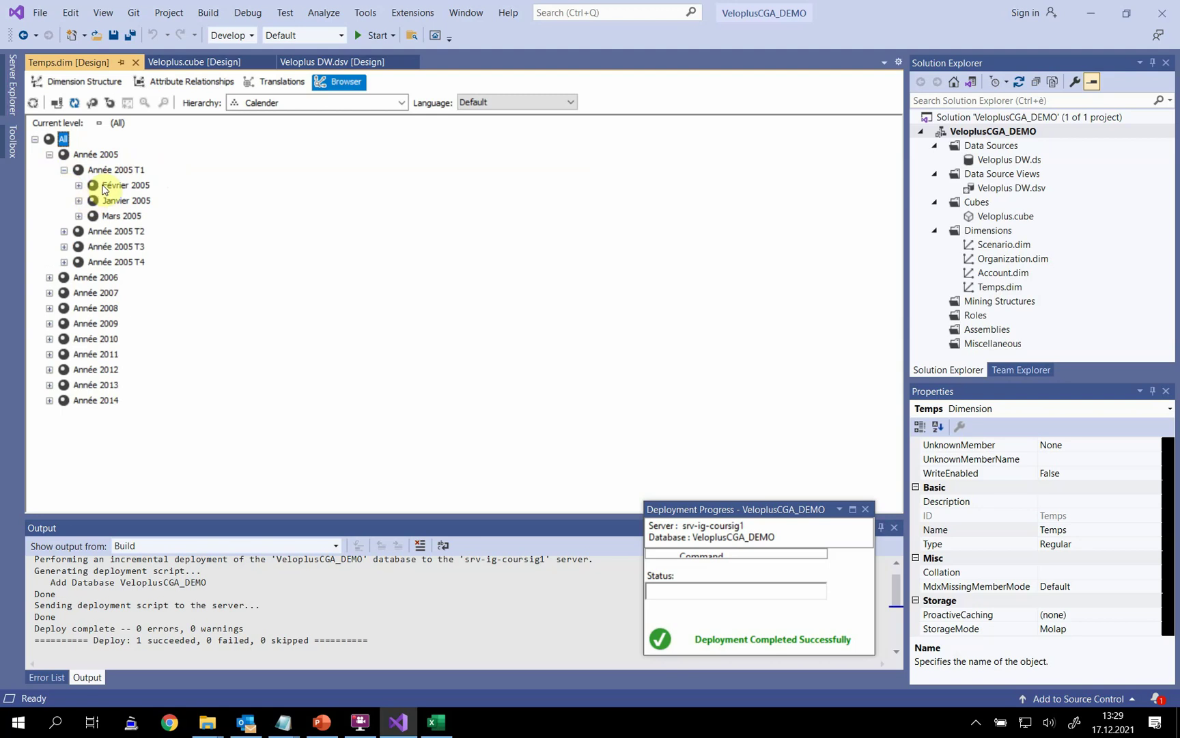
{"action": "left_click", "coordinate": [79, 185]}
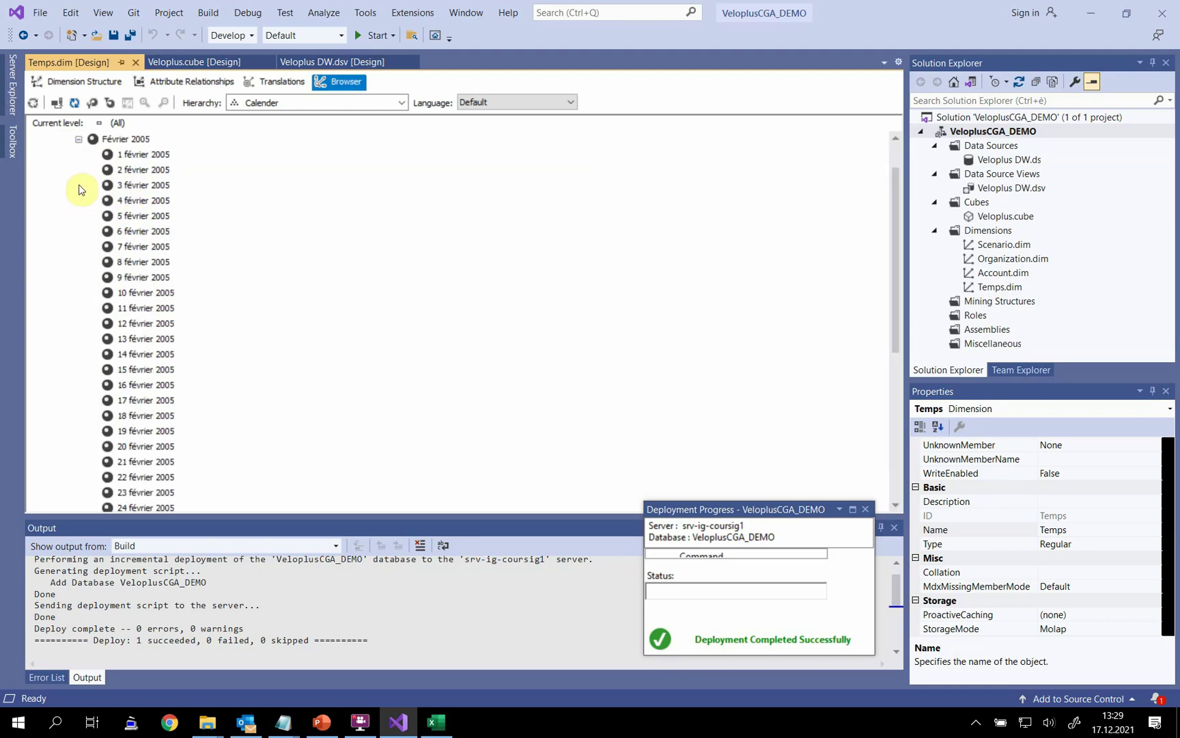
{"action": "scroll", "coordinate": [158, 370], "scroll_direction": "up", "scroll_amount": 1}
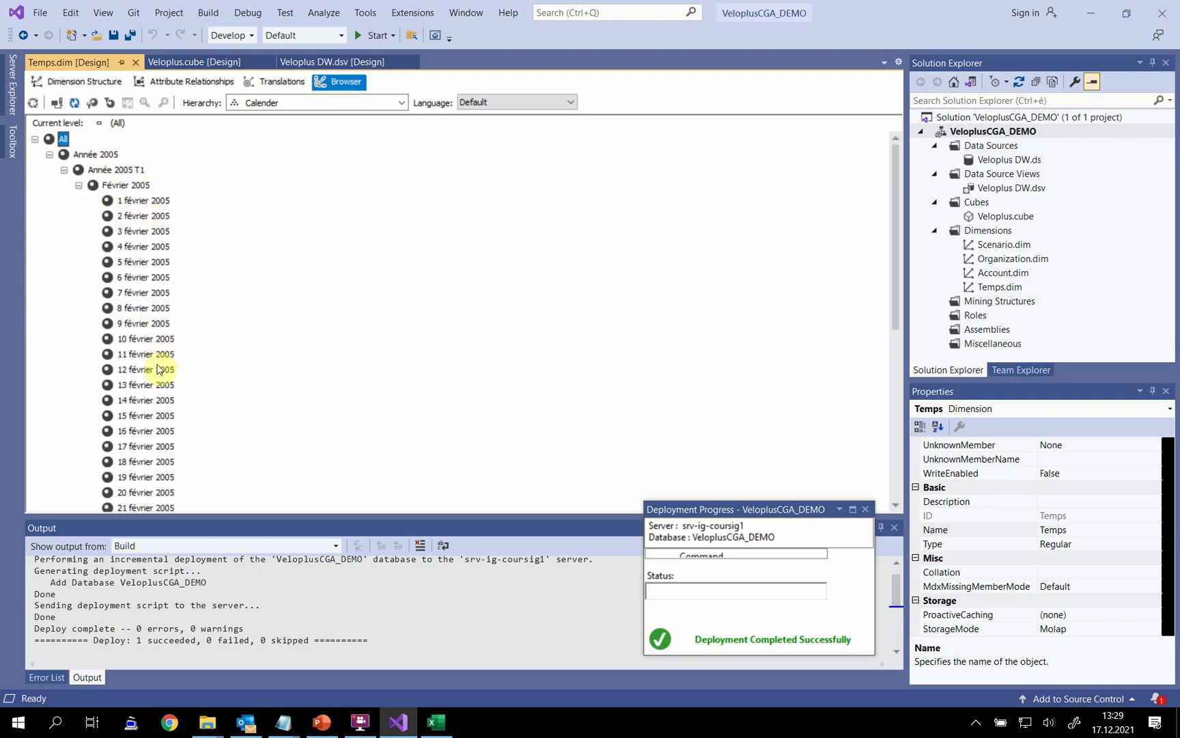
{"action": "left_click", "coordinate": [79, 185]}
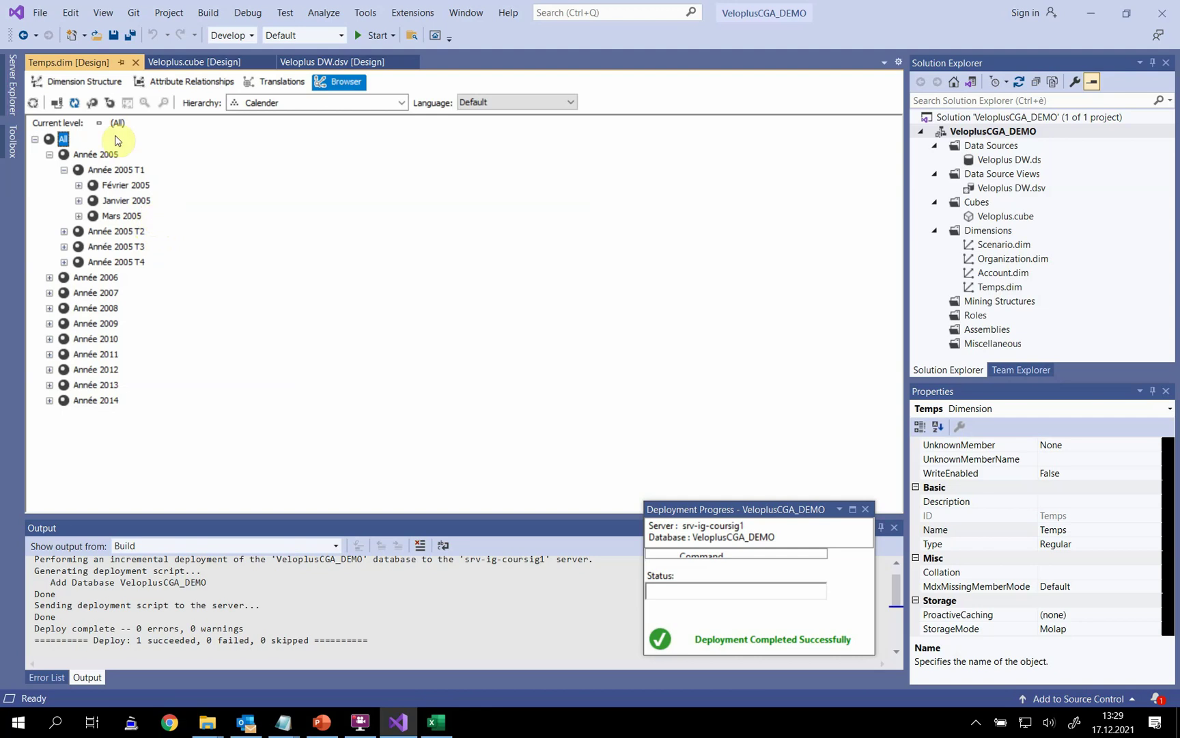
Step: Check how the Date attribute is ordered and set the Month attribute's OrderBy property to Key
{"action": "left_click", "coordinate": [77, 83]}
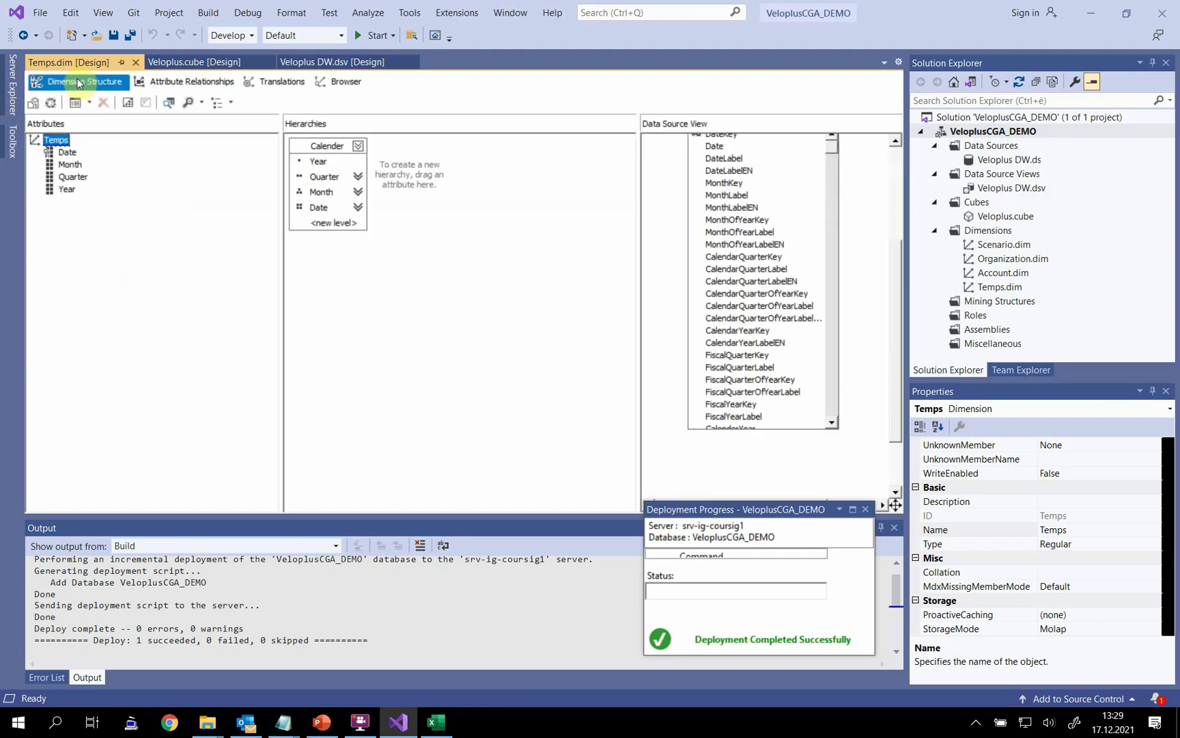
{"action": "left_click", "coordinate": [69, 153]}
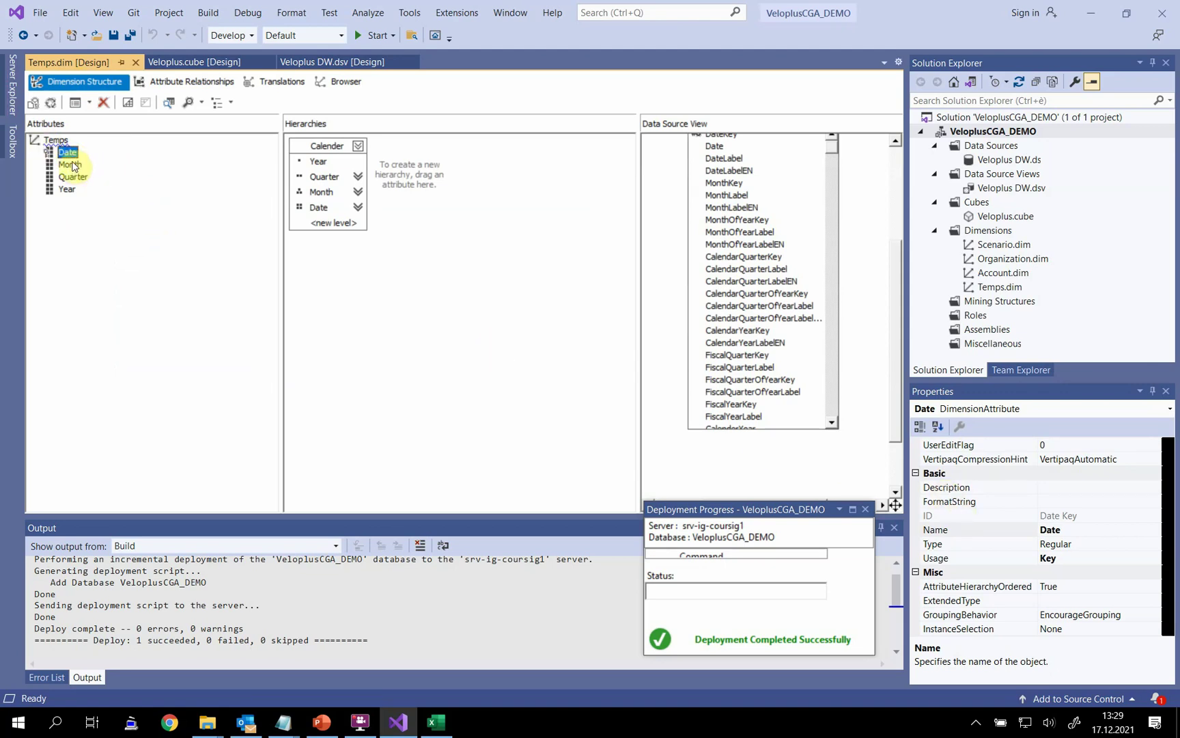
{"action": "scroll", "coordinate": [1054, 560], "scroll_direction": "up", "scroll_amount": 6}
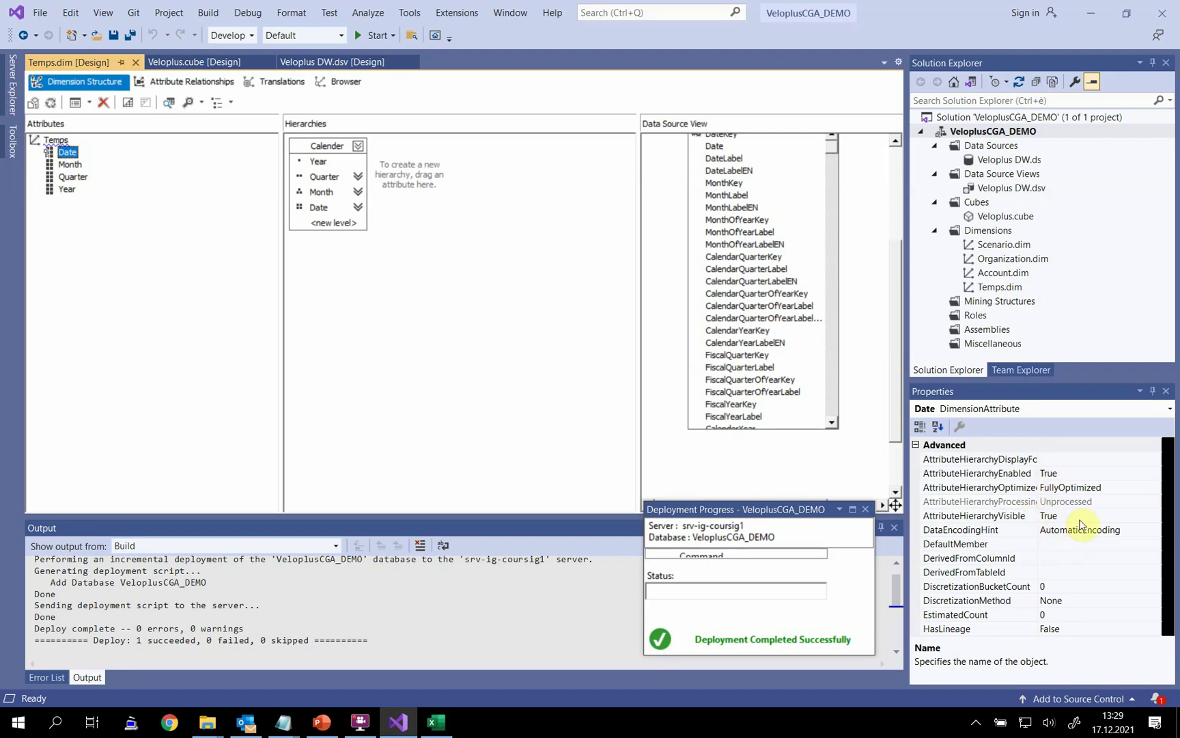
{"action": "scroll", "coordinate": [1080, 525], "scroll_direction": "down", "scroll_amount": 1}
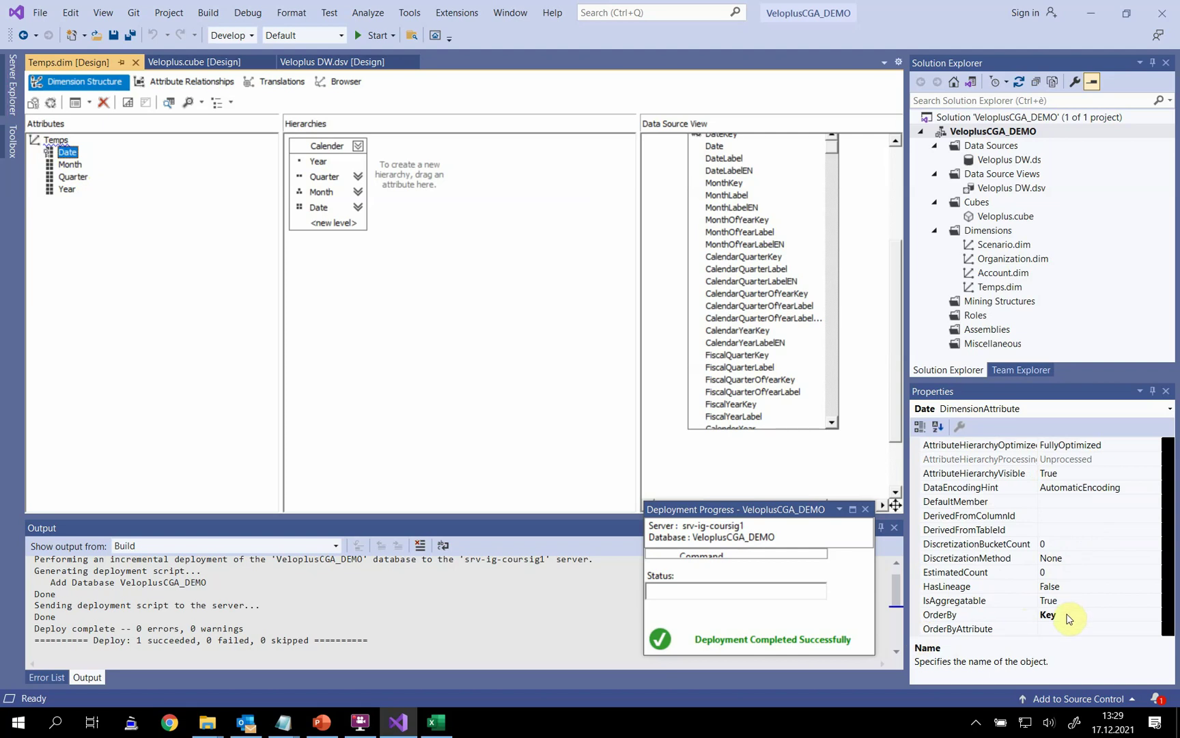
{"action": "left_click", "coordinate": [69, 163]}
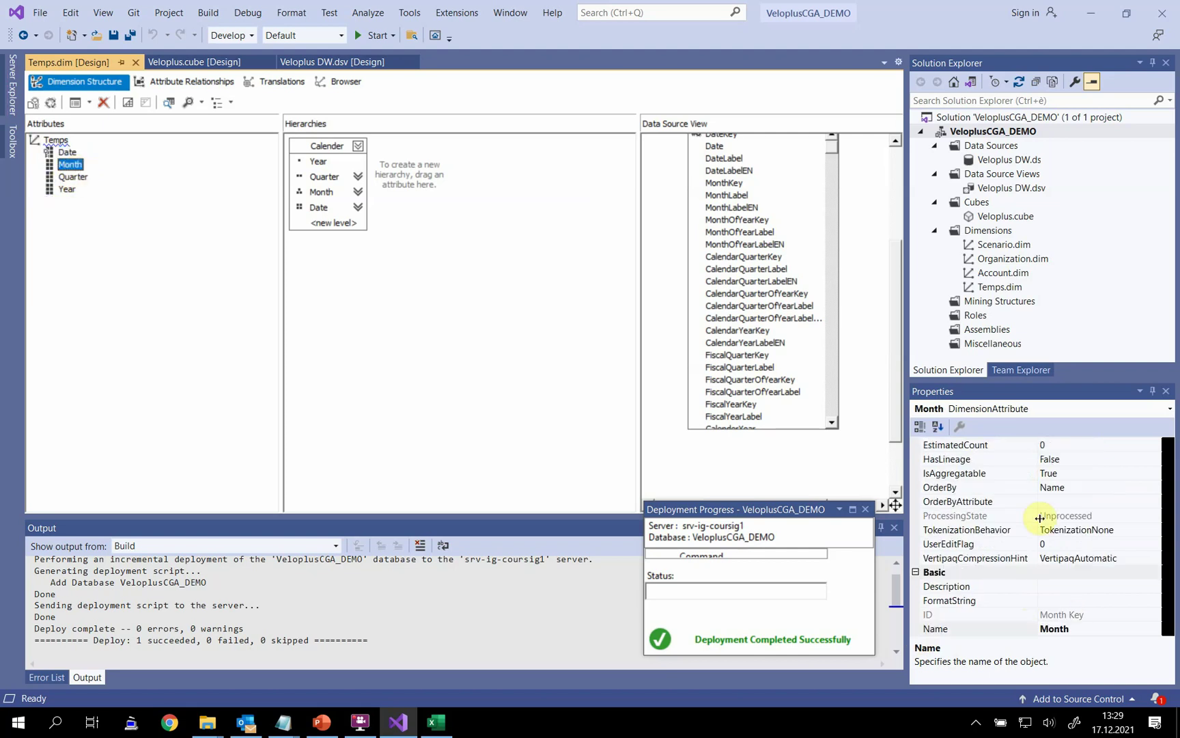
{"action": "scroll", "coordinate": [1017, 512], "scroll_direction": "up", "scroll_amount": 4}
{"action": "scroll", "coordinate": [1021, 510], "scroll_direction": "down", "scroll_amount": 1}
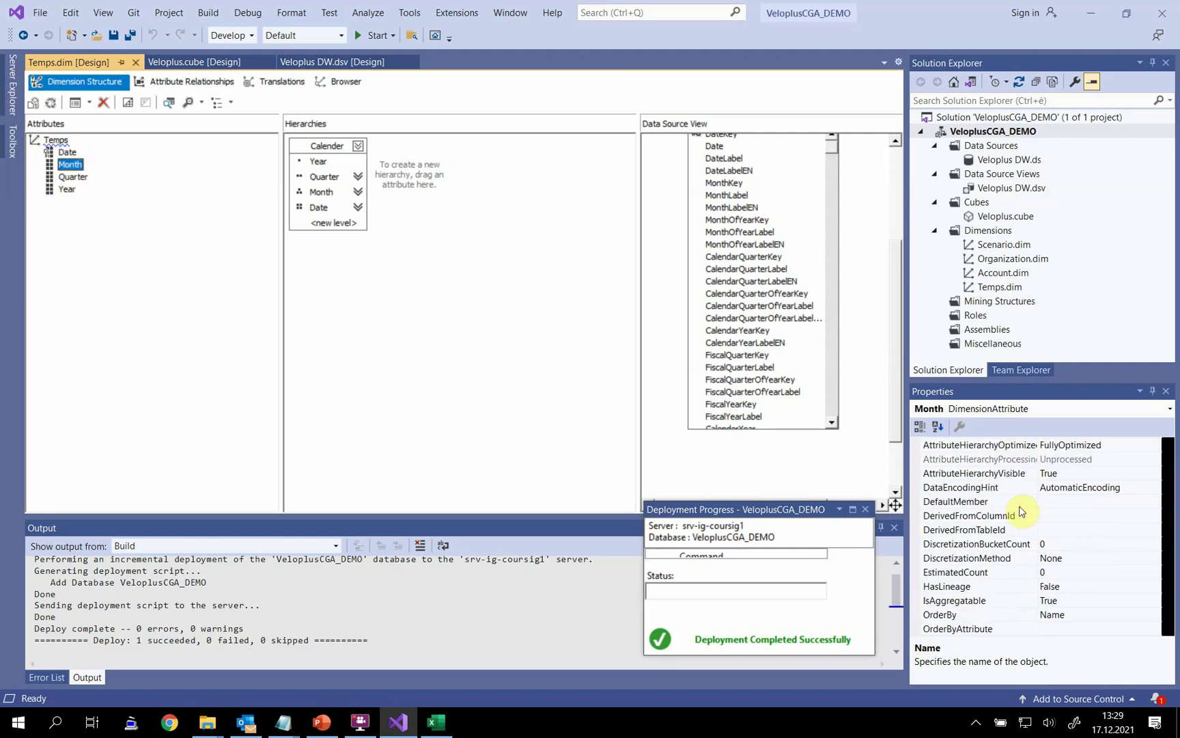
{"action": "left_click", "coordinate": [1079, 613]}
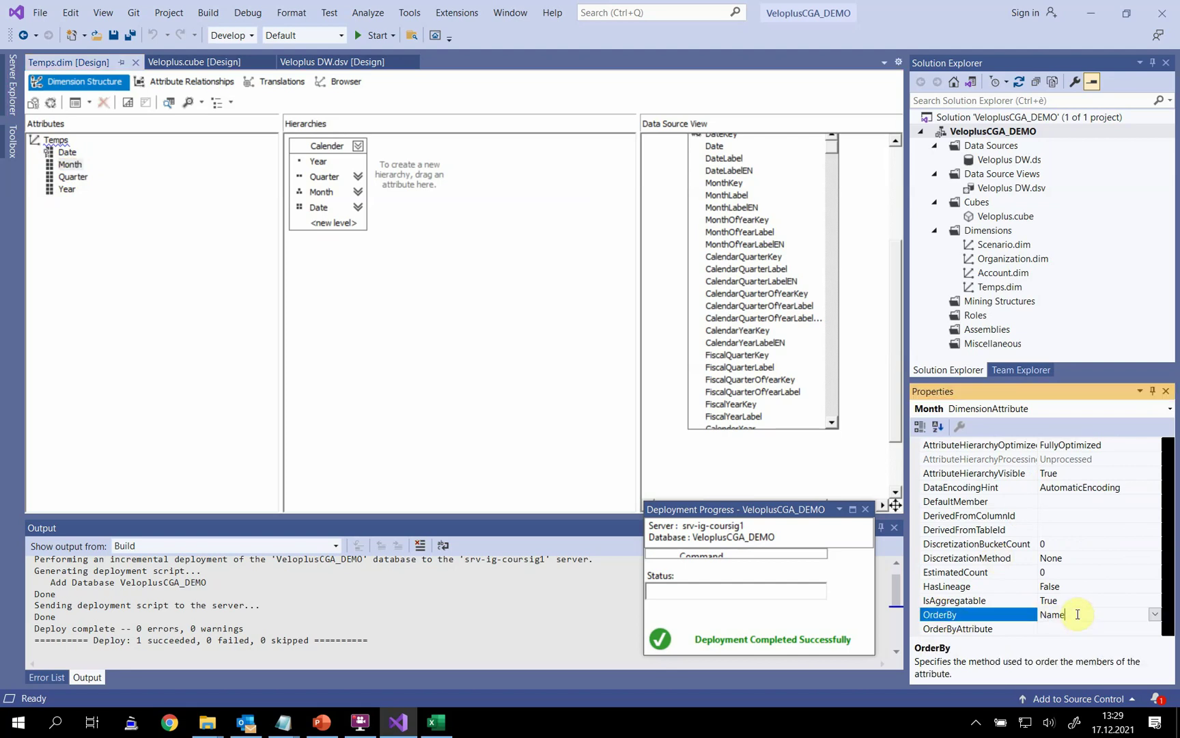
{"action": "left_click", "coordinate": [1151, 615]}
{"action": "left_click", "coordinate": [1094, 634]}
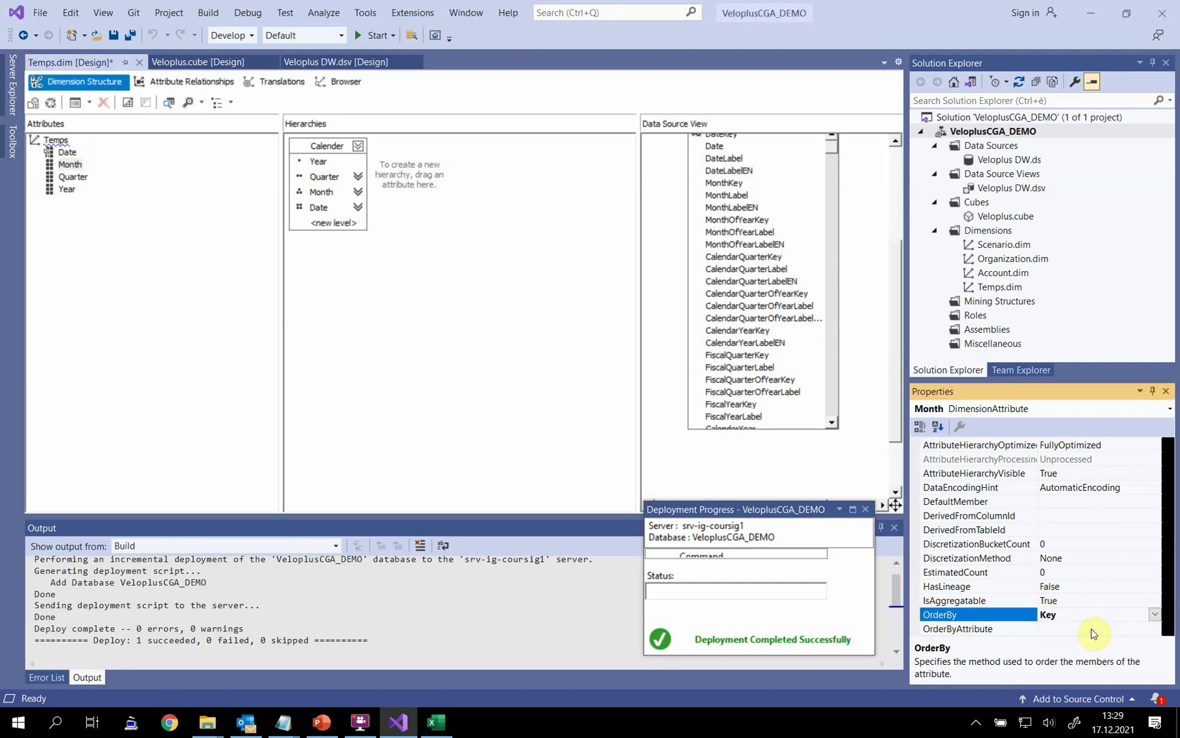
Step: Set the OrderBy property of the Quarter attribute to Key
{"action": "left_click", "coordinate": [73, 176]}
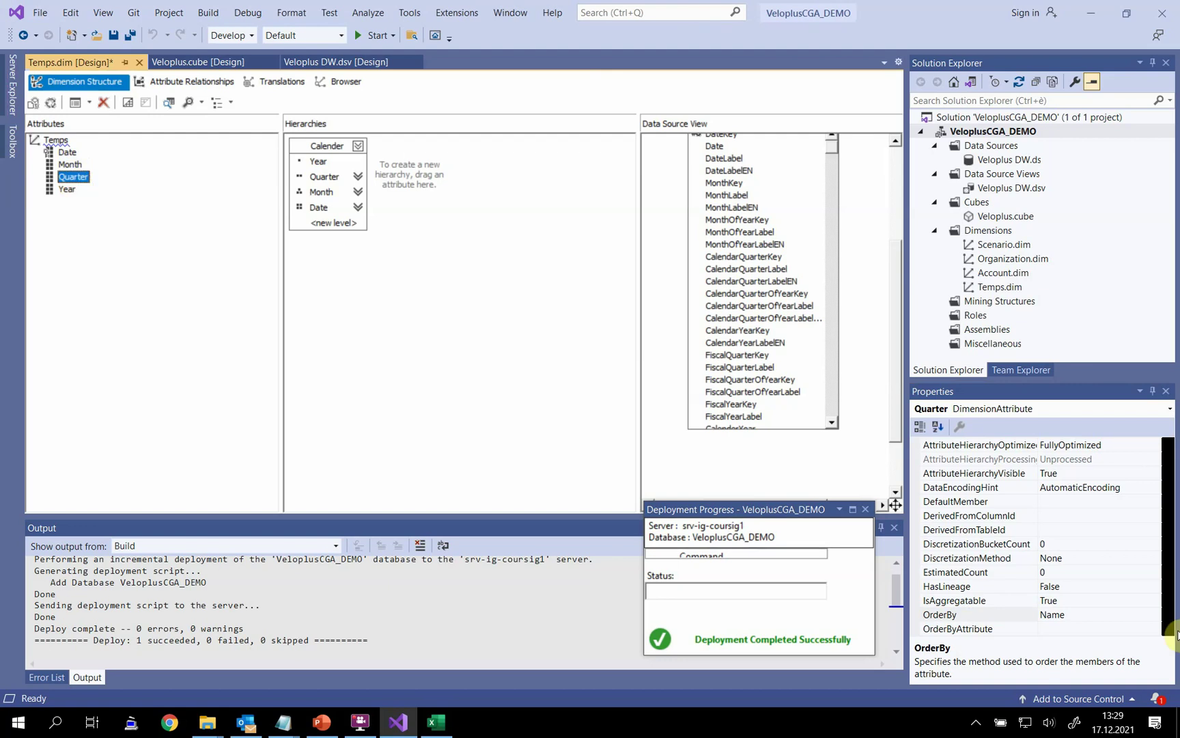
{"action": "left_click", "coordinate": [1065, 614]}
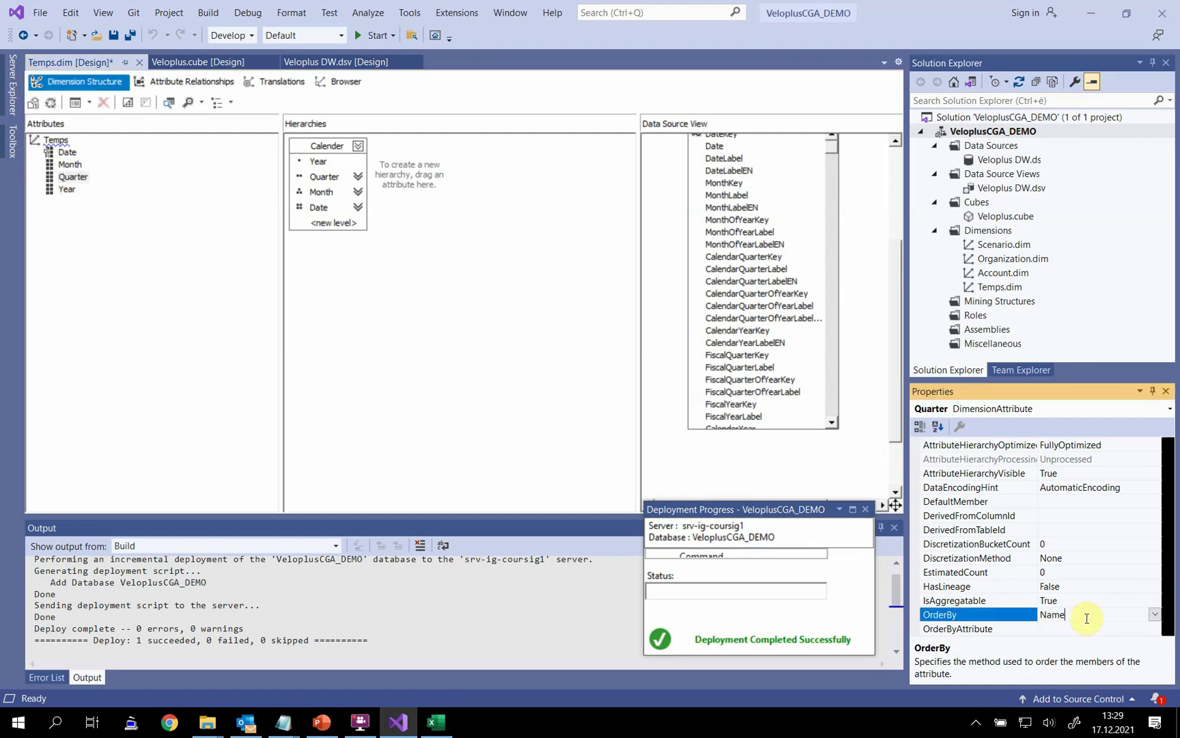
{"action": "left_click", "coordinate": [1154, 613]}
{"action": "left_click", "coordinate": [1086, 633]}
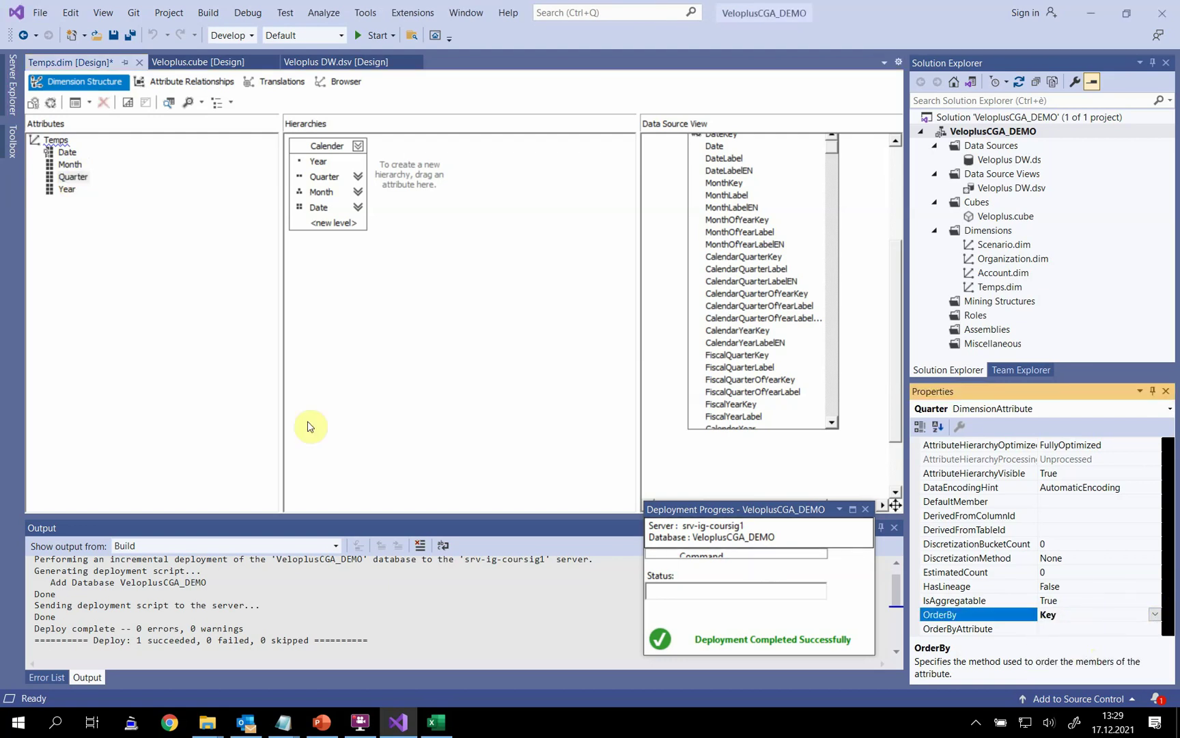
Step: Set the OrderBy property of the Year attribute to Key
{"action": "left_click", "coordinate": [67, 189]}
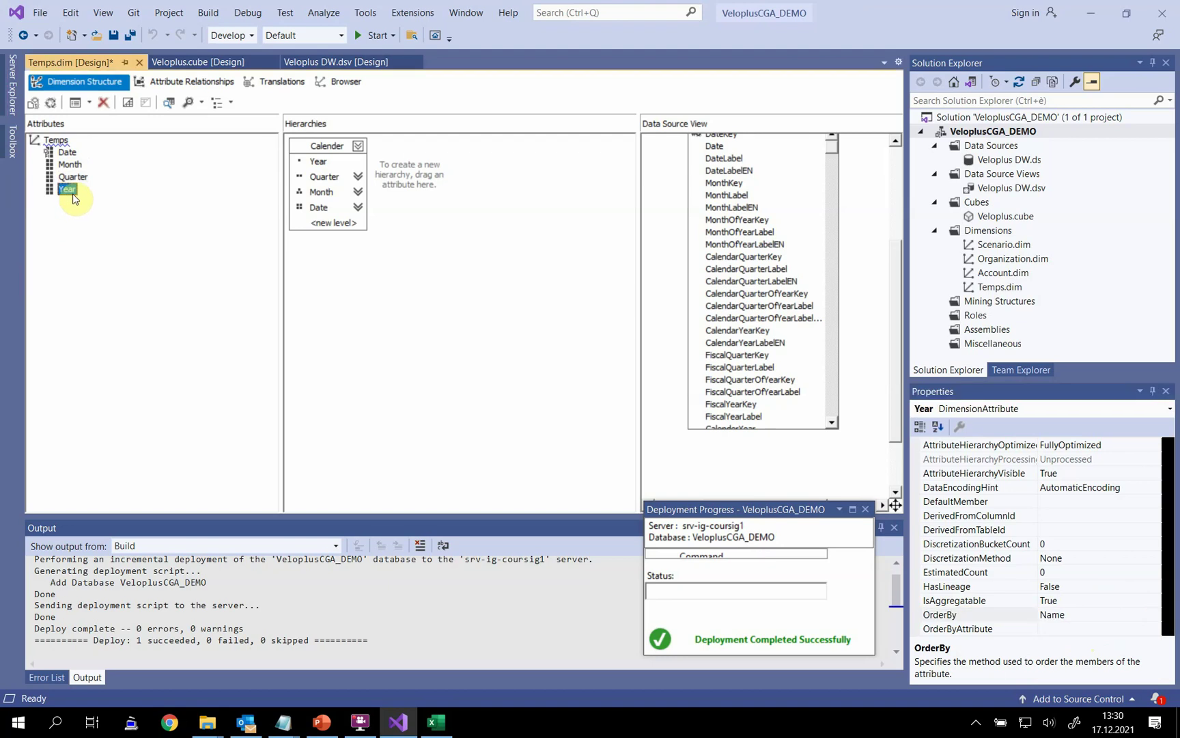
{"action": "left_click", "coordinate": [1090, 614]}
{"action": "left_click", "coordinate": [1155, 614]}
{"action": "left_click", "coordinate": [1107, 628]}
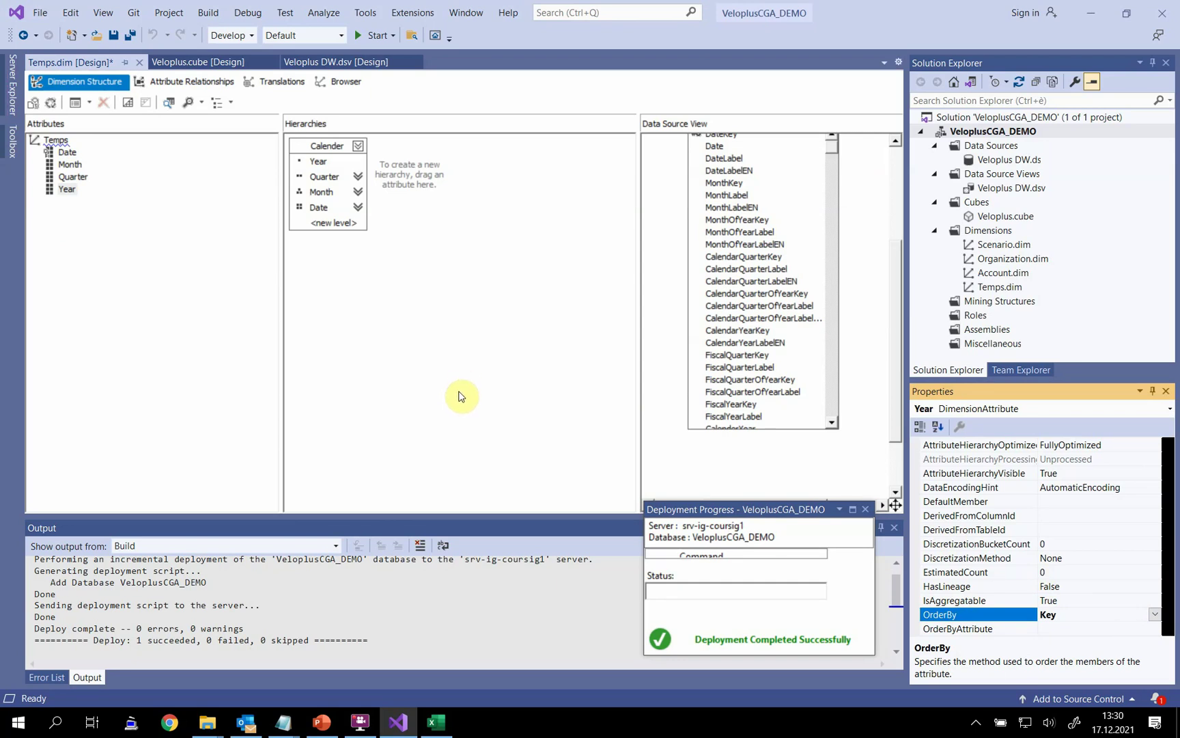
Step: Redeploy the project, overwriting the VeloplusCGA_DEMO database on the server, and fully process the Temps dimension again
{"action": "left_click", "coordinate": [50, 102]}
{"action": "left_click", "coordinate": [672, 389]}
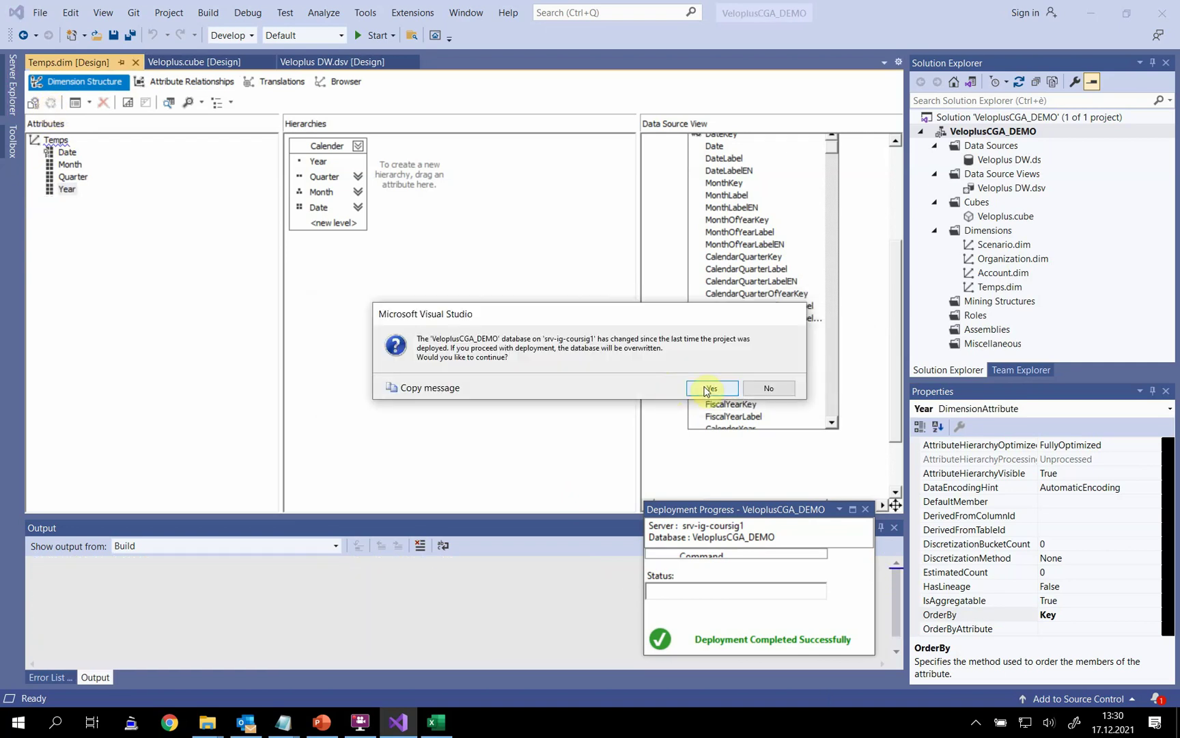
{"action": "left_click", "coordinate": [708, 389]}
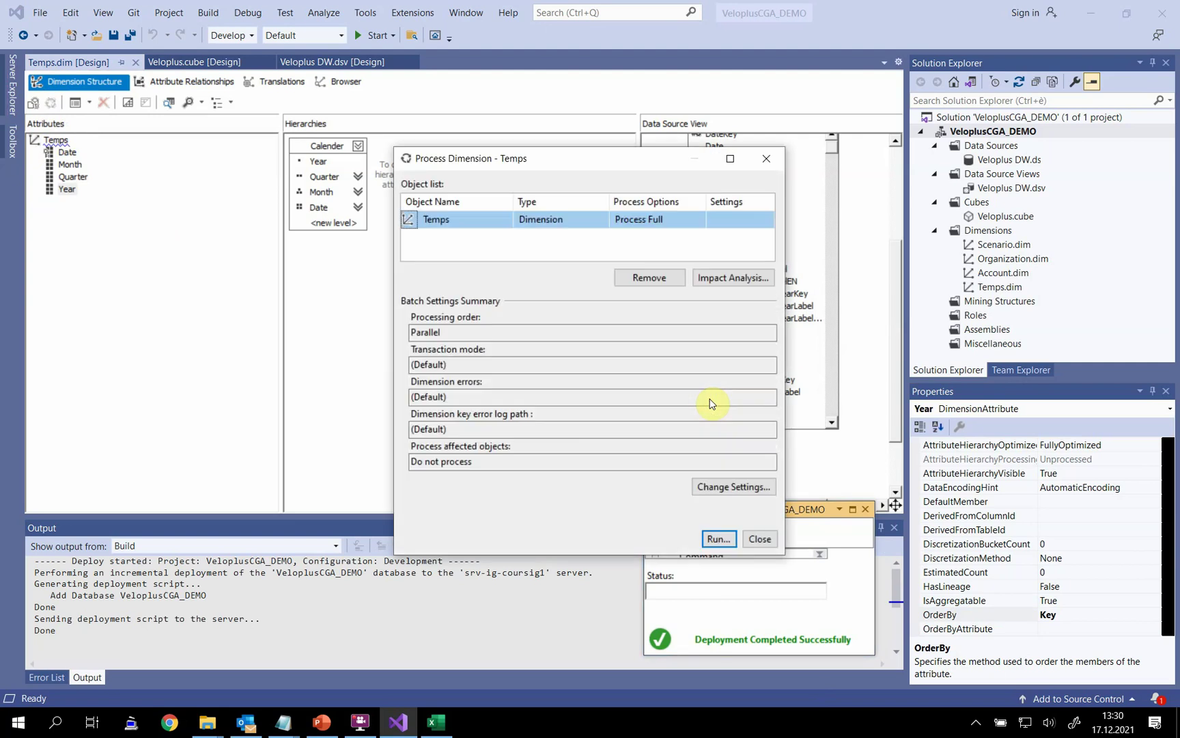
{"action": "left_click", "coordinate": [716, 537]}
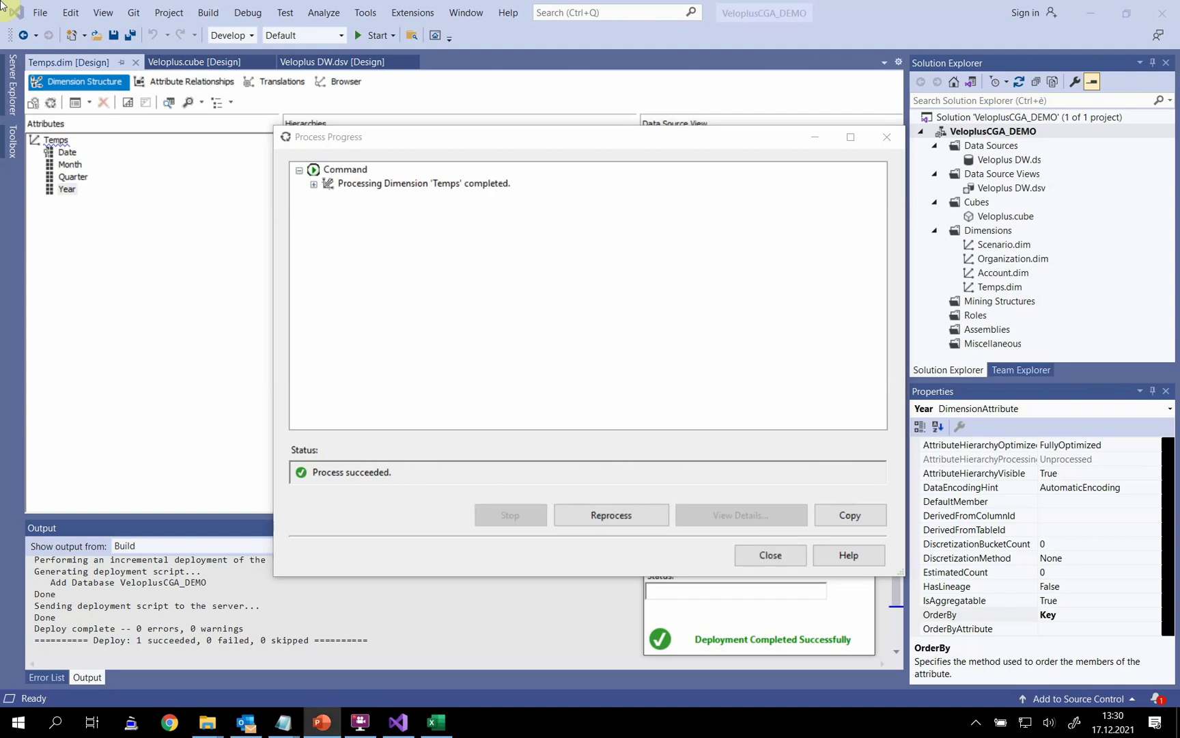
{"action": "left_click", "coordinate": [770, 554]}
{"action": "left_click", "coordinate": [760, 538]}
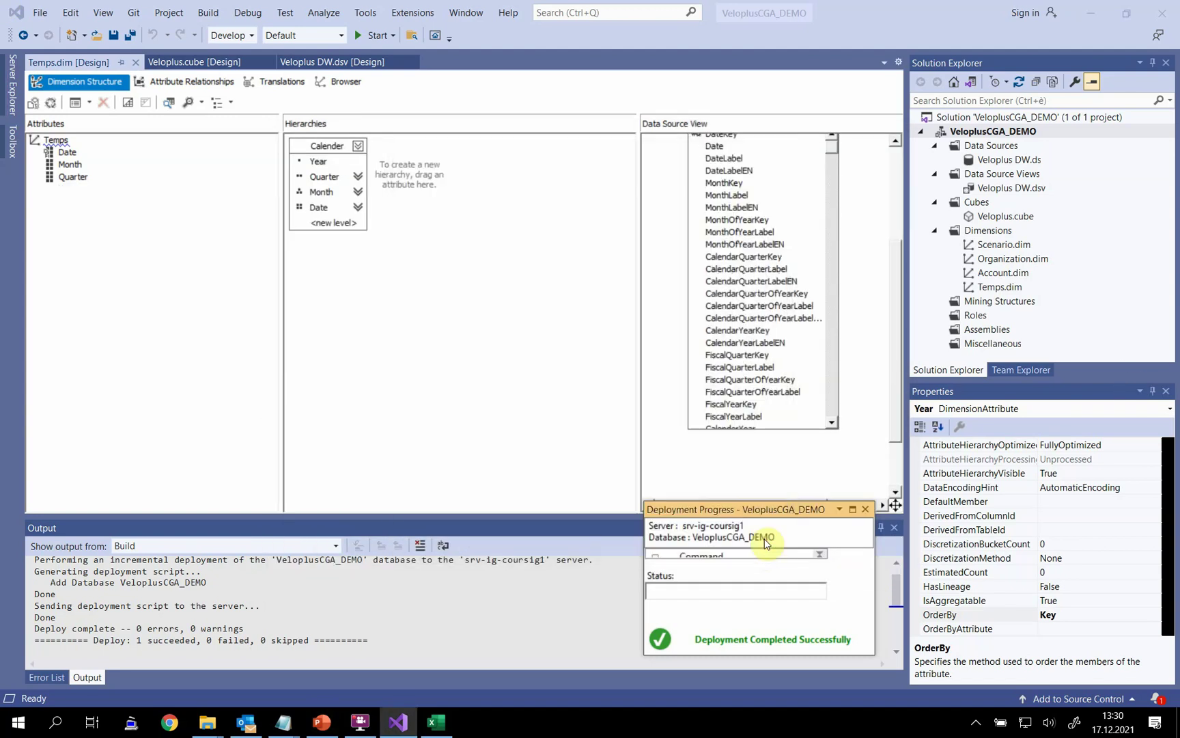
Step: Reconnect the Temps dimension browser and check the order of the months in the Calender hierarchy
{"action": "left_click", "coordinate": [341, 82]}
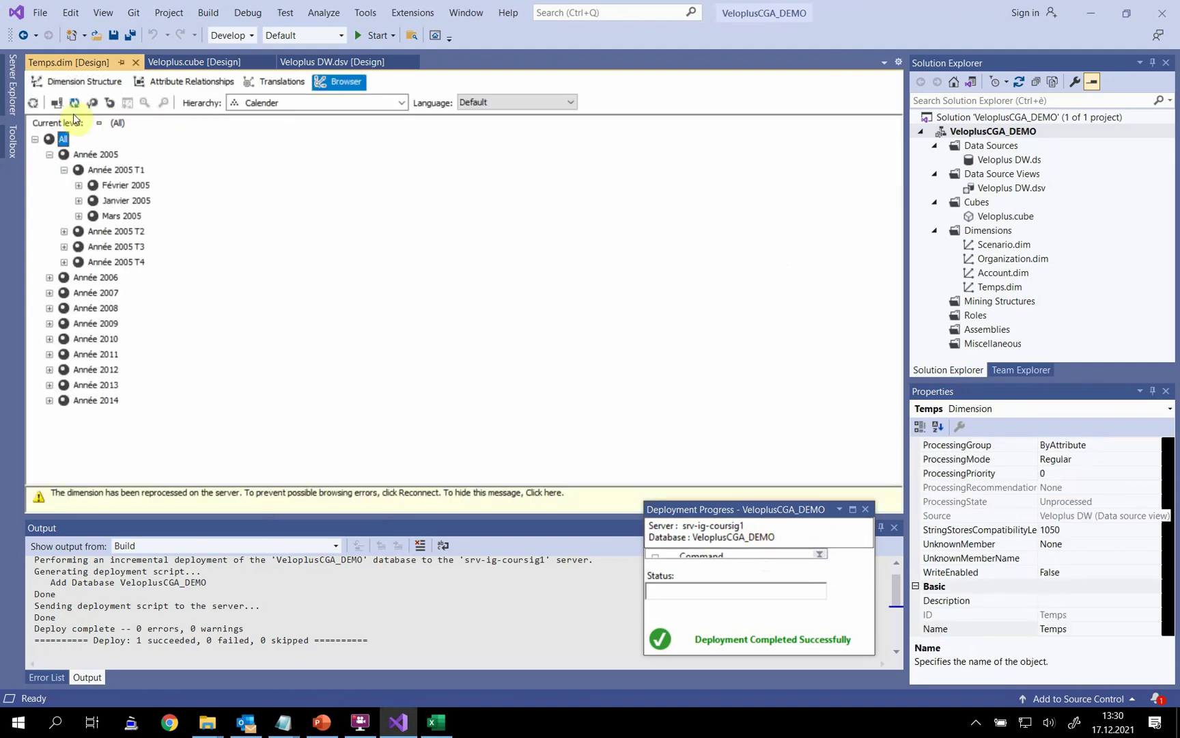
{"action": "left_click", "coordinate": [60, 104]}
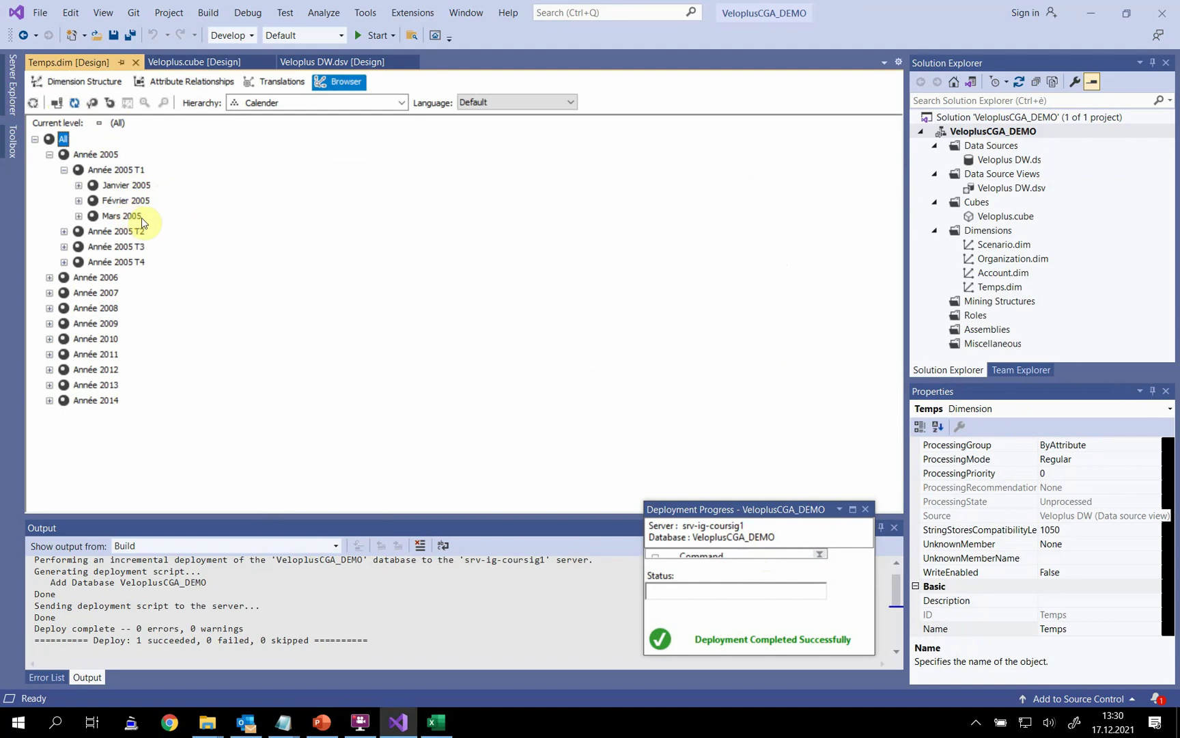
{"action": "left_click", "coordinate": [85, 83]}
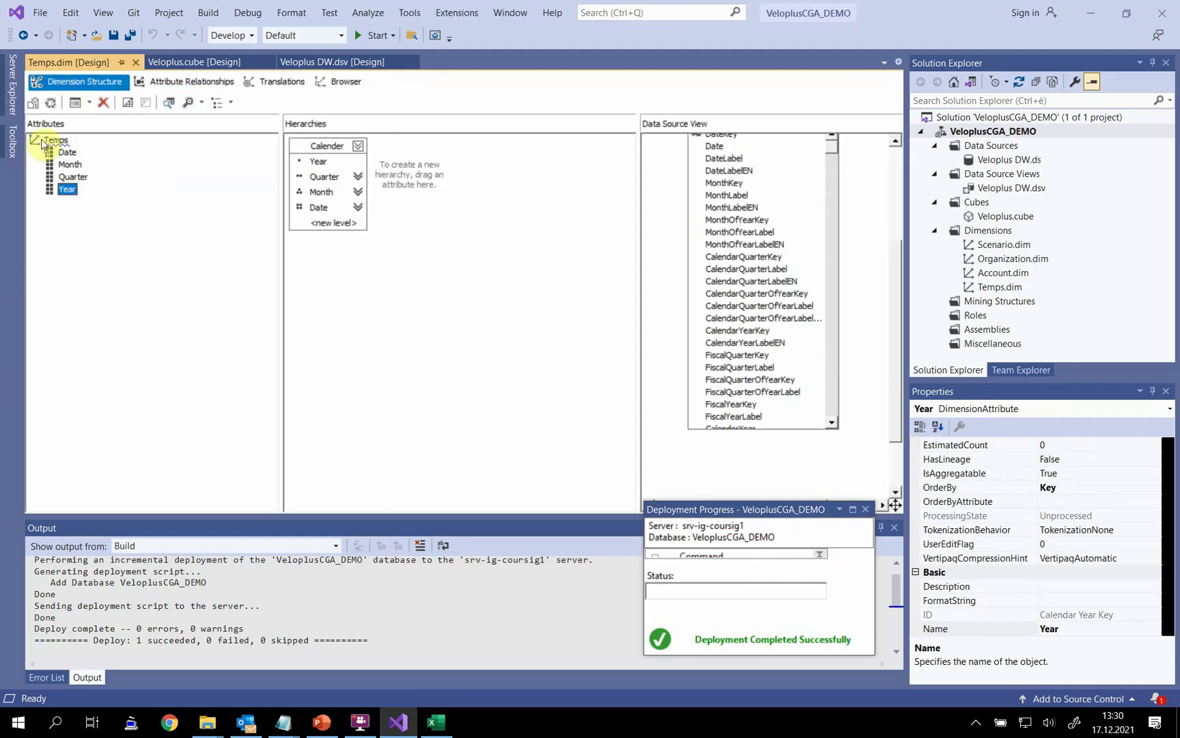
{"action": "mouse_move", "coordinate": [43, 143]}
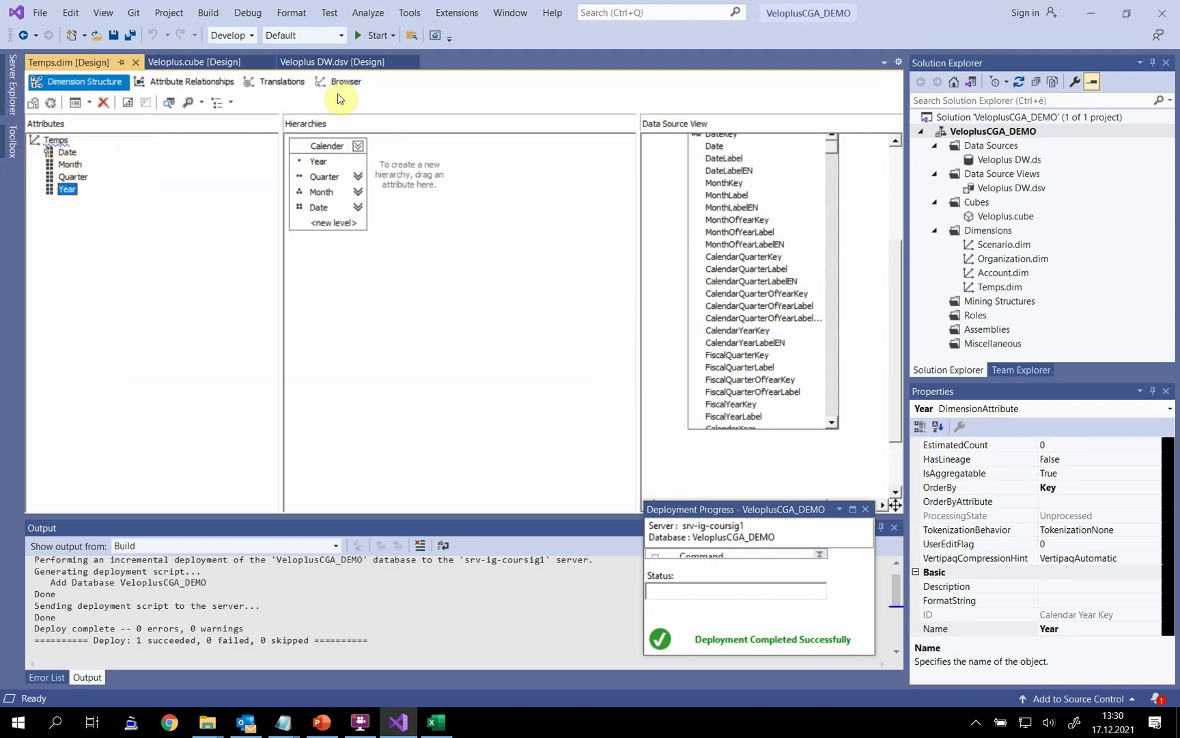
Step: Review which hierarchies can be browsed in the Temps dimension, leaving Calender selected
{"action": "left_click", "coordinate": [347, 85]}
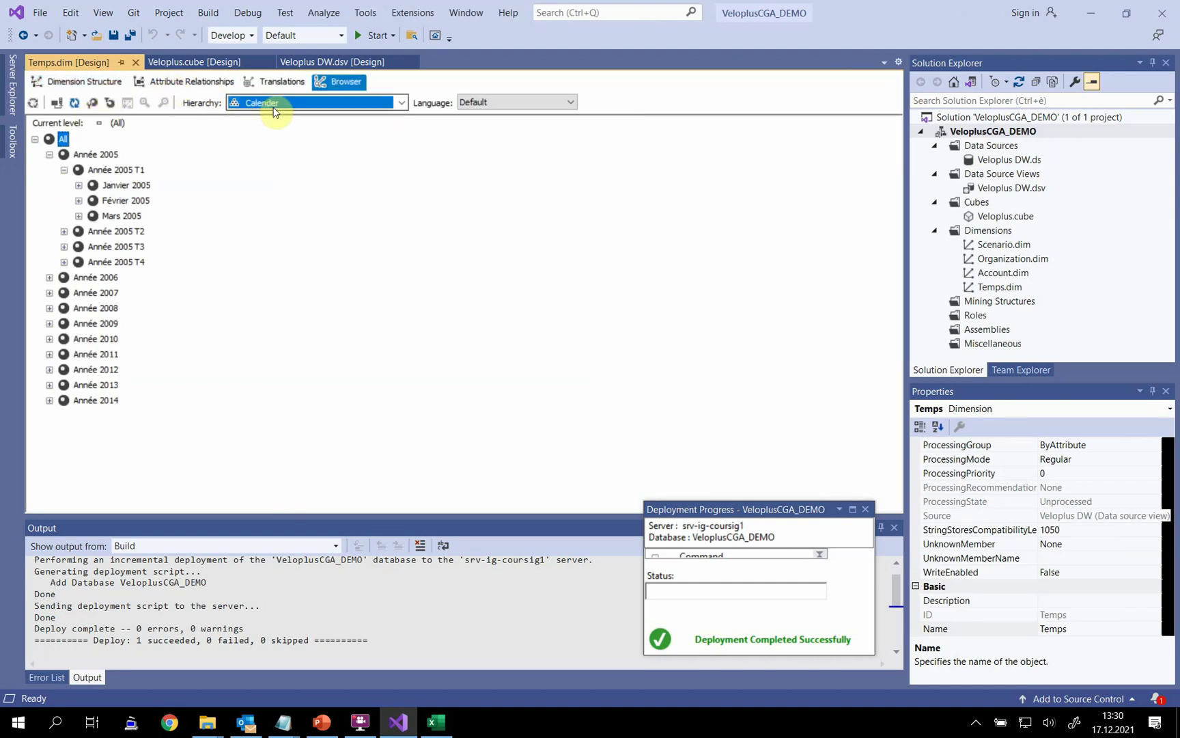
{"action": "left_click", "coordinate": [271, 107]}
{"action": "left_click", "coordinate": [281, 104]}
{"action": "left_click", "coordinate": [282, 104]}
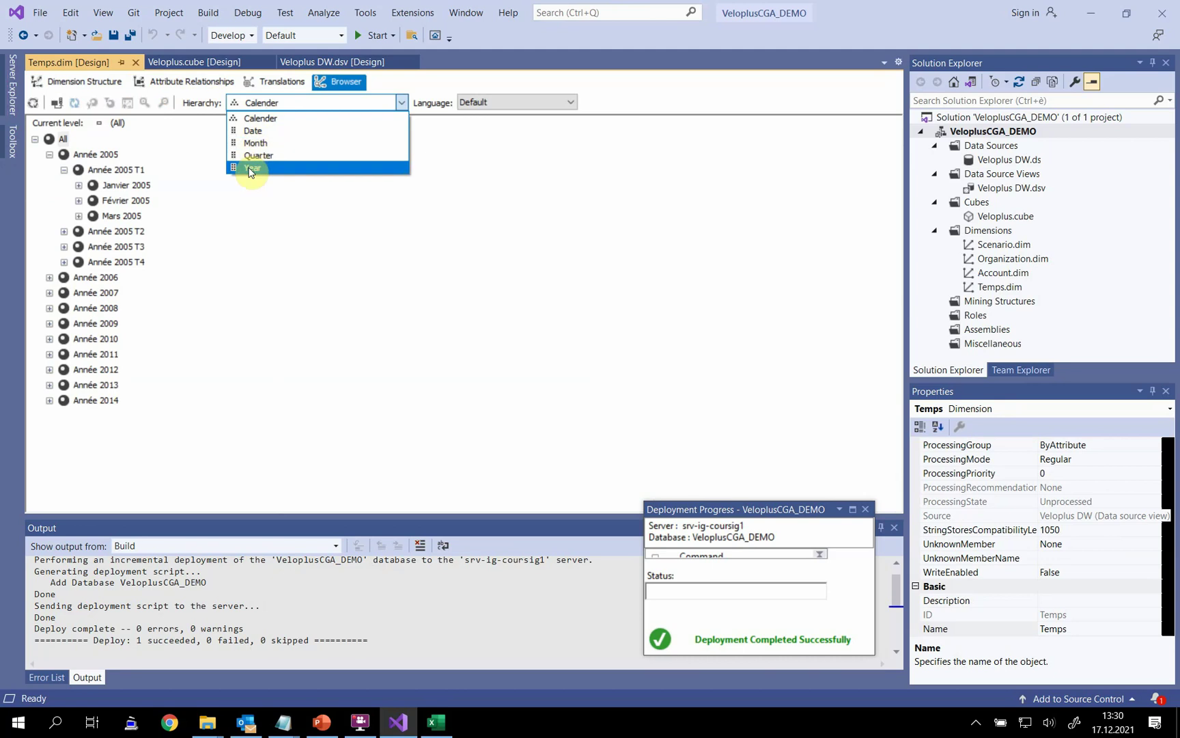
{"action": "left_click", "coordinate": [281, 105]}
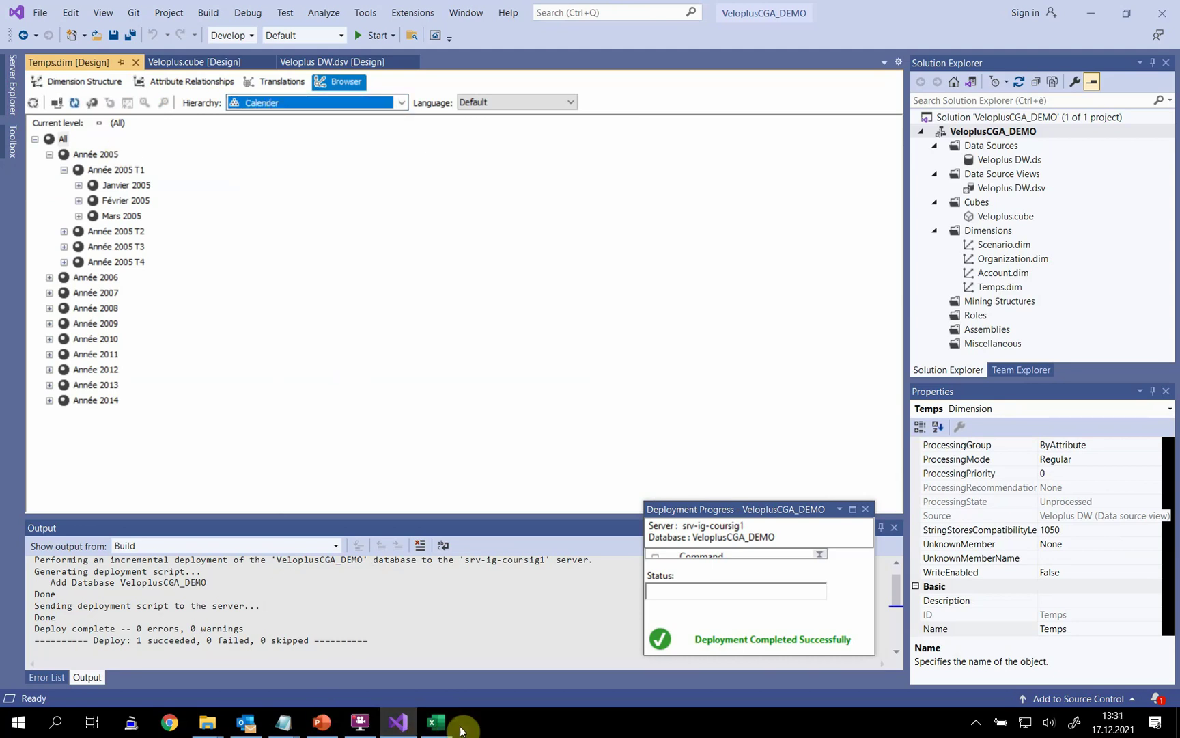
Step: Switch to the Excel workbook and try to refresh the pivot table with the reprocessed Temps dimension
{"action": "left_click", "coordinate": [439, 721]}
{"action": "left_click", "coordinate": [444, 124]}
{"action": "scroll", "coordinate": [857, 349], "scroll_direction": "down", "scroll_amount": 1}
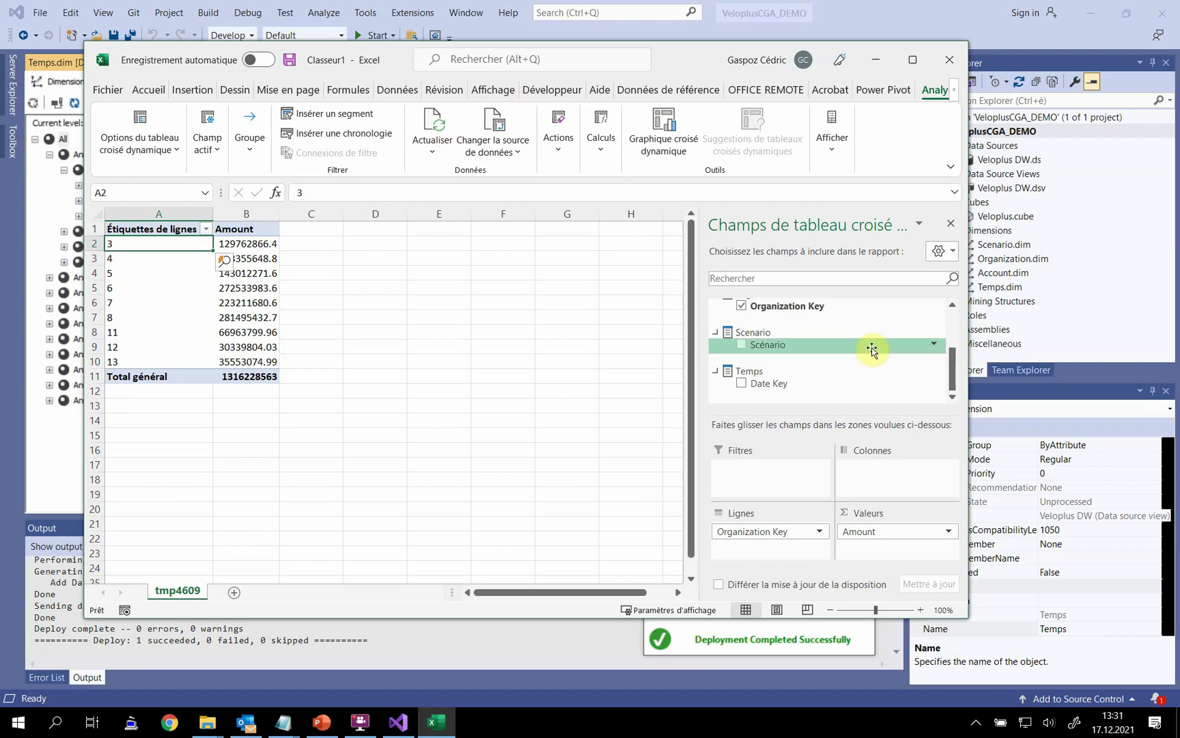
{"action": "left_click", "coordinate": [431, 147]}
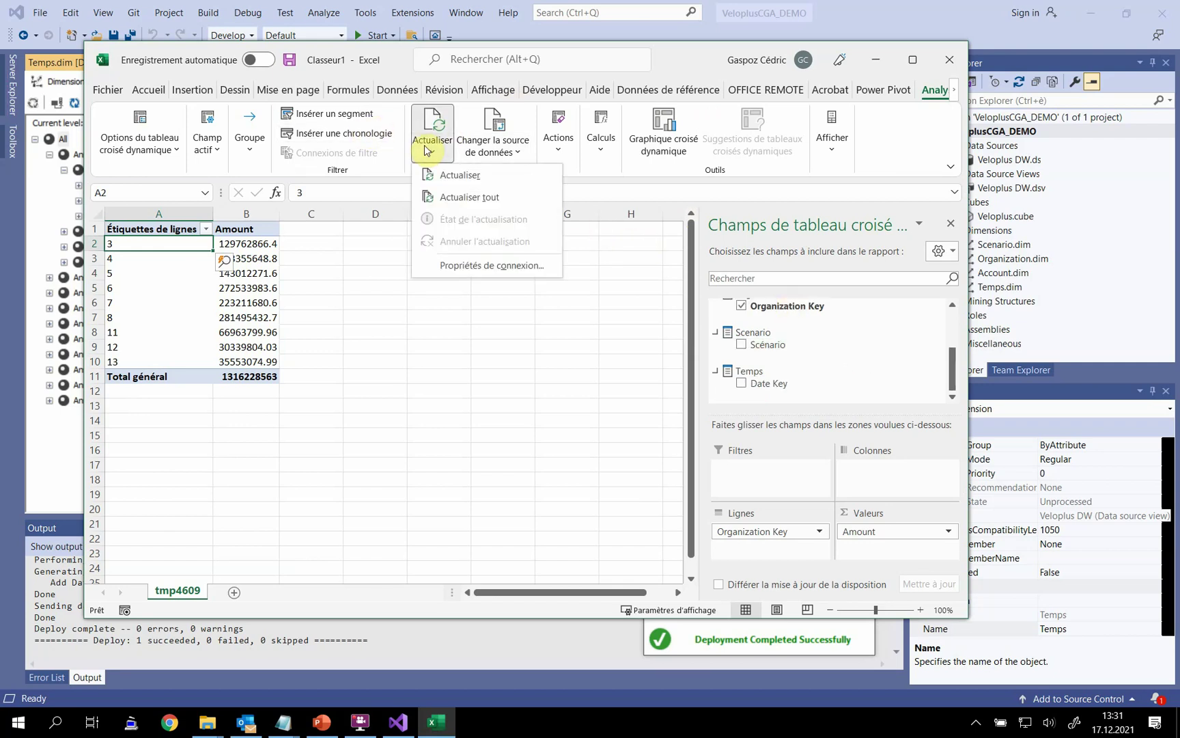
{"action": "left_click", "coordinate": [450, 175]}
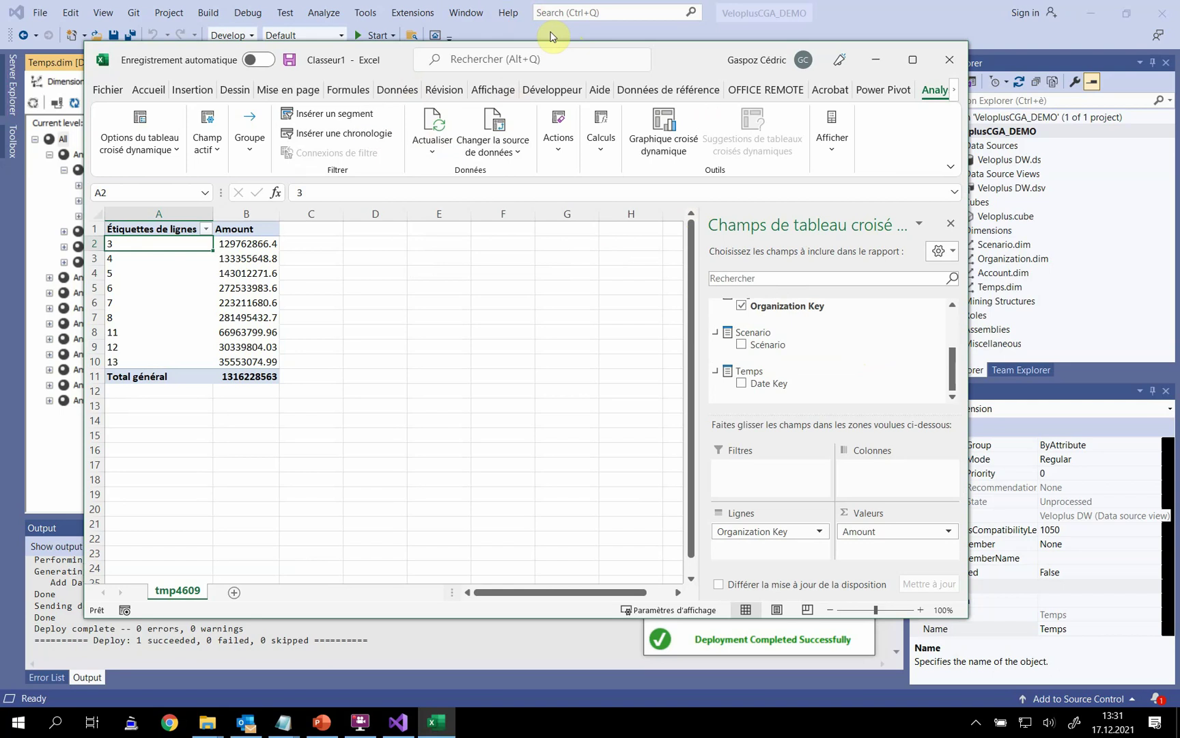
Step: Switch back to Visual Studio and deploy the project again, overwriting the VeloplusCGA_DEMO database on the server
{"action": "left_click", "coordinate": [552, 36]}
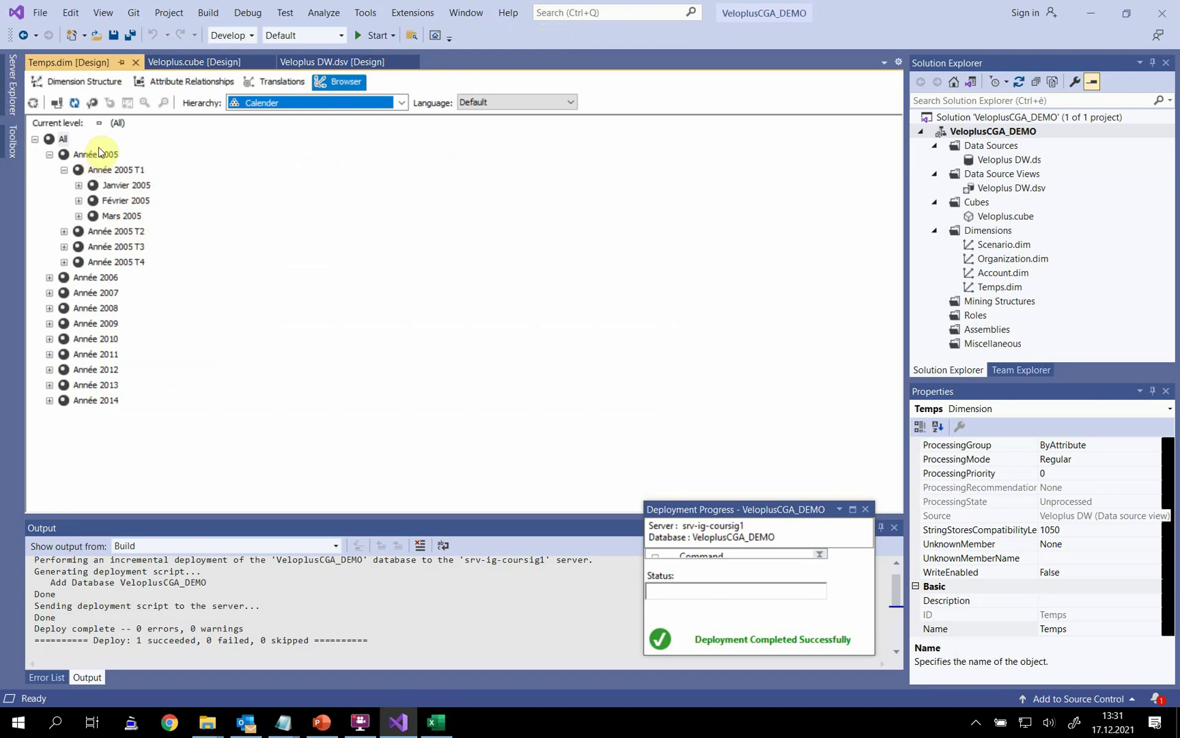
{"action": "left_click", "coordinate": [372, 38]}
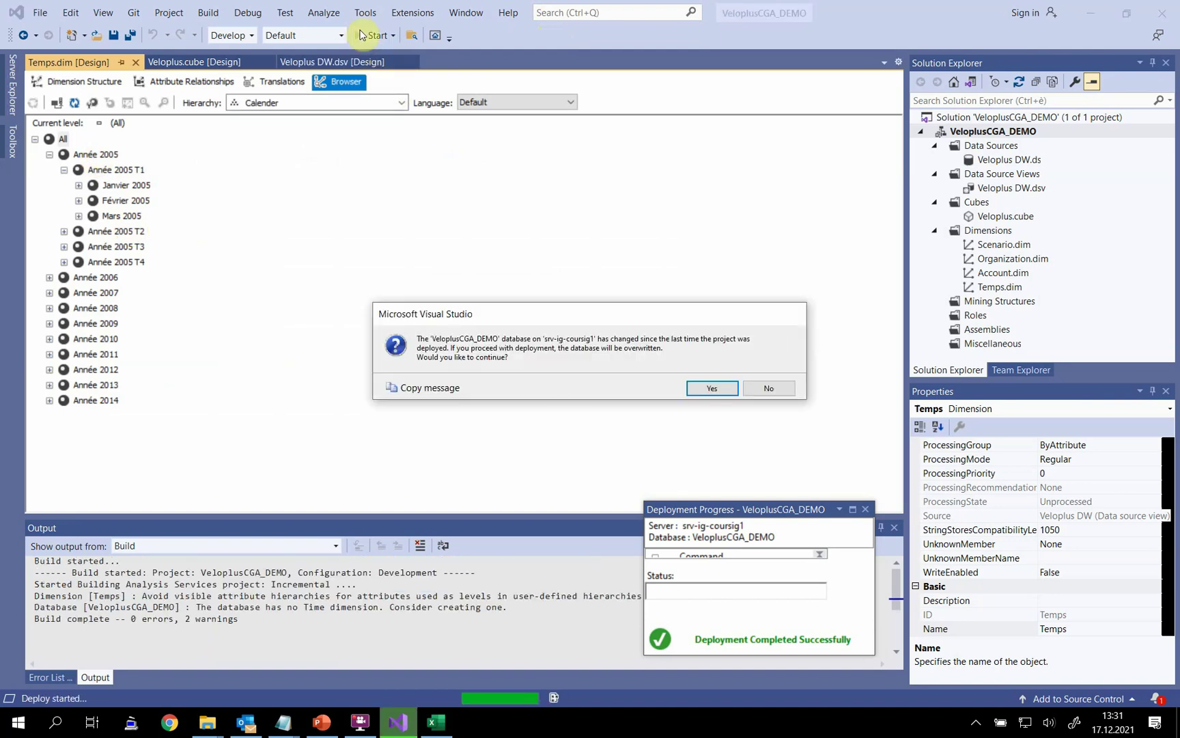
{"action": "left_click", "coordinate": [735, 389]}
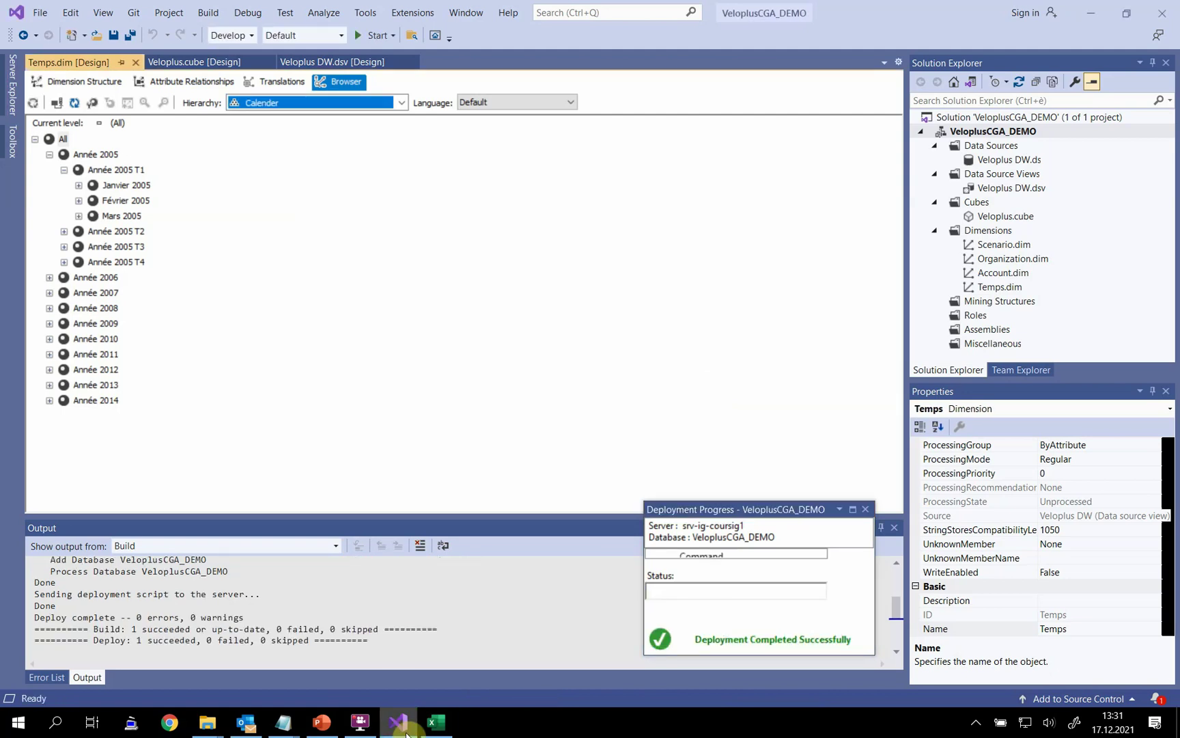
Step: Switch to Excel, refresh the pivot table and inspect the additional fields offered under Temps
{"action": "left_click", "coordinate": [437, 726]}
{"action": "left_click", "coordinate": [434, 121]}
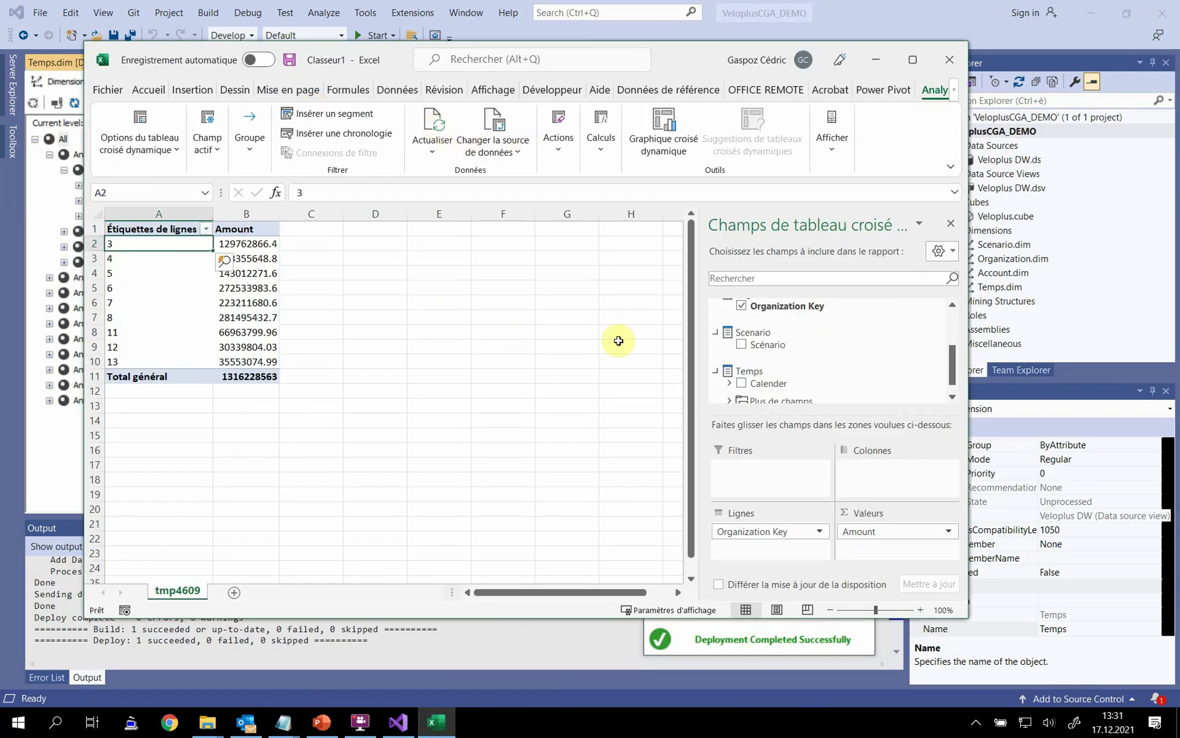
{"action": "left_click_drag", "start_coordinate": [954, 364], "coordinate": [954, 374]}
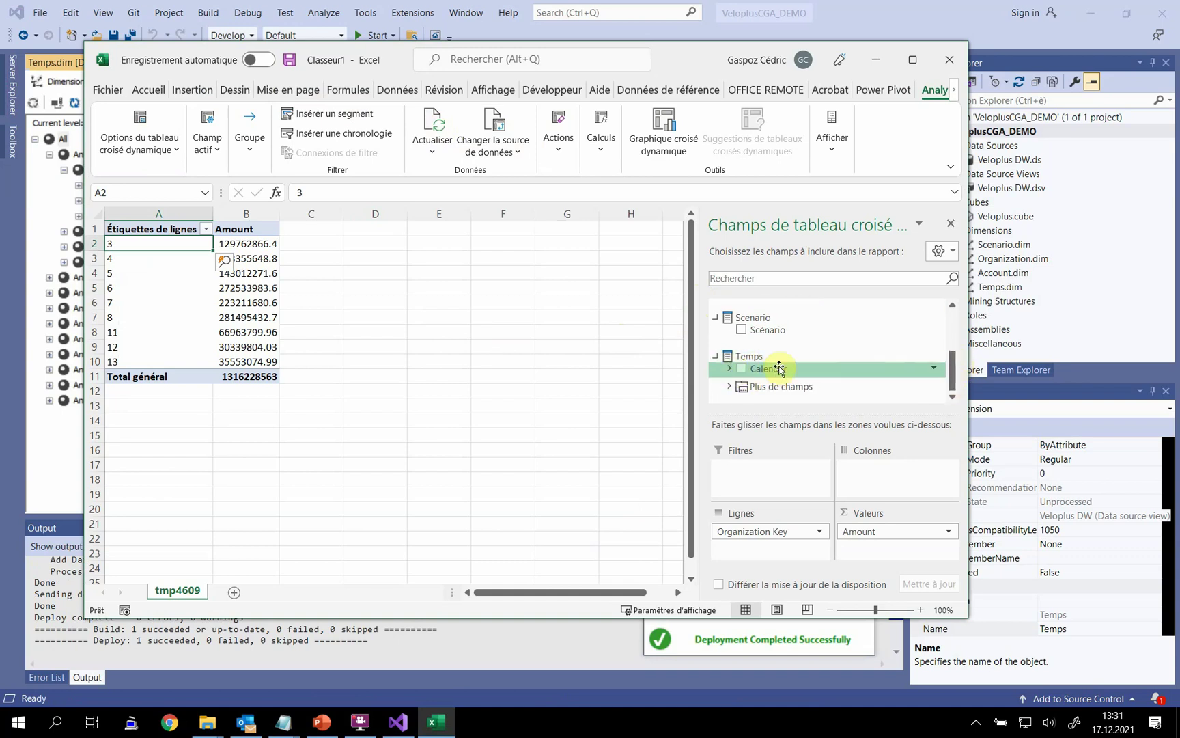
{"action": "left_click", "coordinate": [729, 389]}
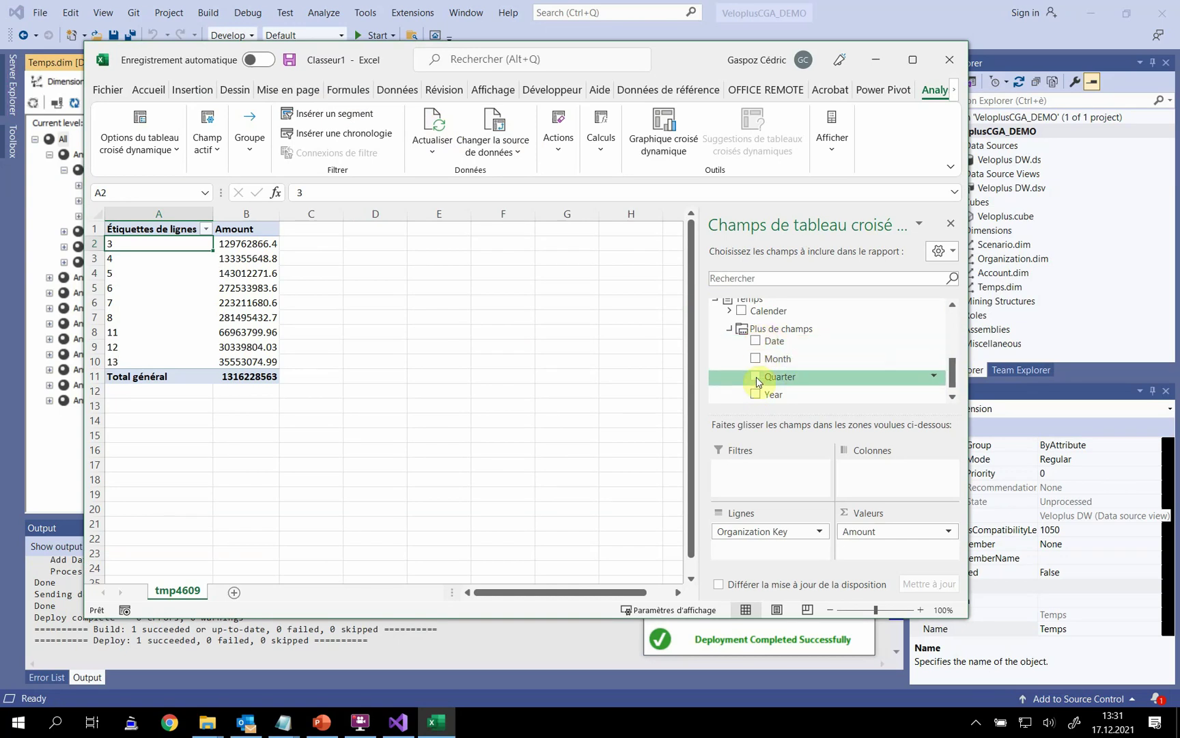
{"action": "left_click", "coordinate": [730, 330]}
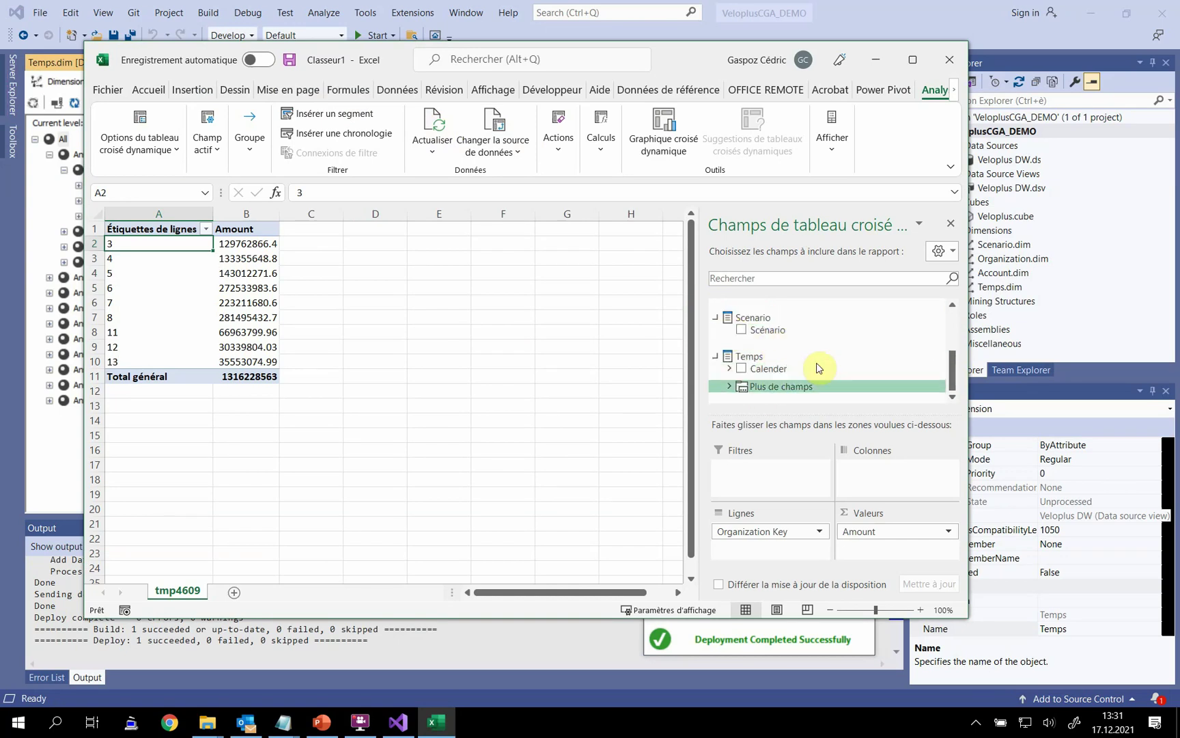
Step: Add the Calender hierarchy to the pivot table rows and remove Organization Key from them
{"action": "left_click", "coordinate": [741, 368]}
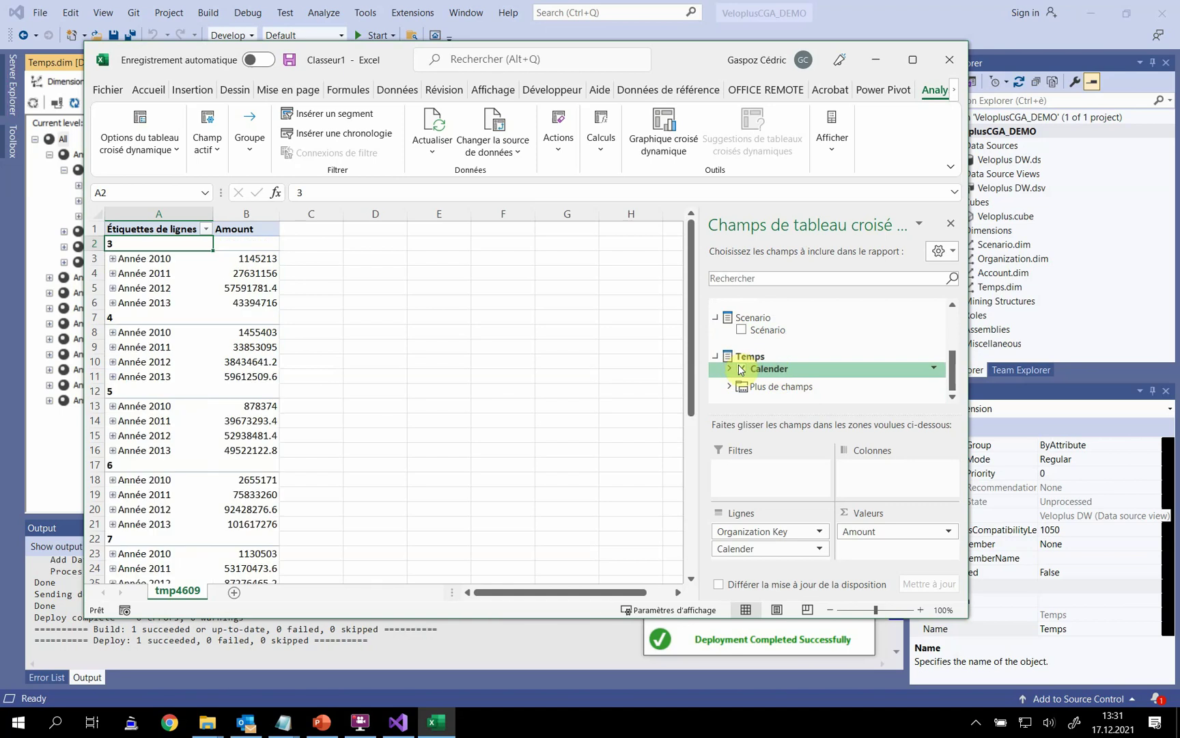
{"action": "left_click_drag", "start_coordinate": [764, 531], "coordinate": [876, 349]}
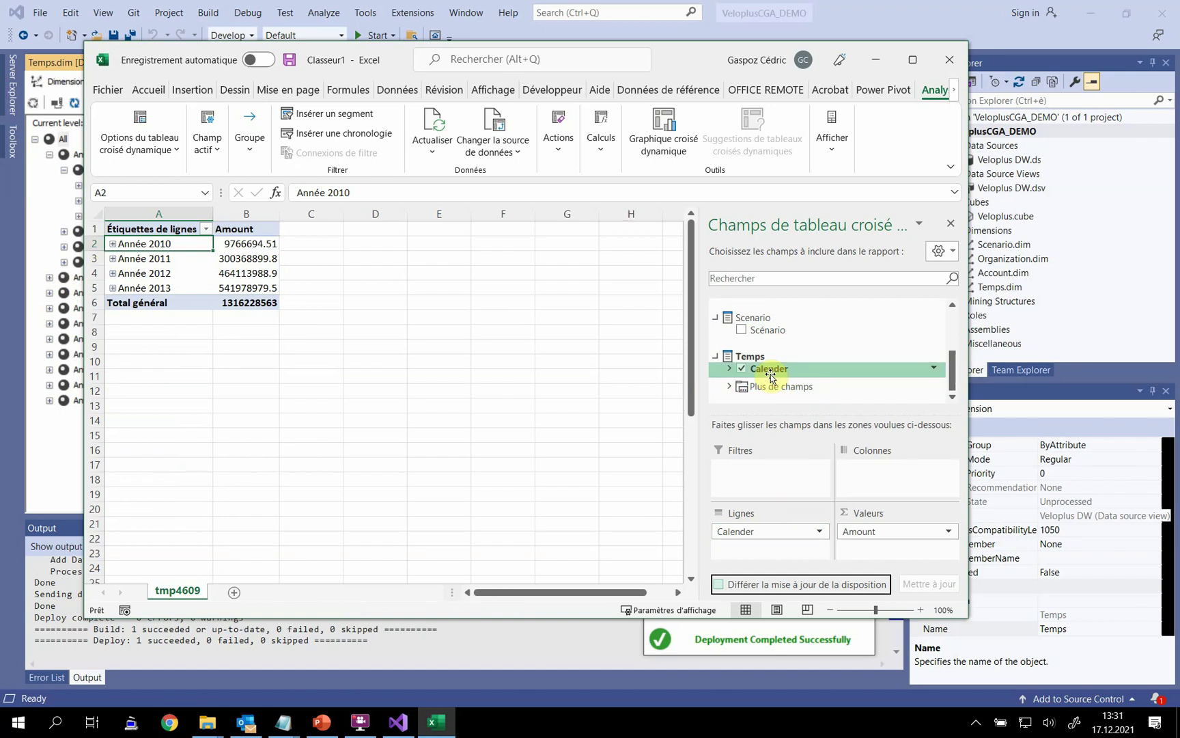
Step: Return to the Temps dimension structure in Visual Studio and set the Date attribute's AttributeHierarchyVisible property to False
{"action": "left_click", "coordinate": [891, 15]}
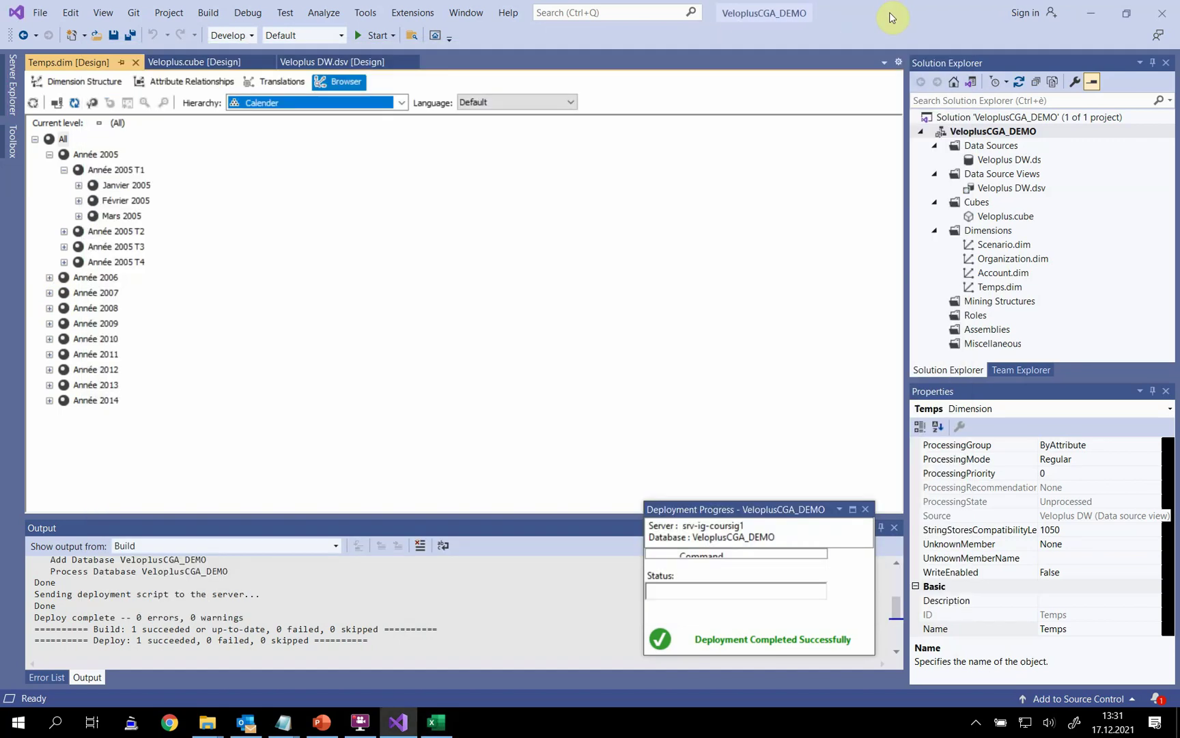
{"action": "left_click", "coordinate": [56, 83]}
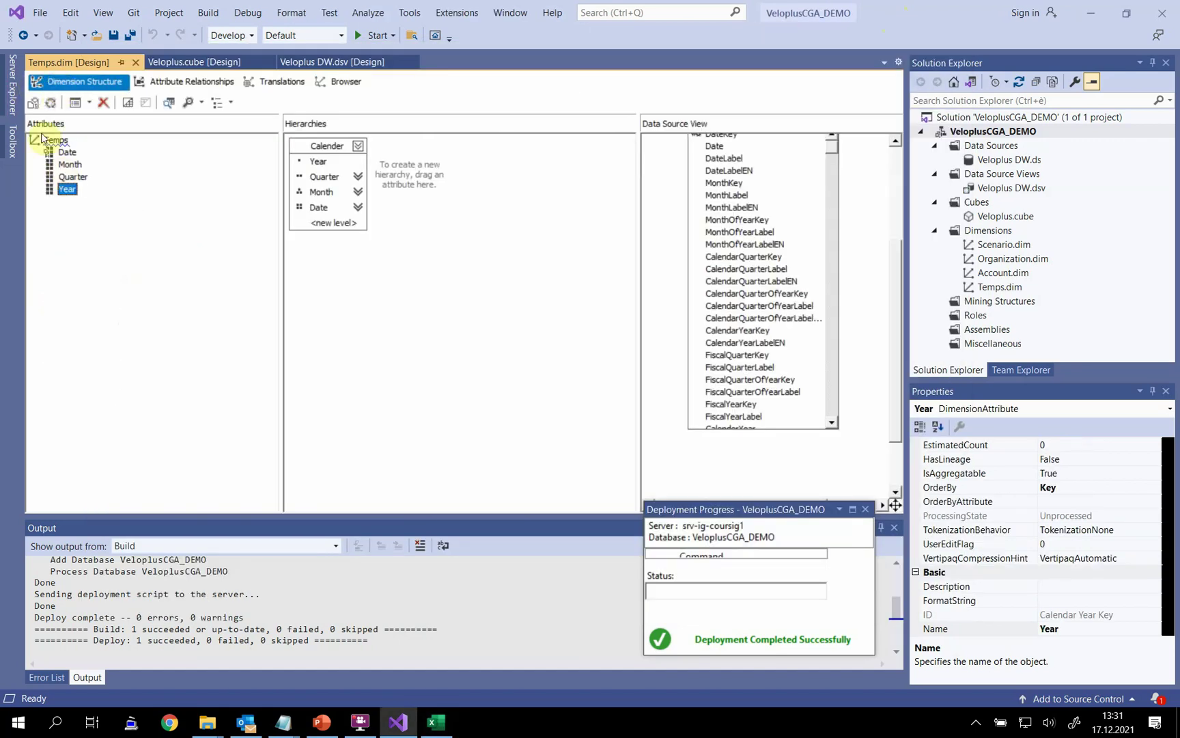
{"action": "left_click", "coordinate": [69, 153]}
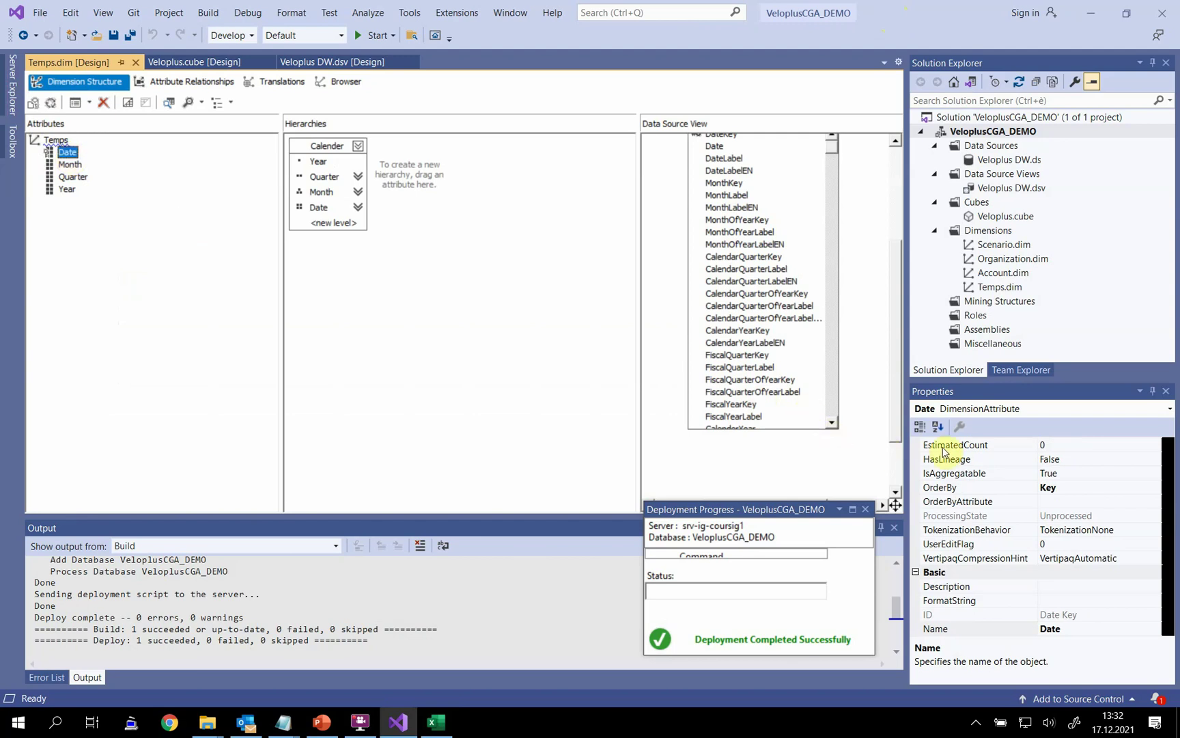
{"action": "scroll", "coordinate": [1074, 512], "scroll_direction": "up", "scroll_amount": 4}
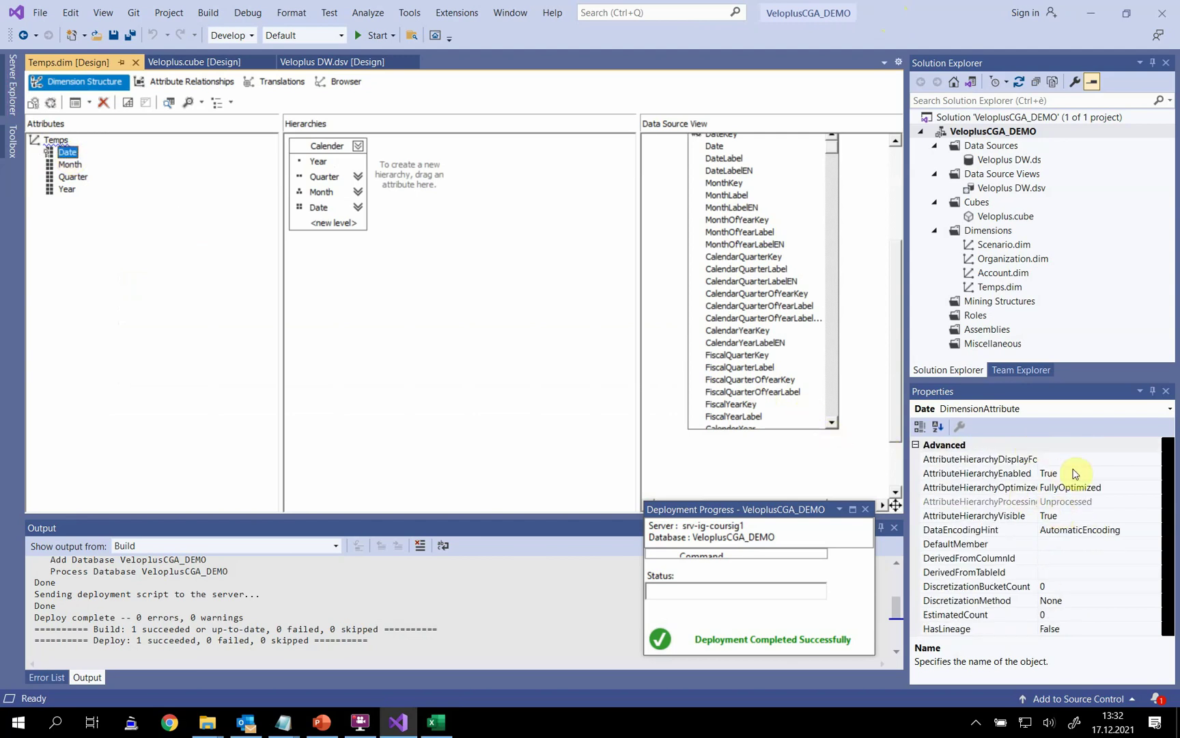
{"action": "left_click", "coordinate": [66, 153]}
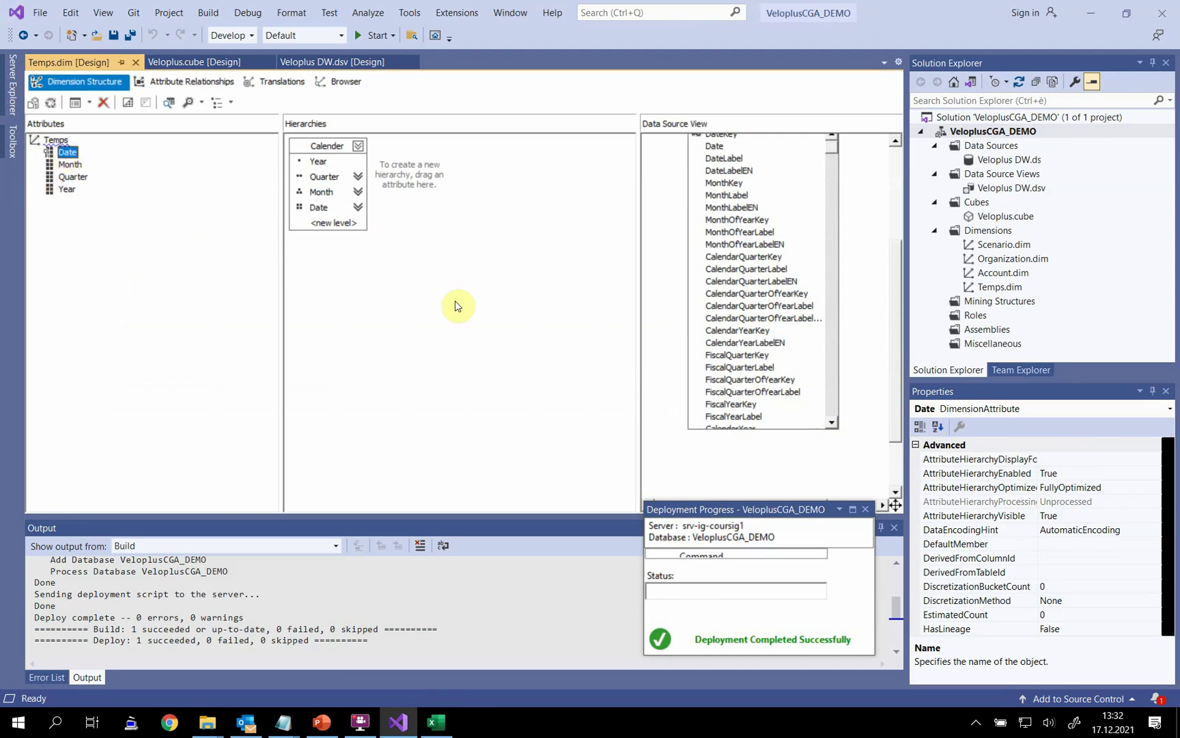
{"action": "left_click", "coordinate": [1055, 516]}
{"action": "left_click", "coordinate": [1155, 516]}
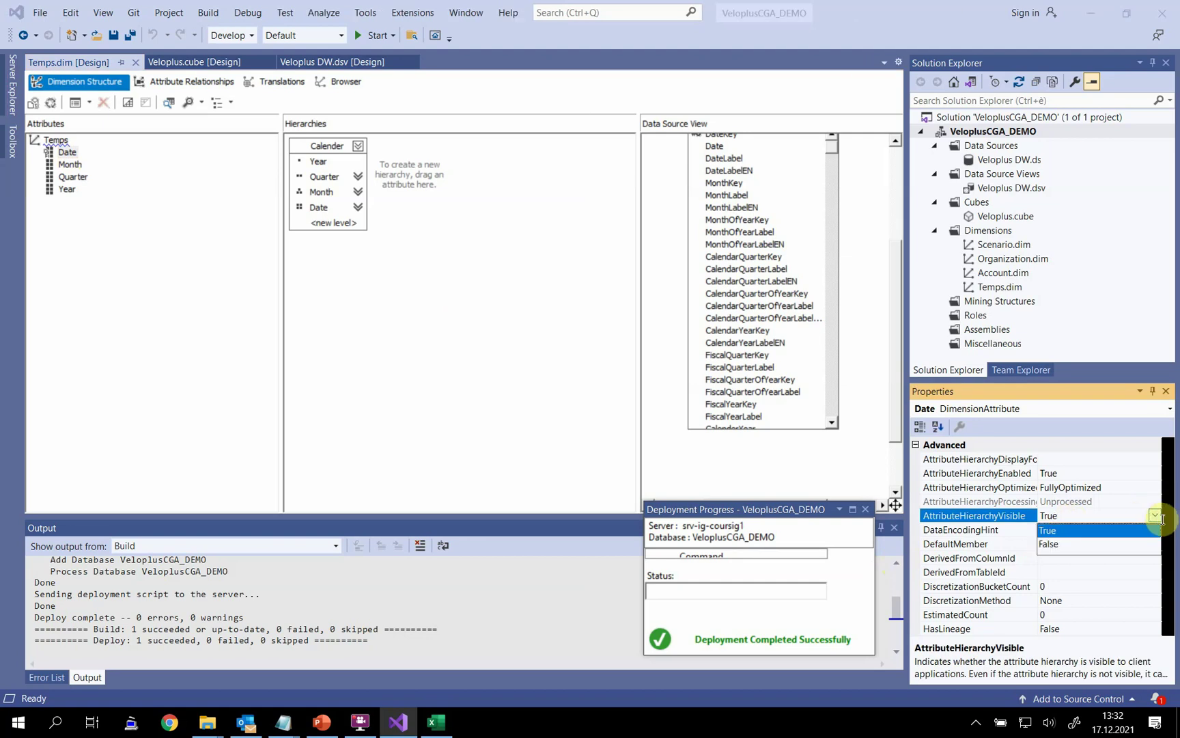
{"action": "left_click", "coordinate": [1083, 548]}
Step: Set the AttributeHierarchyVisible property of the Month attribute to False
{"action": "left_click", "coordinate": [71, 166]}
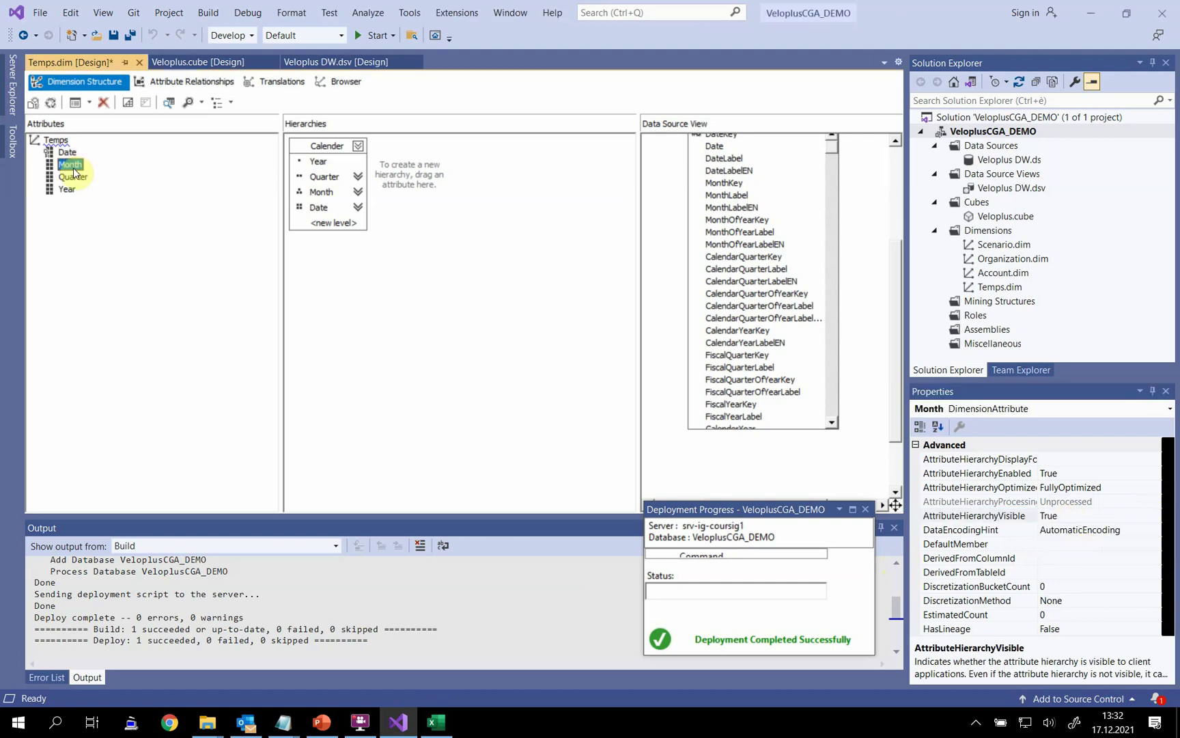
{"action": "left_click", "coordinate": [1144, 519]}
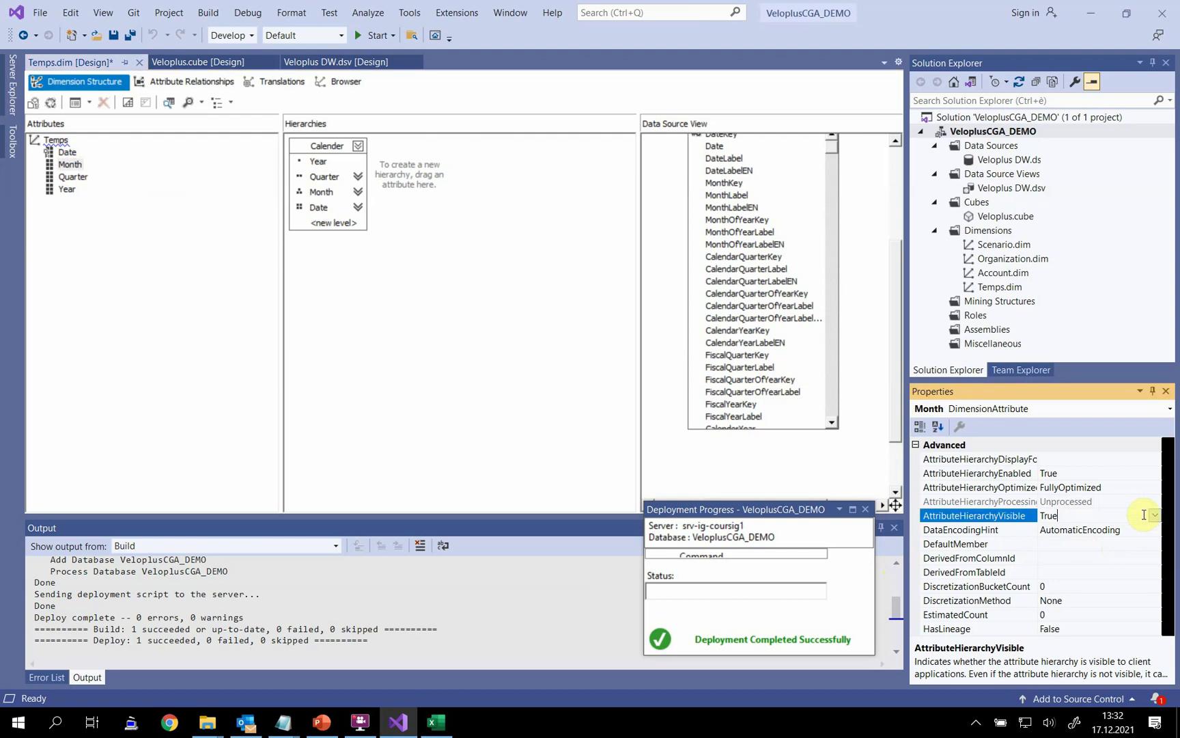
{"action": "left_click", "coordinate": [1154, 516]}
{"action": "left_click", "coordinate": [1058, 544]}
Step: Set the AttributeHierarchyVisible property of the Quarter attribute to False
{"action": "left_click", "coordinate": [75, 177]}
{"action": "left_click", "coordinate": [1153, 516]}
{"action": "left_click", "coordinate": [1154, 516]}
{"action": "left_click", "coordinate": [1099, 541]}
{"action": "left_click", "coordinate": [147, 201]}
Step: Set the AttributeHierarchyVisible property of the Year attribute to False
{"action": "left_click", "coordinate": [67, 189]}
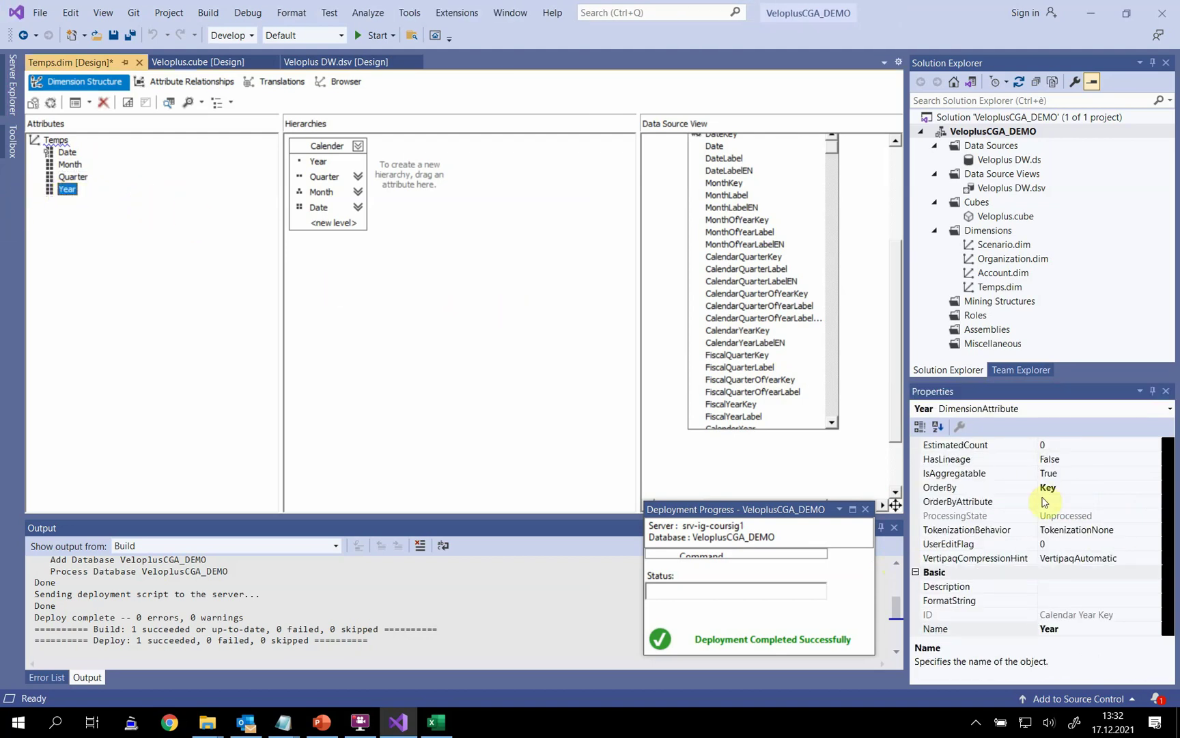
{"action": "scroll", "coordinate": [1120, 503], "scroll_direction": "up", "scroll_amount": 4}
{"action": "left_click", "coordinate": [1117, 515]}
{"action": "left_click", "coordinate": [1117, 516]}
{"action": "left_click", "coordinate": [1076, 547]}
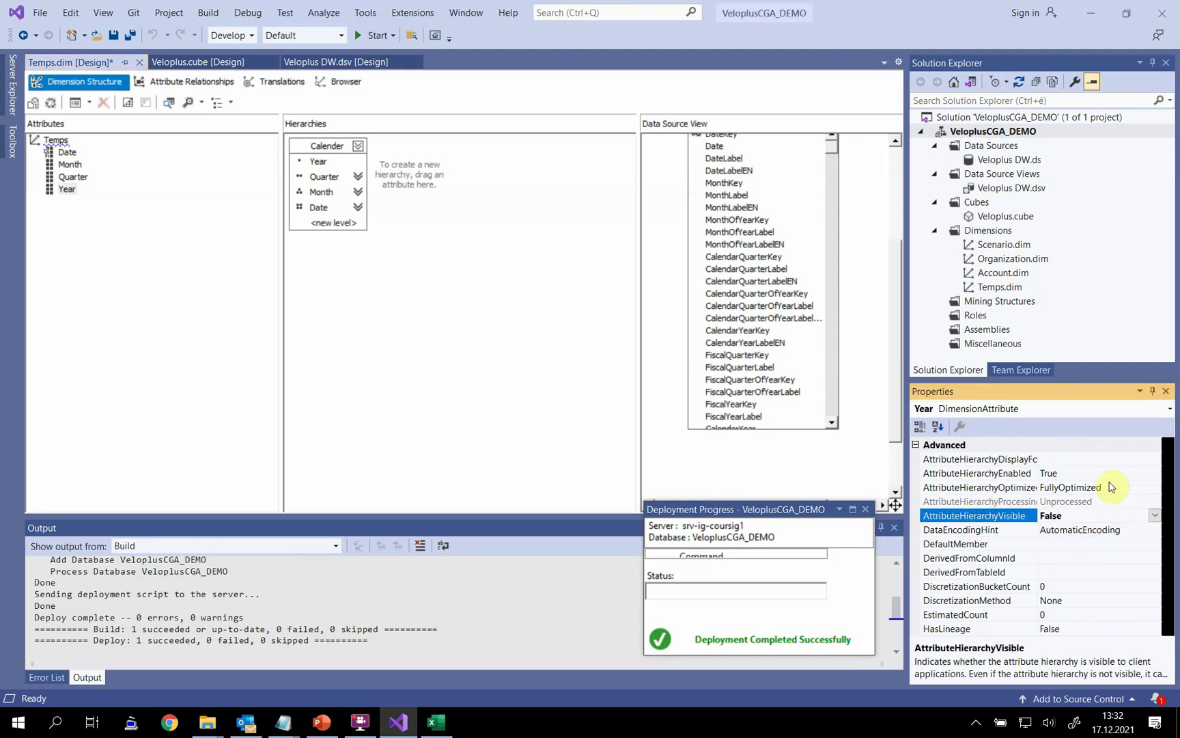
{"action": "left_click", "coordinate": [119, 280]}
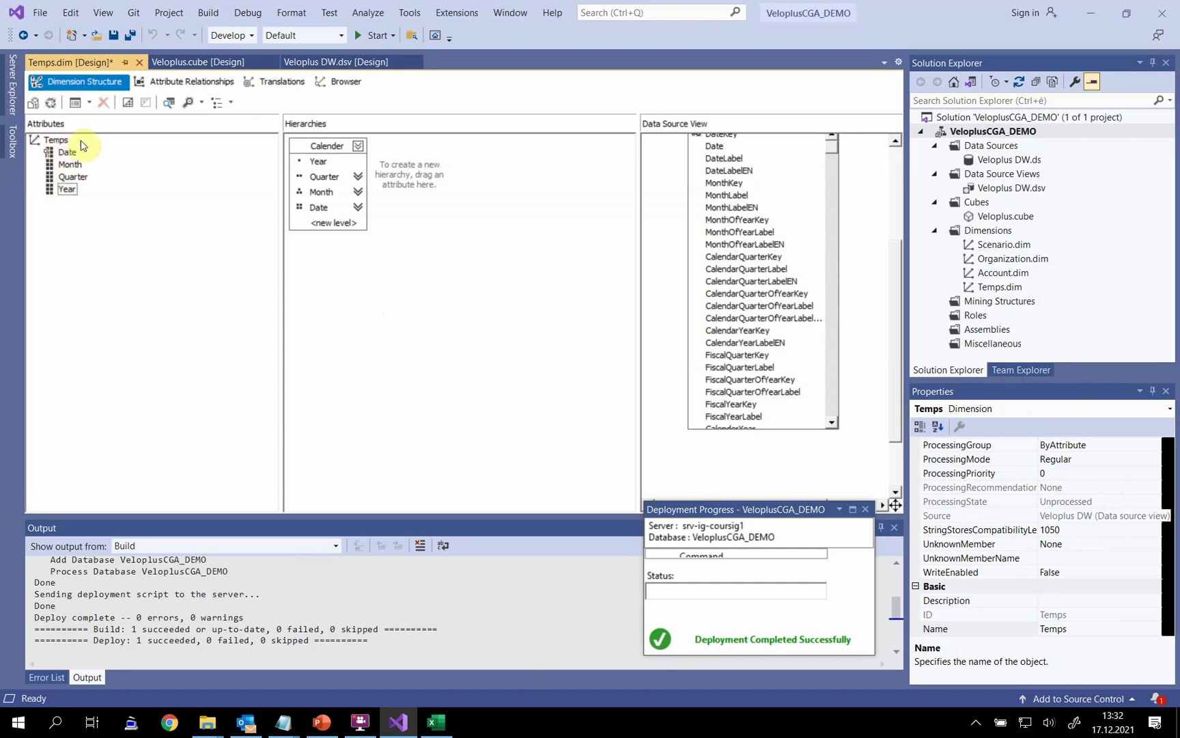
Step: Save the Temps dimension, deploy its changes to the server and process the dimension
{"action": "left_click", "coordinate": [113, 38]}
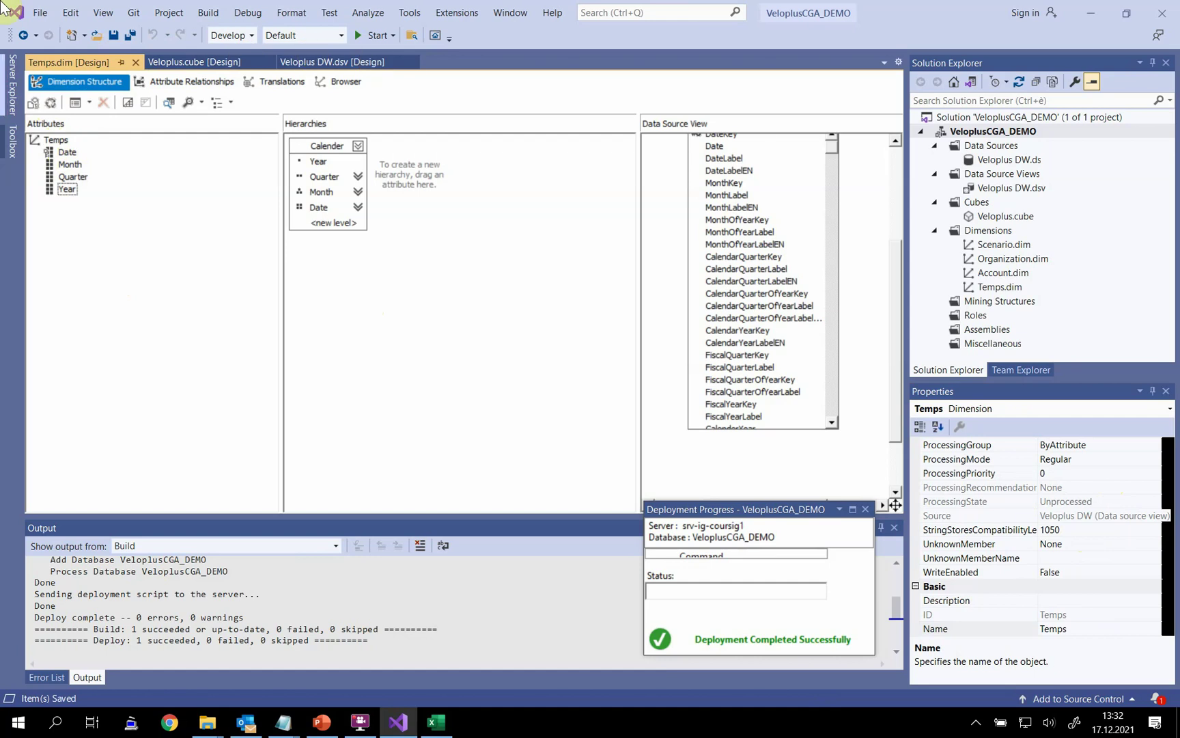
{"action": "left_click", "coordinate": [32, 102]}
{"action": "left_click", "coordinate": [670, 386]}
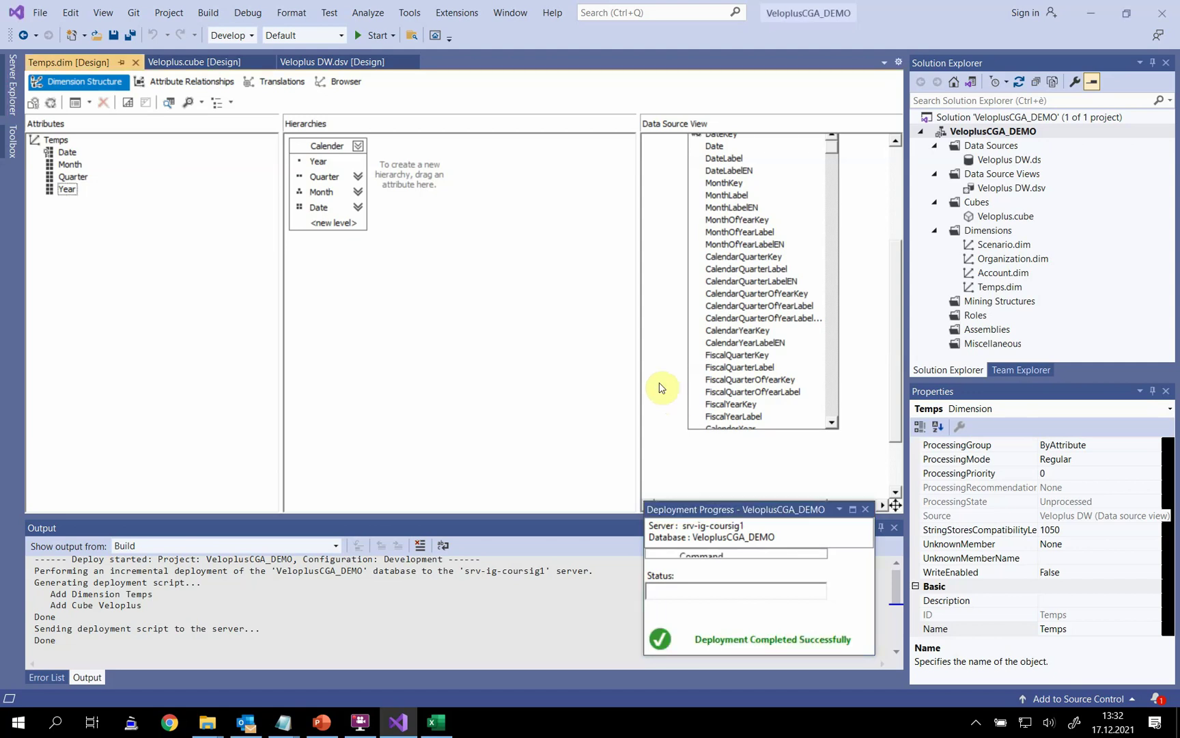
{"action": "left_click", "coordinate": [718, 537]}
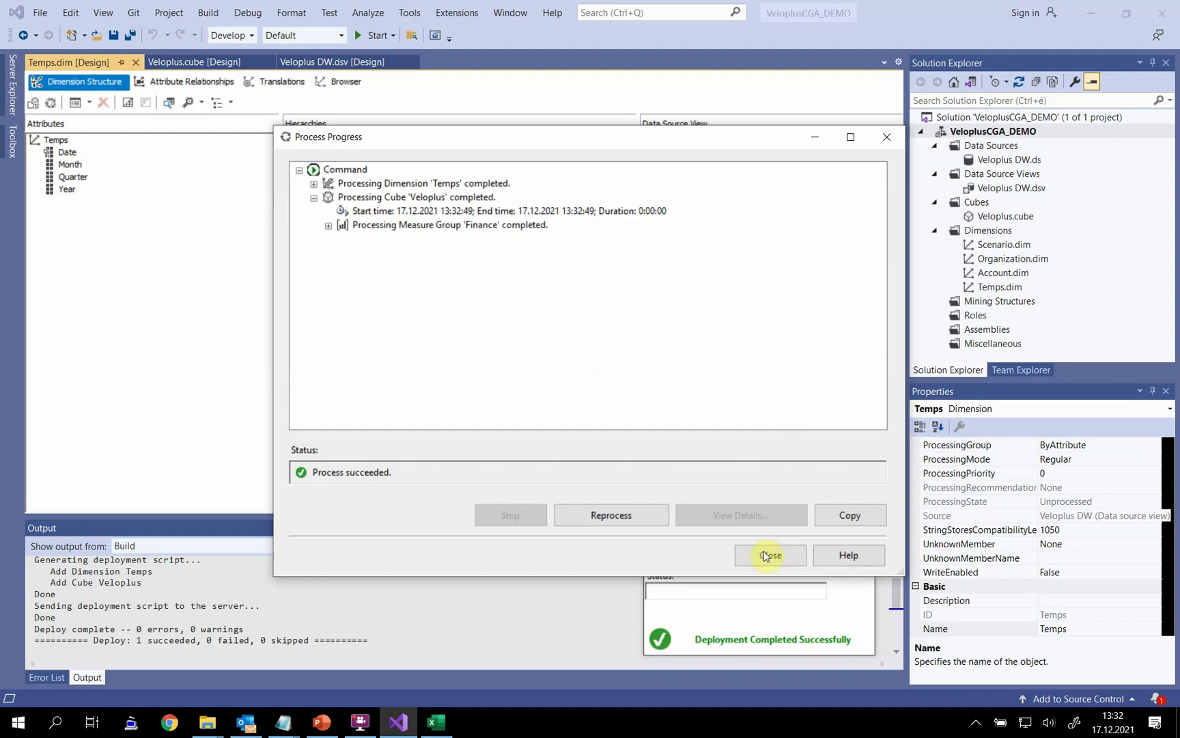
{"action": "left_click", "coordinate": [765, 556]}
{"action": "left_click", "coordinate": [762, 546]}
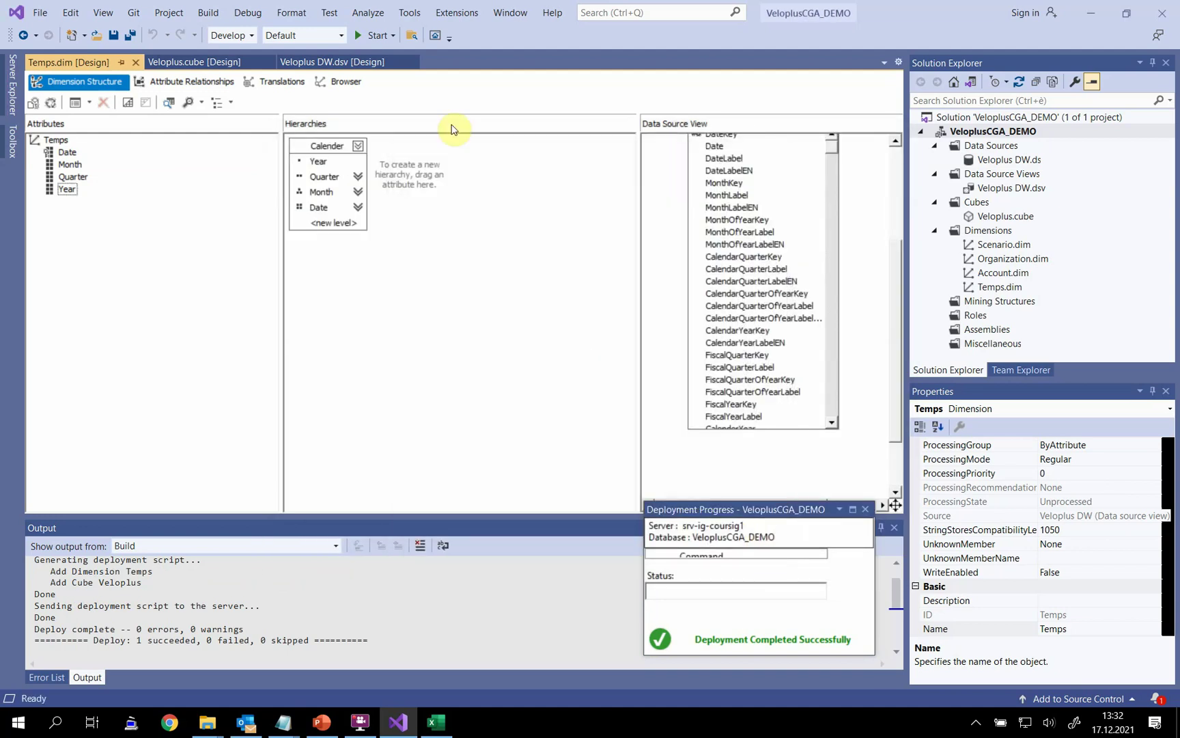
Step: Deploy the VeloplusCGA_DEMO project, overwriting the server database, and reconnect the Temps dimension browser
{"action": "left_click", "coordinate": [378, 35]}
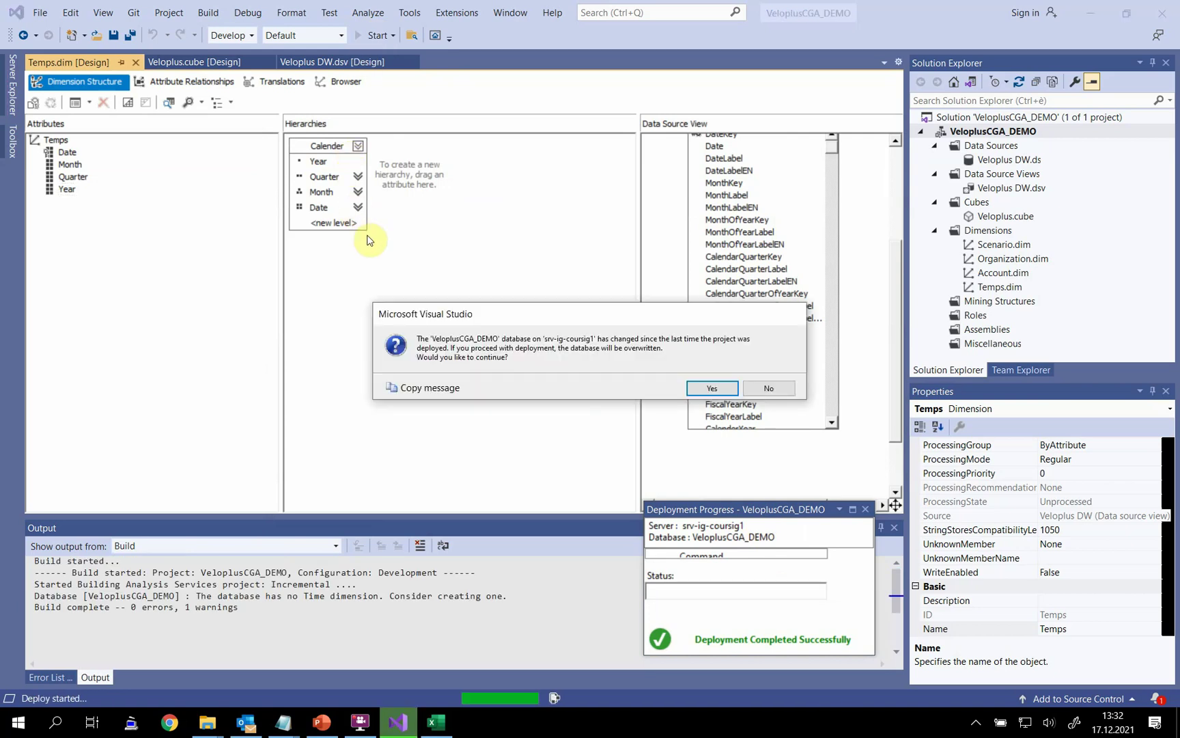
{"action": "left_click", "coordinate": [722, 390]}
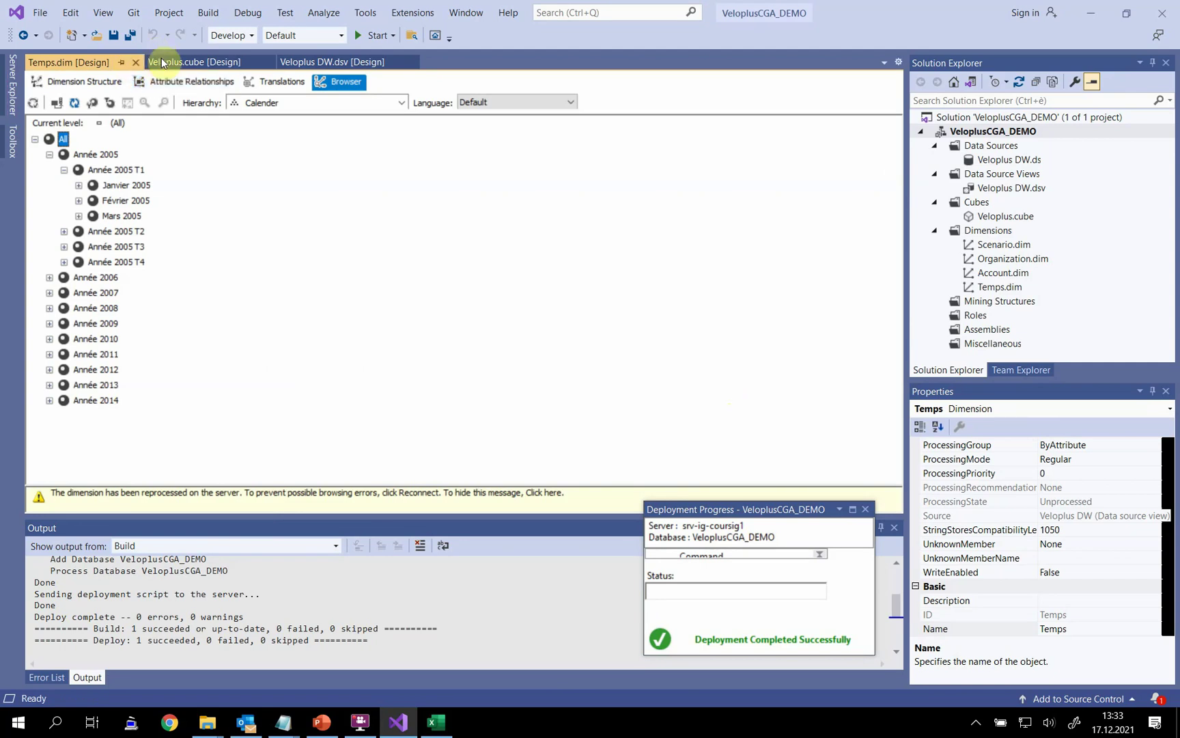
{"action": "left_click", "coordinate": [32, 102]}
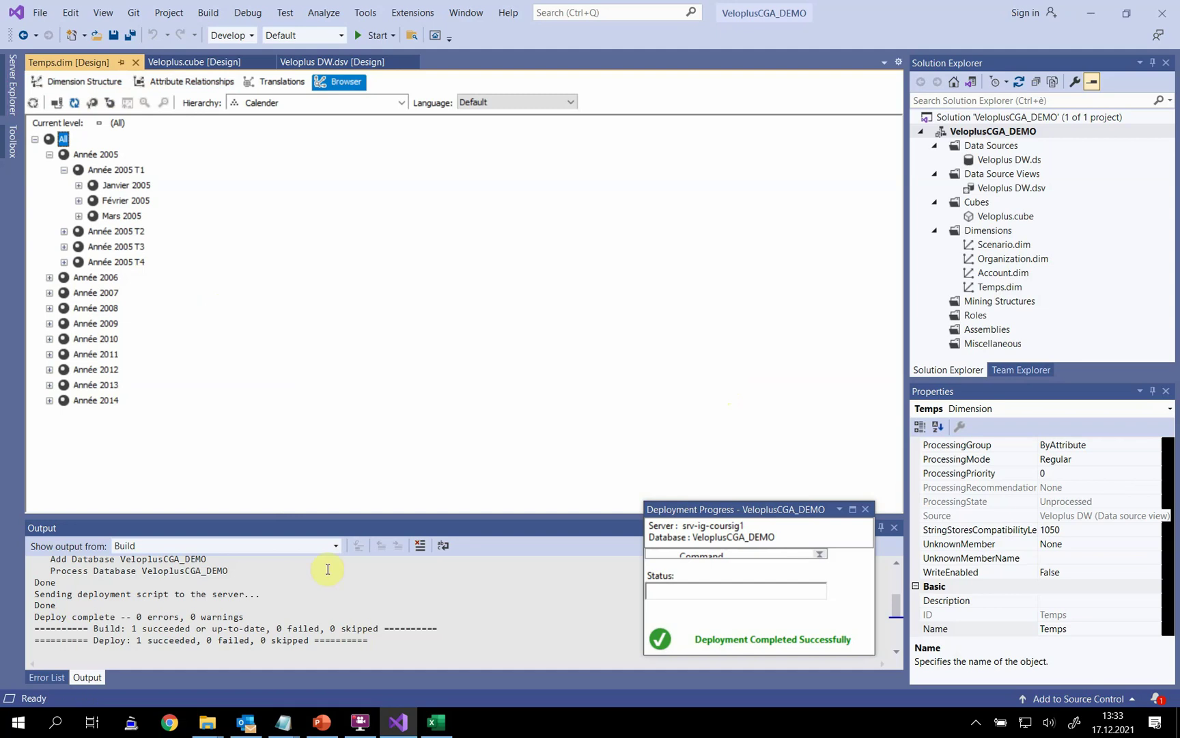
Step: Switch to Excel, refresh the pivot table and examine the Temps fields under Calender and Plus de champs
{"action": "left_click", "coordinate": [436, 721]}
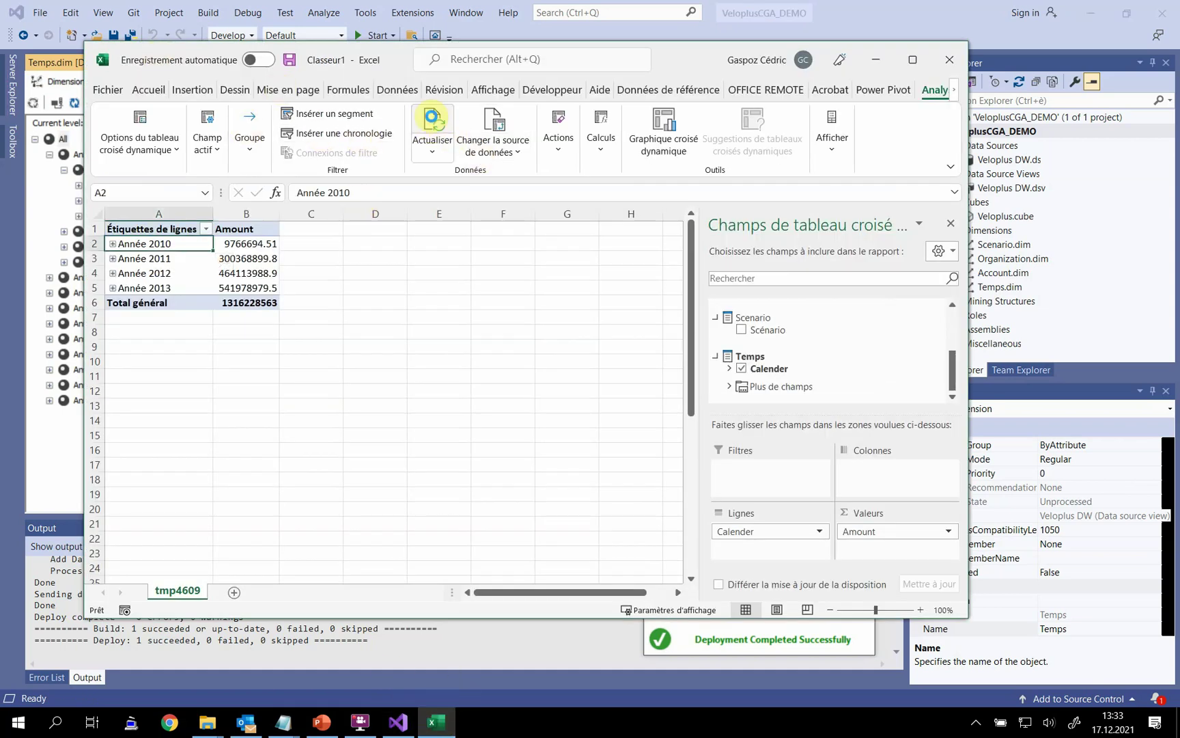
{"action": "left_click", "coordinate": [432, 122]}
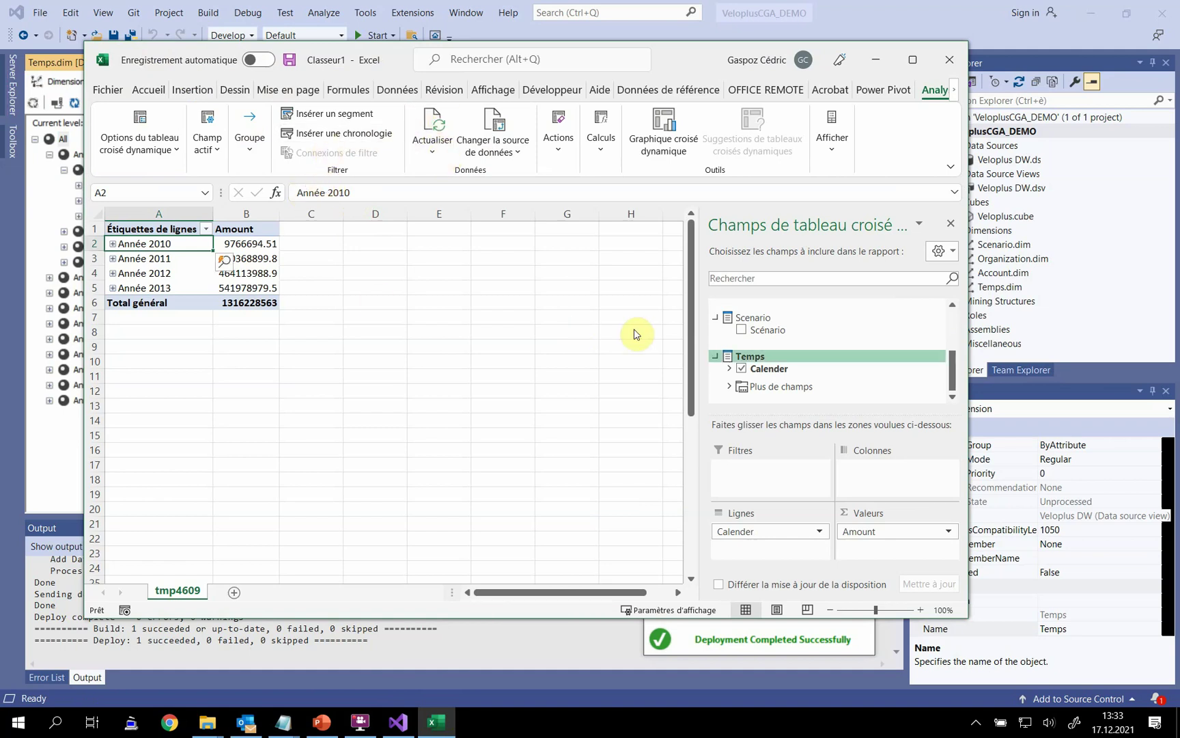
{"action": "left_click", "coordinate": [728, 369]}
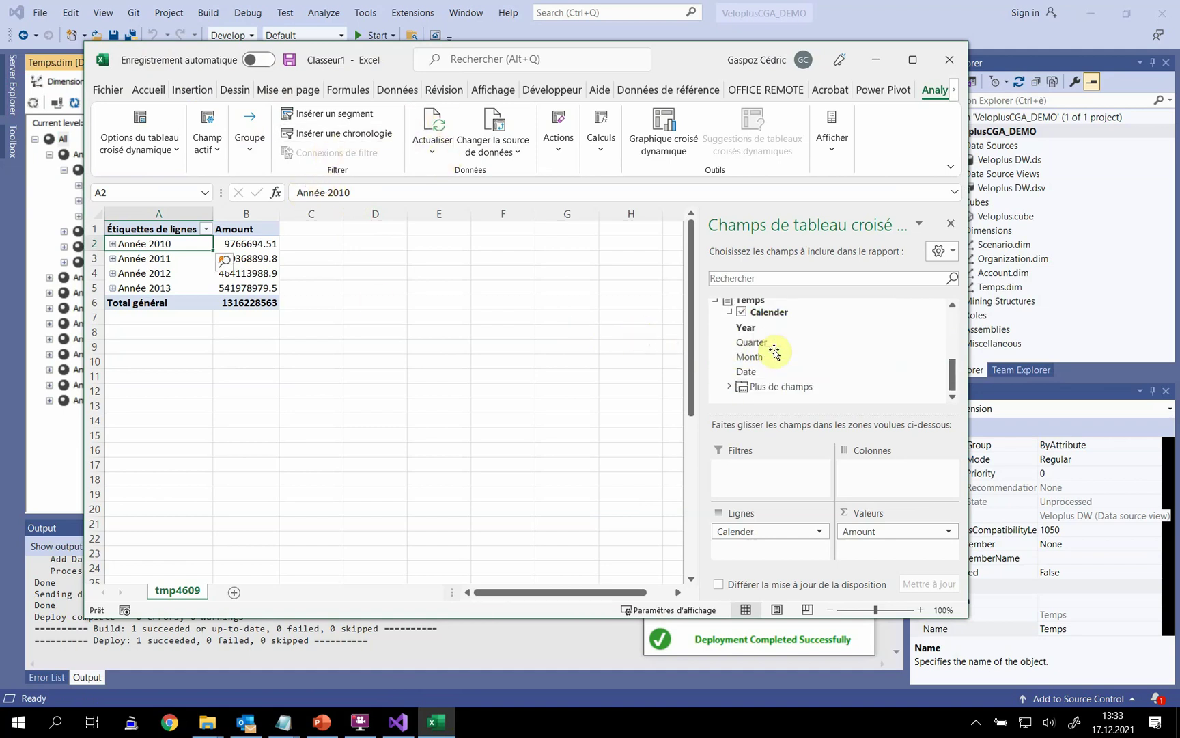
{"action": "scroll", "coordinate": [772, 342], "scroll_direction": "up", "scroll_amount": 2}
{"action": "left_click", "coordinate": [730, 387]}
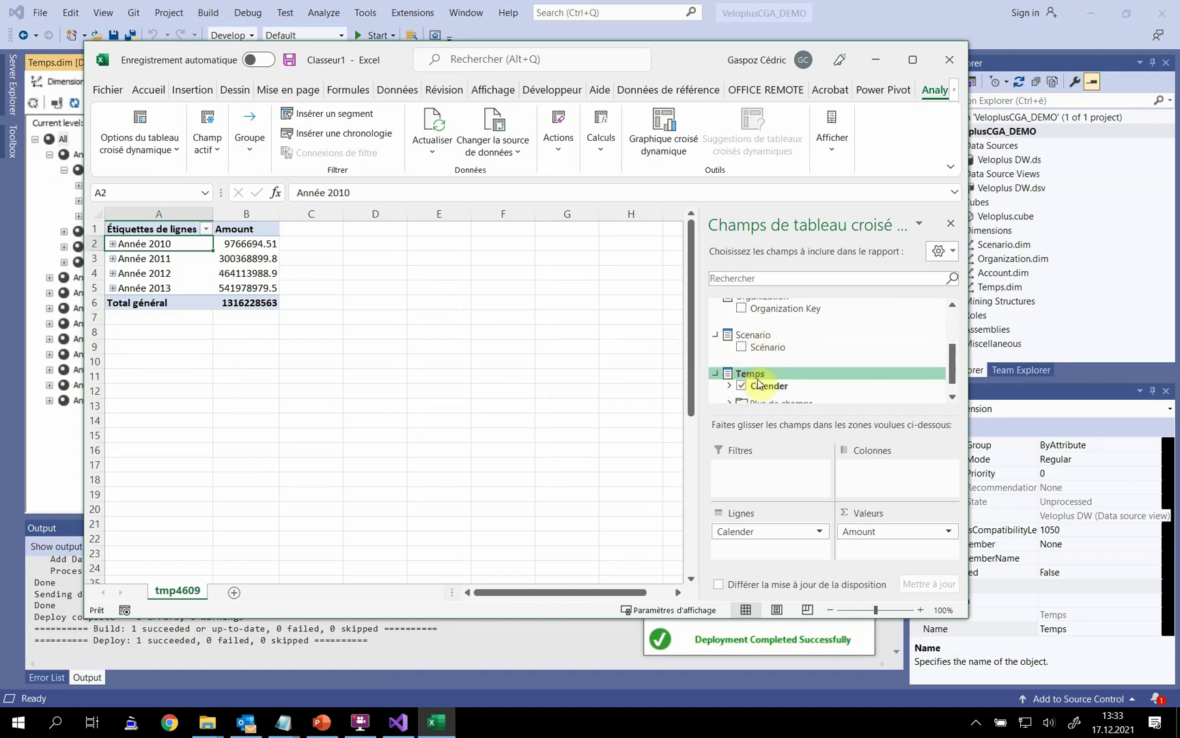
{"action": "scroll", "coordinate": [743, 387], "scroll_direction": "down", "scroll_amount": 2}
{"action": "left_click", "coordinate": [729, 387]}
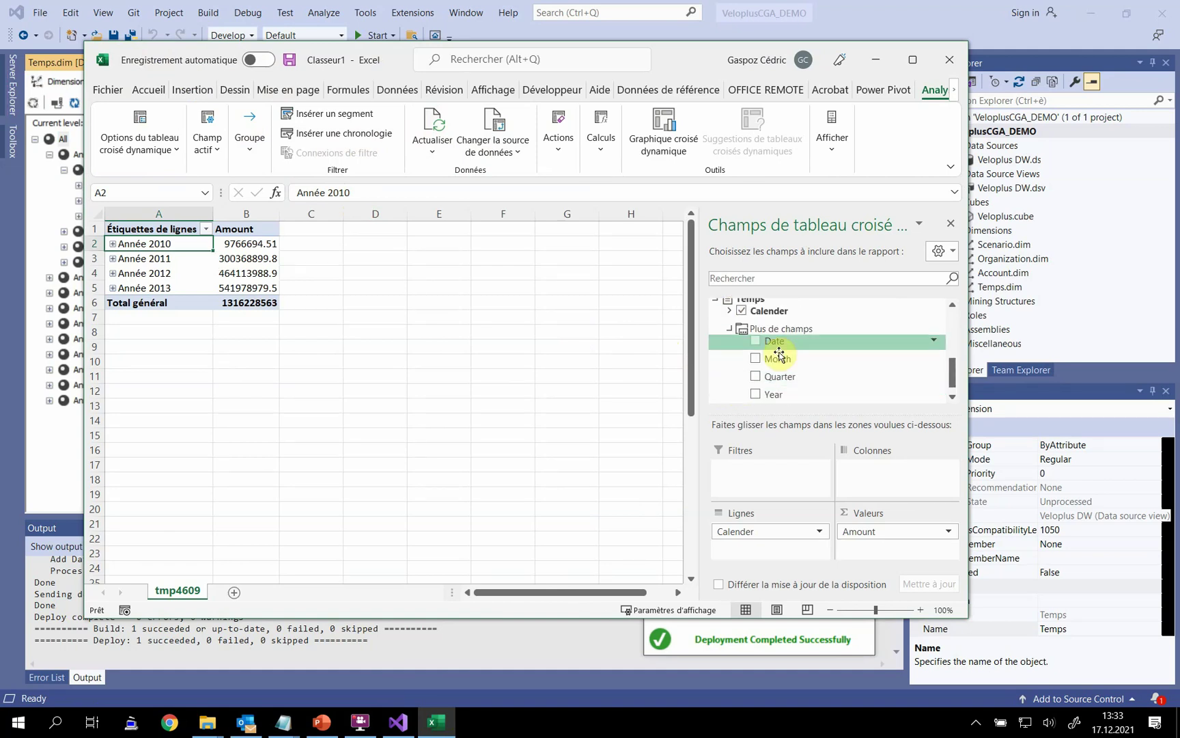
{"action": "left_click", "coordinate": [730, 329]}
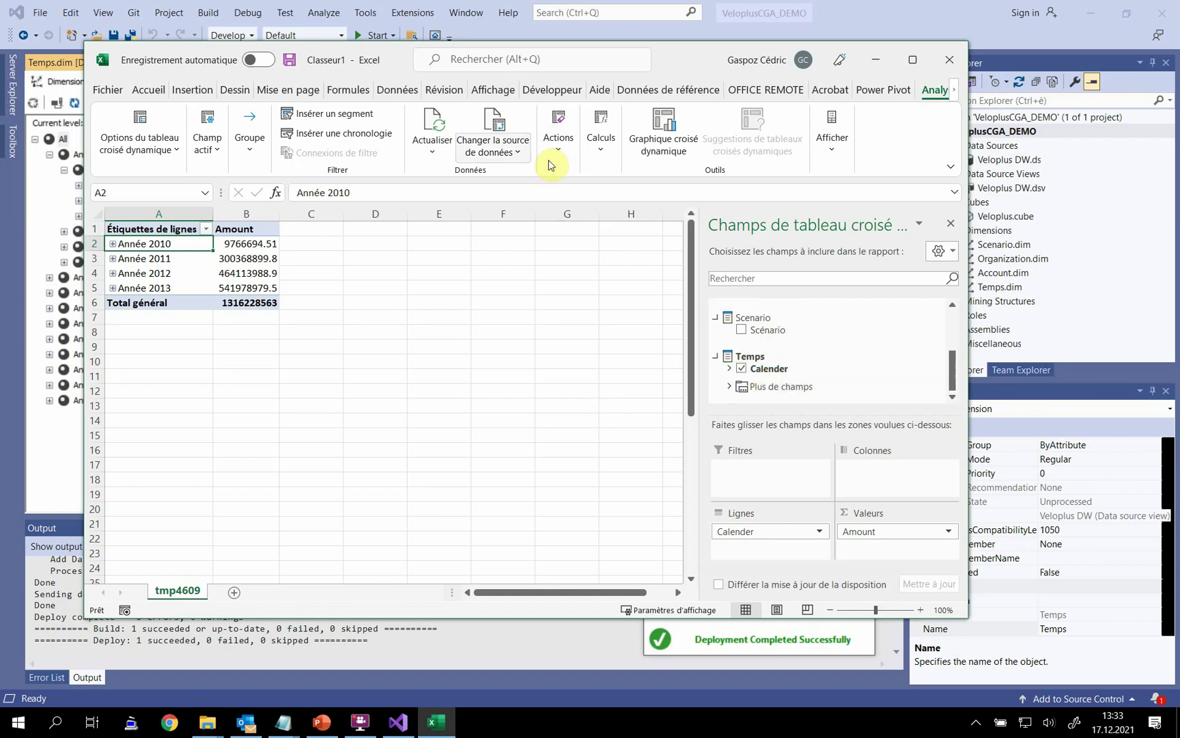
{"action": "left_click", "coordinate": [441, 122]}
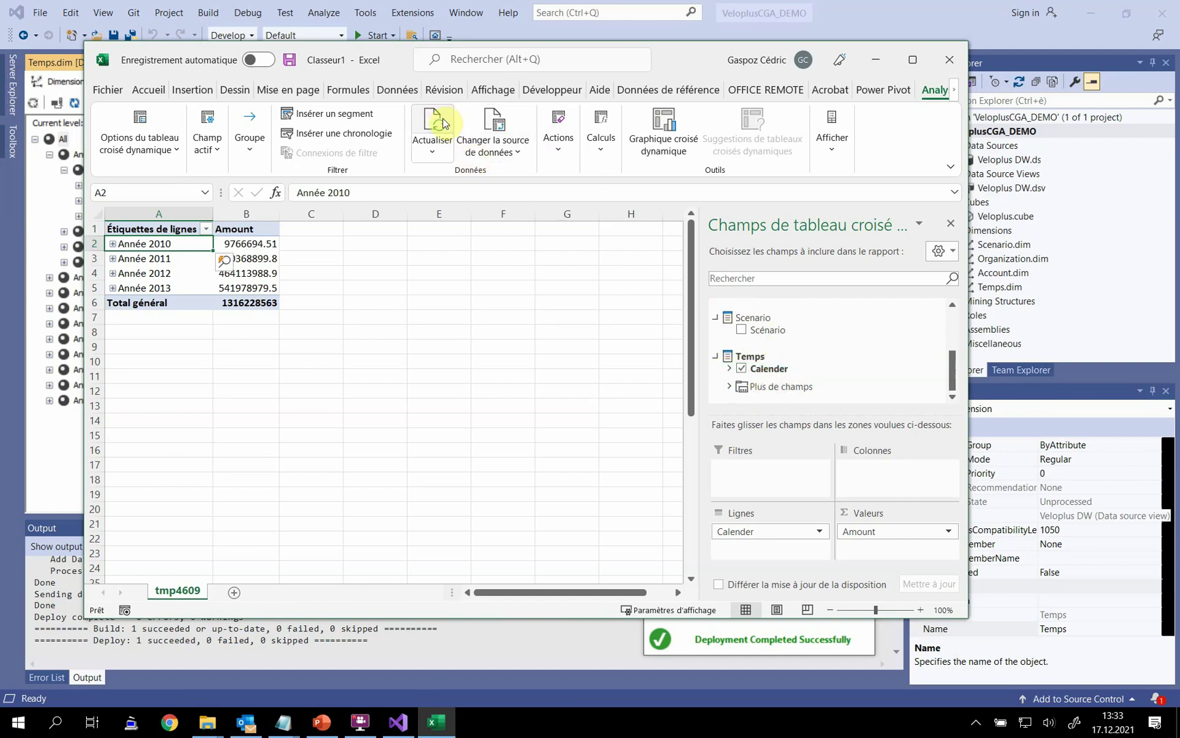
Step: Switch back to Visual Studio and check which hierarchies can be browsed in the Temps dimension
{"action": "left_click", "coordinate": [873, 13]}
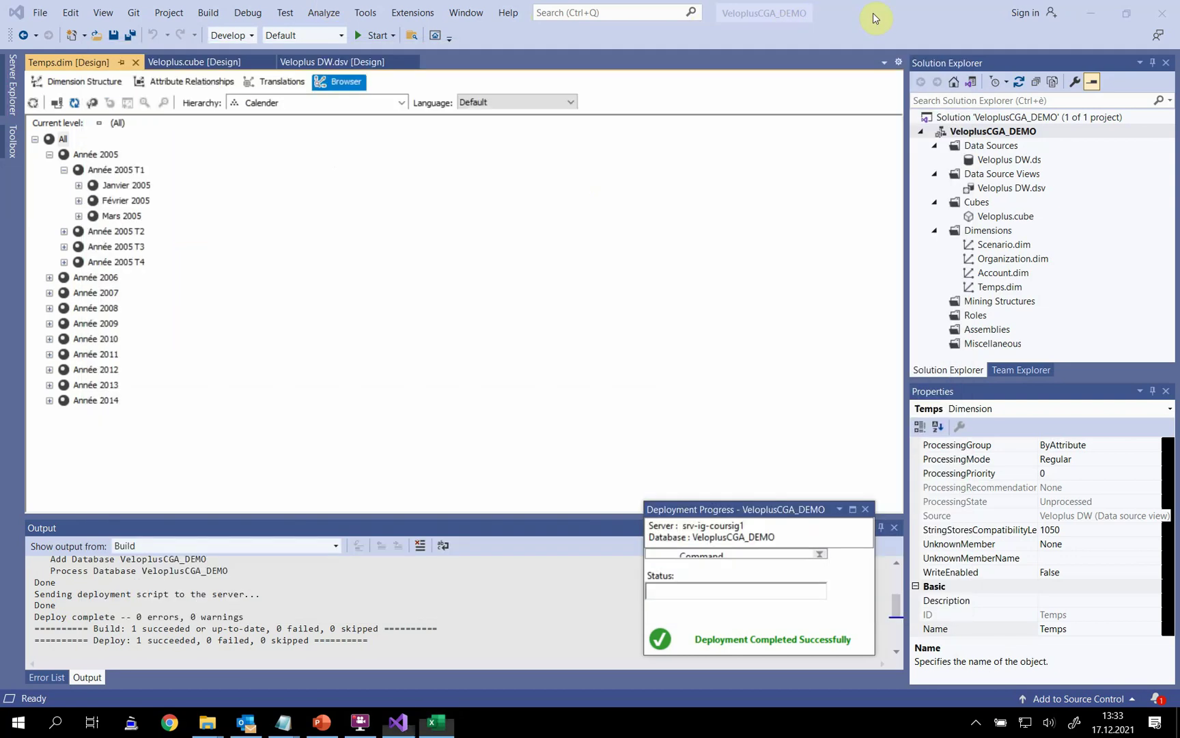
{"action": "left_click", "coordinate": [323, 104]}
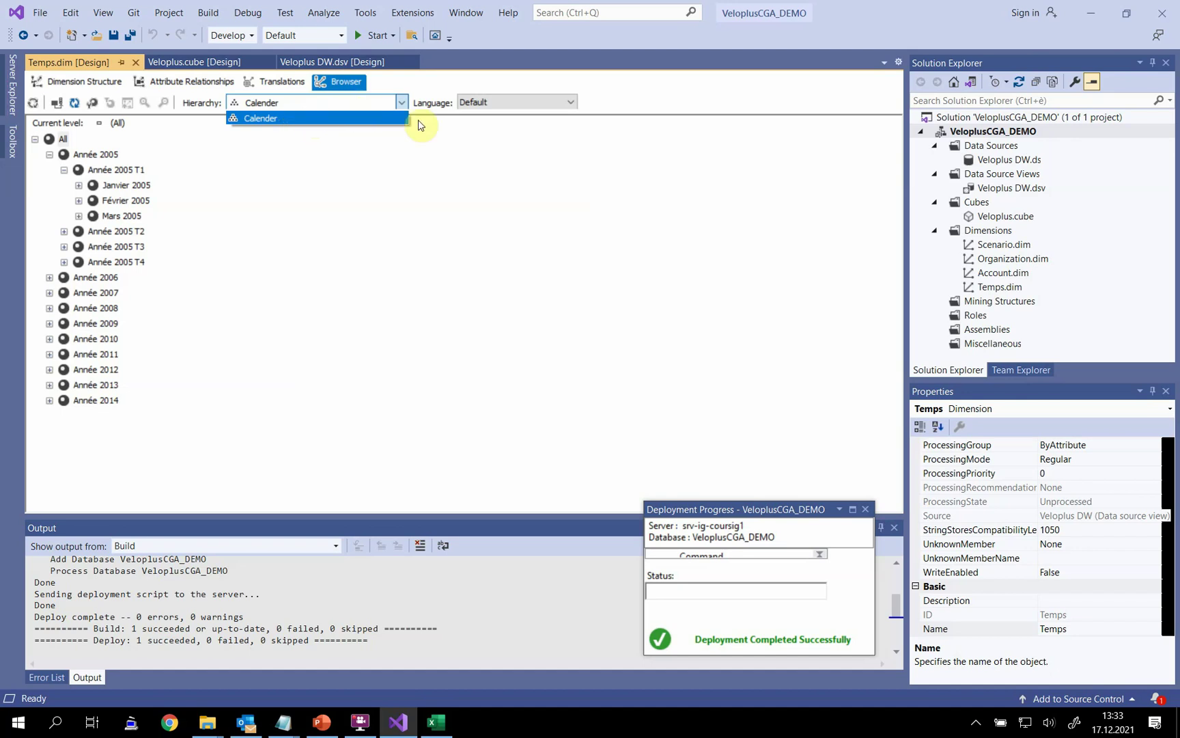
{"action": "left_click", "coordinate": [344, 183]}
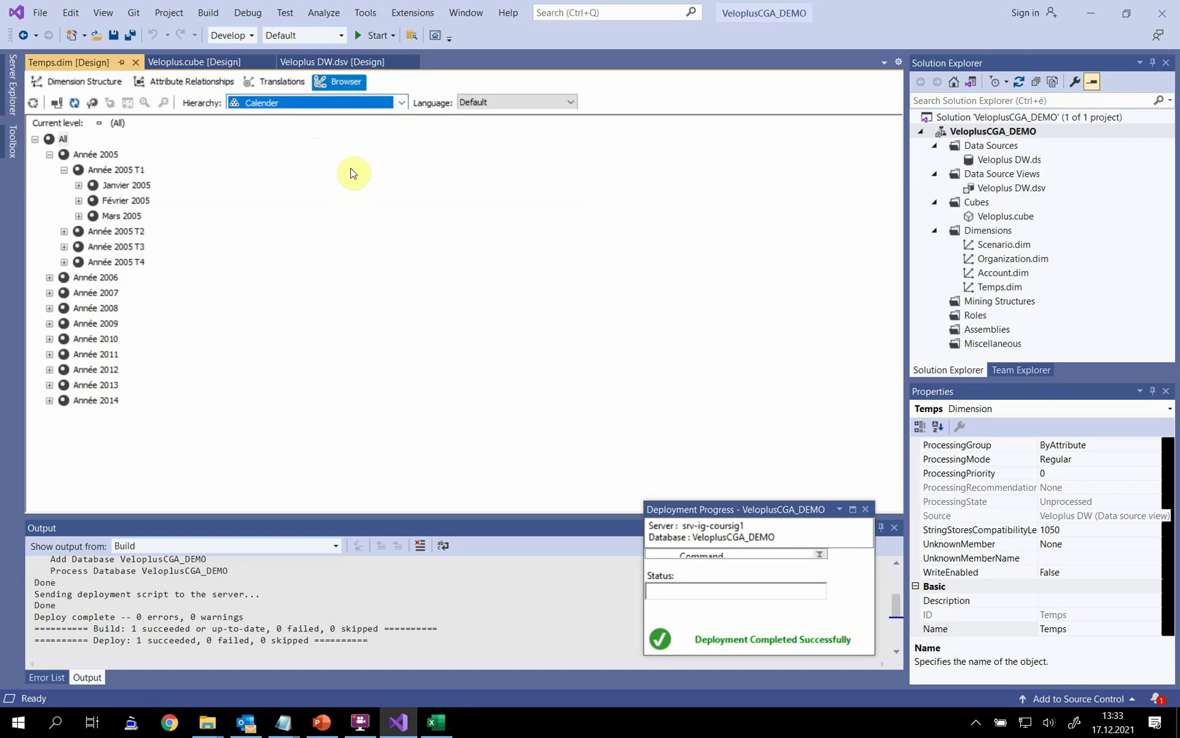
{"action": "key", "text": "alt+Tab"}
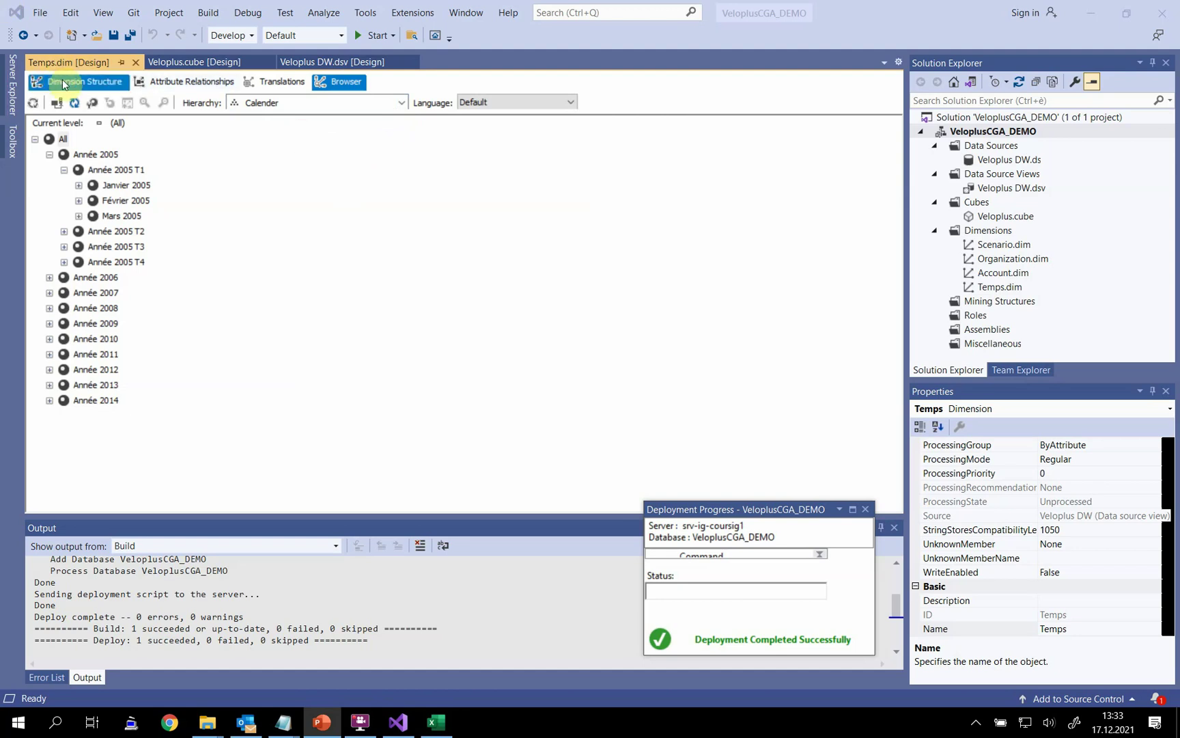
Step: Start the Business Intelligence Wizard for Temps.dim, choose Define dimension intelligence and set the dimension type to Time
{"action": "left_click", "coordinate": [1007, 288]}
{"action": "right_click", "coordinate": [1007, 289]}
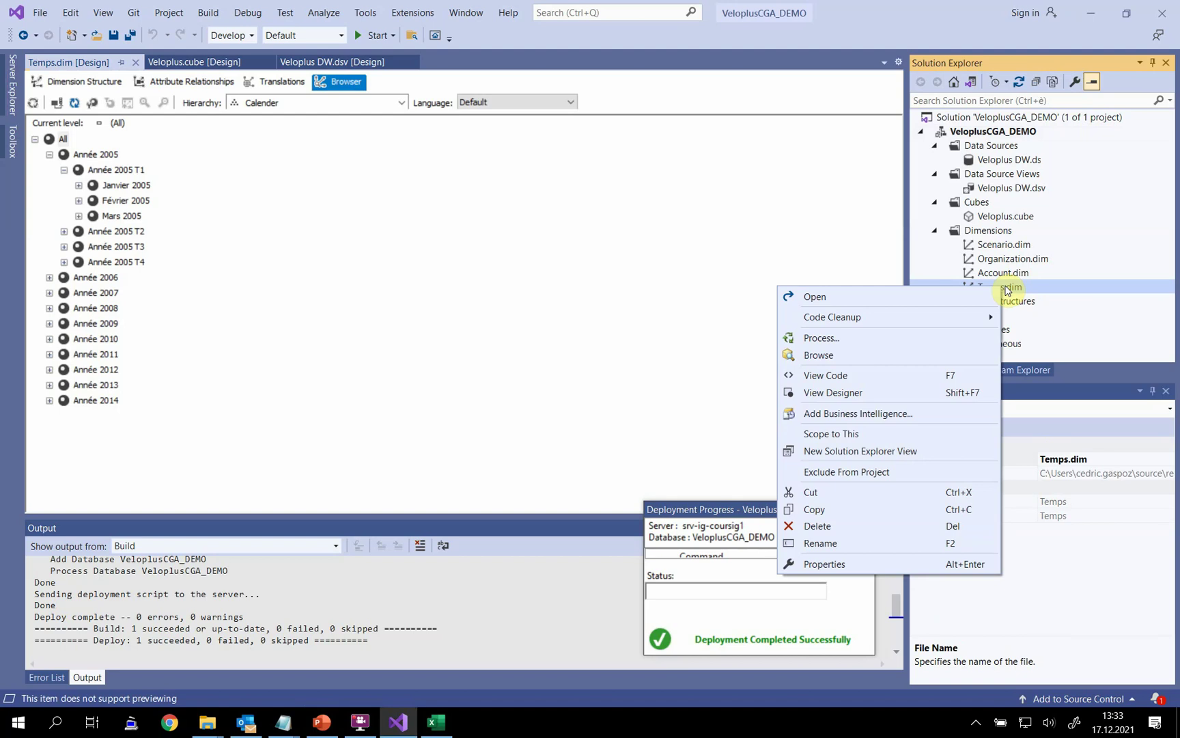
{"action": "left_click", "coordinate": [882, 414]}
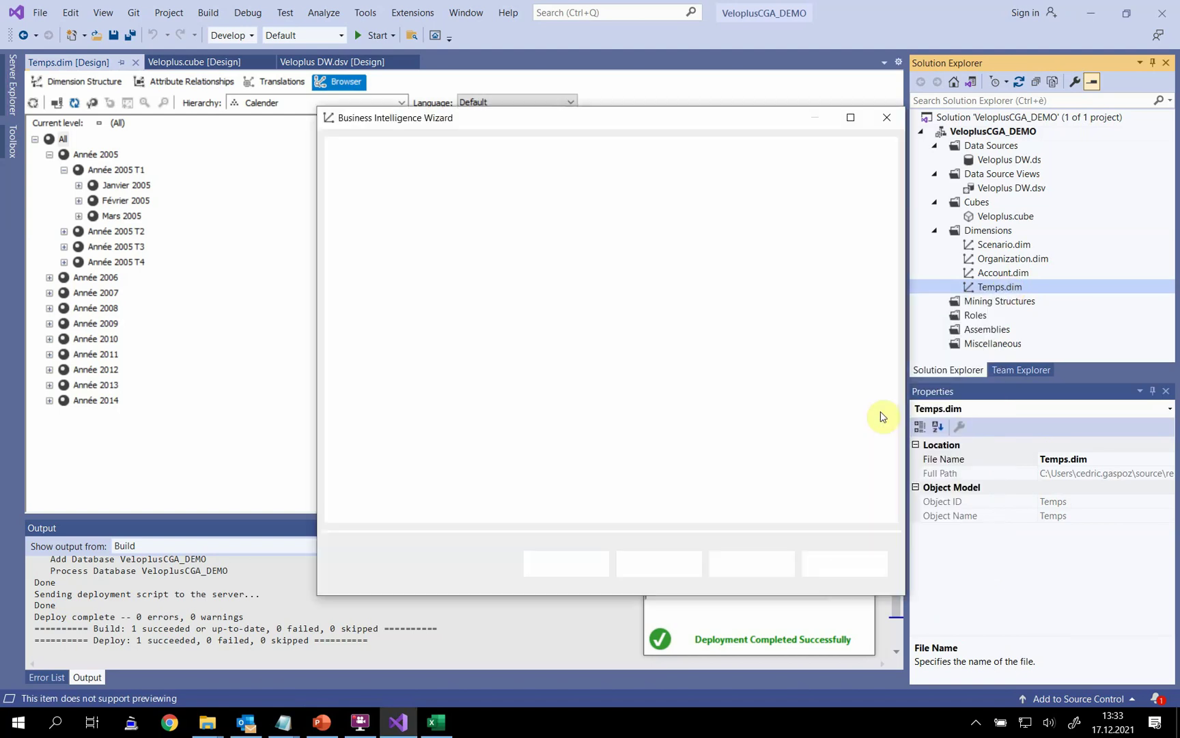
{"action": "left_click", "coordinate": [676, 570]}
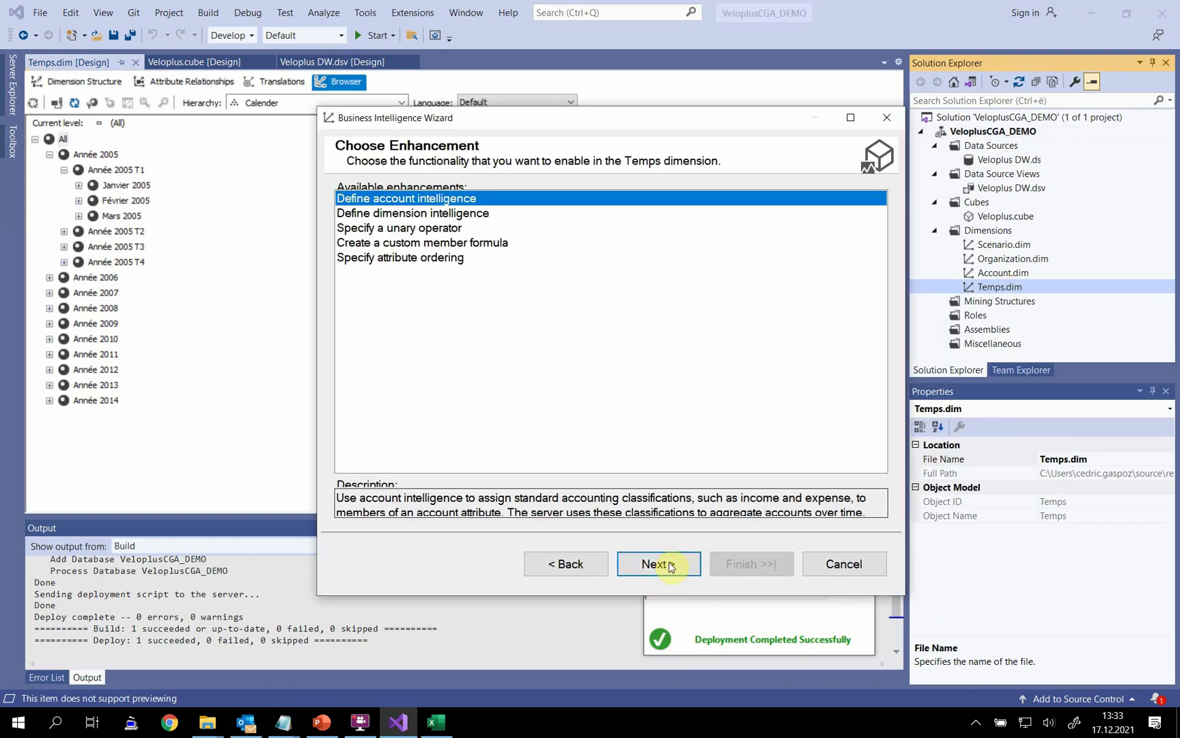
{"action": "left_click", "coordinate": [465, 214]}
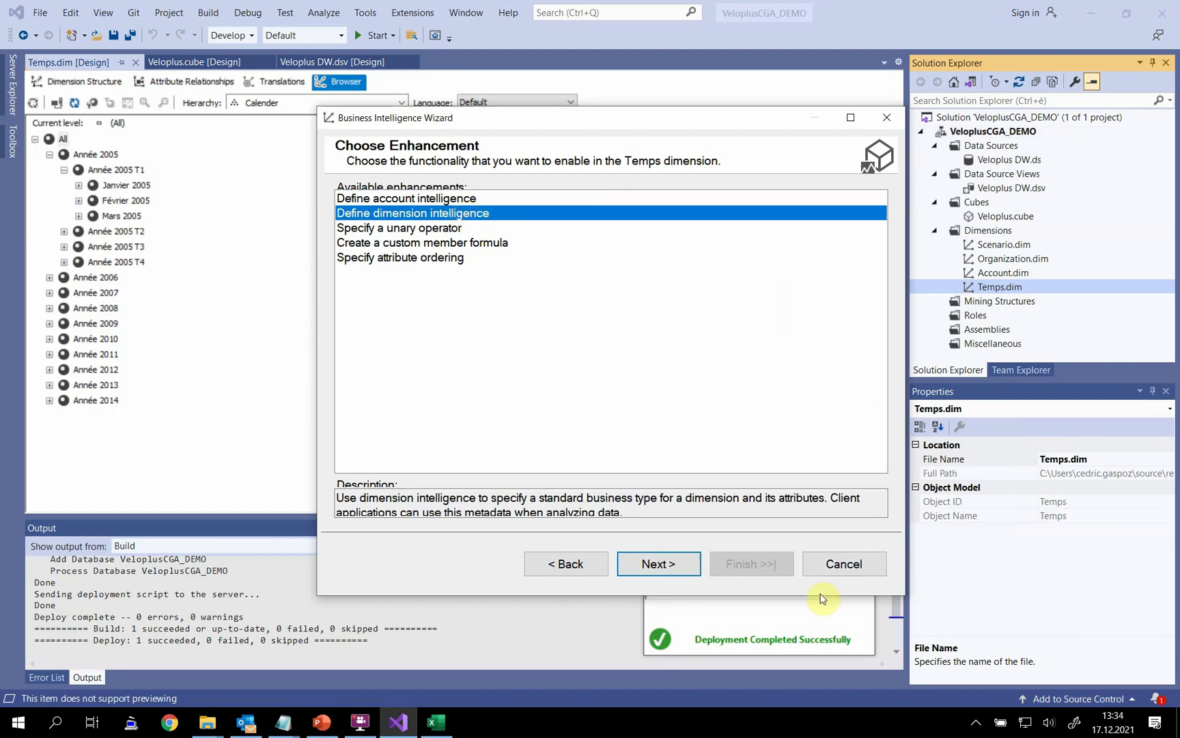
{"action": "left_click", "coordinate": [674, 563]}
{"action": "left_click", "coordinate": [469, 203]}
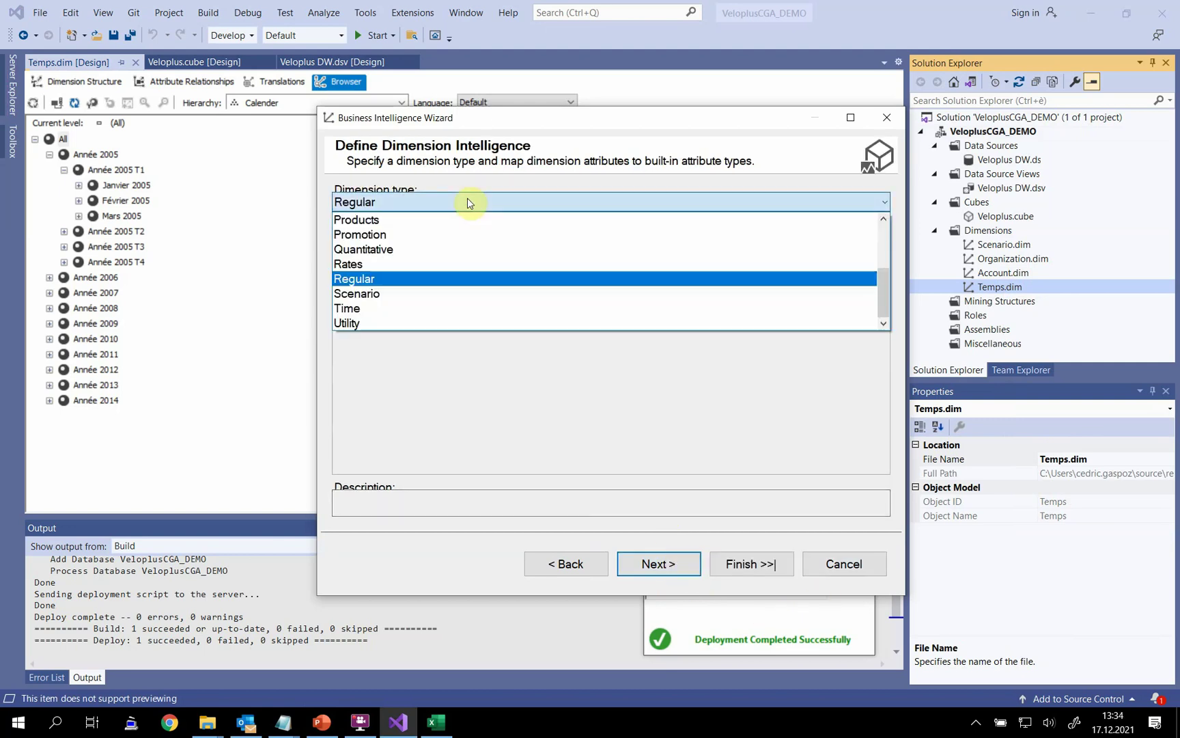
{"action": "left_click", "coordinate": [415, 307]}
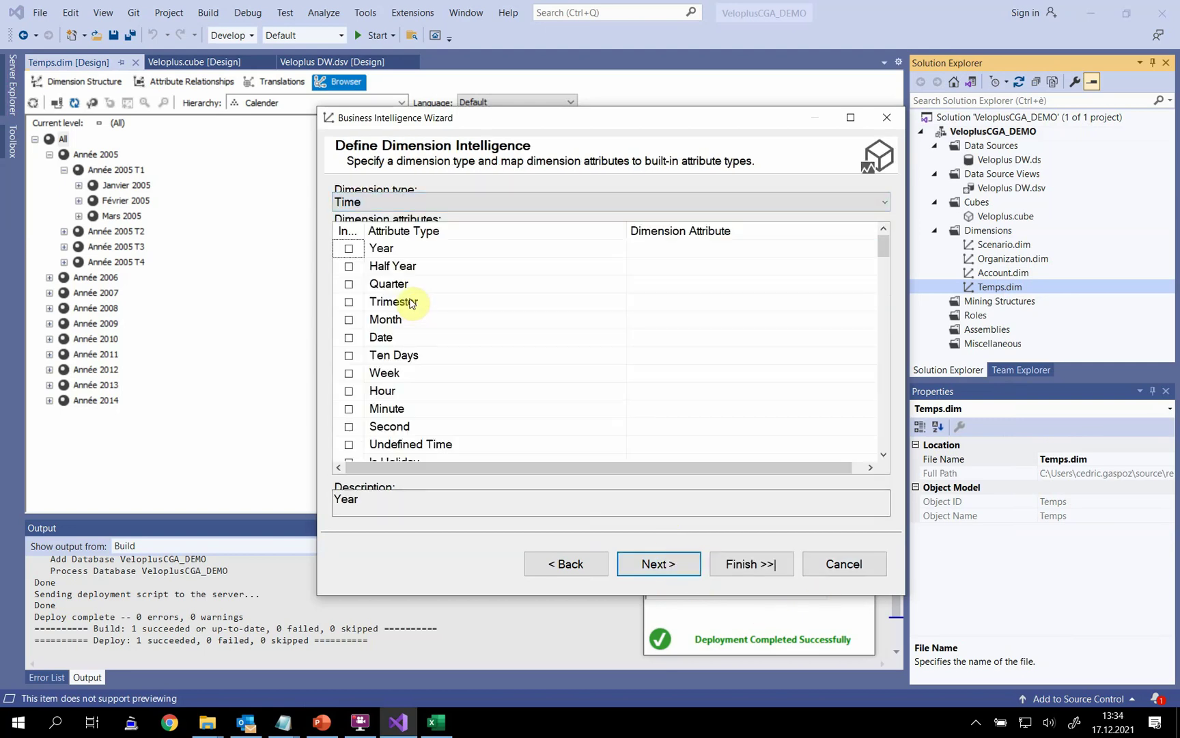
Step: Include the Year and Quarter attribute types and map them to the Year and Quarter dimension attributes
{"action": "left_click", "coordinate": [349, 249]}
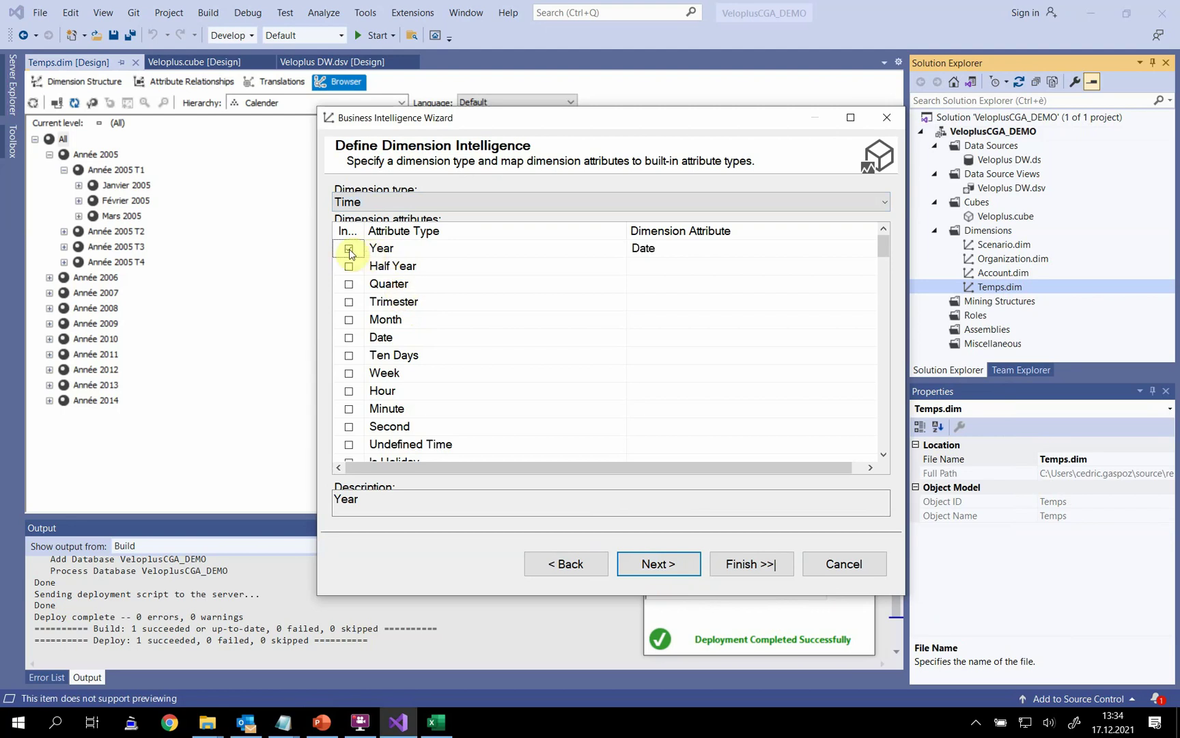
{"action": "left_click", "coordinate": [686, 248]}
{"action": "left_click", "coordinate": [690, 247]}
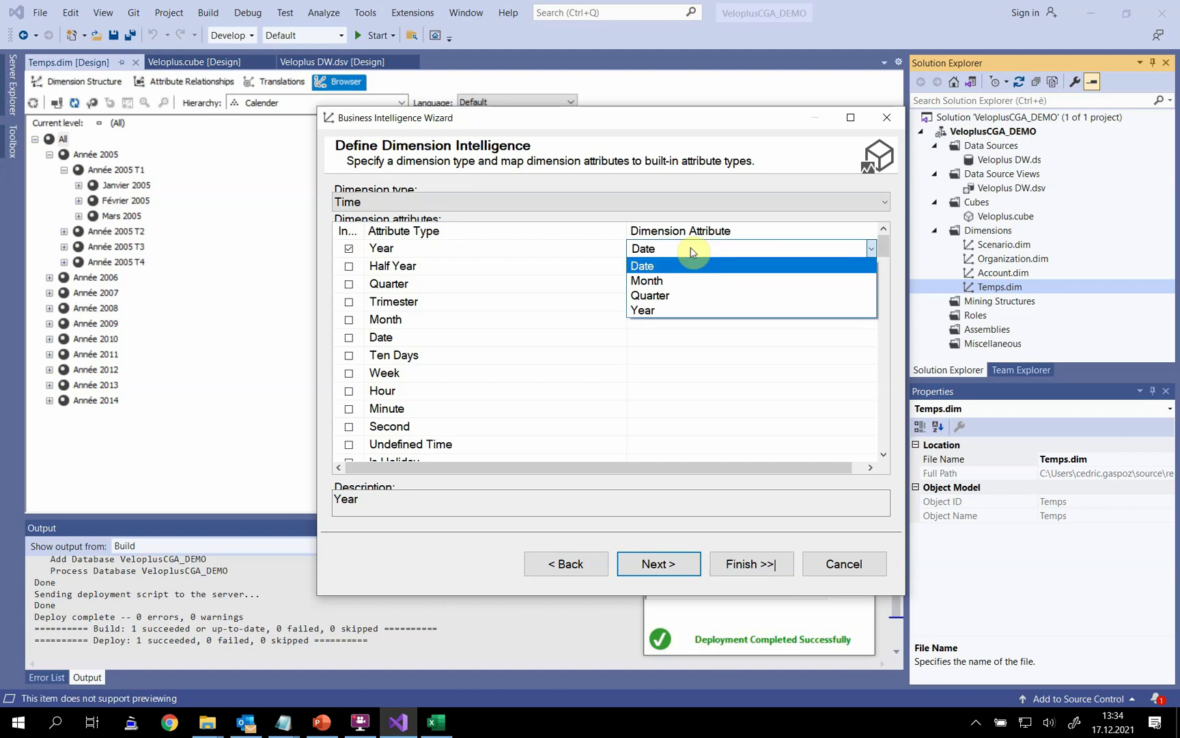
{"action": "left_click", "coordinate": [656, 309]}
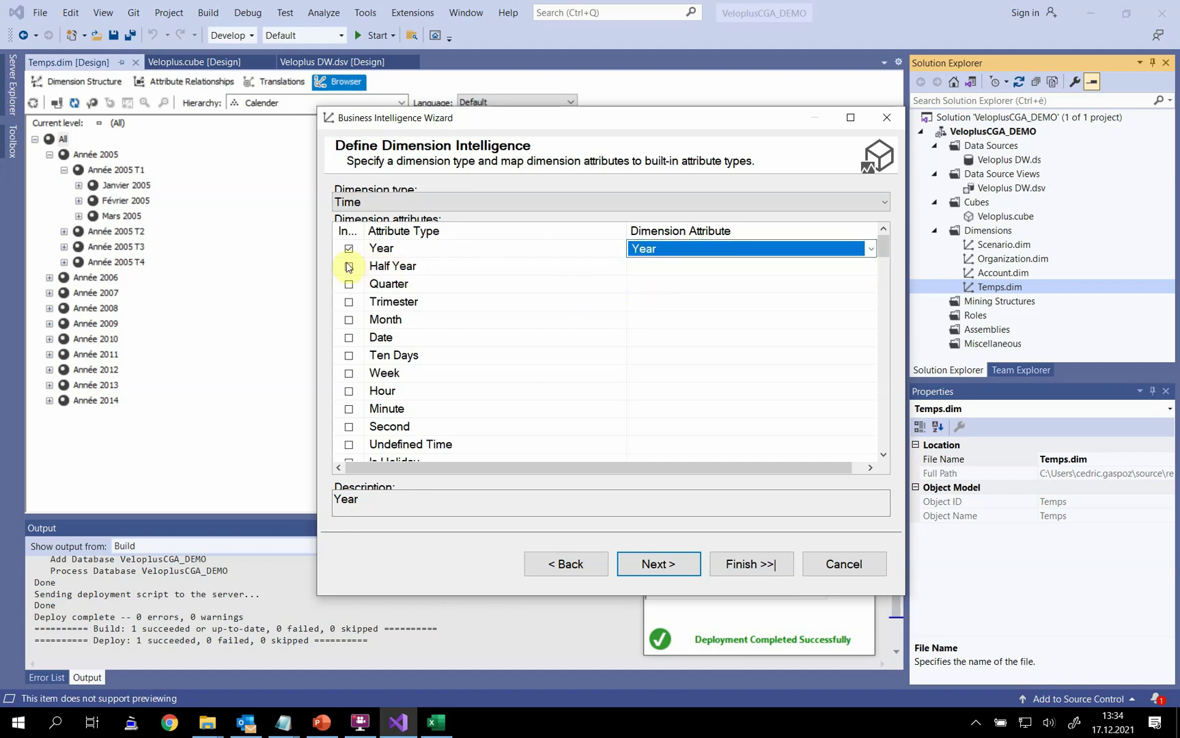
{"action": "left_click", "coordinate": [352, 285]}
{"action": "left_click", "coordinate": [678, 283]}
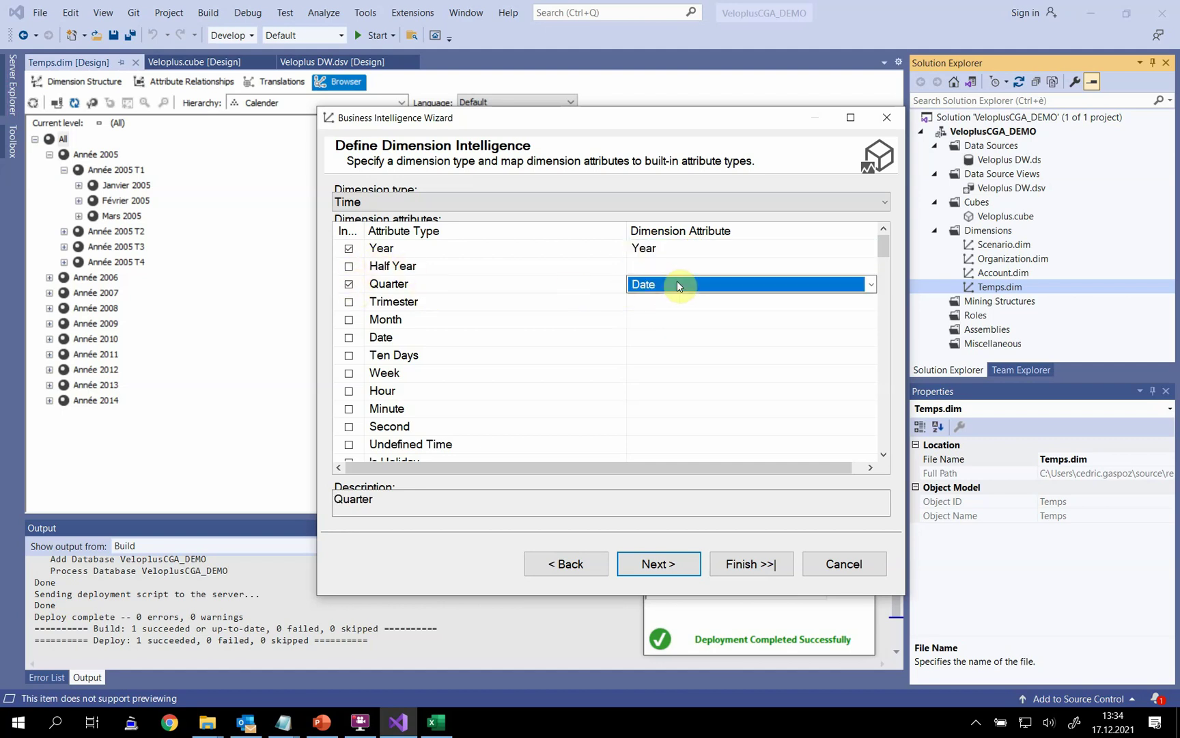
{"action": "left_click", "coordinate": [688, 287]}
{"action": "left_click", "coordinate": [669, 332]}
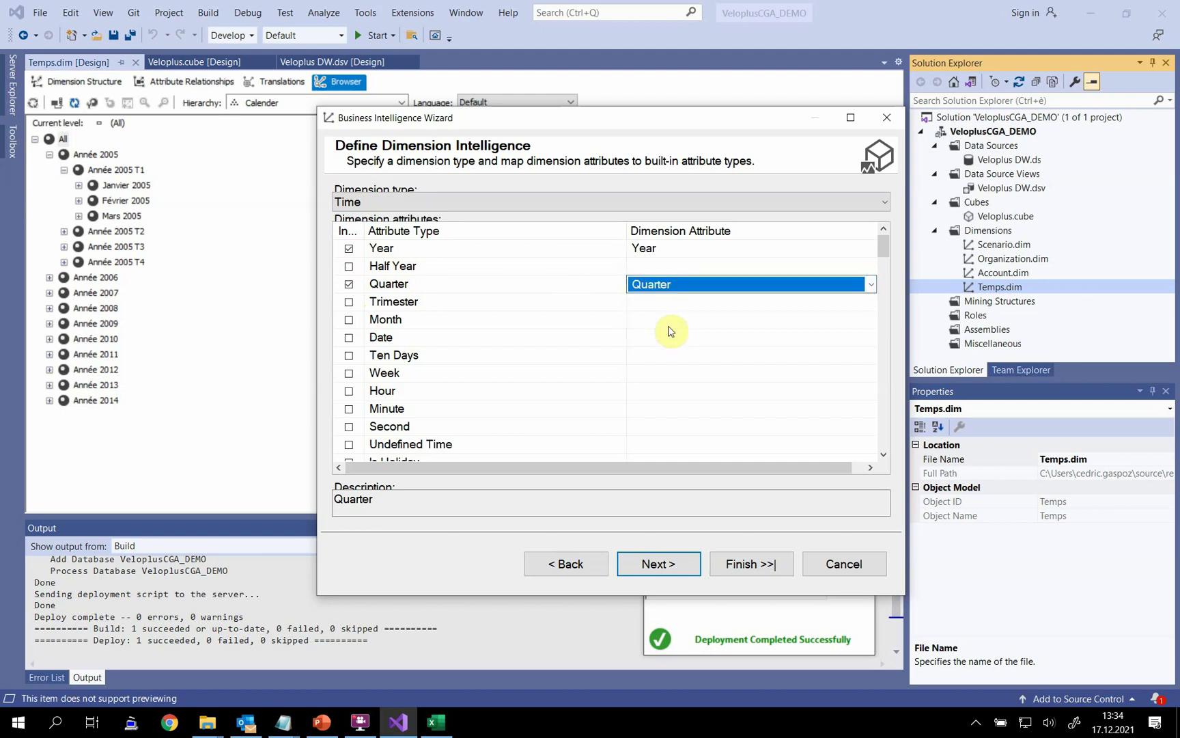
Step: Map the Month and Date attribute types to the Month and Date attributes and finish the wizard
{"action": "left_click", "coordinate": [349, 320]}
{"action": "left_click", "coordinate": [662, 322]}
{"action": "left_click", "coordinate": [666, 322]}
{"action": "left_click", "coordinate": [663, 352]}
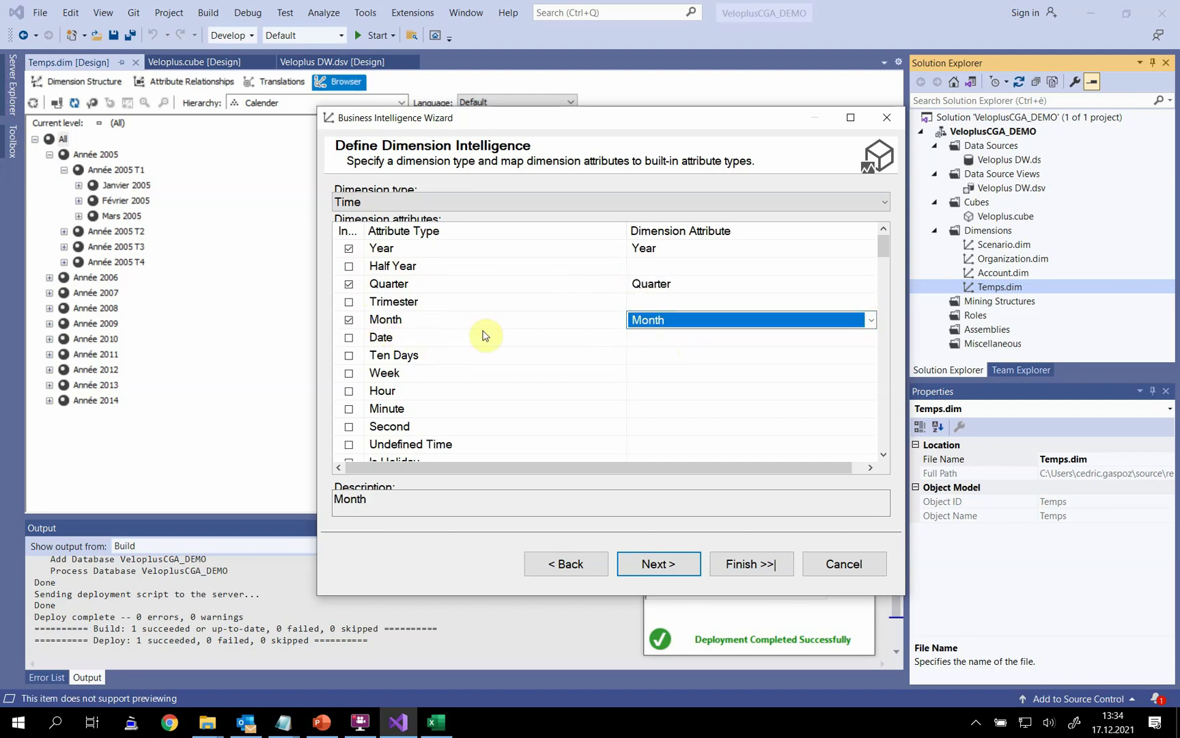
{"action": "left_click", "coordinate": [349, 338]}
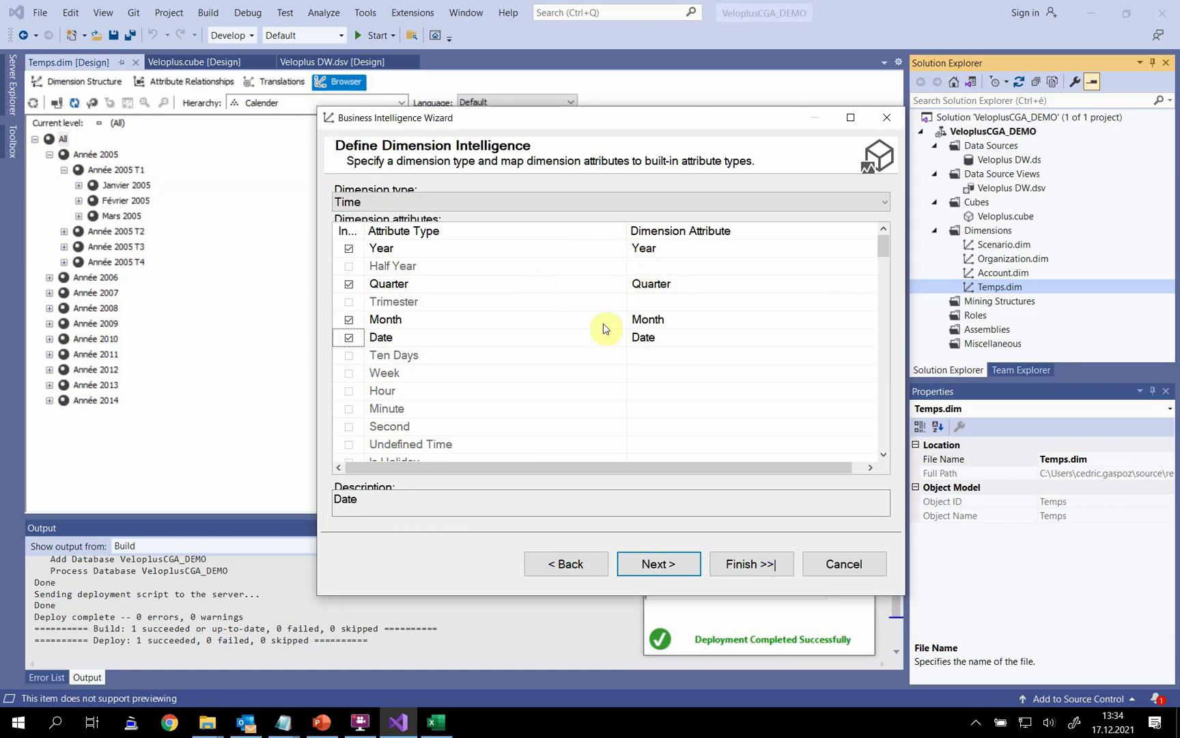
{"action": "left_click", "coordinate": [672, 562]}
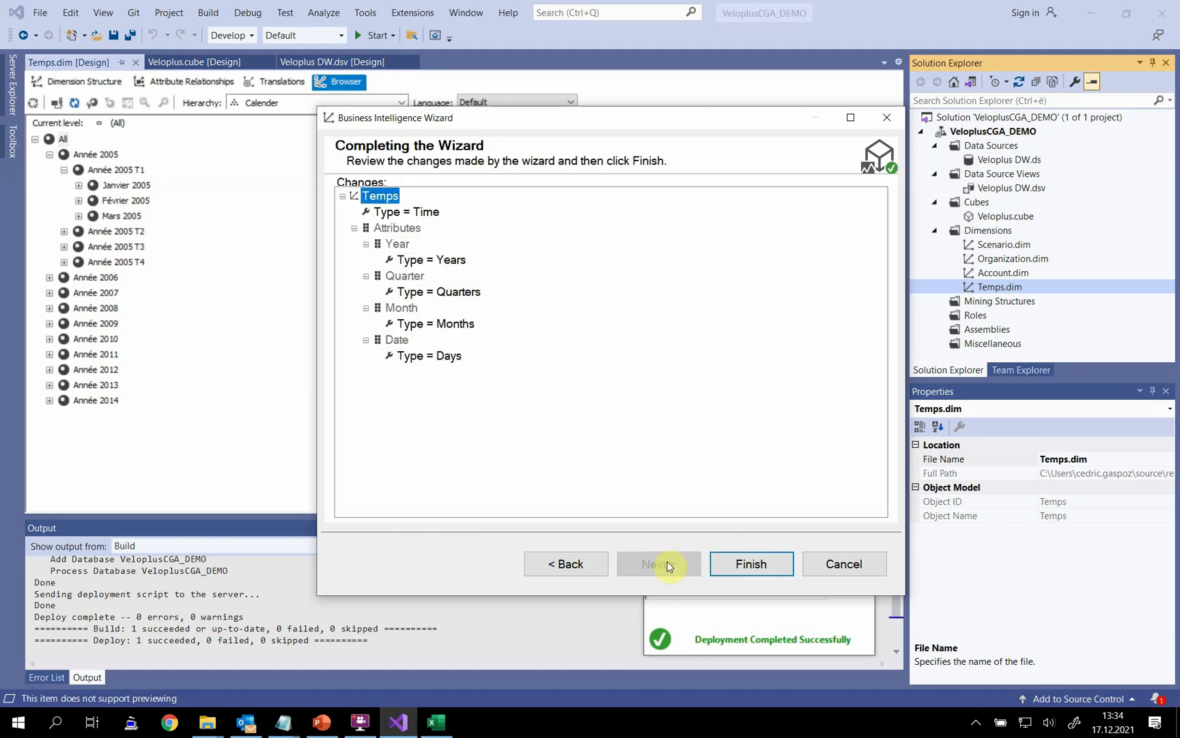
{"action": "left_click", "coordinate": [750, 563]}
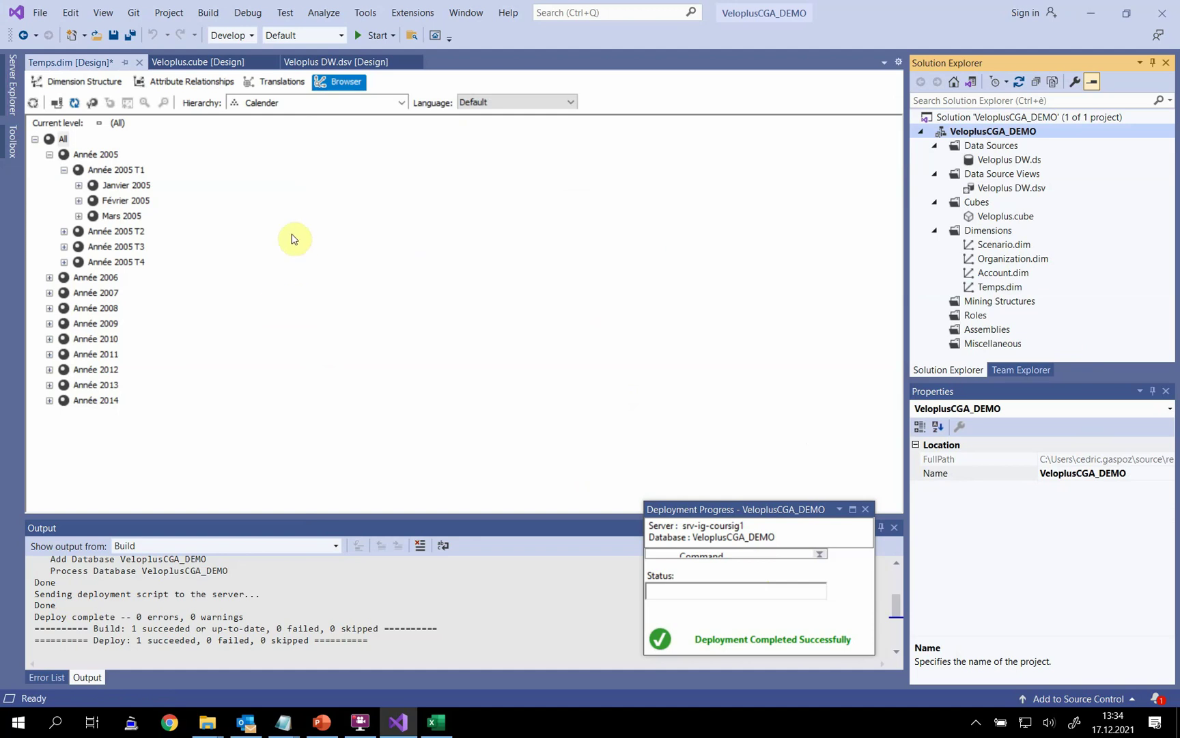
Step: Review the Temps dimension's structure, its DimTemps source columns and its attribute relationships
{"action": "left_click", "coordinate": [74, 81]}
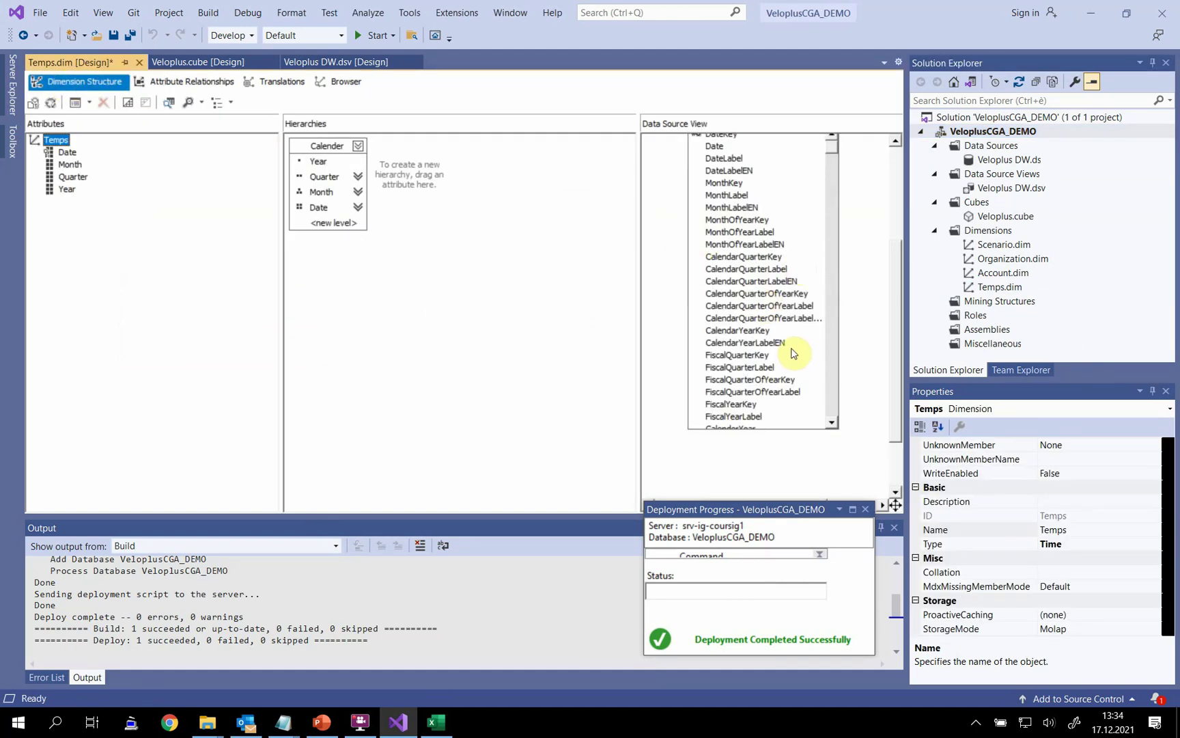
{"action": "scroll", "coordinate": [782, 342], "scroll_direction": "up", "scroll_amount": 2}
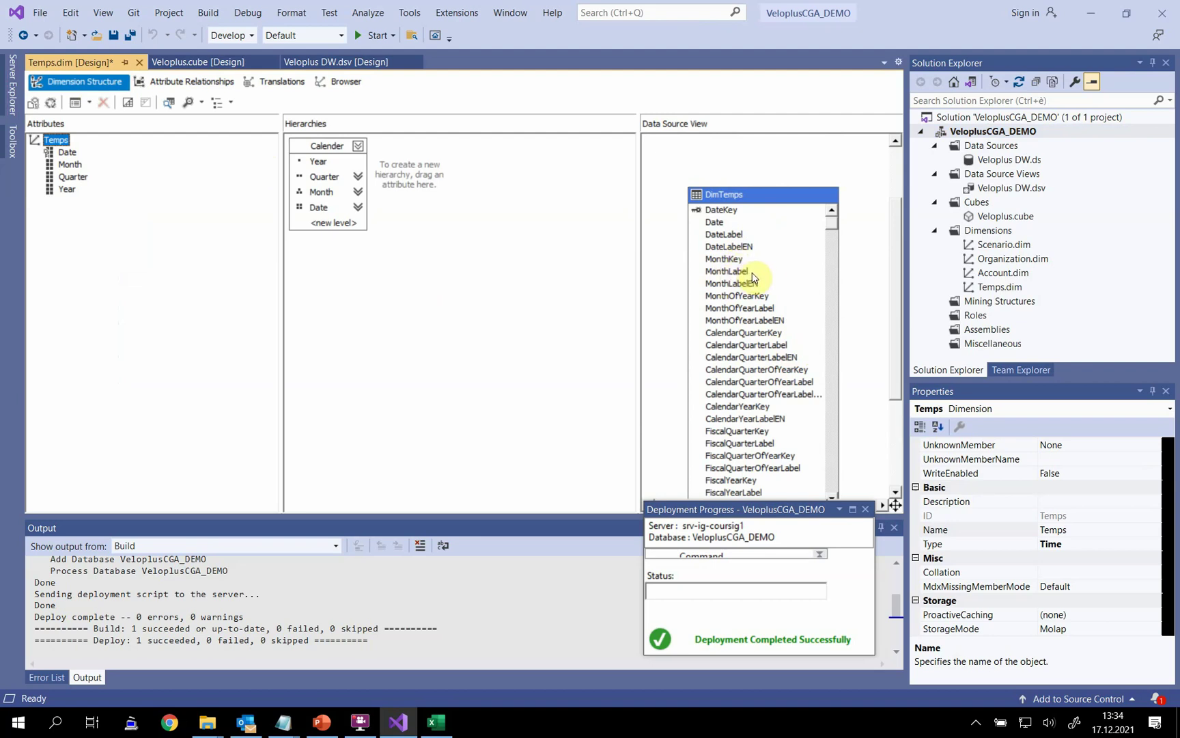
{"action": "left_click", "coordinate": [224, 87]}
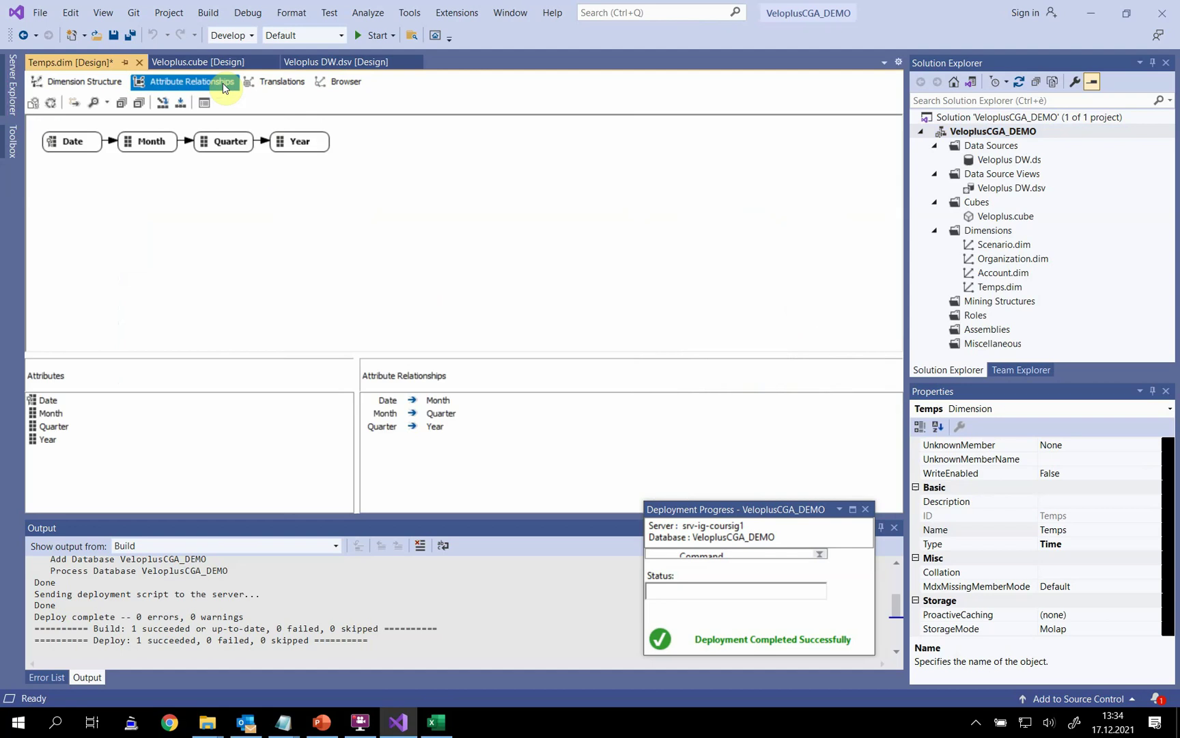
Step: Add an English (United States) translation to the Temps dimension
{"action": "left_click", "coordinate": [277, 84]}
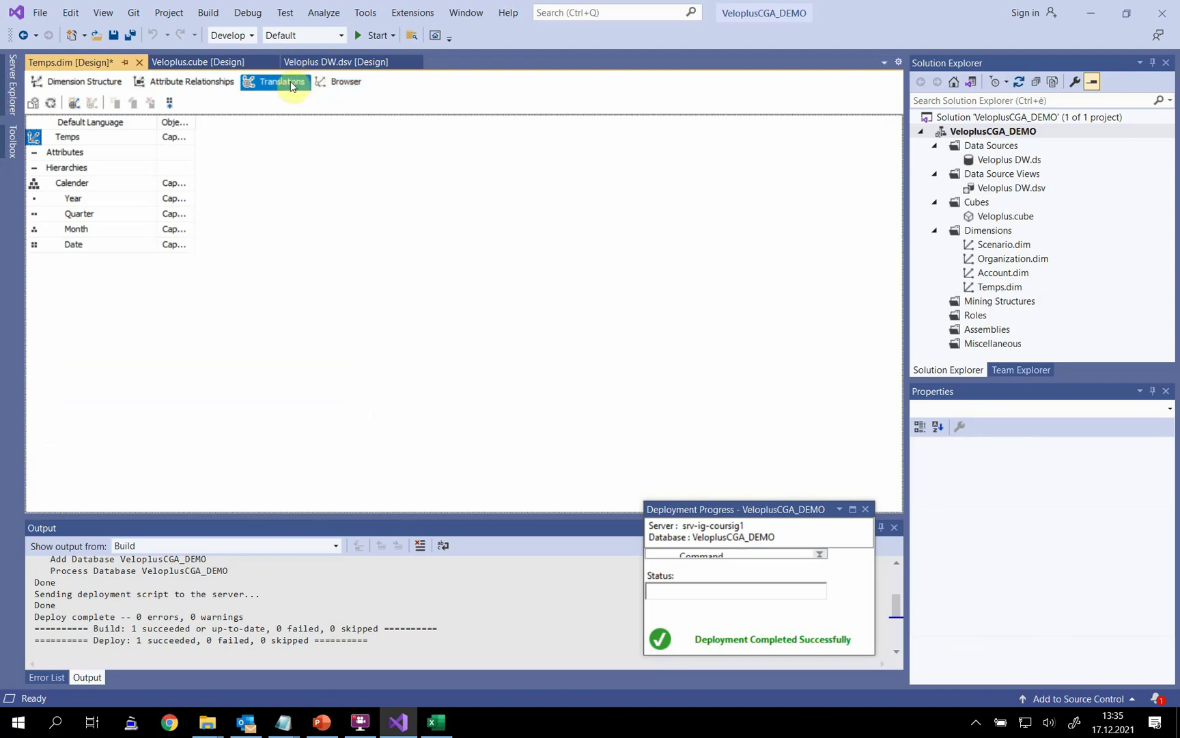
{"action": "left_click_drag", "start_coordinate": [210, 131], "coordinate": [243, 128]}
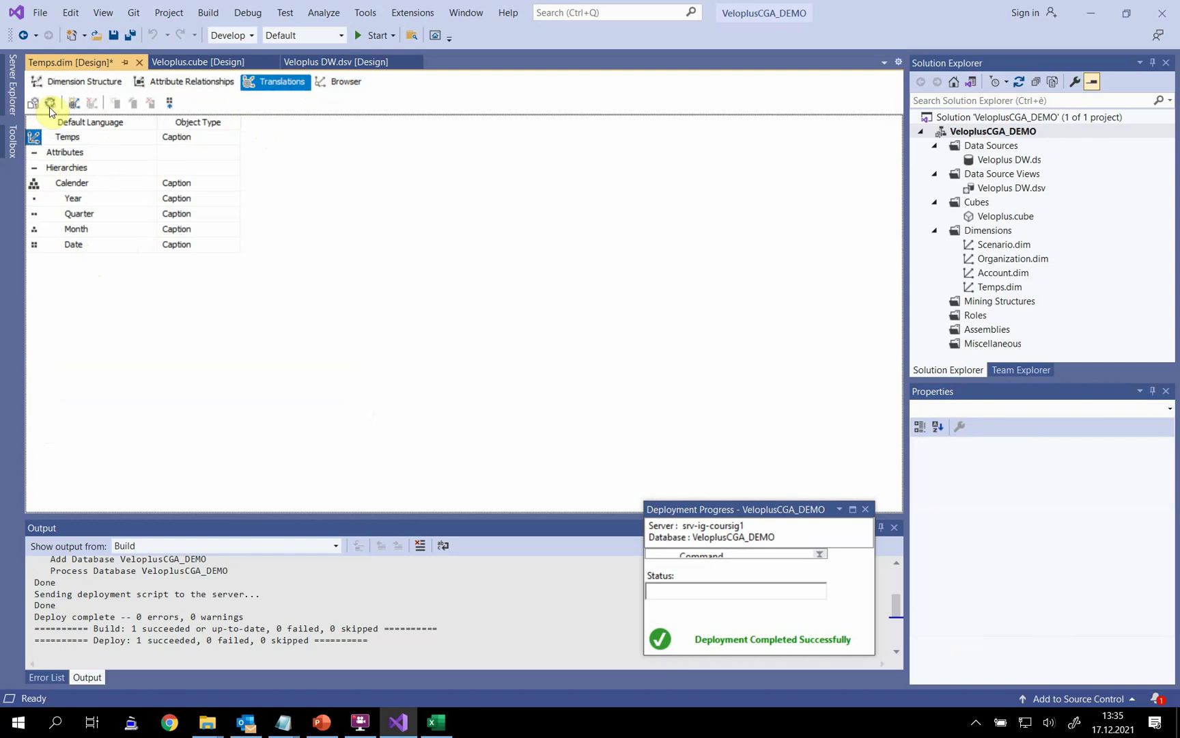
{"action": "left_click", "coordinate": [73, 104]}
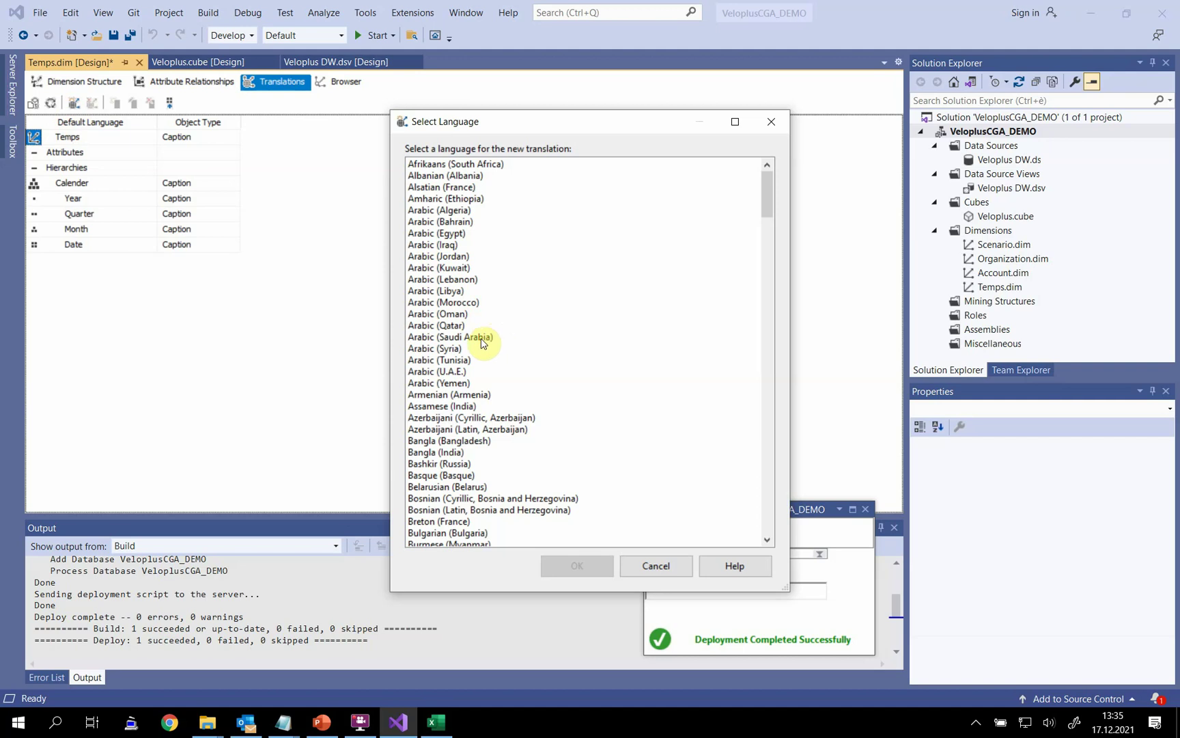
{"action": "scroll", "coordinate": [481, 342], "scroll_direction": "down", "scroll_amount": 10}
{"action": "scroll", "coordinate": [481, 342], "scroll_direction": "down", "scroll_amount": 4}
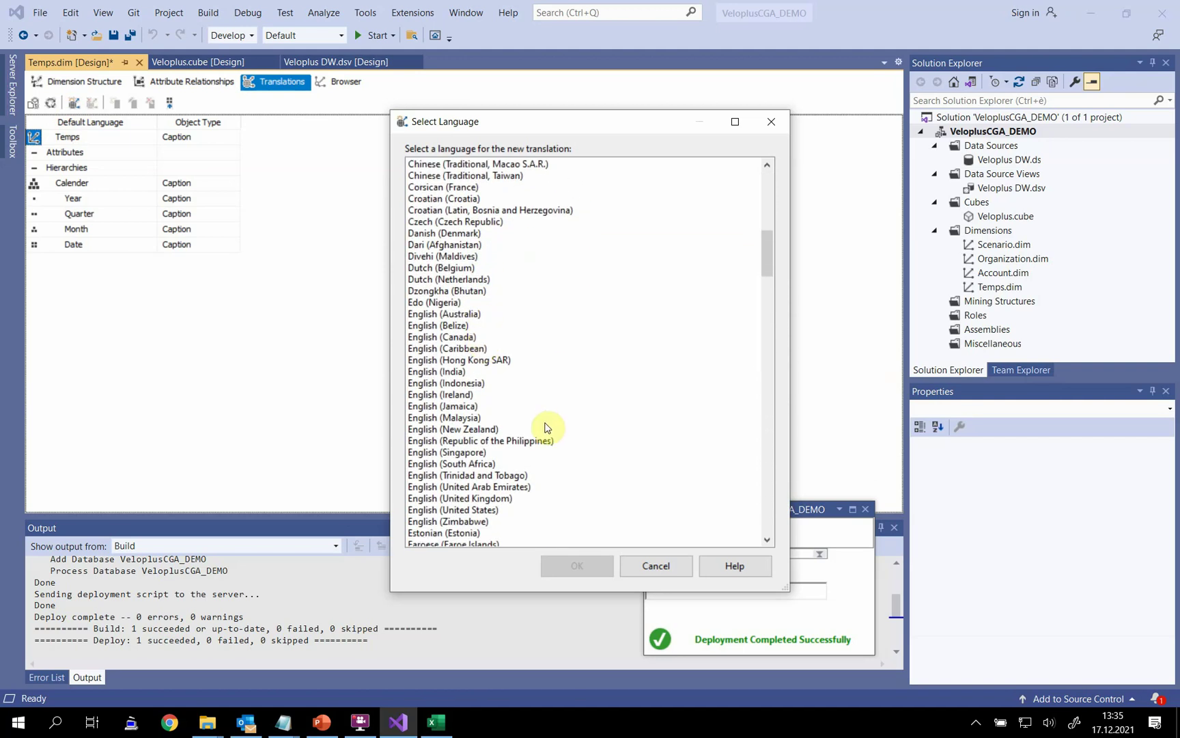
{"action": "left_click", "coordinate": [471, 498]}
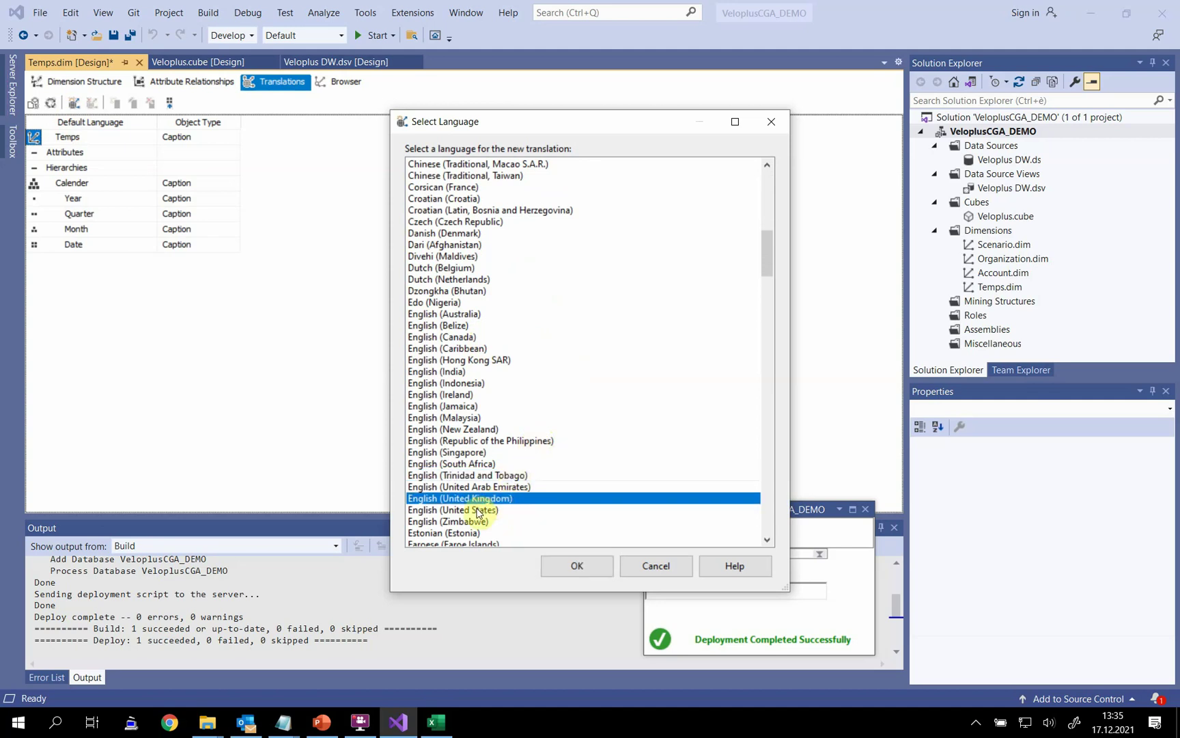
{"action": "left_click", "coordinate": [478, 509]}
{"action": "left_click", "coordinate": [577, 566]}
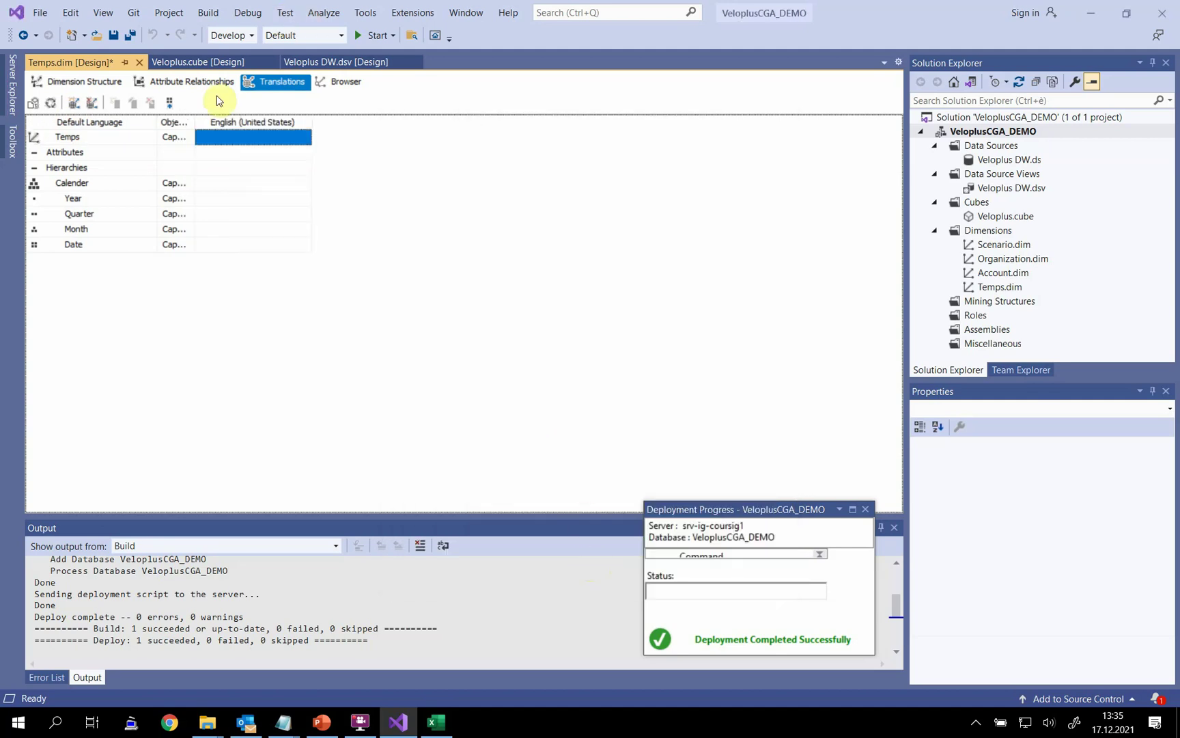
Step: Set the English (United States) caption of the Temps dimension to Time
{"action": "left_click_drag", "start_coordinate": [195, 118], "coordinate": [223, 122]}
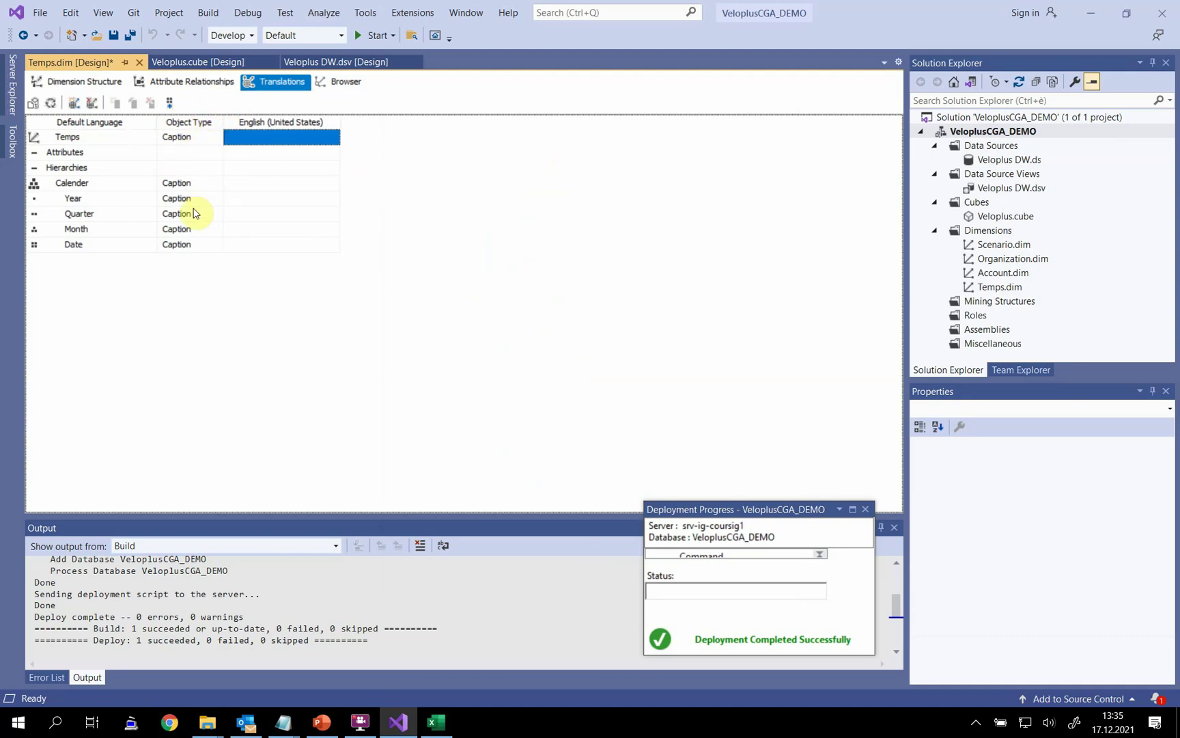
{"action": "left_click", "coordinate": [278, 138]}
{"action": "type", "text": "Time"}
{"action": "key", "text": "Return"}
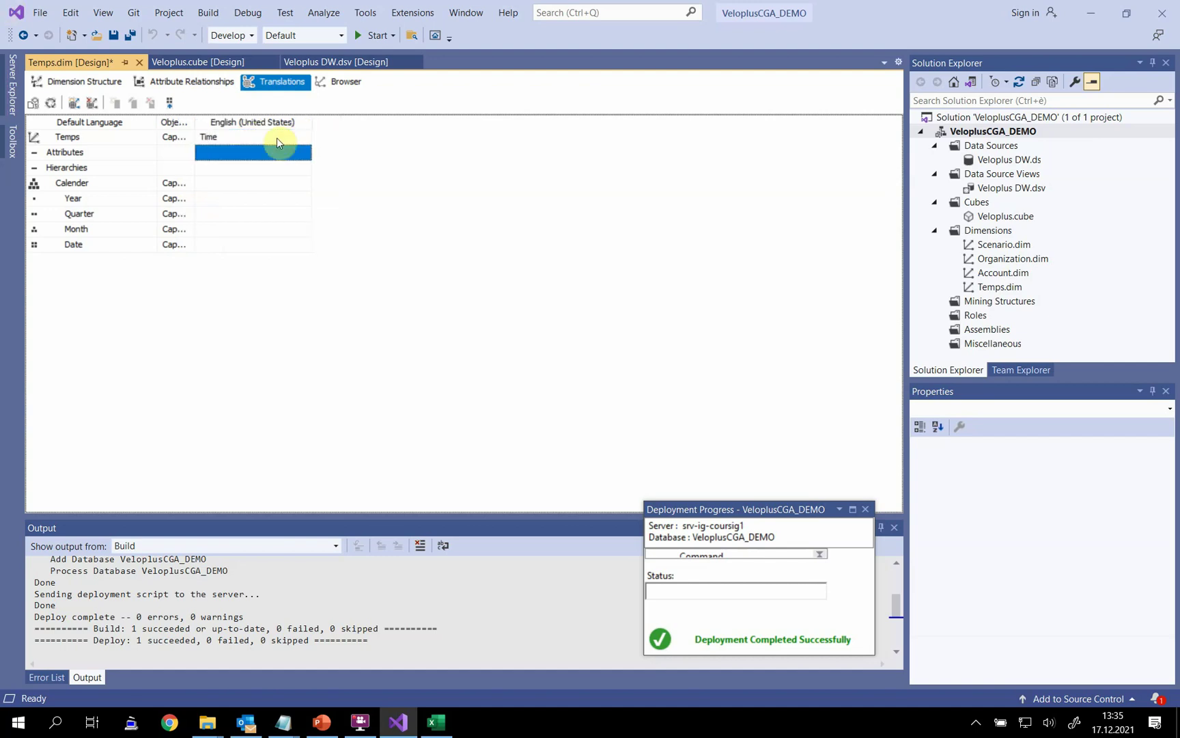
Step: Rename the Calender hierarchy as Calendrier in the default language
{"action": "left_click", "coordinate": [246, 177]}
{"action": "left_click", "coordinate": [102, 183]}
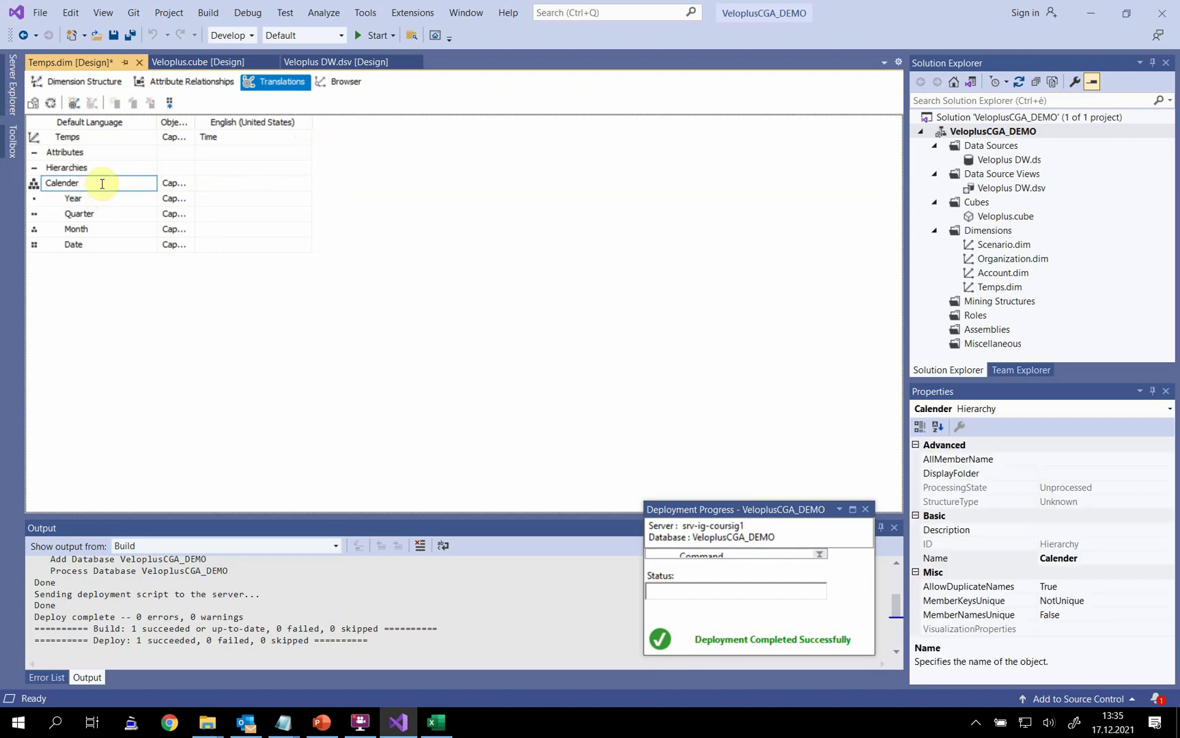
{"action": "type", "text": "r"}
{"action": "key", "text": "Tab"}
{"action": "key", "text": "Tab"}
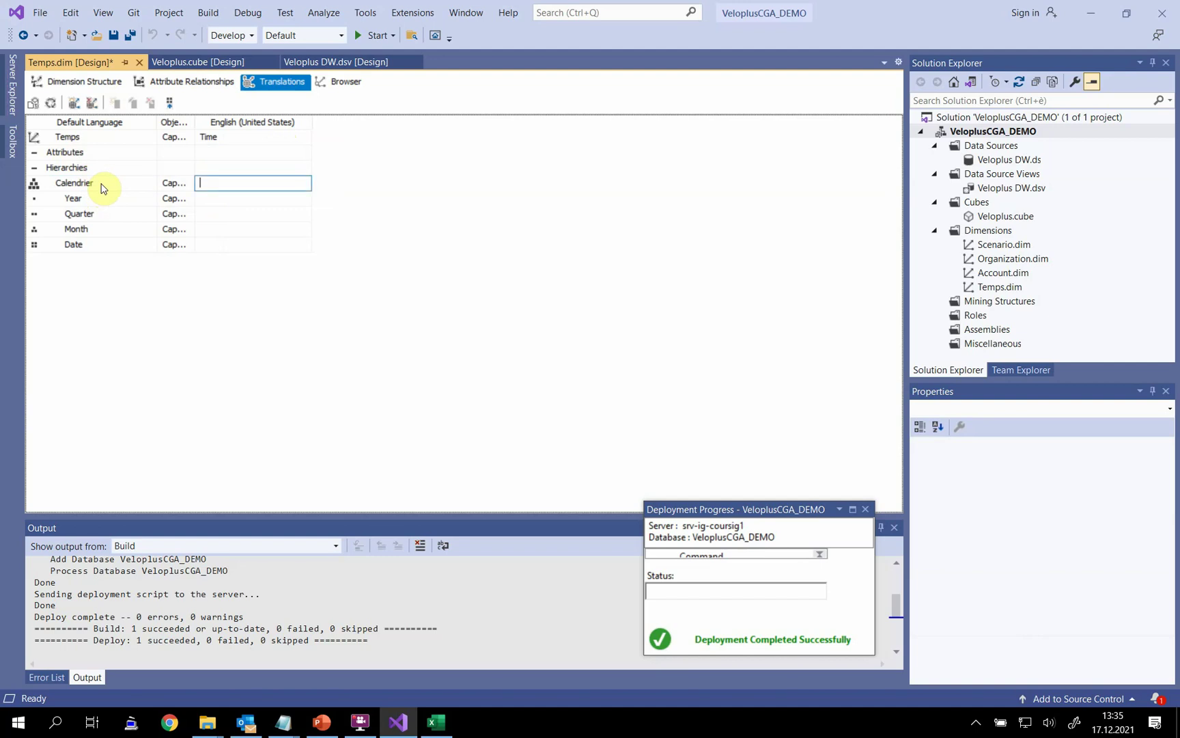
Step: Enter the English captions Calender, Year, Quarter, Month and Date for the hierarchy and its four levels
{"action": "type", "text": "Calender"}
{"action": "key", "text": "Return"}
{"action": "type", "text": "Year"}
{"action": "key", "text": "Return"}
{"action": "type", "text": "Qu"}
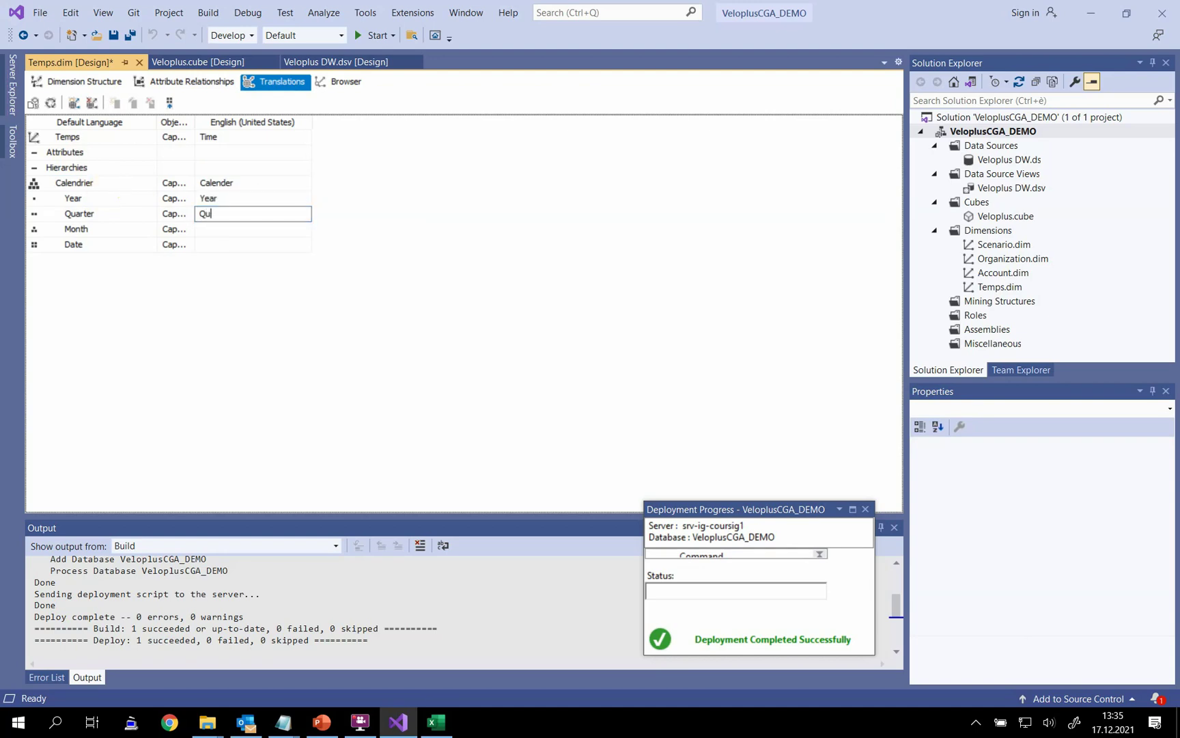
{"action": "type", "text": "arter"}
{"action": "key", "text": "Return"}
{"action": "type", "text": "Mont"}
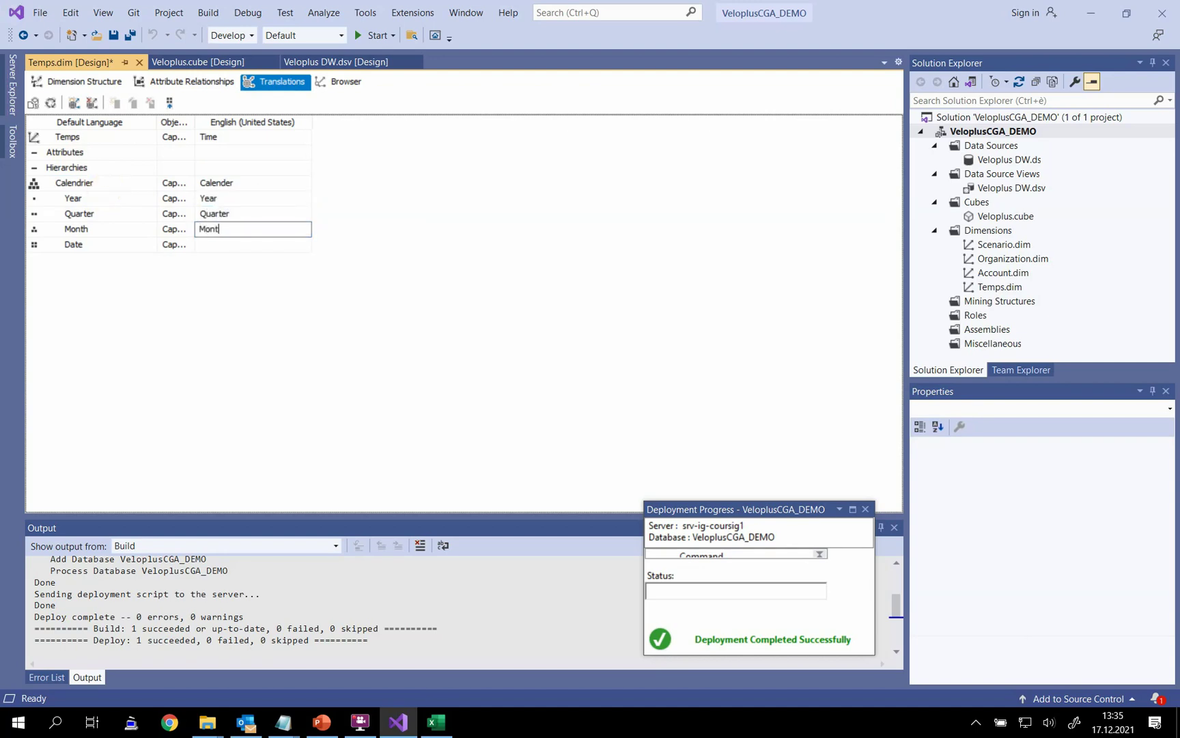
{"action": "type", "text": "h"}
{"action": "key", "text": "Return"}
{"action": "type", "text": "Date"}
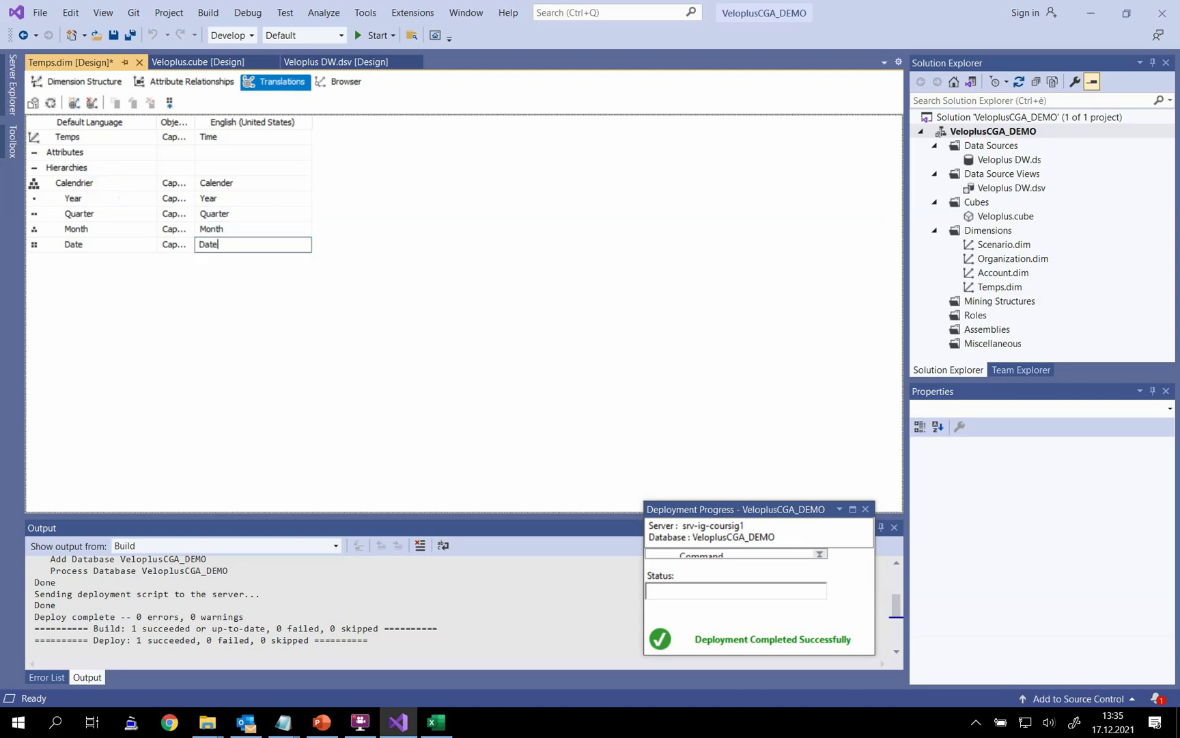
Step: Rename the hierarchy's Year level as Année and its Quarter level as Trimerstre in the default language
{"action": "left_click", "coordinate": [126, 198]}
{"action": "type", "text": "Année"}
{"action": "key", "text": "Return"}
{"action": "type", "text": "Trimerst"}
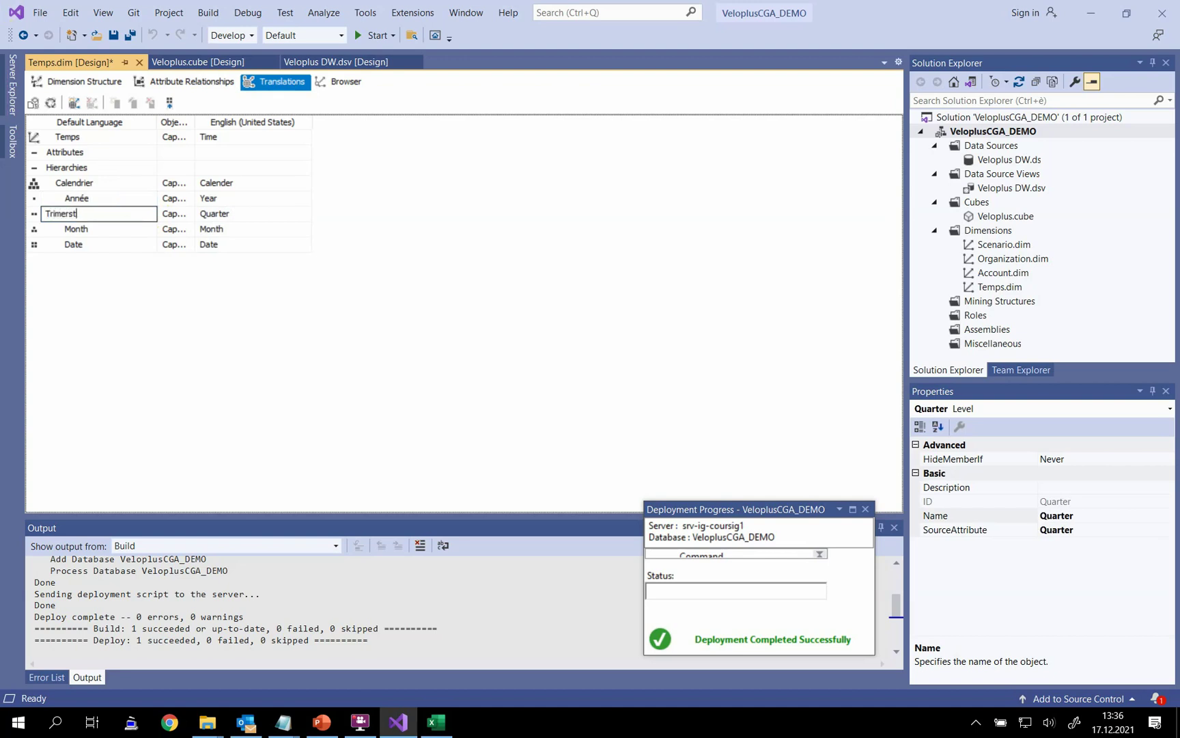
{"action": "type", "text": "re"}
{"action": "left_click", "coordinate": [133, 202]}
Step: Rename the hierarchy's Month level as Mois in the default language
{"action": "key", "text": "Down"}
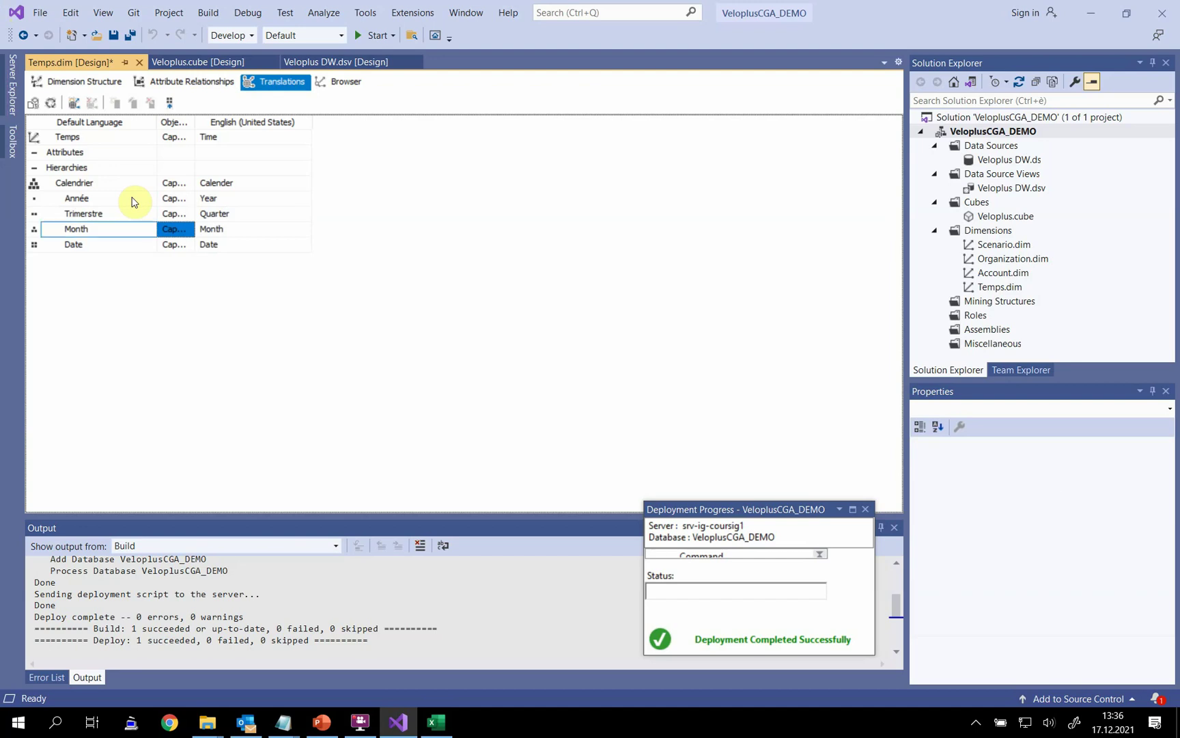
{"action": "key", "text": "Left"}
{"action": "type", "text": "Moi"}
{"action": "key", "text": "Tab"}
{"action": "key", "text": "Left"}
{"action": "key", "text": "End"}
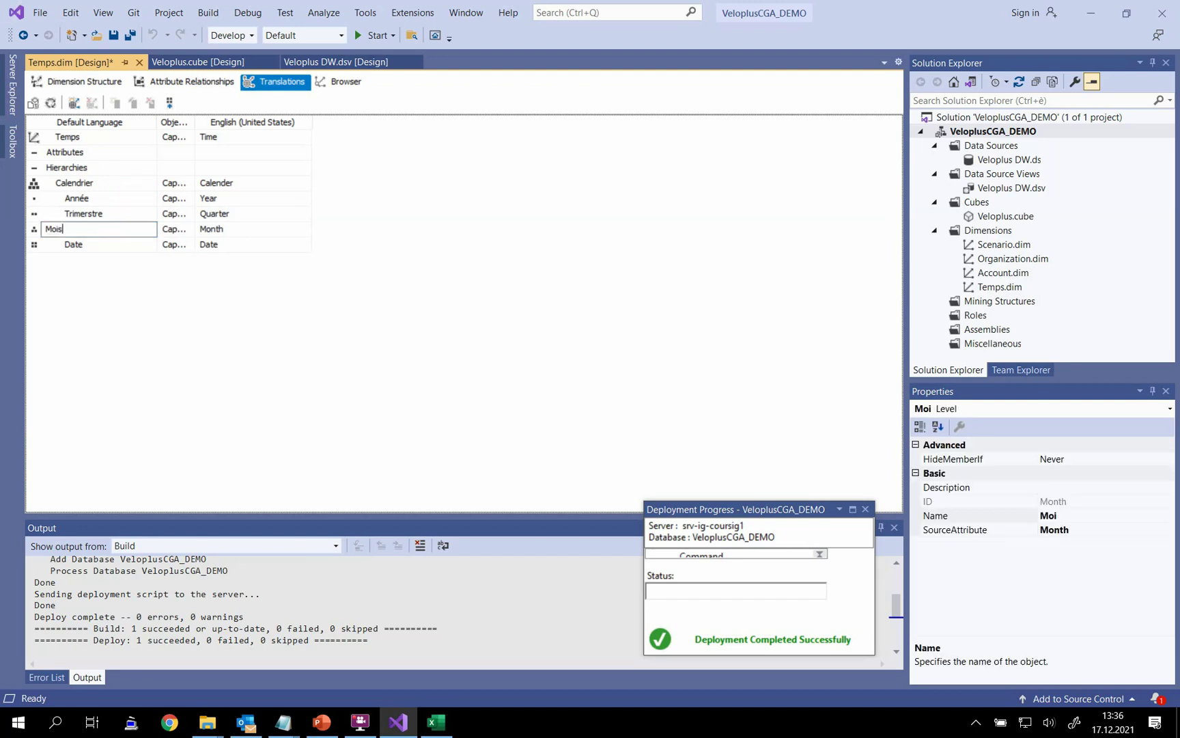
{"action": "type", "text": "s"}
{"action": "key", "text": "Tab"}
{"action": "key", "text": "Down"}
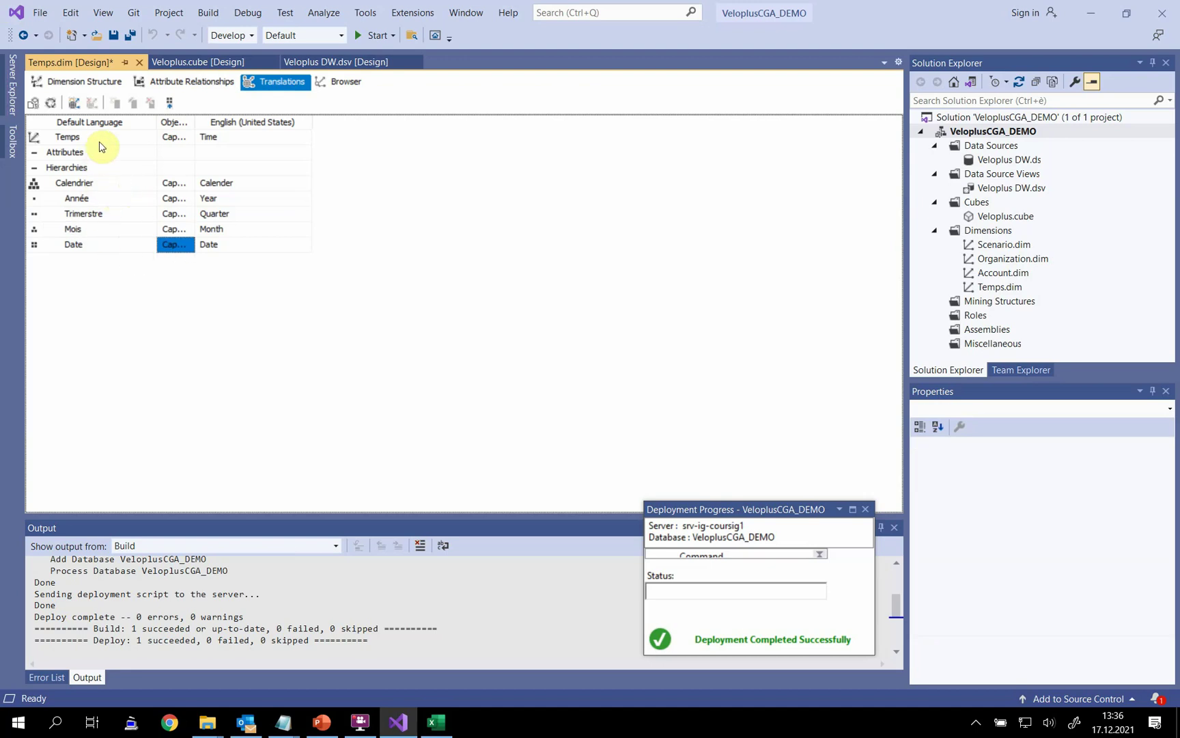
Step: Show the hidden attributes in the translations and assign DateLabelEN as the Date attribute's English translation column
{"action": "left_click", "coordinate": [170, 102]}
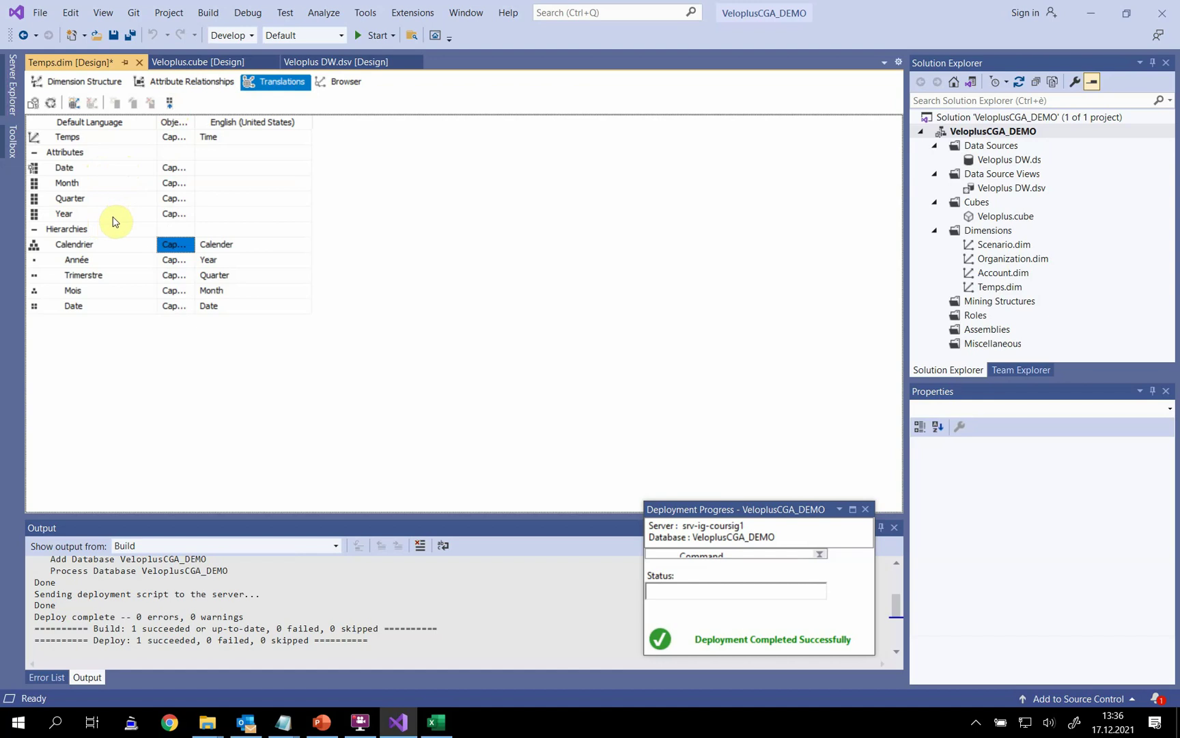
{"action": "left_click", "coordinate": [208, 168]}
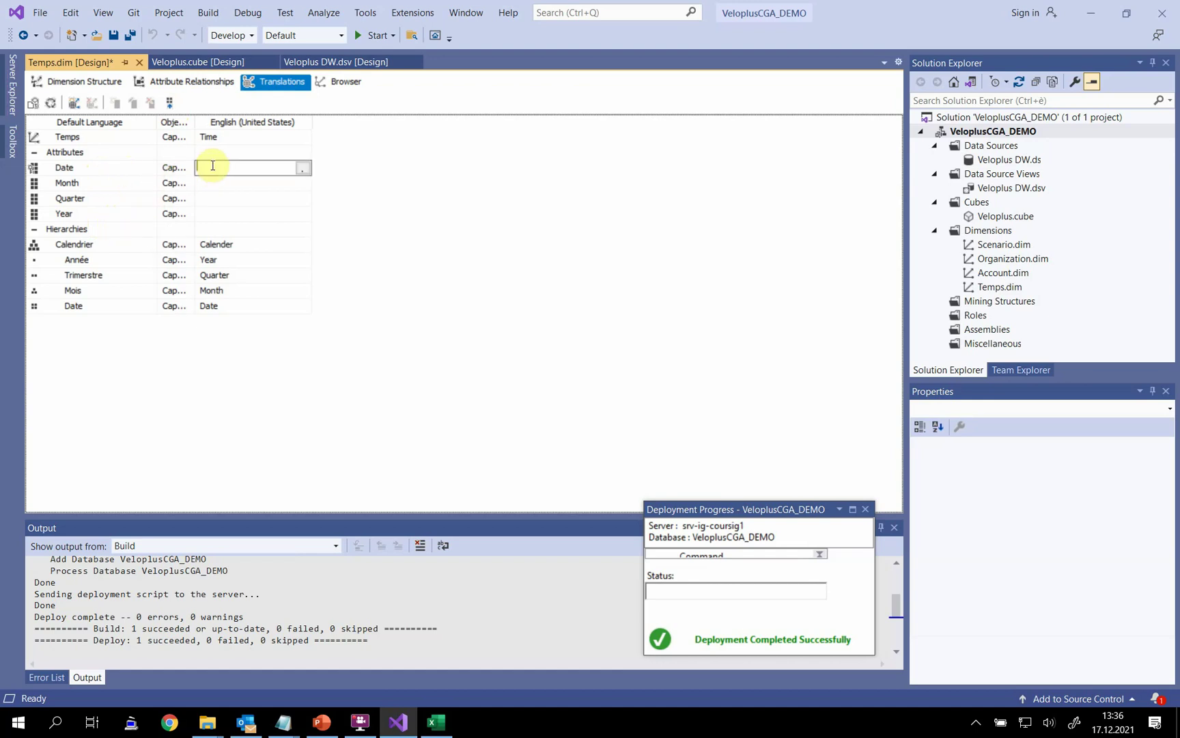
{"action": "left_click", "coordinate": [303, 168]}
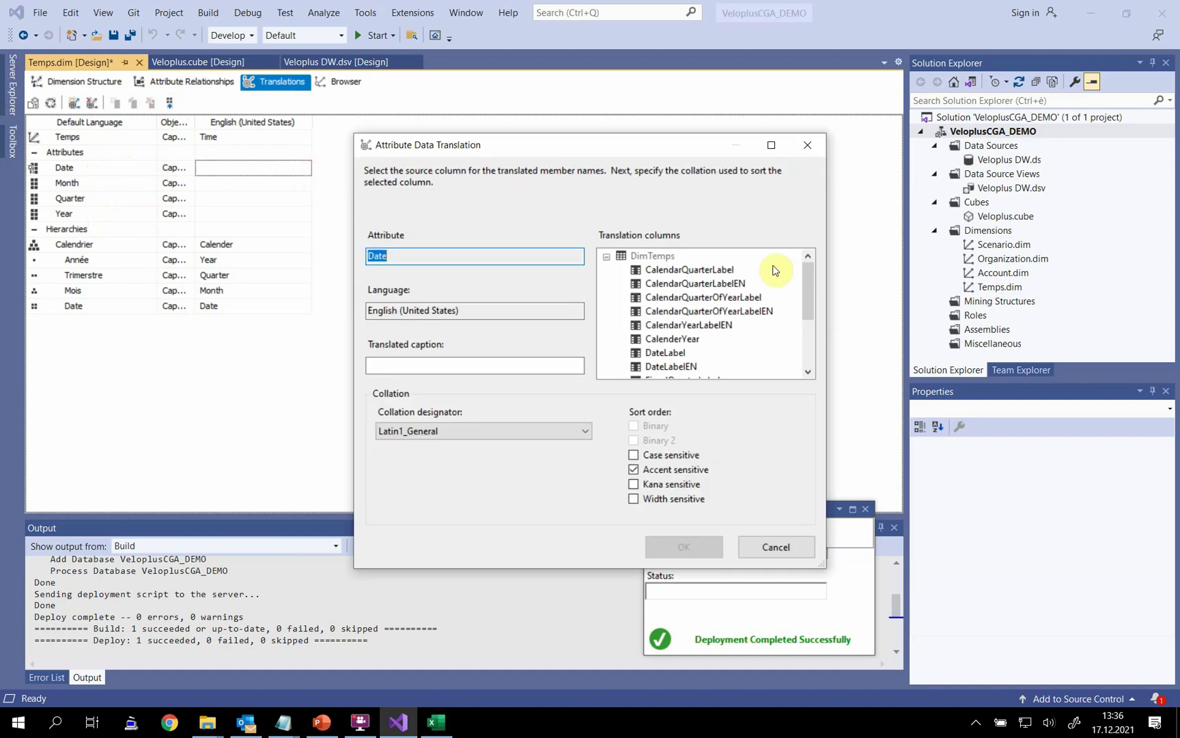
{"action": "left_click", "coordinate": [675, 369]}
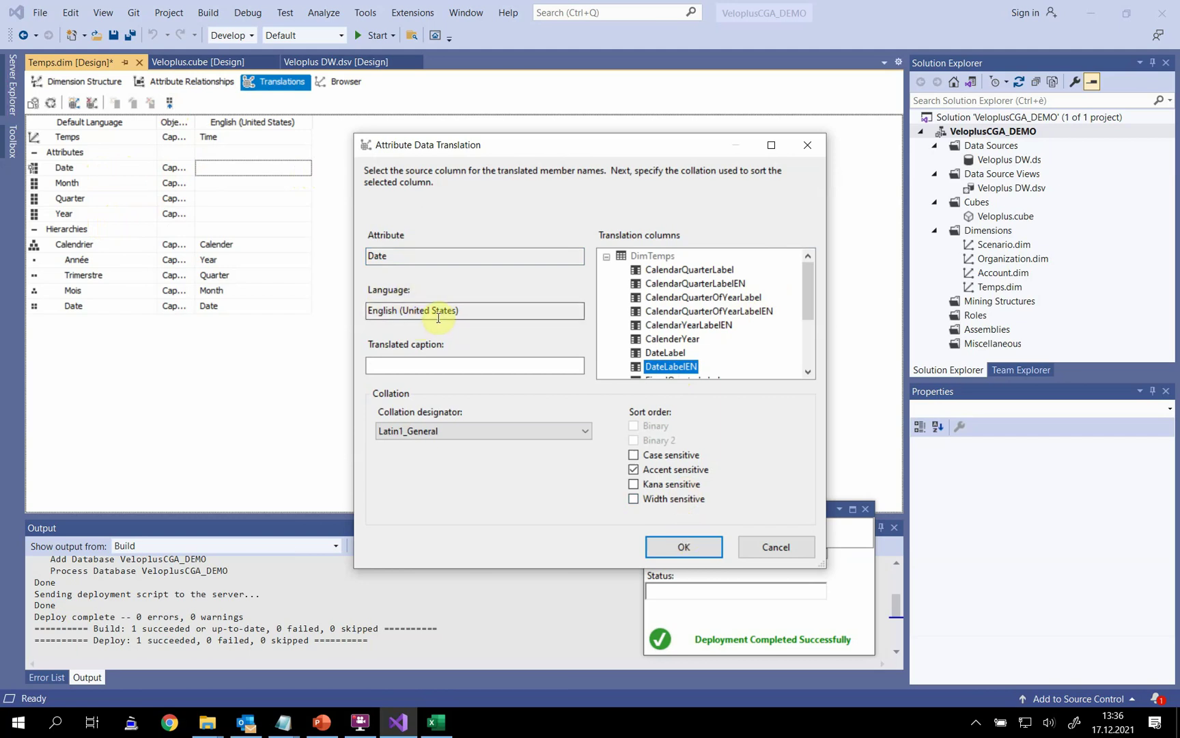
{"action": "left_click", "coordinate": [666, 547]}
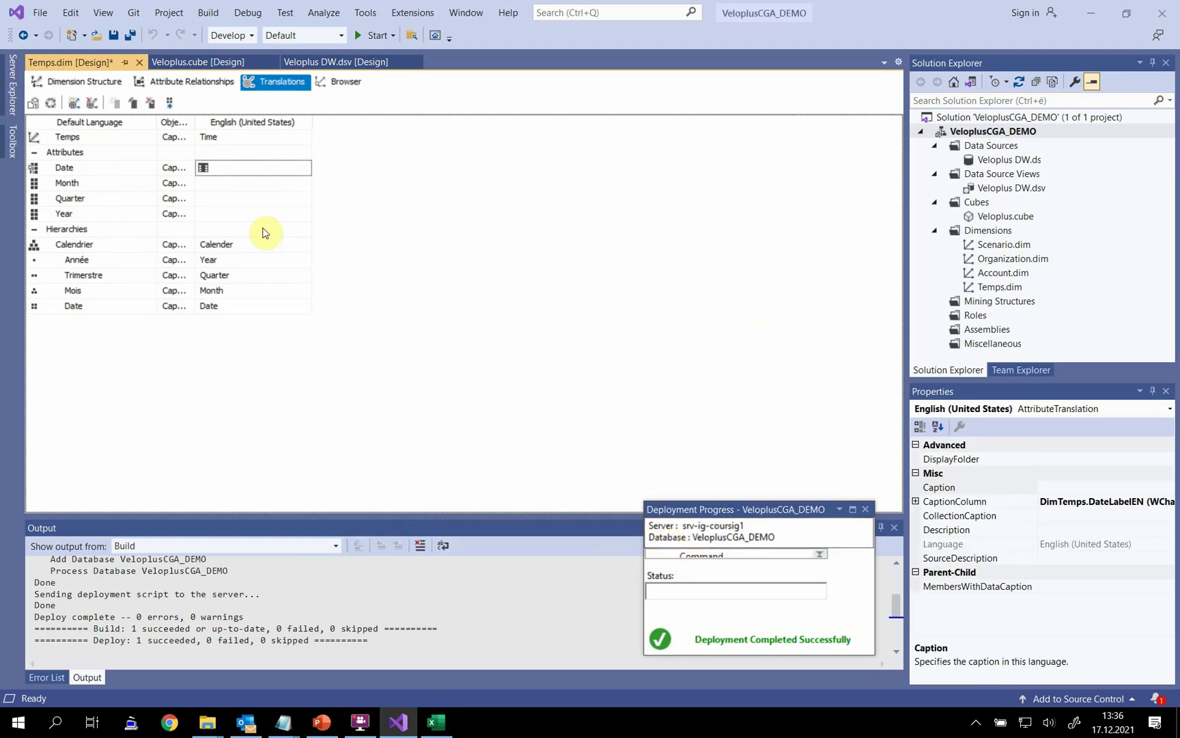
Step: Assign MonthLabelEN as the English translation column of the Month attribute
{"action": "left_click", "coordinate": [230, 183]}
{"action": "left_click", "coordinate": [303, 184]}
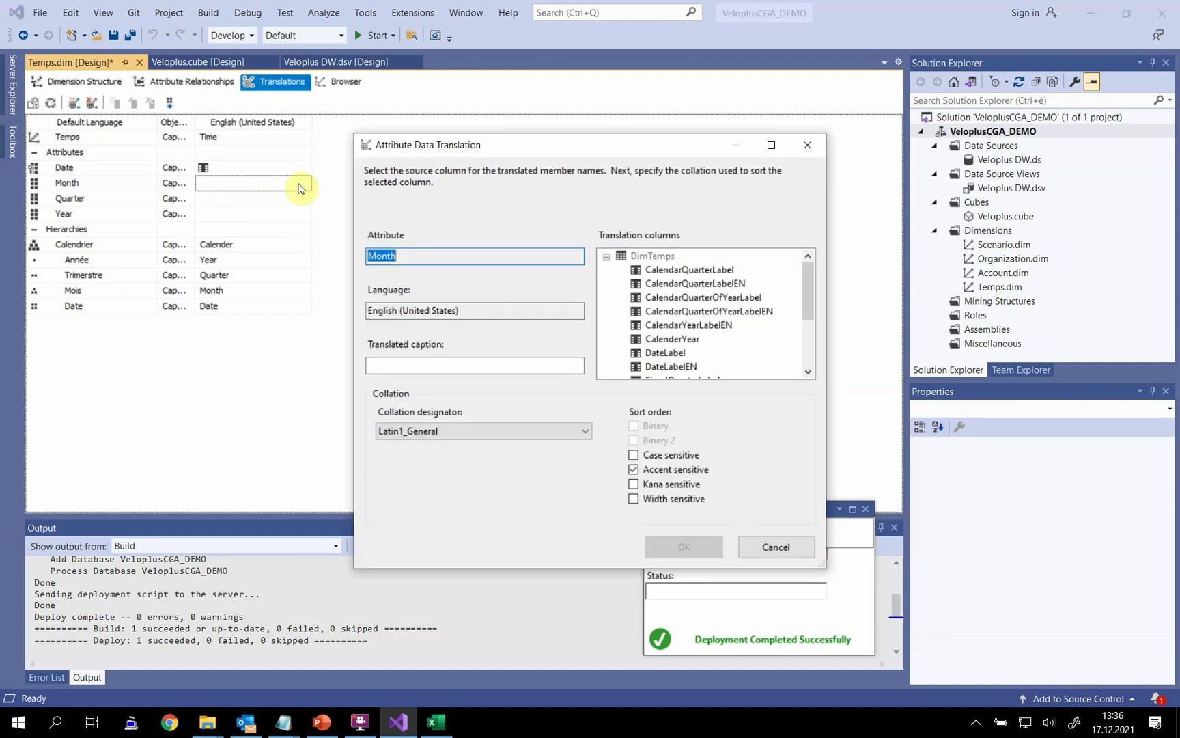
{"action": "scroll", "coordinate": [702, 306], "scroll_direction": "down", "scroll_amount": 1}
{"action": "scroll", "coordinate": [702, 306], "scroll_direction": "down", "scroll_amount": 1}
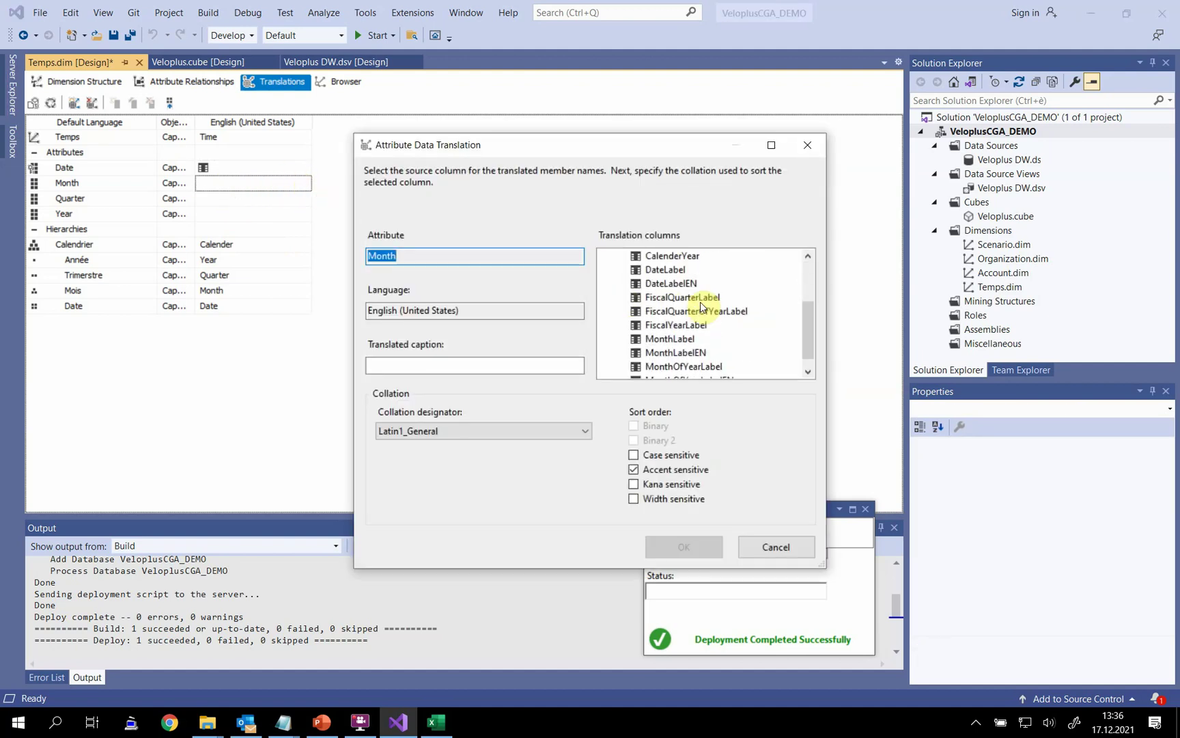
{"action": "left_click", "coordinate": [677, 352]}
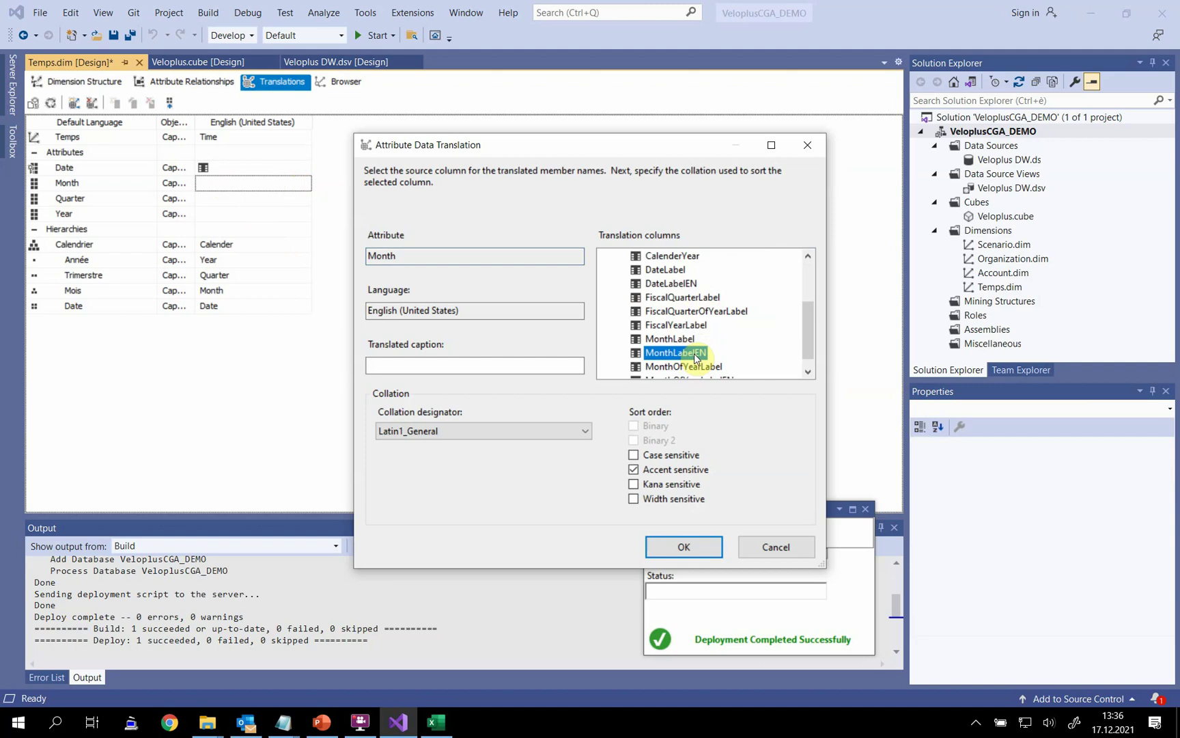
{"action": "left_click", "coordinate": [684, 546]}
Step: Assign CalendarQuarterLabelEN as the English translation column of the Quarter attribute
{"action": "left_click", "coordinate": [256, 199]}
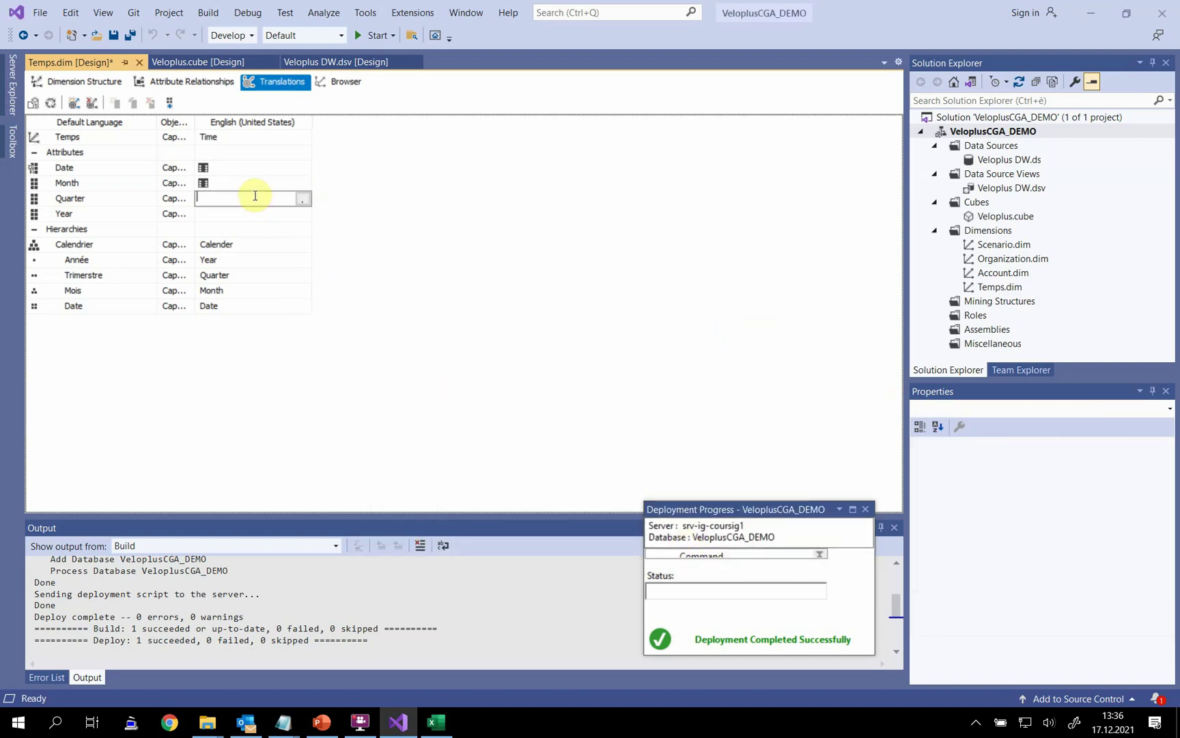
{"action": "left_click", "coordinate": [306, 199]}
{"action": "scroll", "coordinate": [680, 304], "scroll_direction": "down", "scroll_amount": 3}
{"action": "scroll", "coordinate": [729, 325], "scroll_direction": "up", "scroll_amount": 3}
{"action": "scroll", "coordinate": [729, 325], "scroll_direction": "down", "scroll_amount": 3}
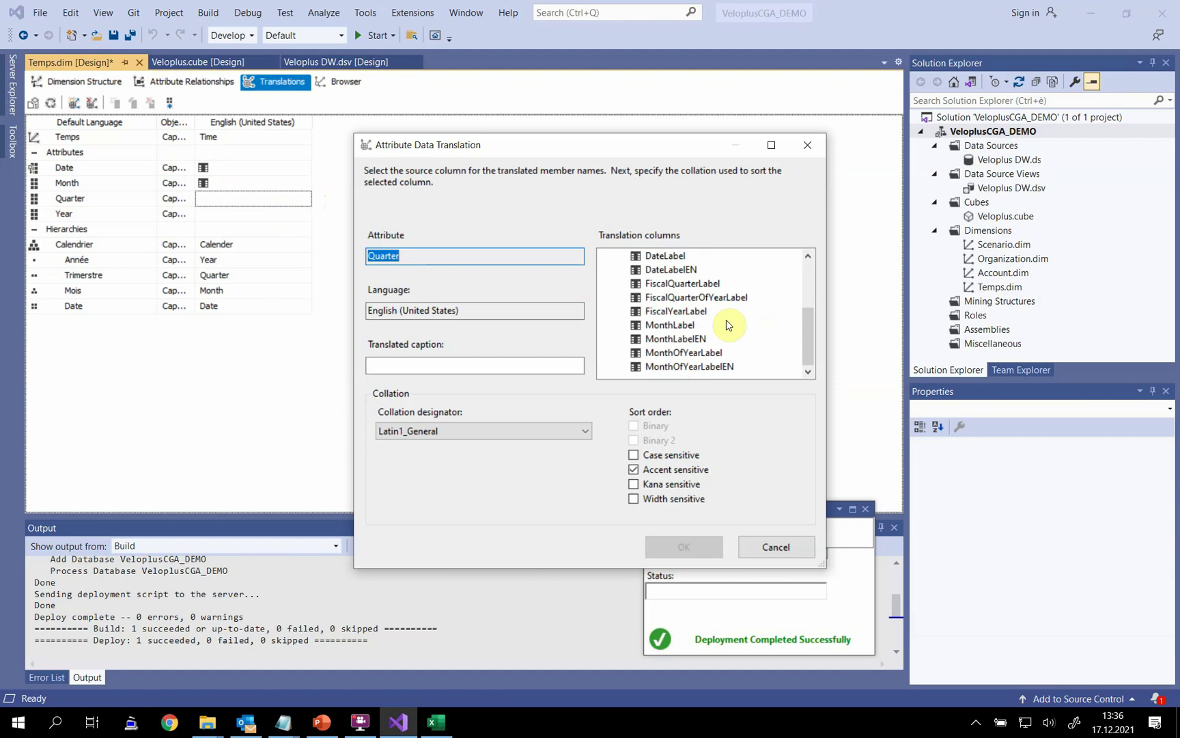
{"action": "scroll", "coordinate": [728, 324], "scroll_direction": "up", "scroll_amount": 1}
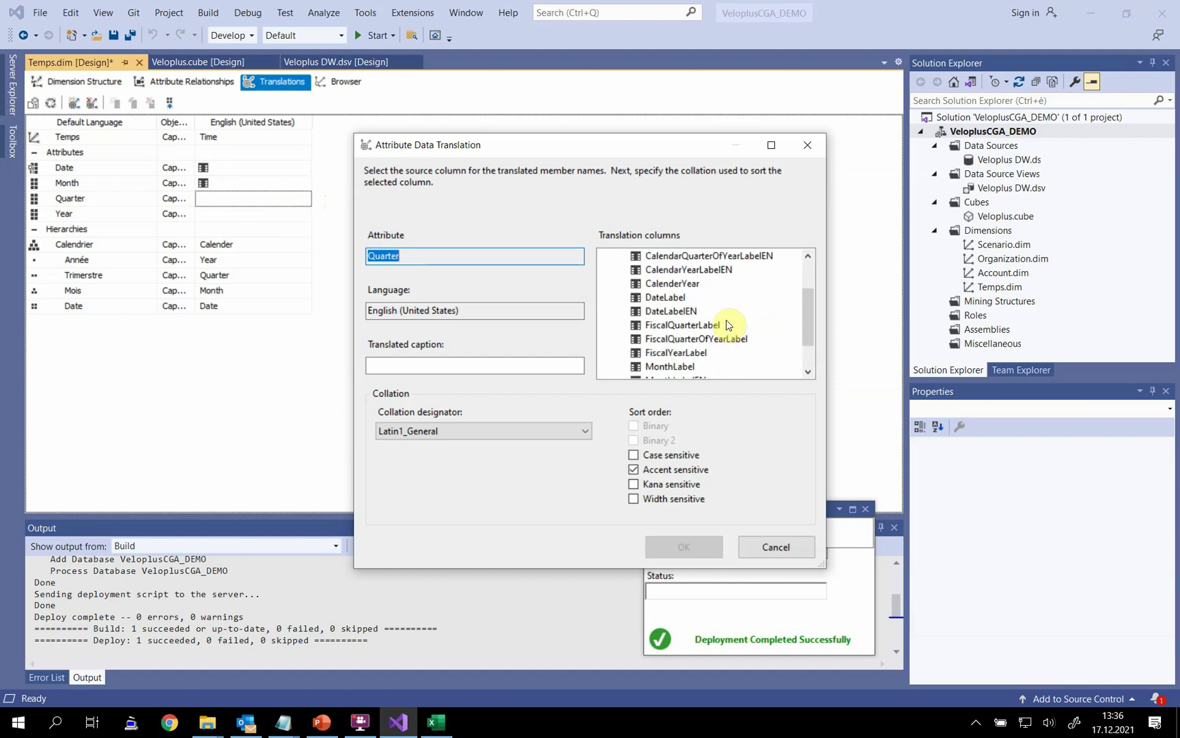
{"action": "scroll", "coordinate": [715, 301], "scroll_direction": "up", "scroll_amount": 2}
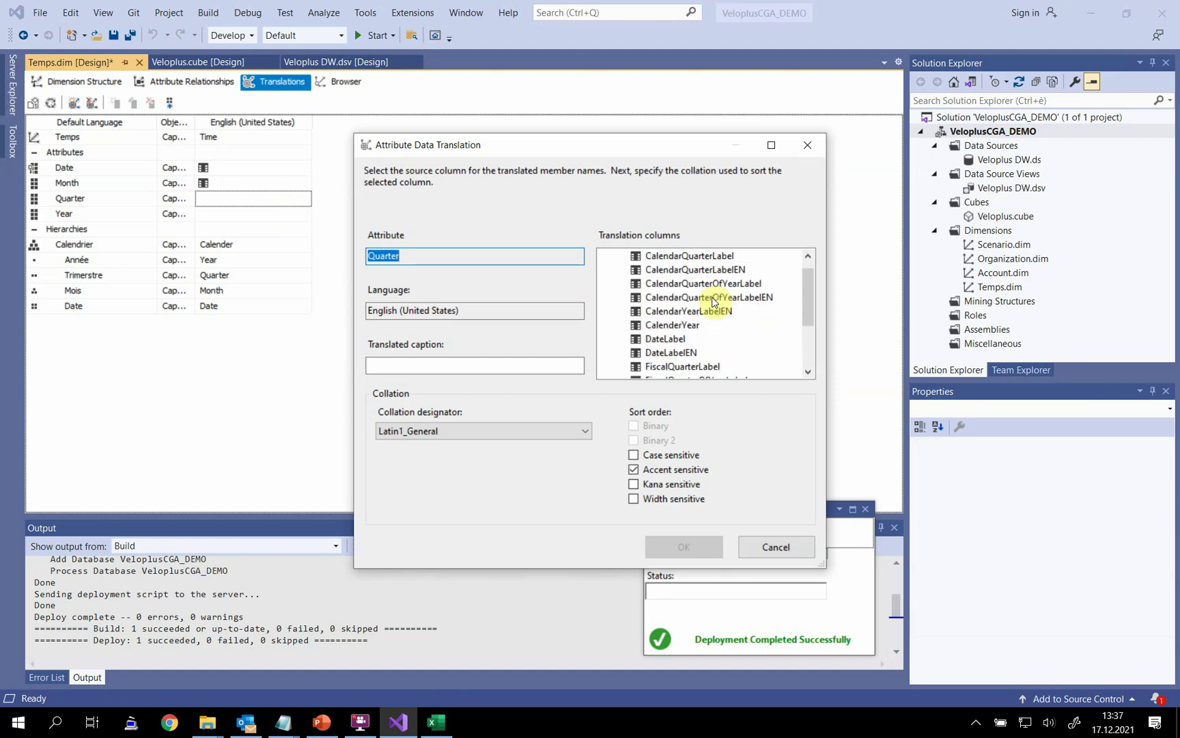
{"action": "left_click", "coordinate": [714, 284]}
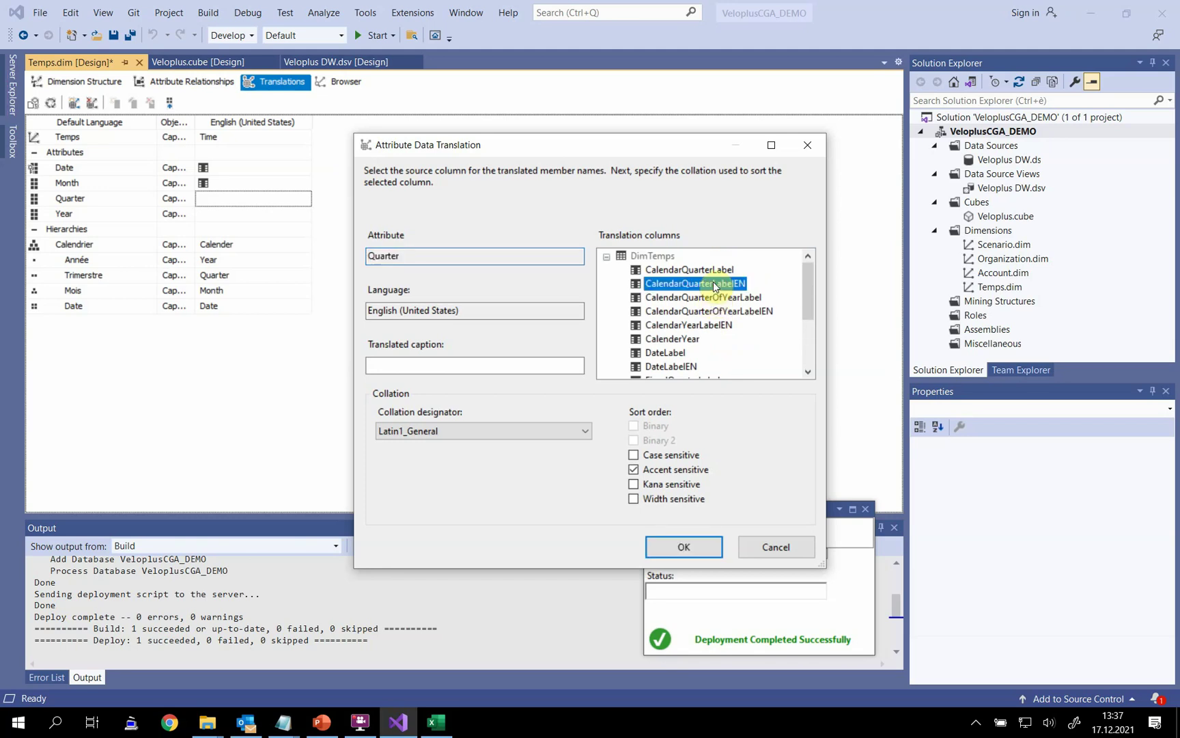
{"action": "left_click", "coordinate": [682, 546]}
Step: Assign CalendarYearLabelEN as the English translation column of the Year attribute
{"action": "left_click", "coordinate": [206, 214]}
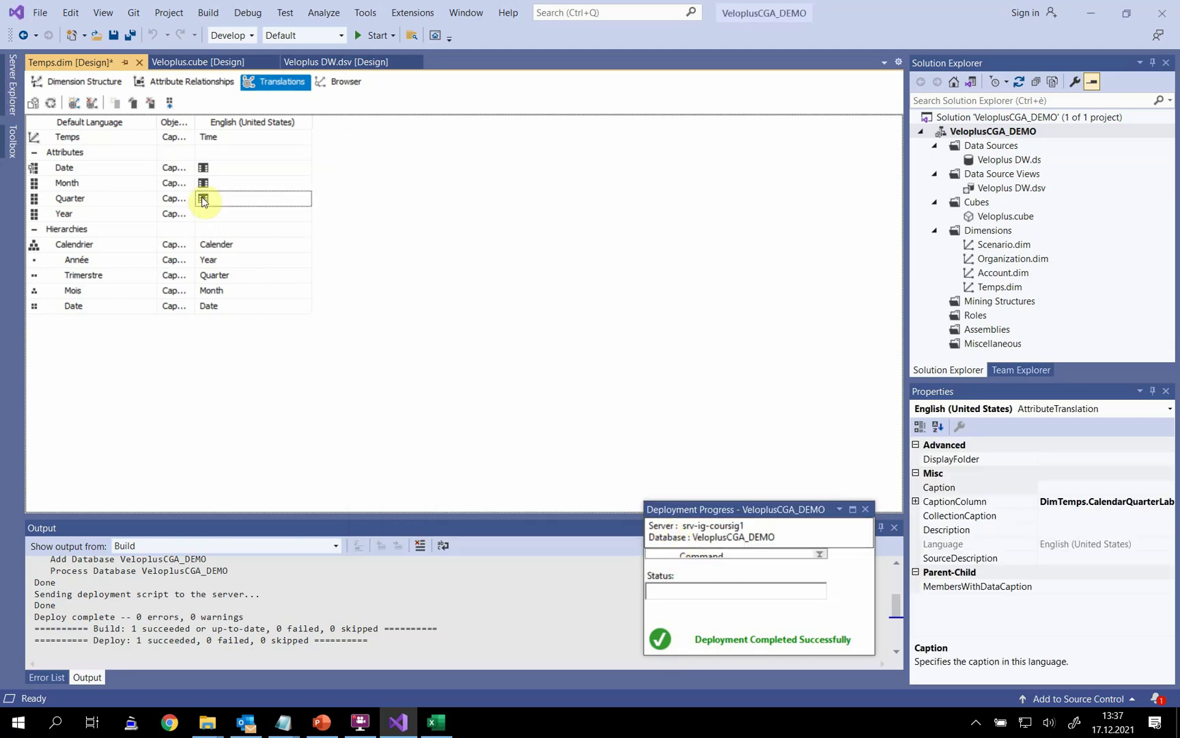
{"action": "left_click", "coordinate": [303, 214]}
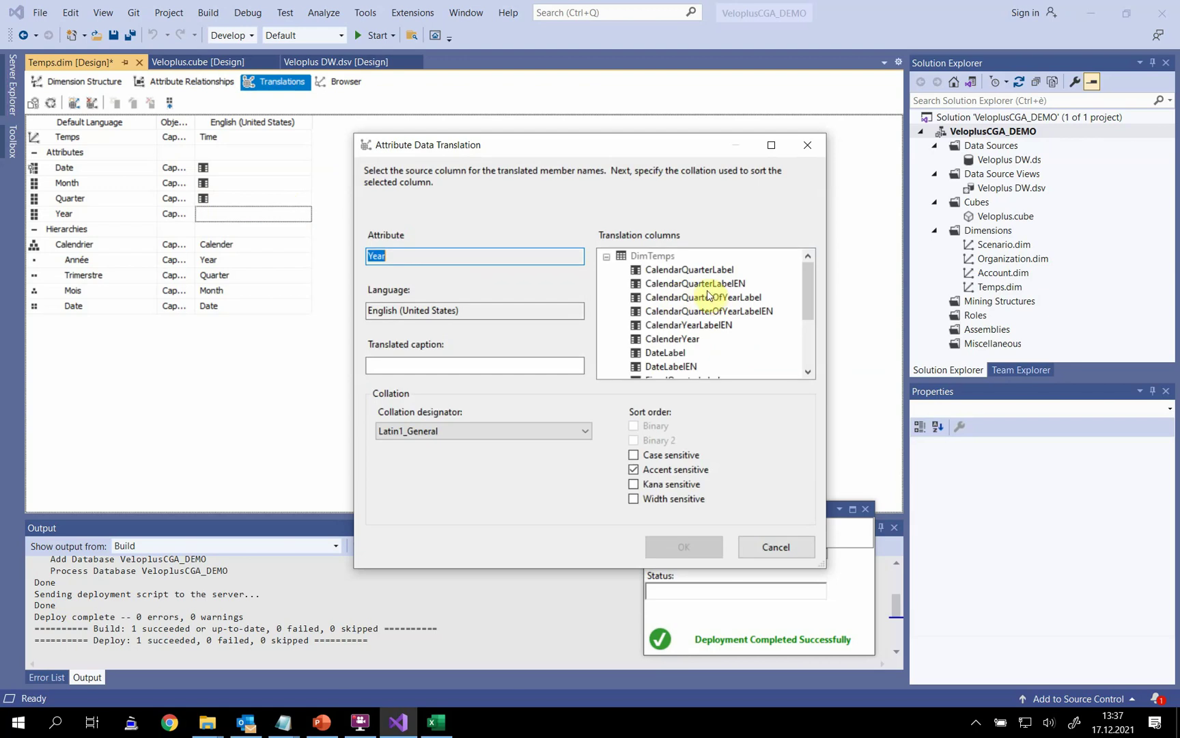
{"action": "left_click", "coordinate": [700, 325]}
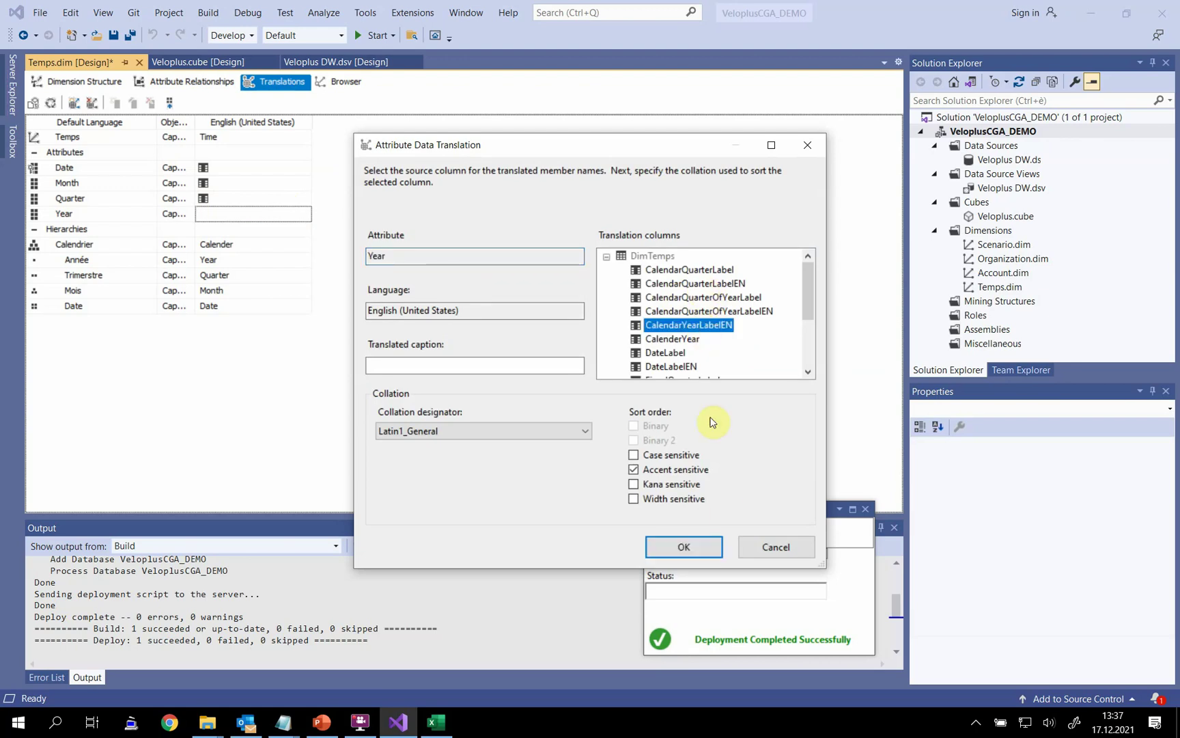
{"action": "left_click", "coordinate": [685, 546]}
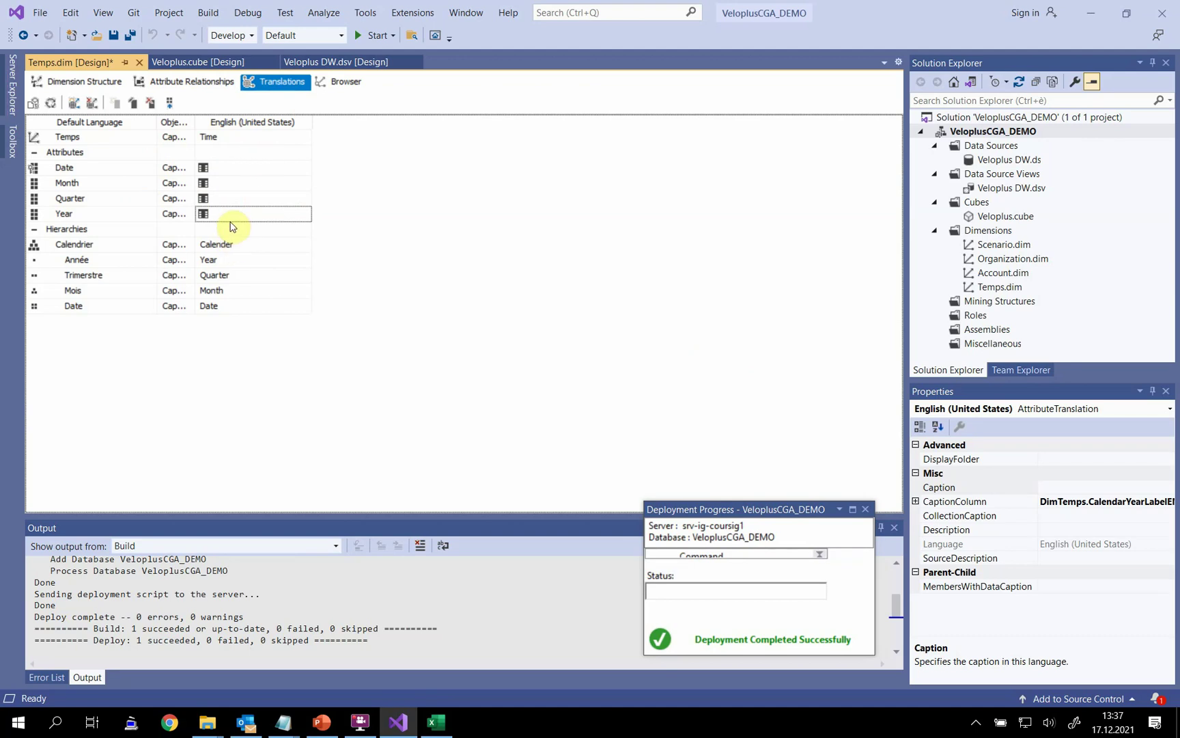
Step: Build and deploy the updated project, then fully process the Temps dimension
{"action": "left_click", "coordinate": [50, 102]}
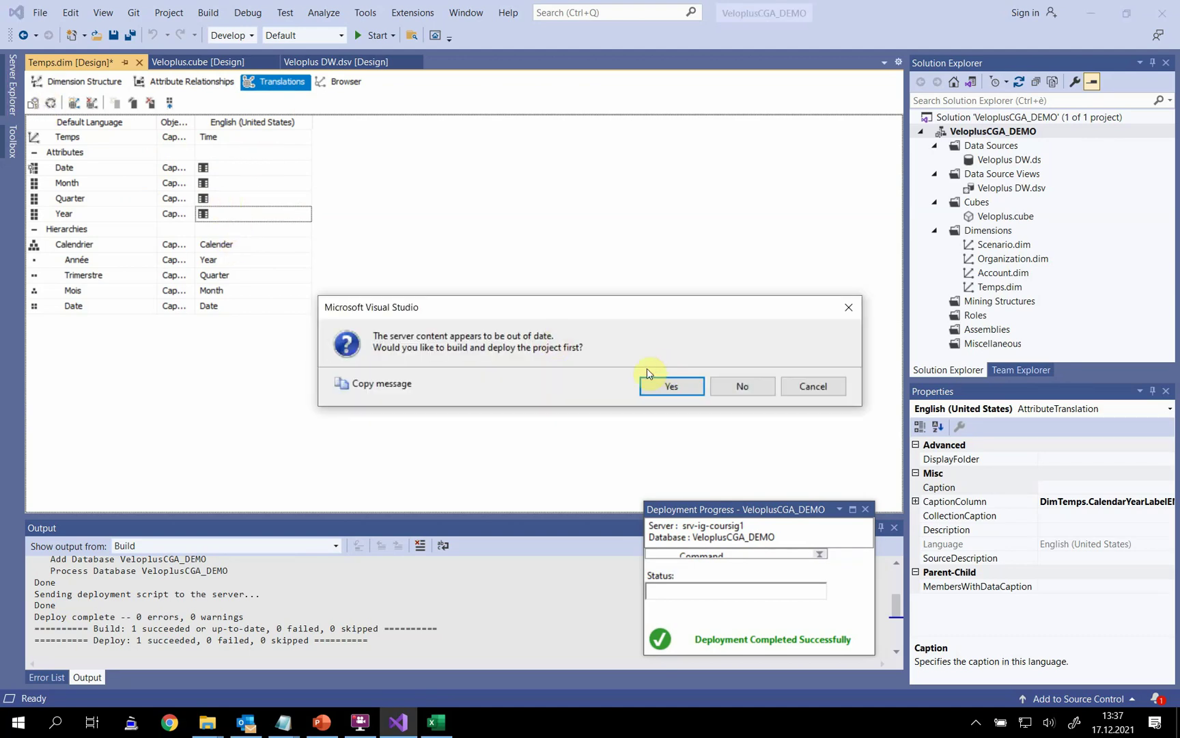
{"action": "left_click", "coordinate": [670, 384]}
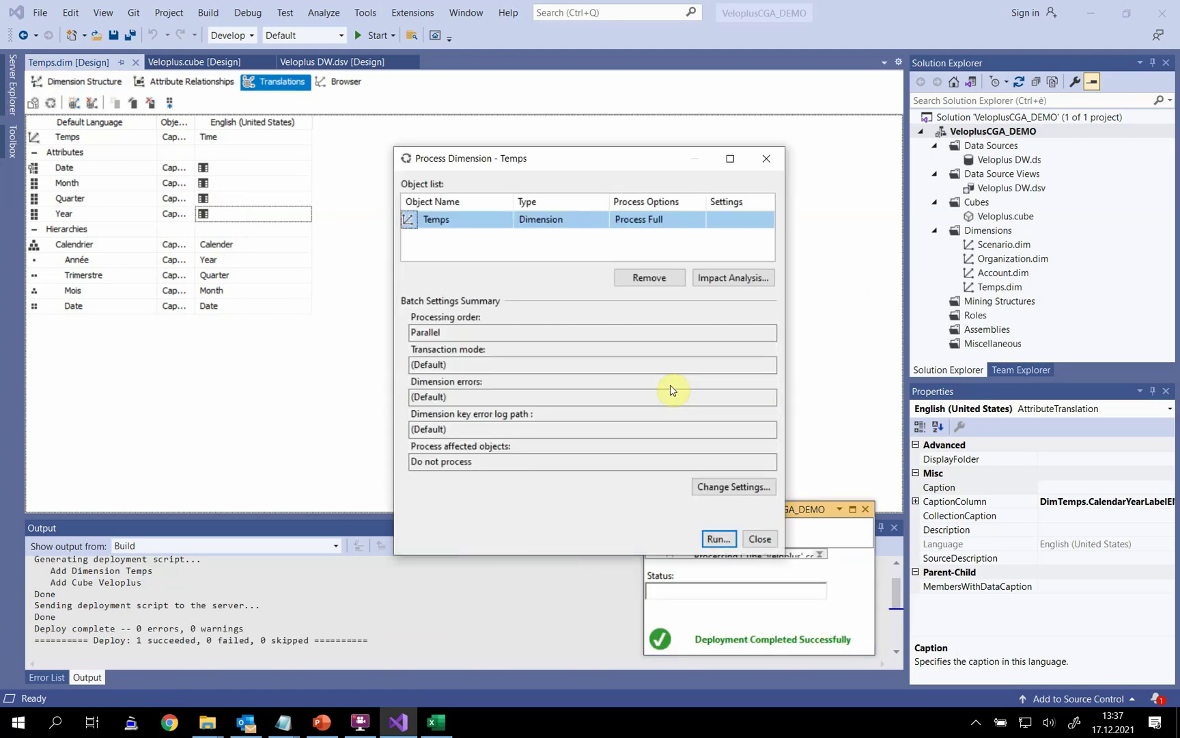
{"action": "left_click", "coordinate": [717, 538]}
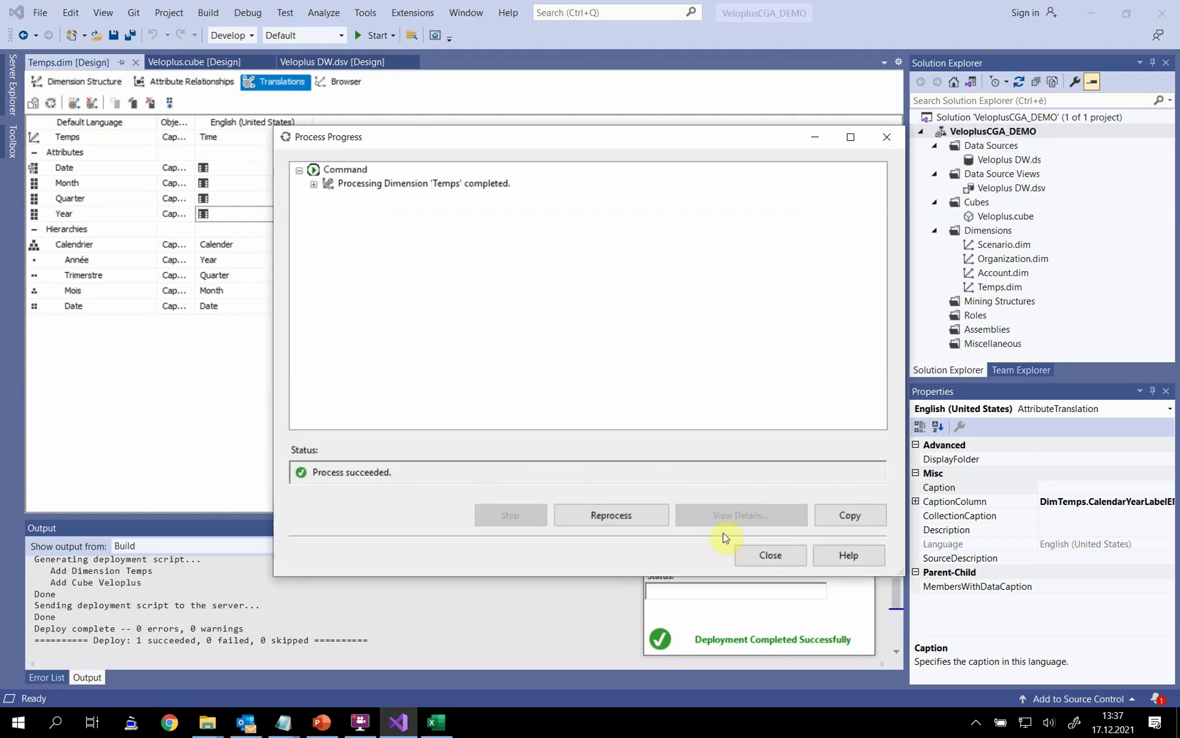
{"action": "left_click", "coordinate": [771, 554]}
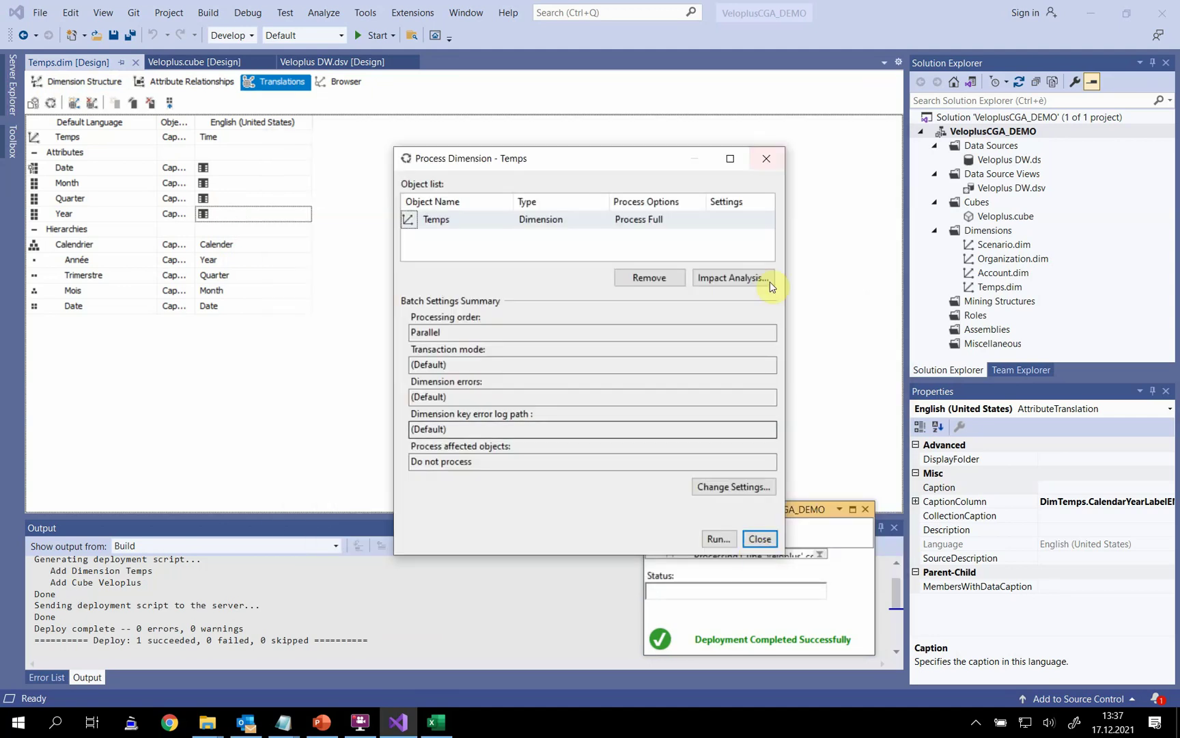
{"action": "left_click", "coordinate": [759, 538]}
Step: Reconnect the Temps dimension browser and expand the Calendrier hierarchy down to the quarters of Année 2005
{"action": "left_click", "coordinate": [349, 83]}
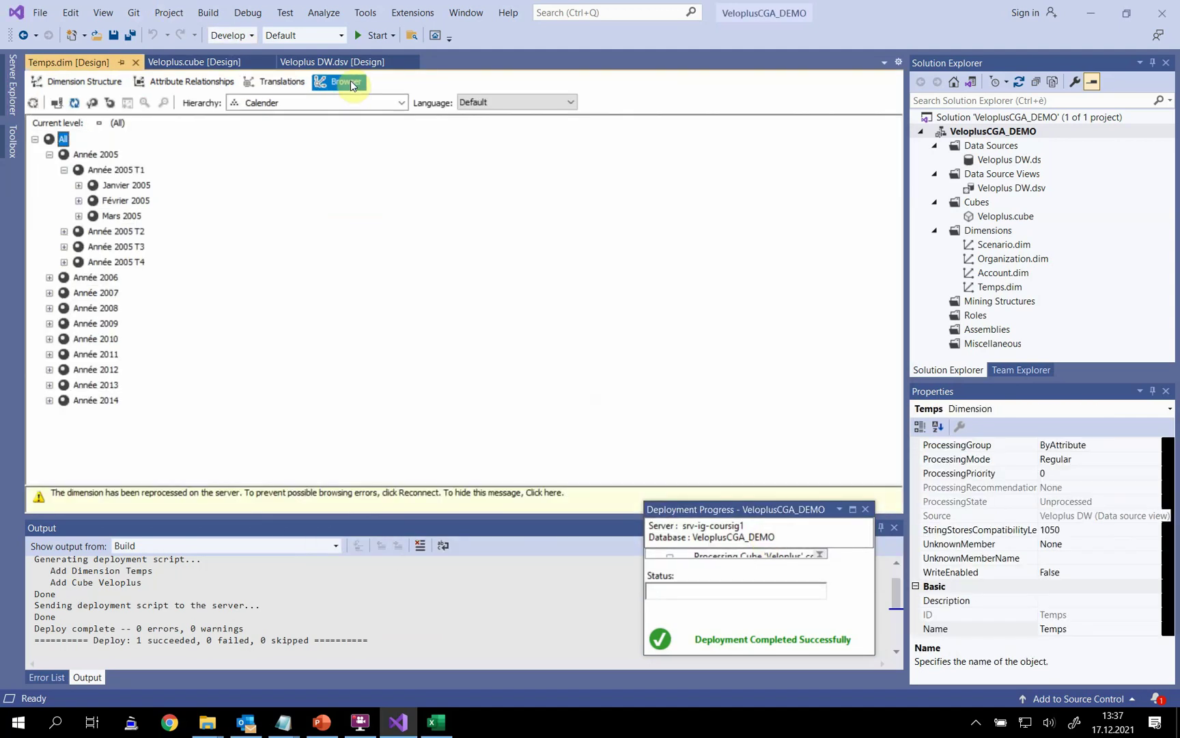
{"action": "left_click", "coordinate": [74, 102]}
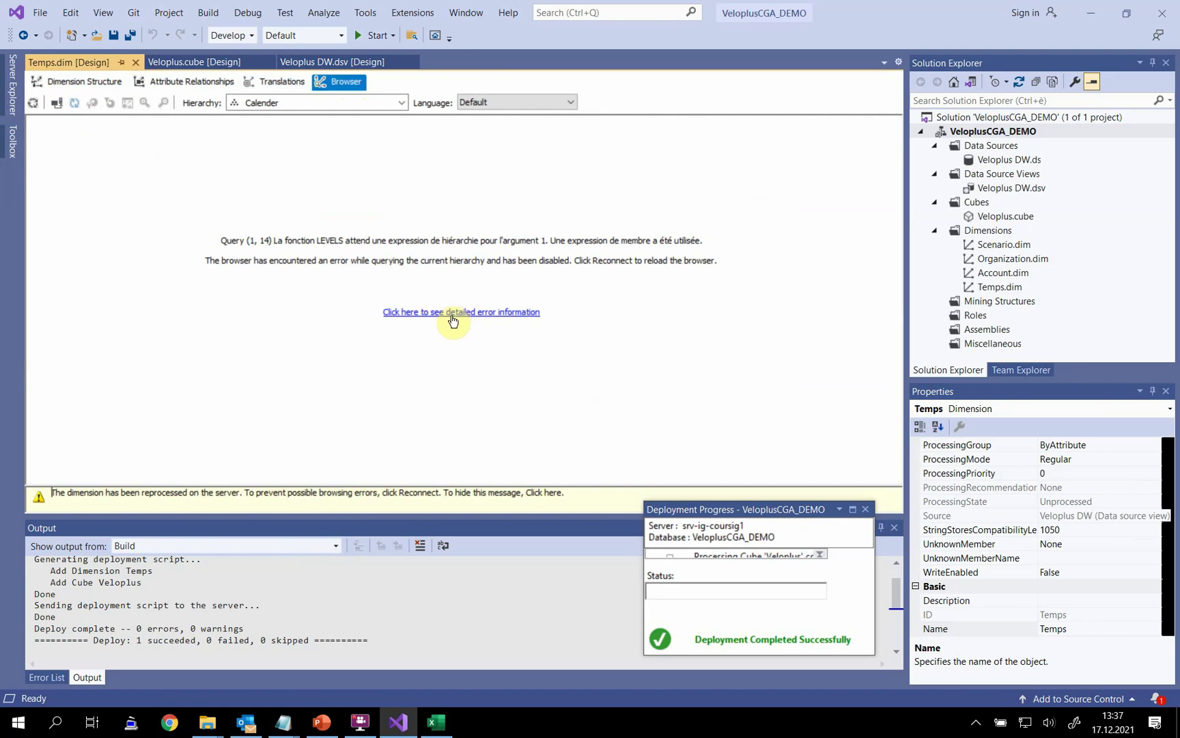
{"action": "left_click", "coordinate": [56, 103]}
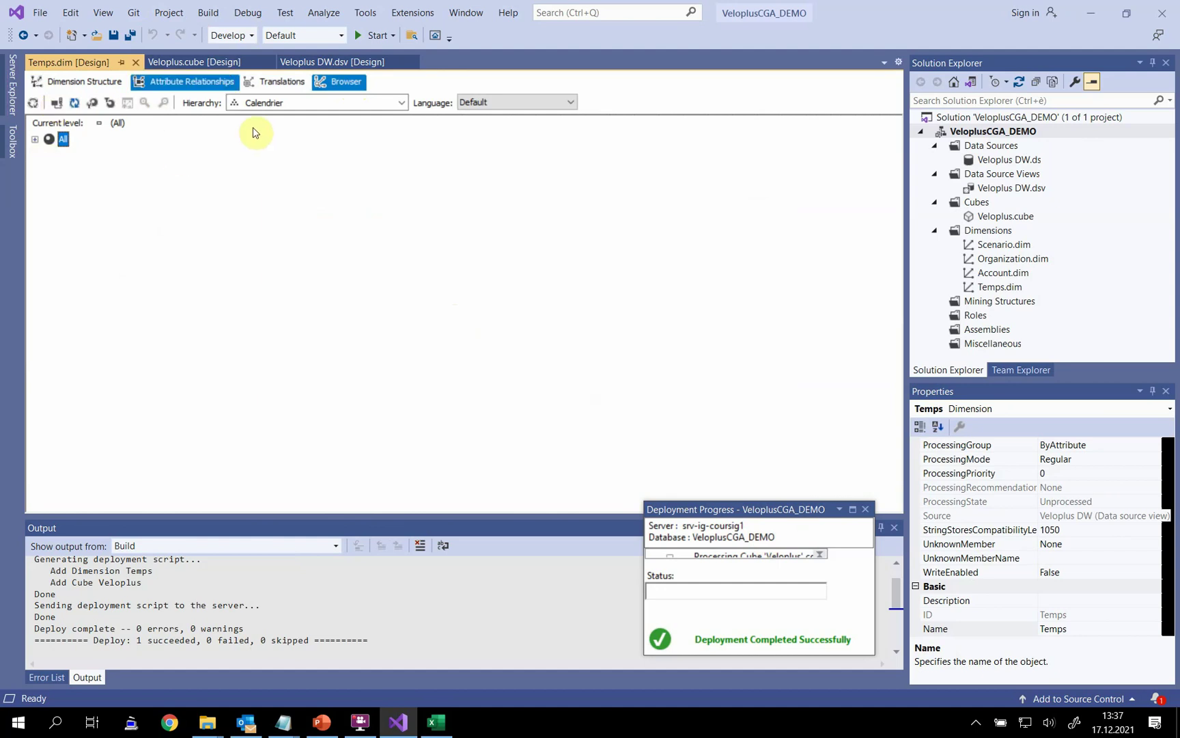
{"action": "left_click", "coordinate": [294, 108]}
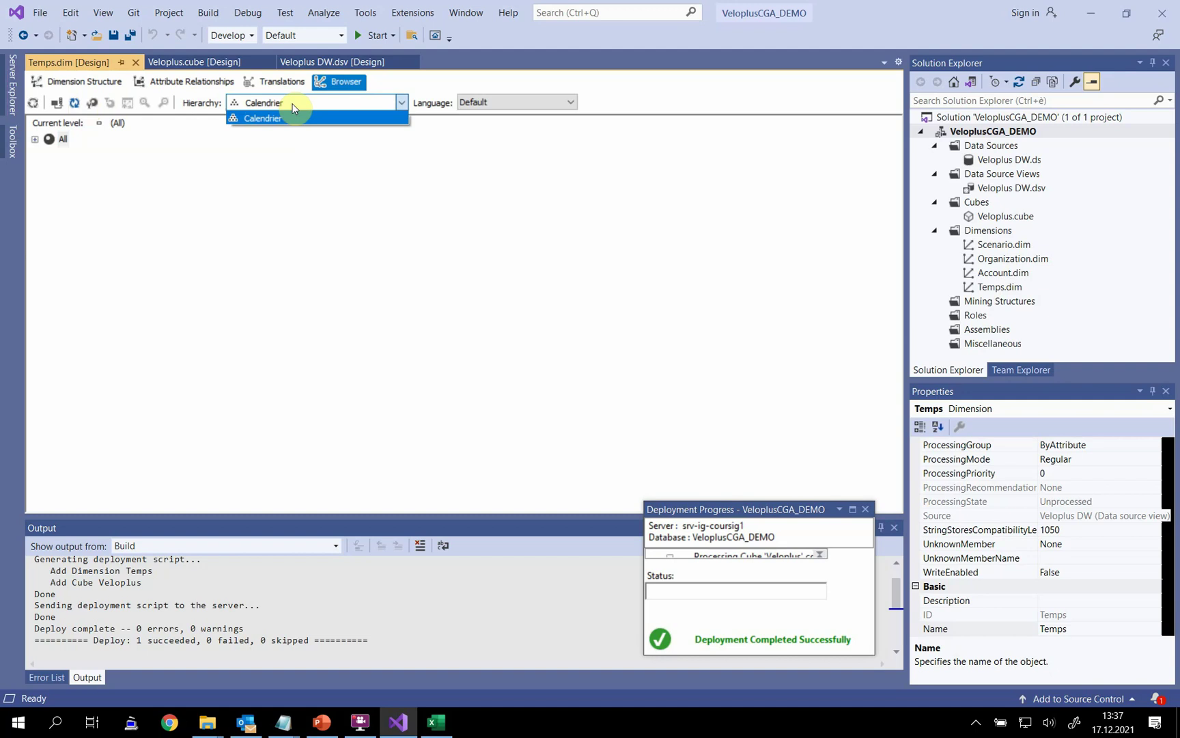
{"action": "left_click", "coordinate": [34, 139]}
{"action": "left_click", "coordinate": [34, 140]}
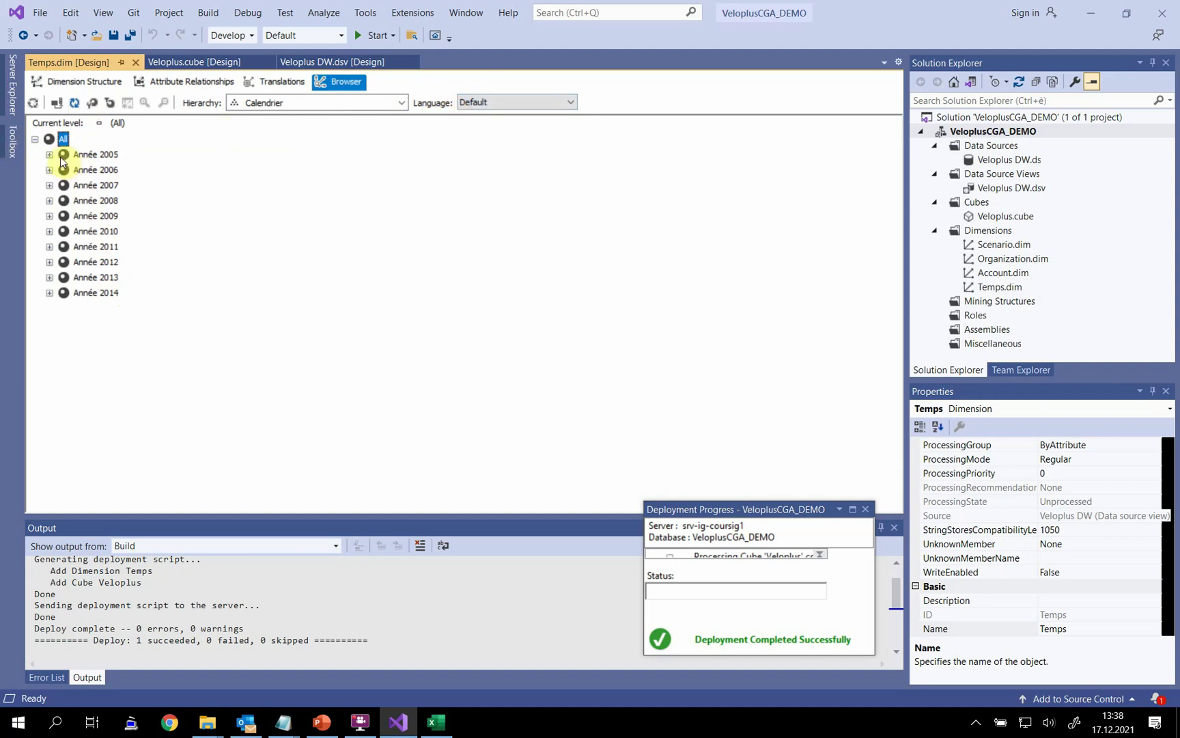
{"action": "left_click", "coordinate": [49, 154]}
Step: Browse the hierarchy in English (United States) and expand the first quarter of 2005 to check its translated months
{"action": "left_click", "coordinate": [477, 102]}
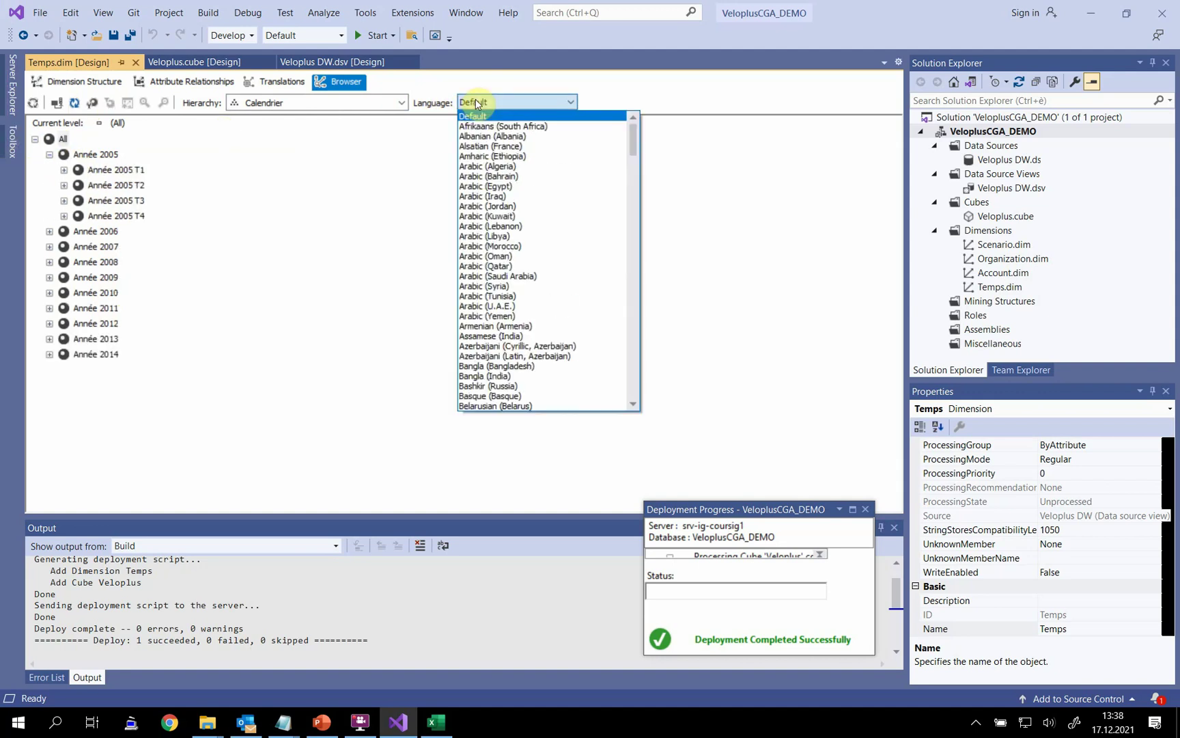
{"action": "scroll", "coordinate": [522, 171], "scroll_direction": "down", "scroll_amount": 13}
{"action": "scroll", "coordinate": [523, 170], "scroll_direction": "down", "scroll_amount": 5}
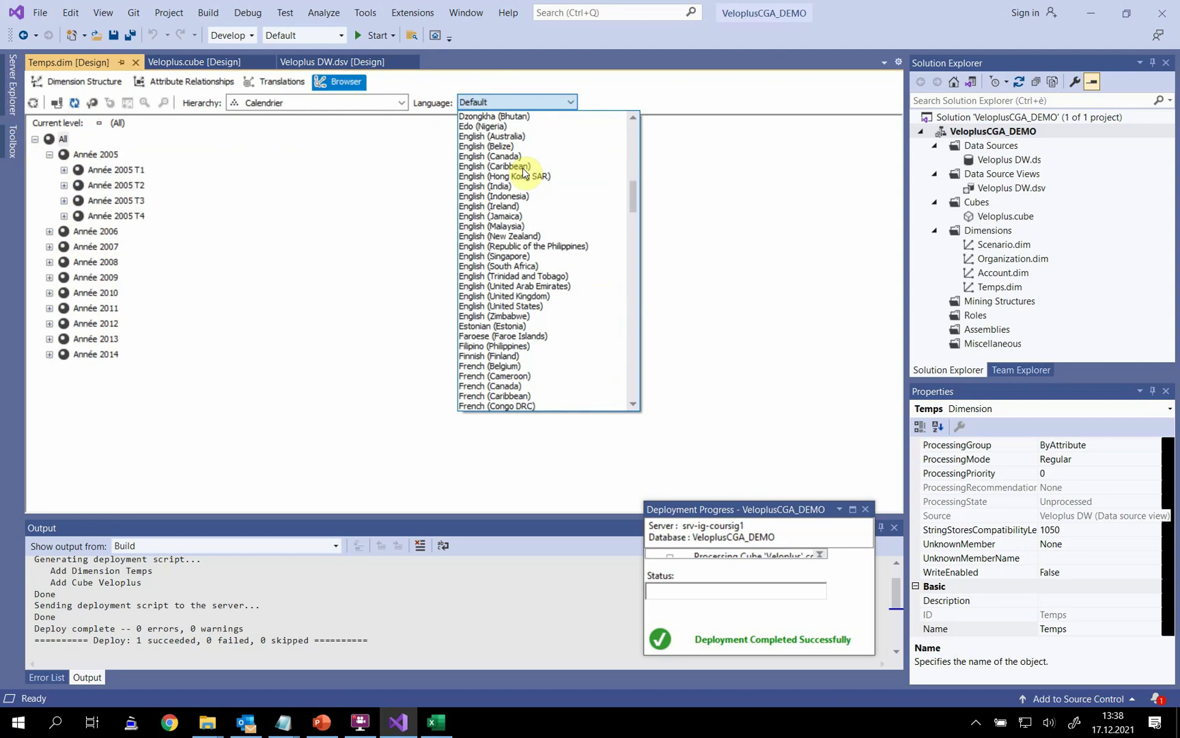
{"action": "left_click", "coordinate": [537, 304]}
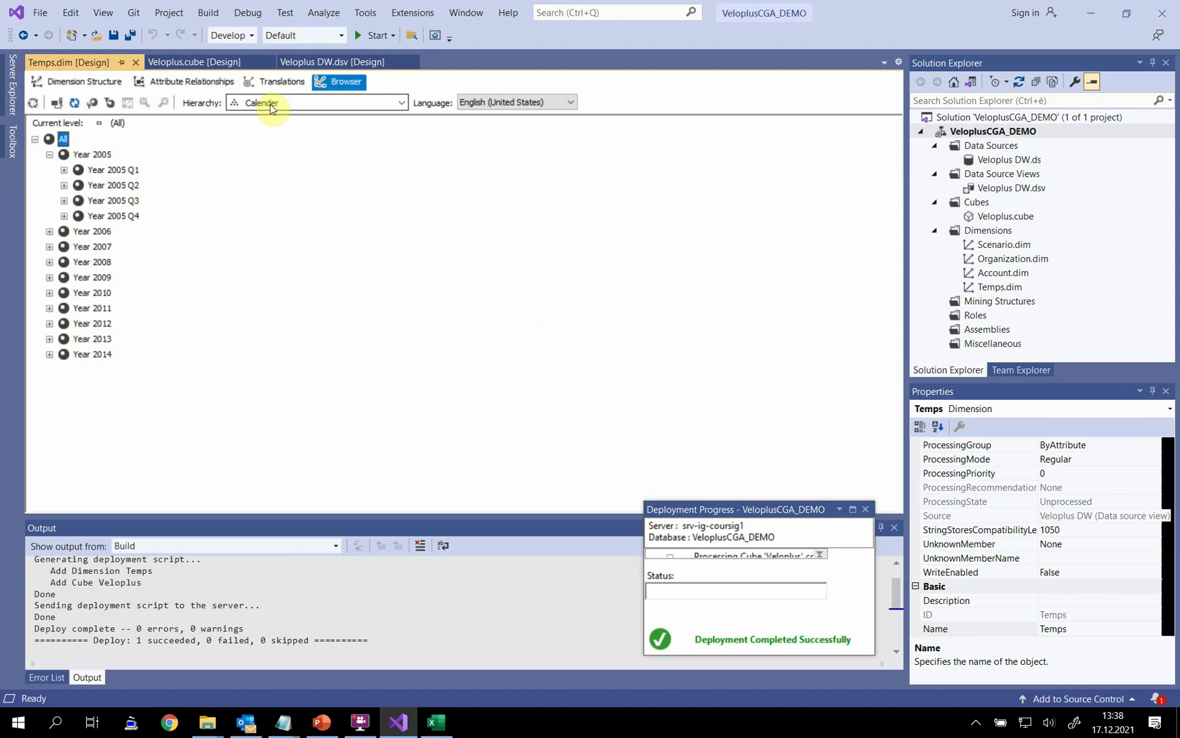
{"action": "left_click", "coordinate": [65, 169]}
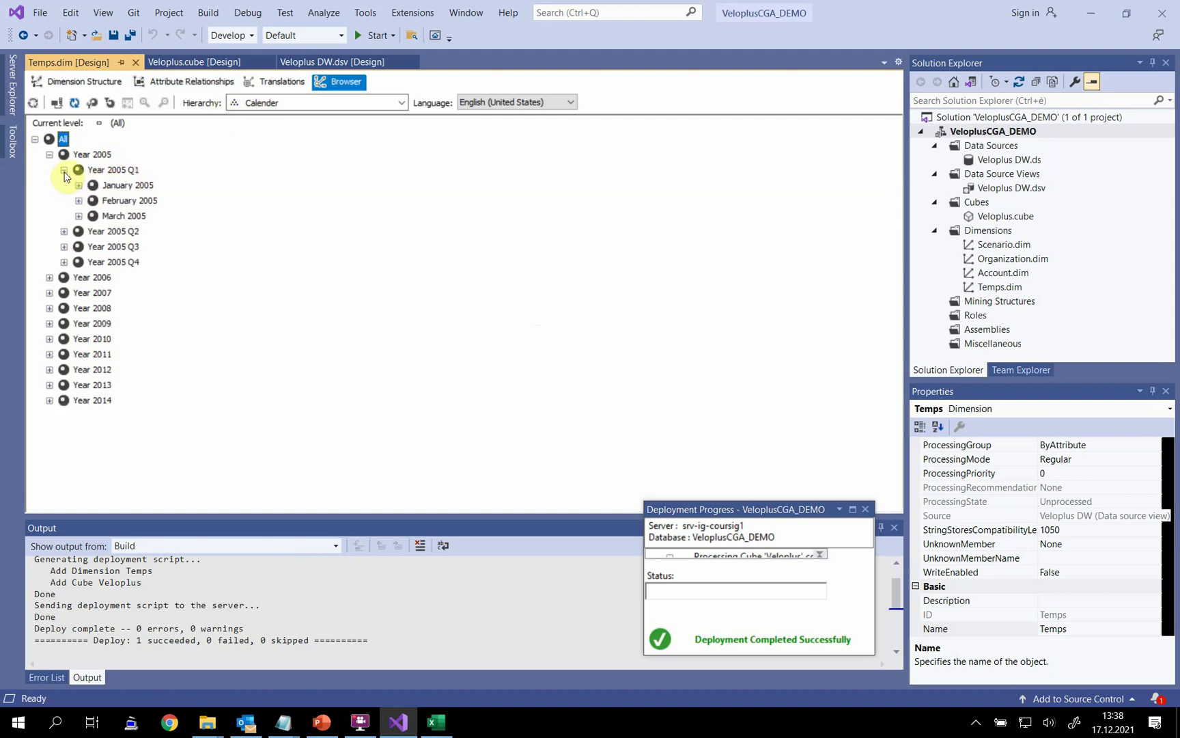